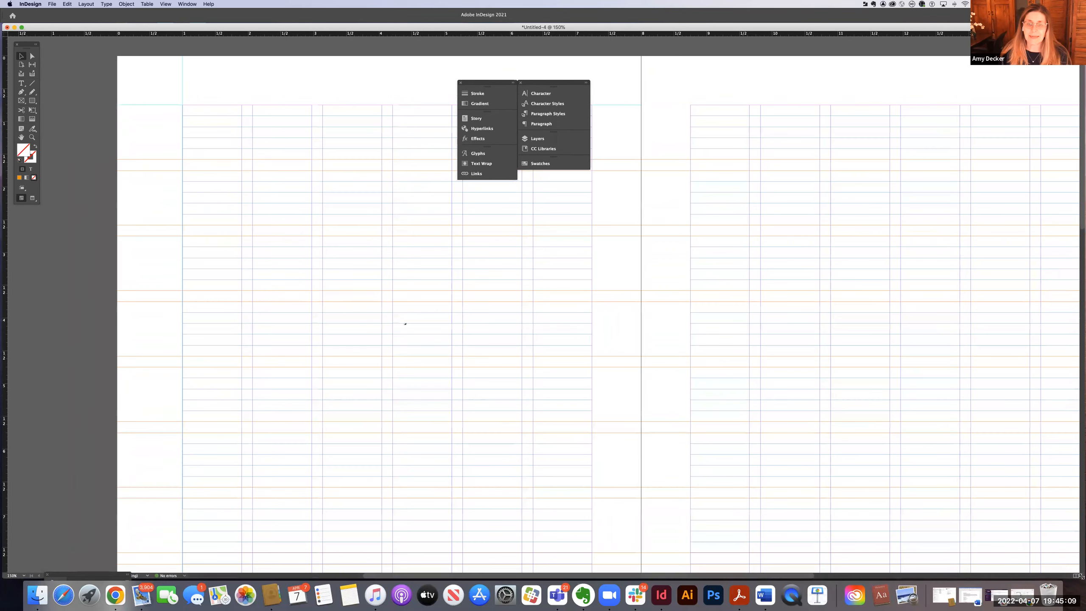
Reposition the two floating panel groups side by side near the spine of the spread
key("space")
left_click_drag(650, 287, 566, 273)
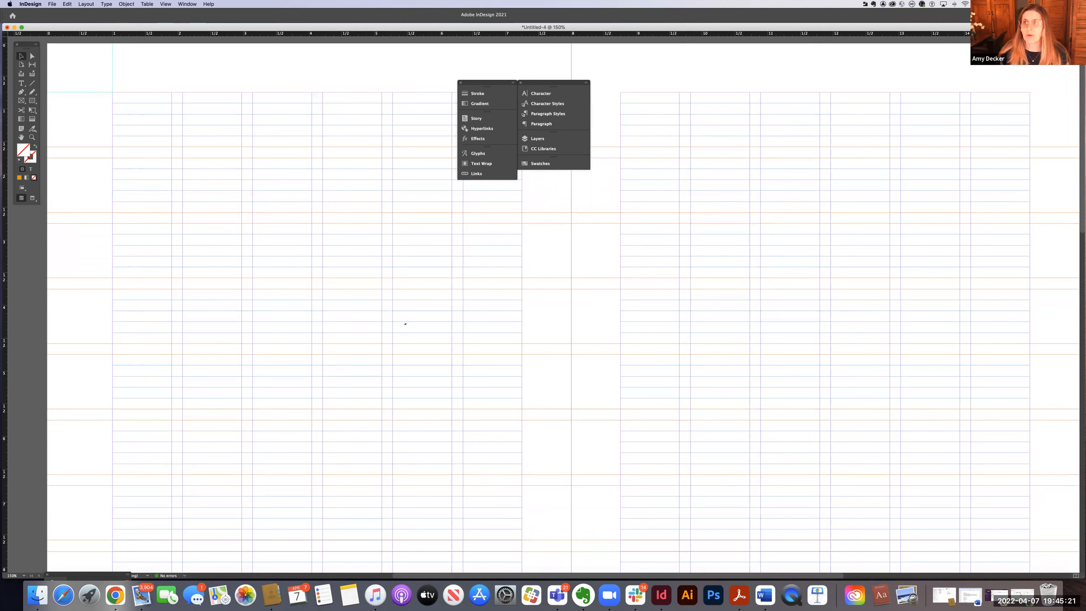
left_click(1020, 14)
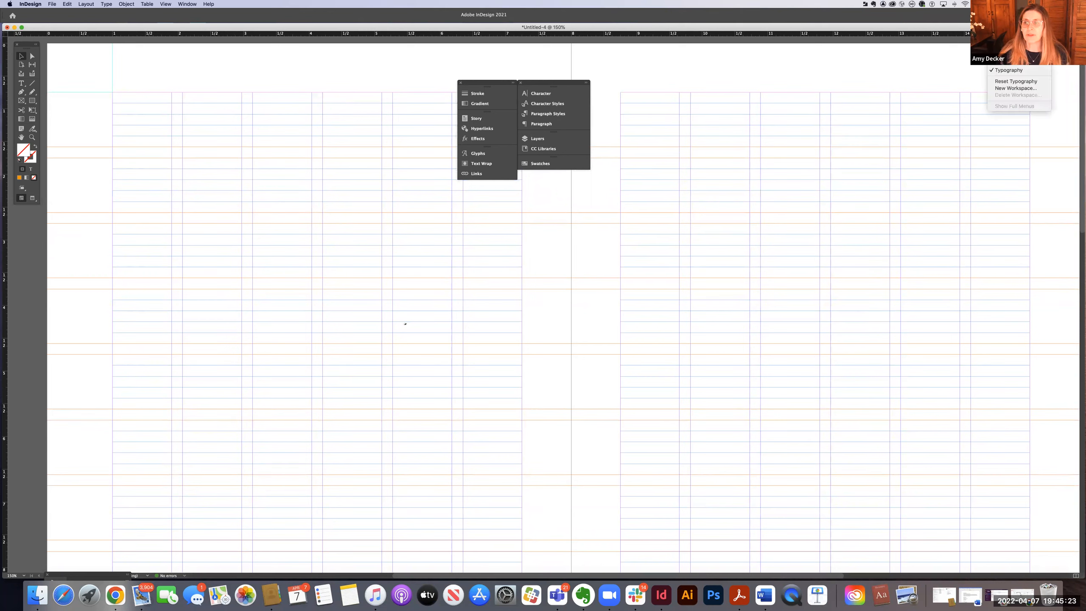
left_click(1022, 71)
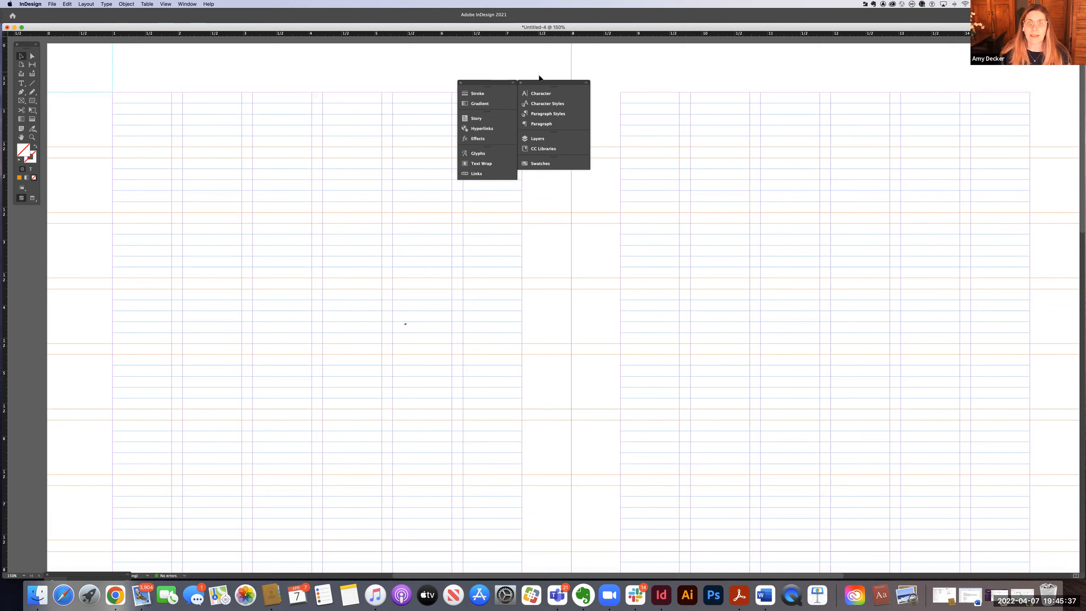
left_click_drag(541, 82, 653, 57)
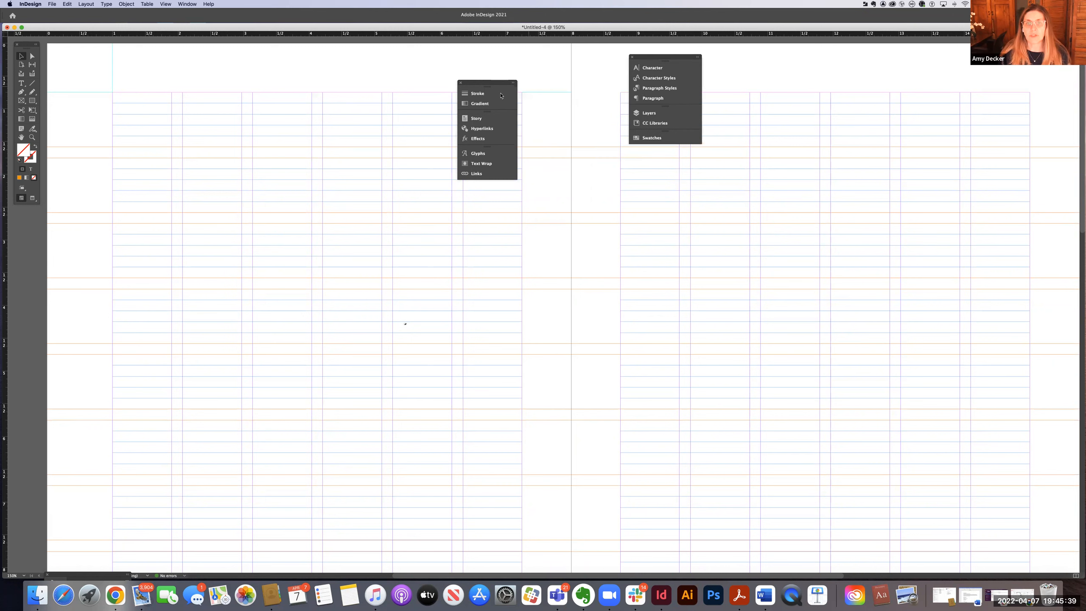
mouse_move(513, 82)
left_mouse_down()
mouse_move(593, 58)
mouse_move(582, 64)
left_mouse_up()
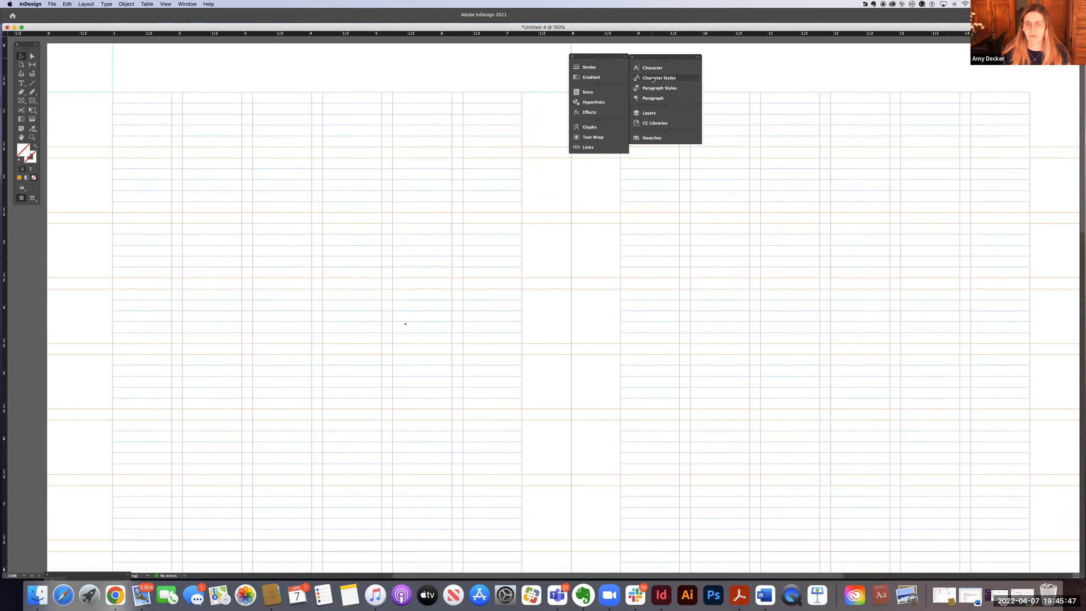
Examine the cookbook document's layers, shared library assets and colour swatches in turn
left_click(648, 113)
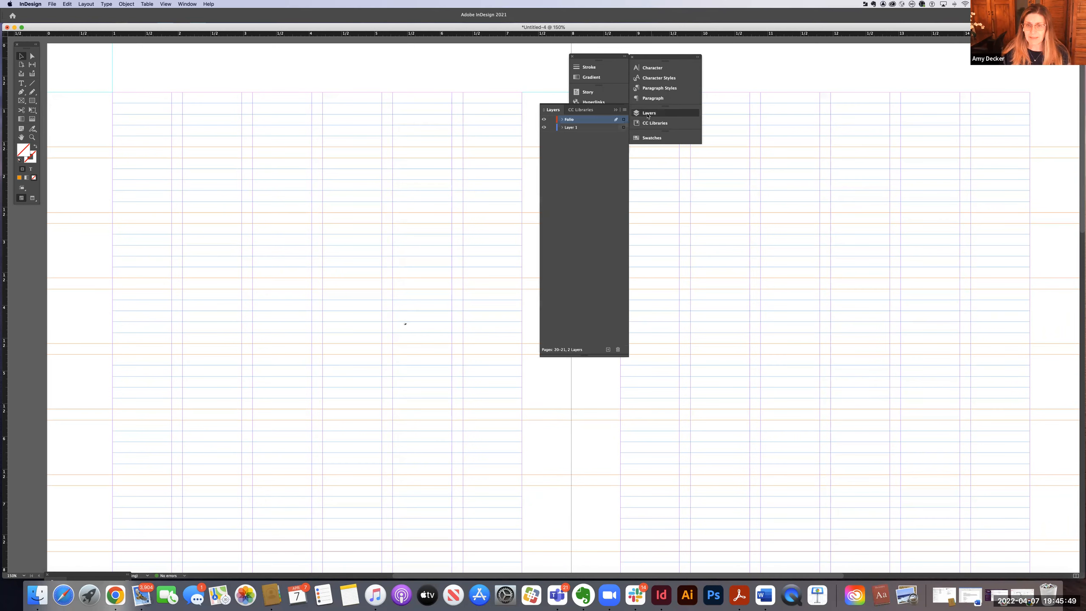
left_click(649, 115)
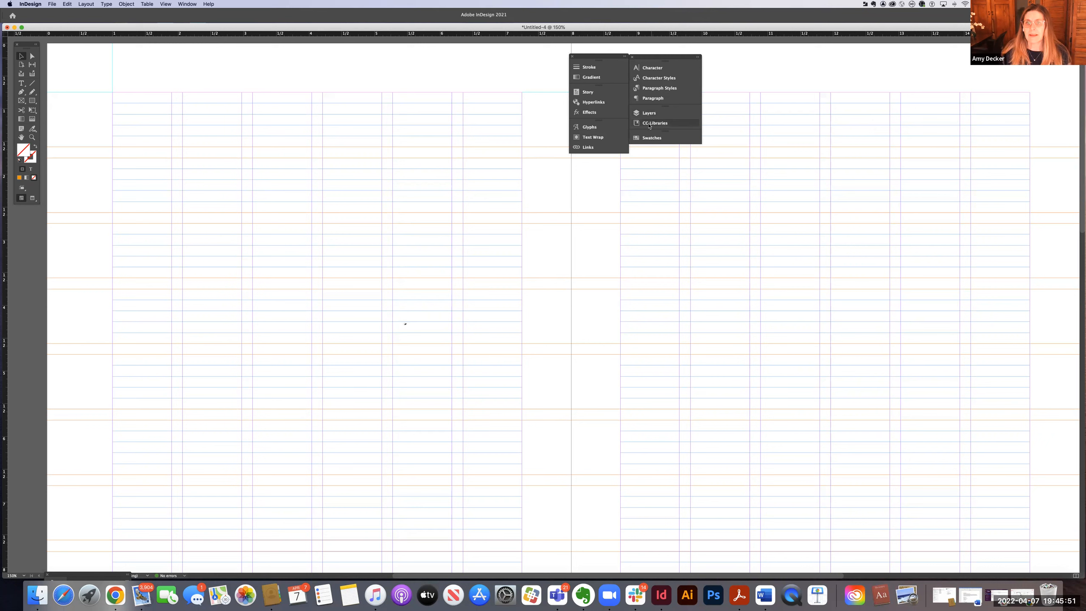
left_click(650, 124)
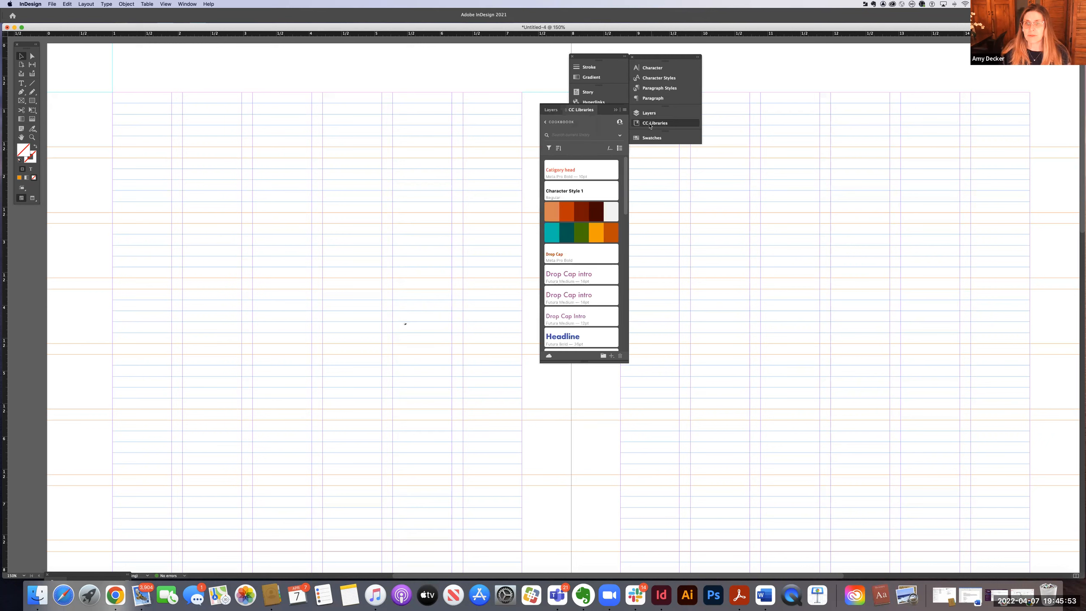
left_click(650, 124)
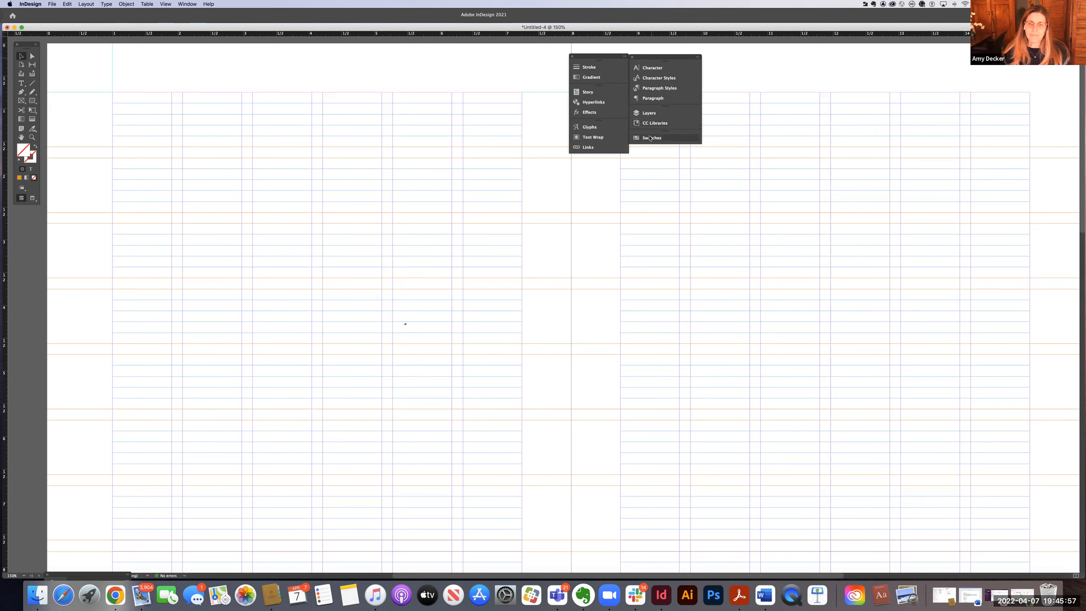
left_click(650, 138)
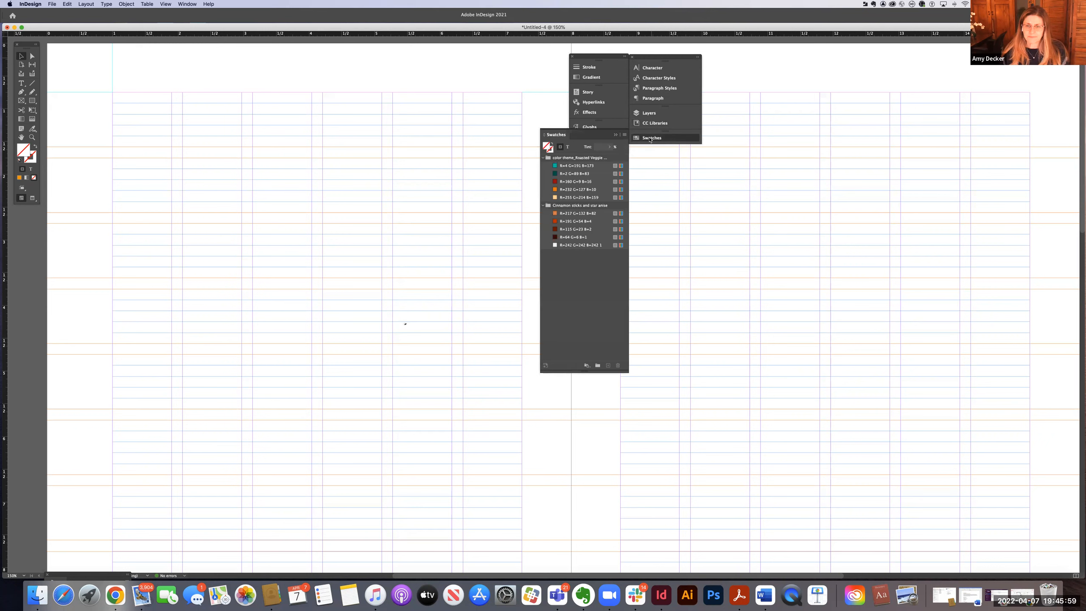
left_click(650, 138)
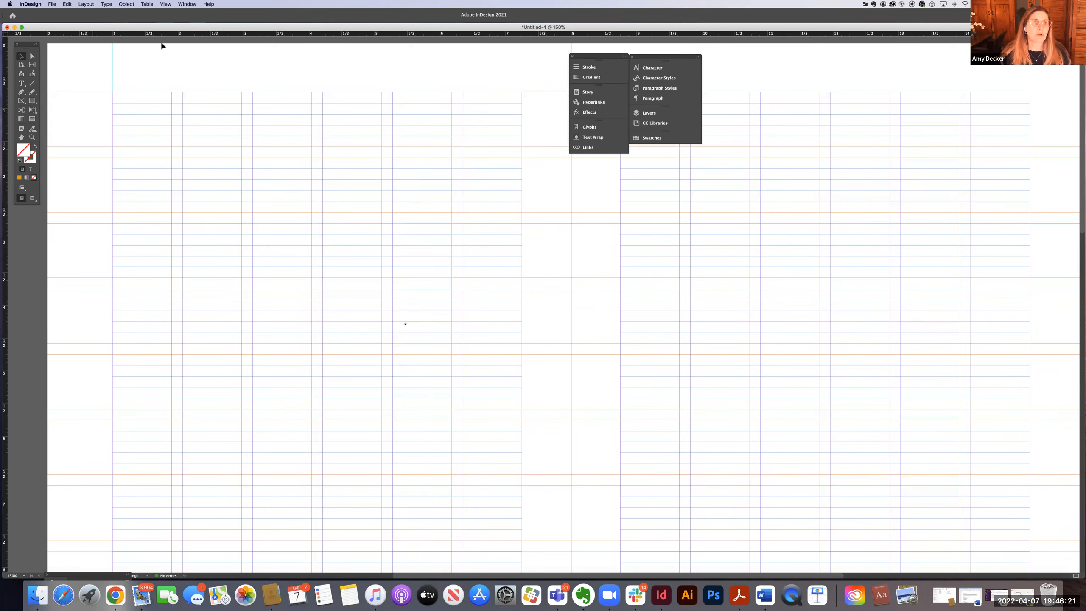
left_click(186, 4)
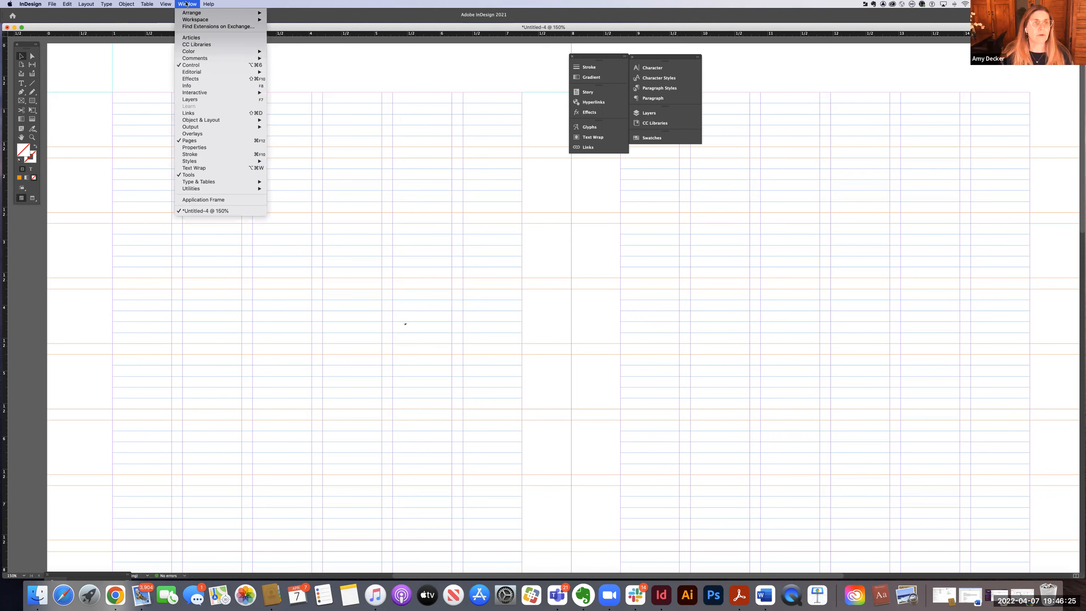
left_click(186, 4)
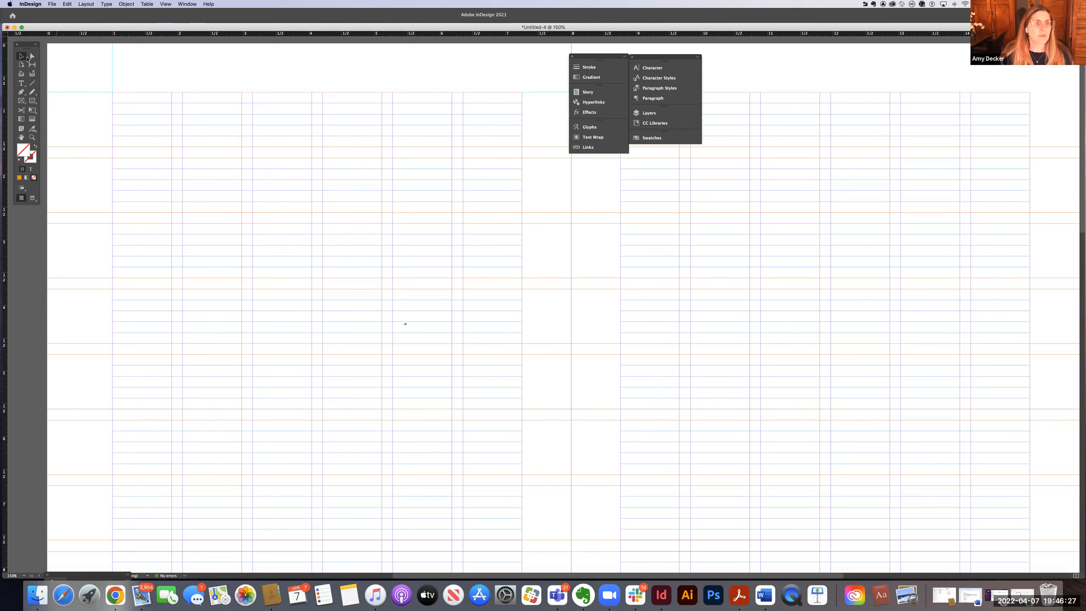
left_click_drag(47, 58, 641, 559)
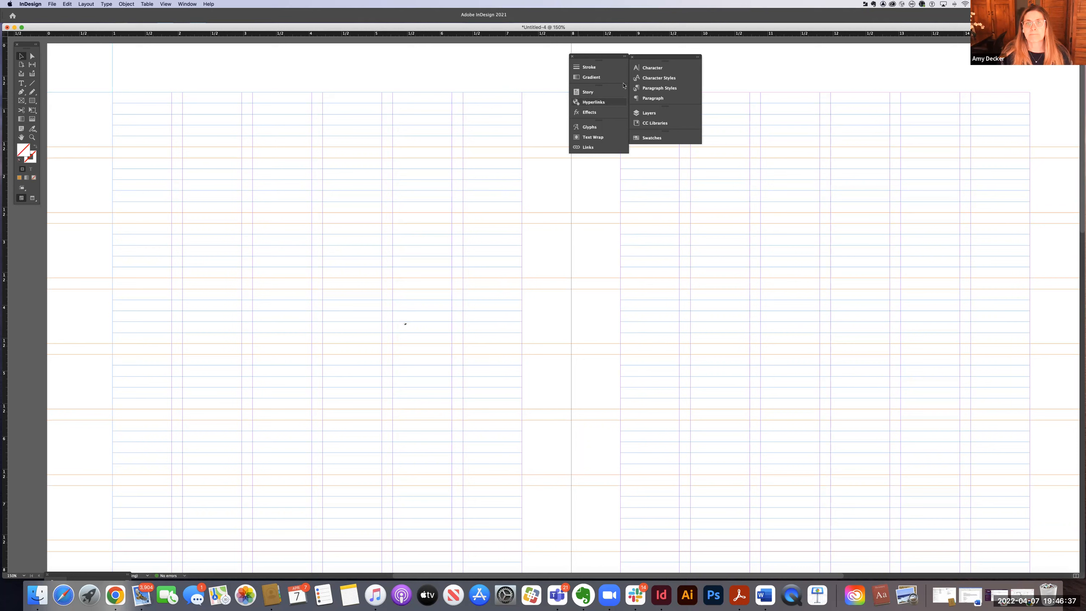
Display the Pages panel and open the A-Master spread for editing, with the whole spread in view
left_click(185, 4)
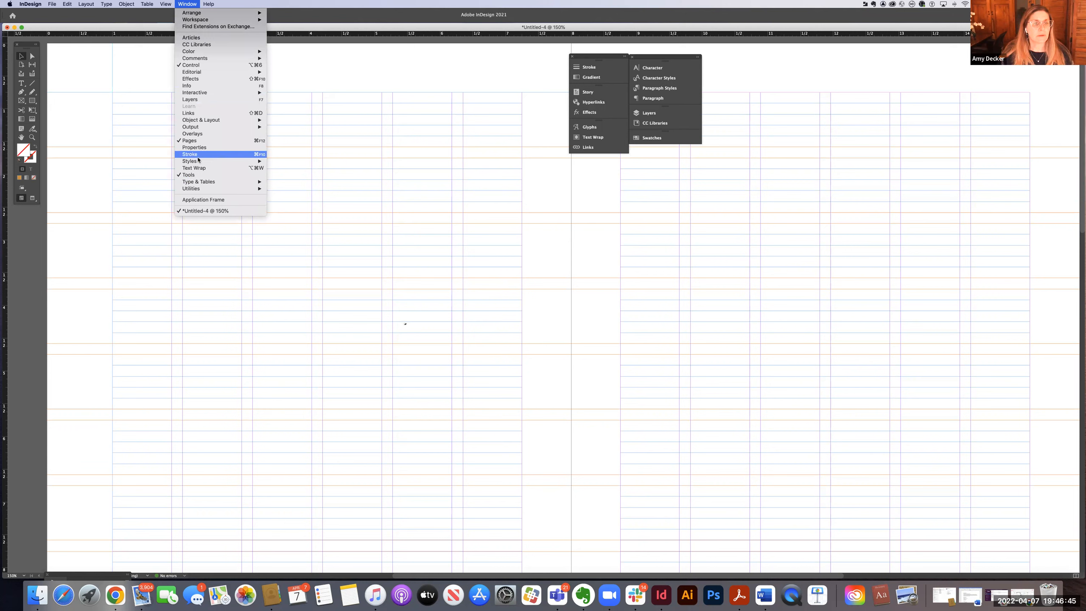
left_click(194, 140)
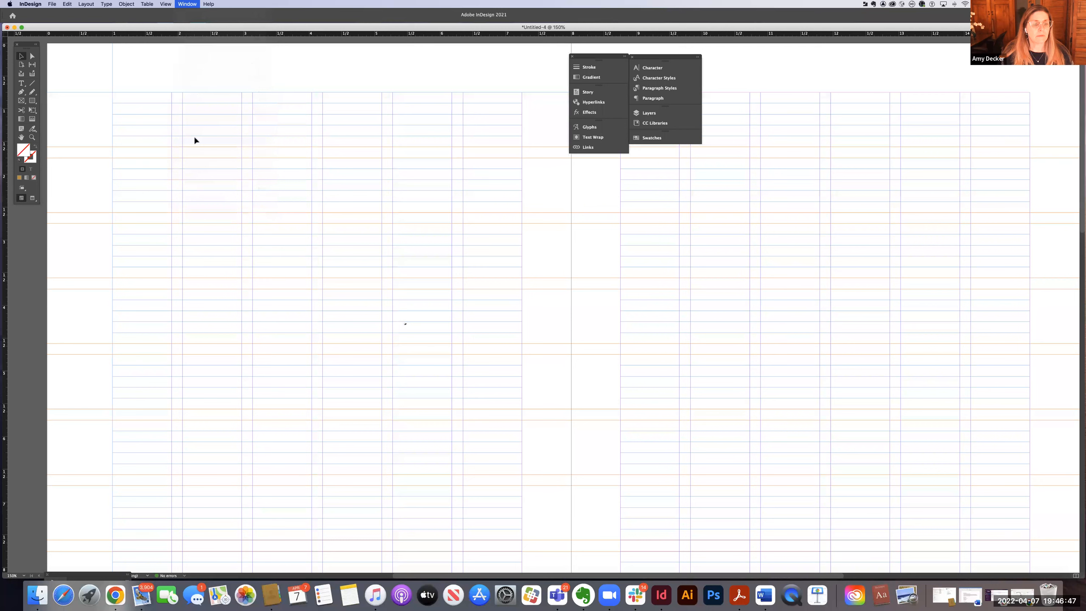
left_click(179, 5)
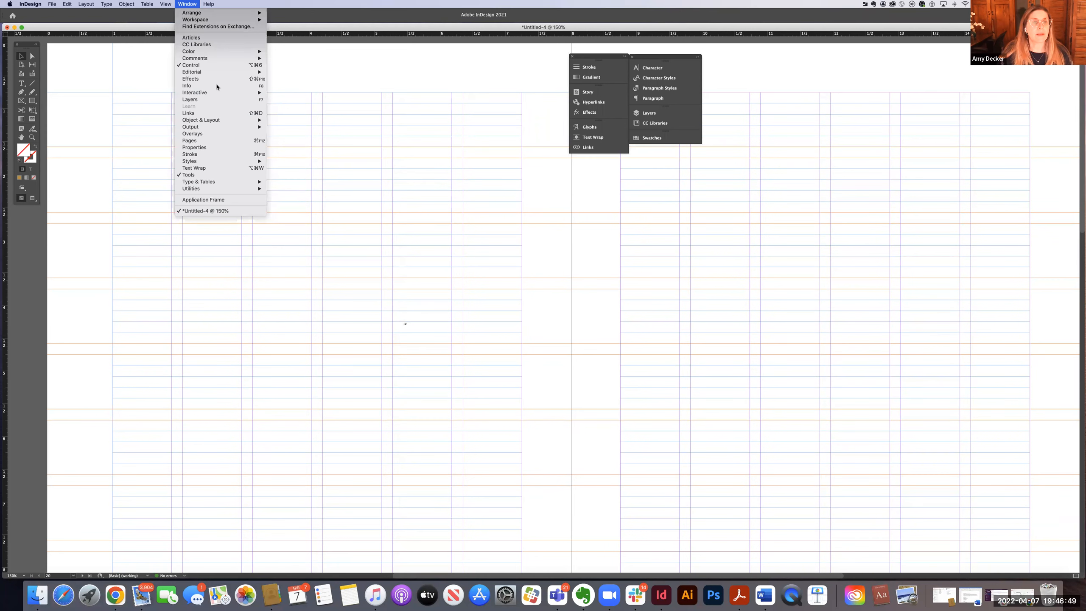
left_click(196, 141)
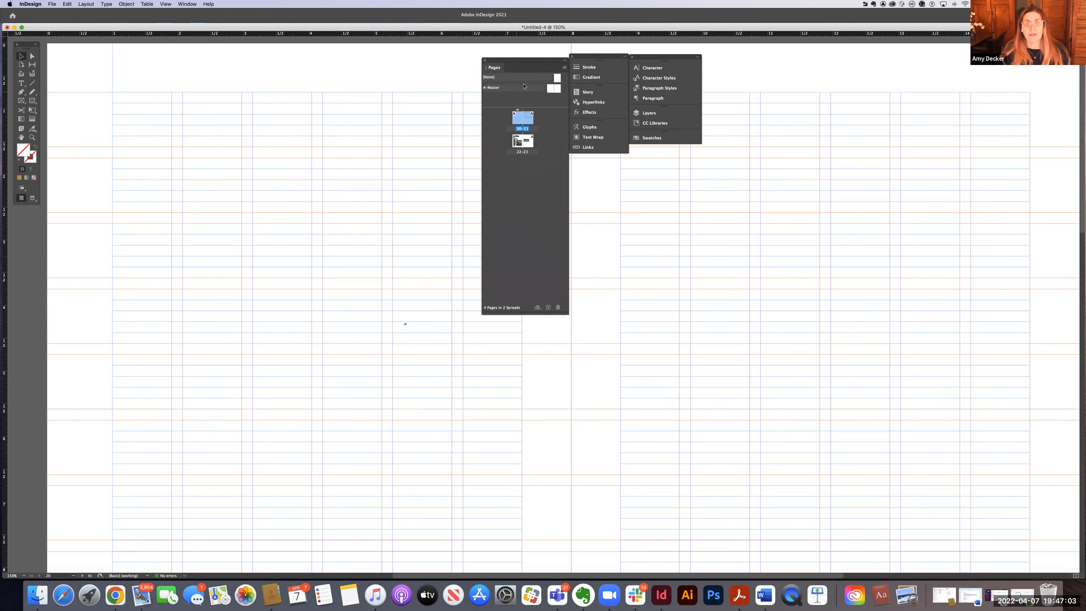
left_click(552, 89)
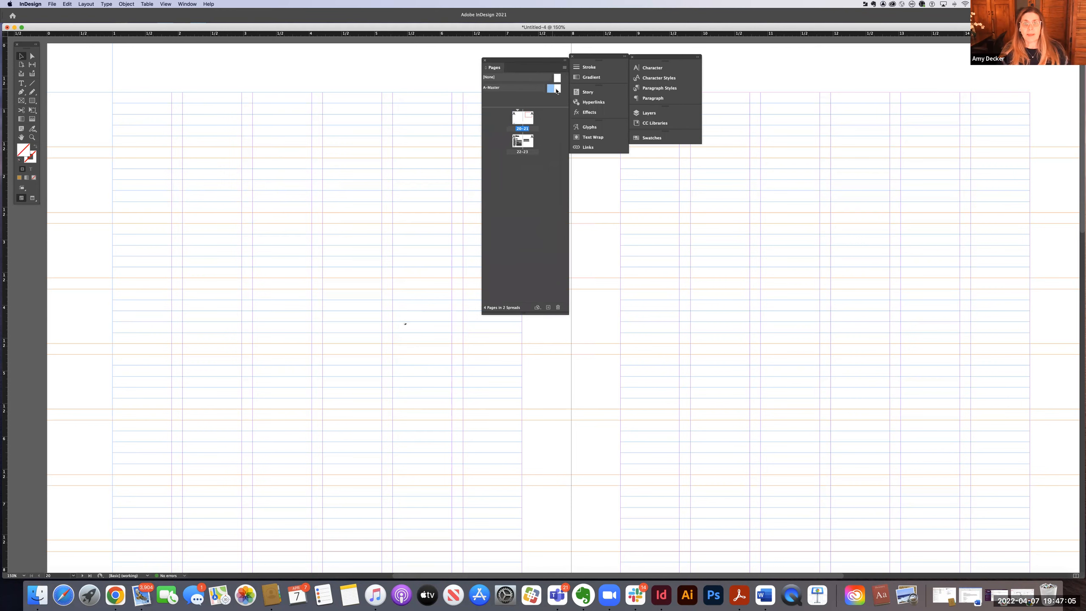
double_click(555, 90)
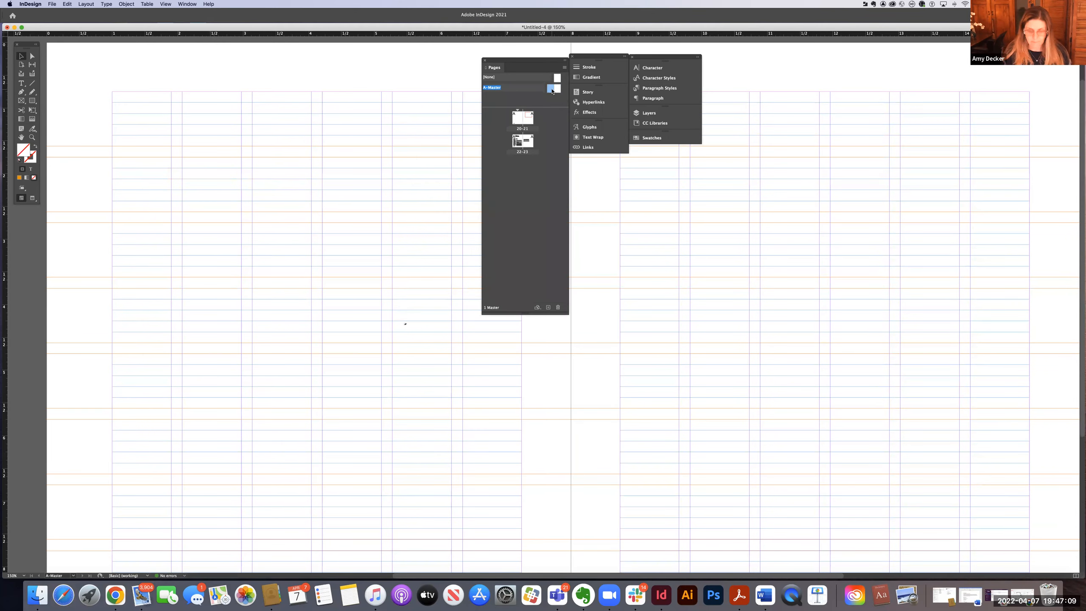
key("super+minus")
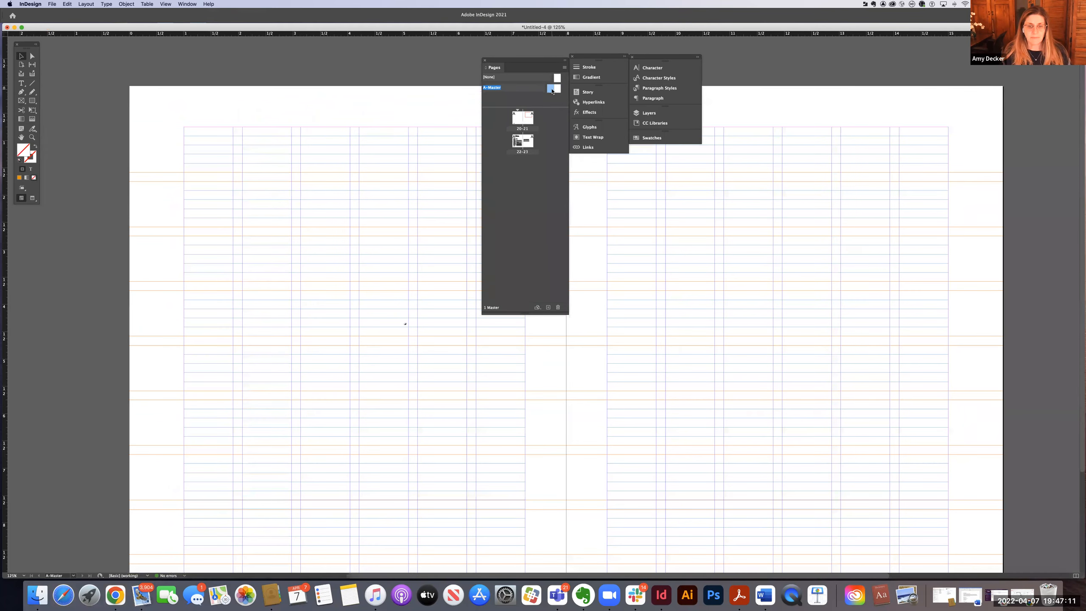
key("super+minus")
left_click(265, 497)
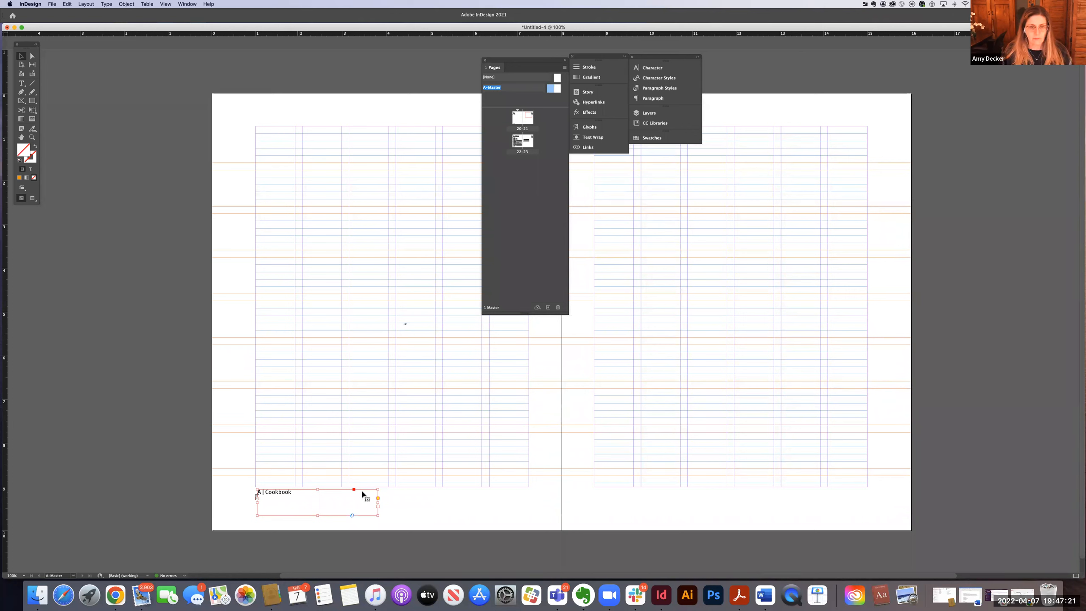
key("super+v")
key("super+b")
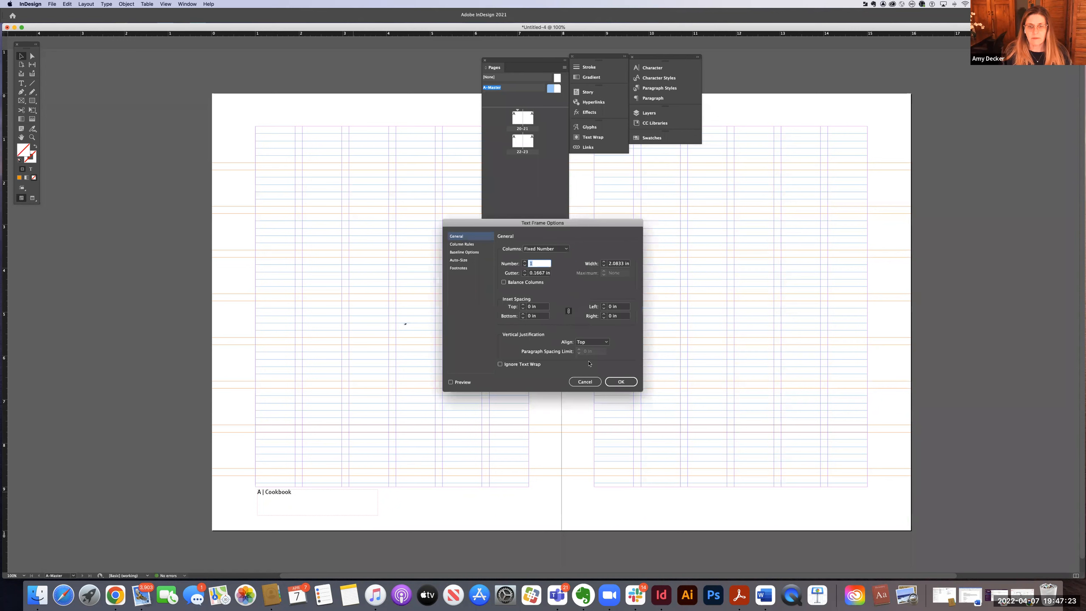
left_click(590, 382)
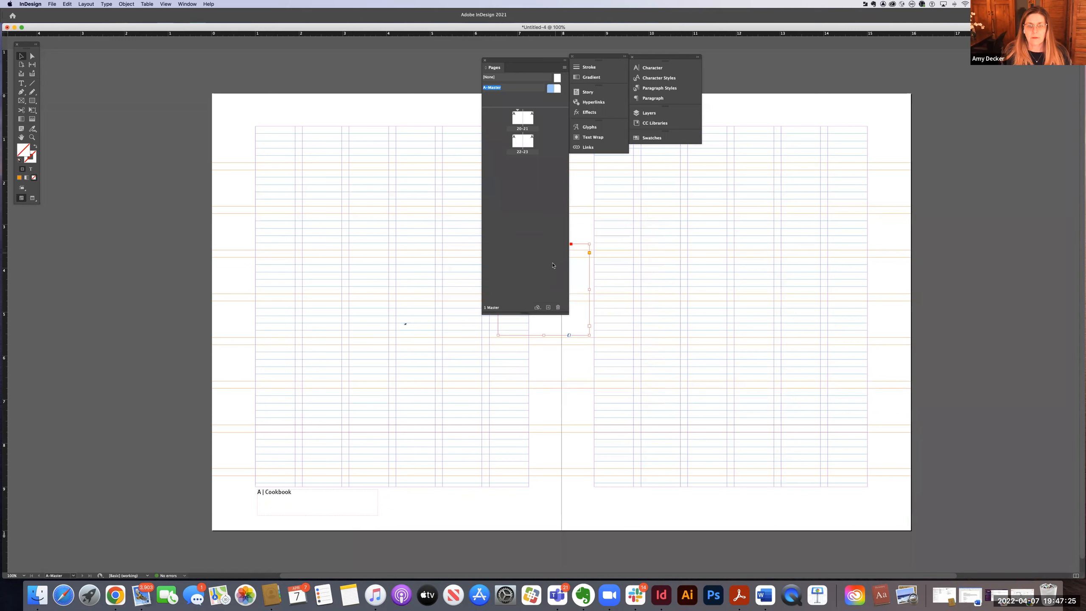
left_click_drag(712, 386, 796, 473)
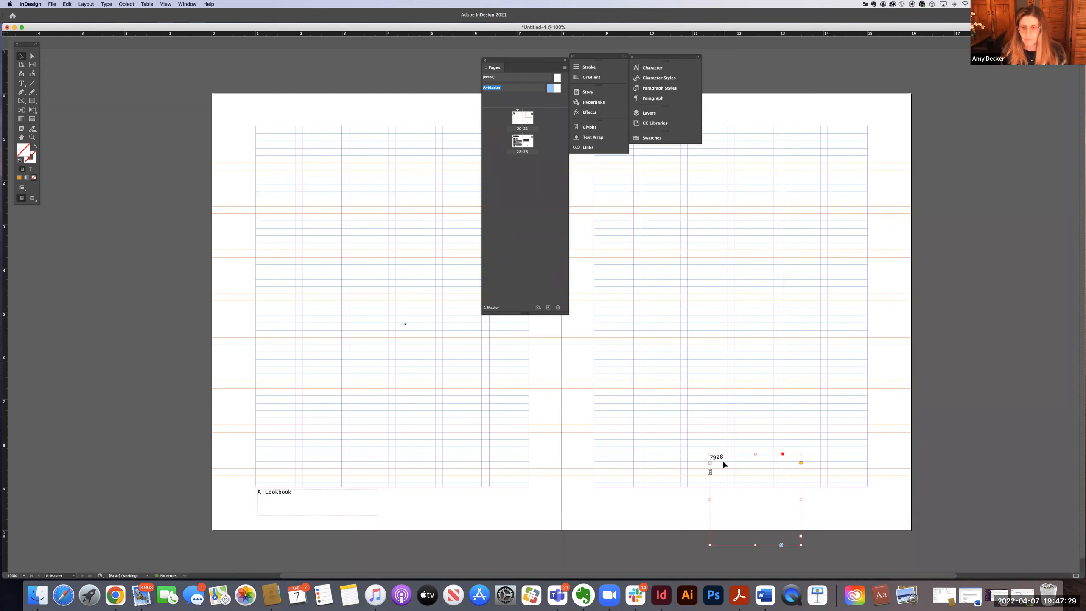
key("Delete")
Duplicate the "A | Cookbook" footer frame to the right master page's lower outer corner and right-align the copy's text
left_click(278, 503)
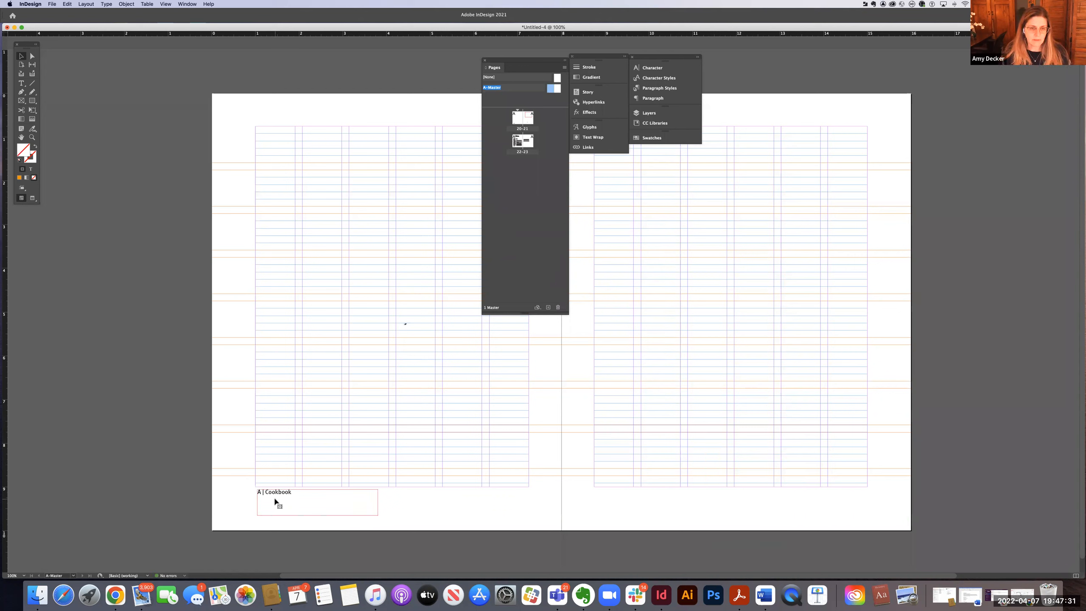
left_click_drag(325, 504, 758, 521)
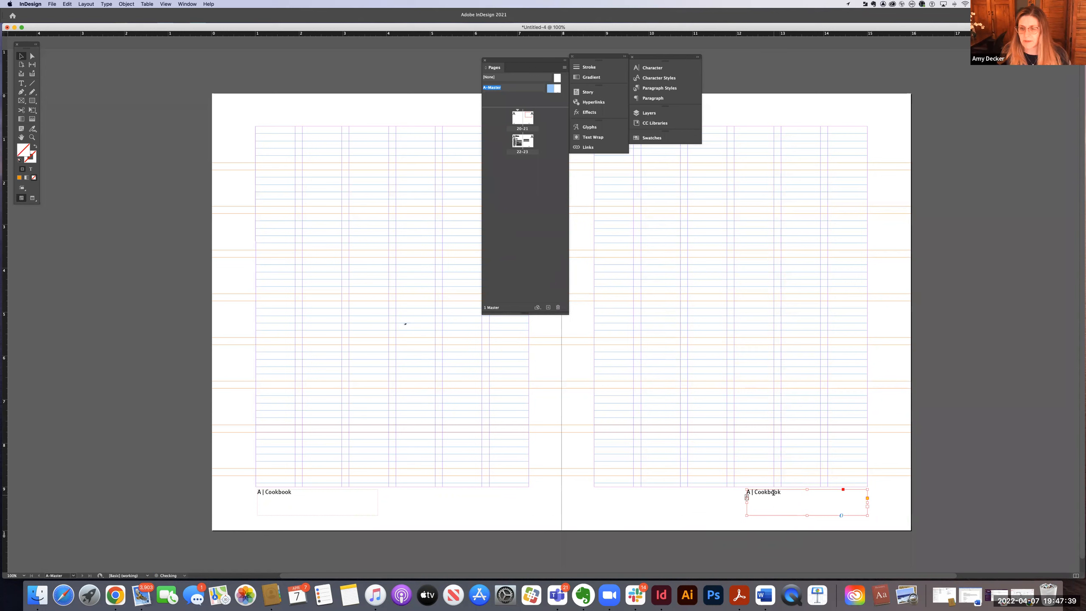
double_click(783, 495)
left_click_drag(782, 493, 748, 493)
key("super+a")
key("super+a")
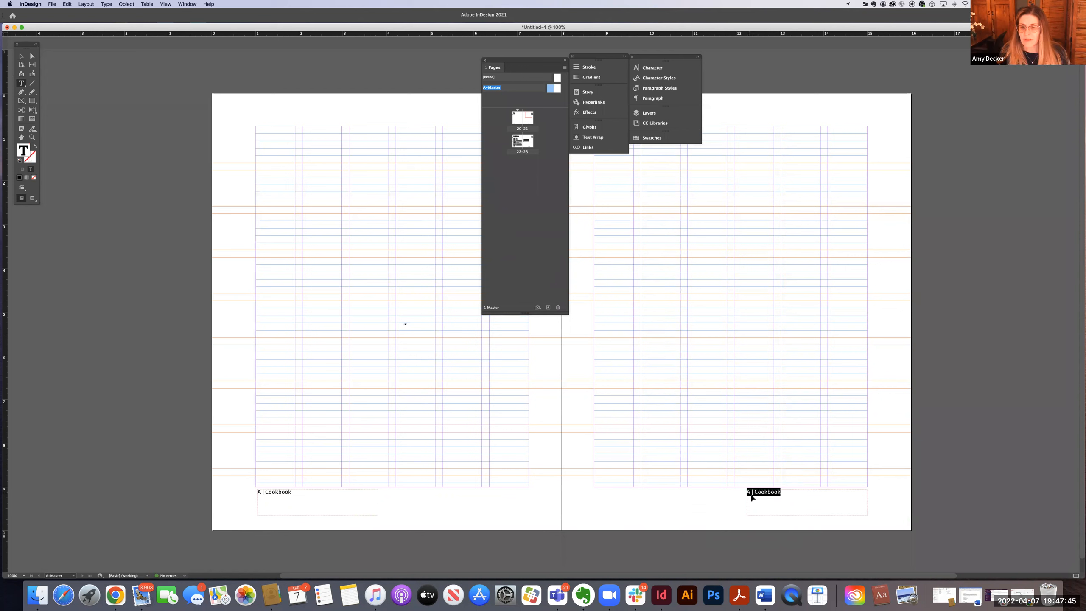
left_click(21, 56)
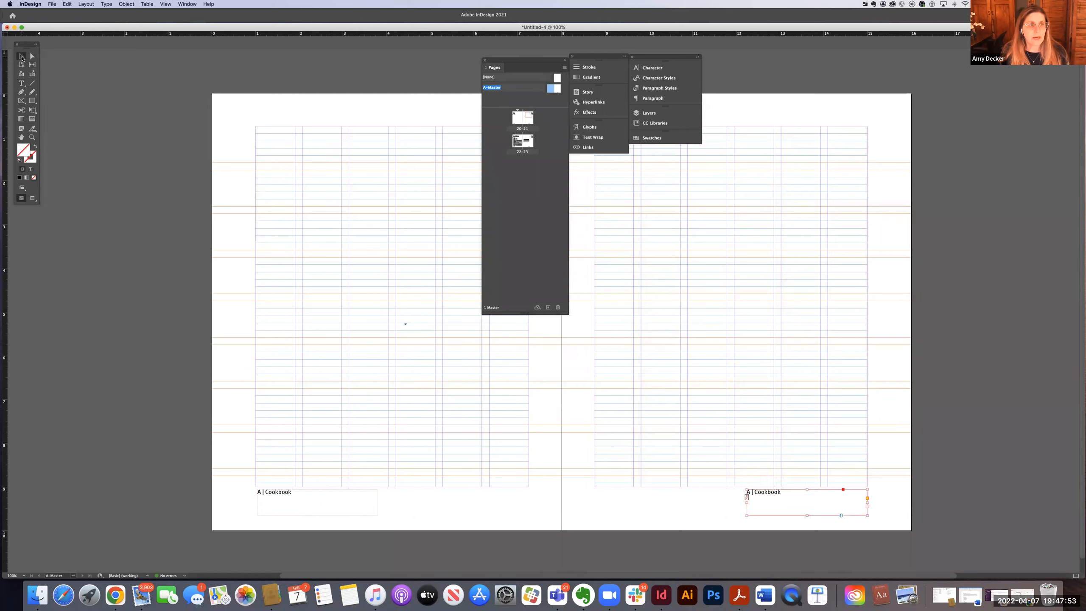
left_click(21, 83)
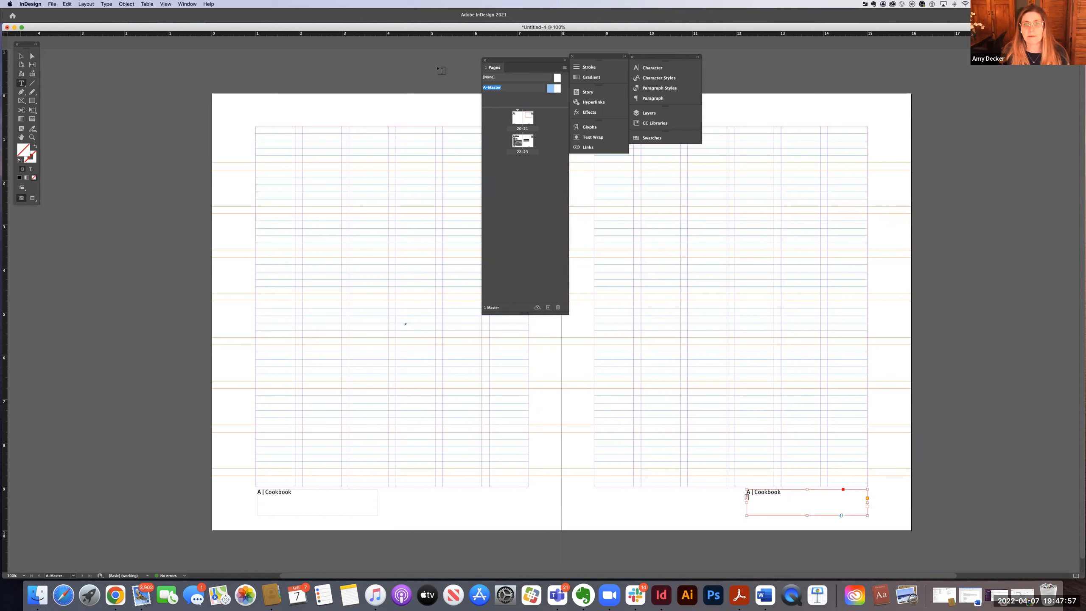
left_click(670, 99)
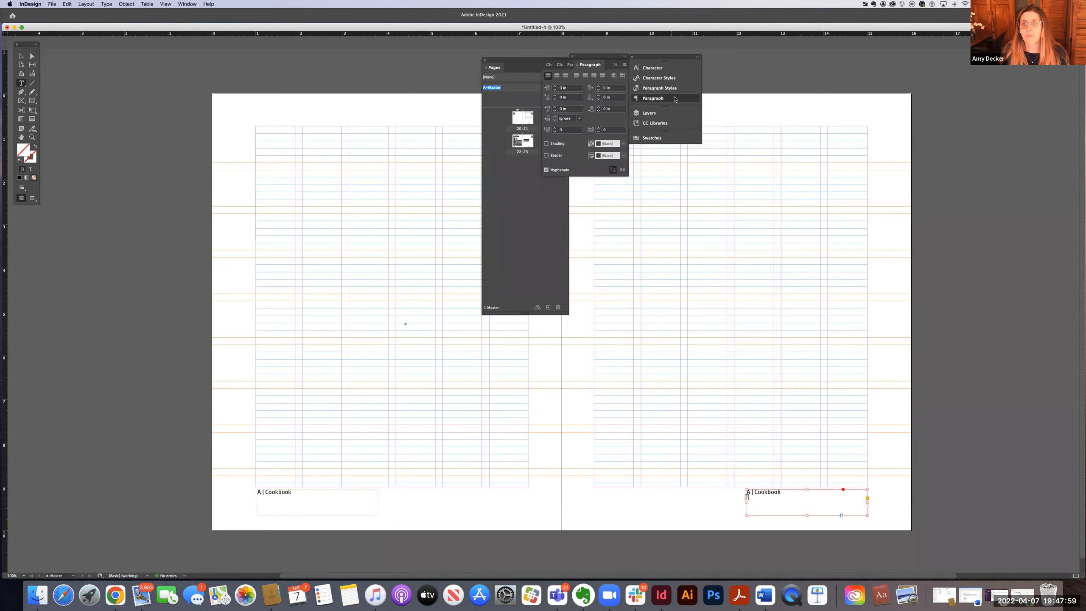
left_click(566, 77)
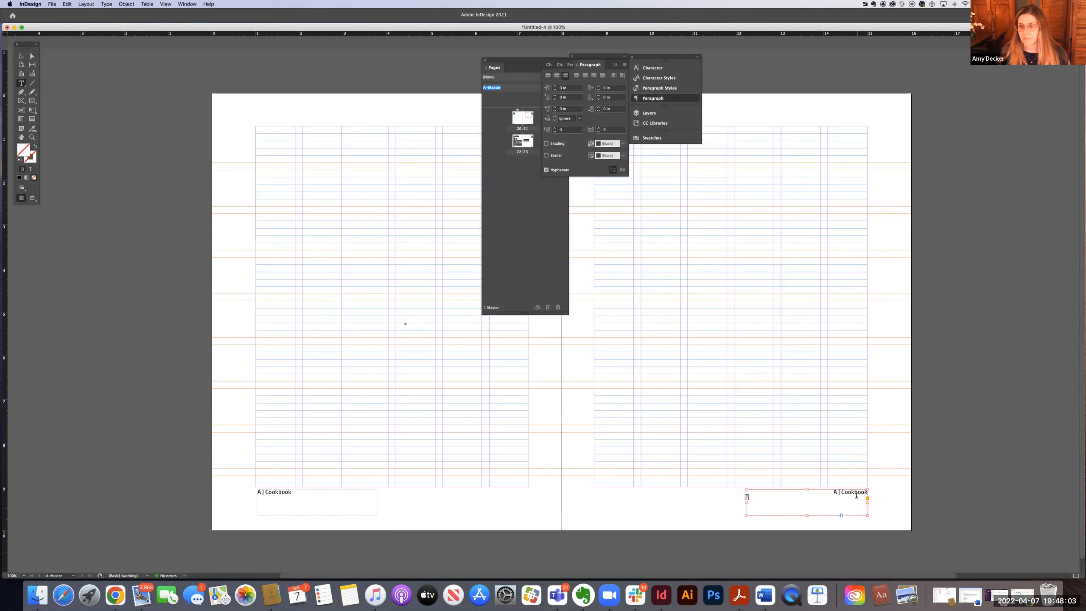
Reorder the right master page's footer text to read "Cookbook | A" and collapse the Paragraph panel
double_click(837, 492)
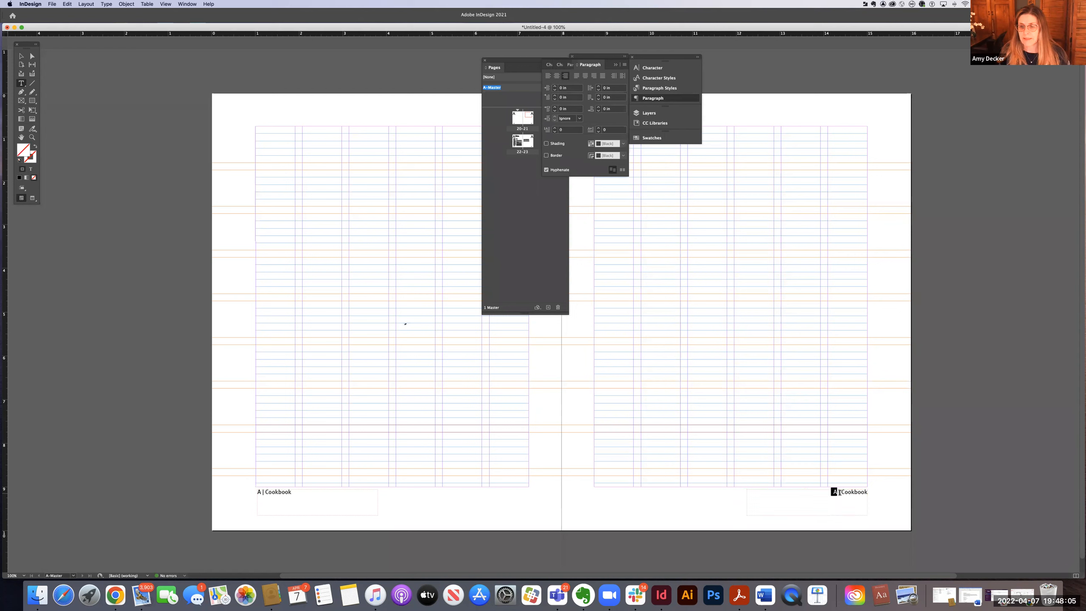
key("BackSpace")
left_click(866, 492)
type("A")
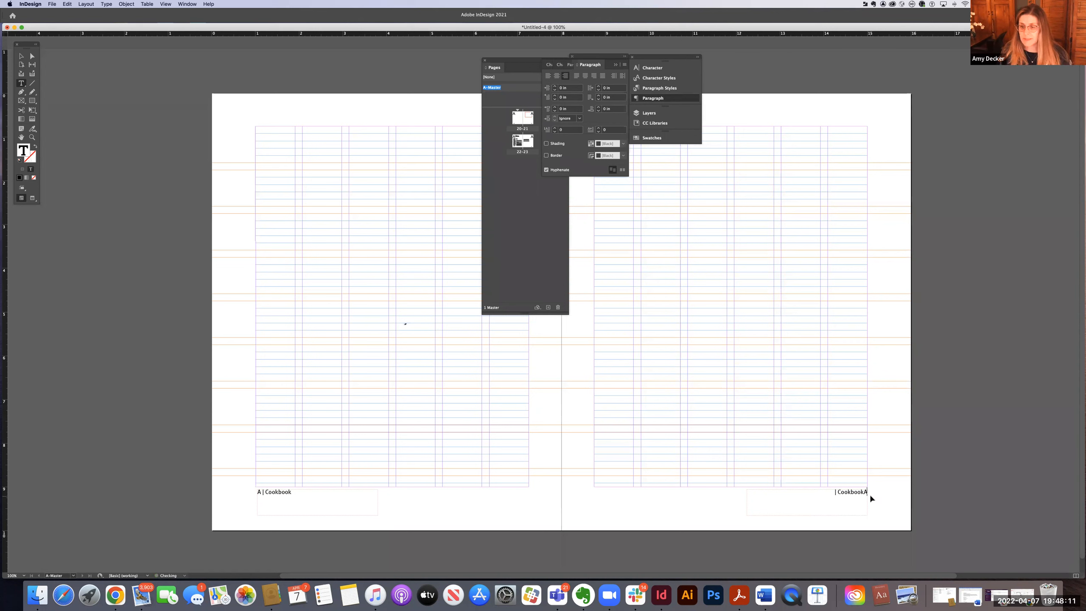
left_click(863, 493)
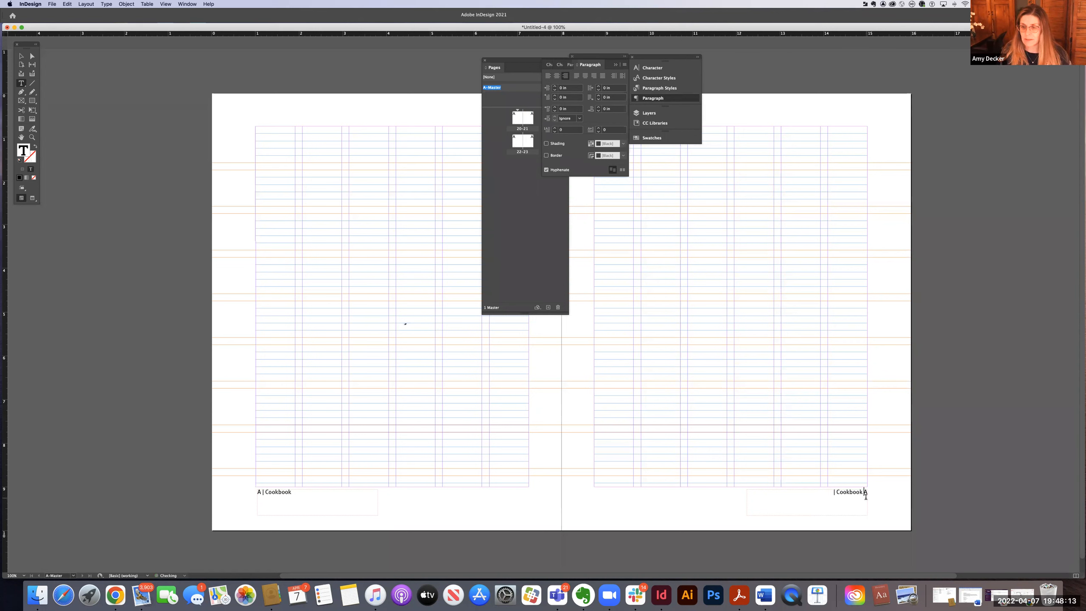
left_click(835, 493)
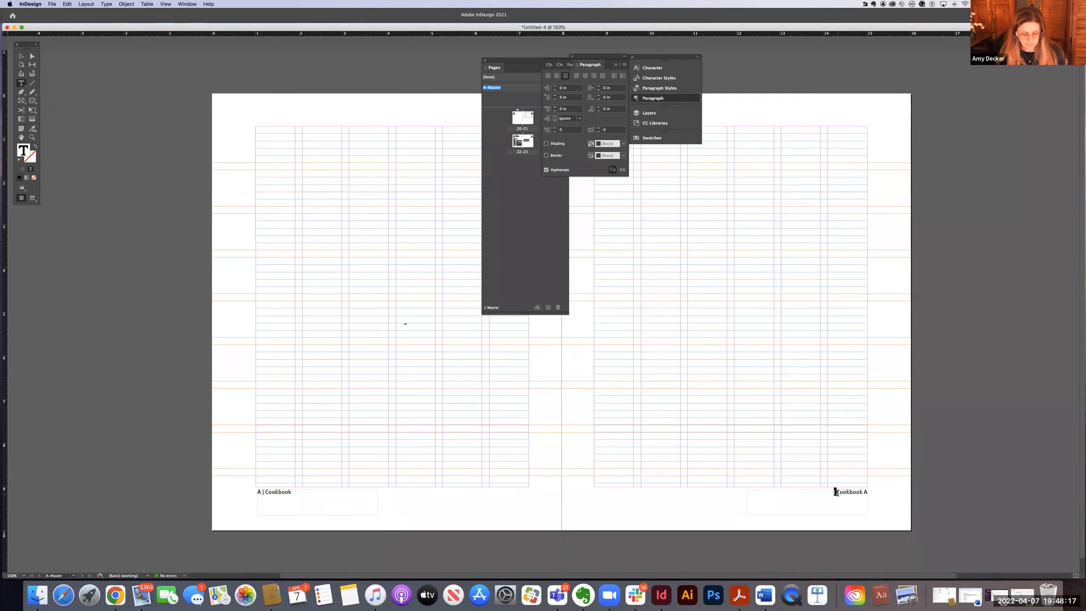
key("BackSpace")
left_click(865, 493)
type("|")
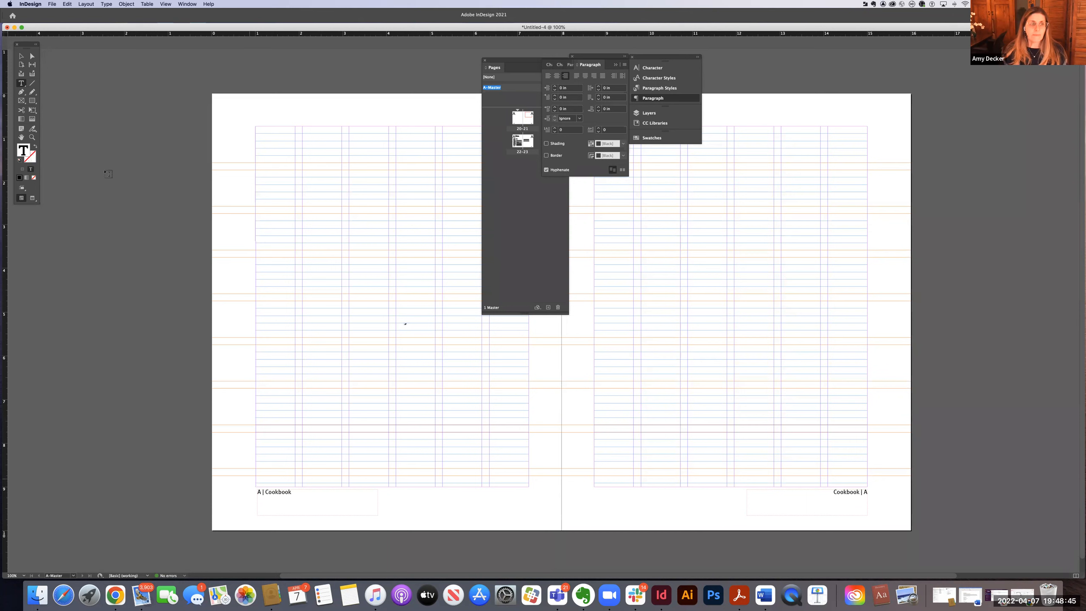
key("Escape")
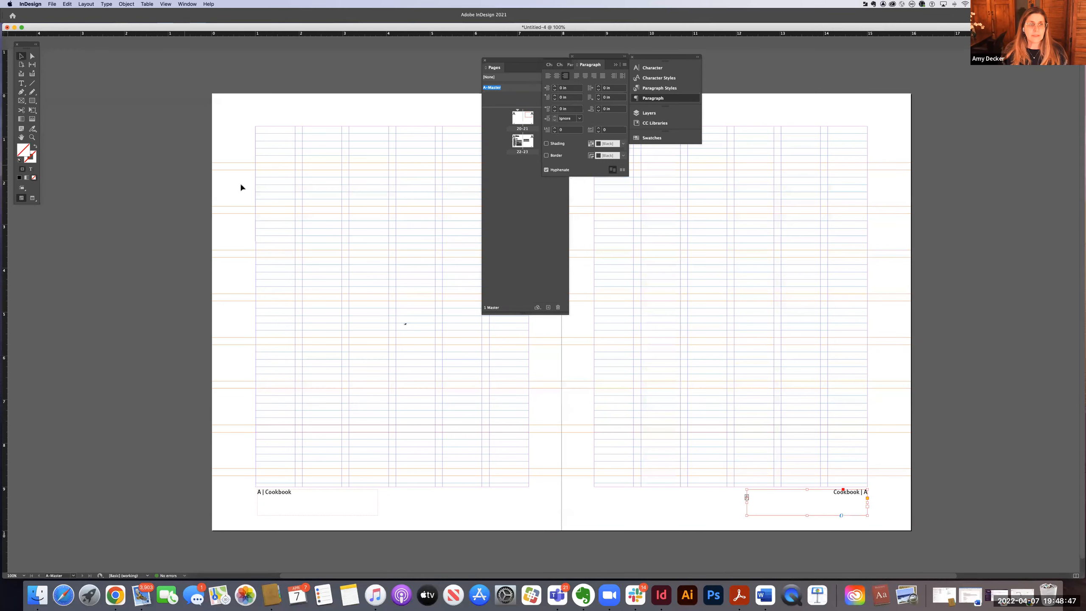
left_click(263, 200)
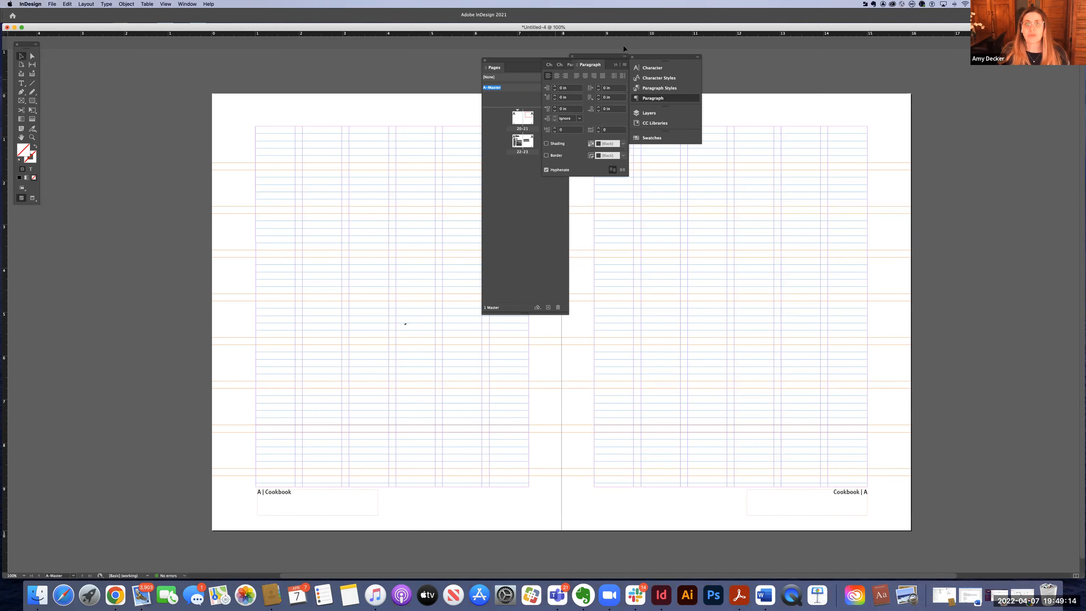
left_click(614, 65)
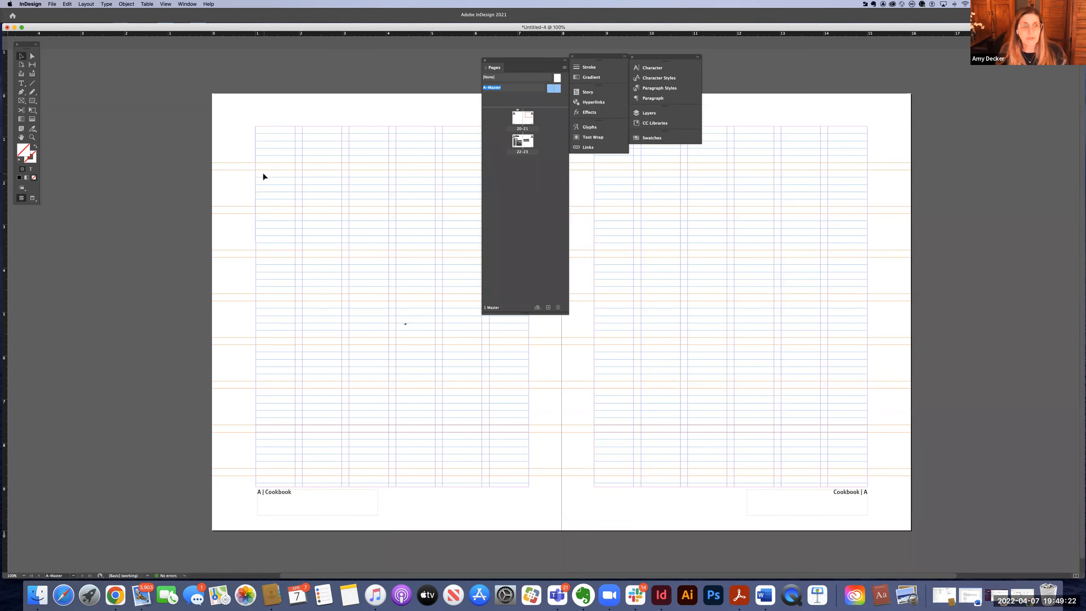
Draw a rectangle filling the left master page's first grid module, snapped to the column width, and fill it with blue
key("super+equal")
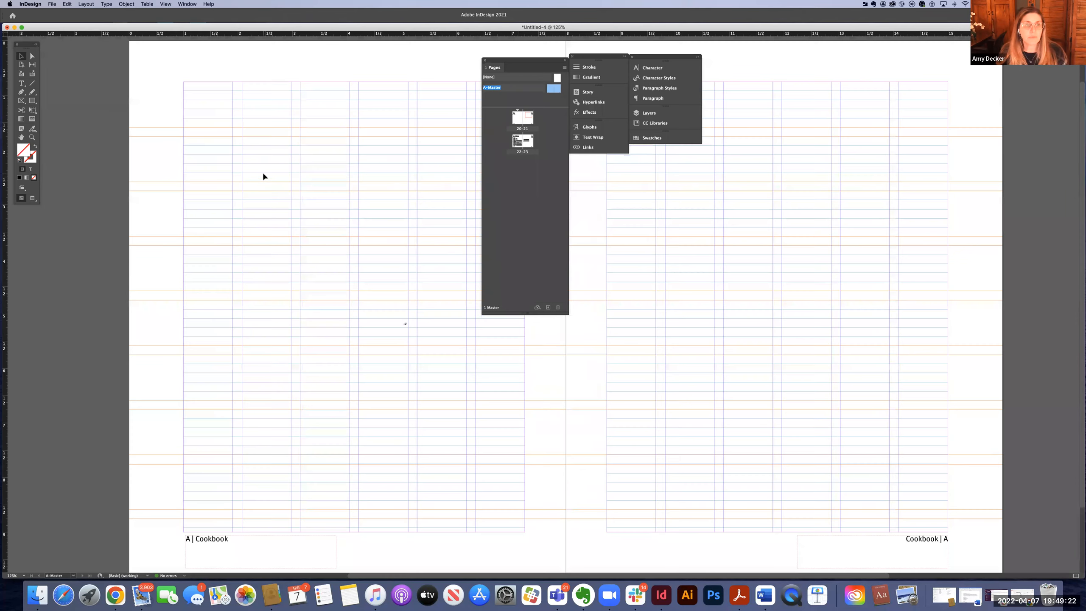
left_click(32, 101)
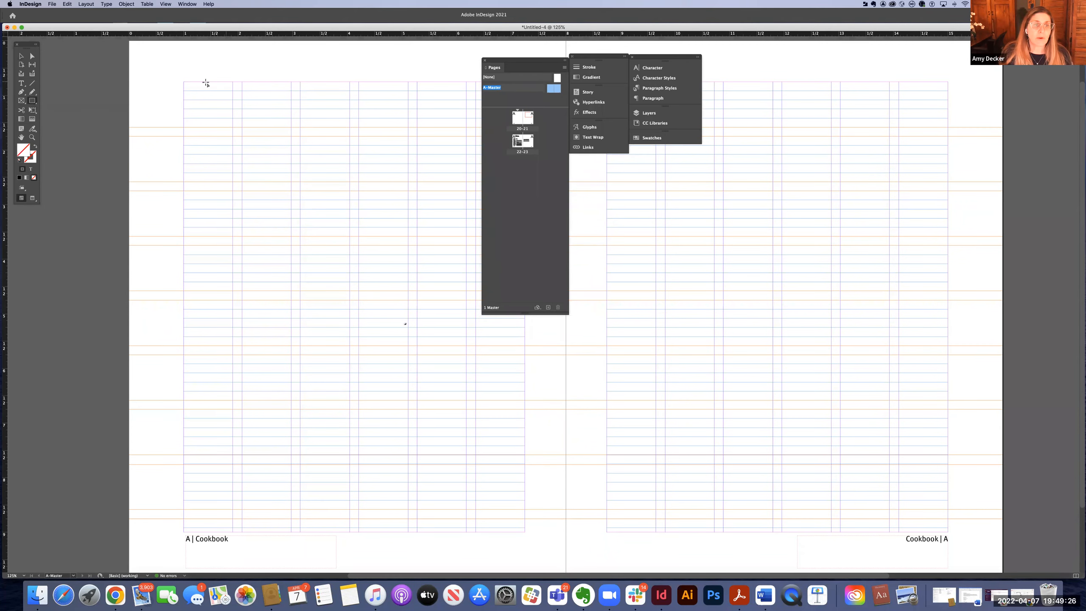
left_click_drag(184, 81, 230, 126)
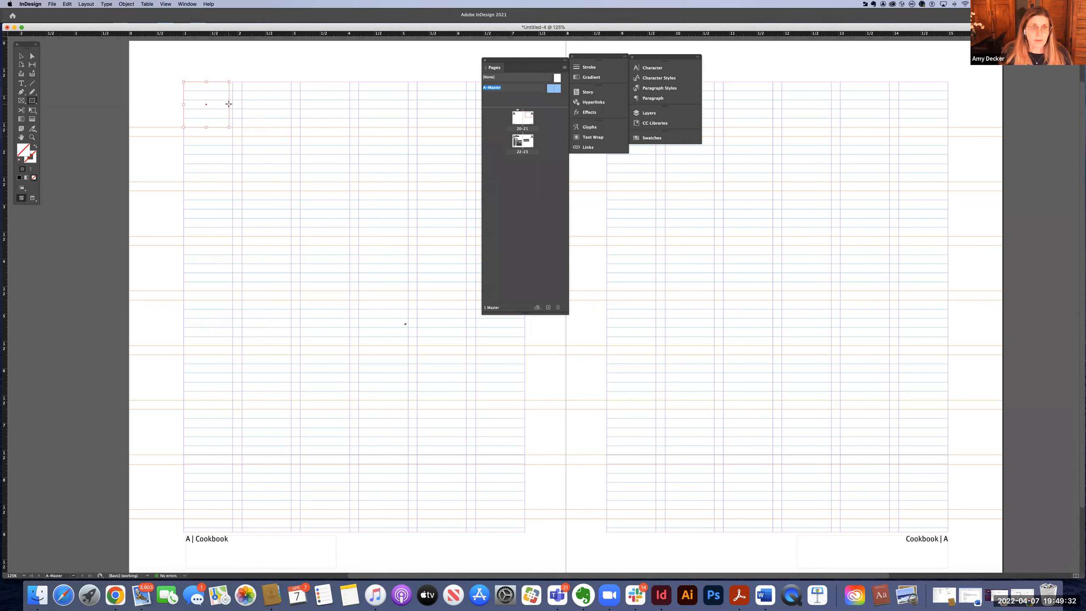
left_click(22, 56)
left_click_drag(230, 104, 233, 104)
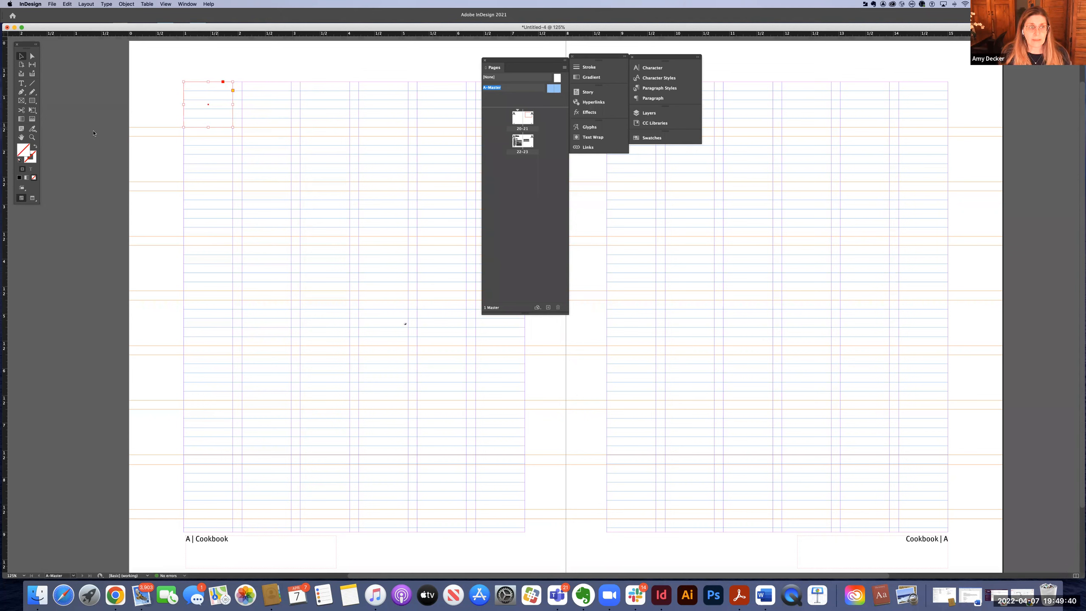
double_click(24, 156)
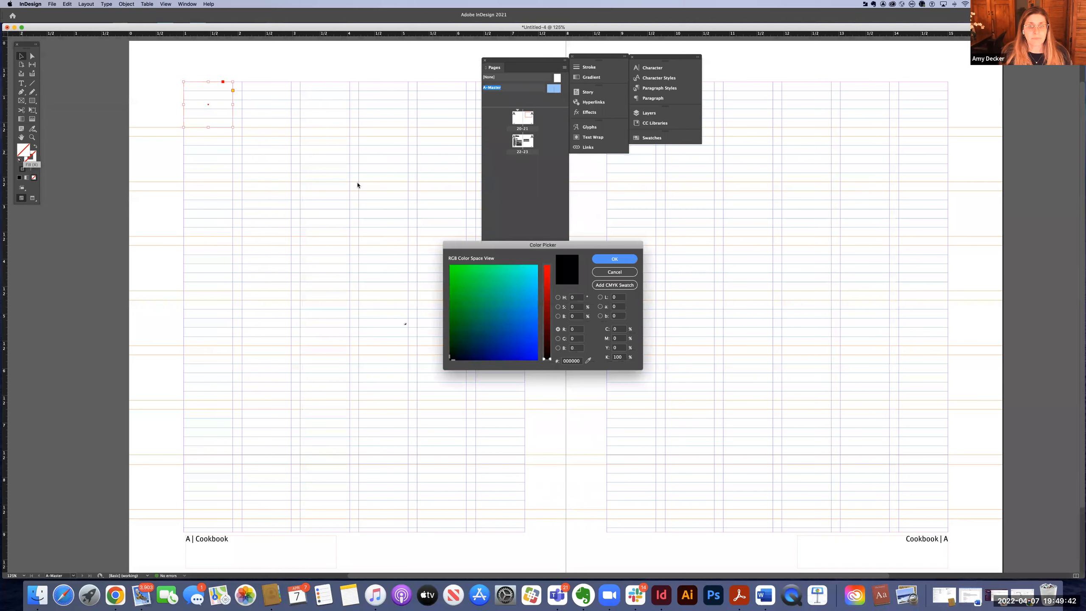
left_click(614, 259)
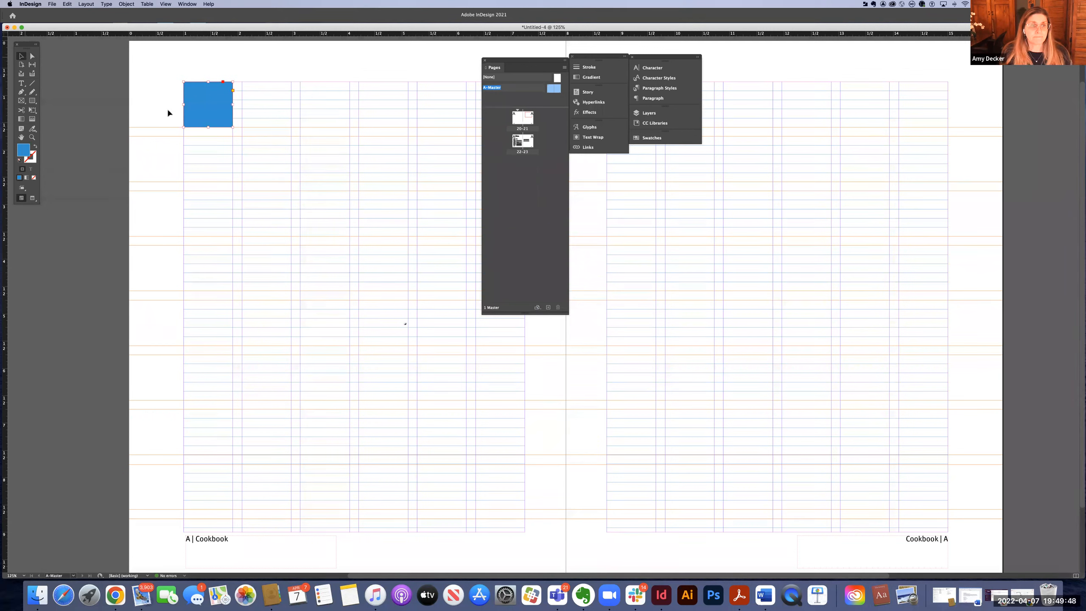
Place two horizontal ruler guides across the spread, one along the blue square's lower edge and one at the top of the second module row
left_click(150, 56)
left_click_drag(109, 36, 87, 127)
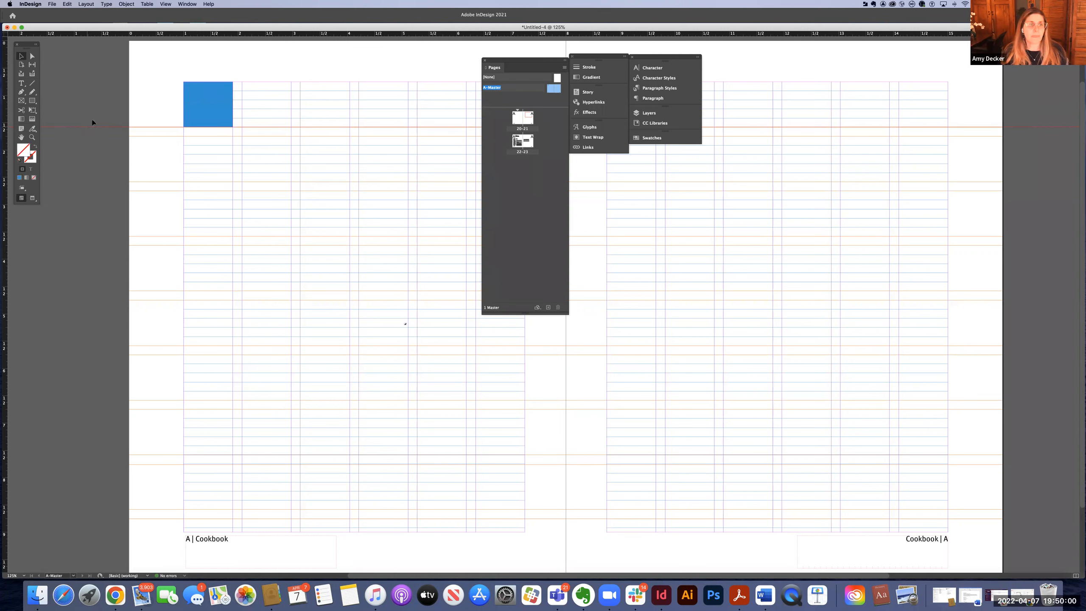
left_click_drag(114, 36, 96, 137)
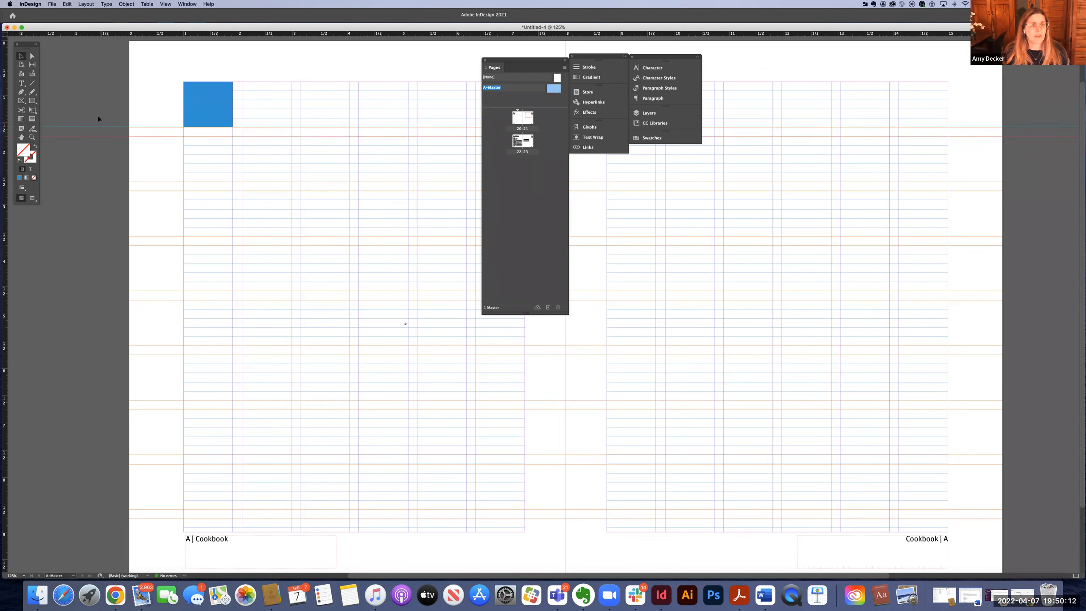
Select the two ruler guides around the first row gutter and set their colour to Fiesta
left_click_drag(88, 105, 102, 171)
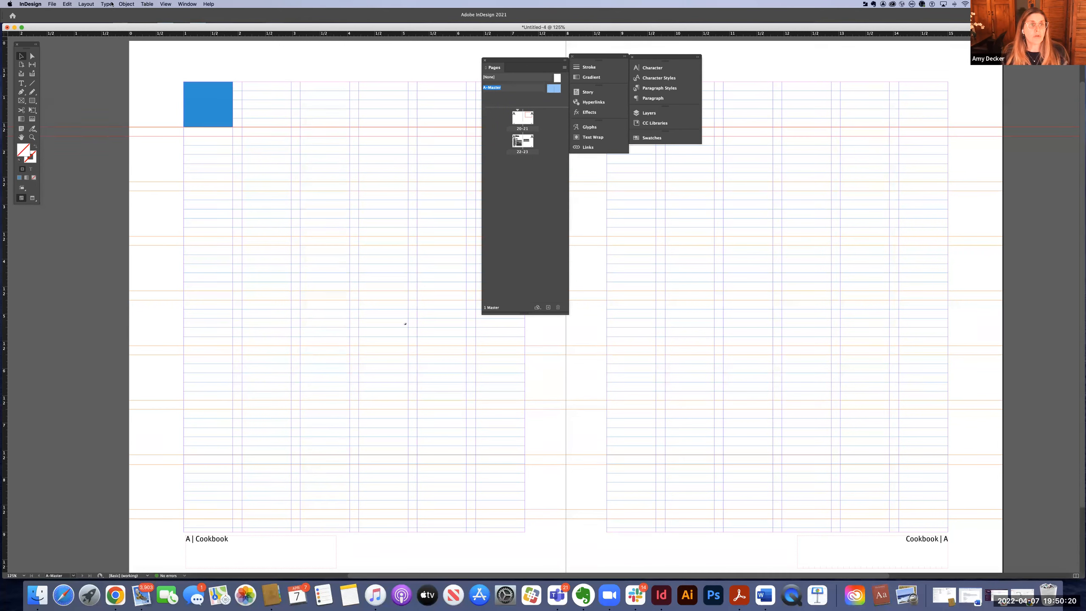
left_click(87, 4)
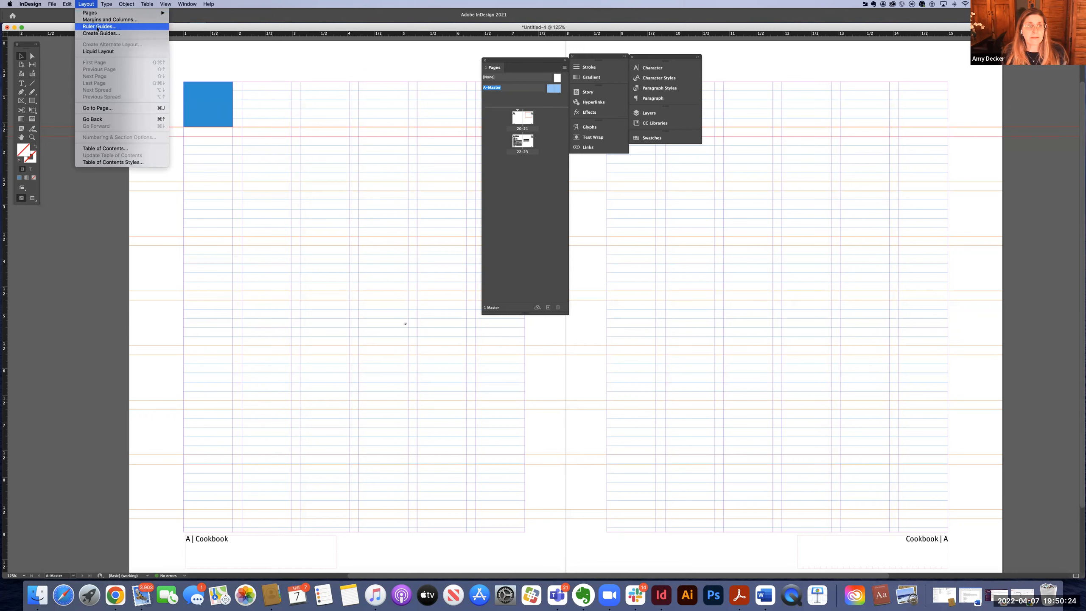
left_click(98, 26)
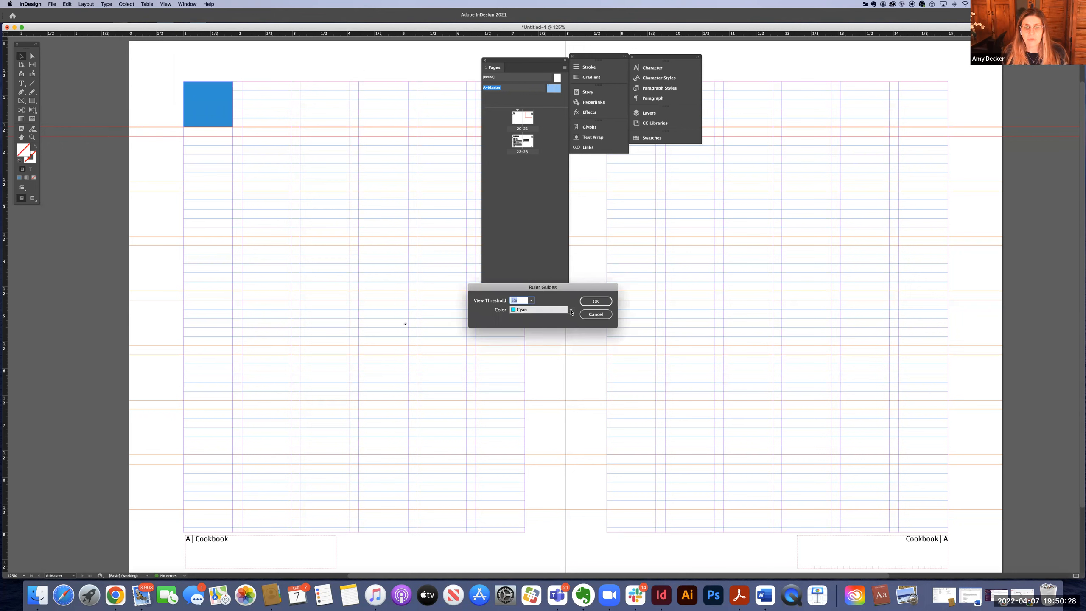
left_click(571, 312)
left_click(524, 250)
left_click(604, 302)
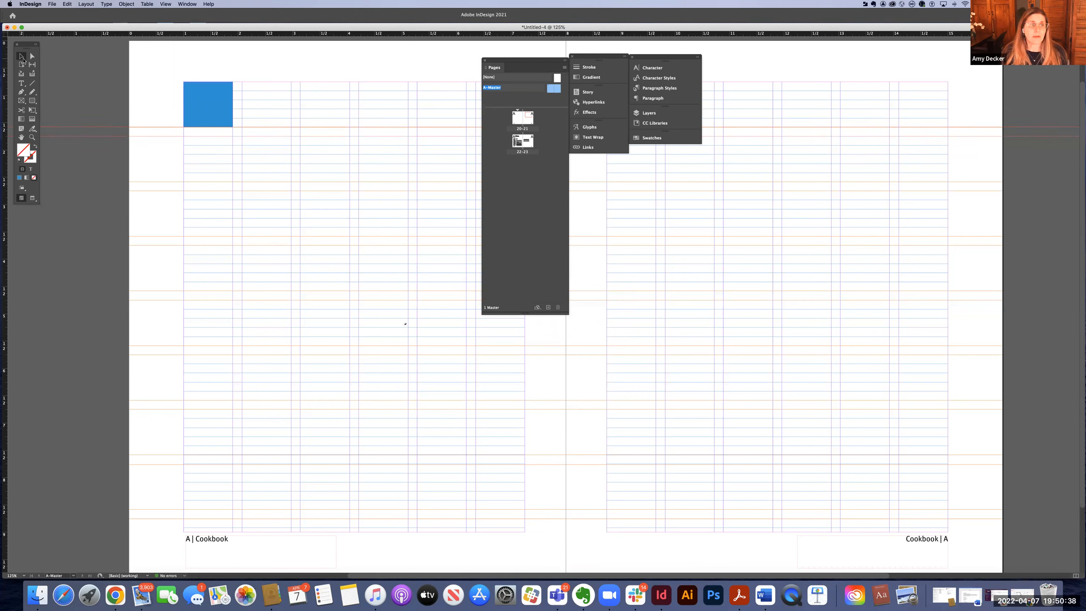
Move the blue square down to the second module row and add ruler guides at its lower edge and the third row's top
left_click_drag(189, 102, 191, 160)
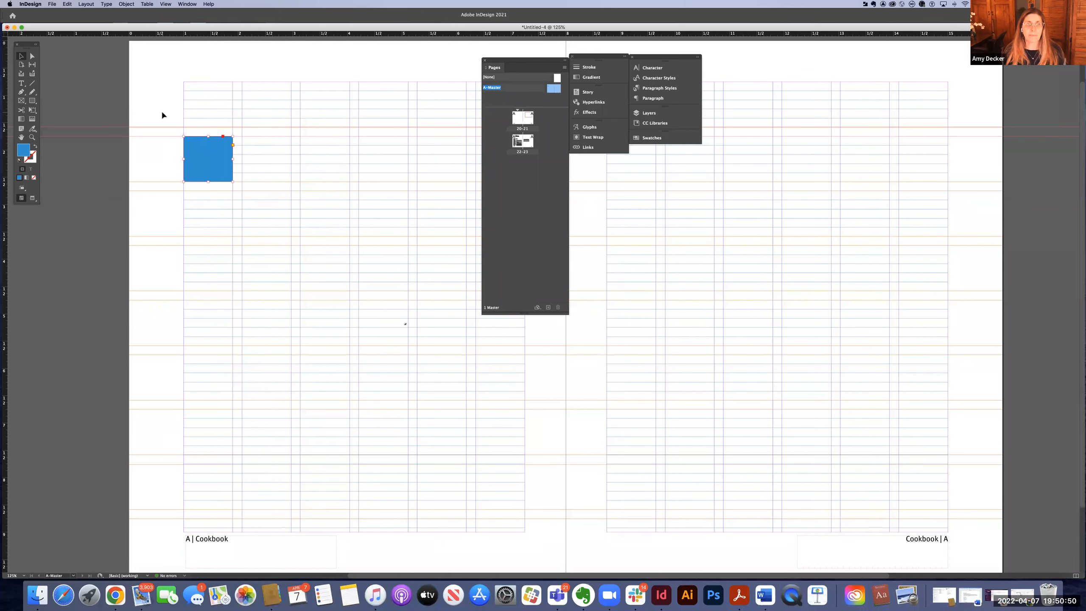
left_click_drag(100, 39, 92, 182)
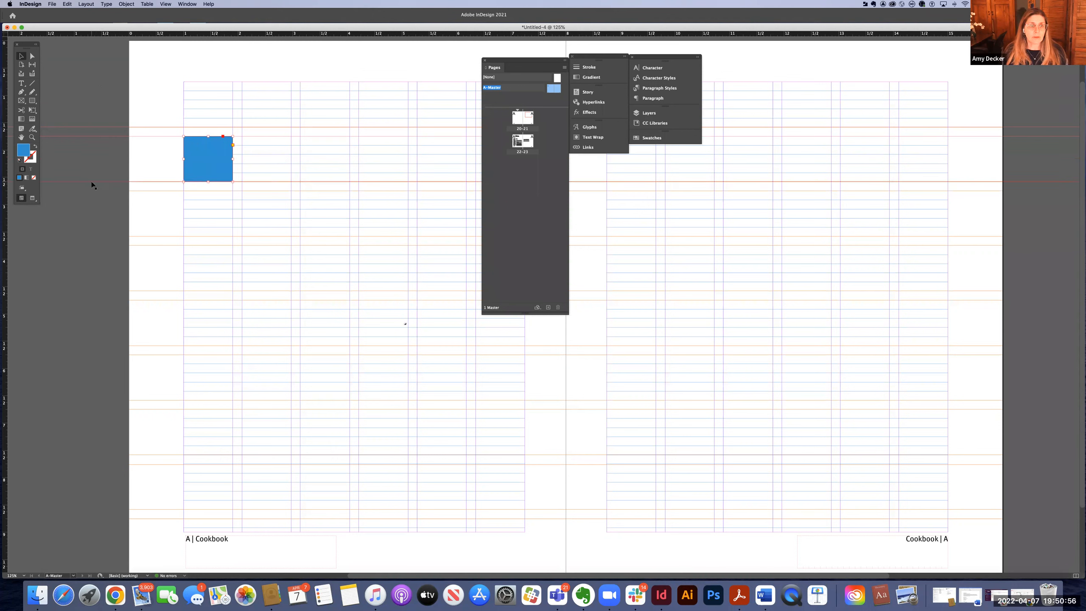
left_click_drag(107, 38, 95, 190)
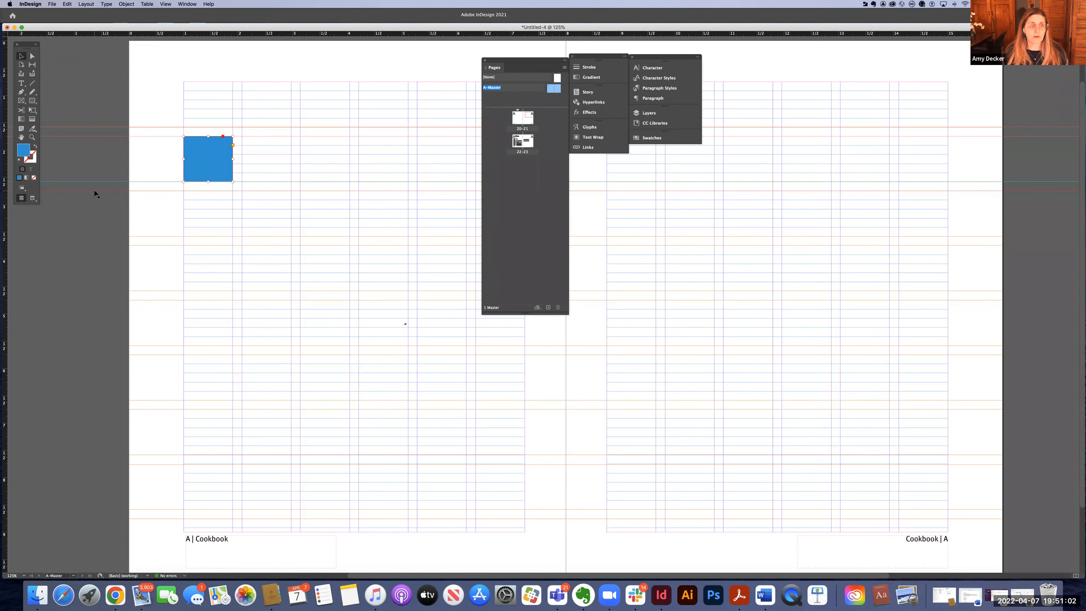
Select the two ruler guides below the second module row and change their colour to Fiesta
left_click(21, 57)
left_click(80, 81)
left_click_drag(87, 162, 127, 233)
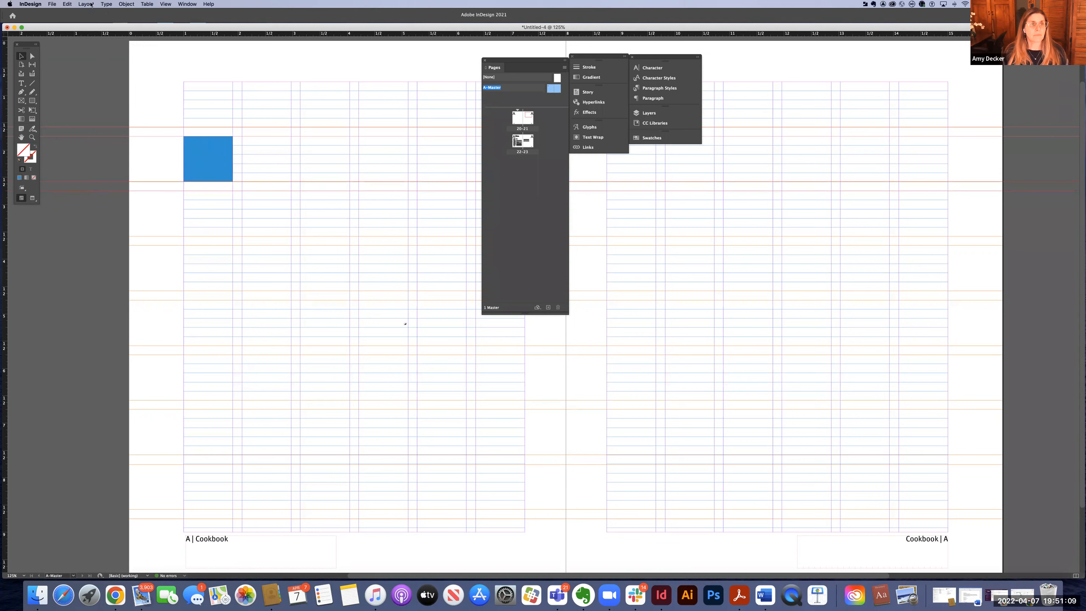
left_click(90, 4)
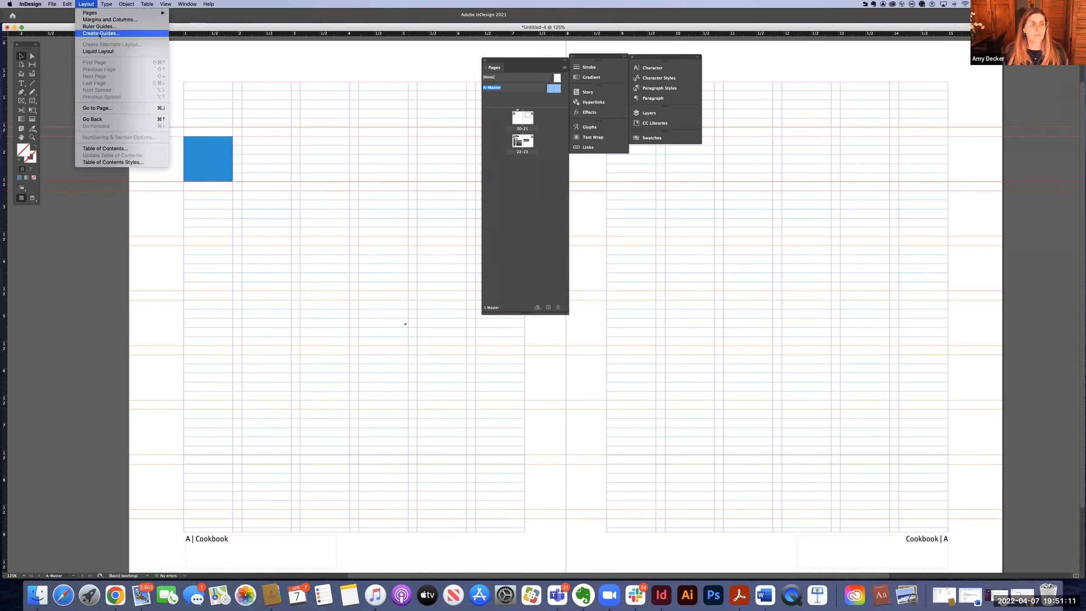
left_click(98, 27)
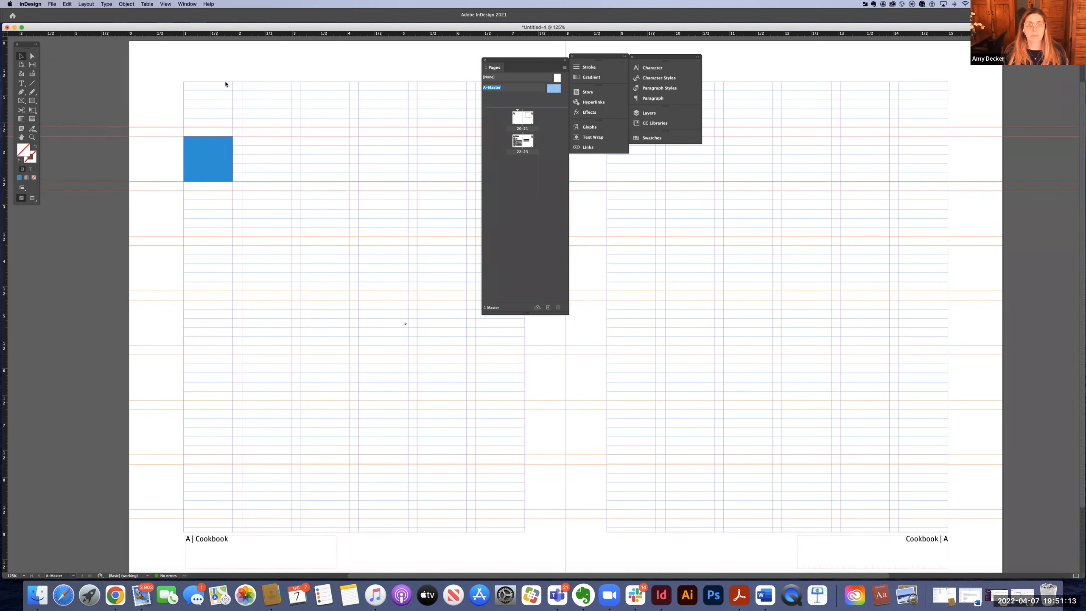
left_click(522, 311)
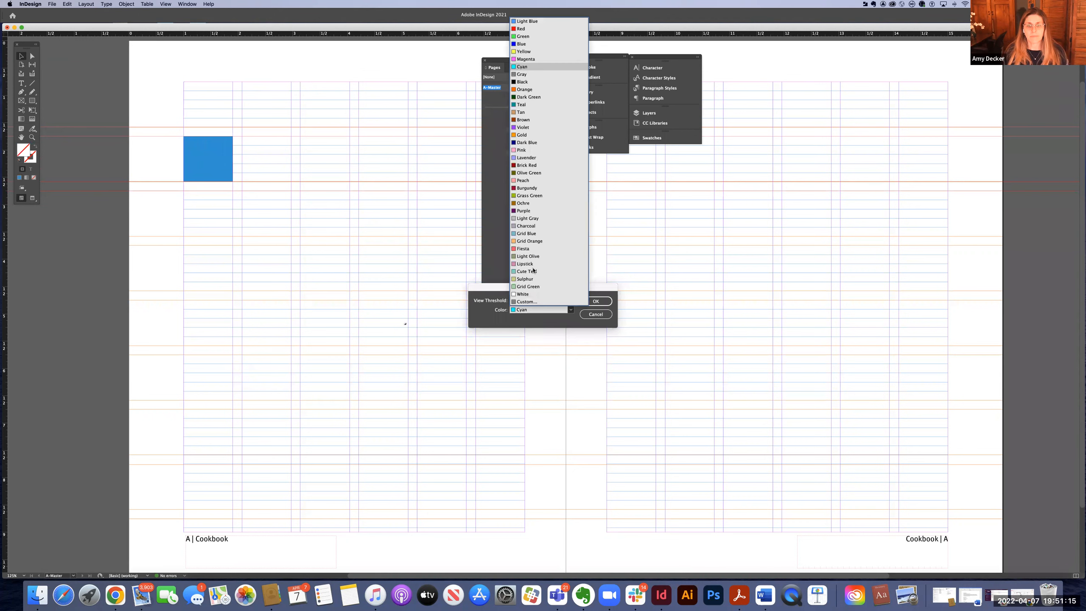
left_click(534, 251)
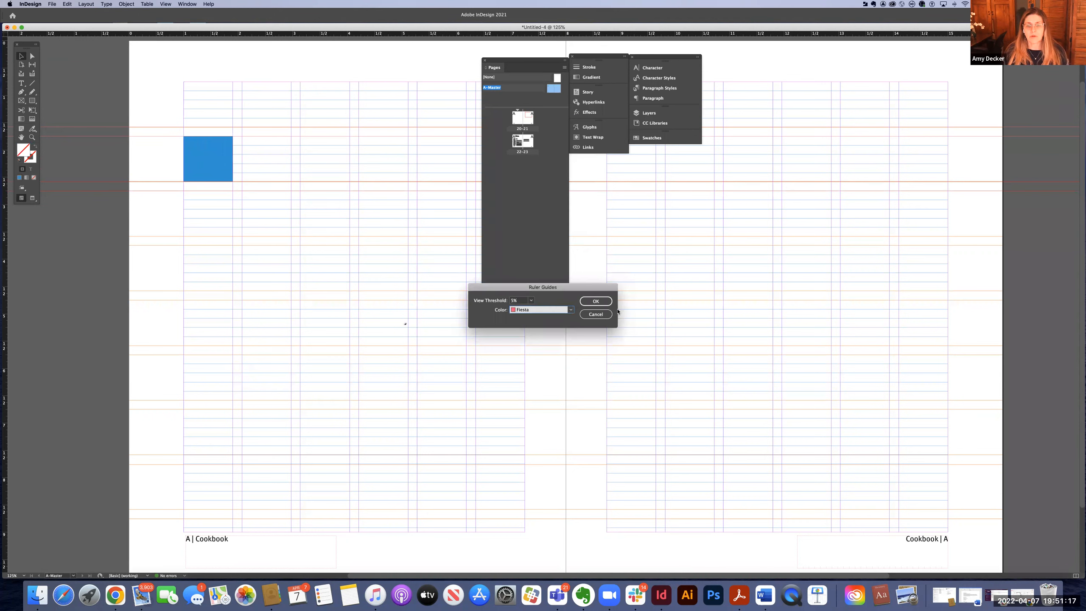
left_click(596, 301)
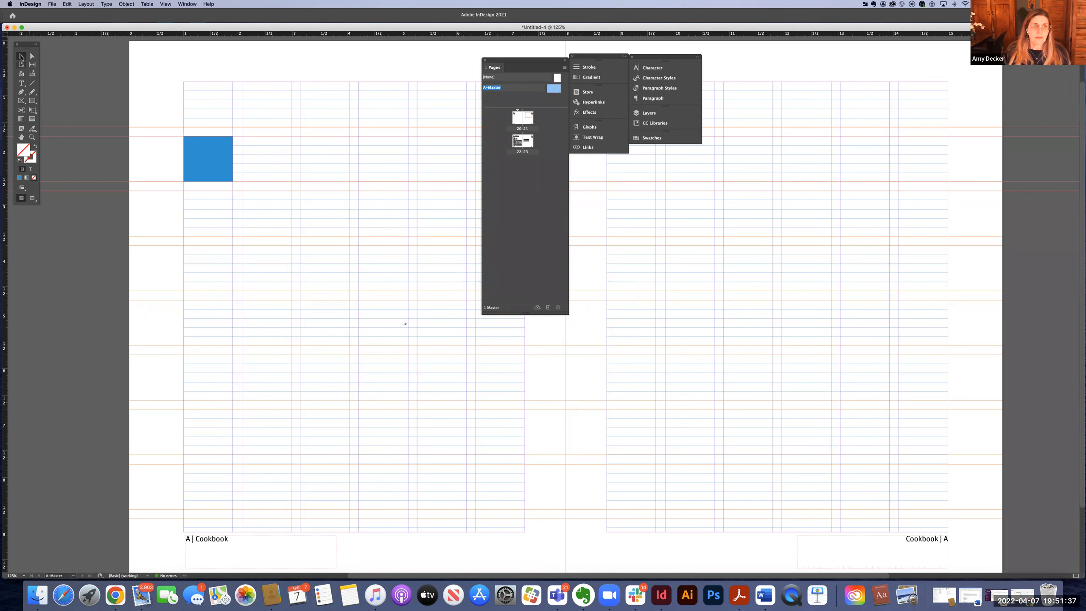
Delete the blue square and draw a new rectangle in the left page's first grid module, fitting its lower edge to the guide
left_click(216, 155)
key("Delete")
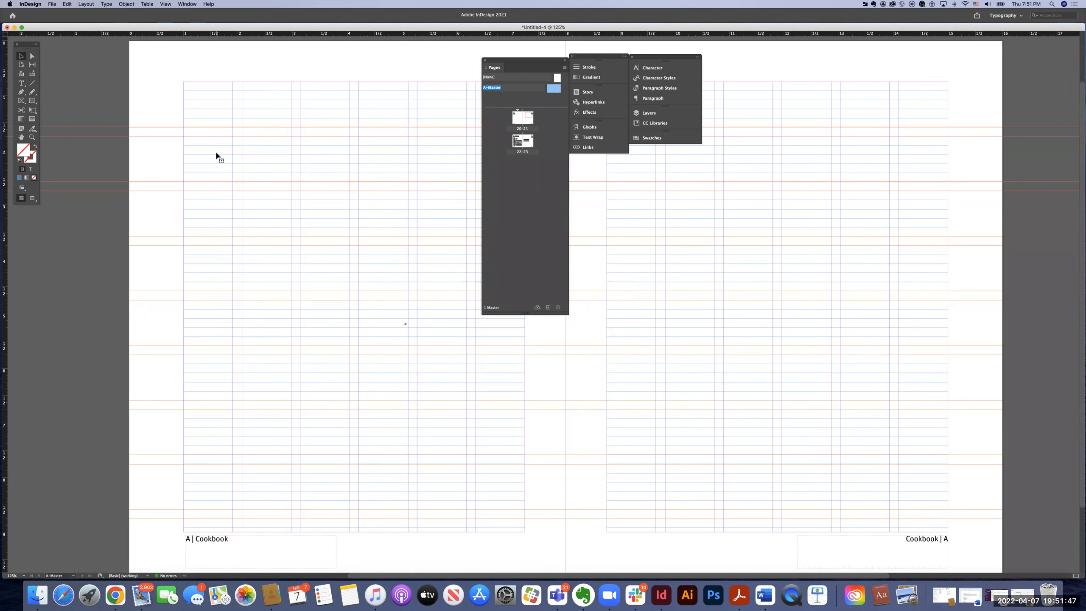
left_click(33, 100)
left_click_drag(183, 83, 233, 143)
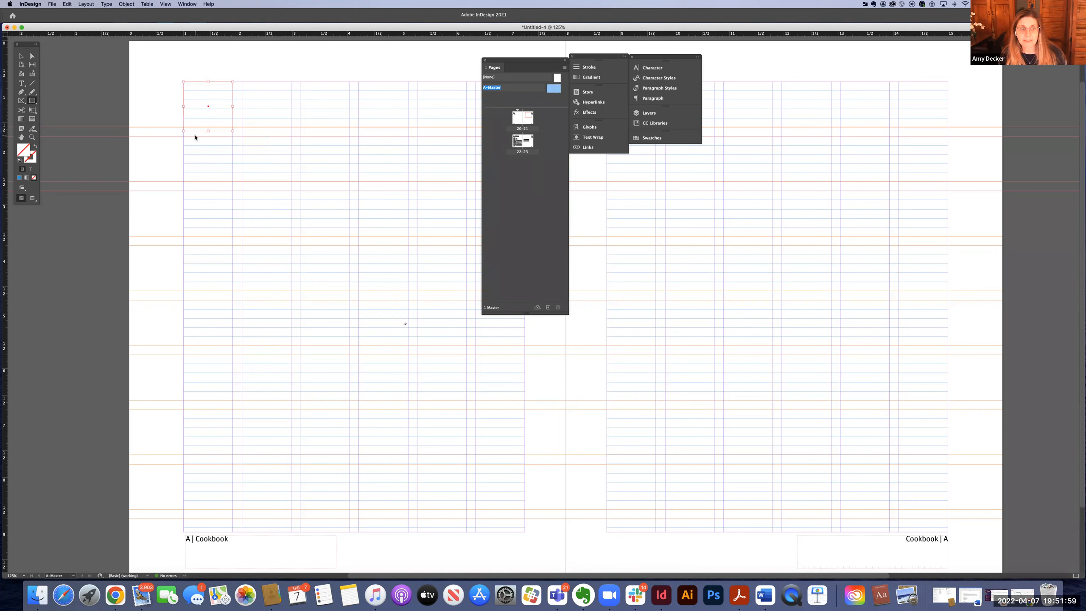
left_click(21, 56)
left_click_drag(208, 132, 208, 127)
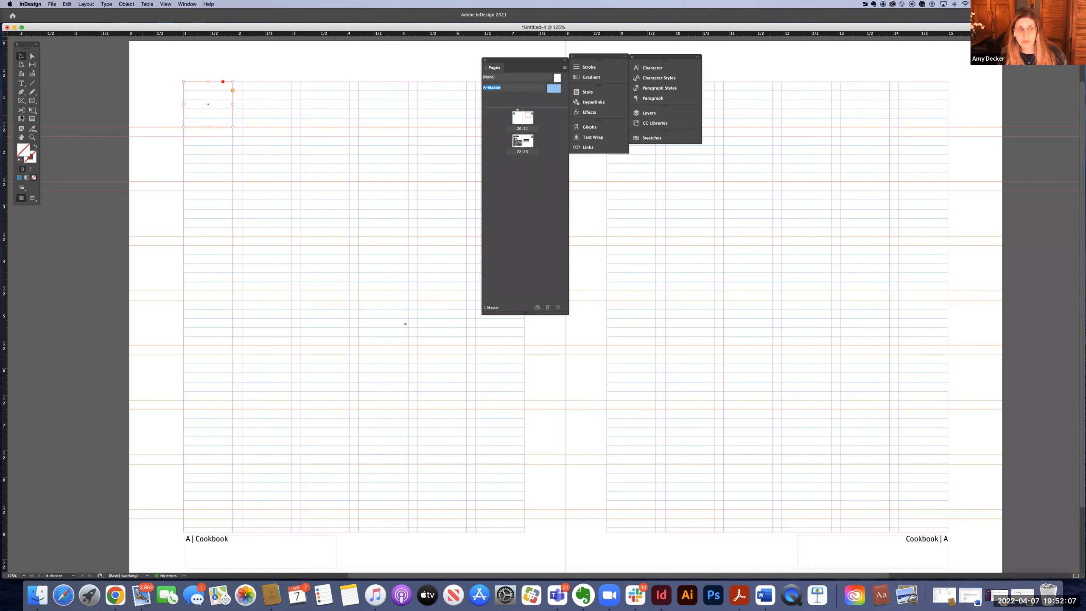
Fill the new rectangle in the first grid module with teal 38b6ae and deselect it
double_click(26, 151)
left_click(509, 293)
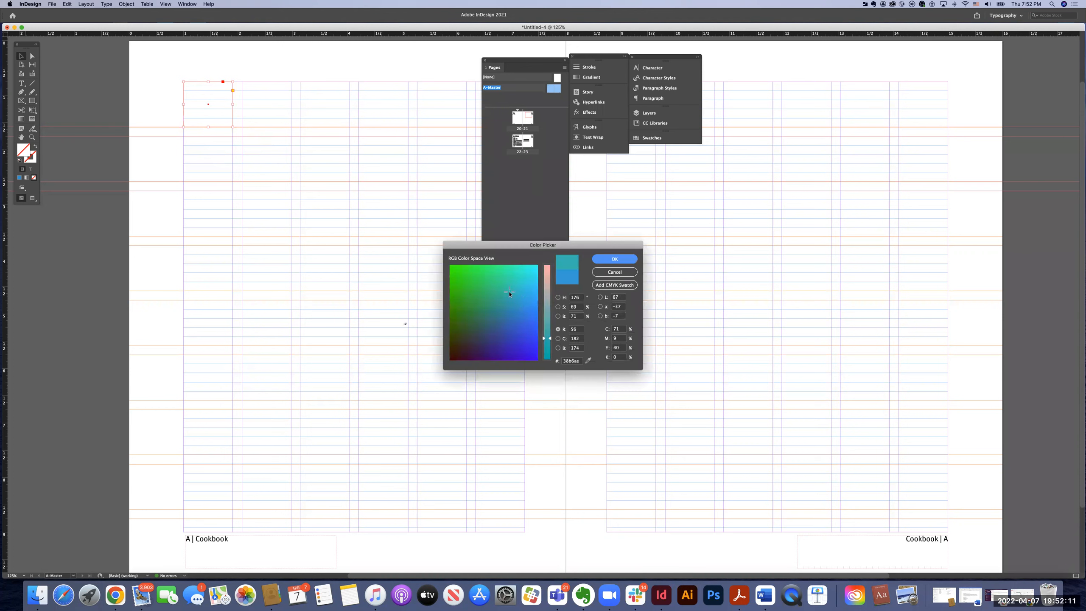
left_click(604, 262)
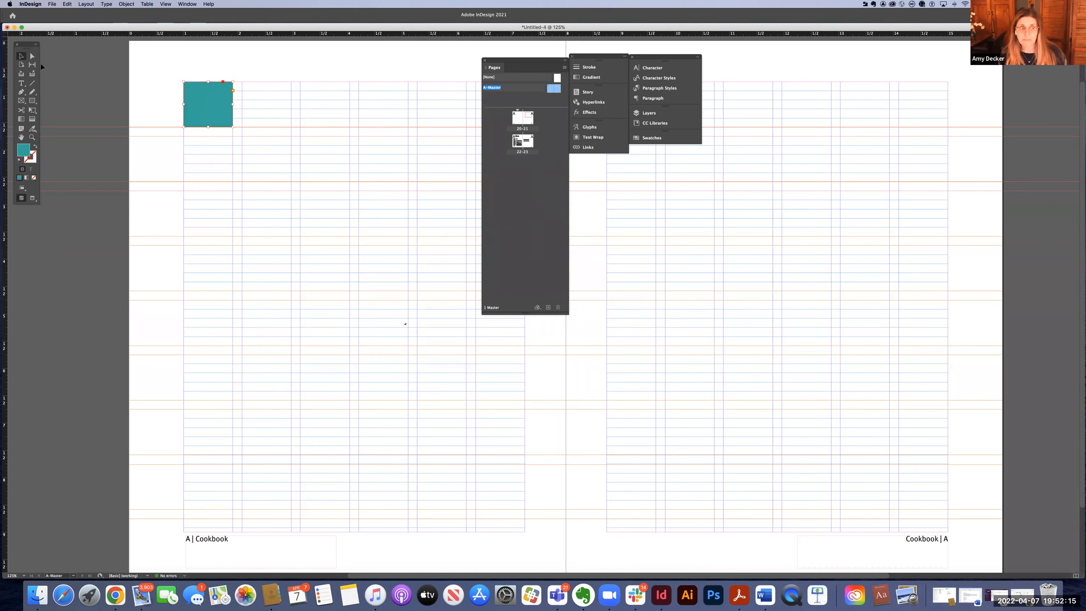
left_click(111, 105)
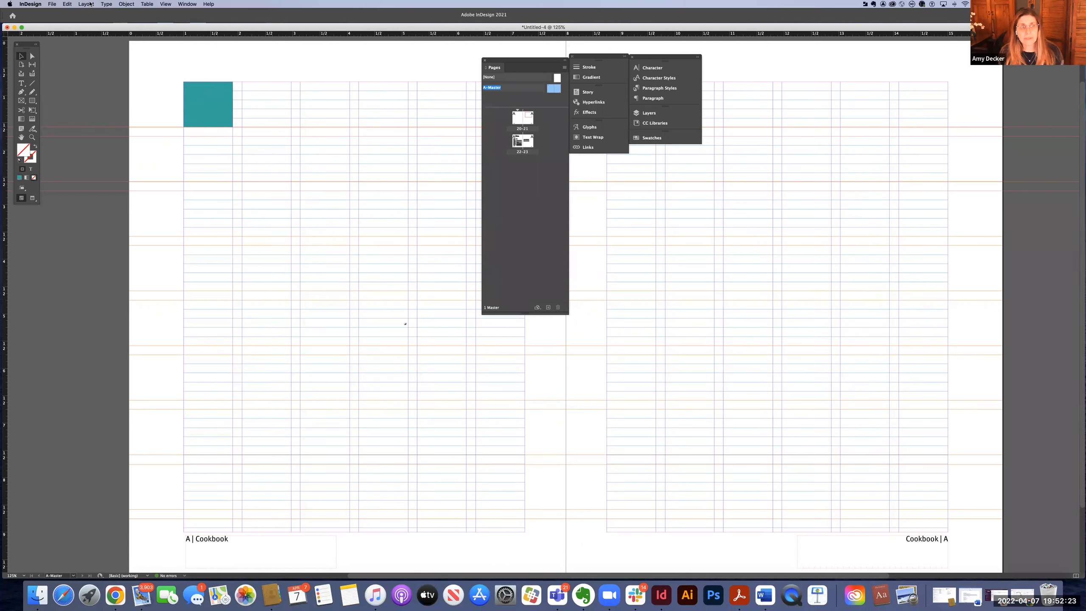
Move the teal square down to the second module row and delete it from the master spread
left_click(87, 3)
left_click(91, 4)
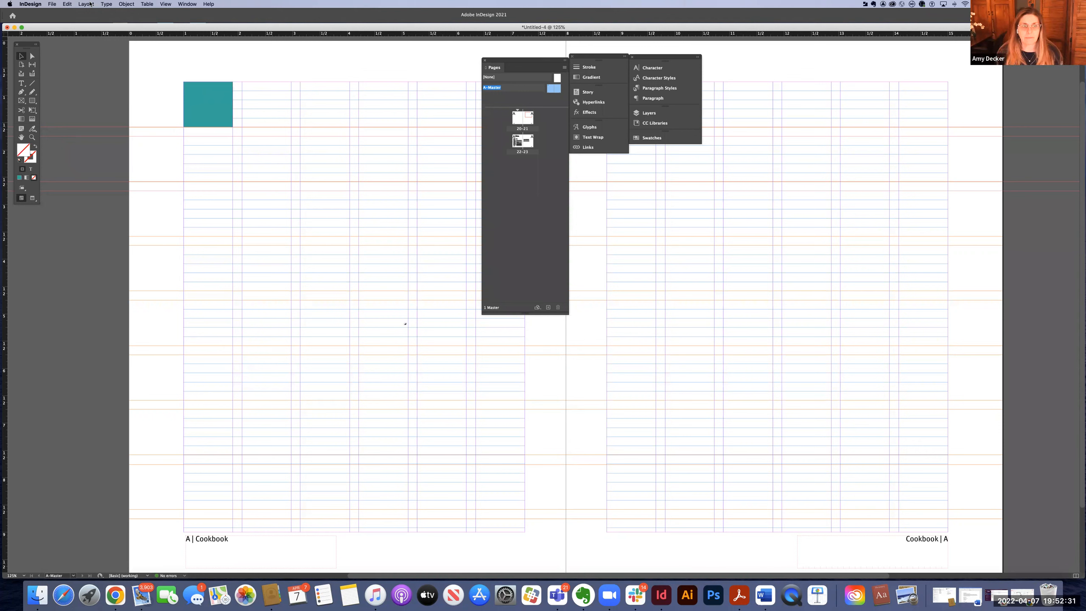
left_click_drag(213, 121, 215, 171)
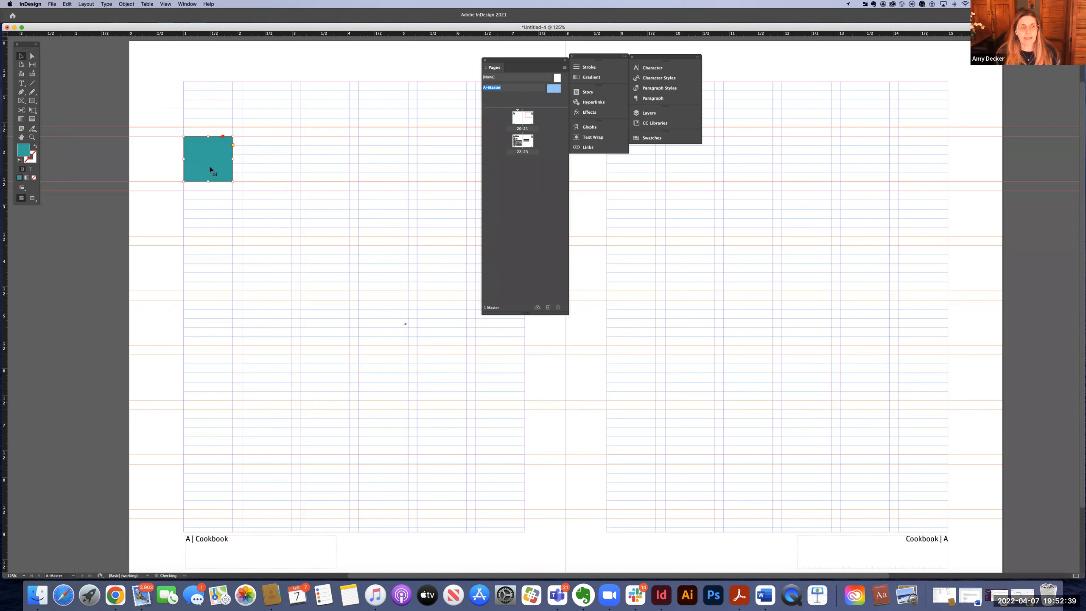
left_click(158, 165)
scroll(234, 169, "left", 2)
scroll(234, 169, "left", 5)
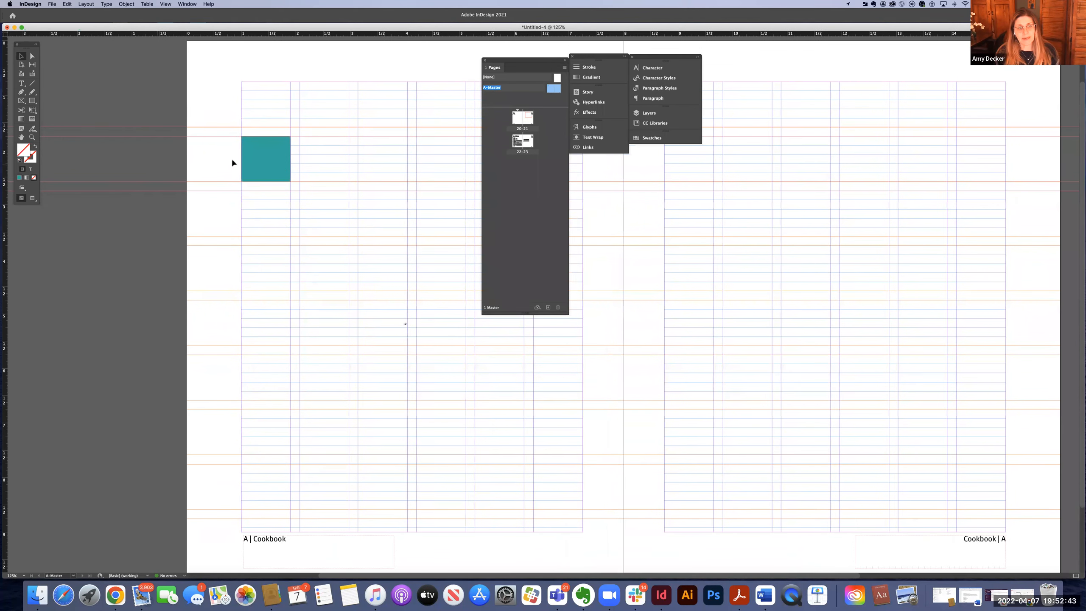
left_click(266, 169)
key("Delete")
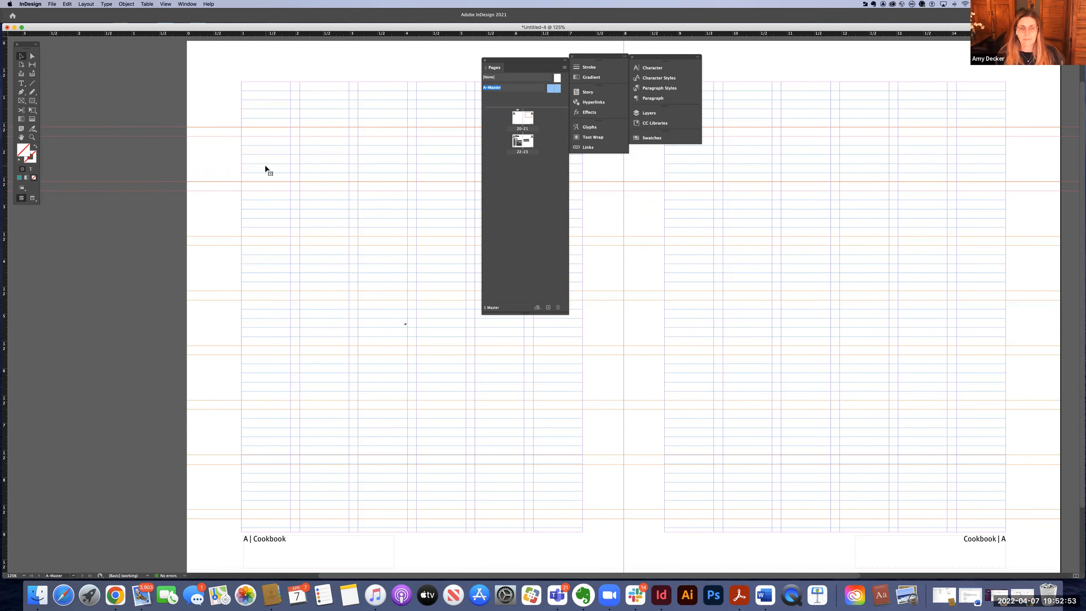
Add vertical ruler guides at both master pages' outer margins and align the left footer's text frame with its guide
left_click_drag(277, 222, 222, 220)
scroll(220, 220, "right", 3)
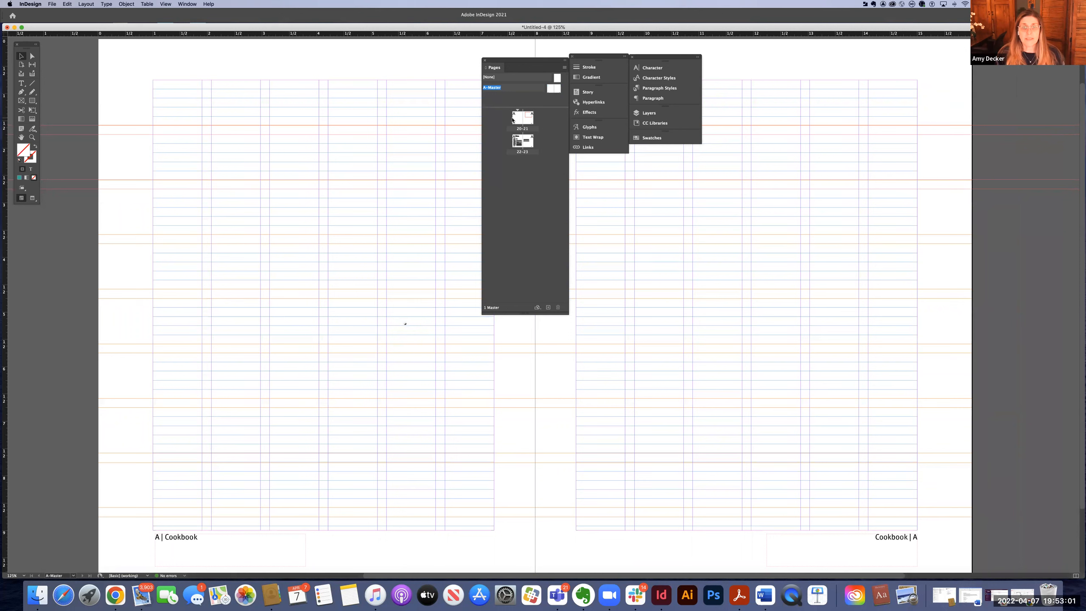
left_click(555, 90)
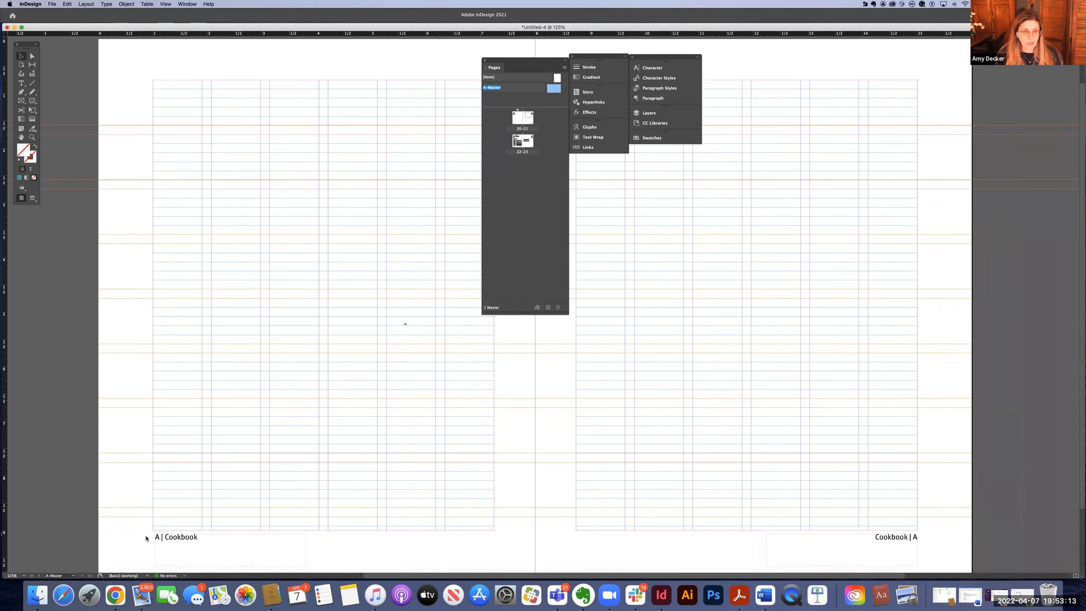
key("Tab")
key("Tab")
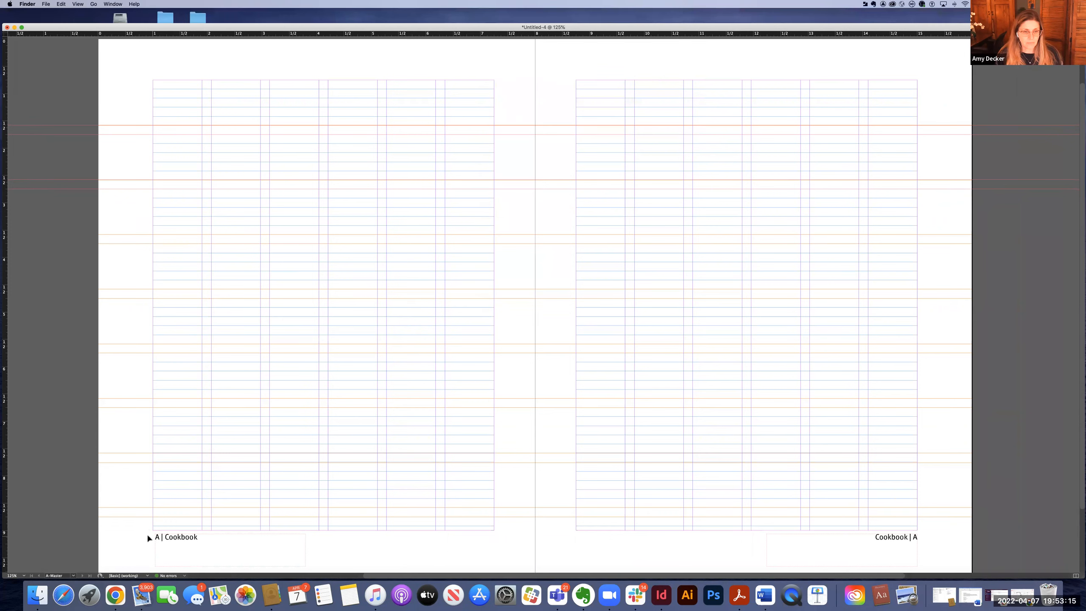
left_click_drag(3, 526, 169, 547)
left_click(168, 551)
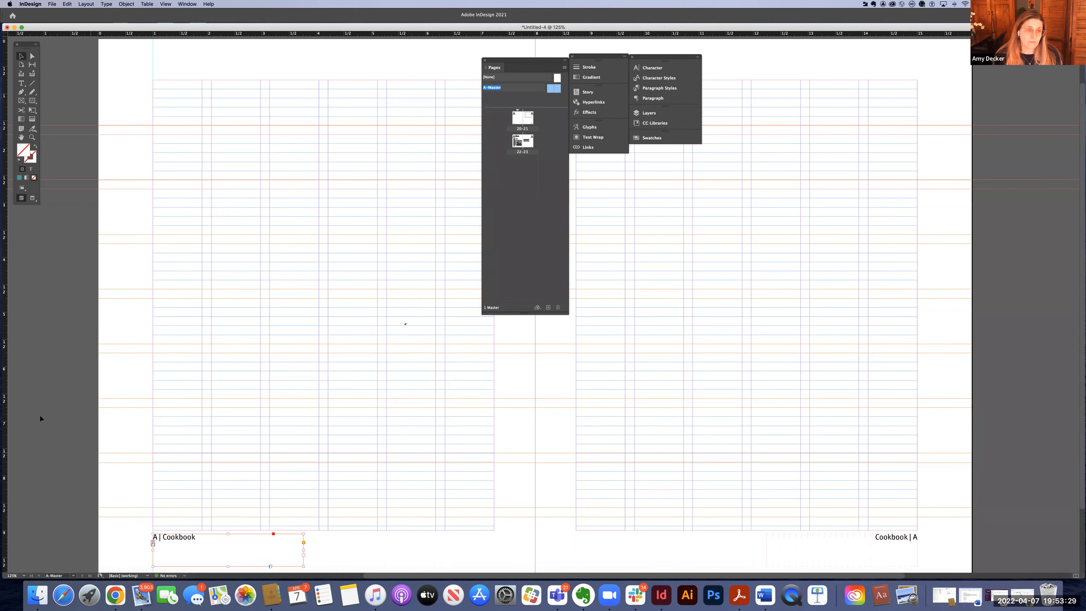
left_click_drag(7, 418, 918, 514)
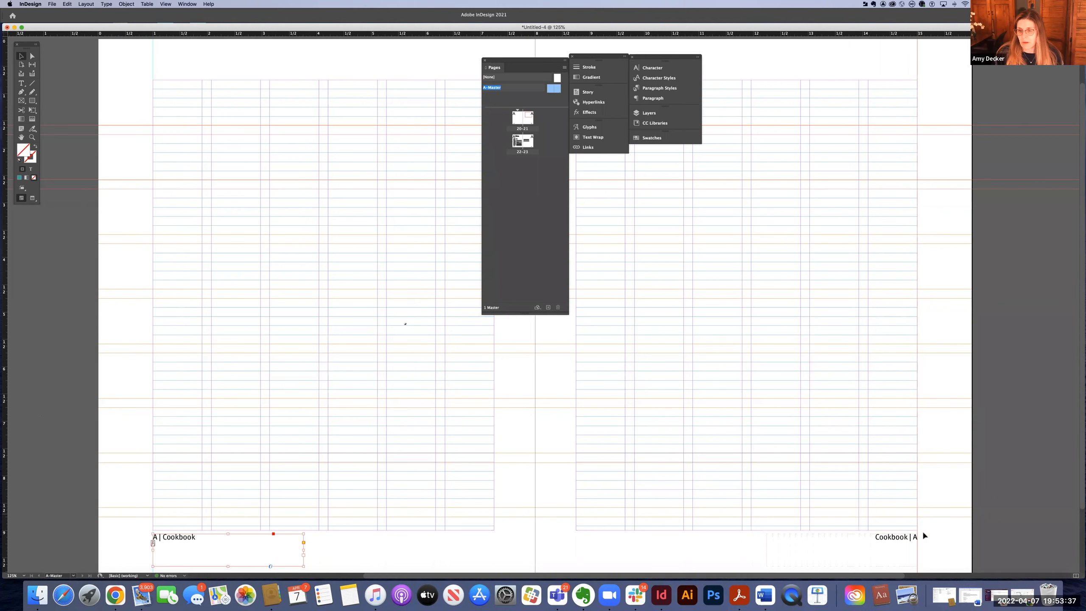
left_click(929, 545)
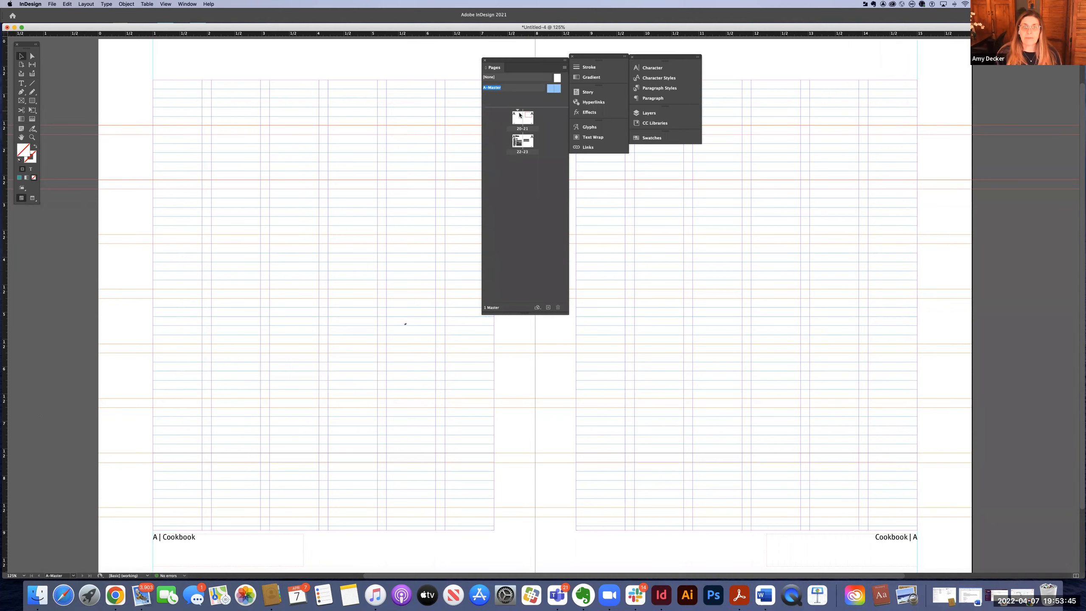
Open spread 20–21 from the master and examine the page-number footers and guides on both pages
left_click(519, 118)
double_click(519, 119)
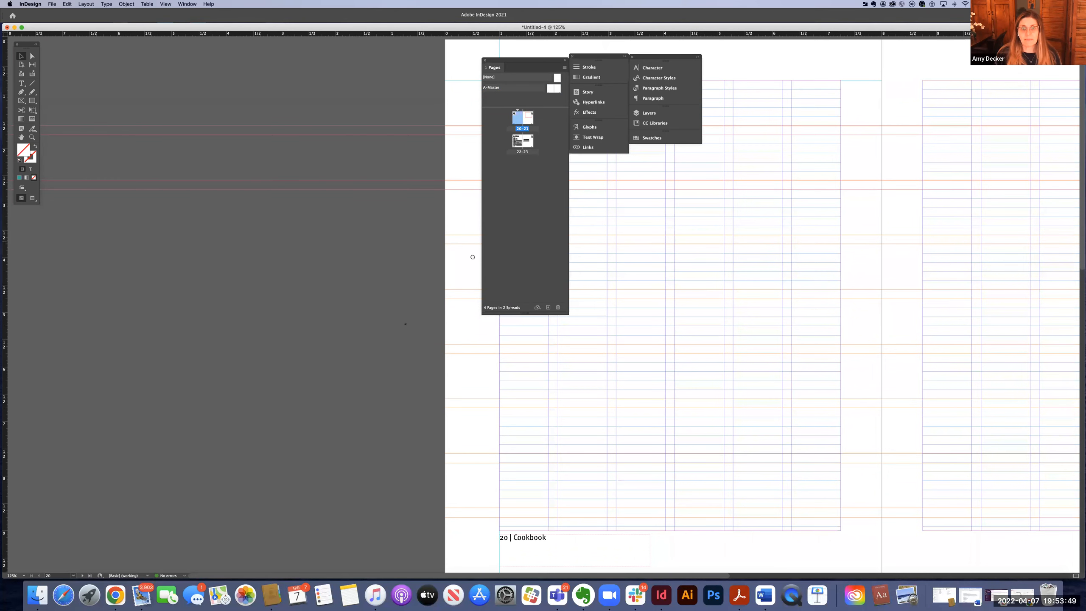
scroll(280, 260, "right", 5)
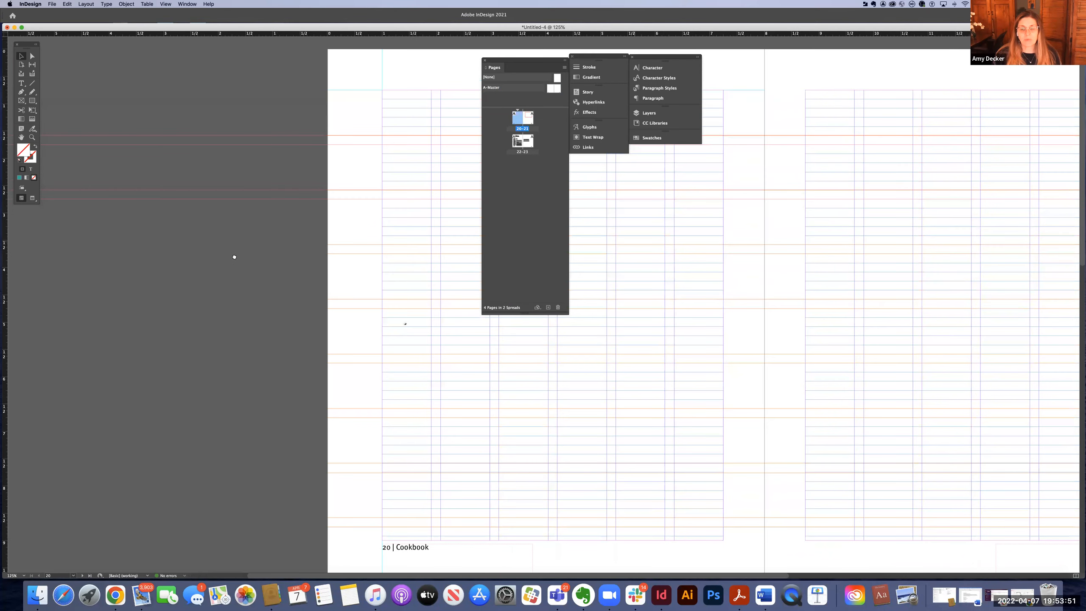
scroll(234, 256, "right", 10)
scroll(265, 260, "right", 2)
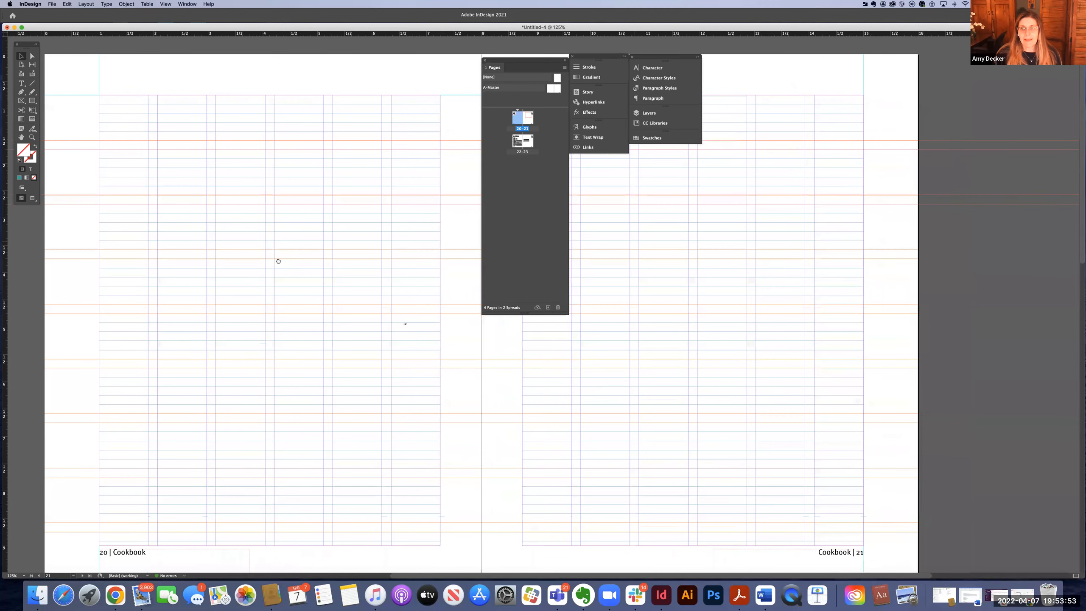
scroll(278, 259, "left", 1)
scroll(275, 254, "left", 1)
scroll(274, 249, "down", 3)
scroll(274, 247, "down", 1)
scroll(274, 245, "down", 1)
scroll(274, 243, "down", 2)
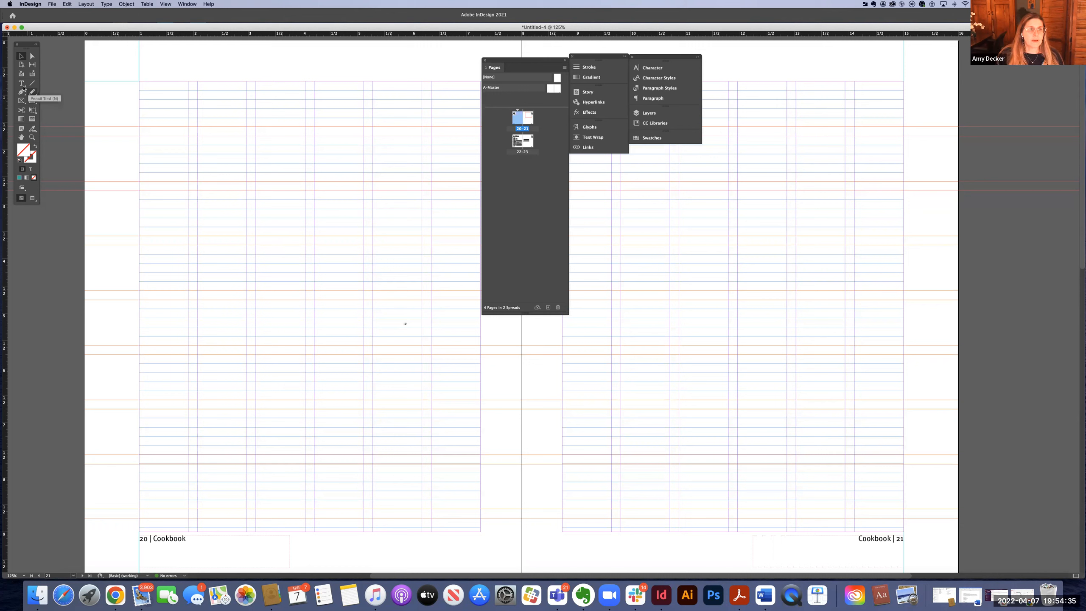
Draw a text frame three grid columns wide from page 20's upper outer margin corner and display the paragraph styles
left_click(20, 84)
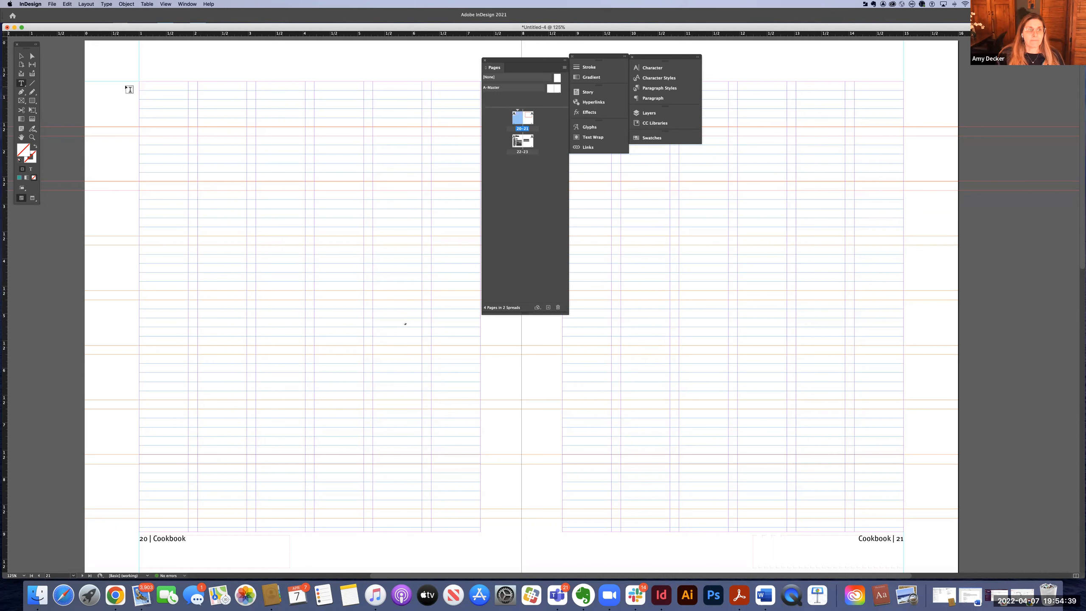
left_click_drag(143, 86, 305, 377)
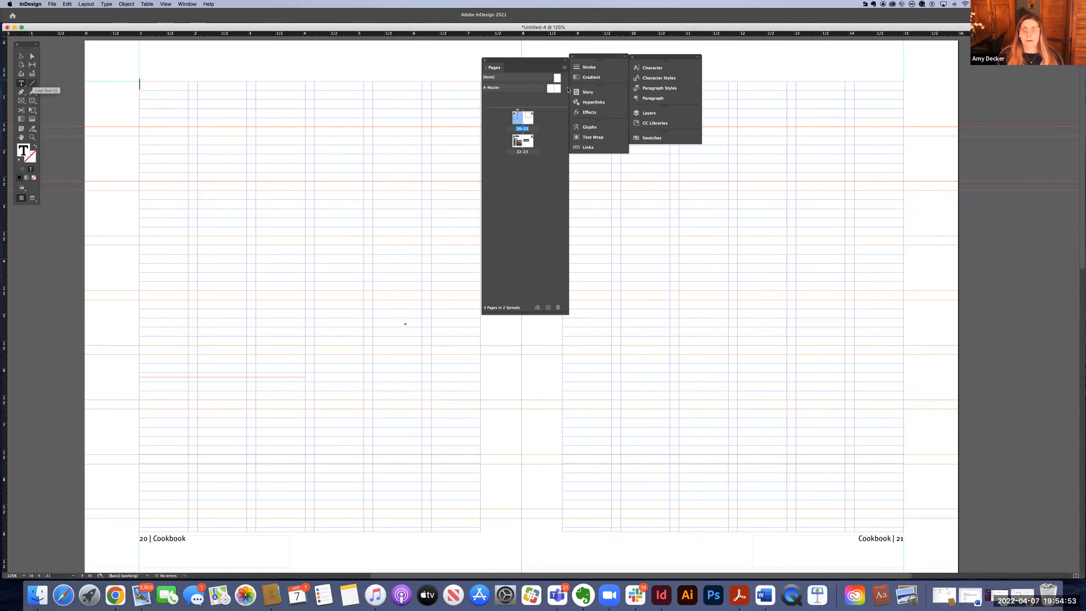
left_click(659, 88)
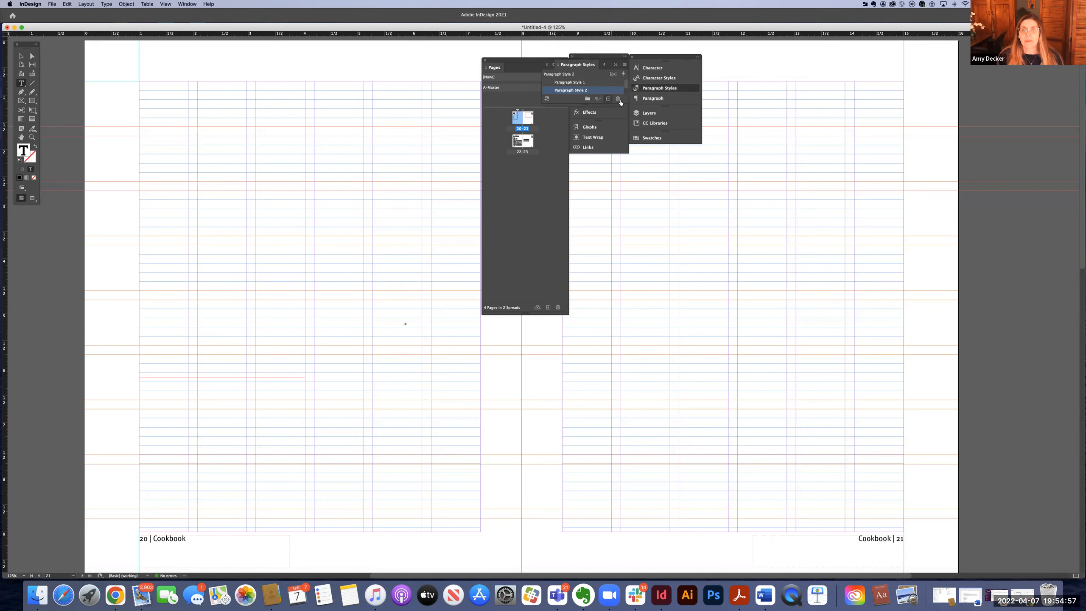
Lengthen the Paragraph Styles panel, float it, and dock it back with the other text panels below Paragraph
left_click_drag(628, 136, 628, 304)
left_click_drag(597, 63, 732, 247)
key("super+equal")
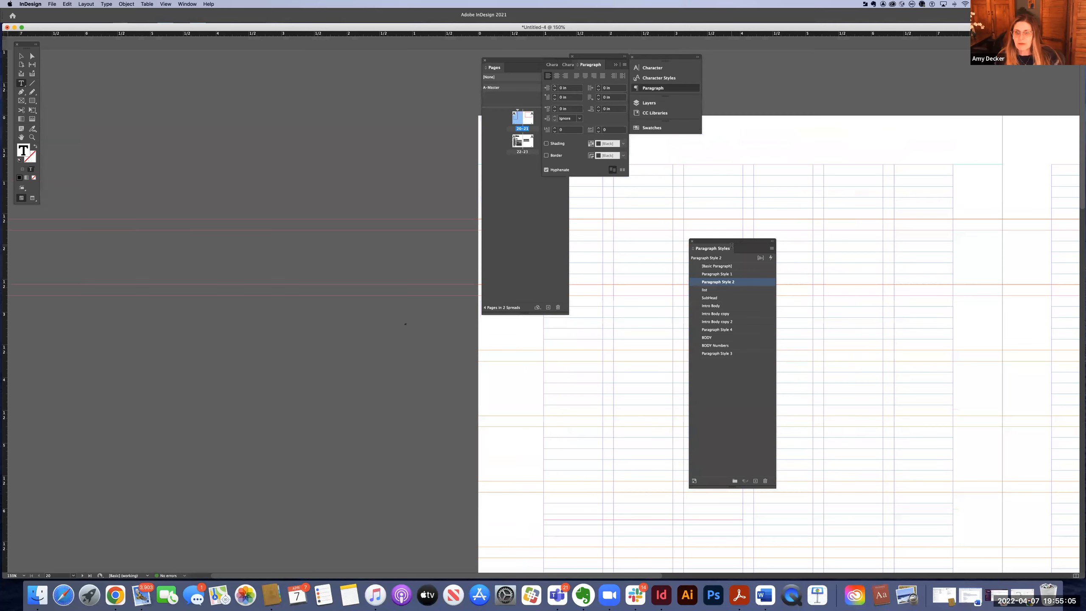
key("super+equal")
left_click_drag(723, 242, 384, 150)
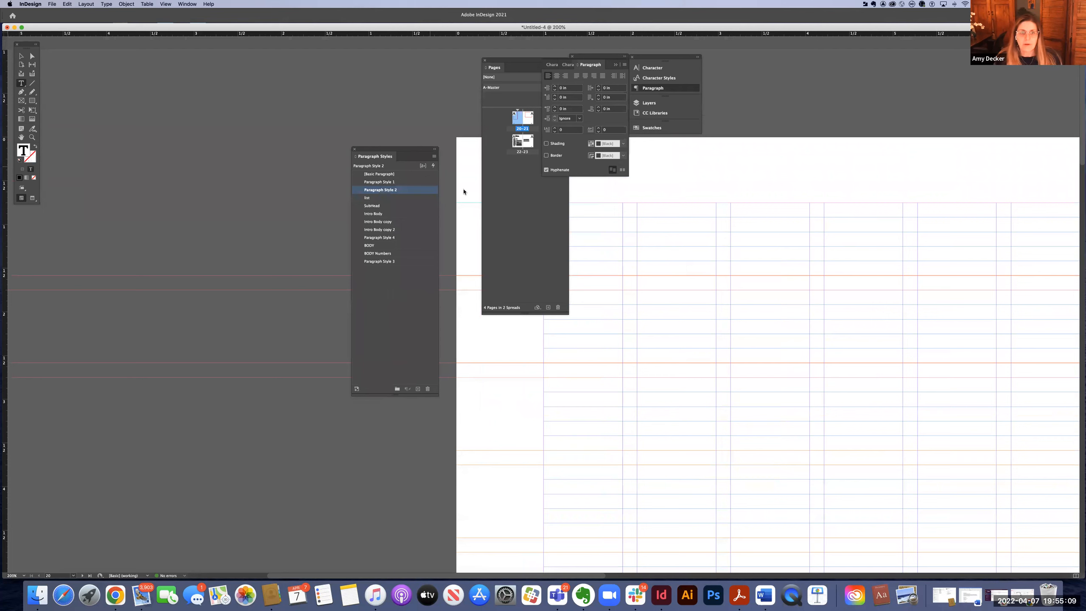
scroll(468, 189, "left", 2)
left_click(591, 226)
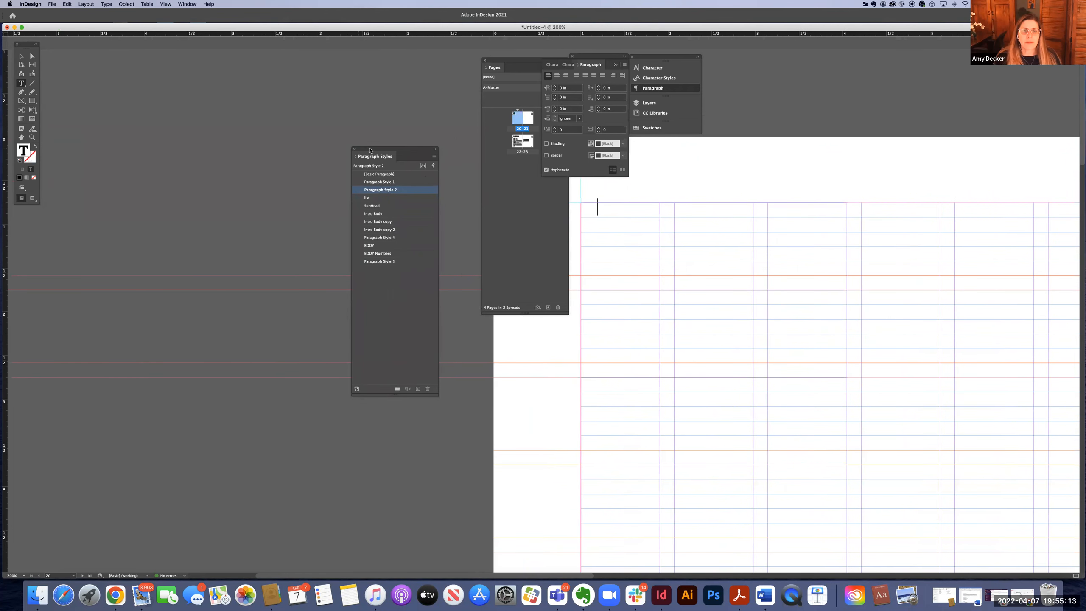
left_click_drag(371, 149, 597, 64)
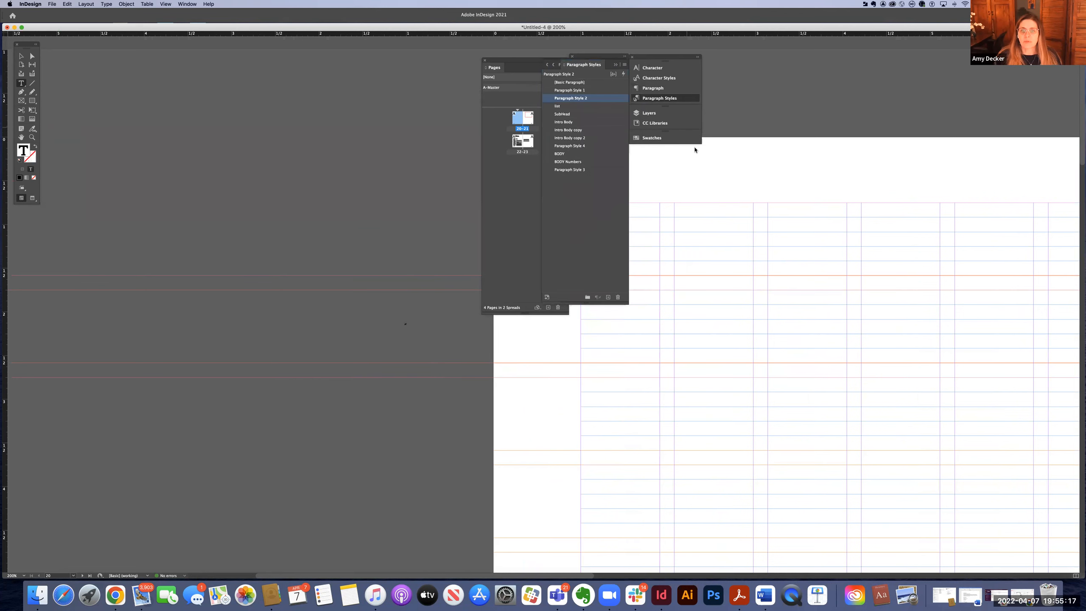
Enter "Headline" and "Subhead 1" on separate lines in page 20's text frame and remove the indent before "Headline"
left_click(672, 208)
left_click(21, 56)
left_click(643, 304)
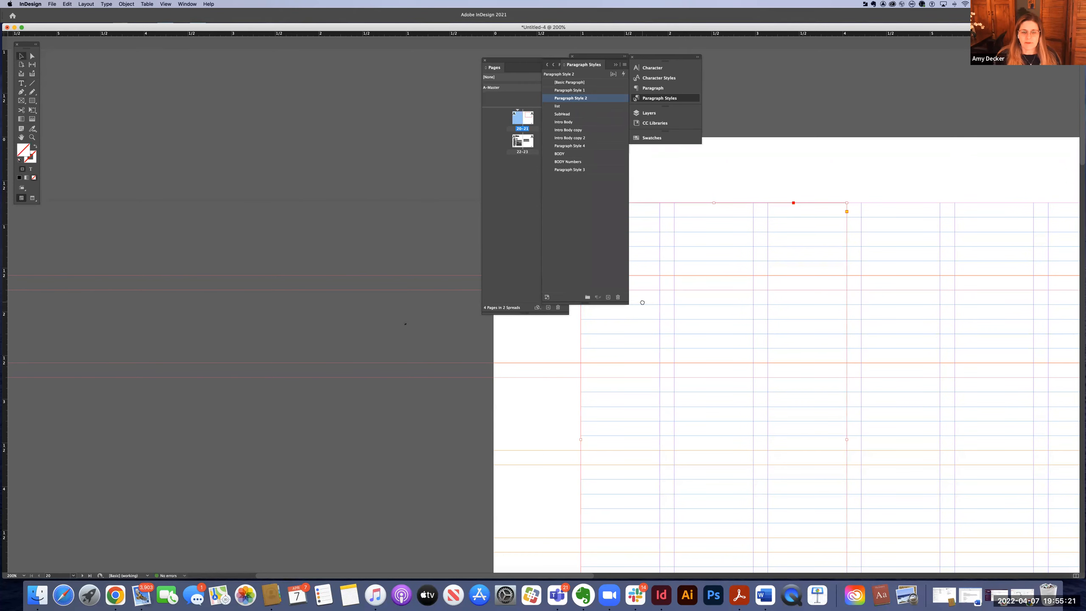
left_click_drag(324, 253, 428, 401)
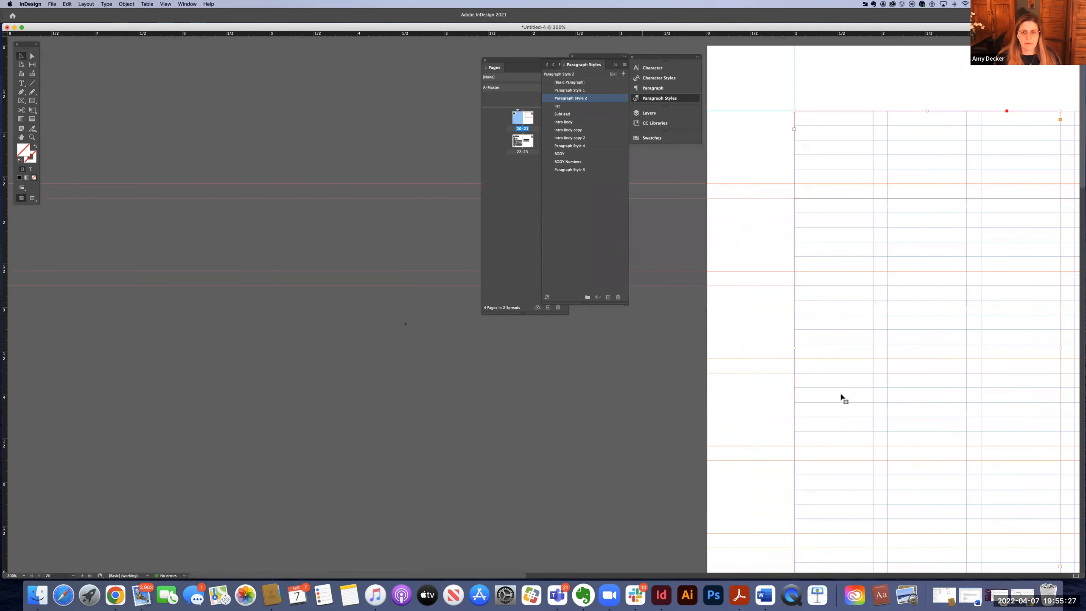
left_click_drag(226, 370, 150, 378)
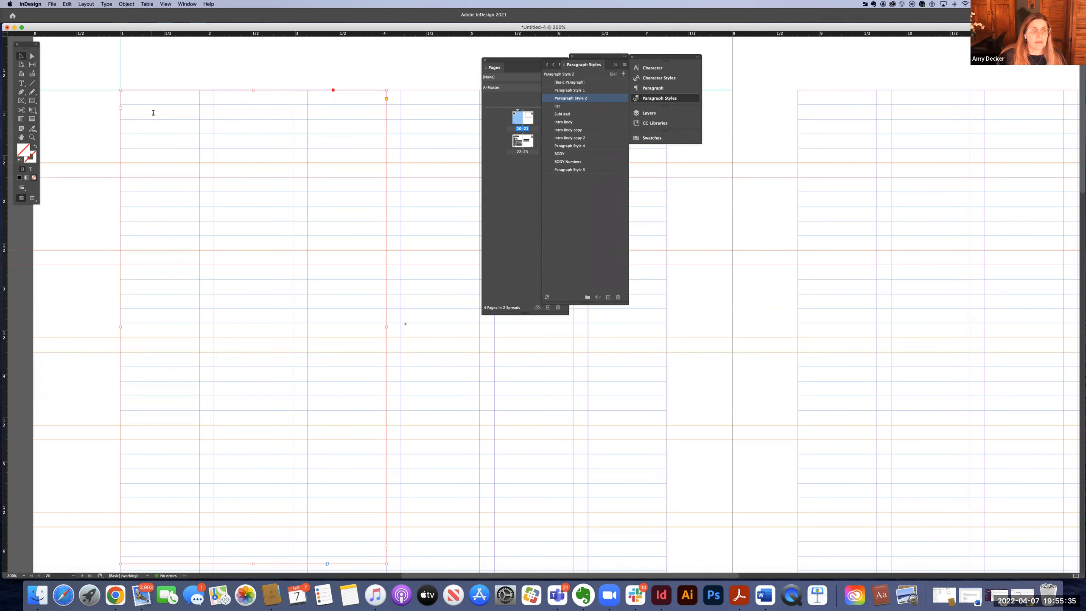
left_click(134, 103)
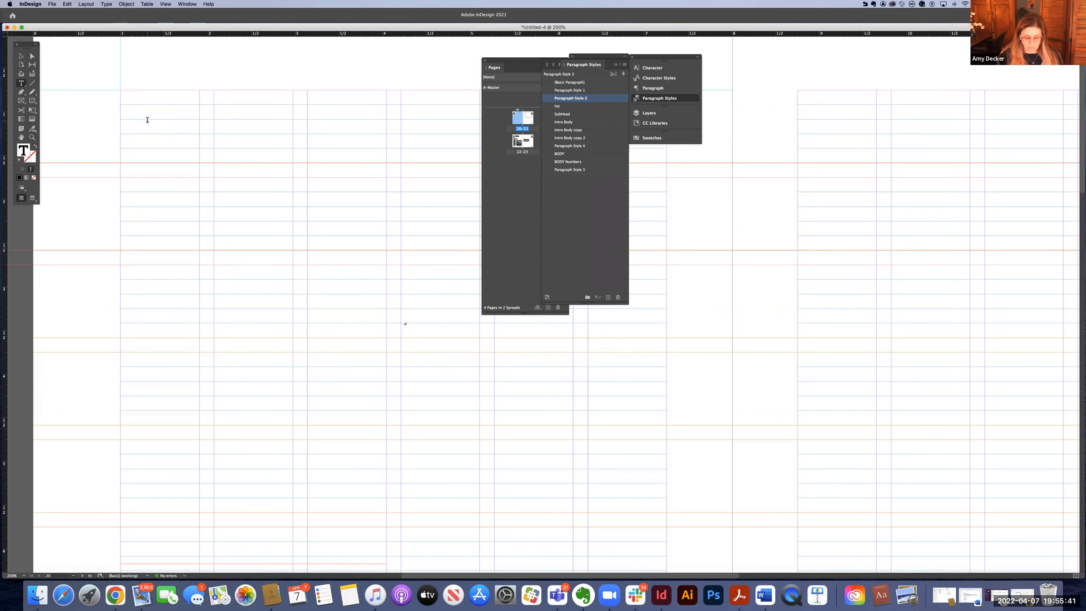
type("Headline ")
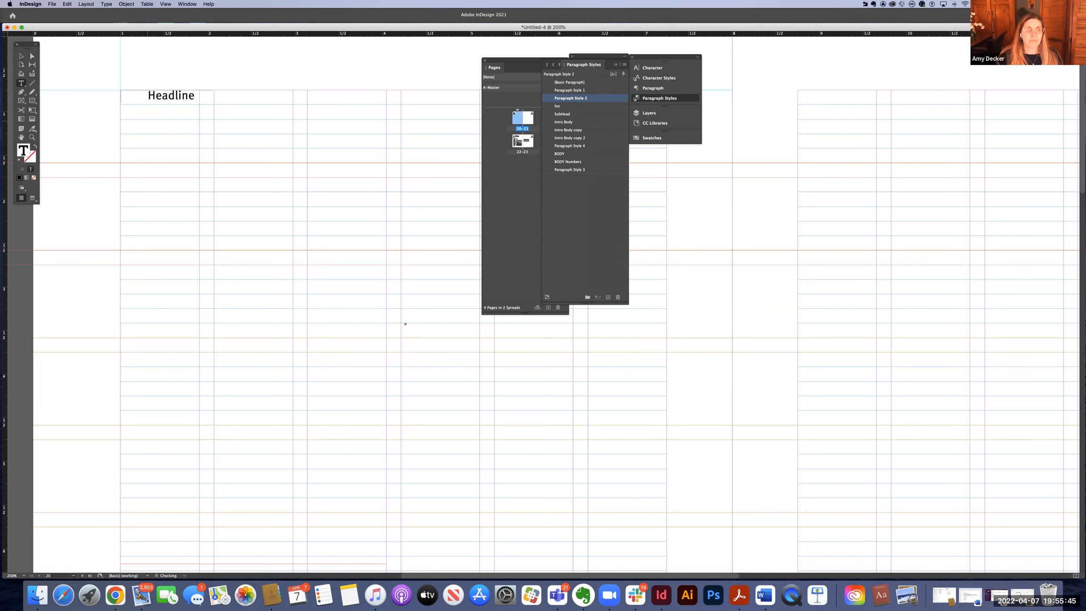
type("Su")
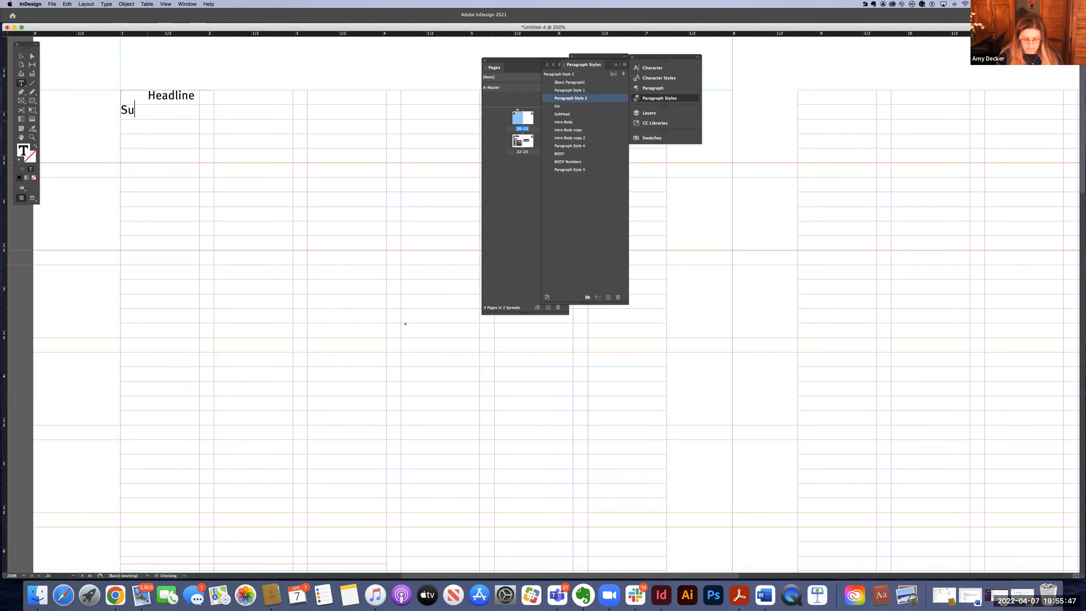
type("bhead")
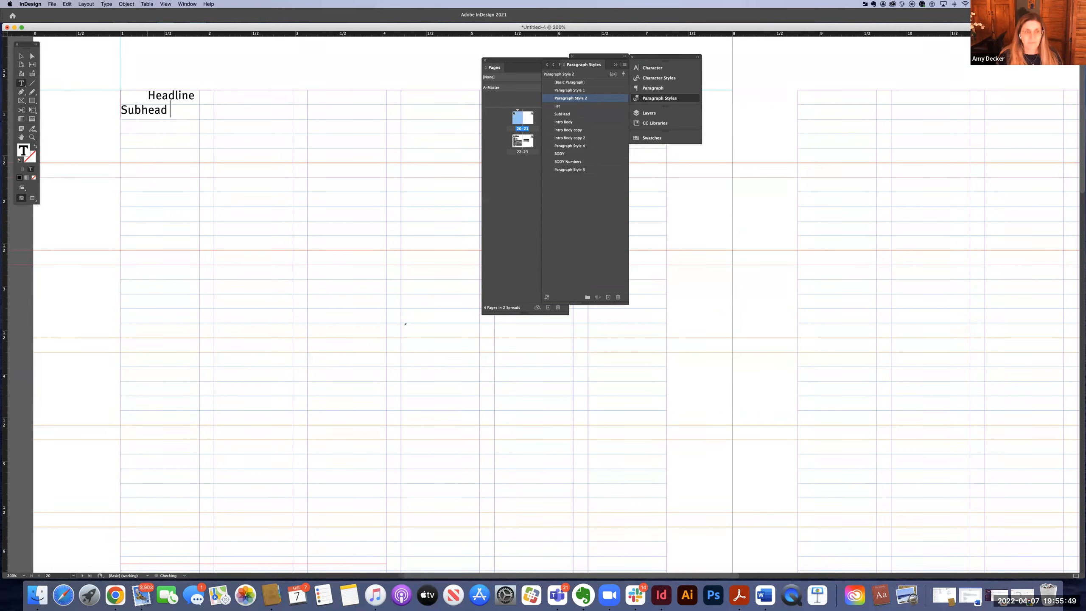
type(" 1")
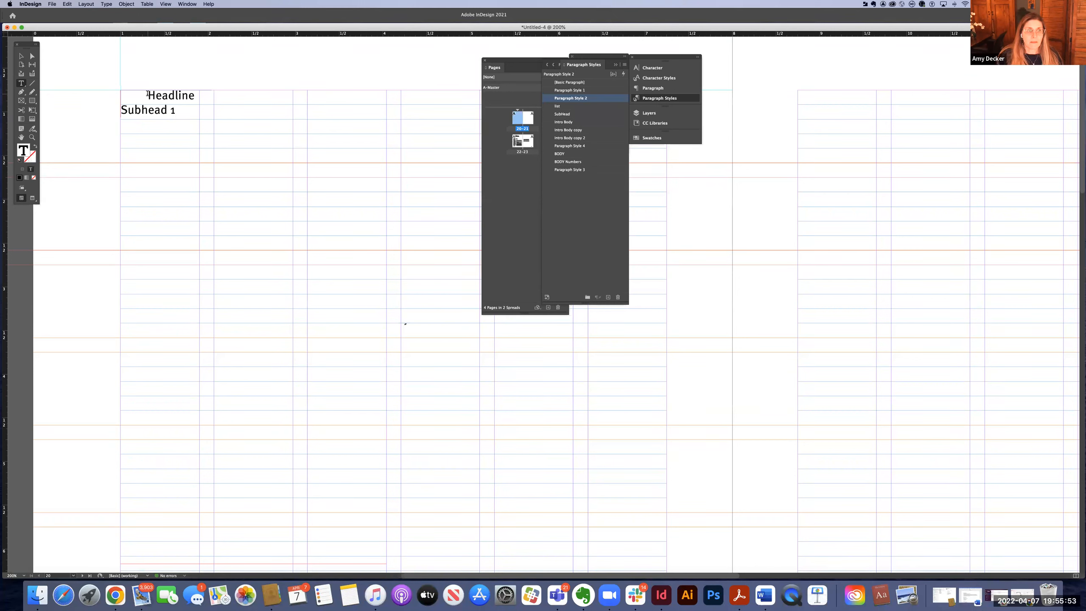
left_click_drag(148, 95, 107, 96)
key("BackSpace")
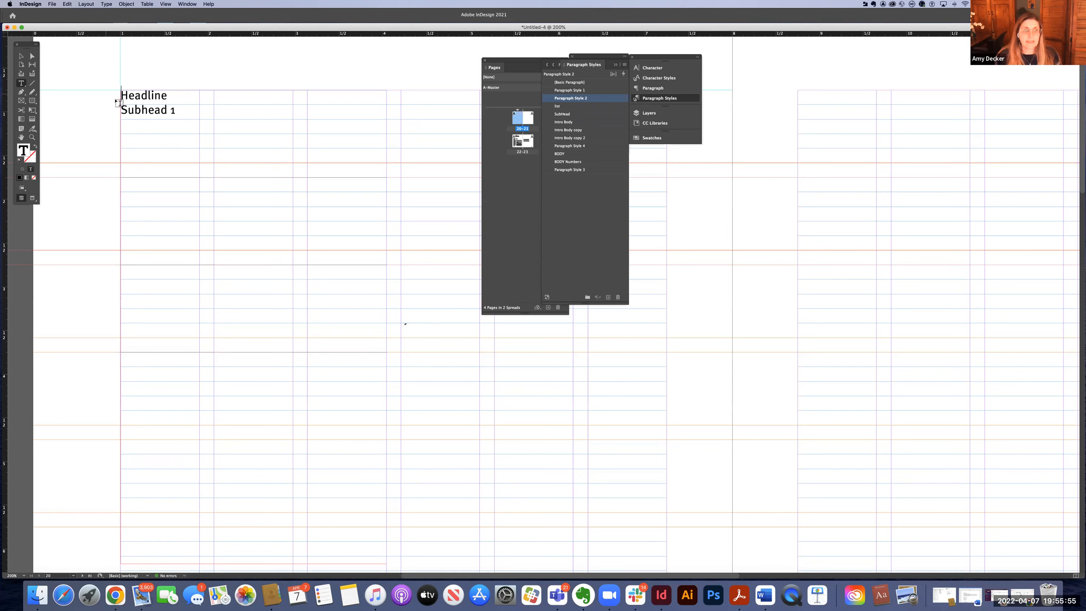
Enter "Intro Text/Body" below "Subhead 1" in page 20's text frame, leaving one blank line between them
key("Return")
type("Intro Text/Bo")
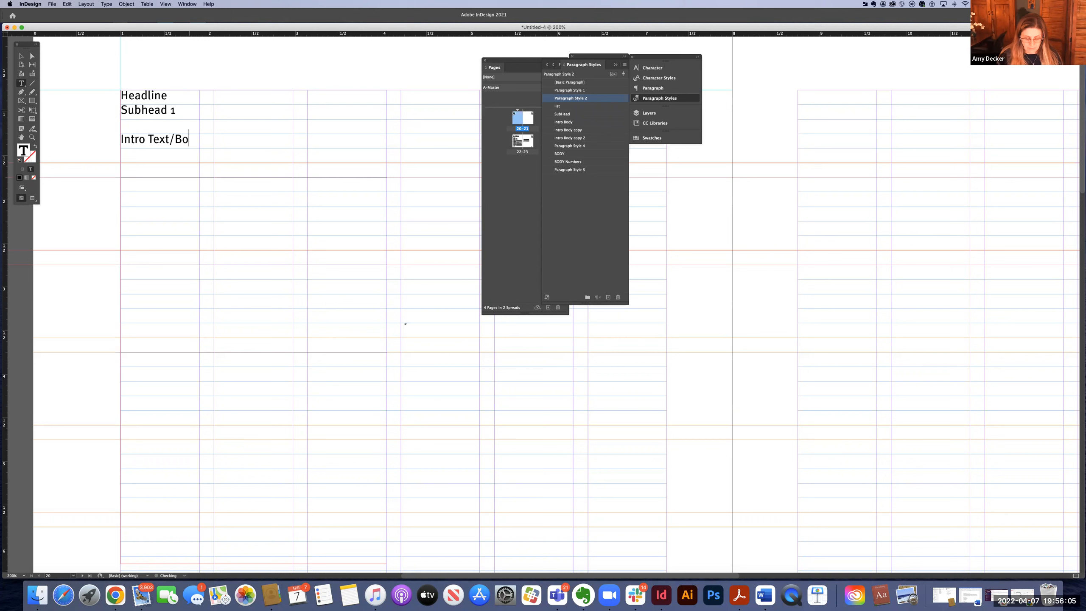
type("dy")
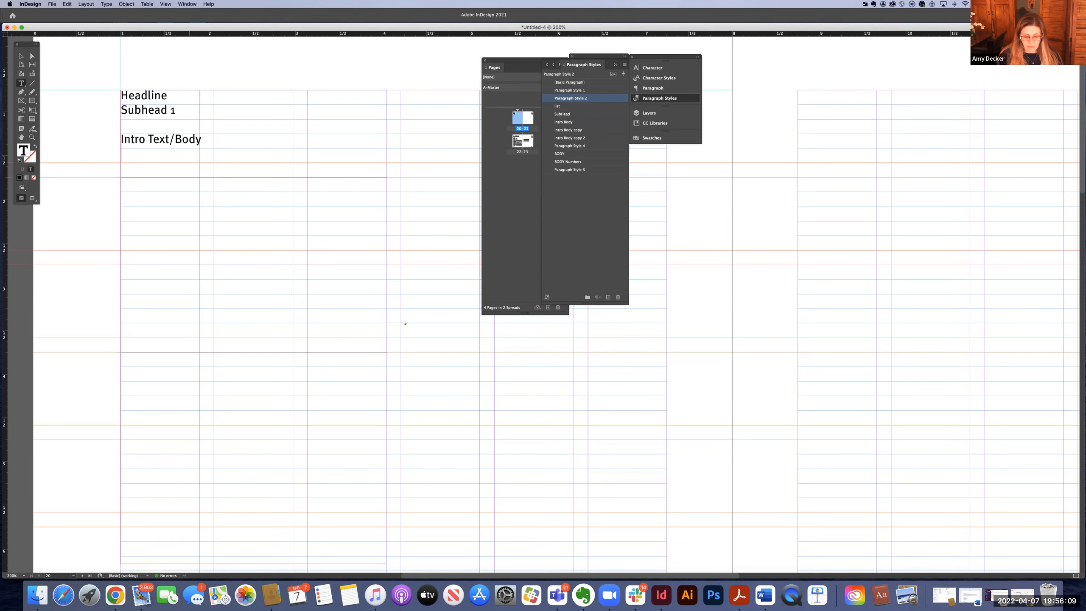
type("I")
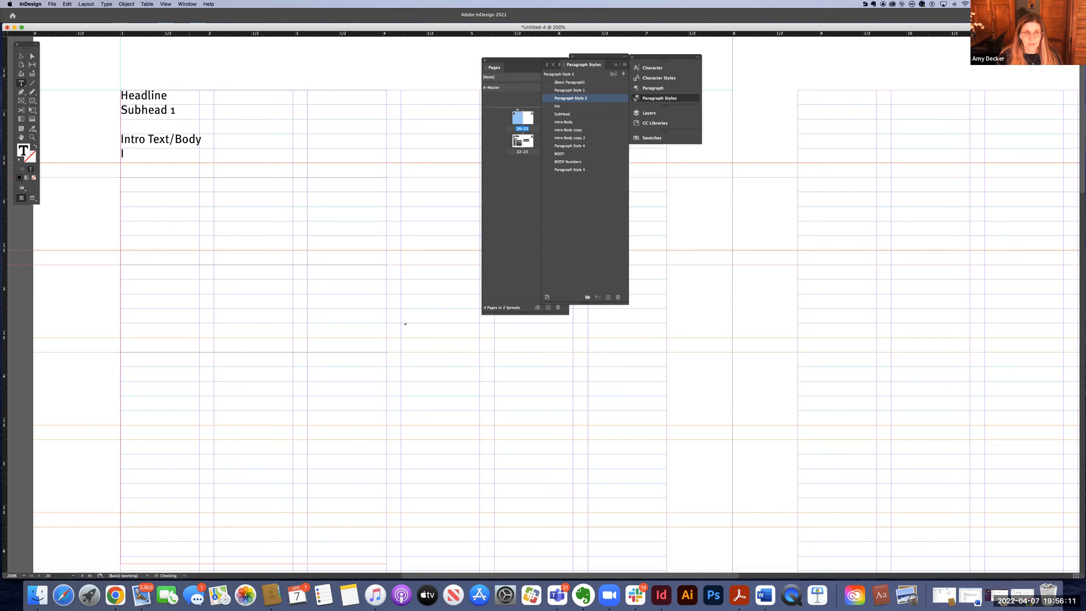
Add the line "Subhead: Ingredents, Instructions, Utencils" beneath "Intro Text/Body"
type("Sub")
key("BackSpace")
type("b")
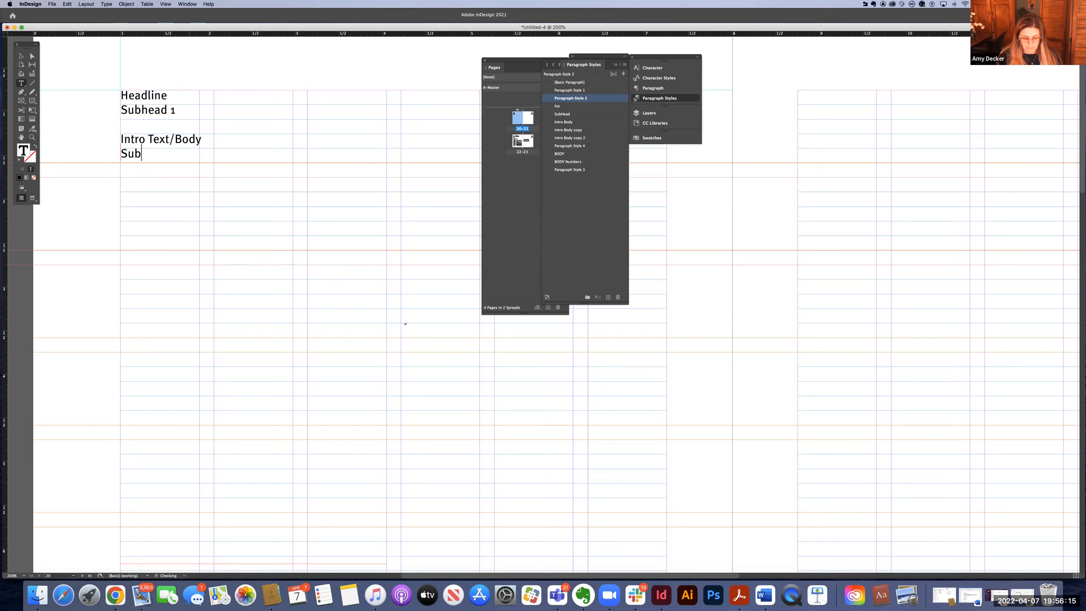
type("head")
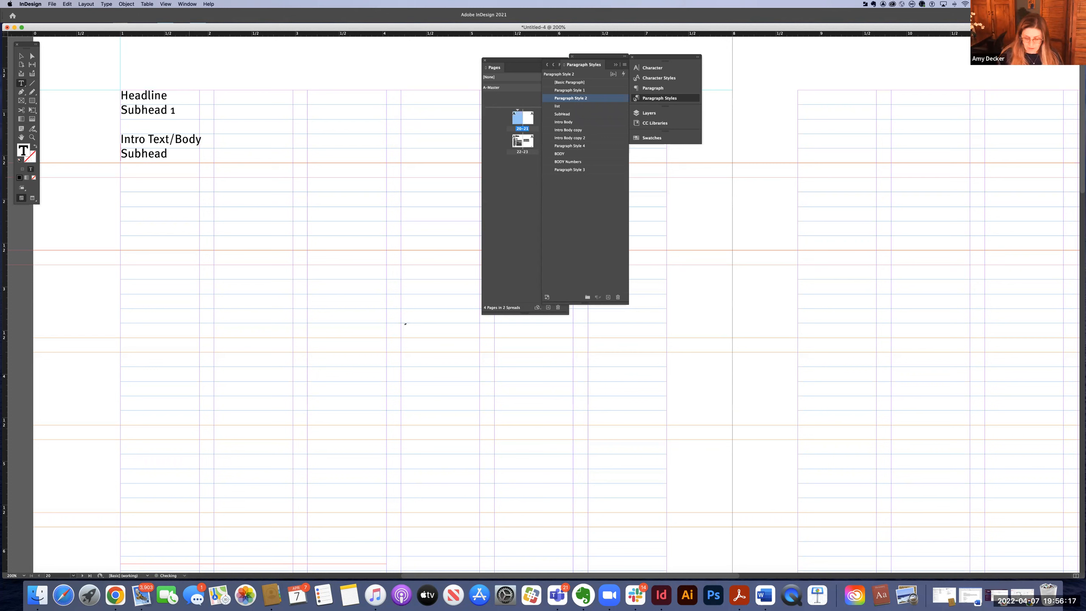
type(": Ingred")
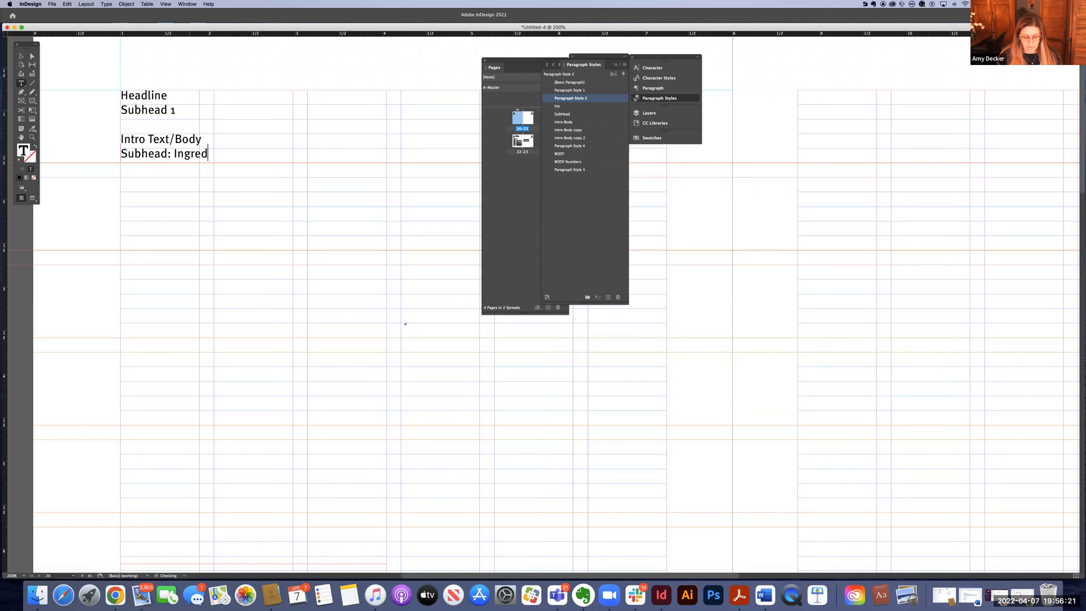
type("en")
key("BackSpace")
type("nt")
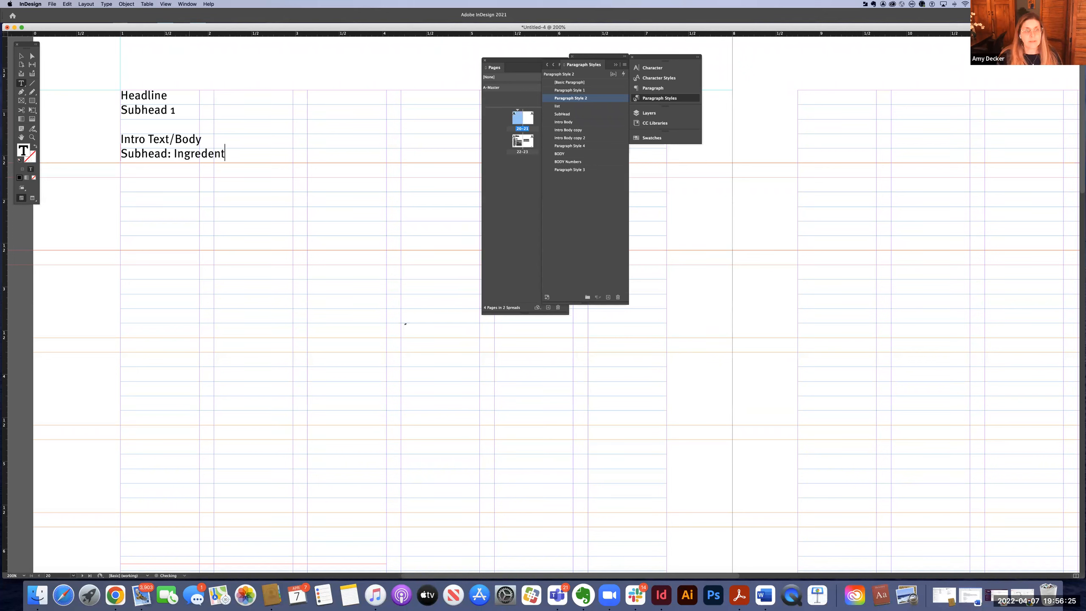
type("s, In")
type("s")
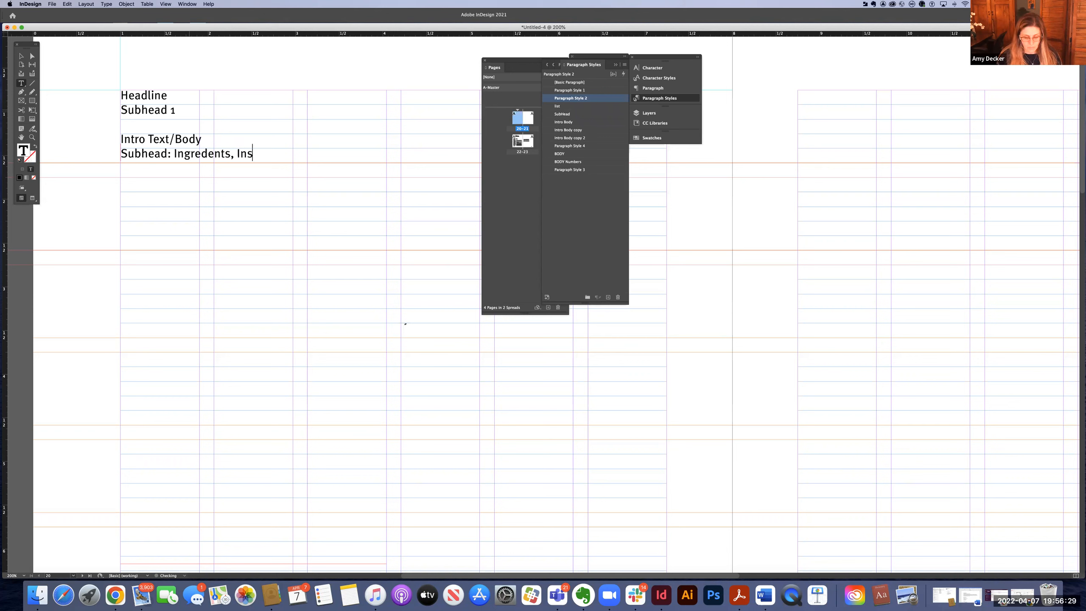
type("tructions, ")
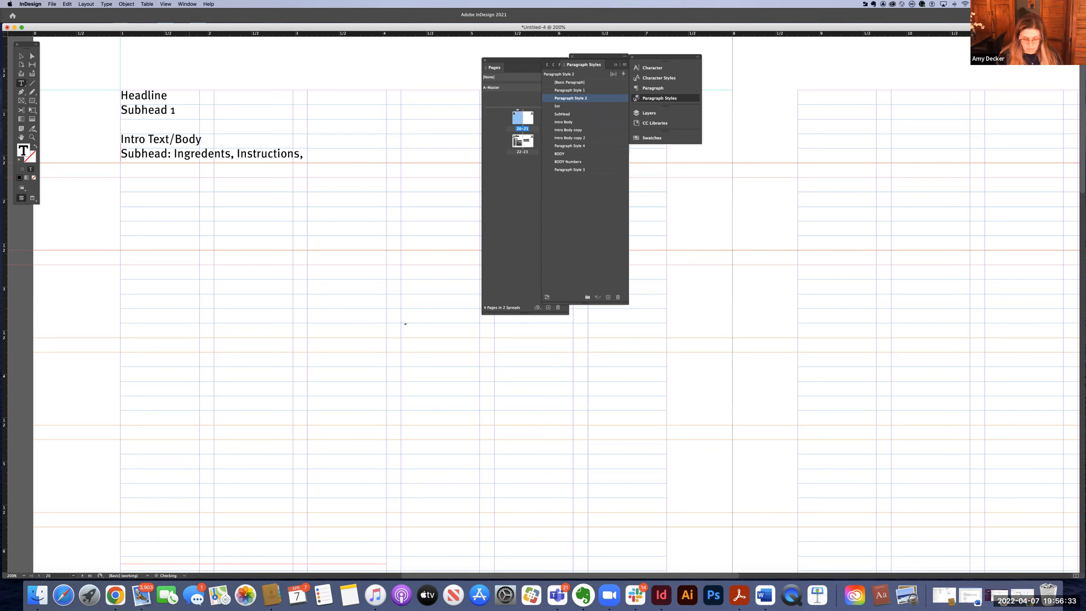
type("Utencils")
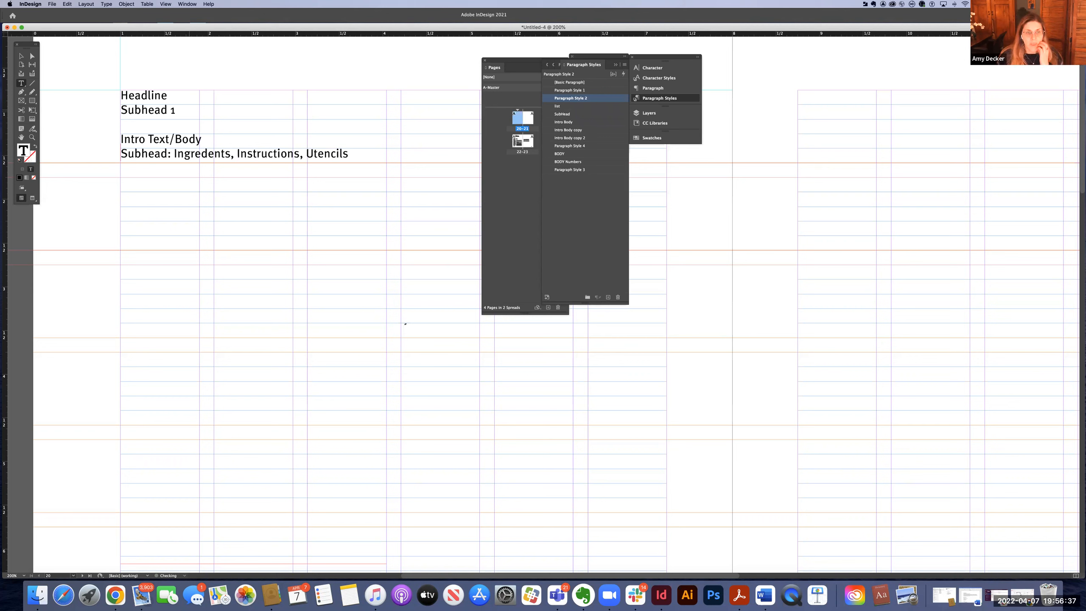
key("Return")
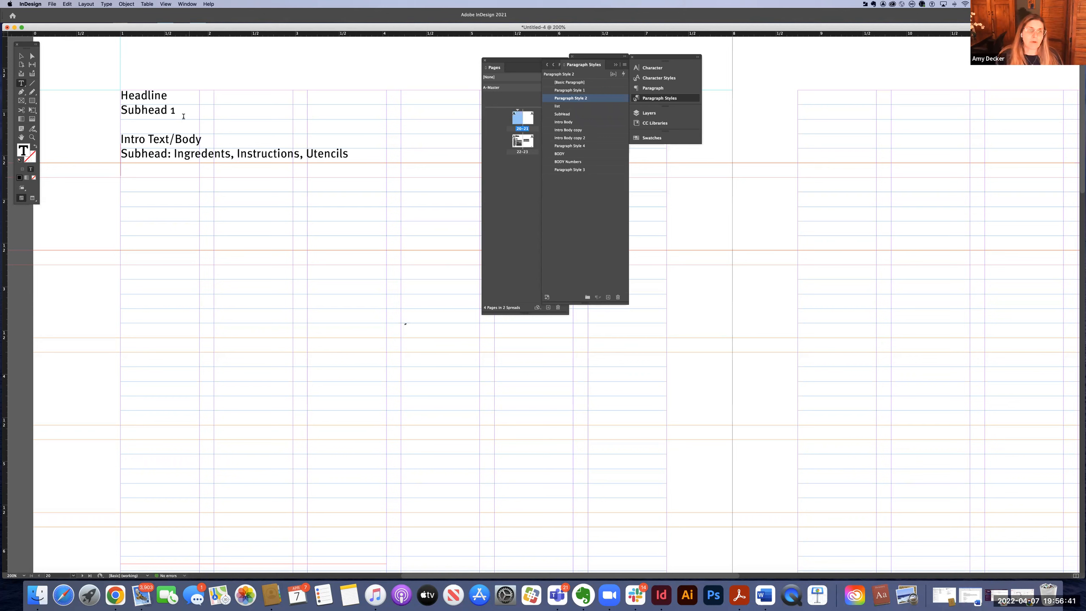
Number the second subhead 2 and enclose its list in parentheses instead of the colon: "Subhead 2(Ingredents, Instructions, Utencils)"
left_click(169, 156)
type("2")
left_click_drag(177, 155, 183, 155)
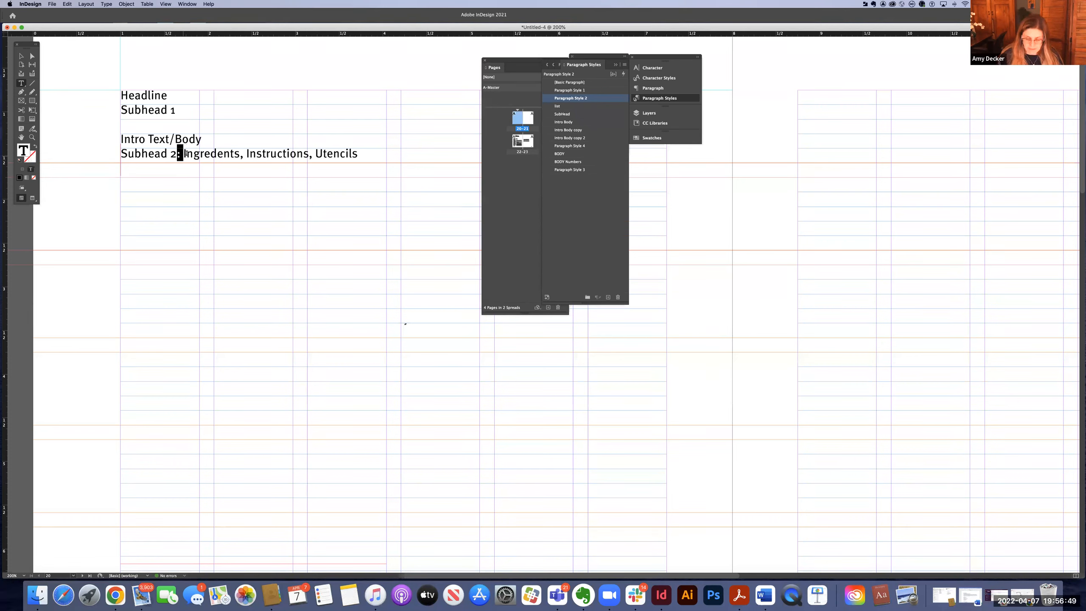
type("(")
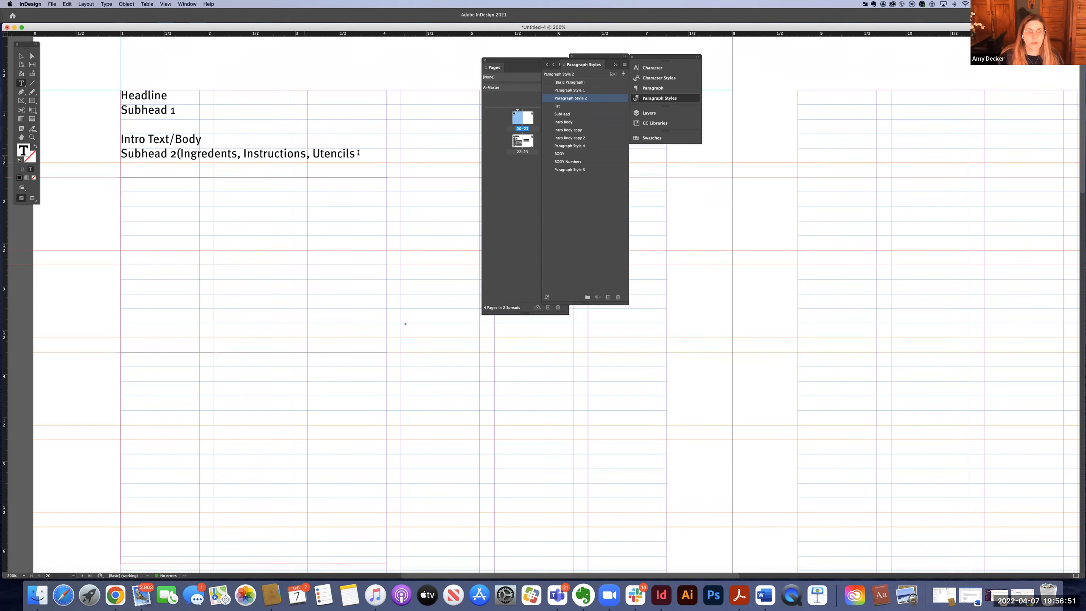
type(")")
Add the line "Intructions Body" beneath the "Subhead 2" line
key("Return")
type("Intr")
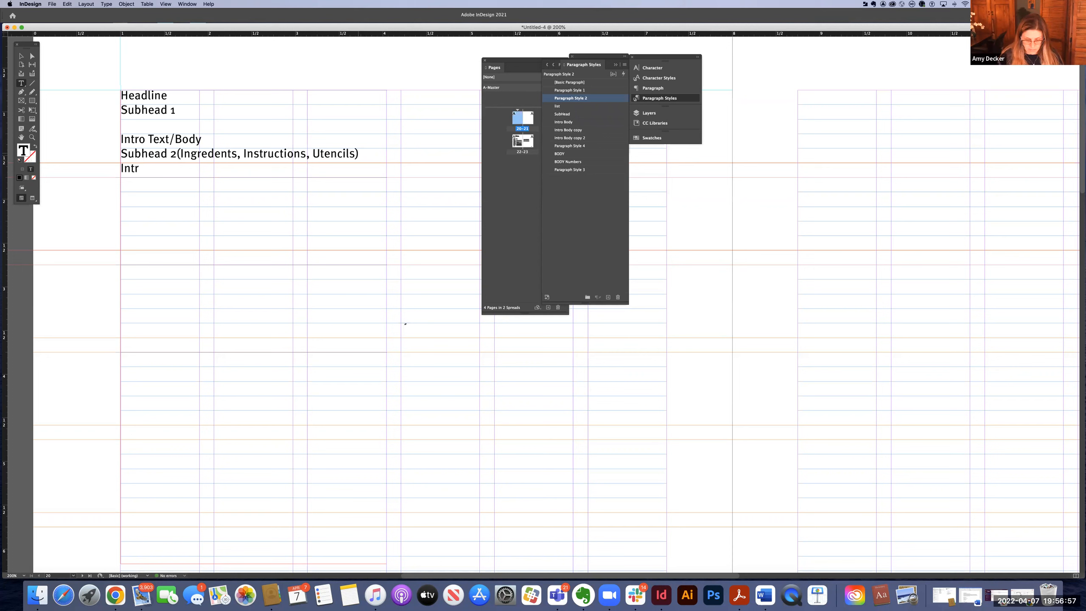
type("uction")
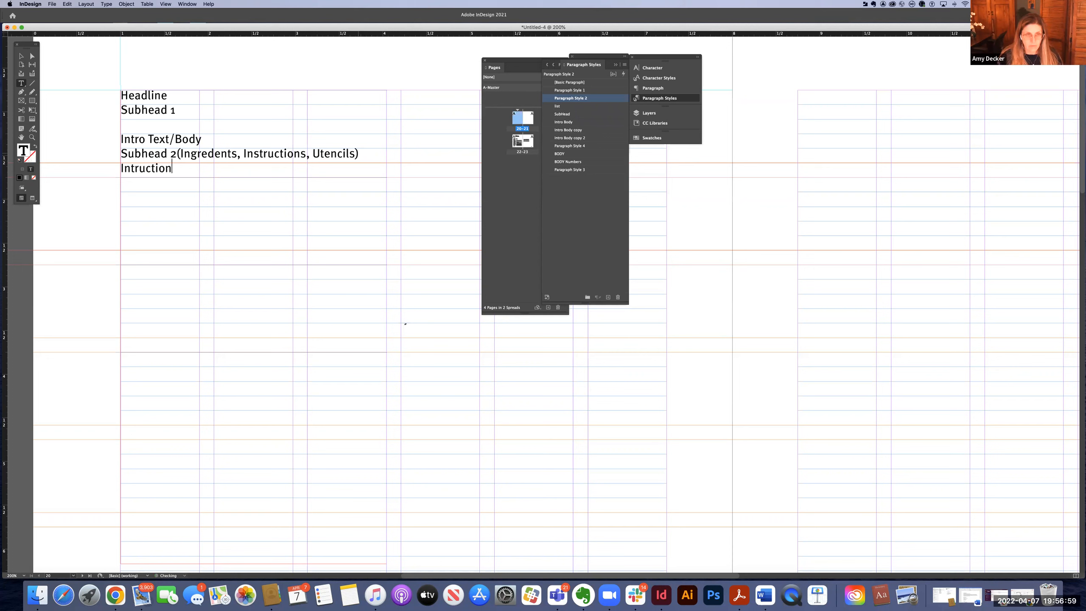
type("s Body")
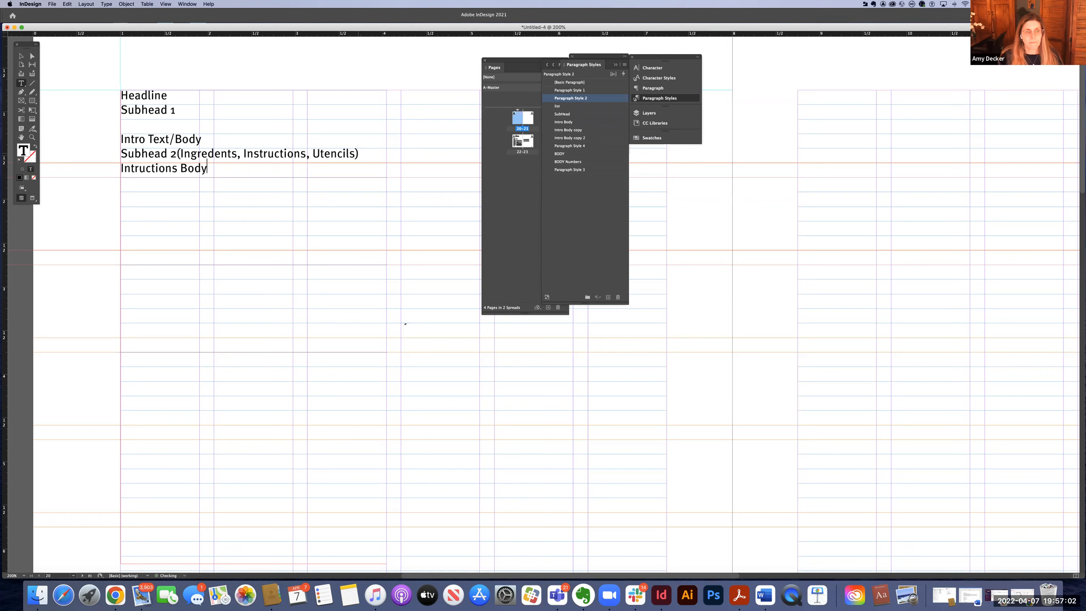
key("Return")
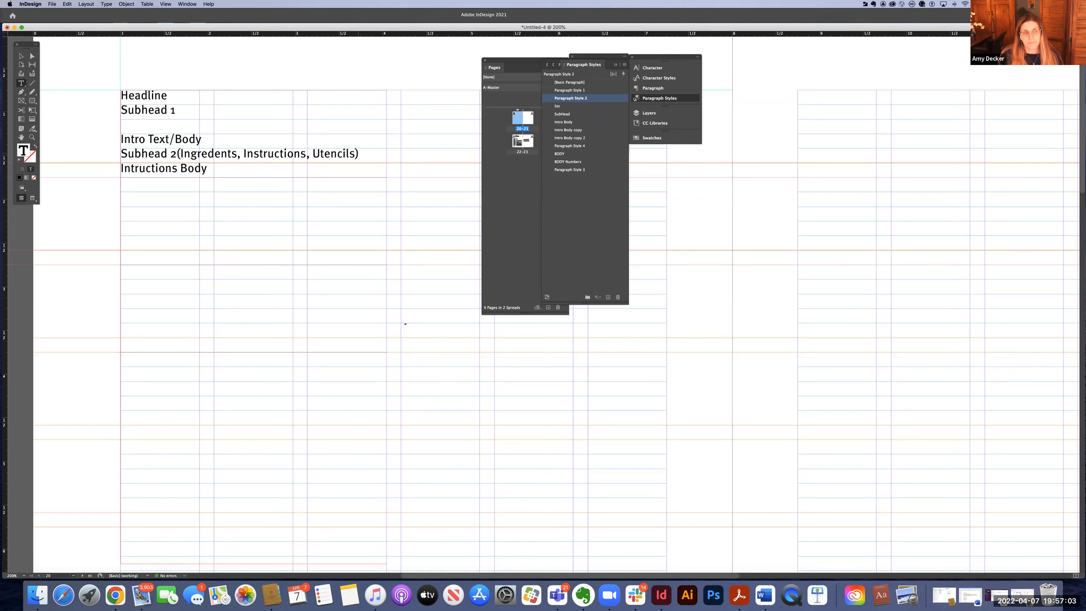
Add "Sidebar" and "Tags" as separate lines below "Intructions Body" and remove the blank line before "Sidebar"
type("Sidebar")
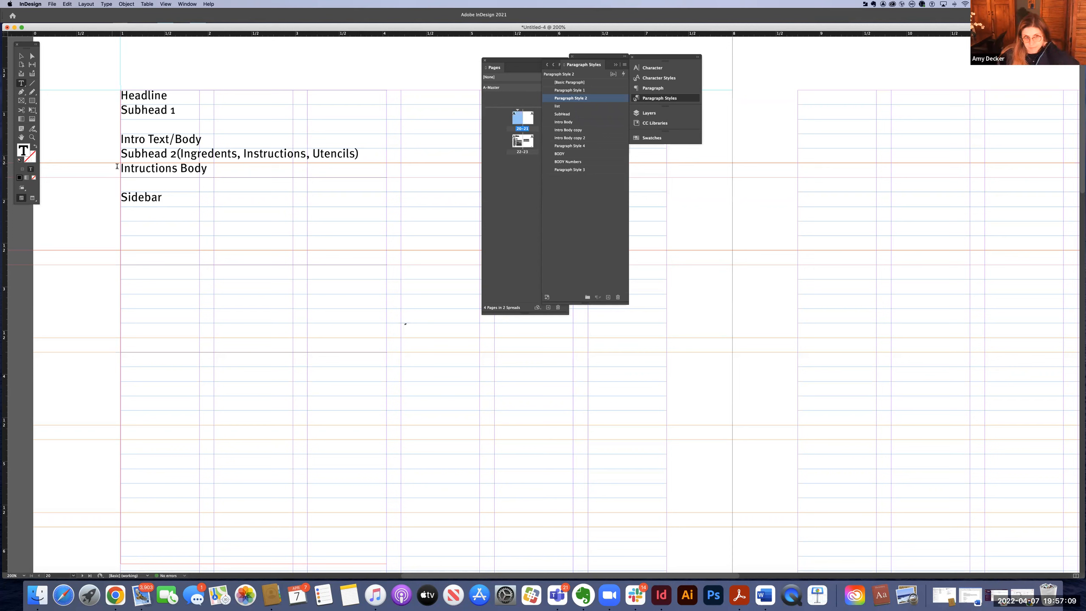
left_click(127, 183)
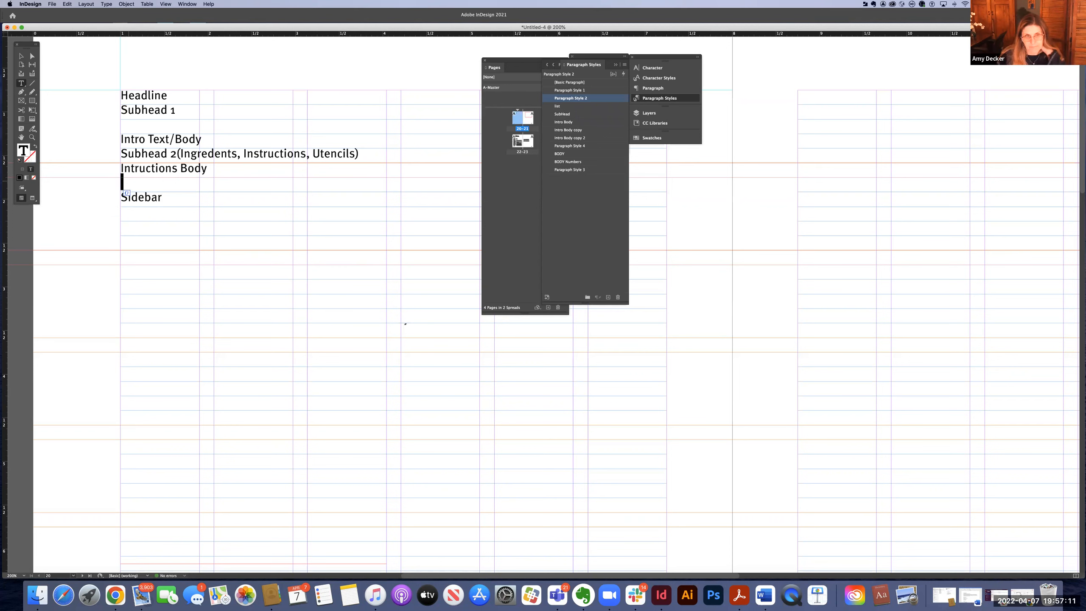
key("BackSpace")
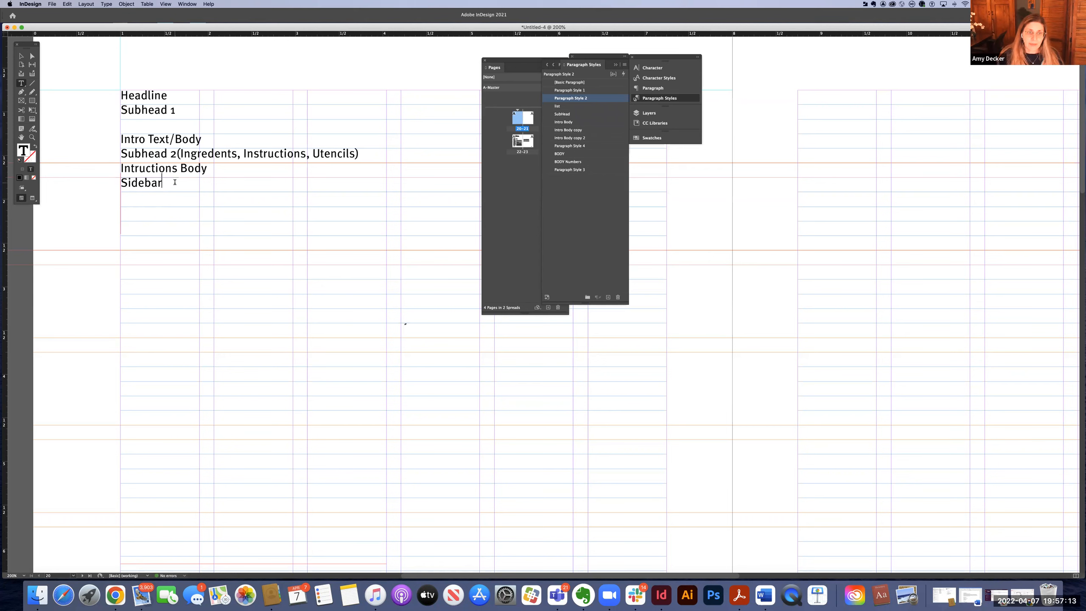
type("Tags")
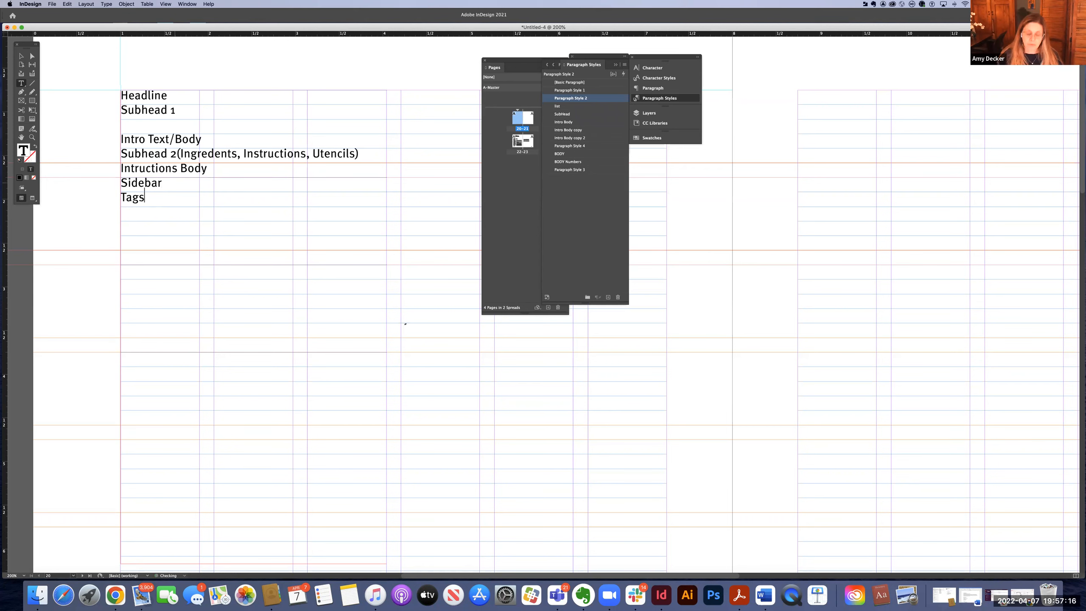
scroll(405, 324, "up", 5)
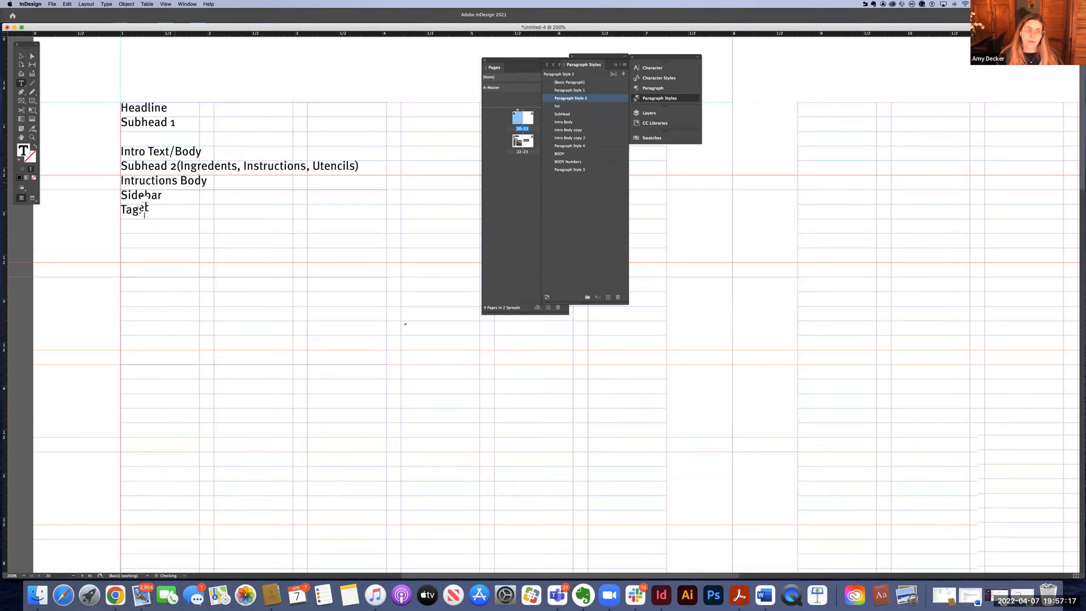
key("Return")
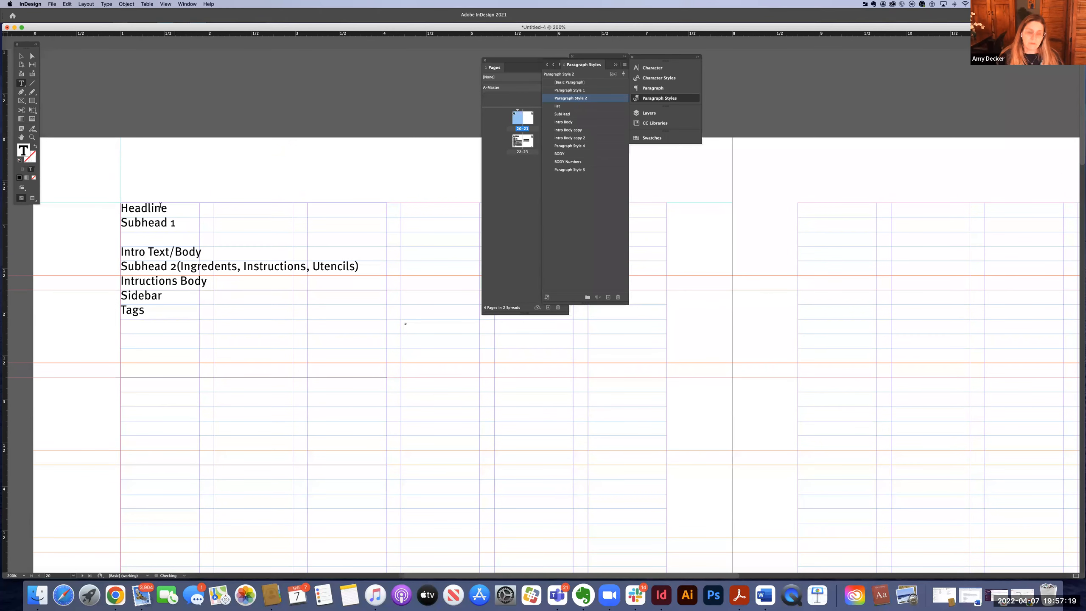
Select the placeholder text frame and move the Pages panel clear of the text and the Paragraph Styles panel
key("super+equal")
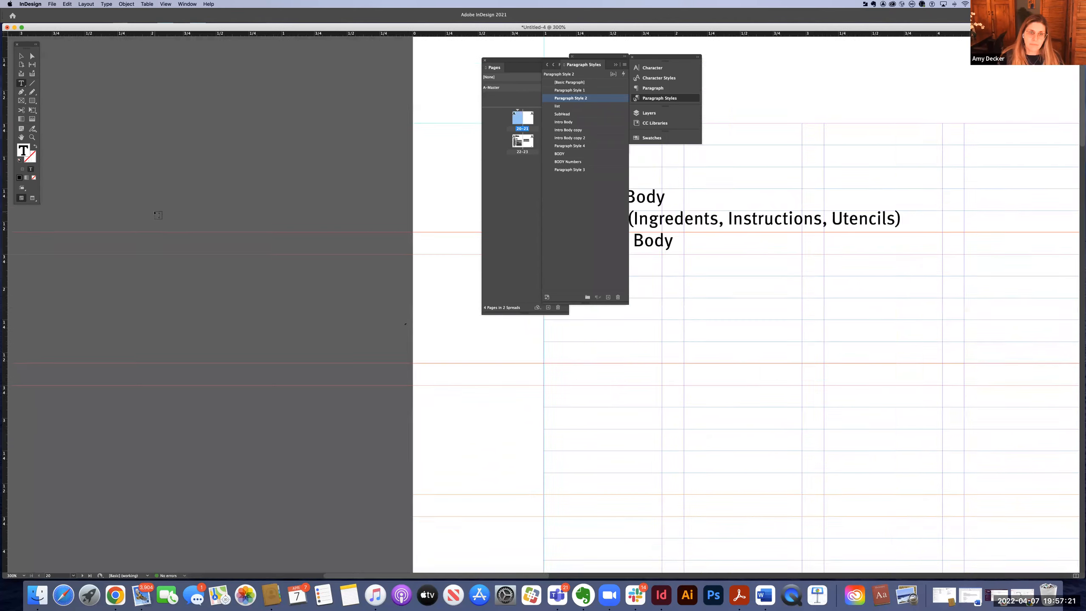
key("super+equal")
scroll(401, 241, "up", 2)
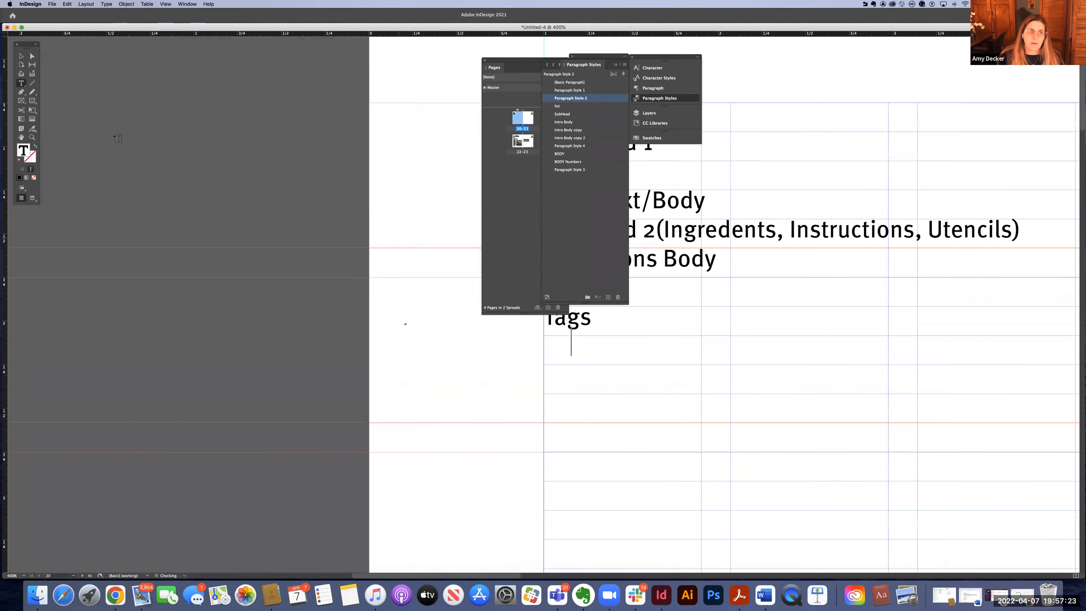
left_click(20, 56)
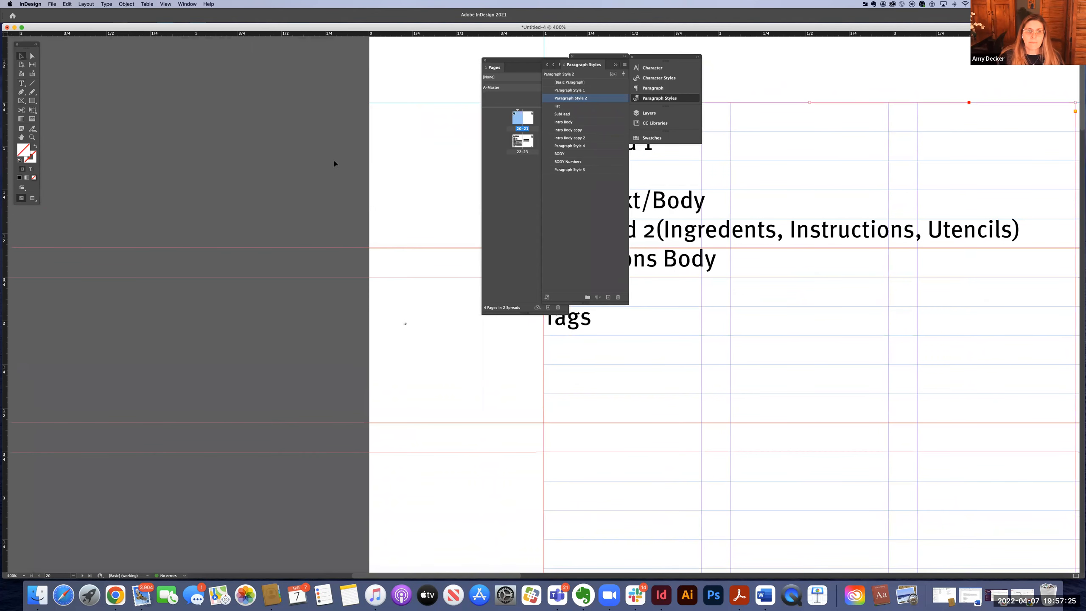
left_click_drag(180, 177, 104, 176)
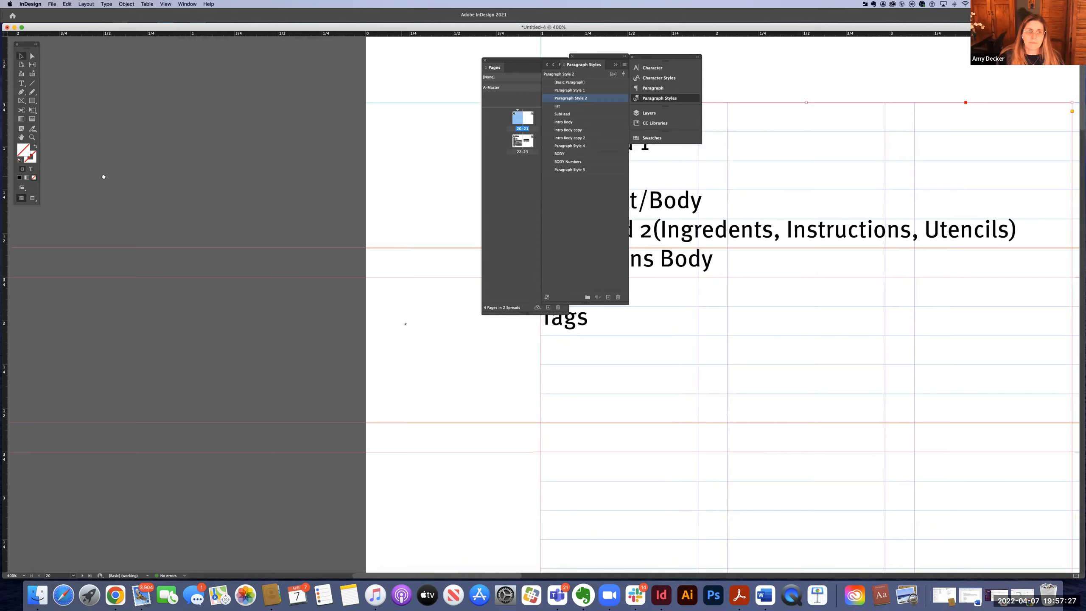
scroll(79, 177, "right", 5)
scroll(73, 174, "right", 3)
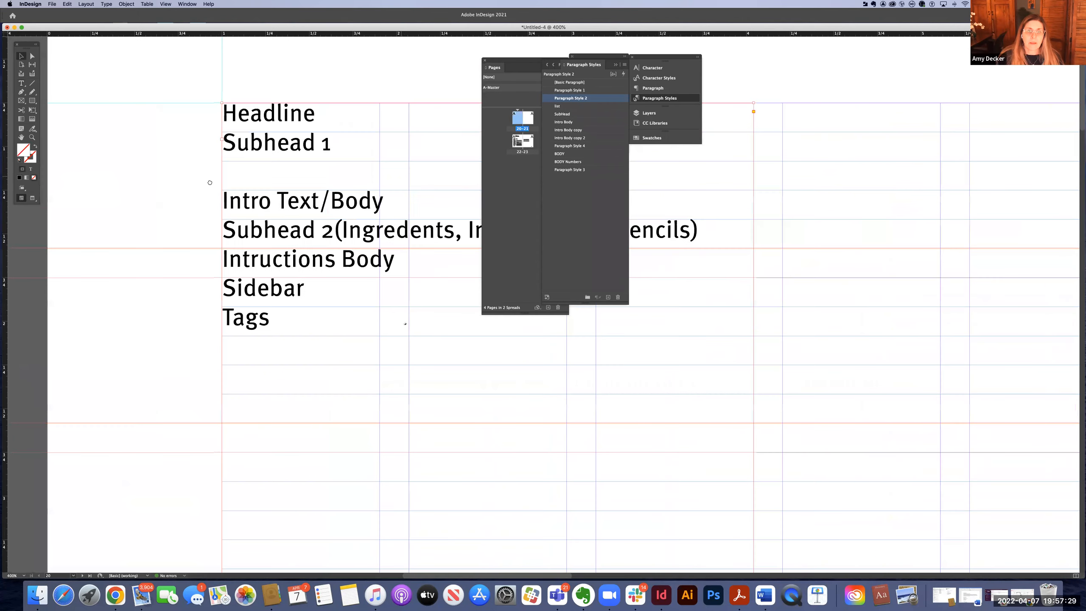
scroll(280, 181, "right", 1)
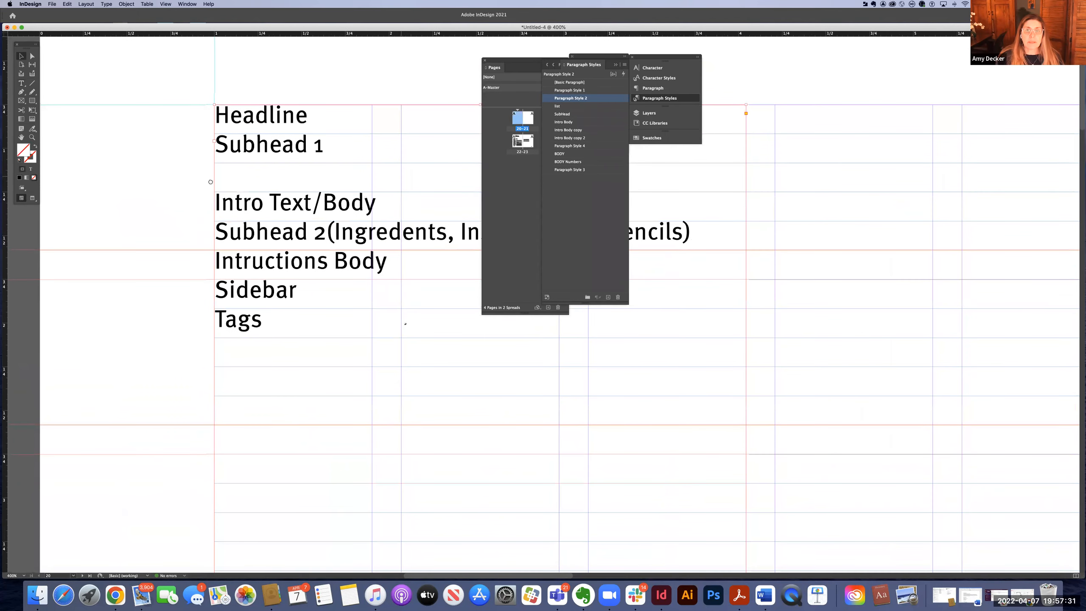
scroll(200, 182, "right", 2)
scroll(190, 180, "right", 1)
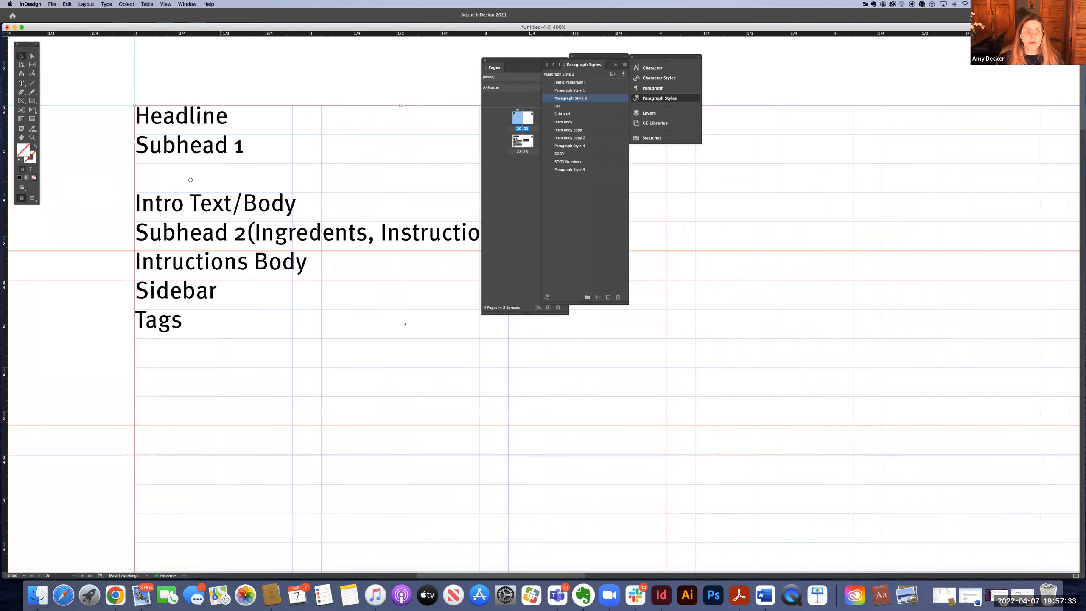
scroll(191, 180, "right", 1)
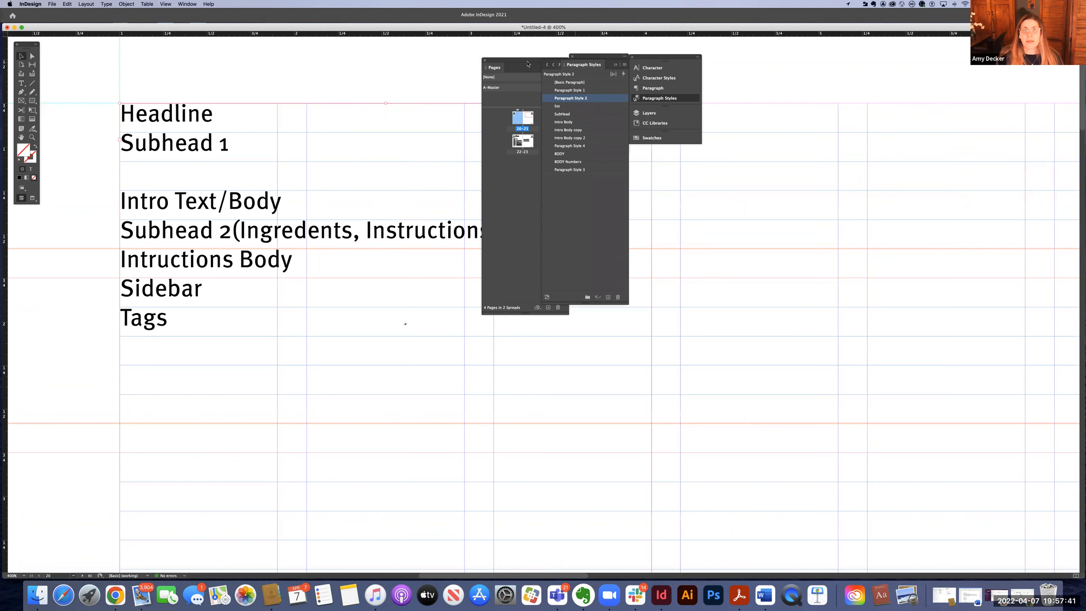
left_click_drag(486, 63, 902, 44)
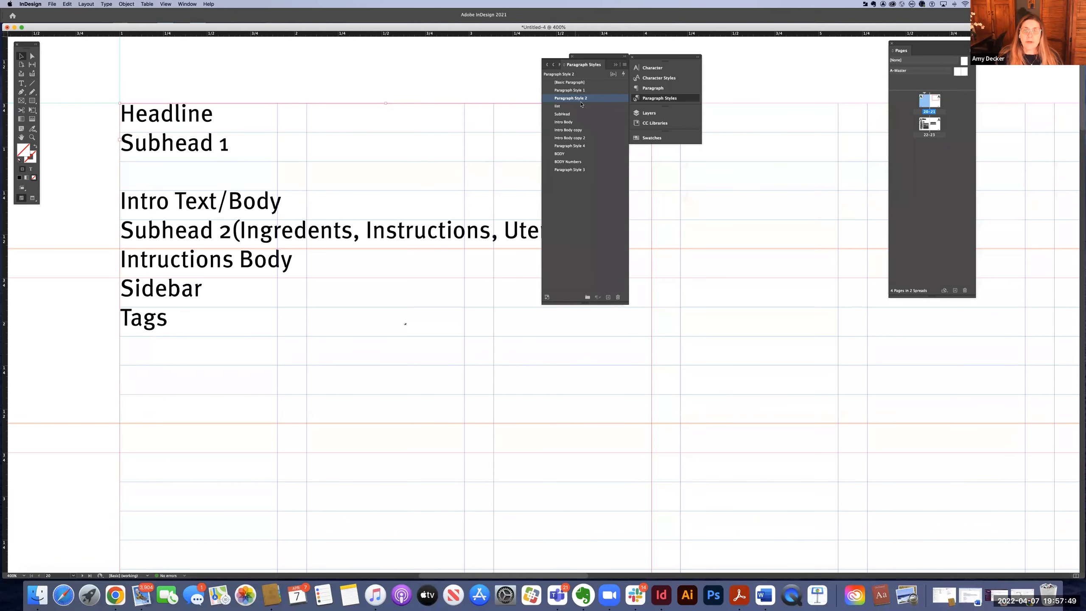
Try Paragraph Style 1 on the placeholder text frame, reapply Paragraph Style 2, and deselect the frame
left_click(576, 91)
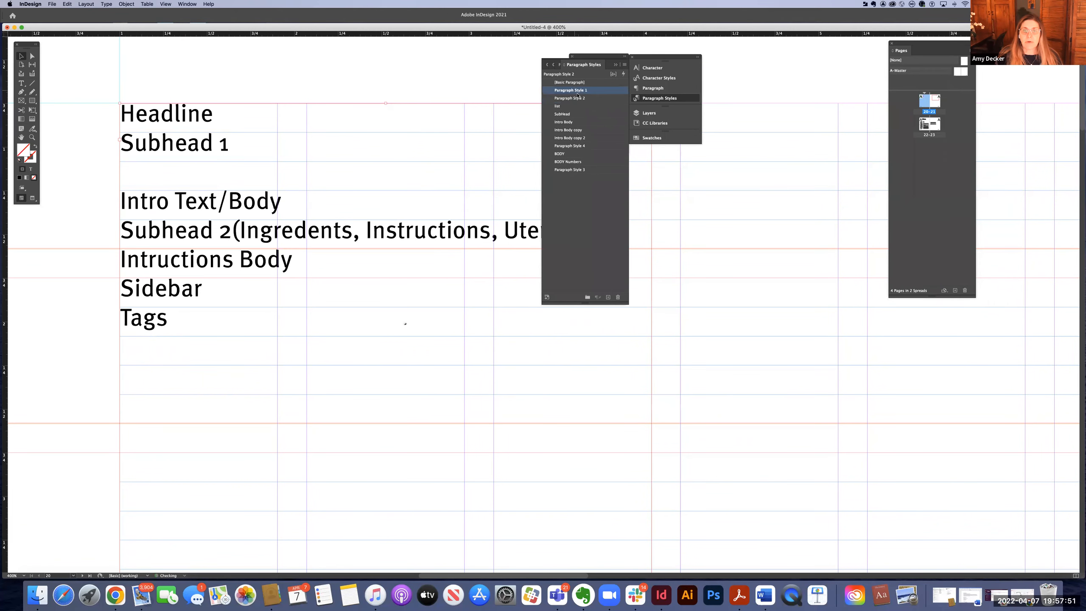
left_click(579, 98)
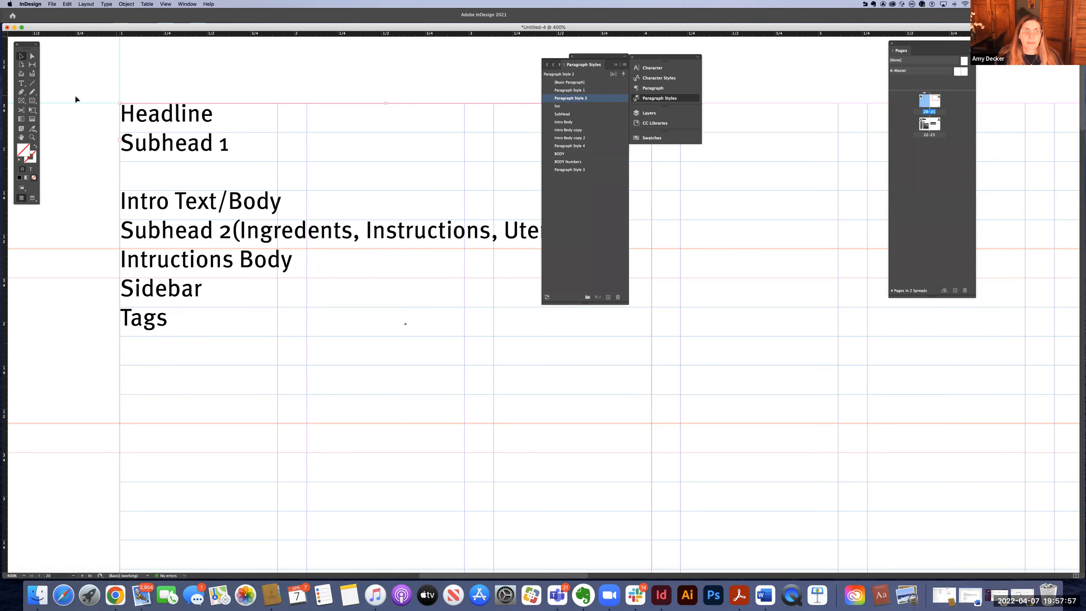
left_click(94, 97)
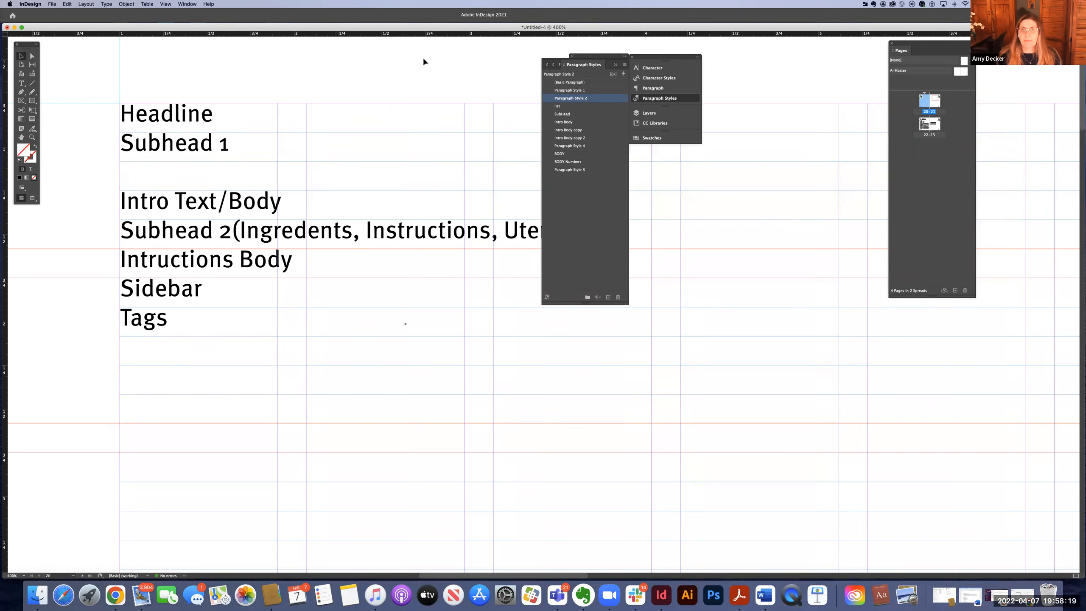
Move both collapsed panel groups next to the Pages panel, off the placeholder text, and reopen Paragraph Styles
mouse_move(598, 56)
left_mouse_down()
mouse_move(737, 60)
mouse_move(857, 44)
left_mouse_up()
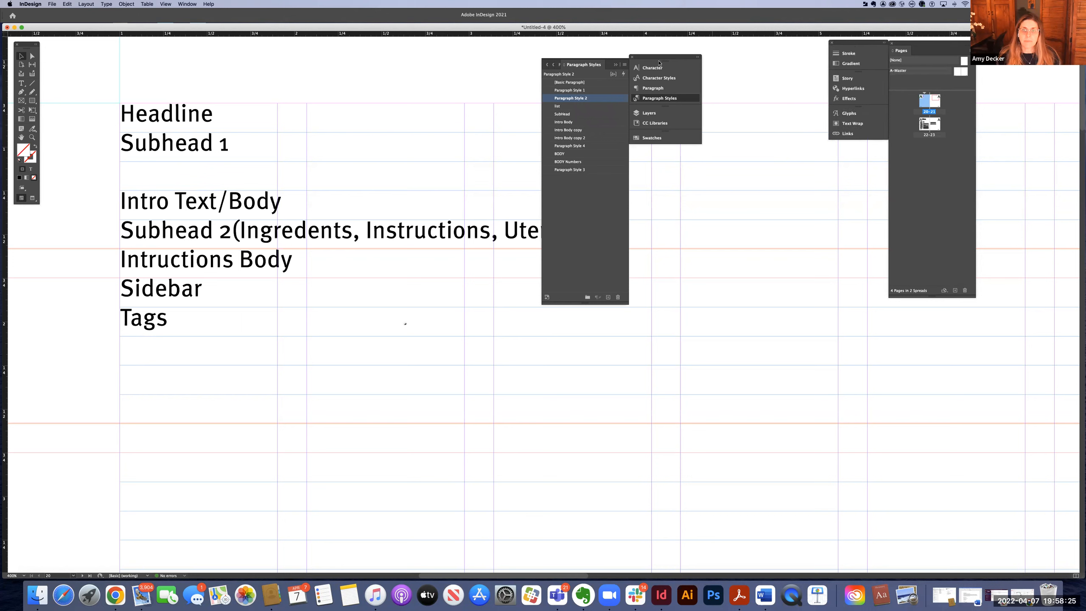
left_click_drag(658, 59, 796, 43)
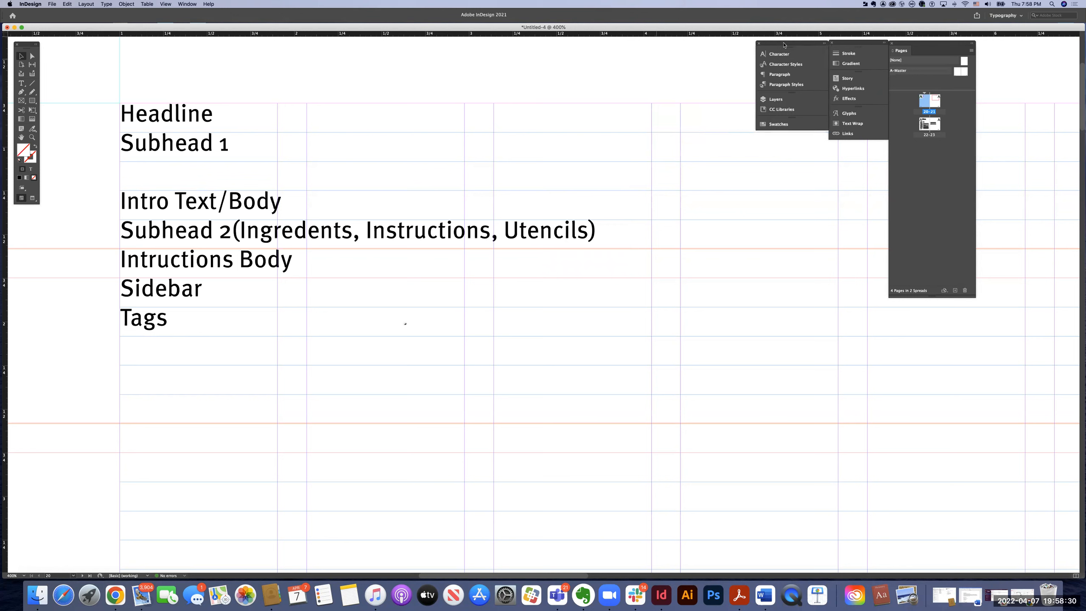
left_click(781, 84)
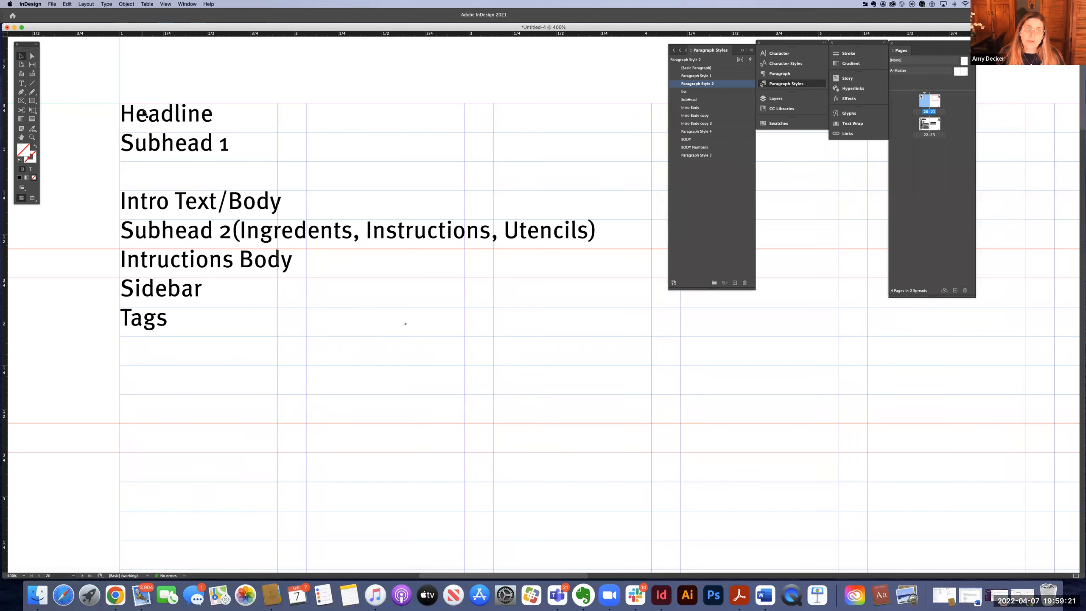
left_click(131, 119)
double_click(130, 118)
left_click_drag(122, 117, 229, 122)
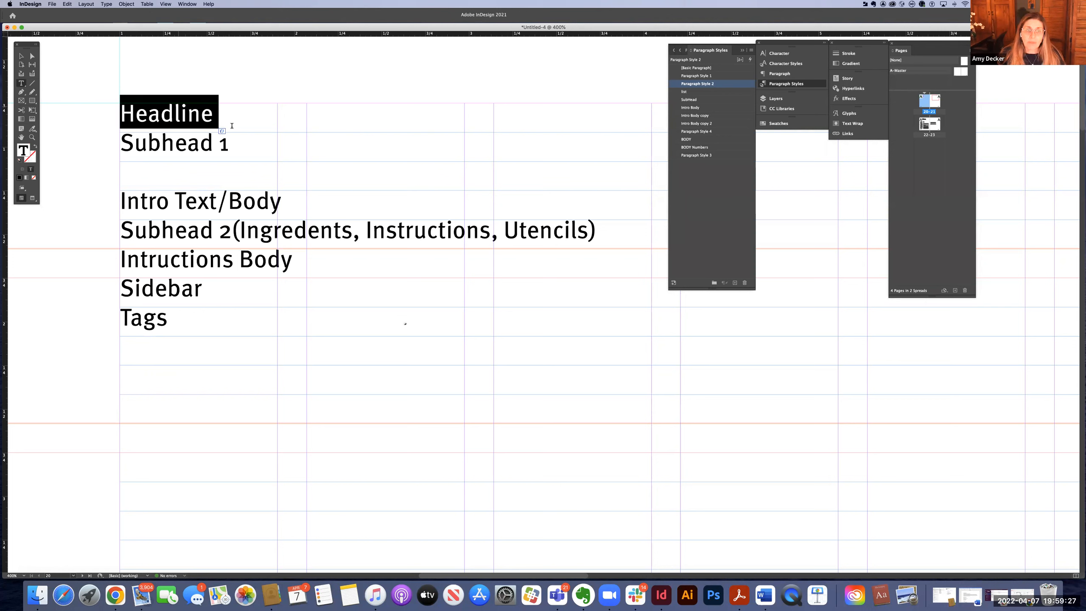
left_click(229, 129)
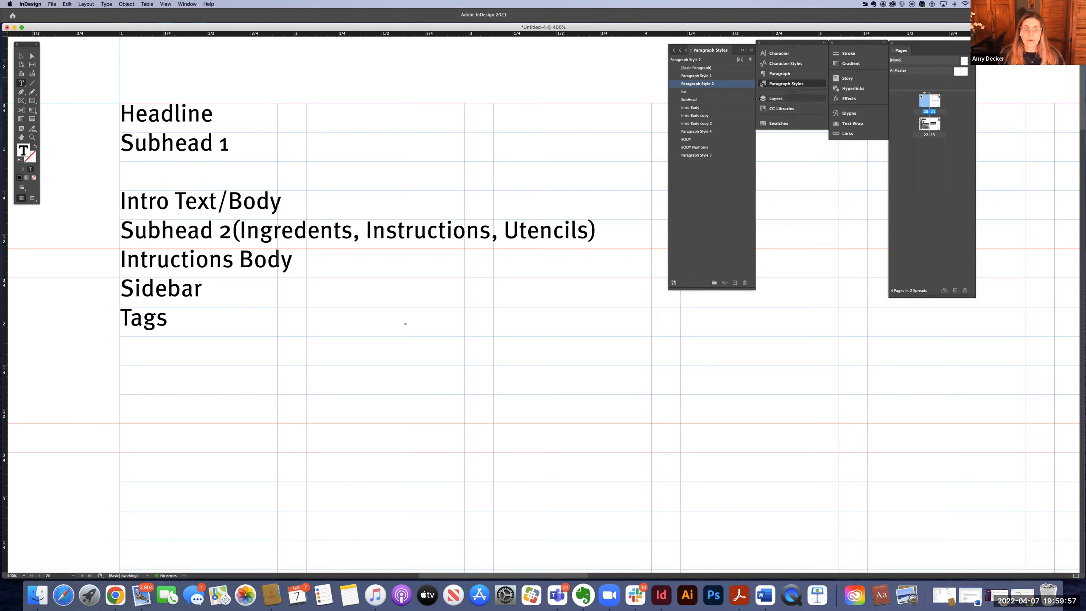
left_click(774, 85)
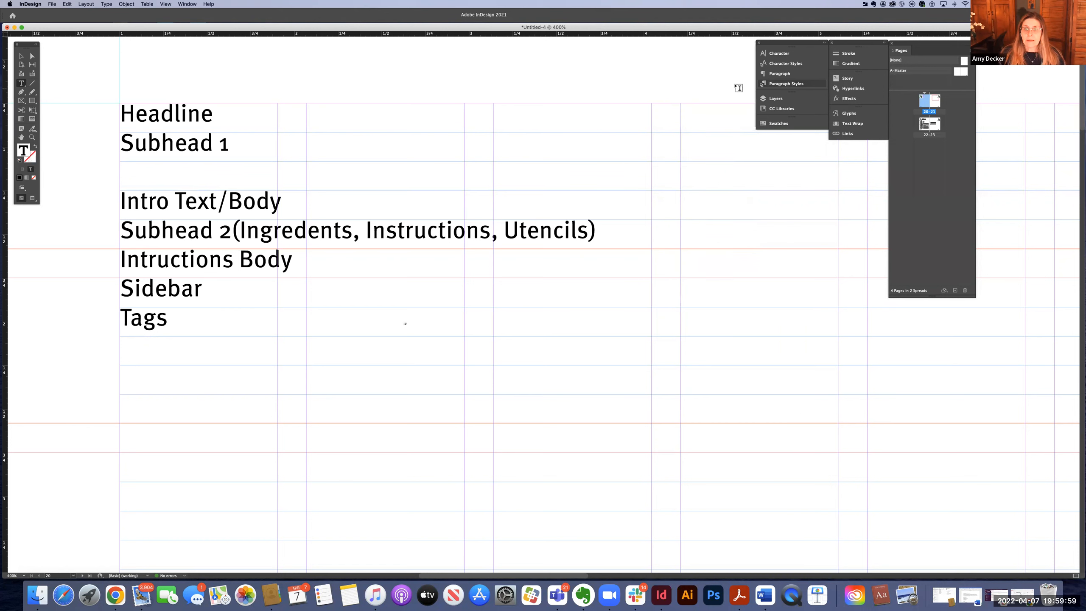
left_click(767, 84)
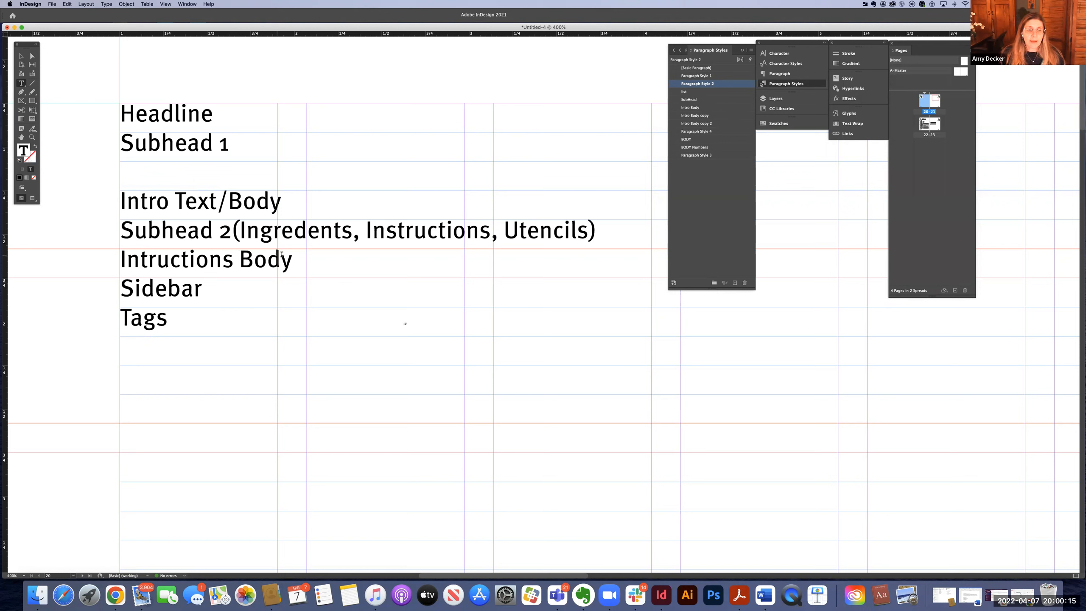
Insert the line "lists (ingredients, utencils)" between the "Subhead 2" and "Intructions Body" lines
left_click(302, 261)
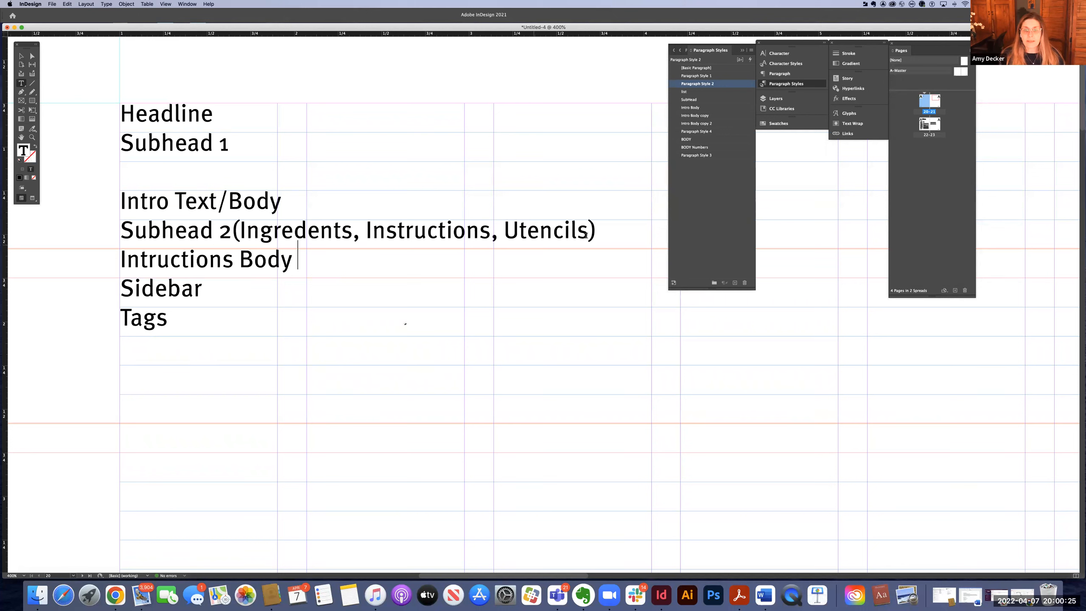
left_click(599, 232)
key("Return")
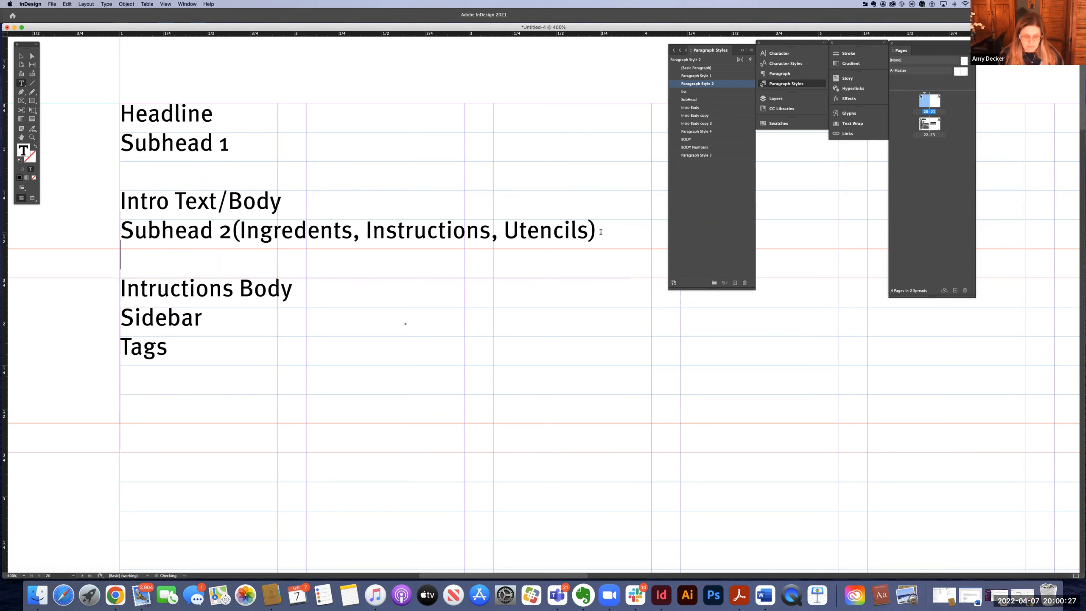
type("lists (in")
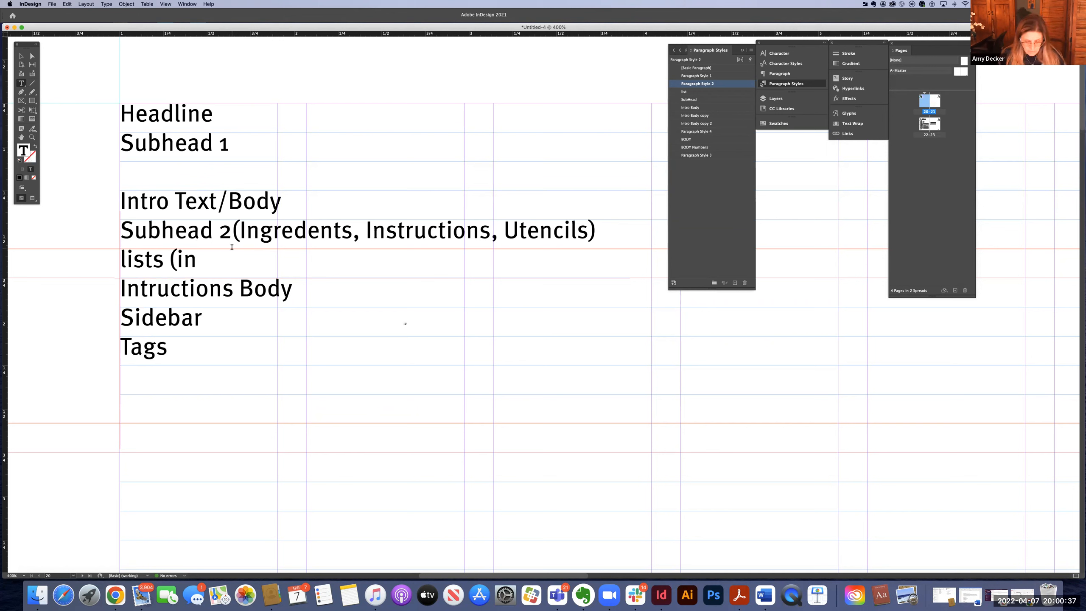
type("gredients")
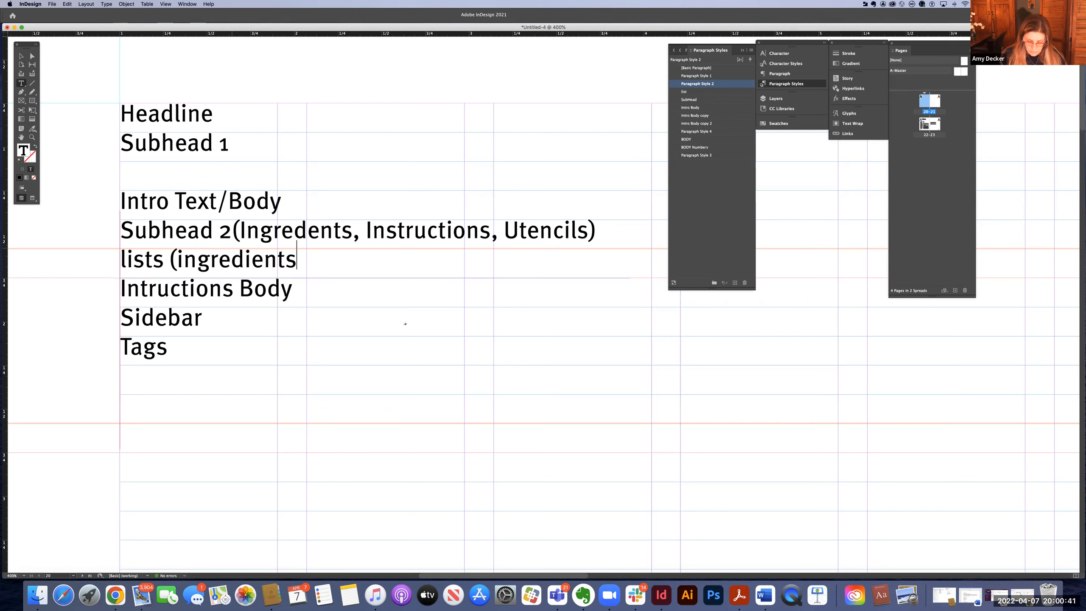
type(", utencils")
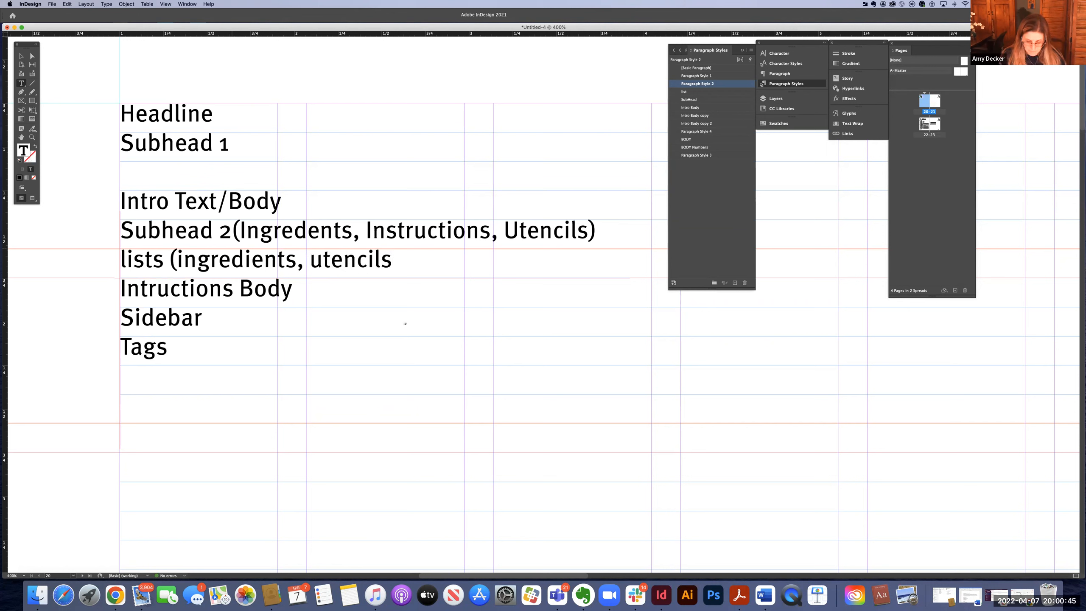
type(")")
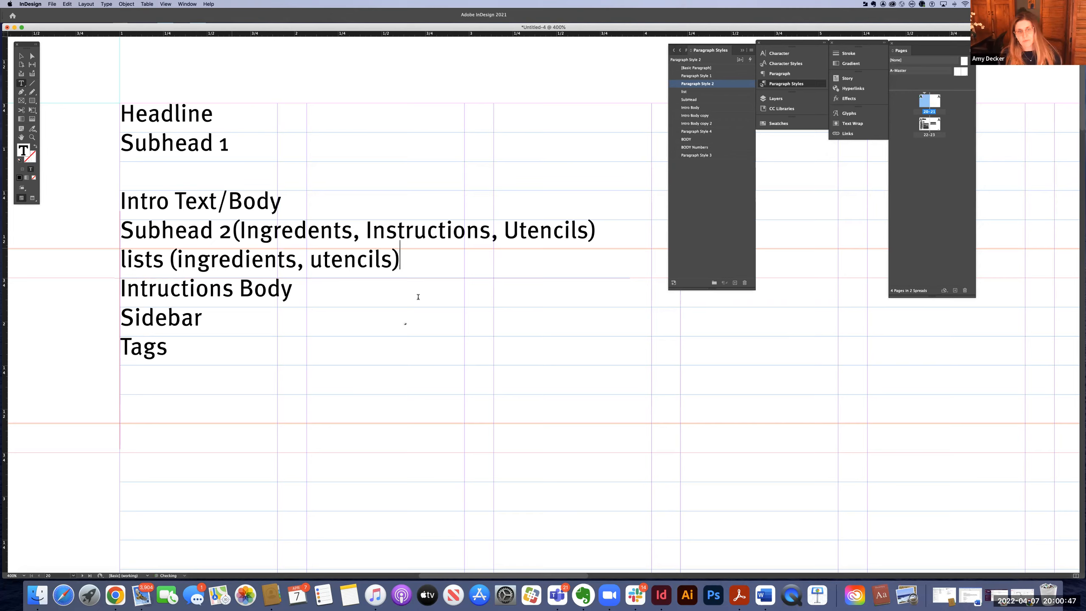
Look over the placeholder text and the column and row guides across page 20
scroll(419, 296, "up", 2)
scroll(421, 297, "up", 5)
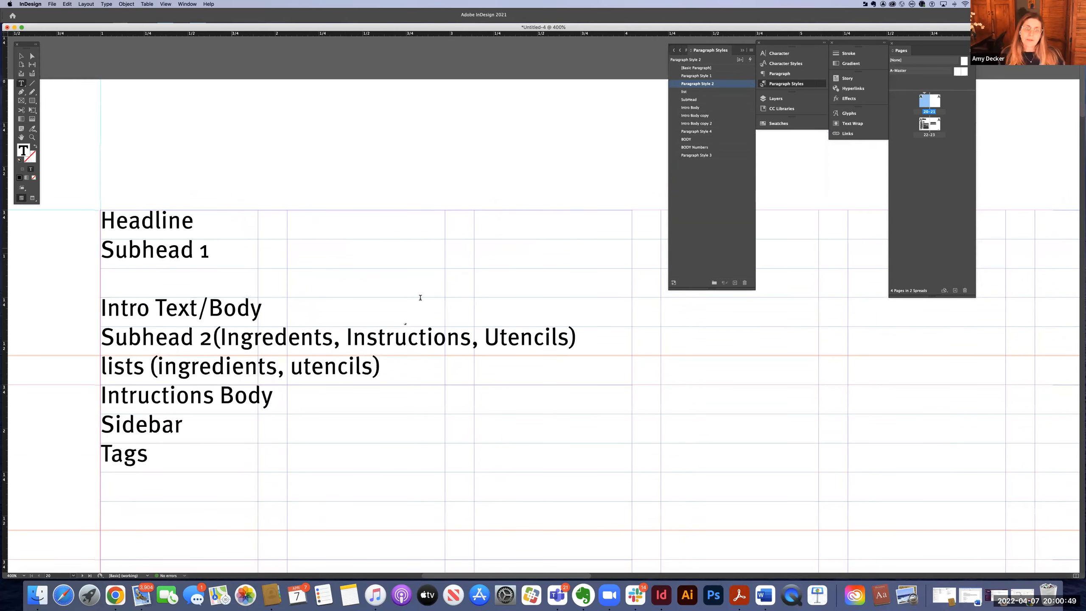
scroll(420, 298, "right", 2)
scroll(421, 297, "right", 5)
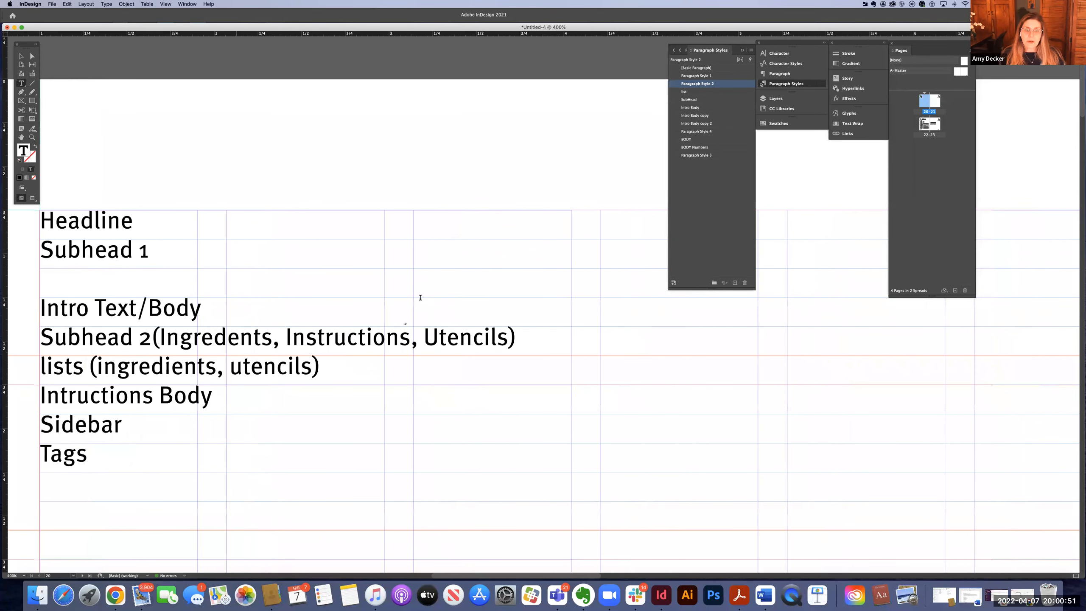
scroll(420, 297, "right", 5)
scroll(221, 144, "right", 3)
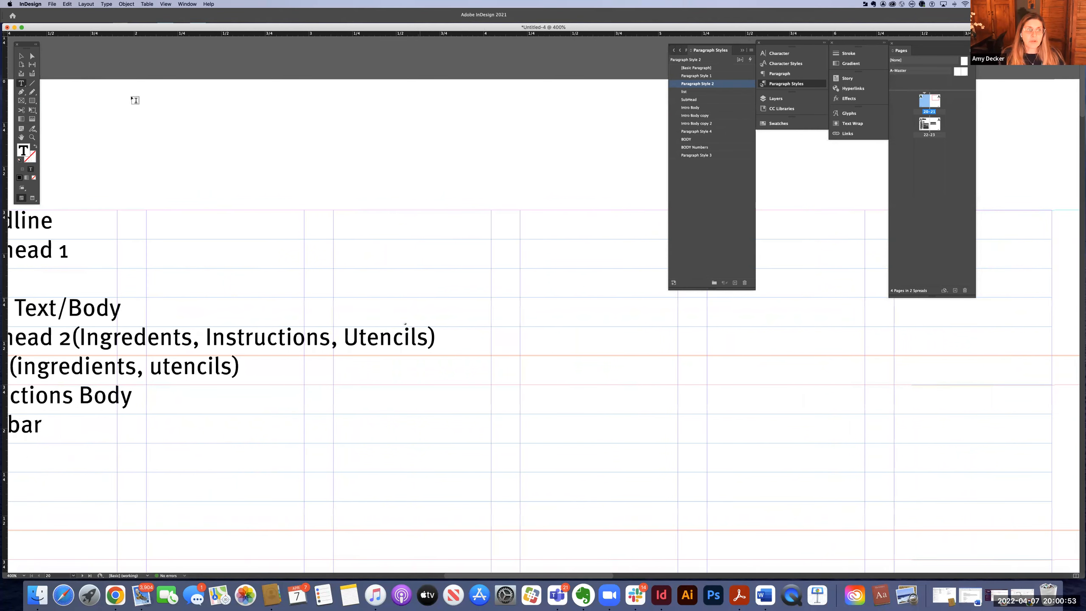
scroll(47, 58, "right", 4)
scroll(22, 56, "right", 2)
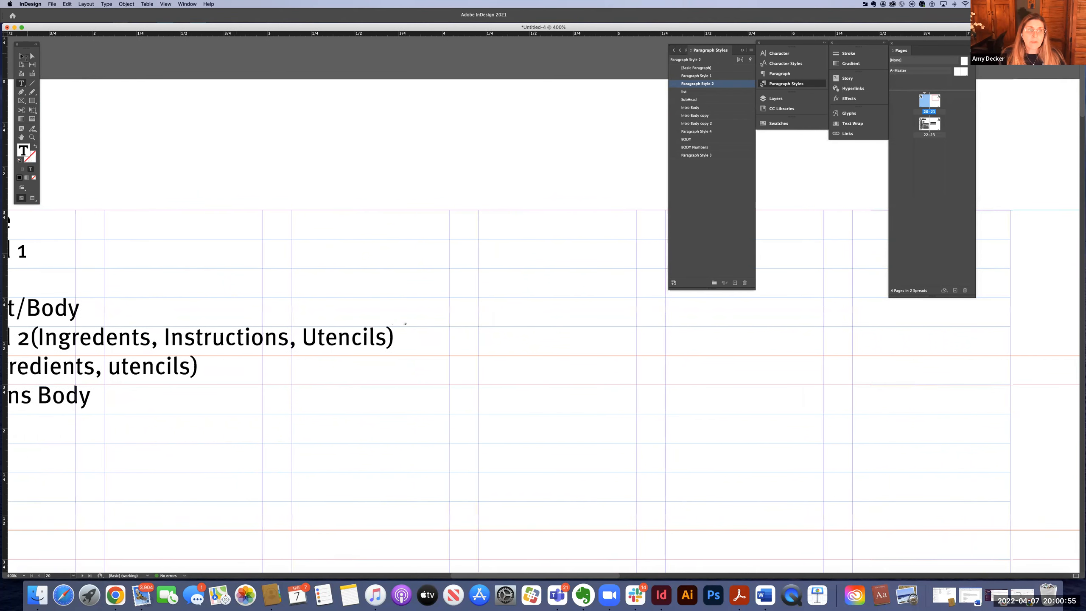
scroll(22, 56, "down", 15)
scroll(22, 56, "left", 5)
scroll(22, 56, "left", 9)
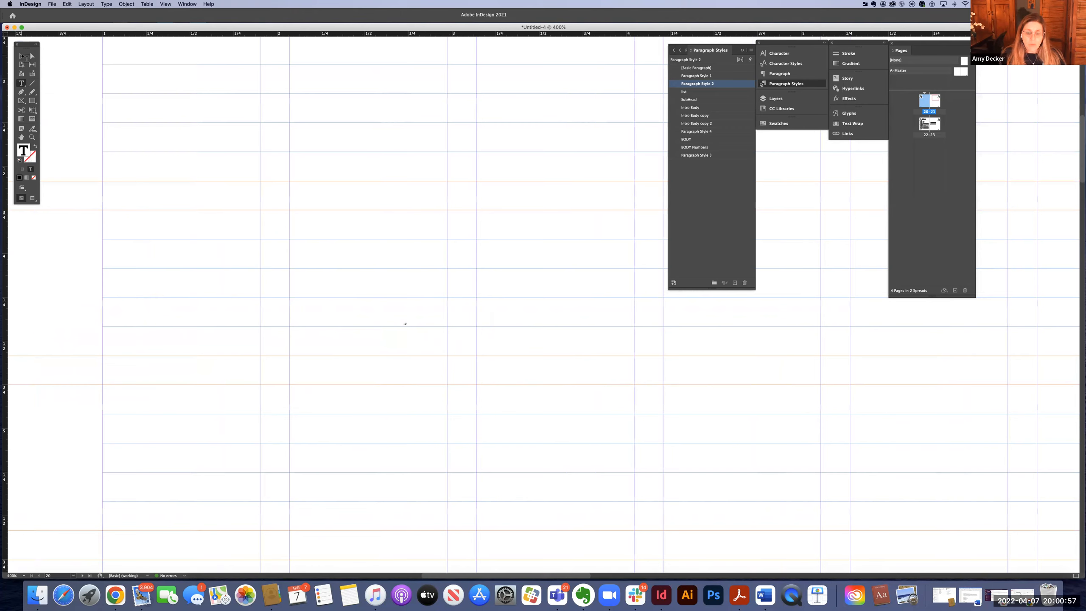
scroll(22, 56, "left", 12)
scroll(23, 56, "up", 3)
left_click(22, 56)
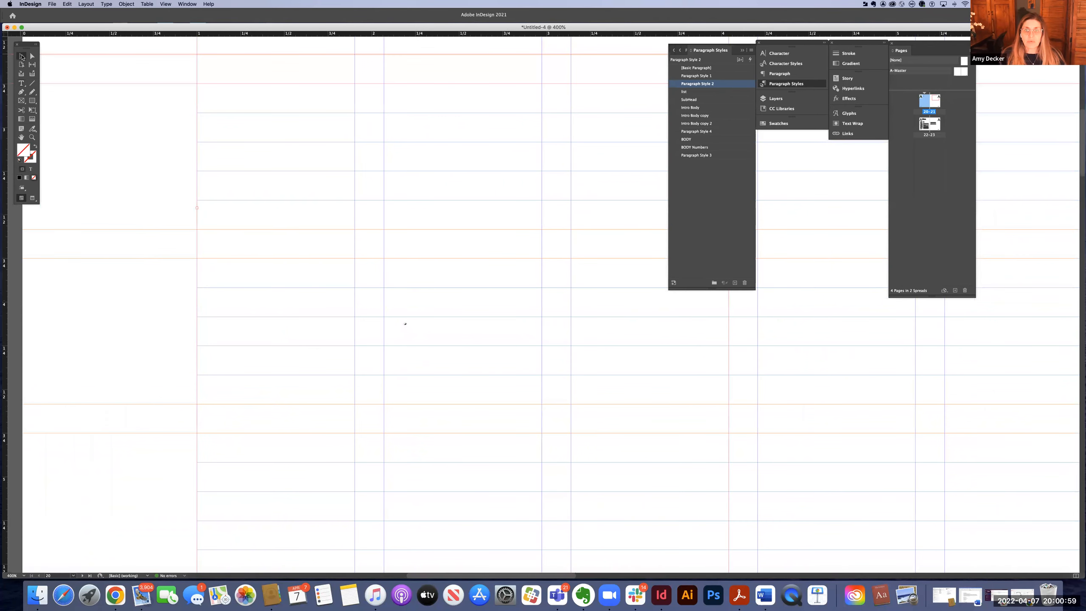
key("super+minus")
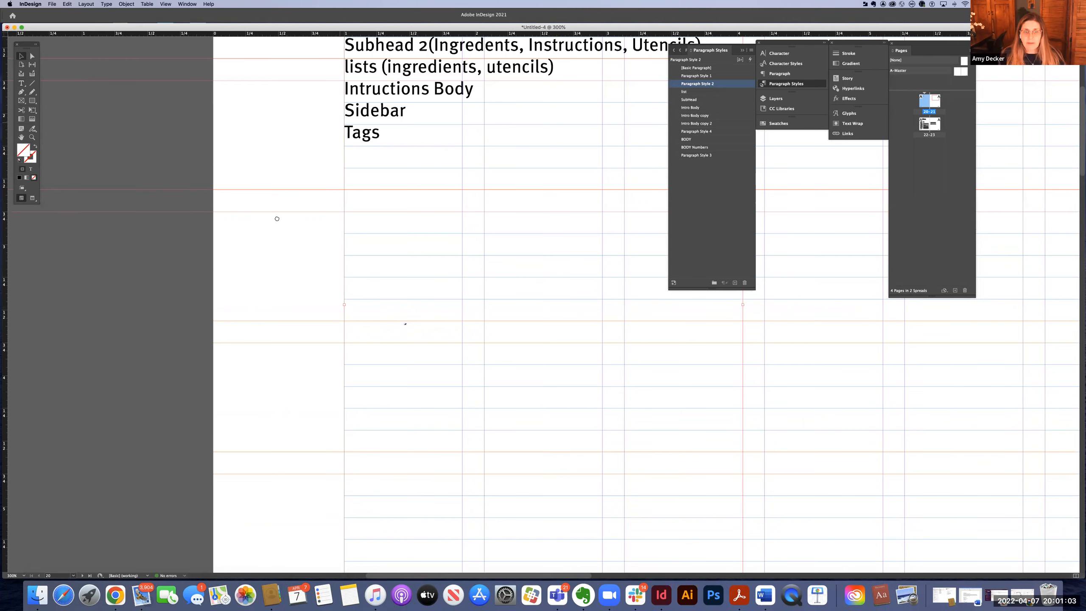
left_click_drag(218, 240, 235, 238)
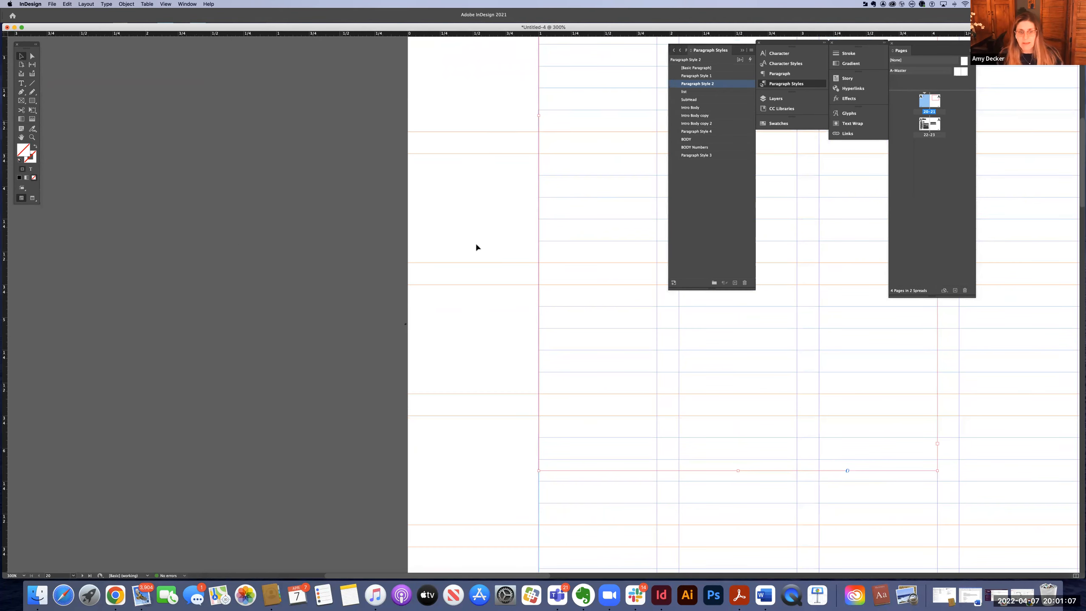
key("b")
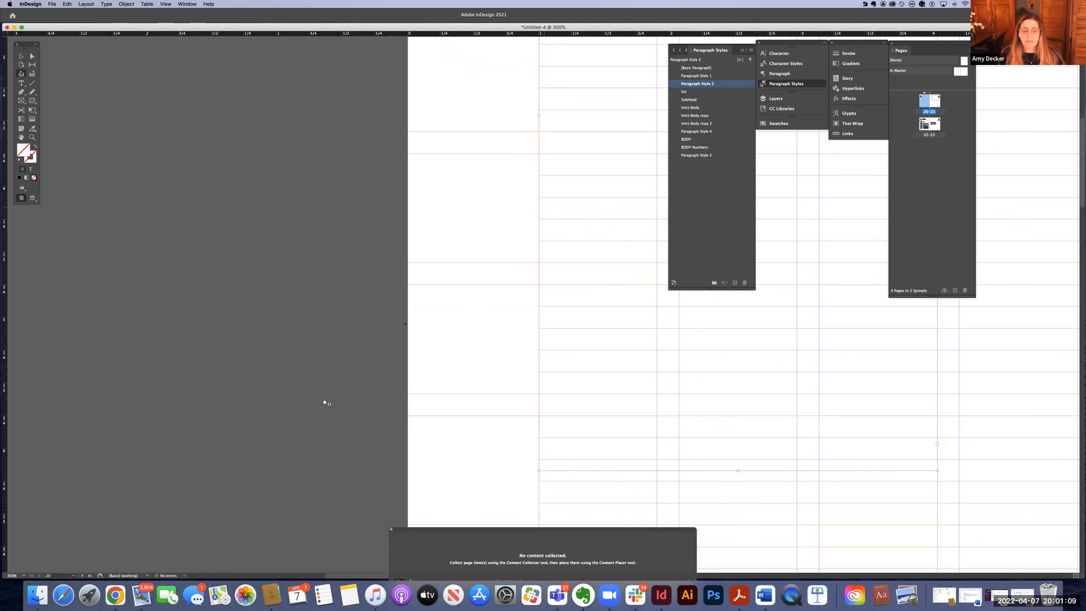
mouse_move(318, 411)
left_mouse_down()
mouse_move(313, 420)
mouse_move(318, 411)
left_mouse_up()
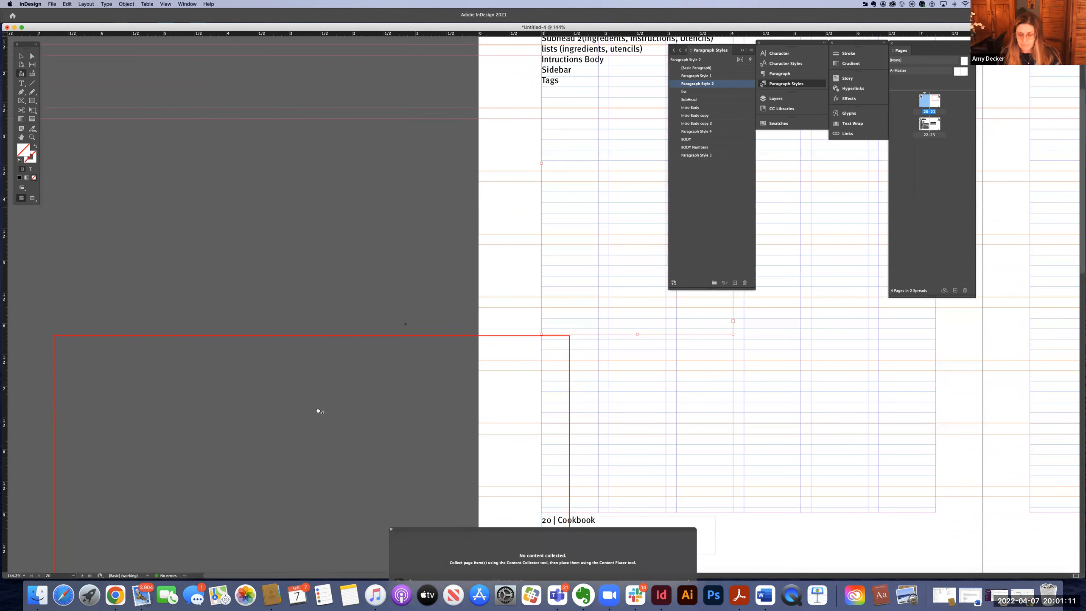
left_click_drag(372, 339, 422, 290)
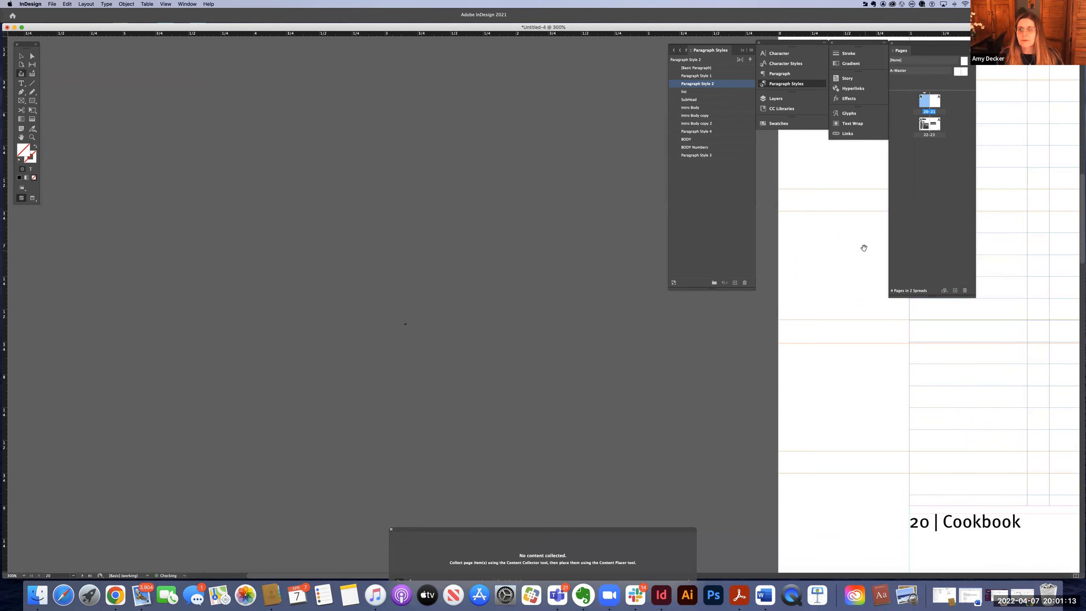
scroll(292, 389, "left", 10)
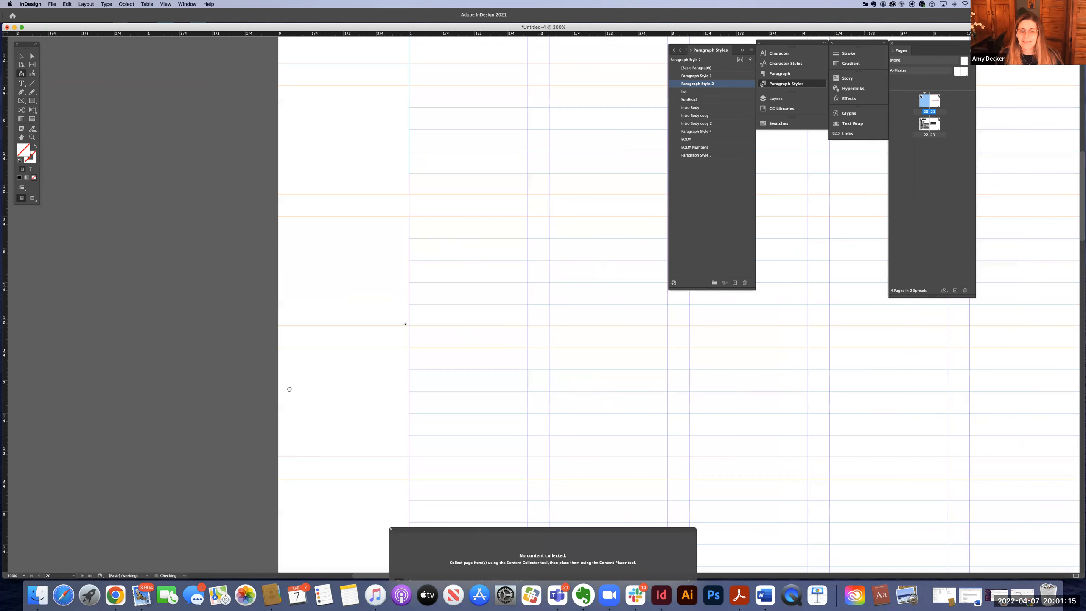
scroll(261, 410, "left", 2)
scroll(257, 478, "right", 1)
scroll(257, 477, "up", 1)
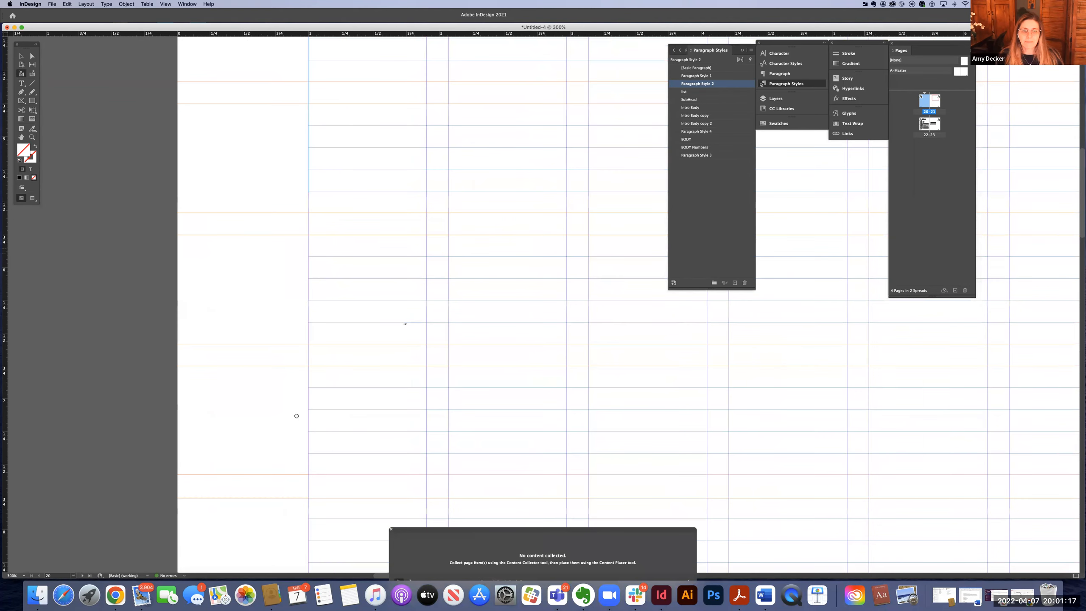
scroll(365, 264, "up", 3)
scroll(368, 328, "up", 2)
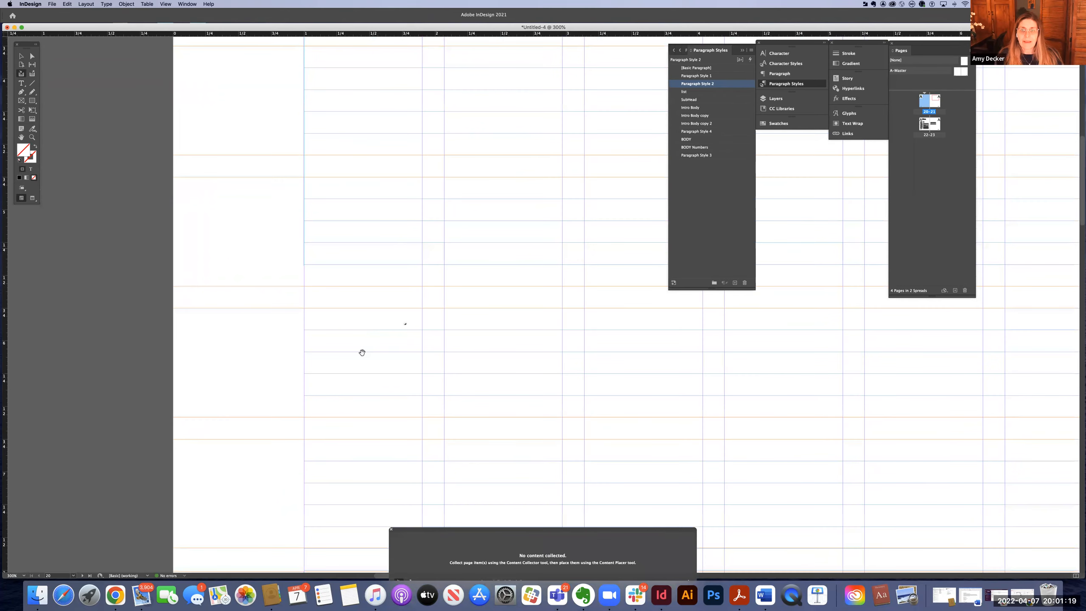
scroll(354, 371, "up", 5)
scroll(354, 371, "right", 1)
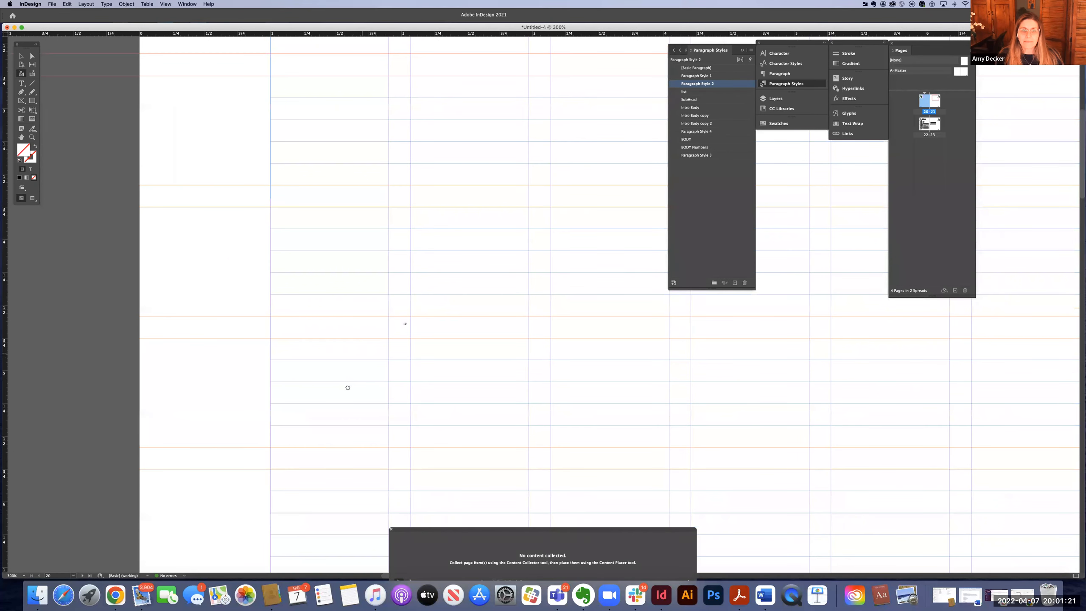
scroll(338, 429, "right", 1)
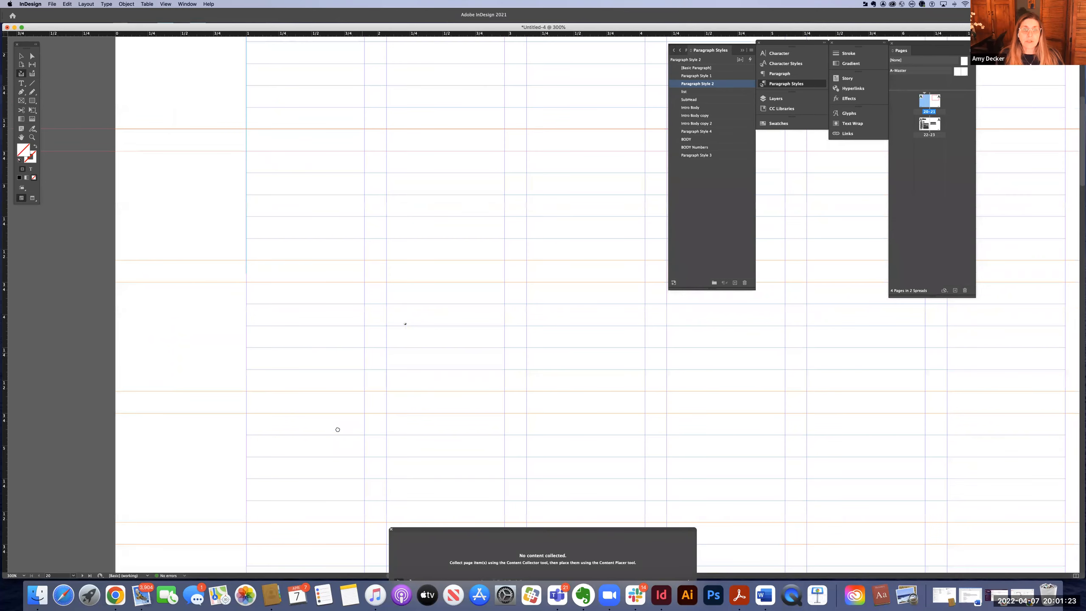
scroll(338, 431, "up", 2)
left_click_drag(338, 434, 340, 431)
scroll(339, 432, "right", 1)
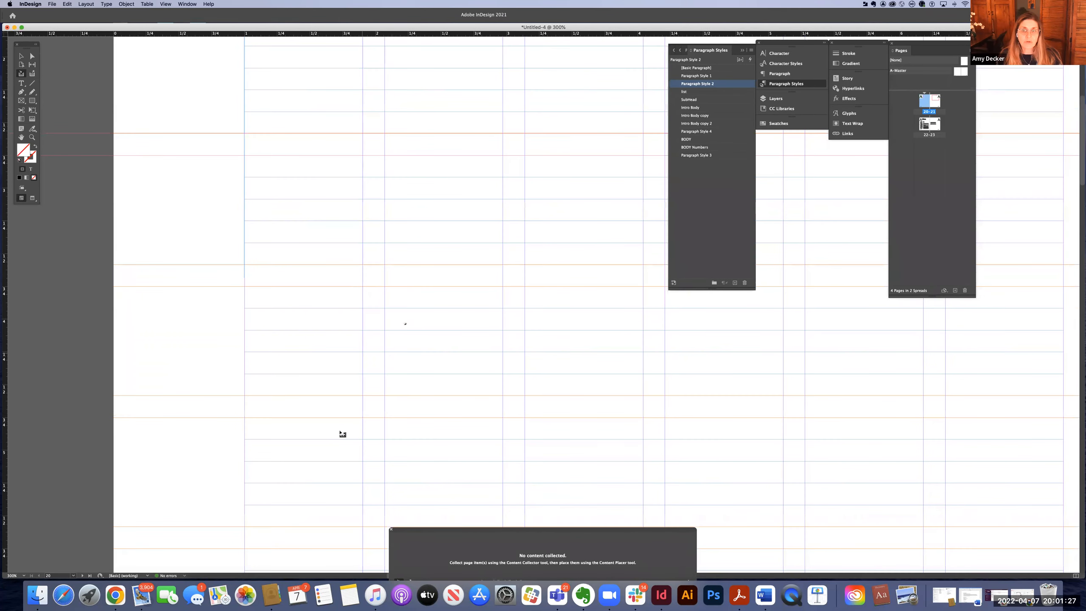
Shorten the placeholder text frame on page 20 so its bottom edge sits on the row guide below "Tags", and deselect it
key("super+minus")
key("super+minus")
key("super+minus")
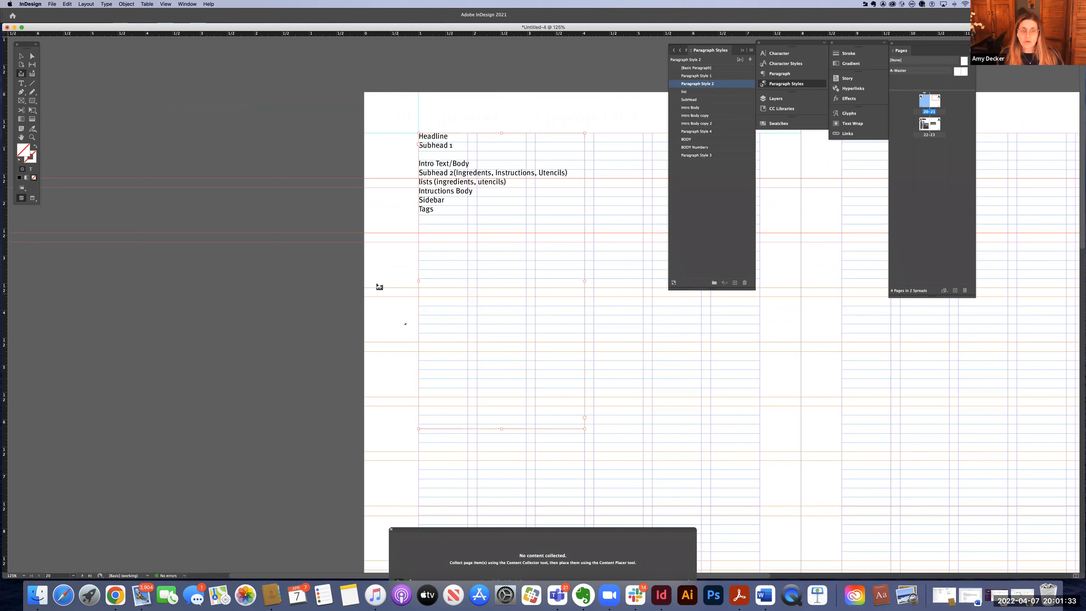
left_click(20, 56)
left_click(380, 260)
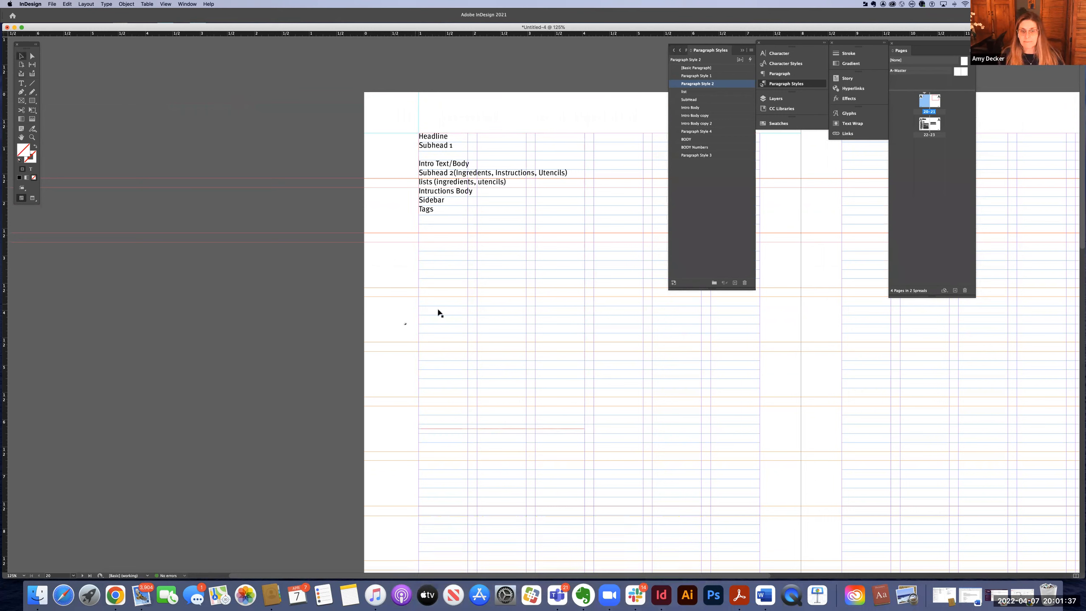
left_click(502, 410)
left_click_drag(501, 428, 487, 242)
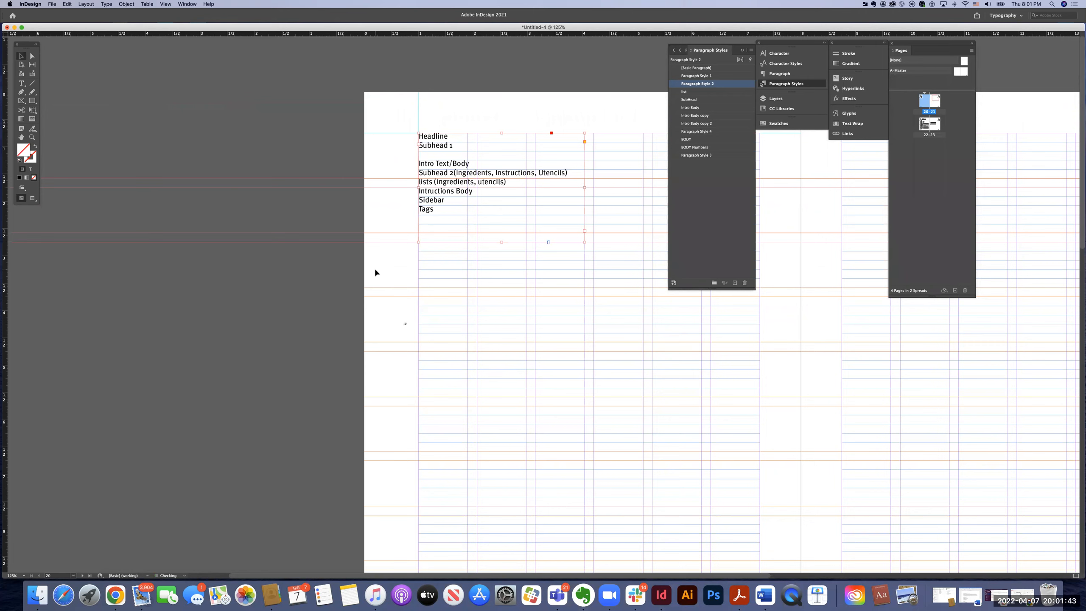
scroll(216, 190, "left", 2)
scroll(487, 243, "left", 3)
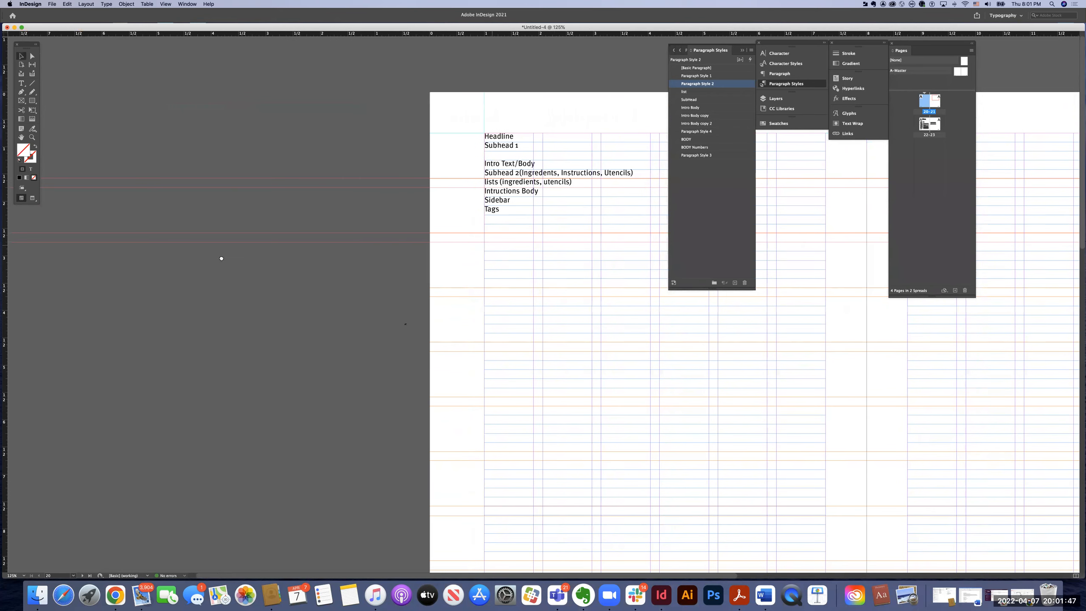
scroll(221, 258, "right", 10)
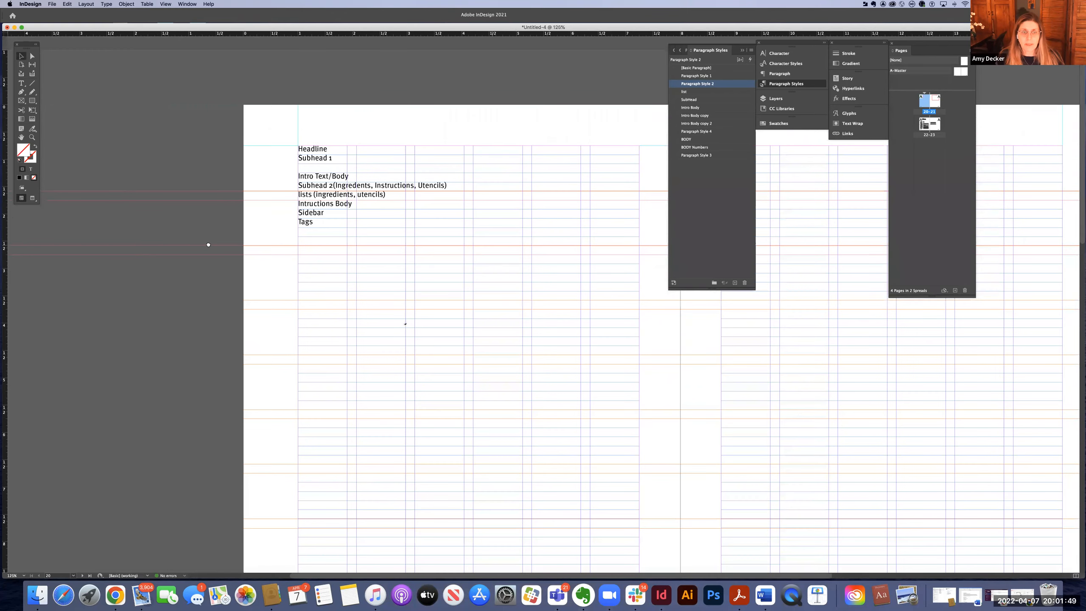
Bring the Pork Carnitas Tacos recipe text over from the Word document into a new InDesign text frame below the placeholder list on page 20
scroll(208, 244, "right", 5)
scroll(208, 244, "right", 1)
scroll(208, 244, "down", 1)
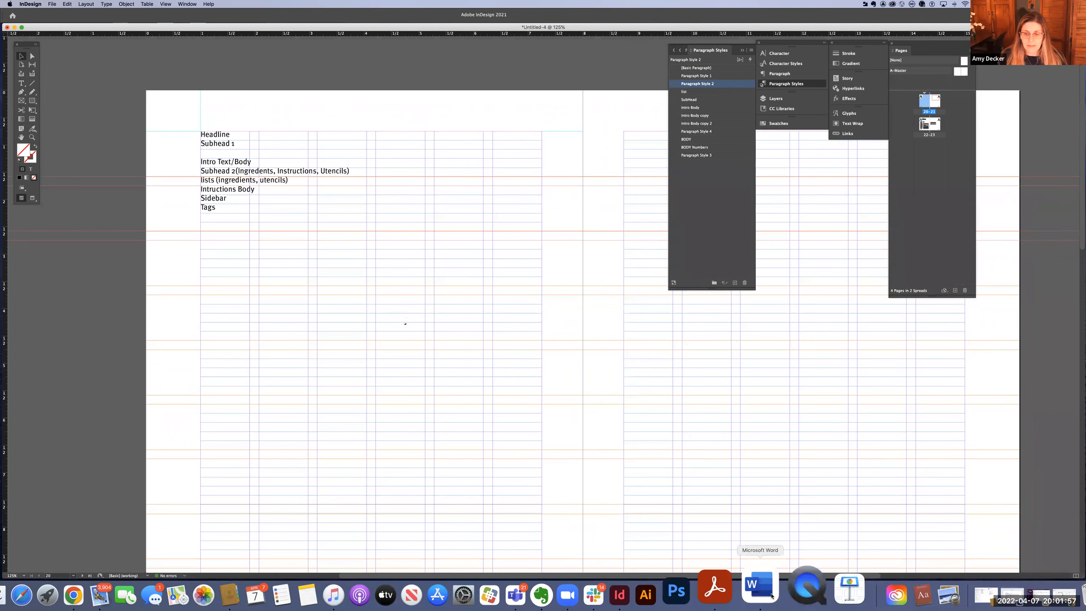
left_click(771, 595)
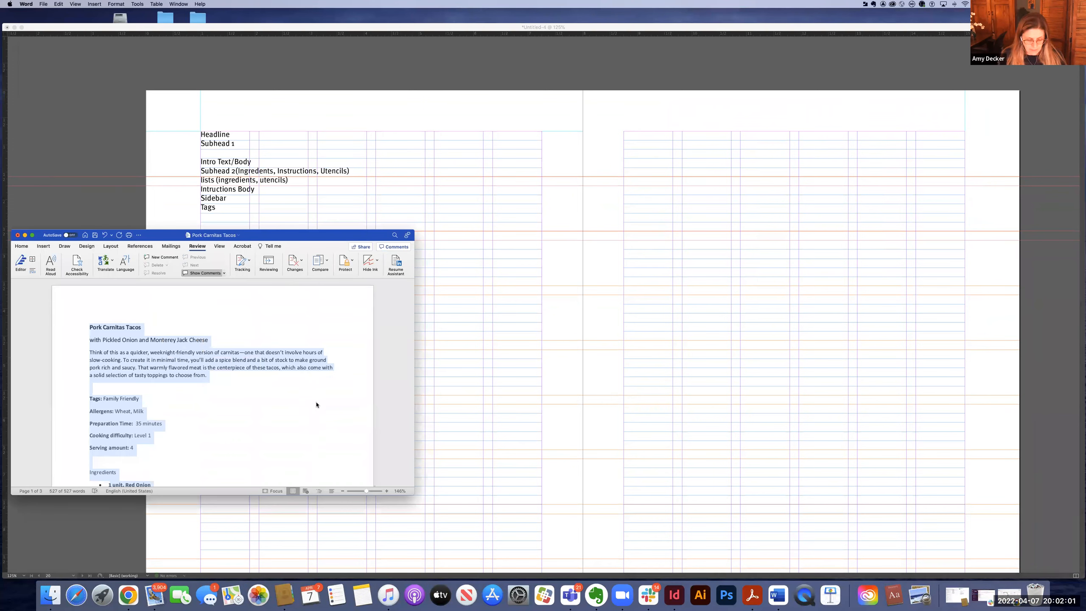
left_click(515, 298)
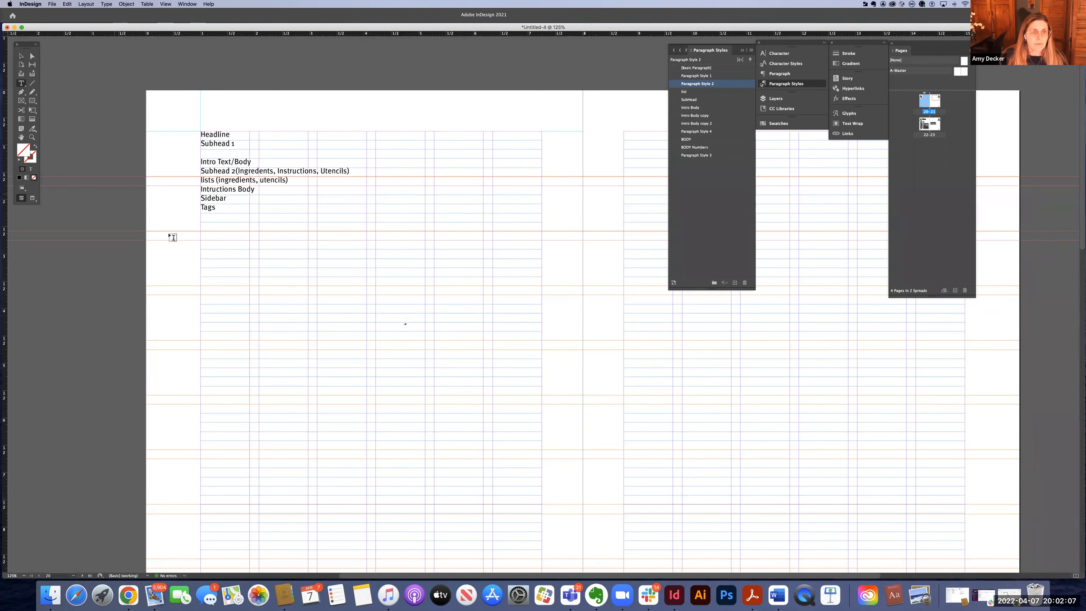
left_click_drag(201, 245, 426, 465)
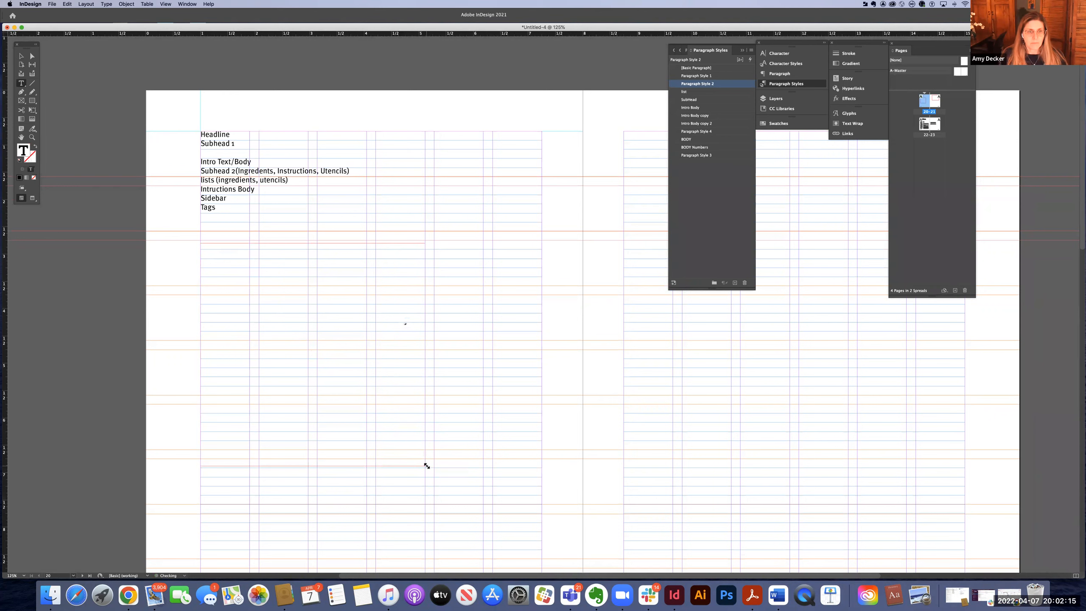
key("super+v")
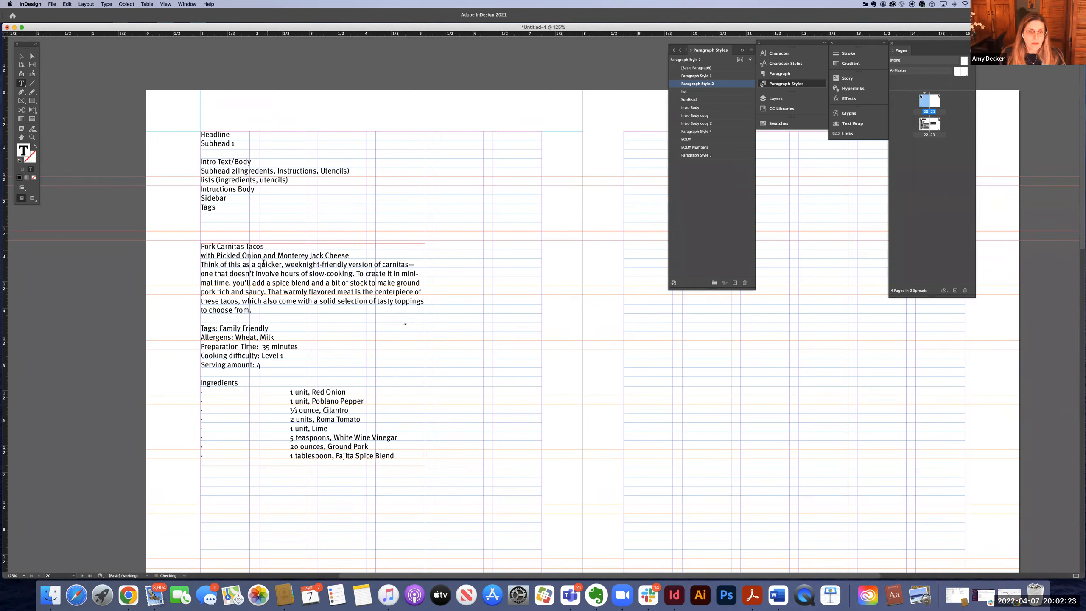
Resize the recipe text frame to be narrower, ending on a column edge, and extend its bottom to the row guide above the page 20 footer
scroll(259, 296, "down", 5)
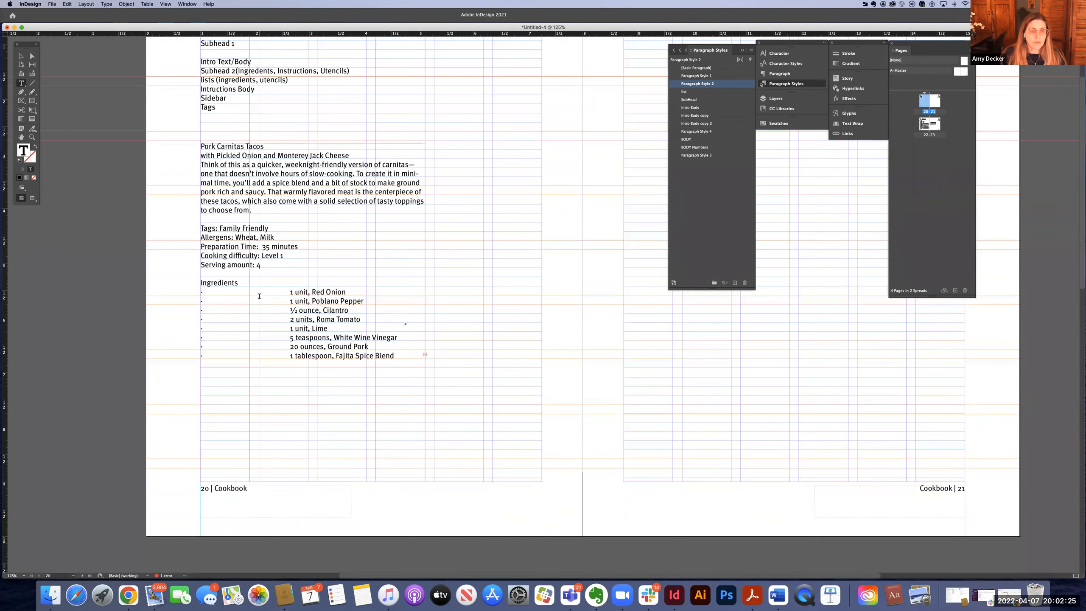
scroll(259, 296, "down", 1)
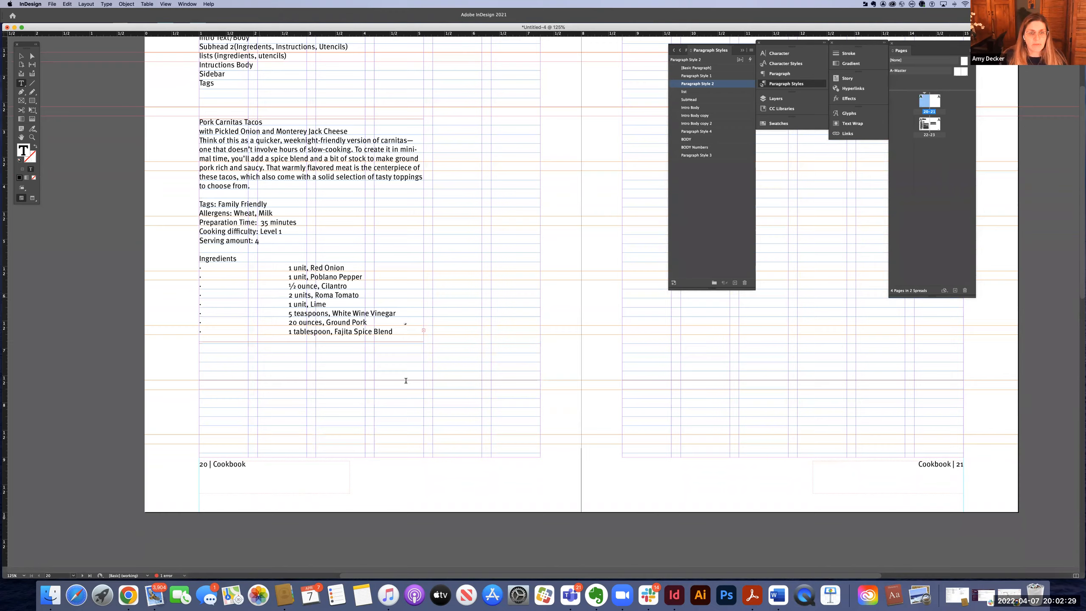
key("super+minus")
left_click(21, 56)
left_click(444, 323)
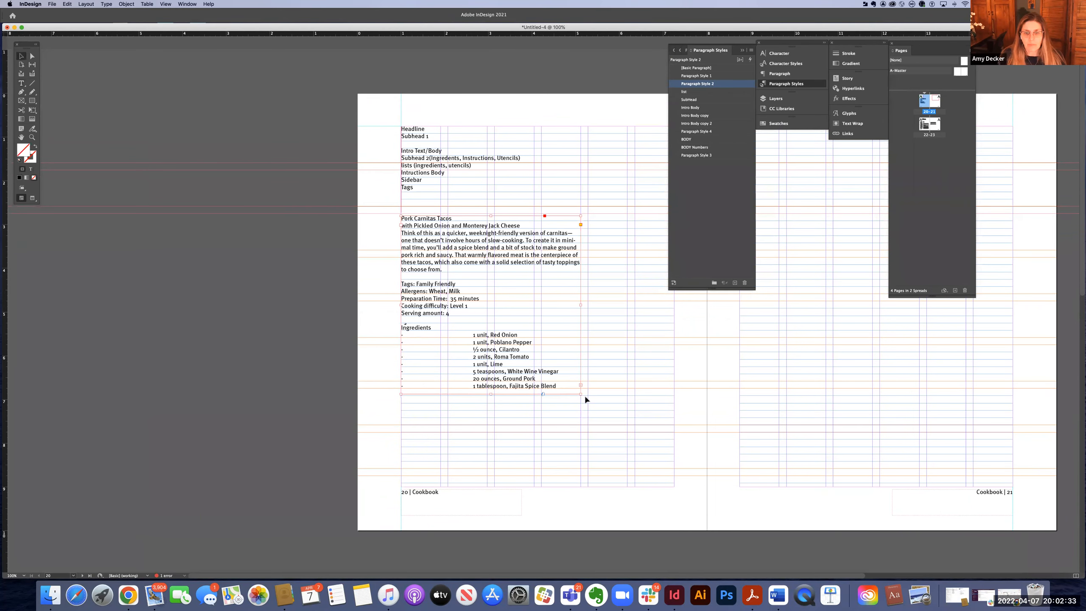
left_click_drag(582, 394, 534, 468)
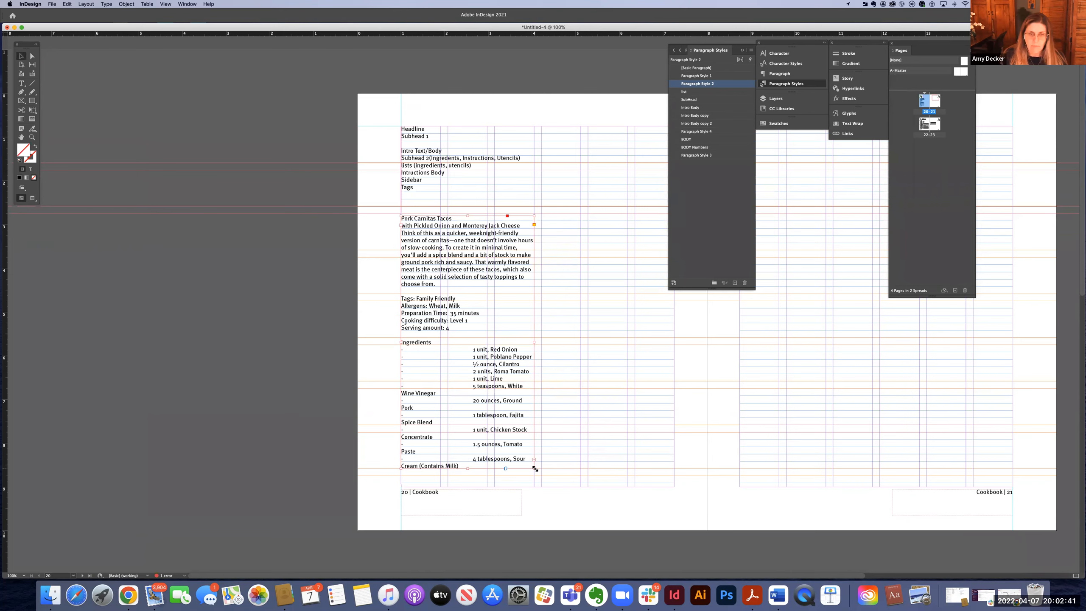
Insert a blank line between the "with Pickled Onion and Monterey Jack Cheese" line and the intro paragraph
key("super+equal")
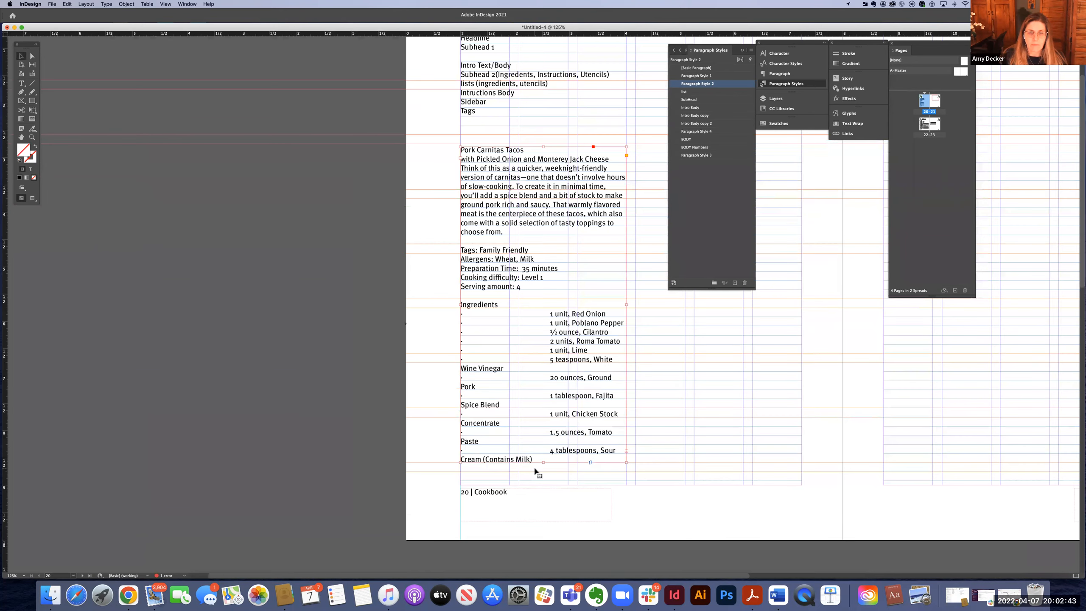
key("super+equal")
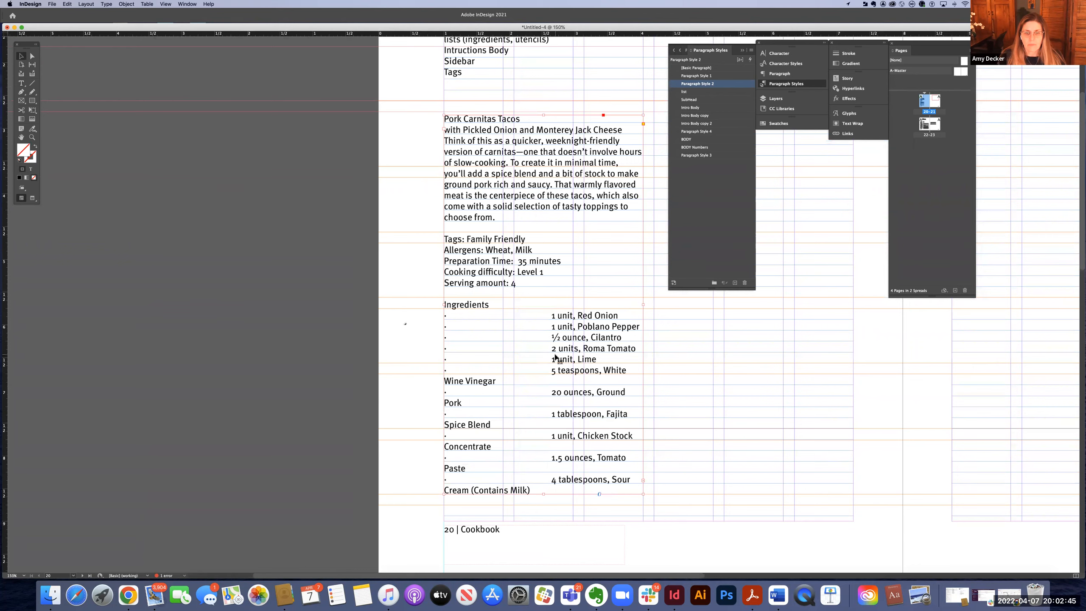
left_click_drag(558, 349, 432, 348)
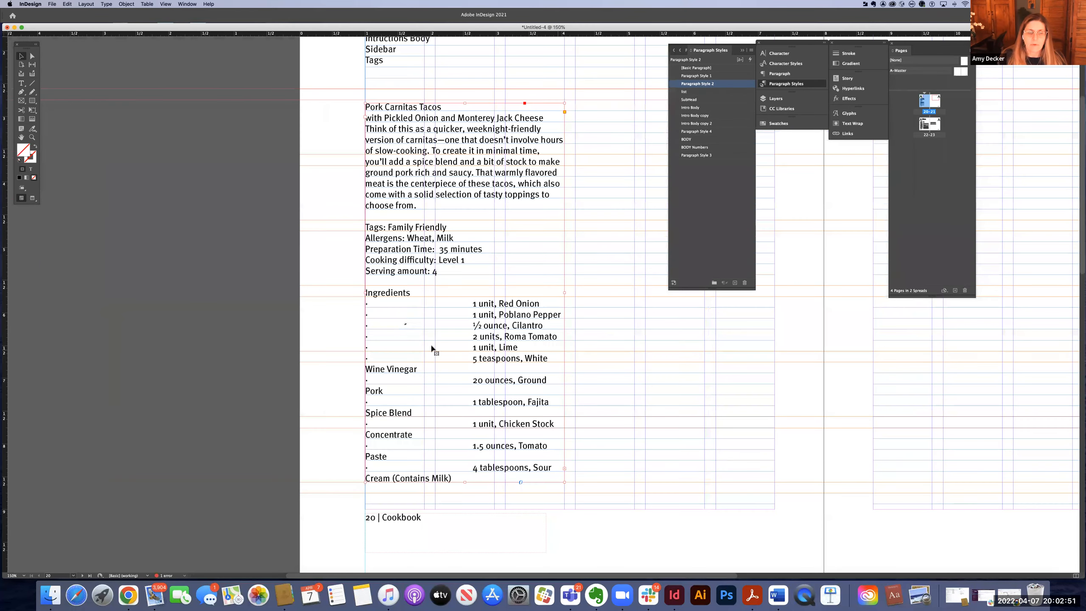
double_click(420, 235)
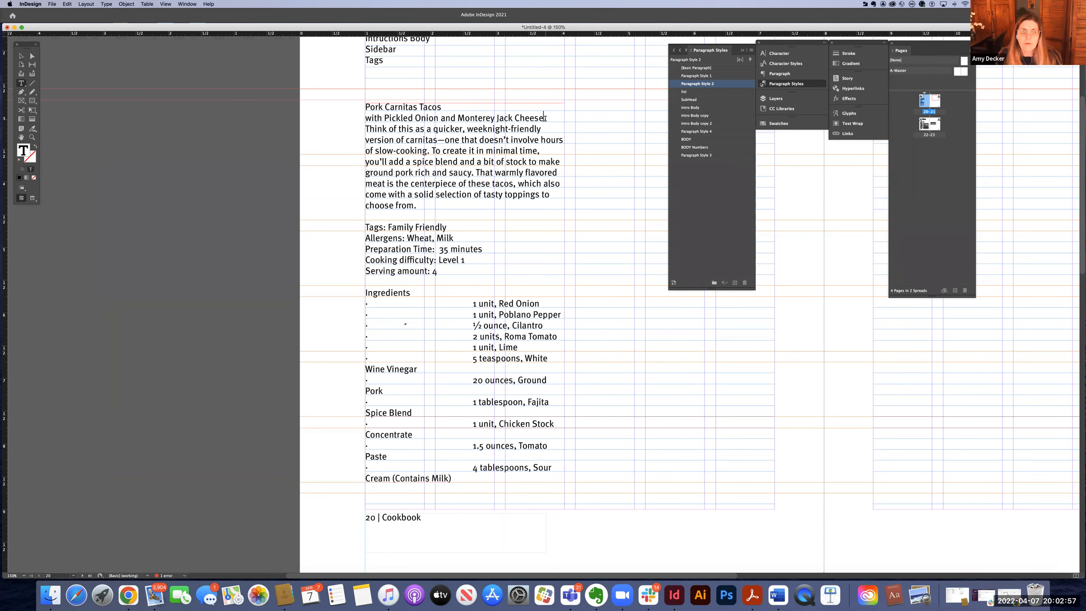
key("Return")
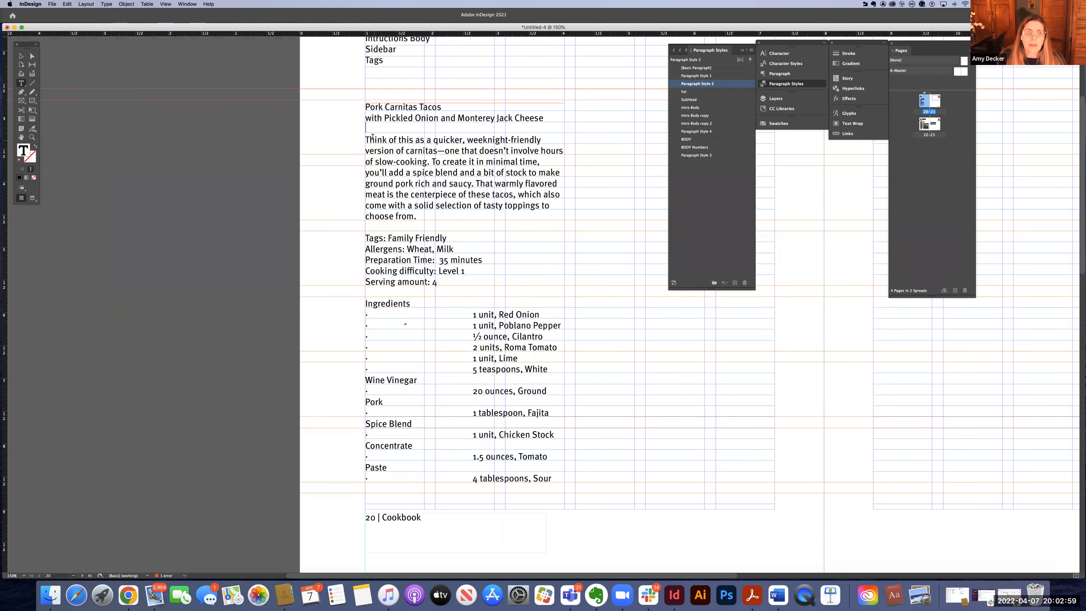
Start a new paragraph style from the recipe's intro paragraph and name it "Intro Body copy 5"
mouse_move(366, 140)
left_mouse_down()
mouse_move(516, 163)
mouse_move(541, 217)
left_mouse_up()
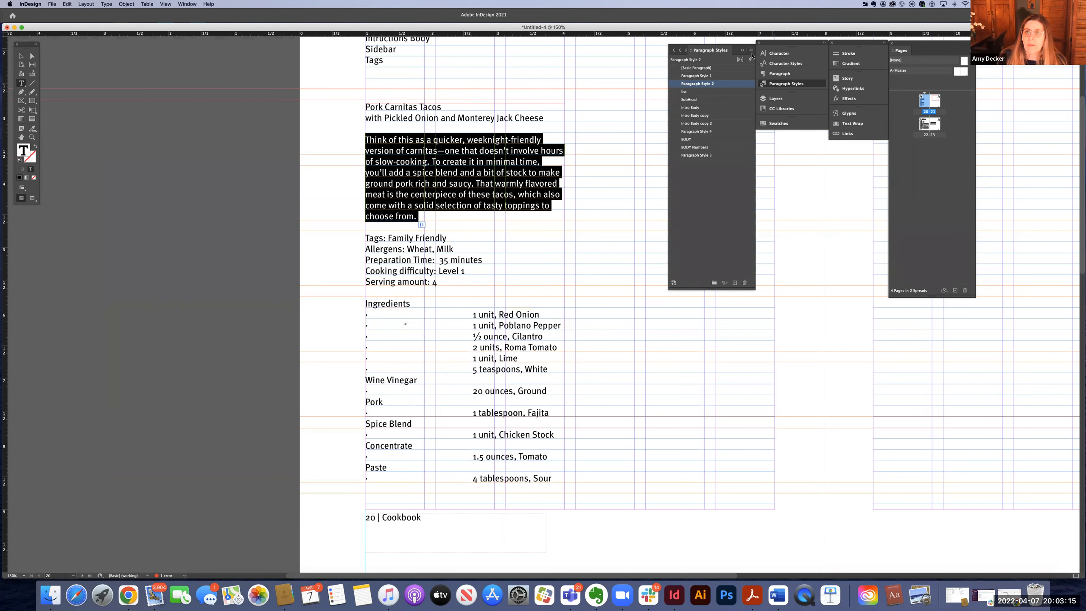
left_click(751, 52)
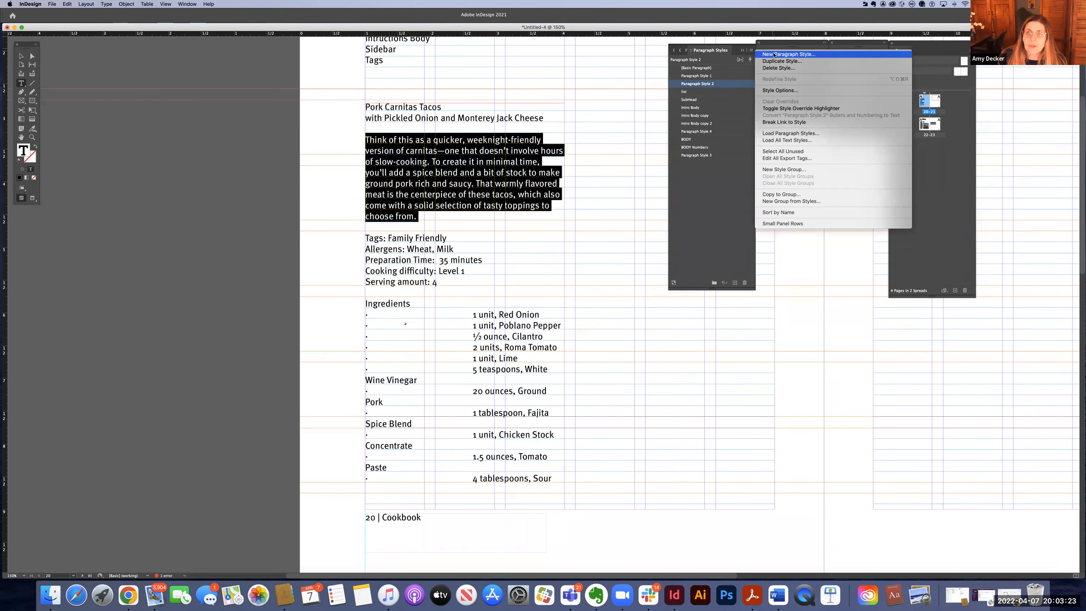
left_click(774, 55)
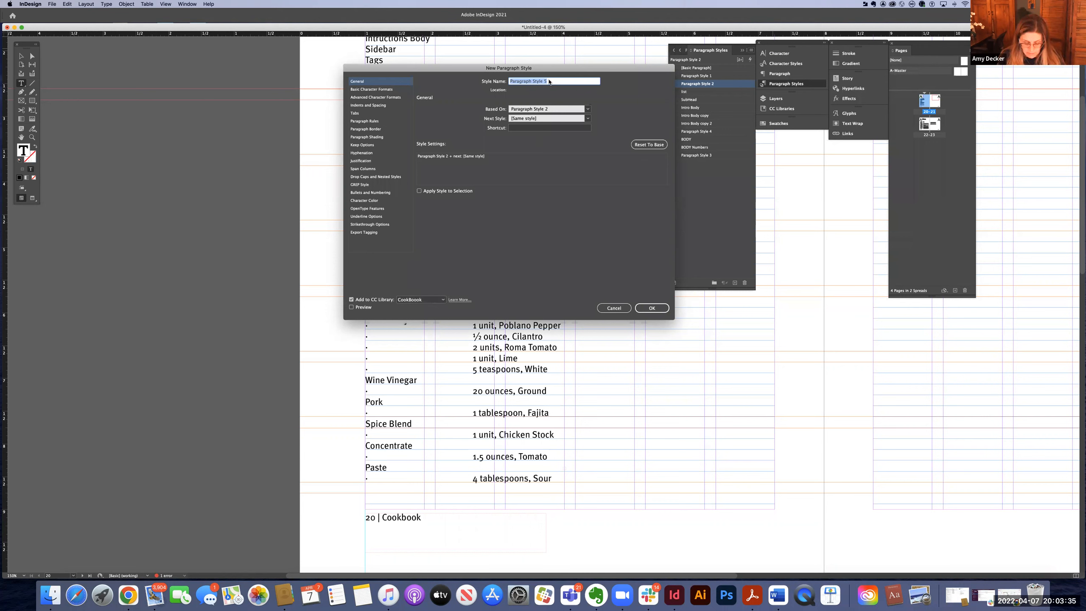
type("Intro Body copy")
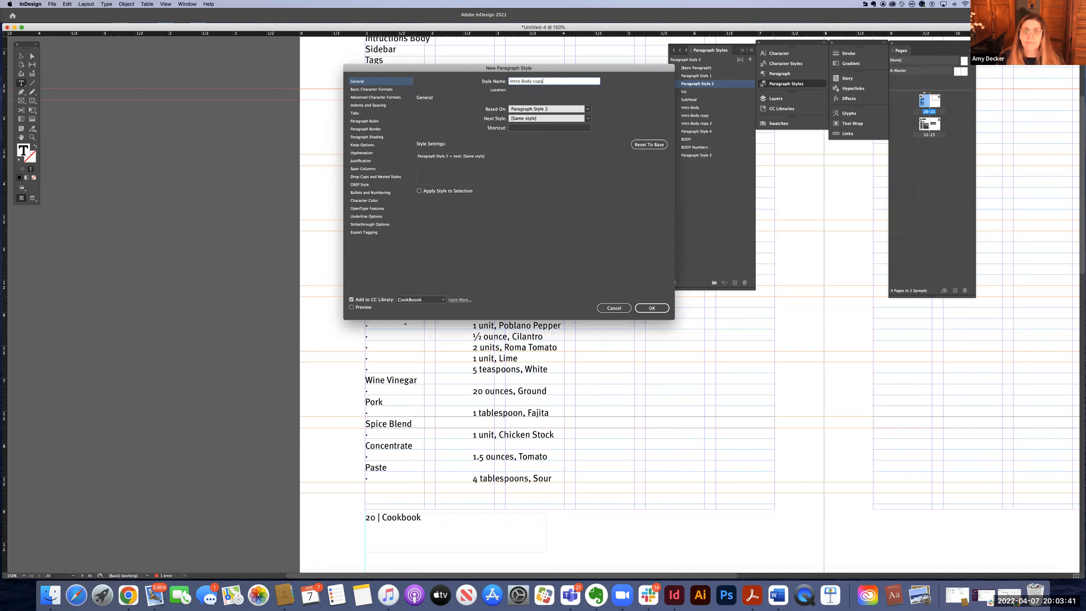
key("Return")
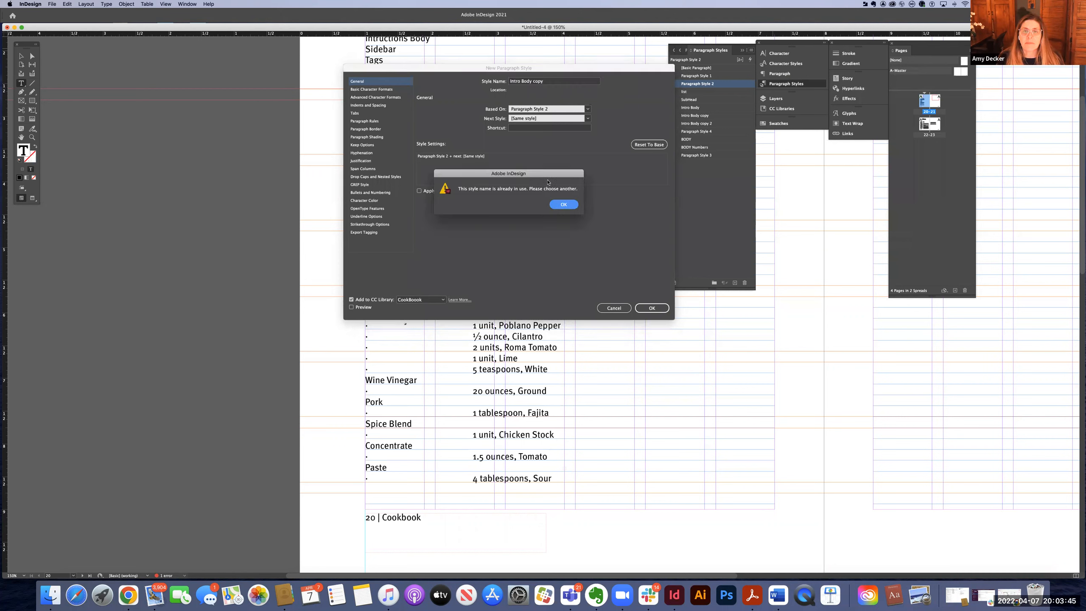
key("Return")
type("Intro Bo")
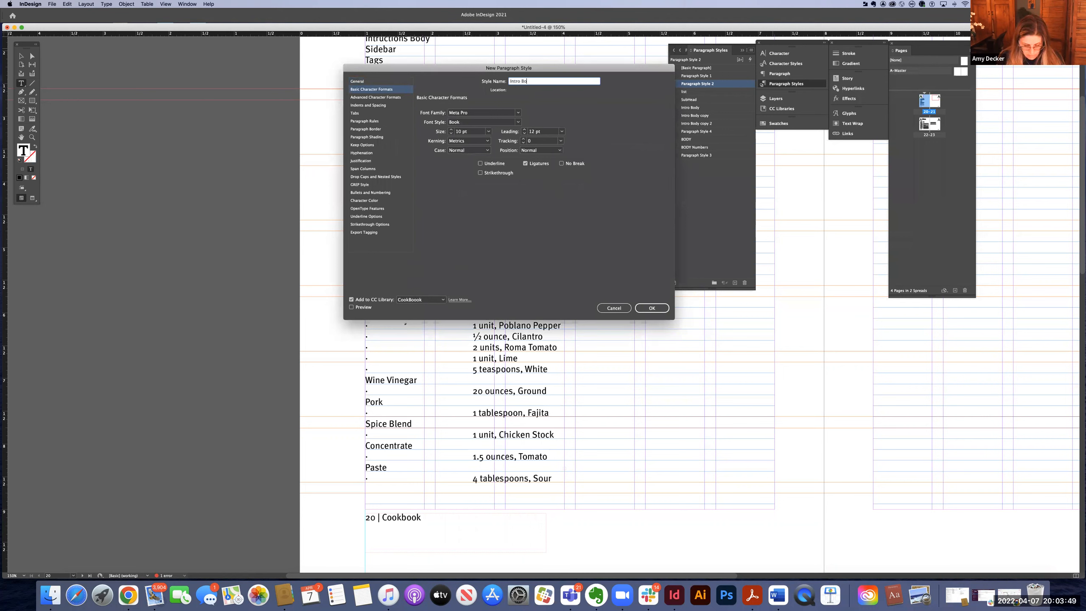
type("dy copy 2")
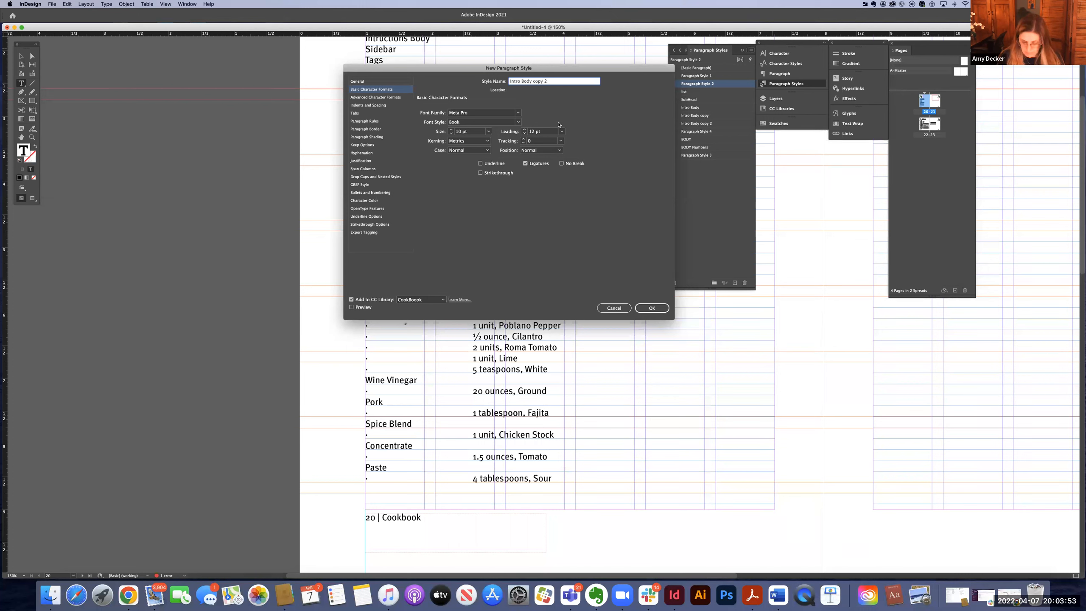
key("BackSpace")
type("5")
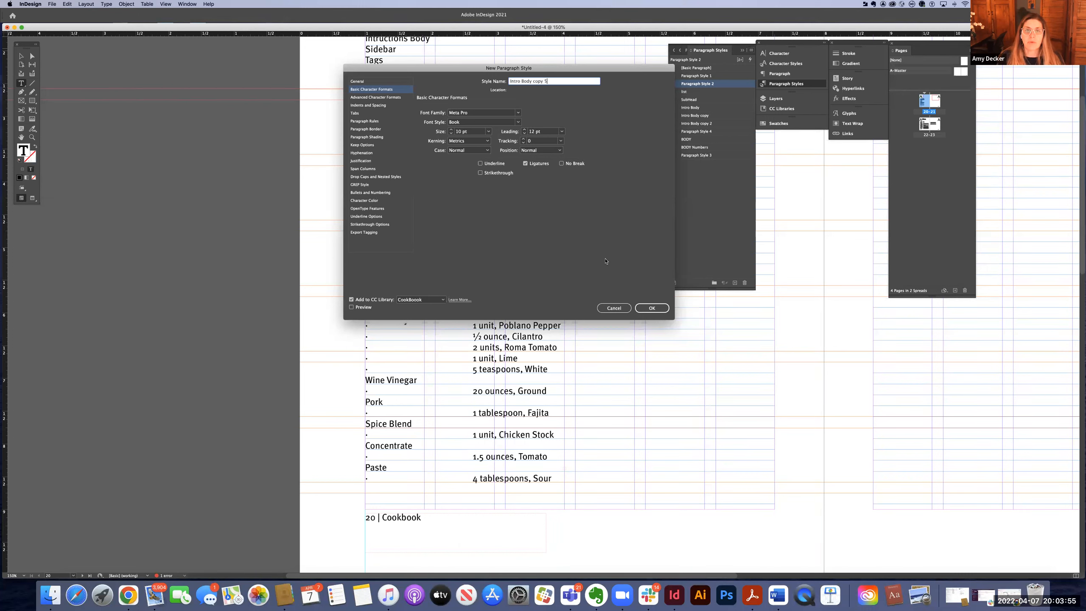
Review the new style's advanced and basic character formats and choose Meta Pro as its font family
left_click(390, 99)
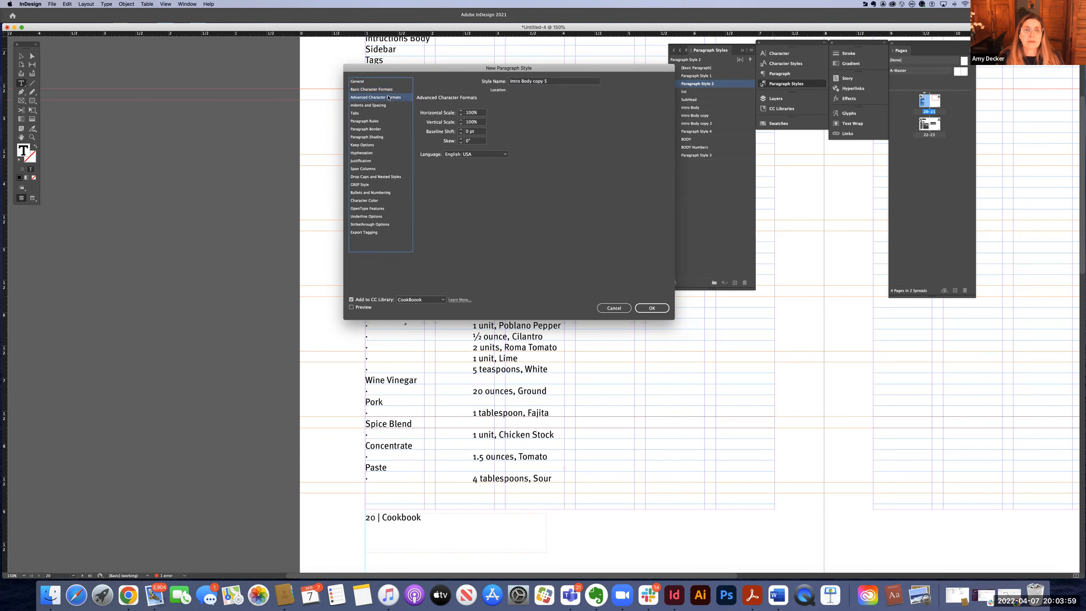
left_click(386, 90)
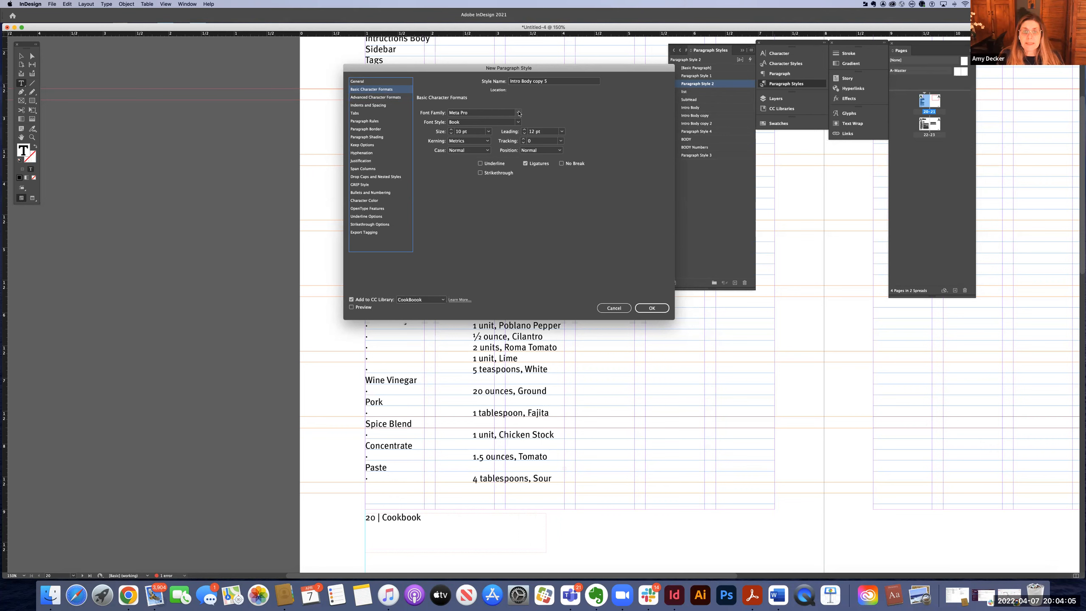
left_click(519, 113)
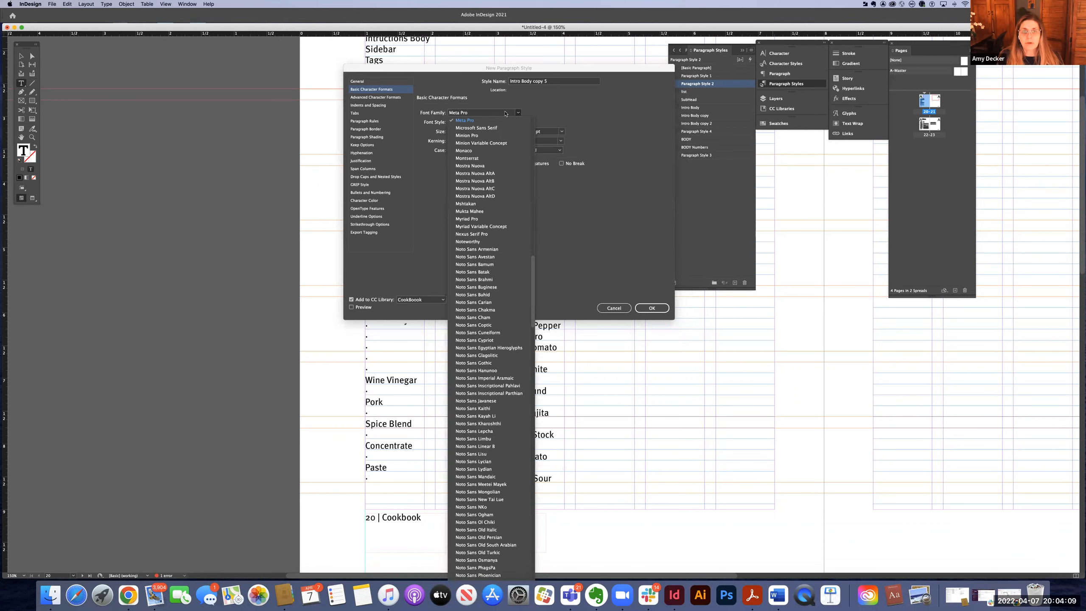
left_click(475, 122)
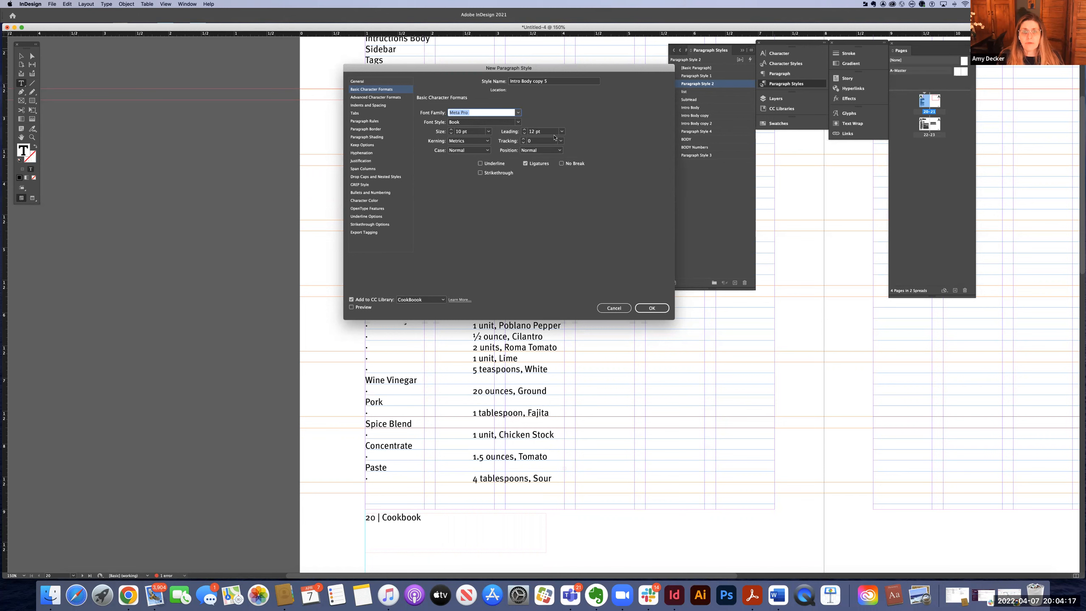
Set the new style's grid alignment to All Lines and create the style
left_click(379, 106)
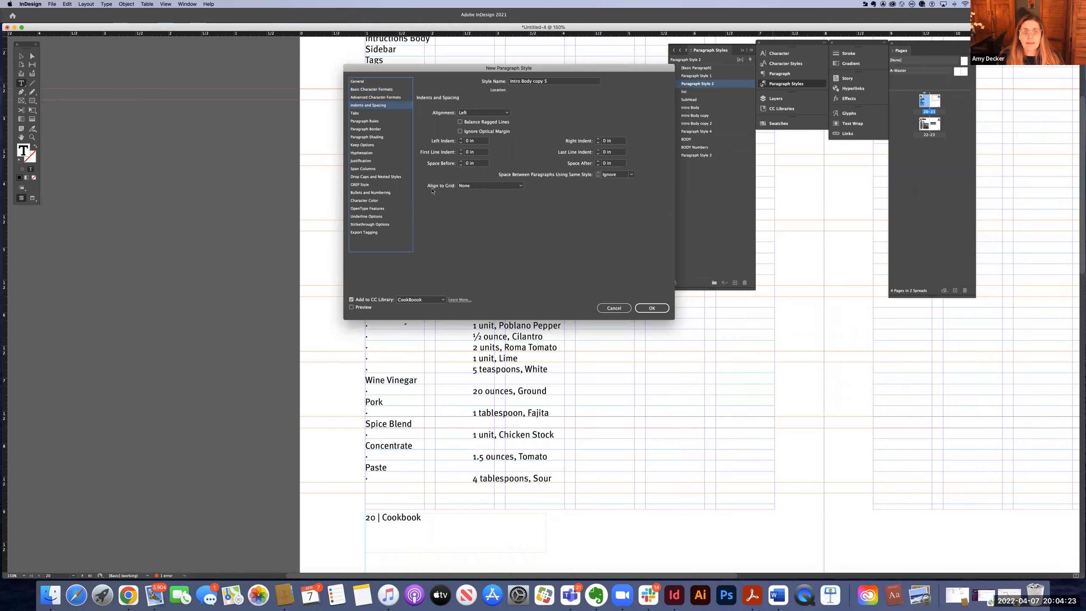
left_click(475, 187)
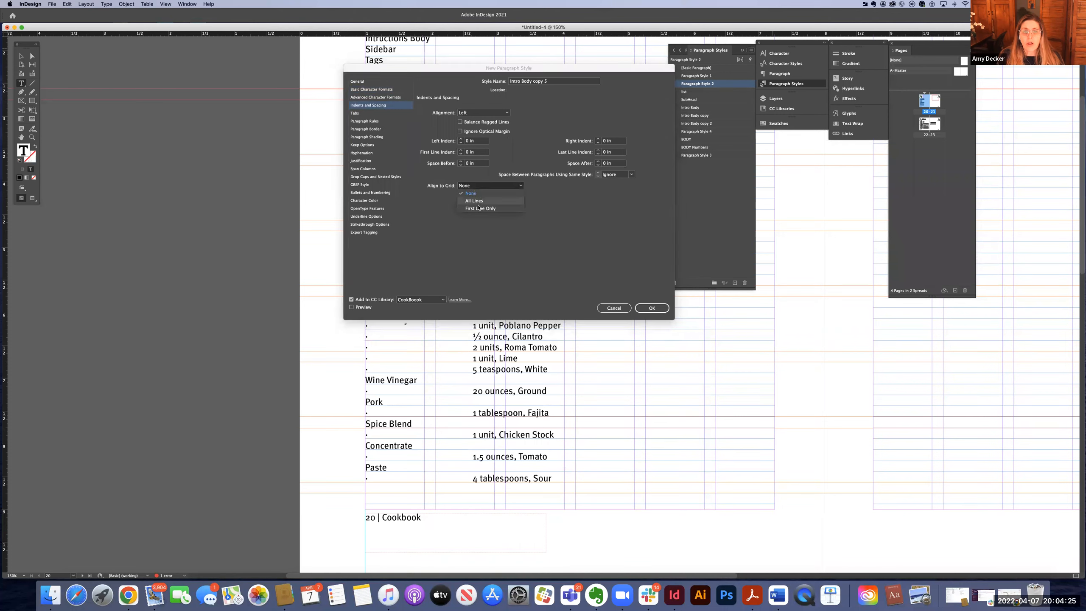
left_click(477, 203)
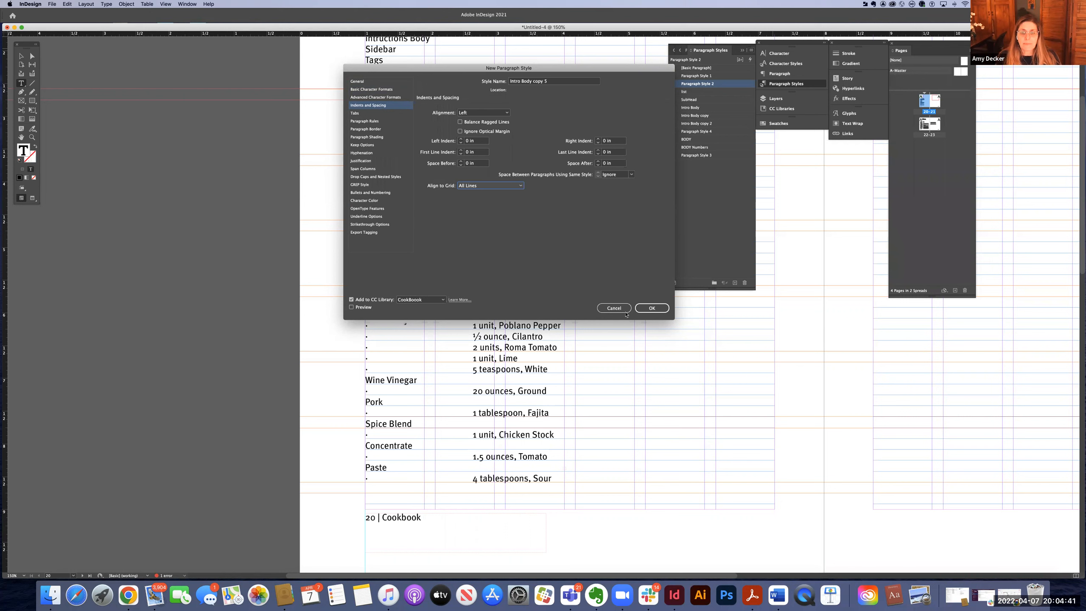
left_click(645, 311)
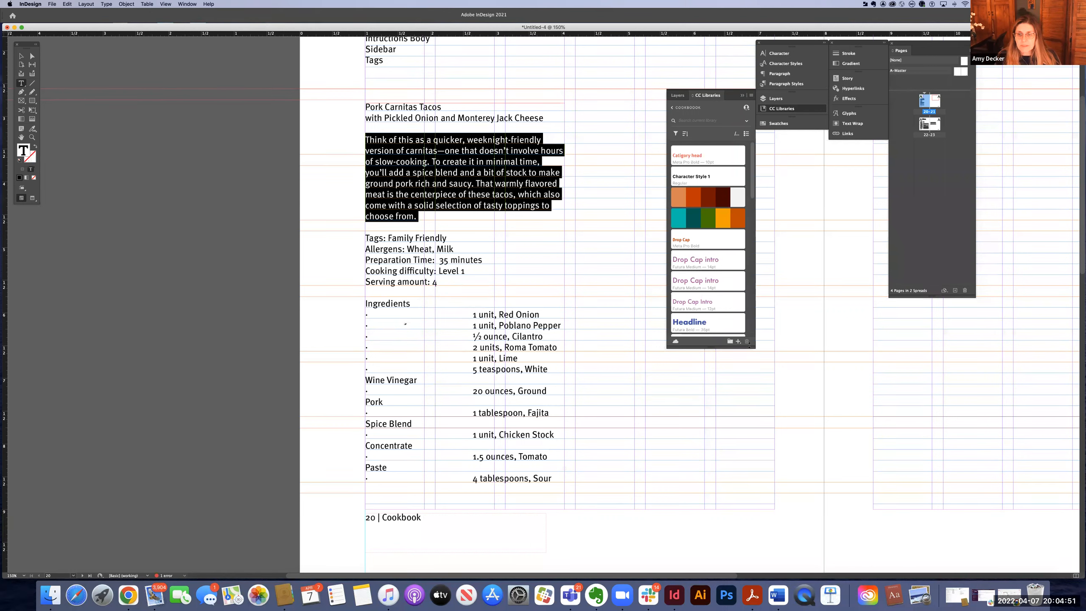
Lengthen the CC Libraries panel, browse the Cookbook library's styles, and apply "Intro Body copy 5" to the intro paragraph
left_click_drag(749, 357, 749, 501)
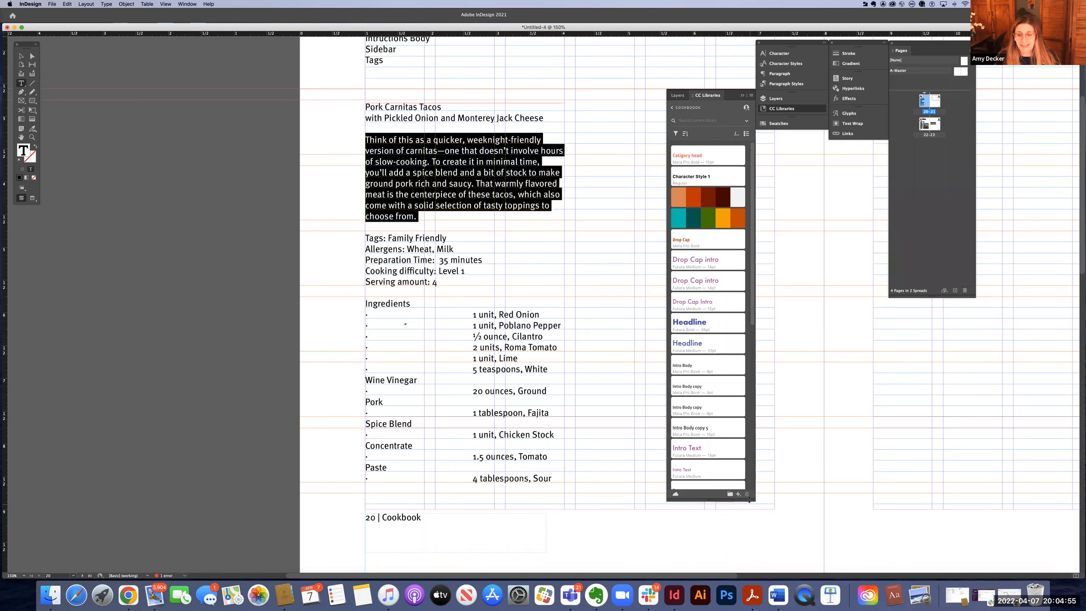
left_click_drag(750, 548, 750, 551)
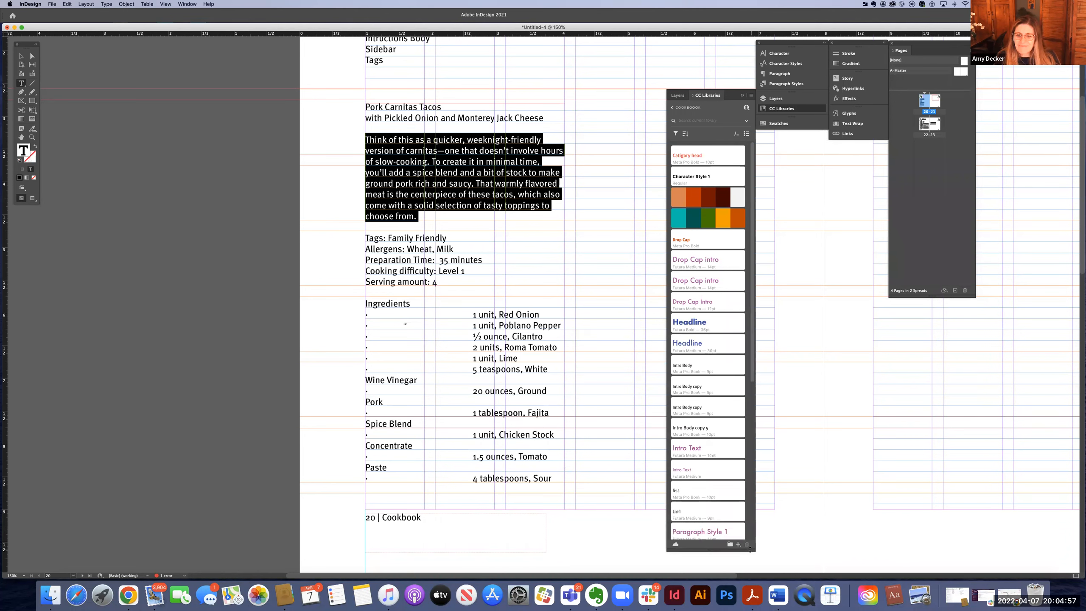
scroll(737, 532, "down", 10)
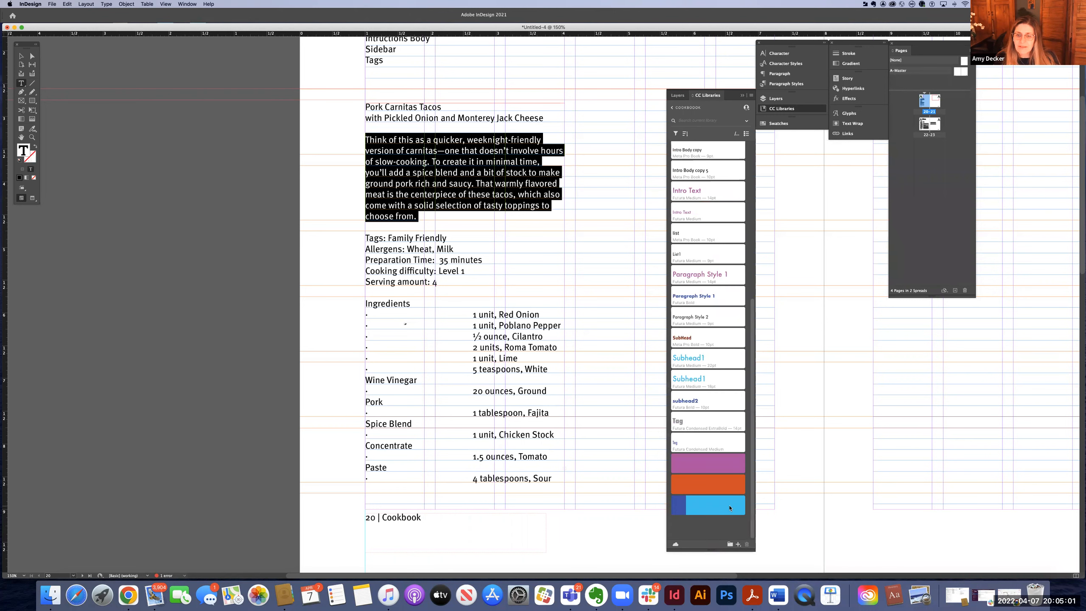
scroll(730, 508, "up", 5)
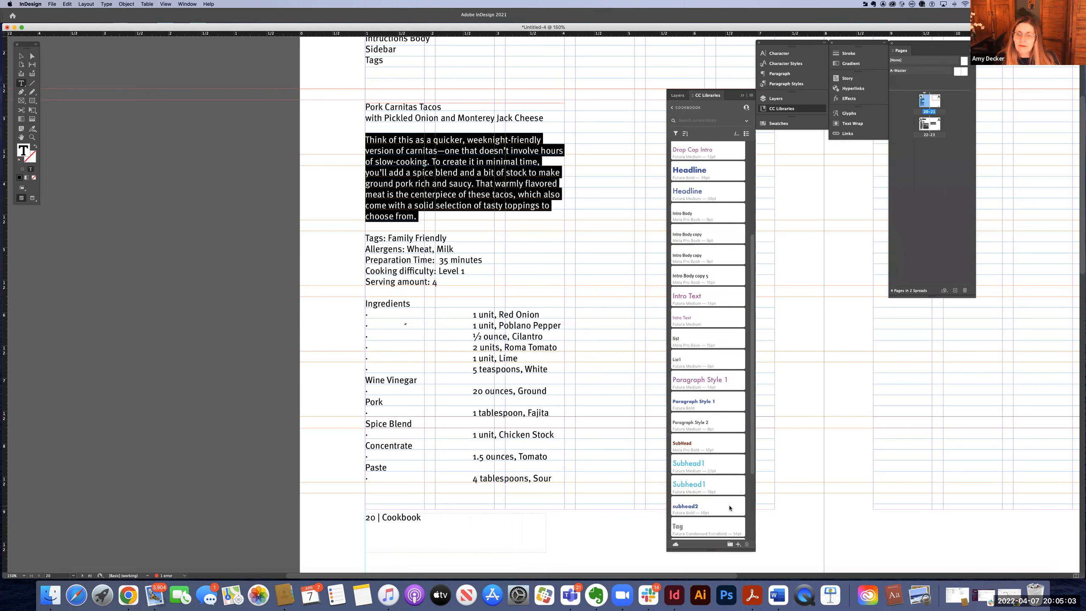
left_click(683, 271)
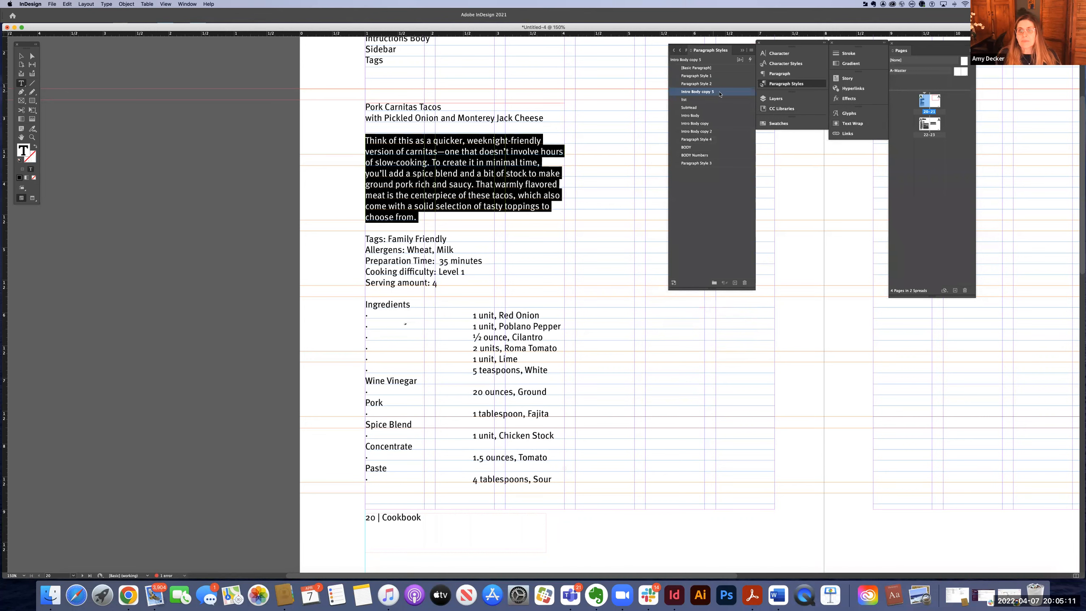
Select the intro paragraph's first letter and start a new character style named "Drop Cap Night"
left_click(497, 170)
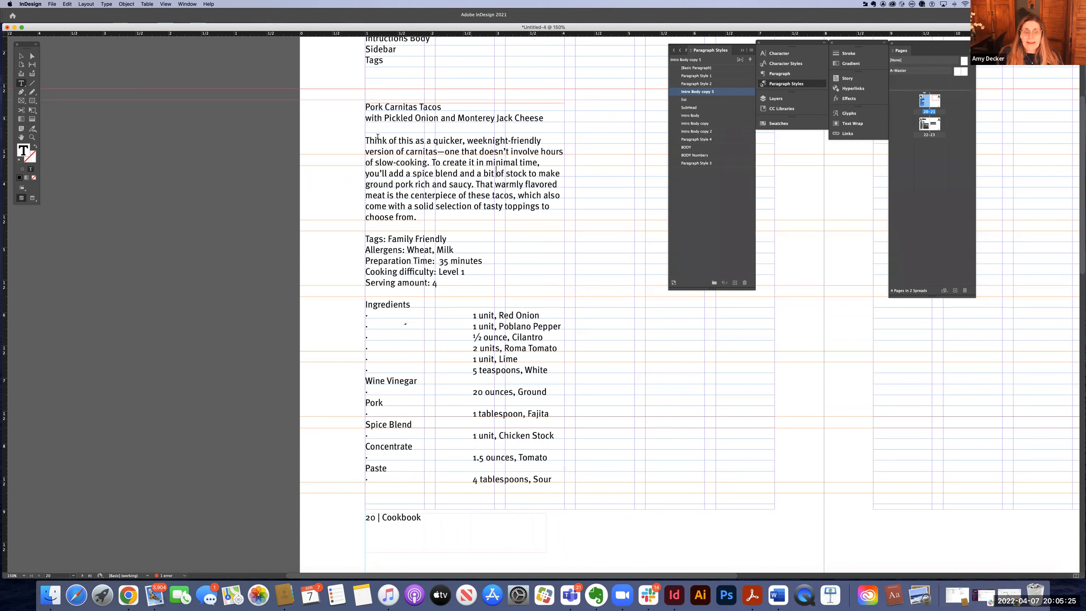
left_click_drag(366, 140, 371, 141)
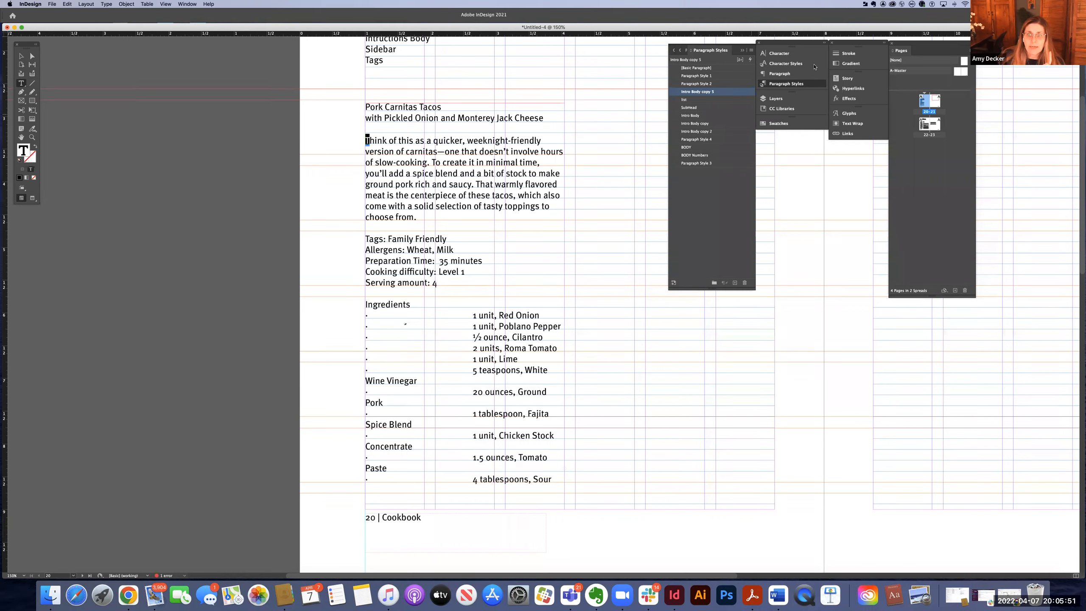
left_click(789, 64)
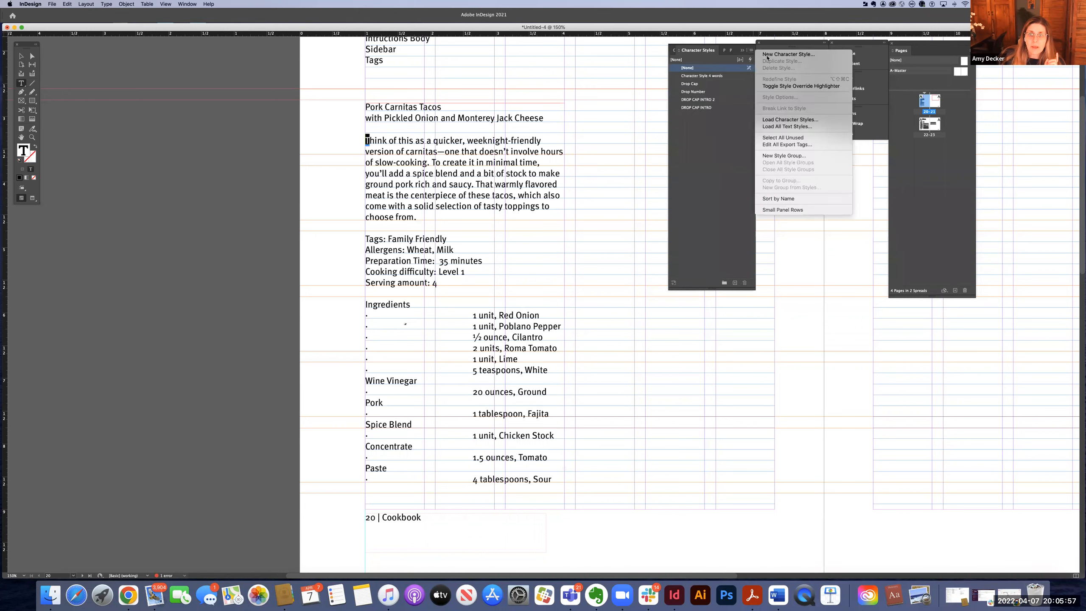
left_click(770, 57)
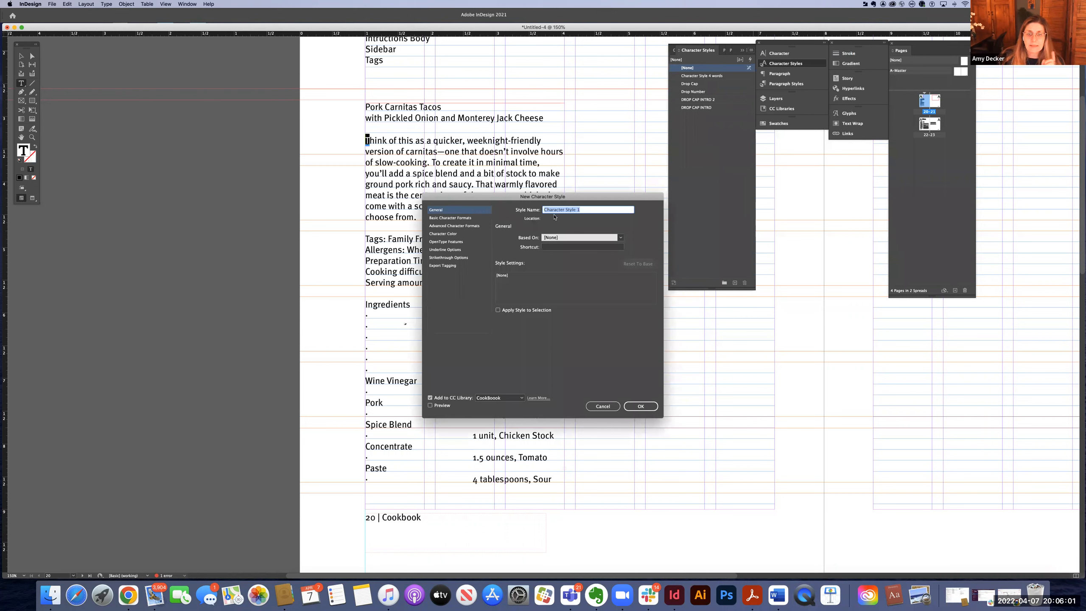
type("Drop Cap")
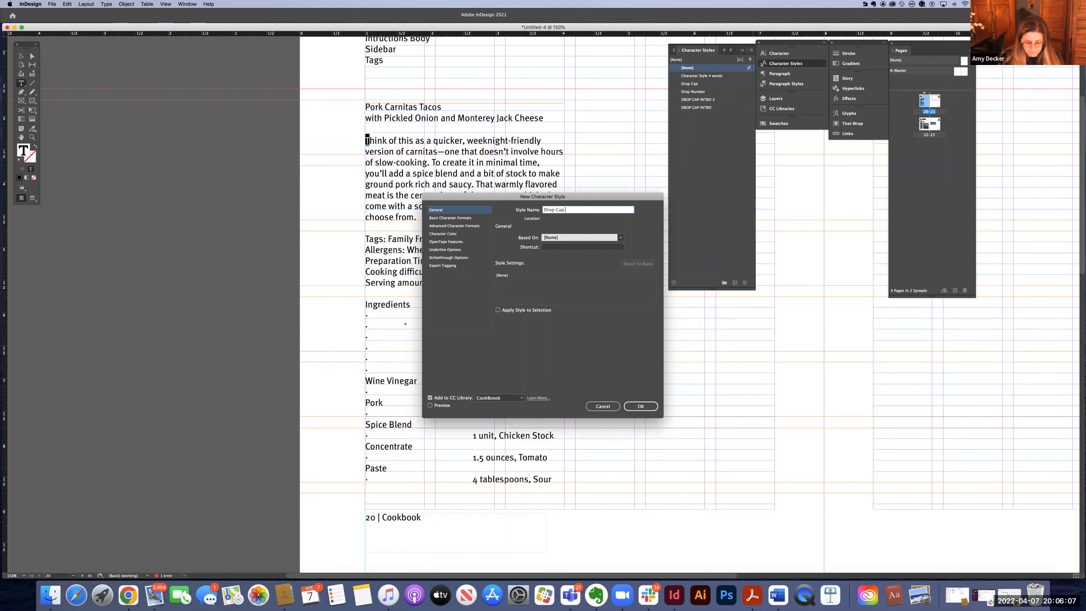
type("Night")
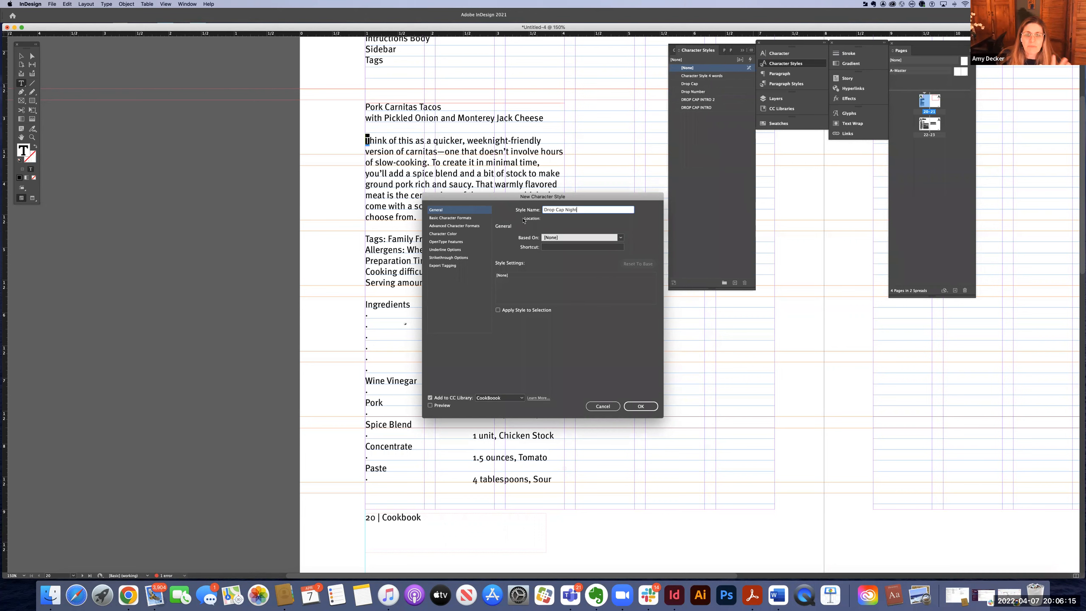
Set the new character style's font family to Meta Pro and its font style to Bold
left_click(454, 219)
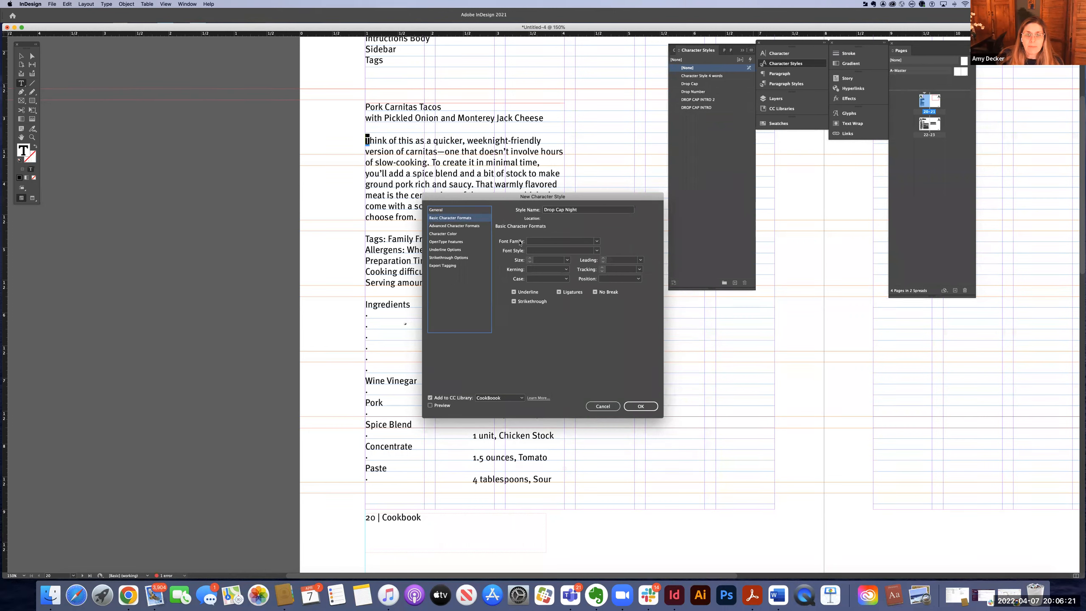
left_click(586, 243)
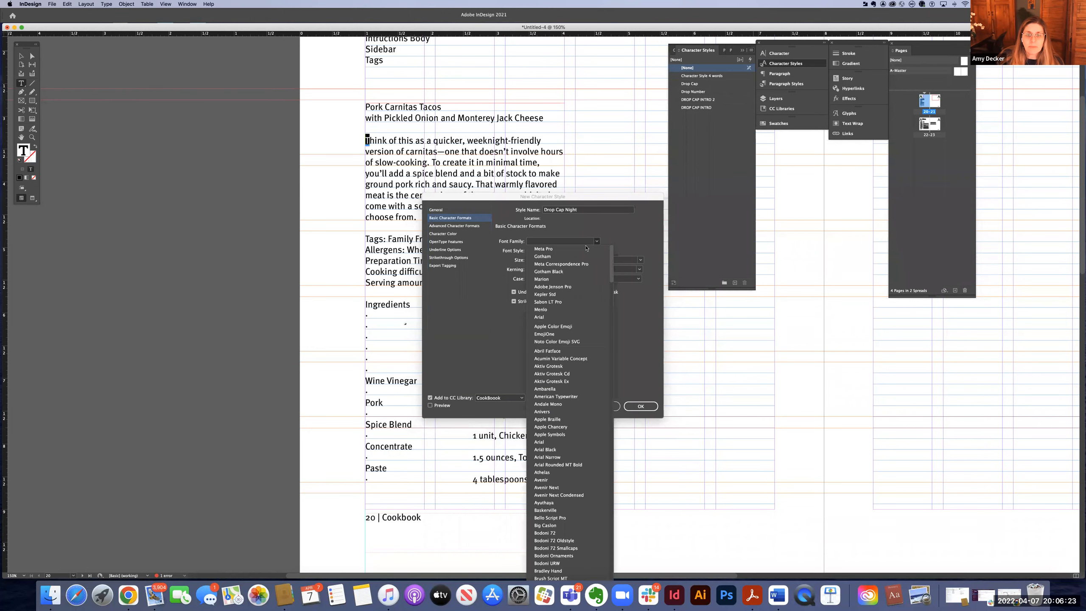
left_click(574, 251)
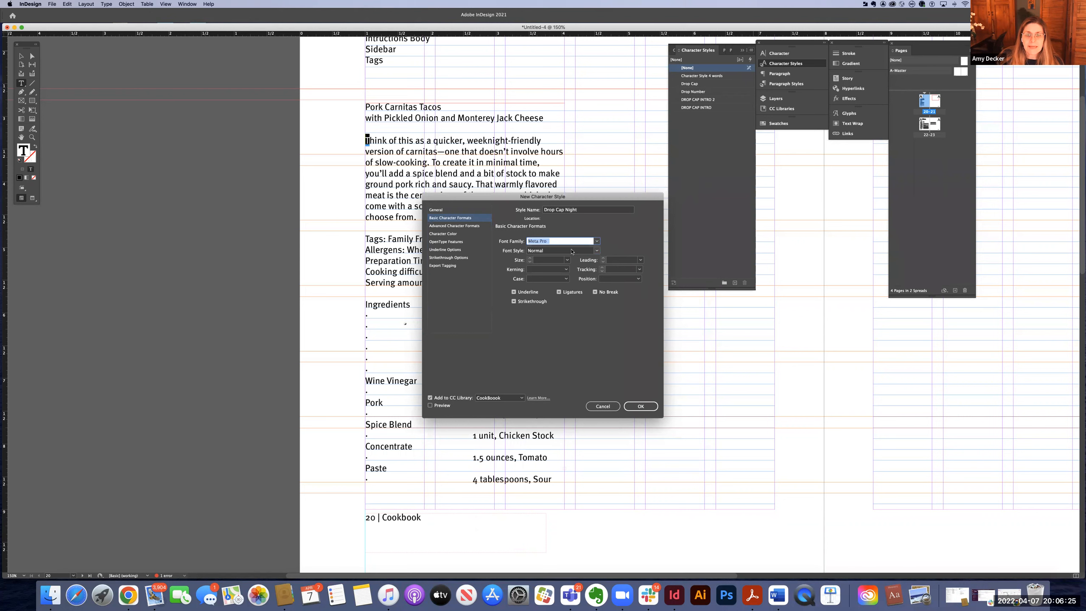
left_click(596, 252)
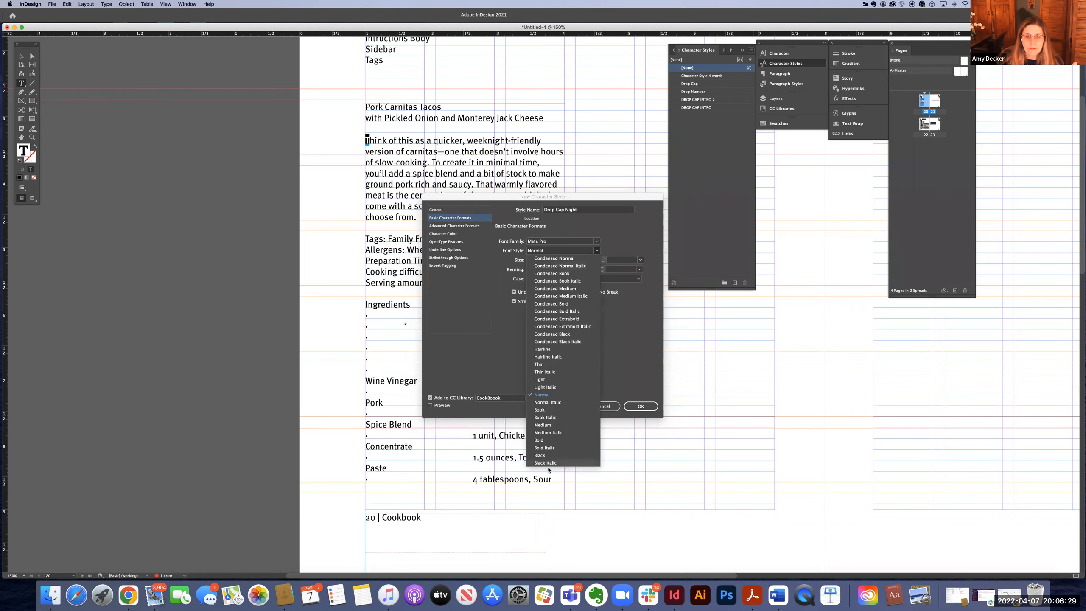
left_click(539, 441)
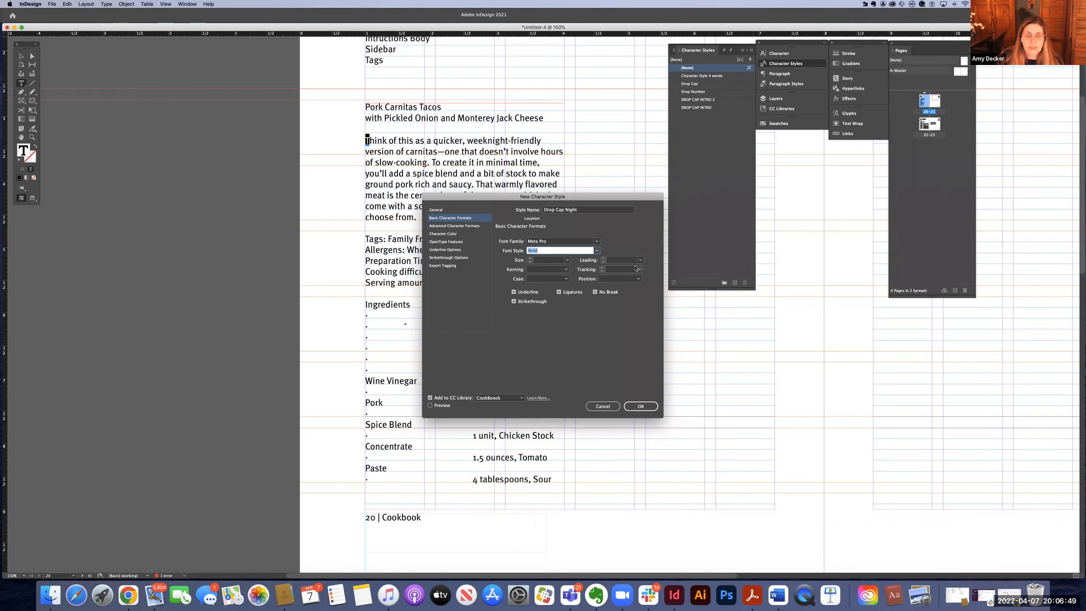
Give the character style the dark red R=160 swatch as its character color and create the style
left_click(475, 227)
left_click(459, 234)
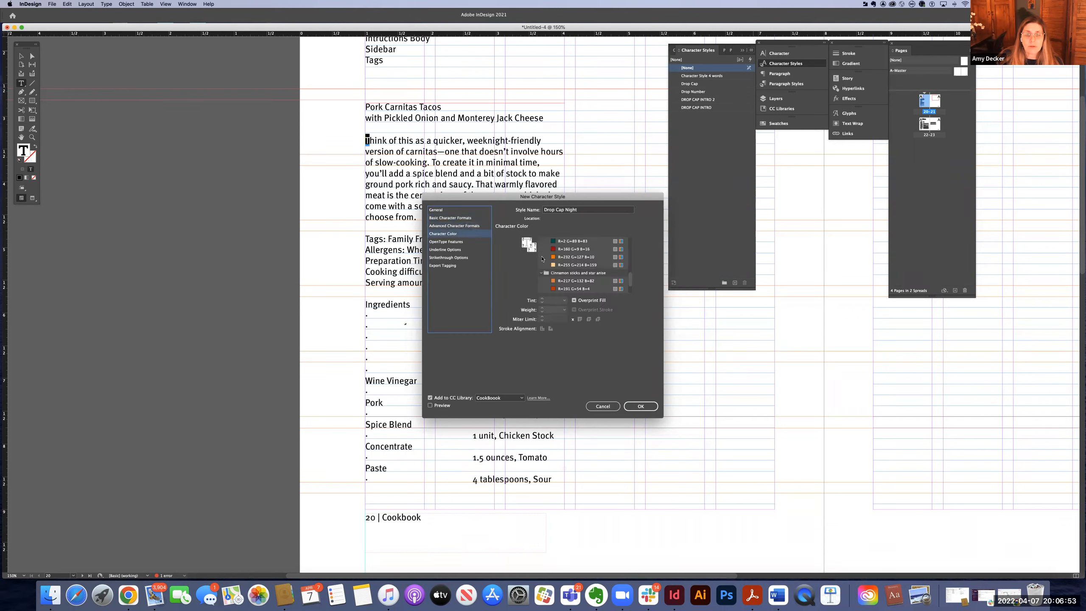
left_click(562, 250)
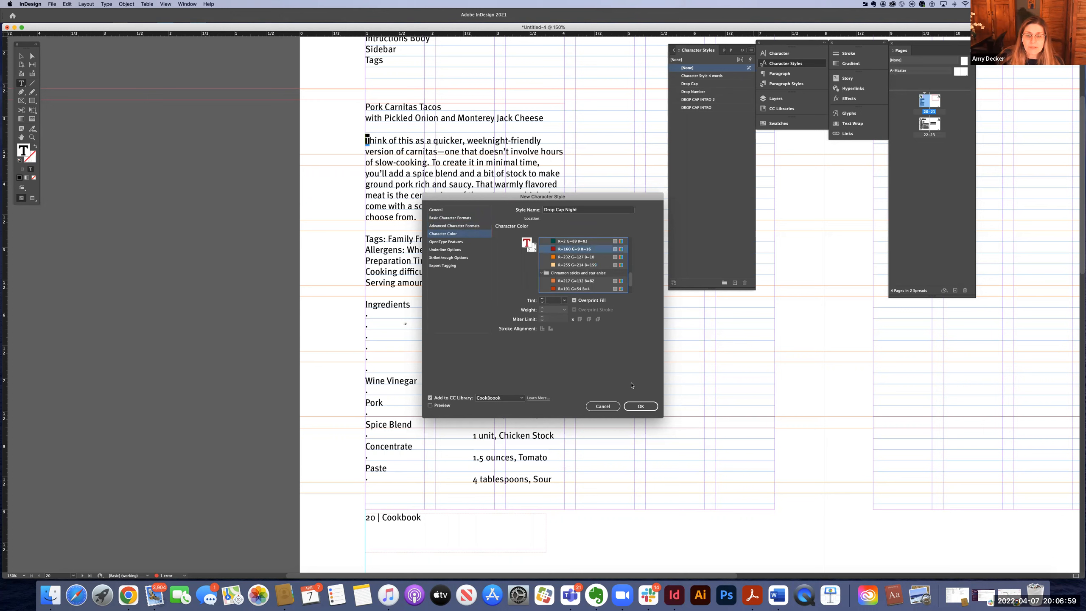
left_click(641, 407)
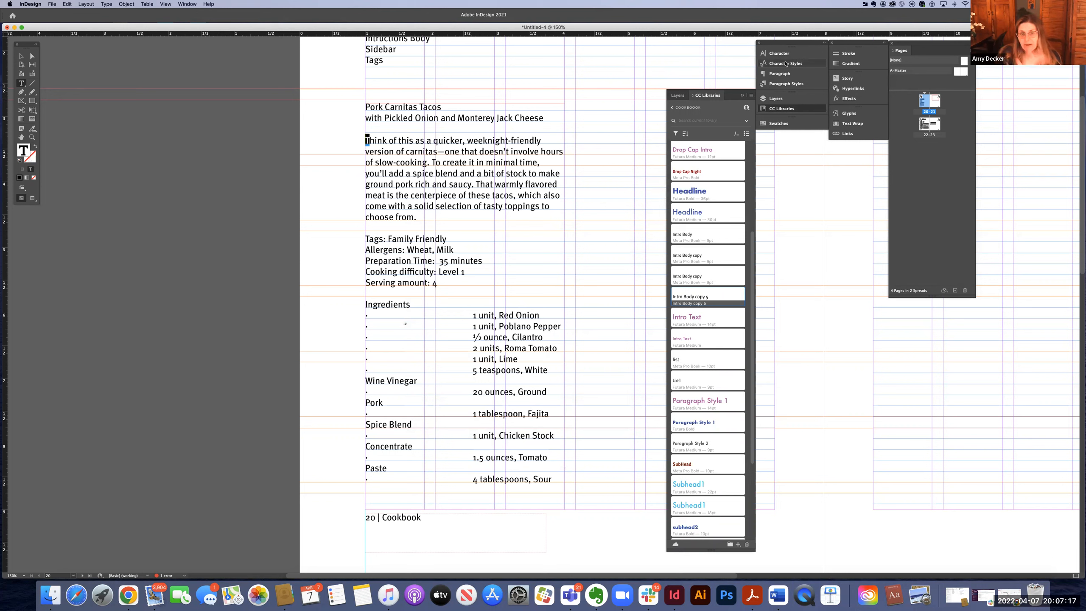
Edit "Intro Body copy 5" to have a drop cap three lines high and one character long, using the "Drop Cap Night" character style
left_click(789, 84)
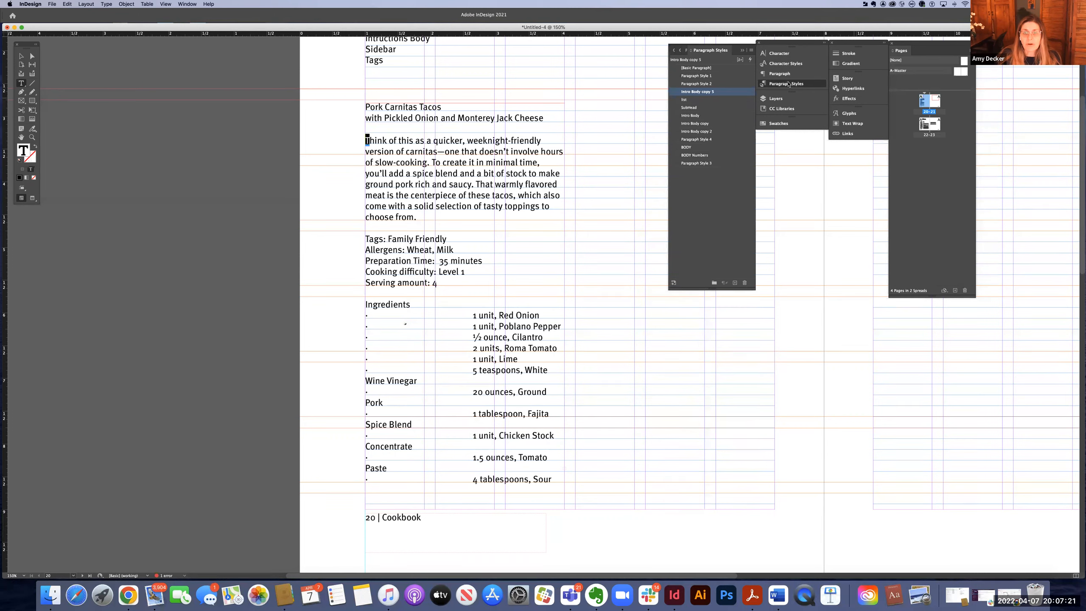
double_click(695, 92)
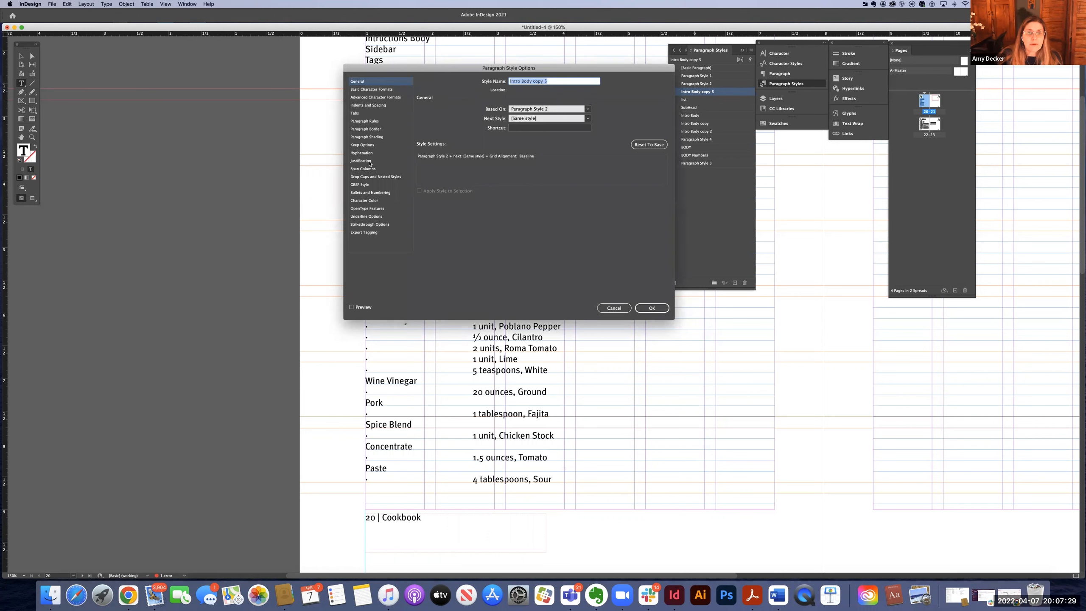
left_click(365, 177)
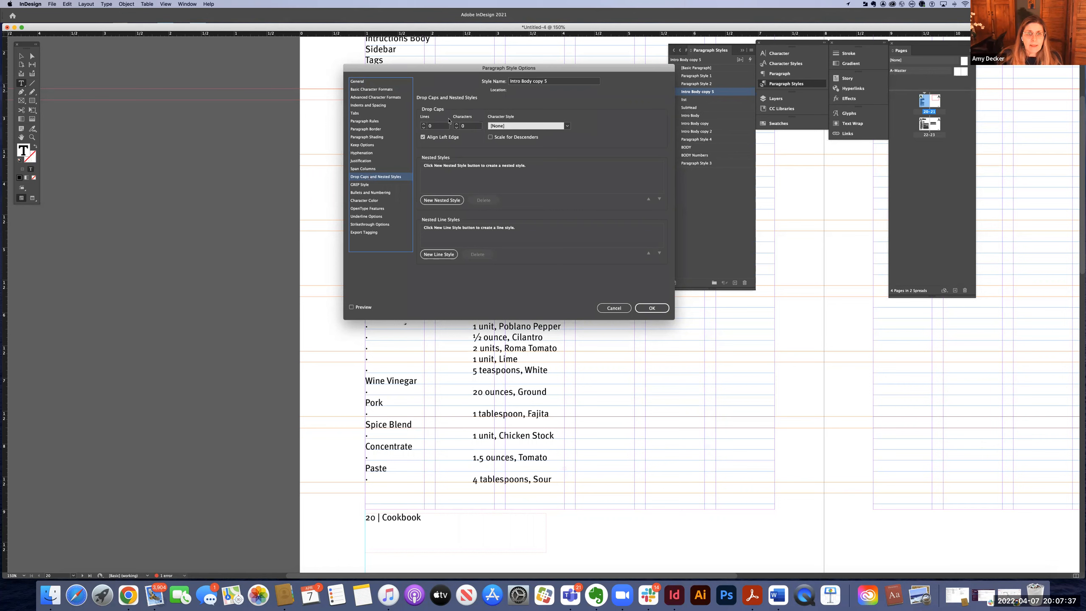
left_click_drag(424, 72, 399, 168)
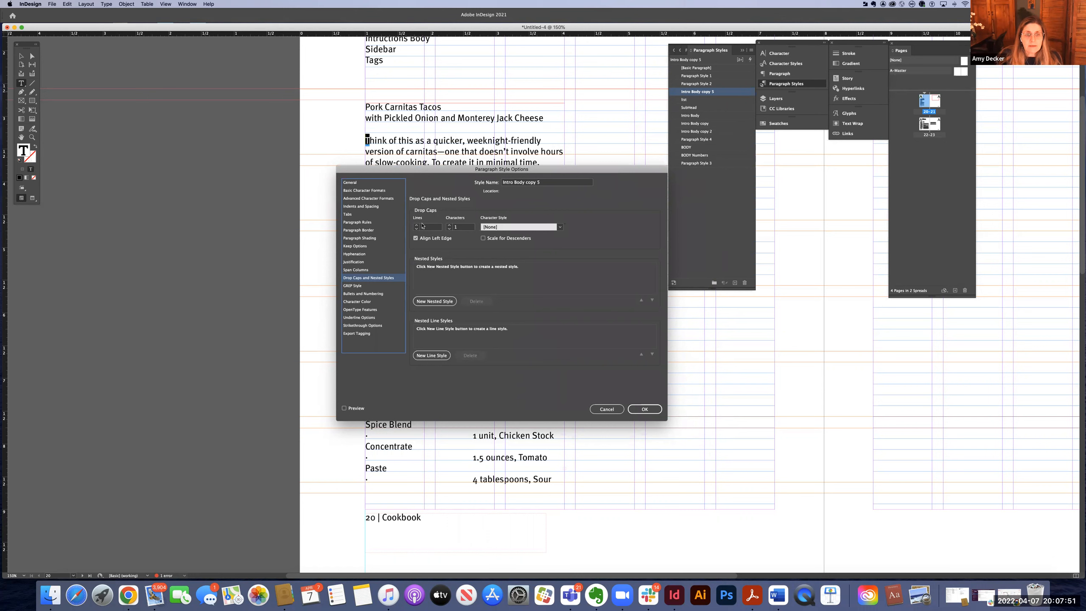
left_click(499, 228)
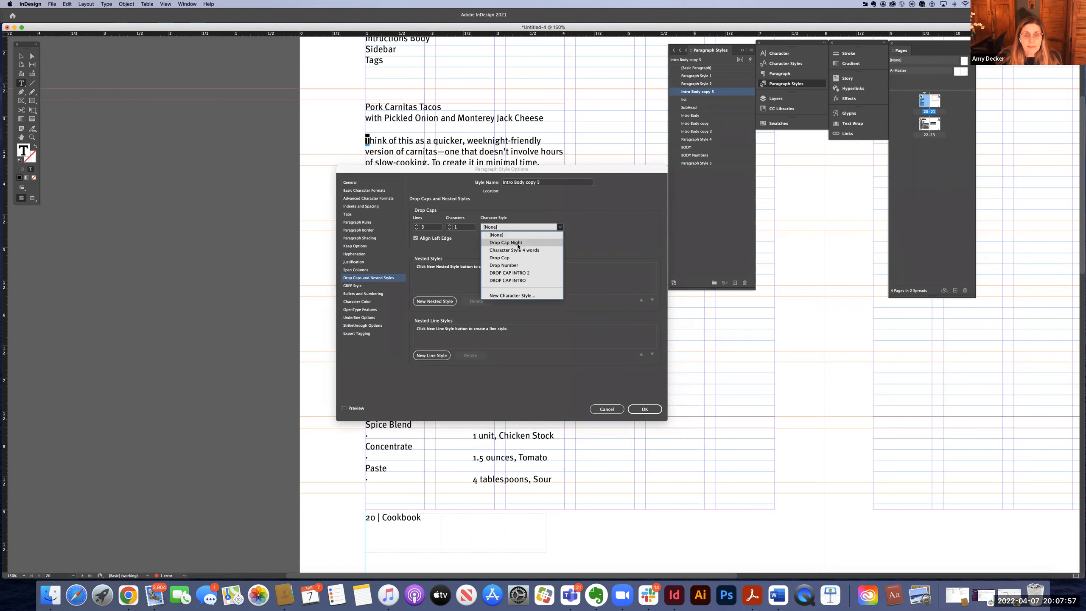
left_click(518, 243)
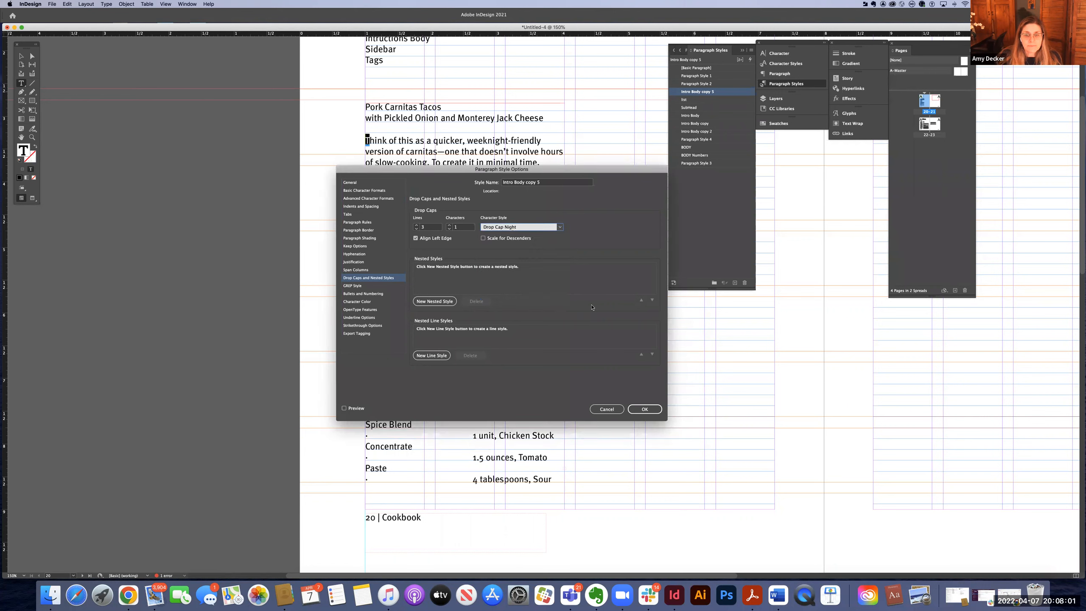
left_click(655, 410)
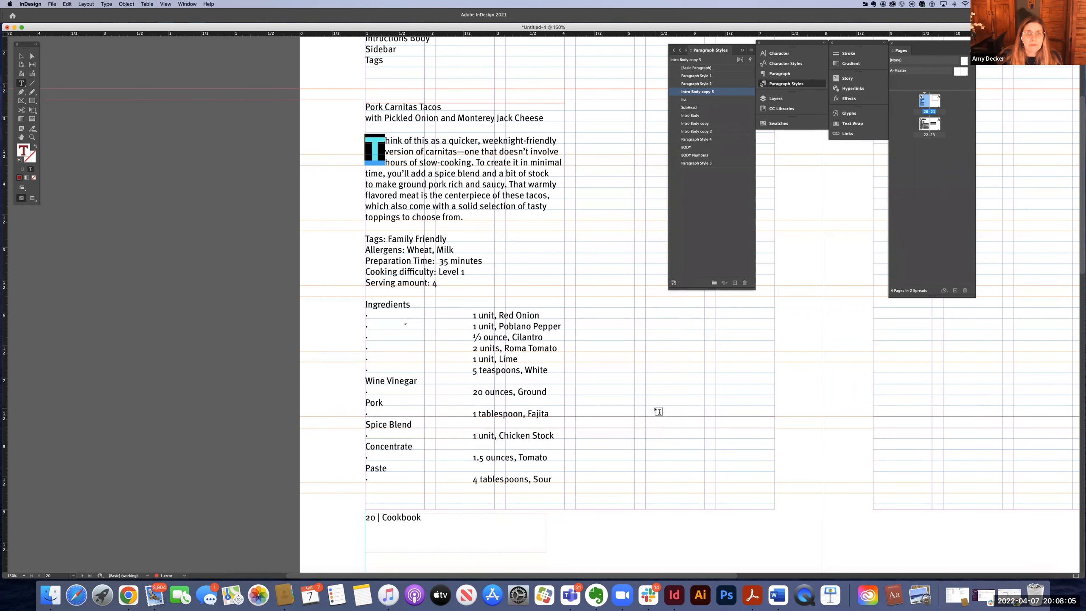
left_click(543, 215)
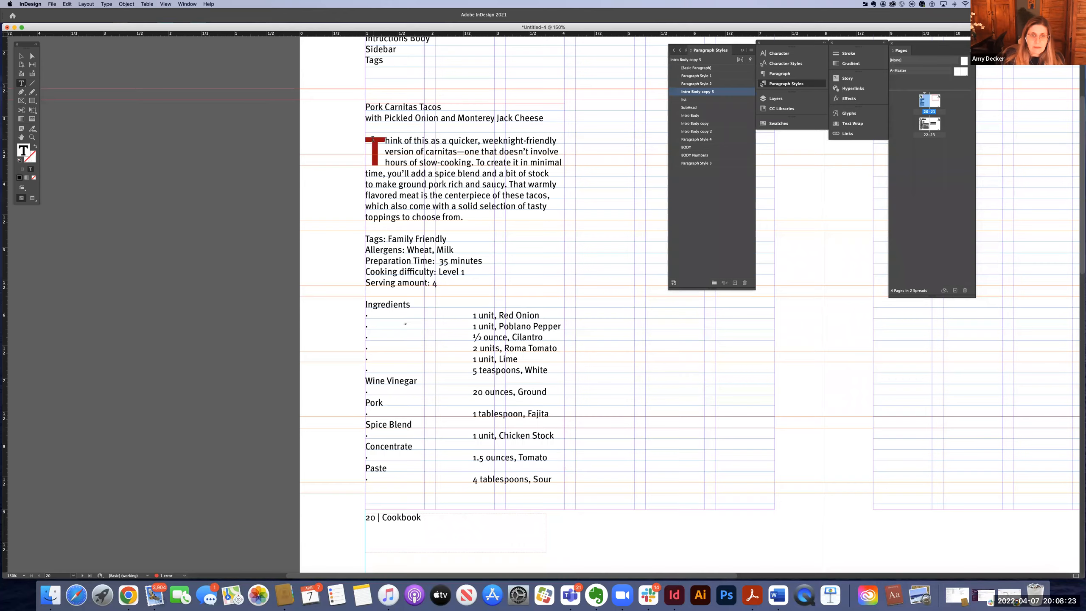
Set the kerning between the red drop cap T and the following "h" to 20
key("super+equal")
key("super+equal")
key("super+equal")
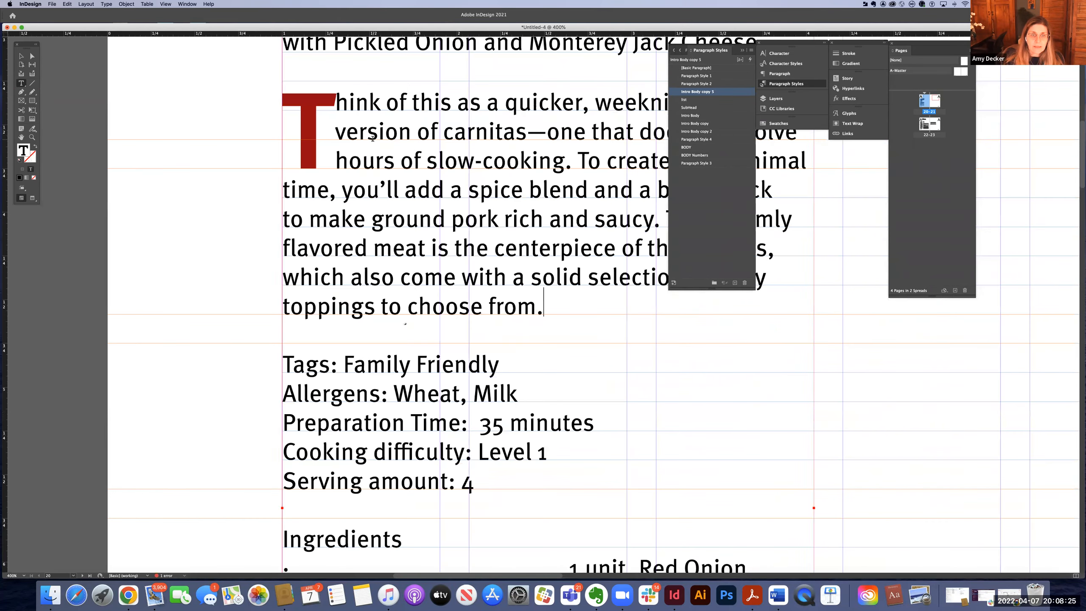
key("super+equal")
key("super+equal")
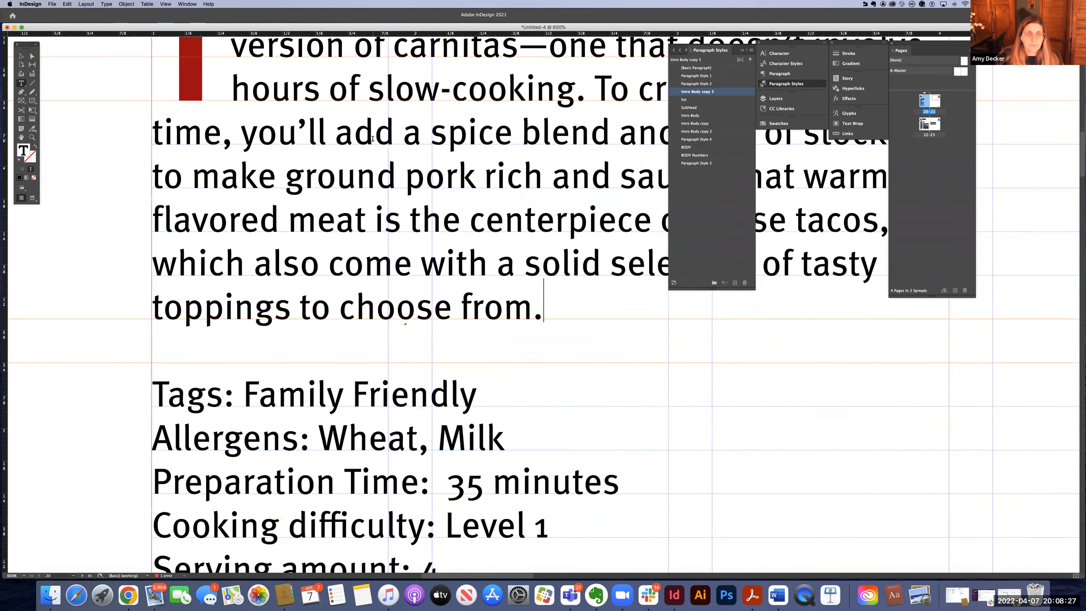
left_click(22, 57)
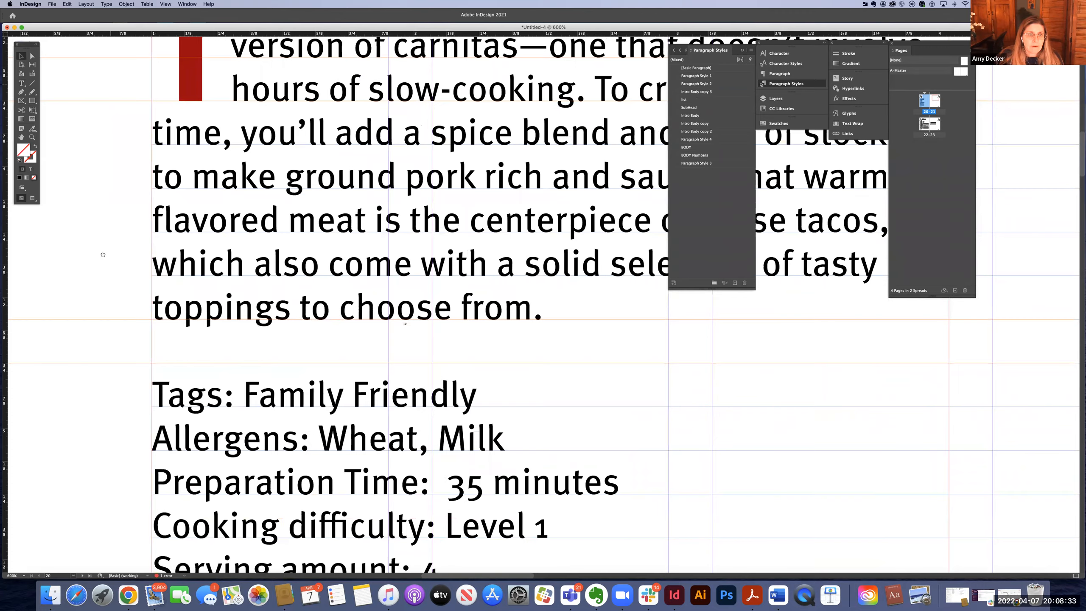
scroll(102, 242, "up", 5)
left_click_drag(104, 259, 104, 265)
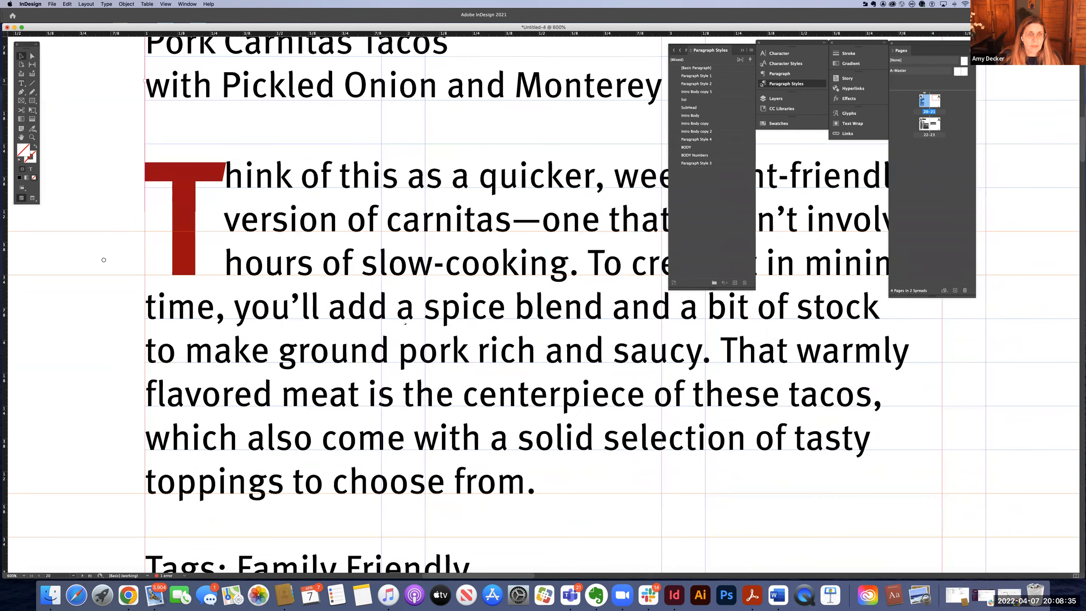
left_click(20, 83)
left_click(225, 176)
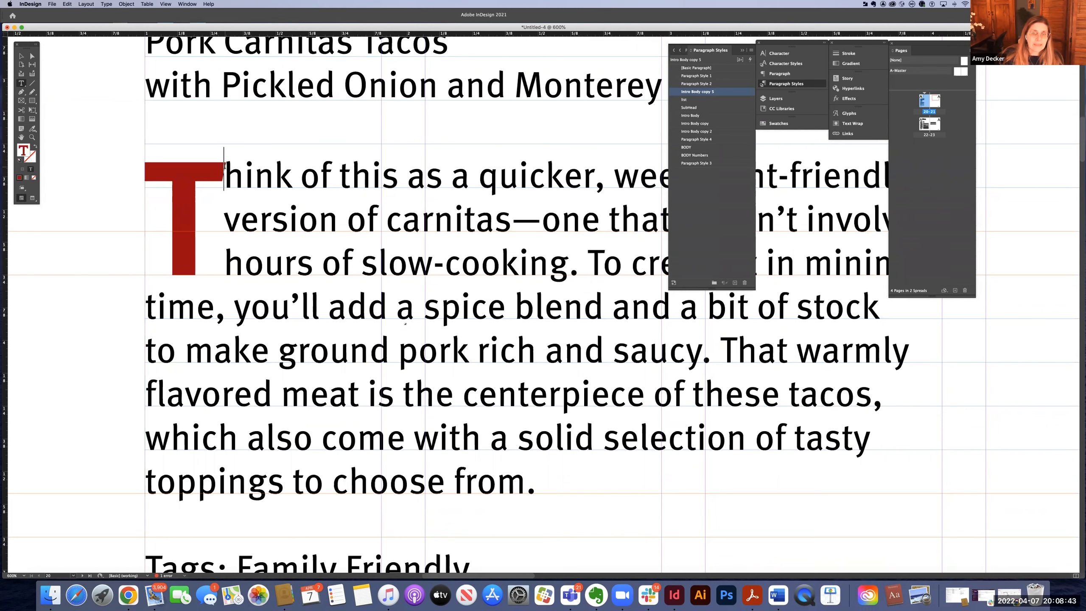
left_click(789, 54)
left_click(681, 90)
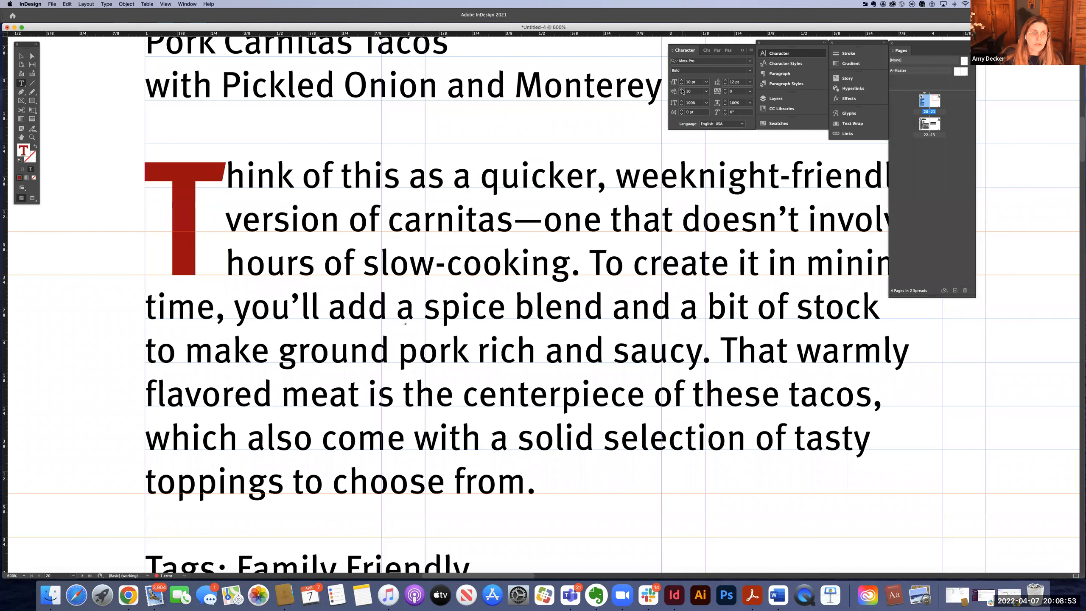
left_click(683, 90)
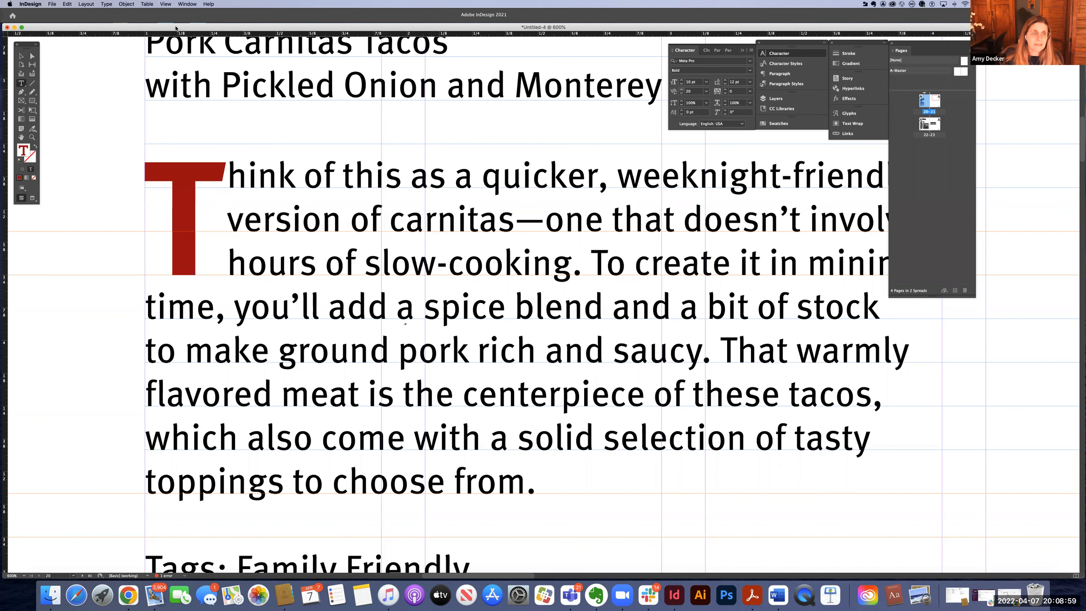
left_click(112, 100)
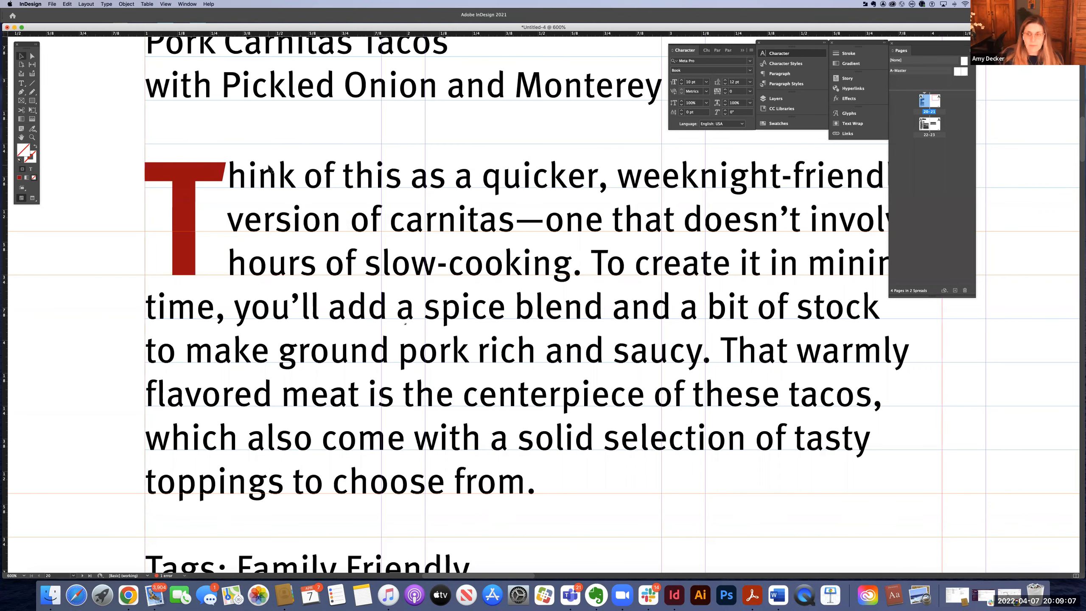
key("super+minus")
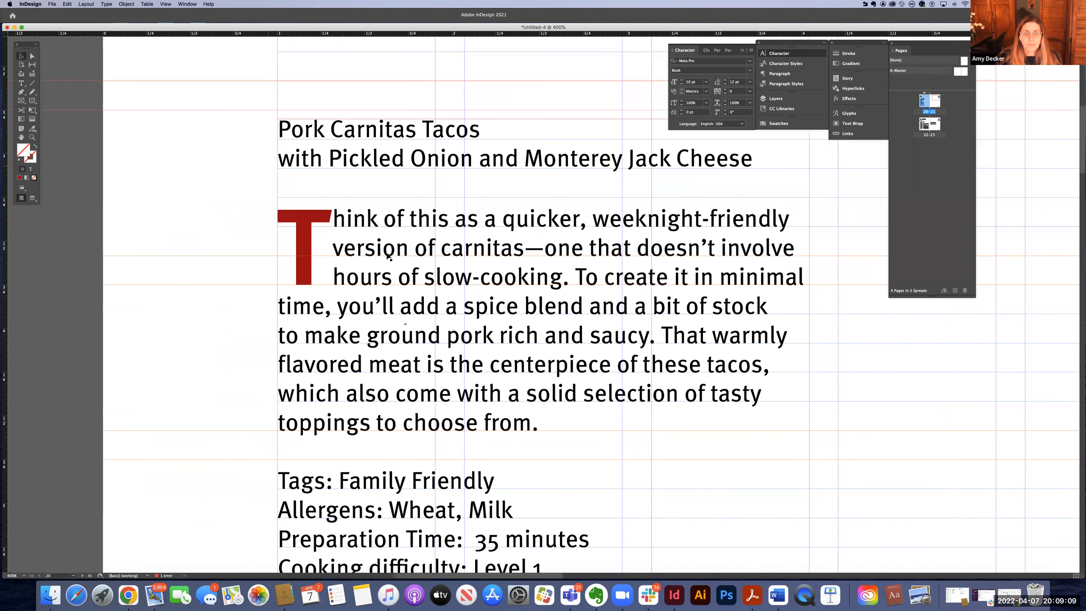
scroll(387, 257, "down", 2)
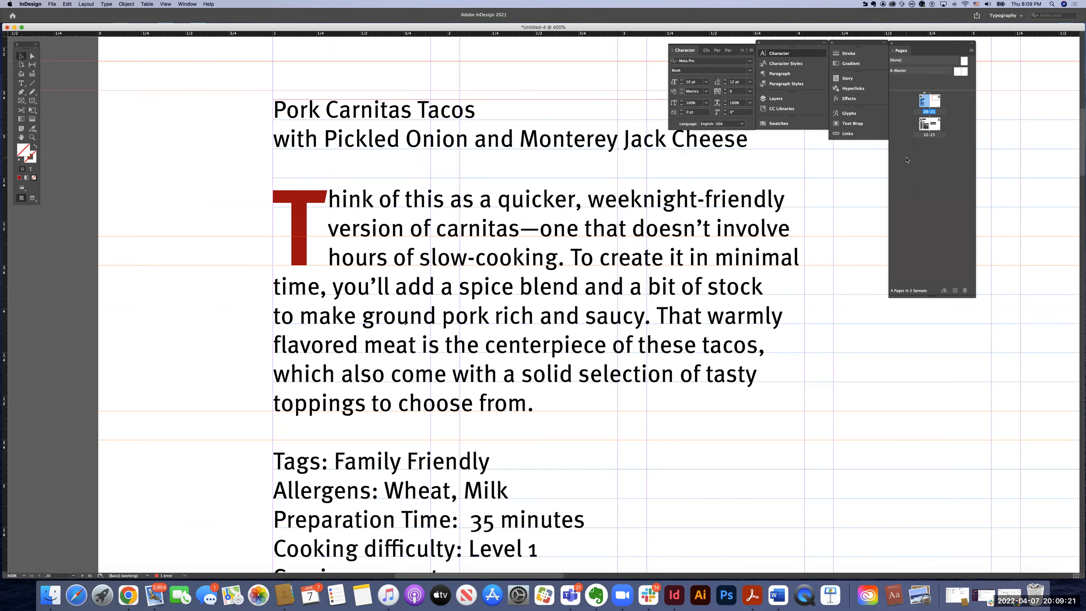
key("super+minus")
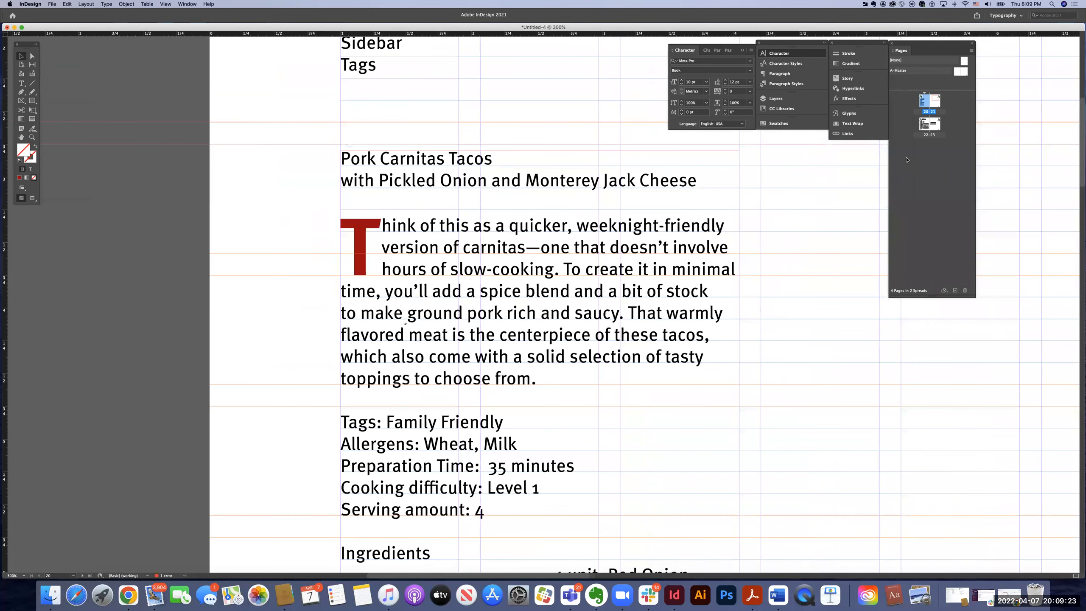
key("super+minus")
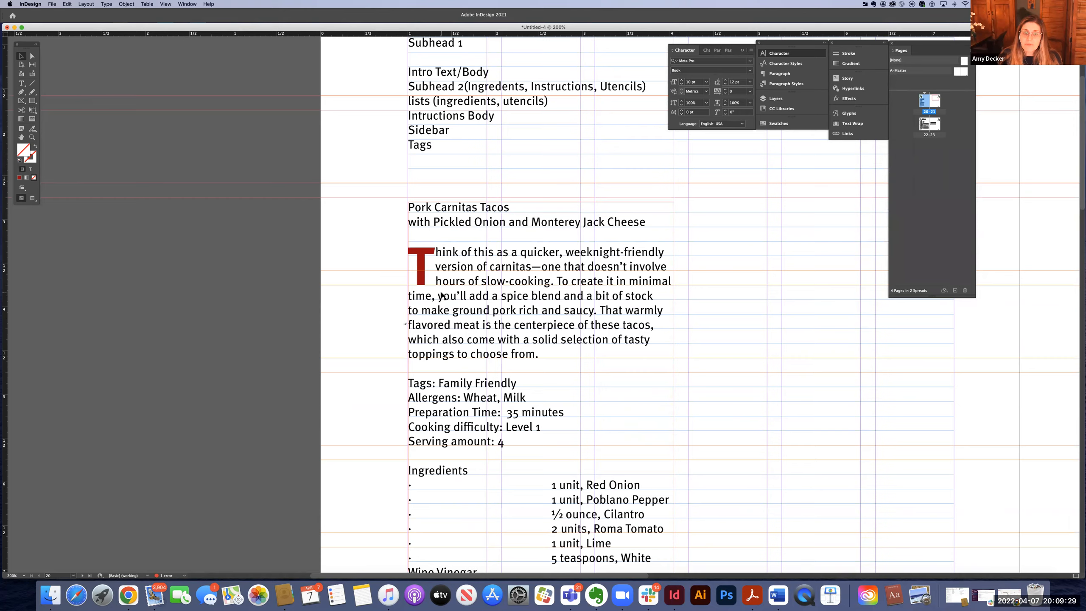
scroll(443, 295, "down", 1)
scroll(442, 296, "down", 5)
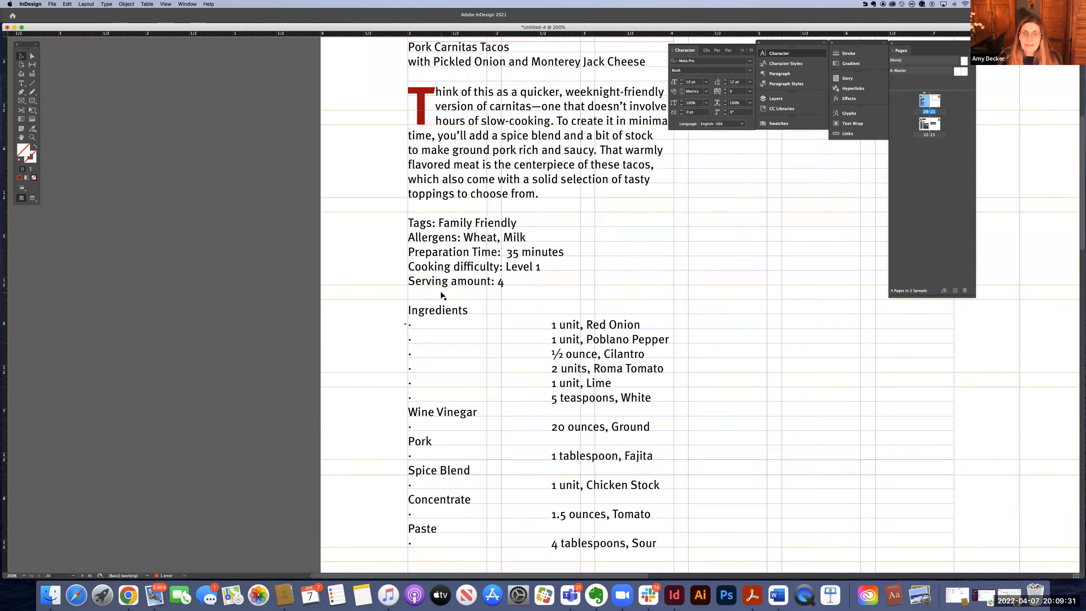
Look through the recipe pages down to the numbered cooking instructions on page 22
scroll(473, 110, "right", 3)
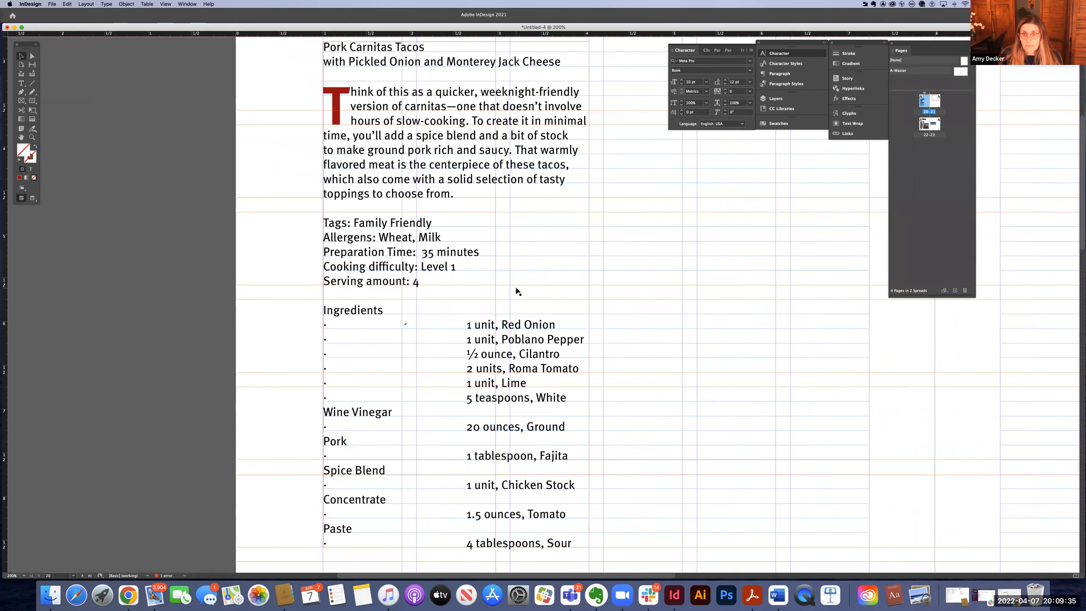
scroll(512, 293, "down", 1)
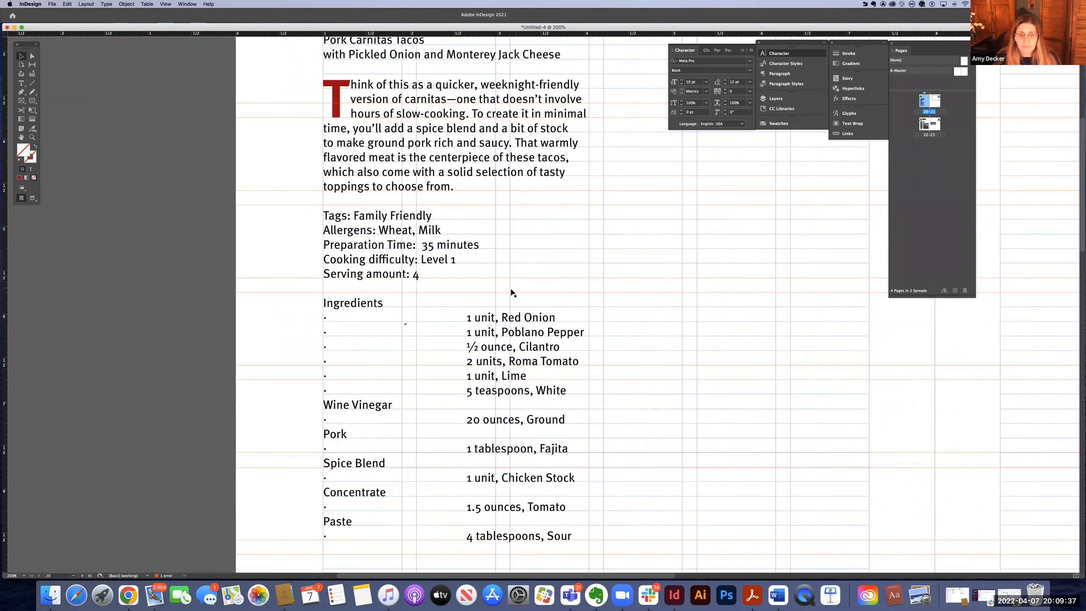
scroll(511, 293, "down", 5)
scroll(512, 293, "down", 4)
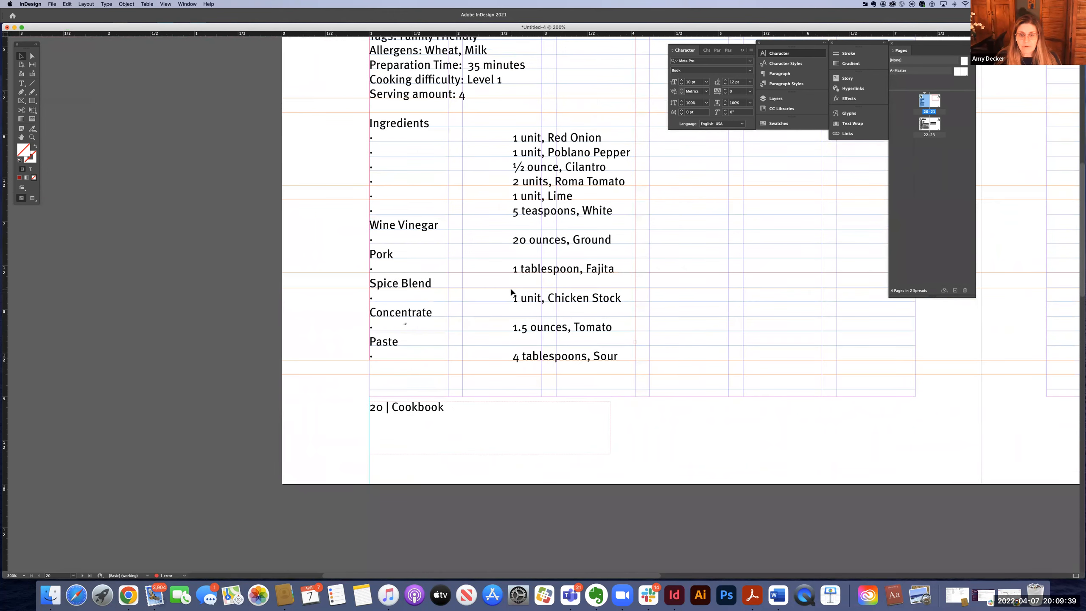
scroll(512, 292, "down", 15)
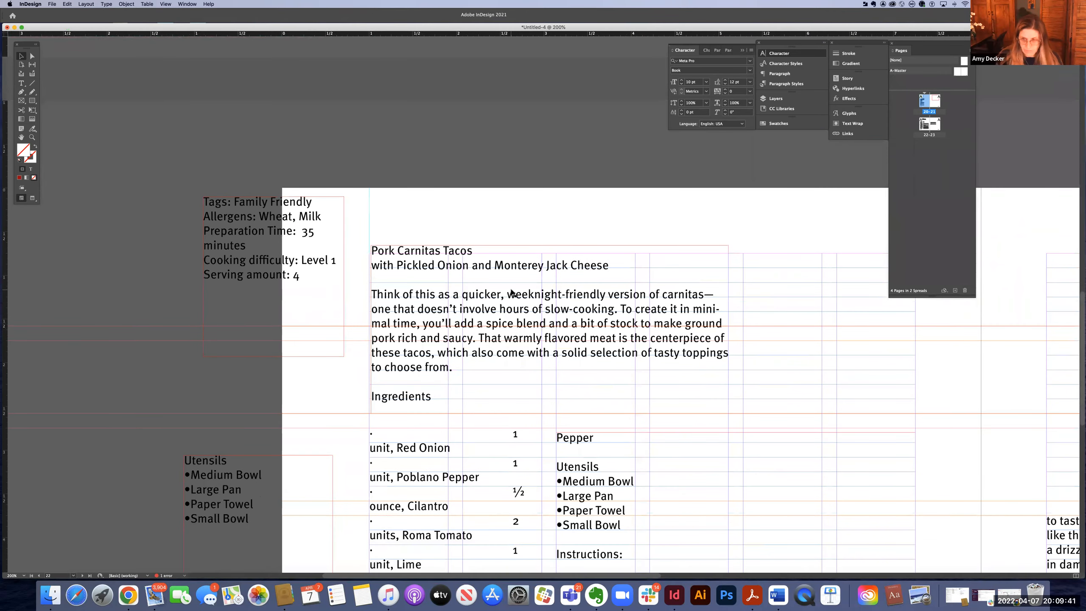
scroll(512, 293, "down", 20)
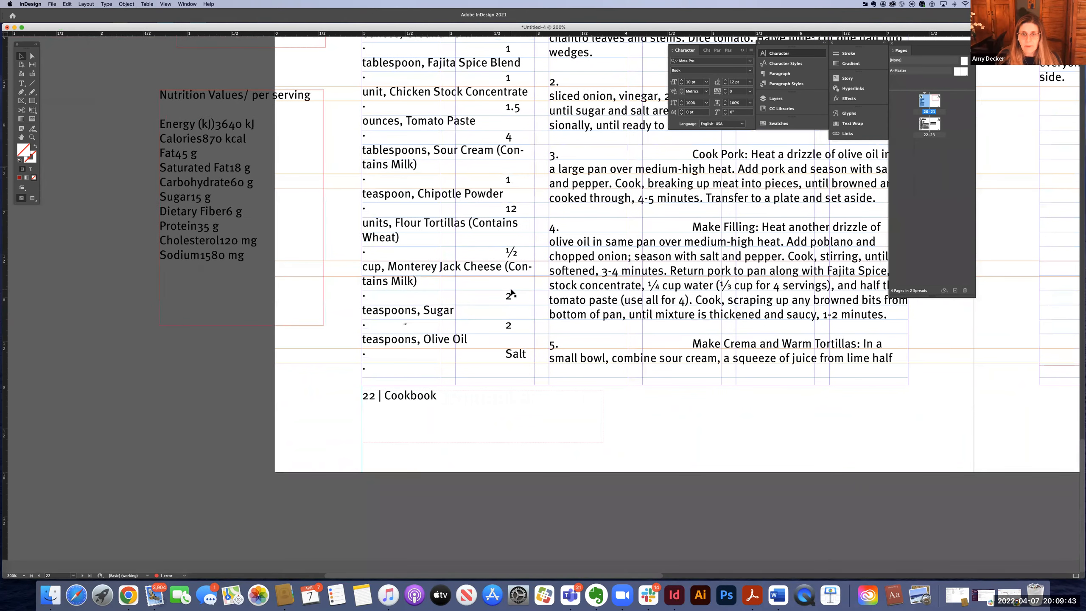
key("super+minus")
key("super+minus")
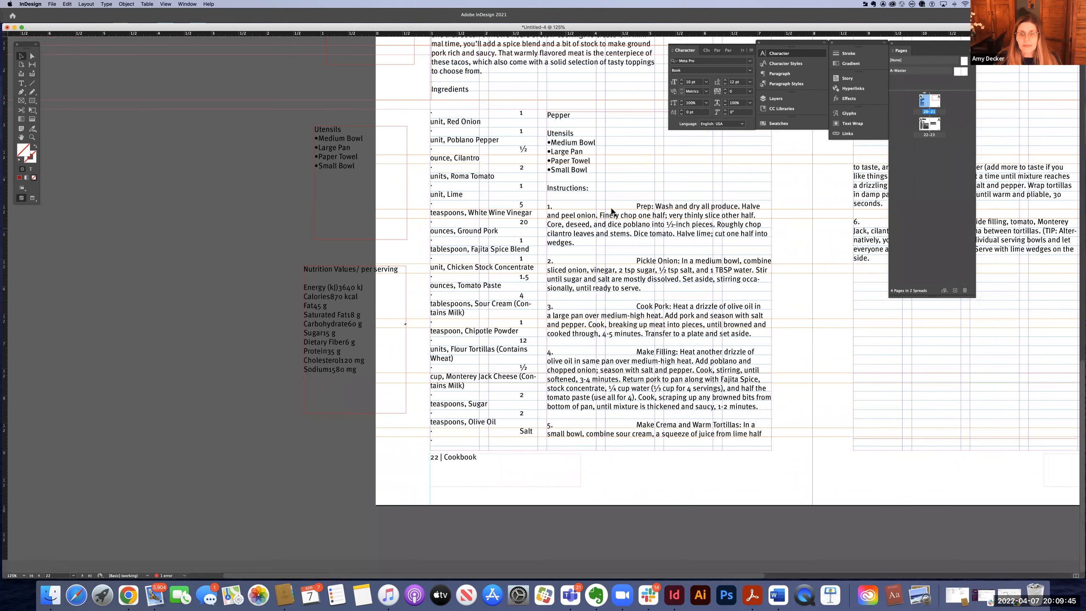
left_click(567, 209)
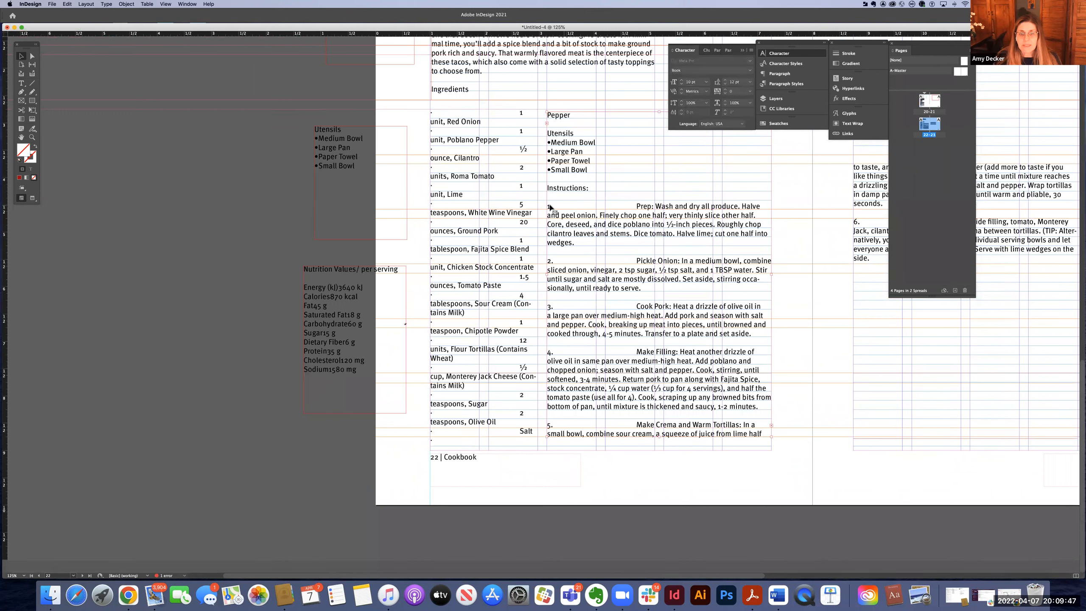
double_click(545, 205)
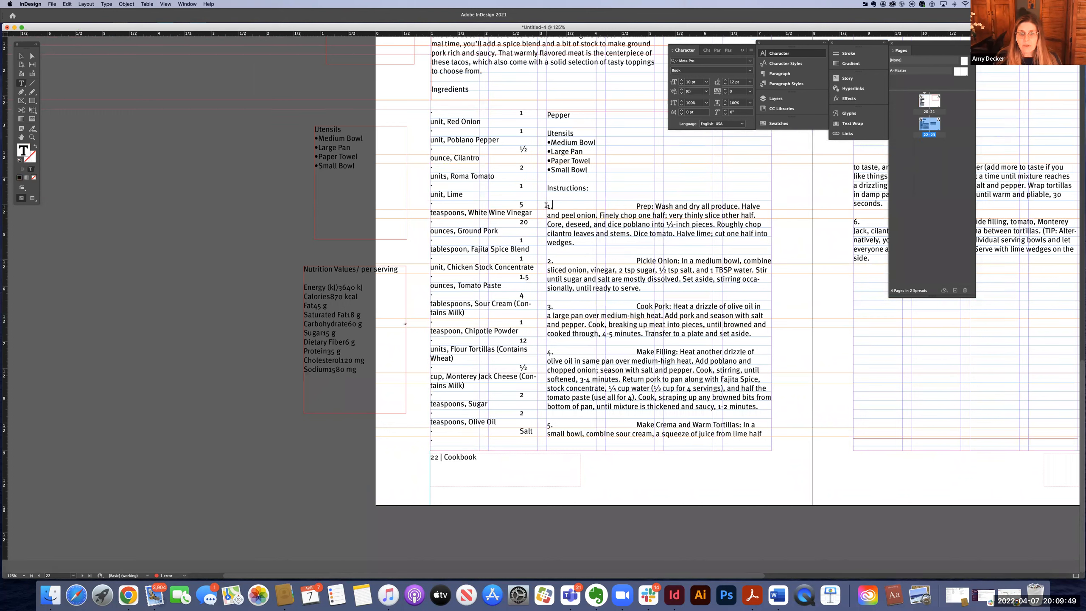
left_click_drag(547, 206, 636, 207)
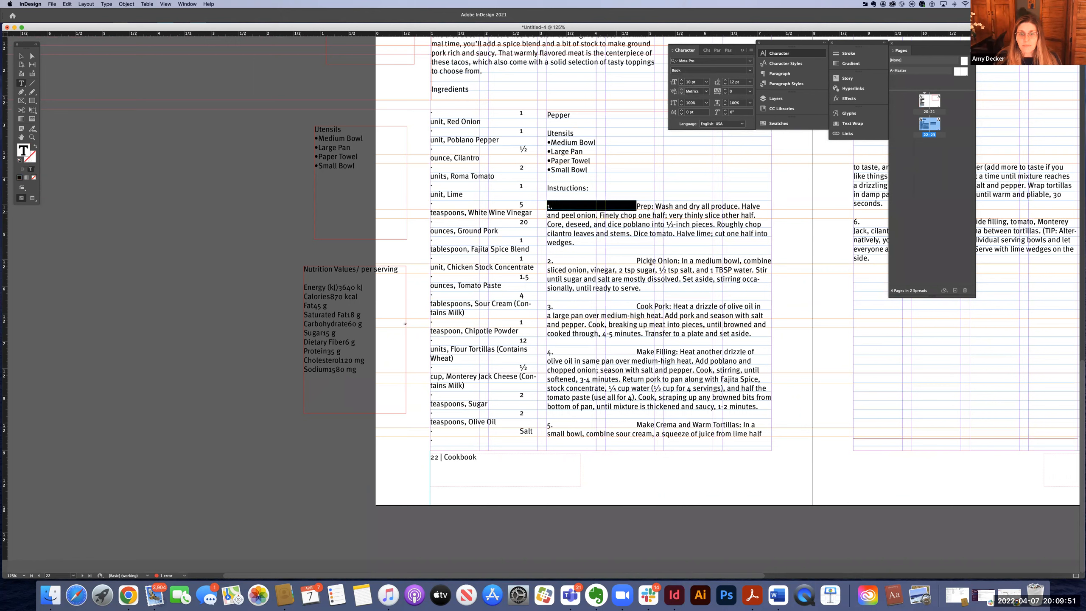
left_click_drag(652, 292, 834, 482)
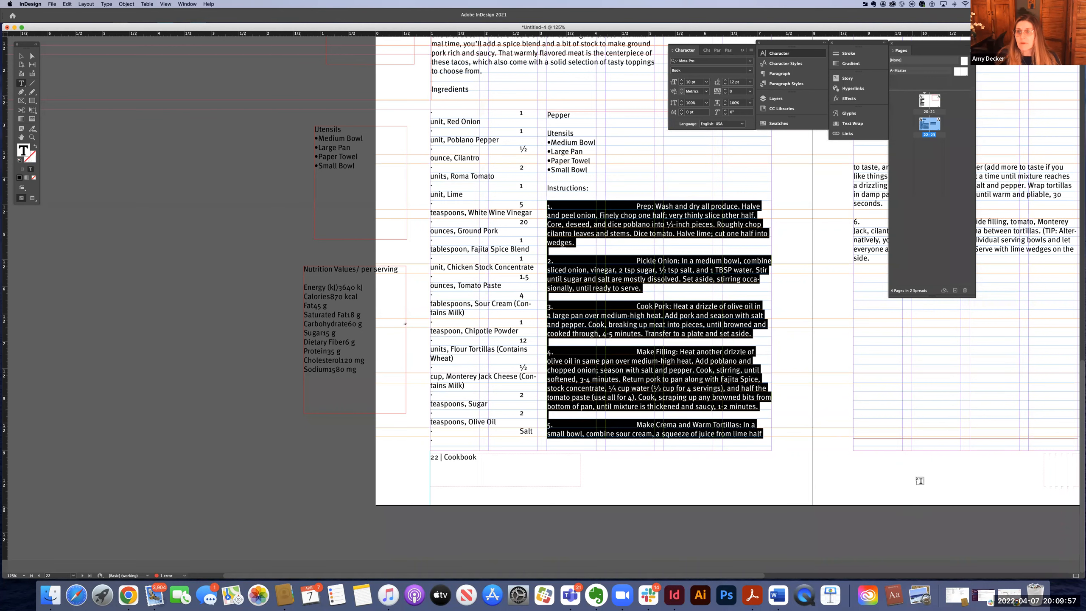
scroll(904, 332, "right", 1)
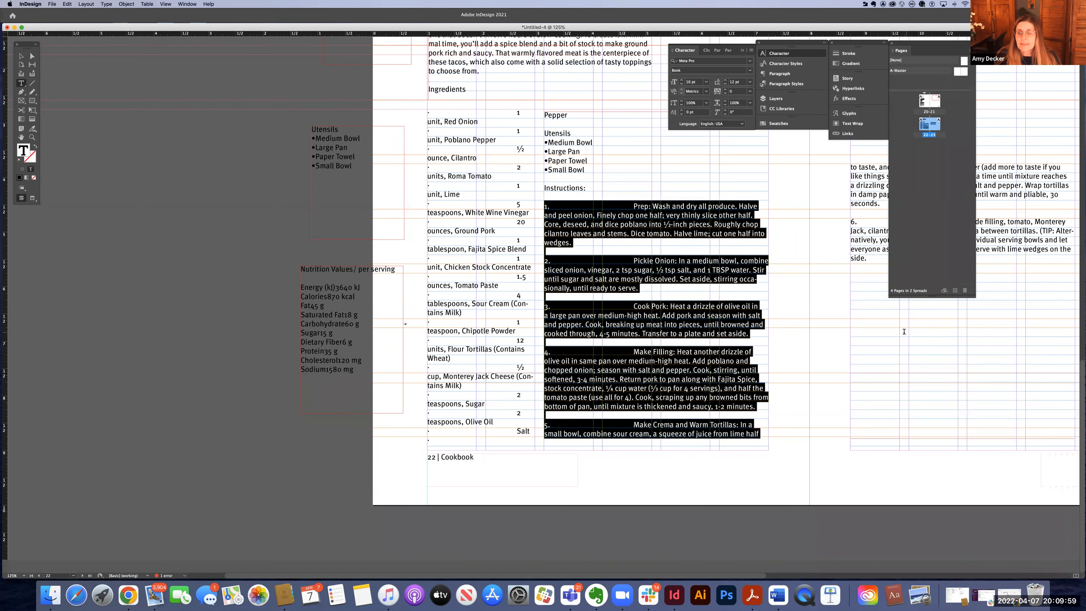
scroll(904, 332, "right", 10)
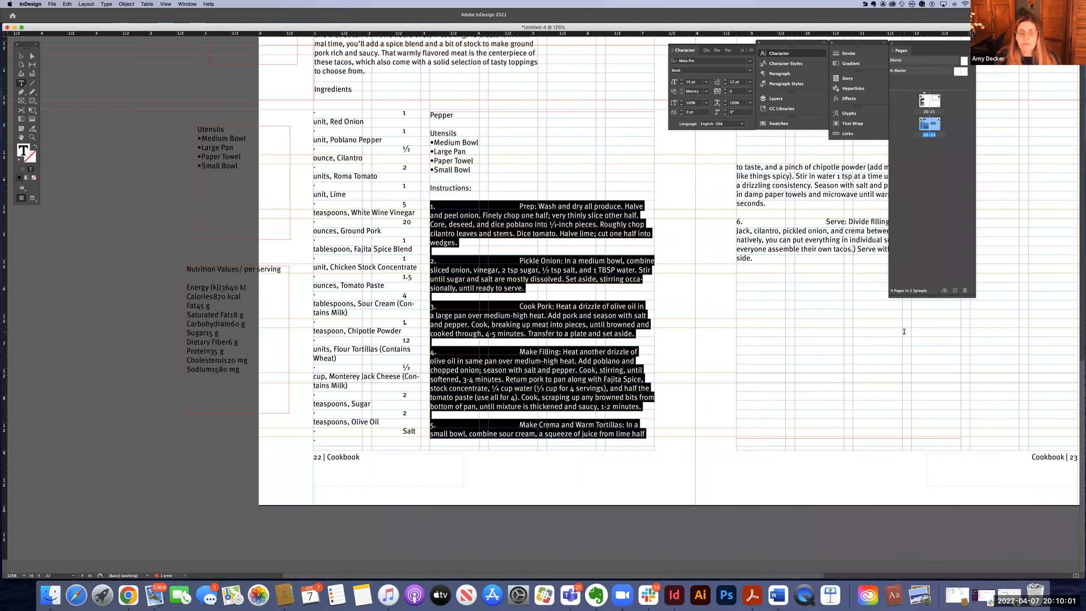
scroll(904, 332, "right", 1)
scroll(904, 332, "right", 1)
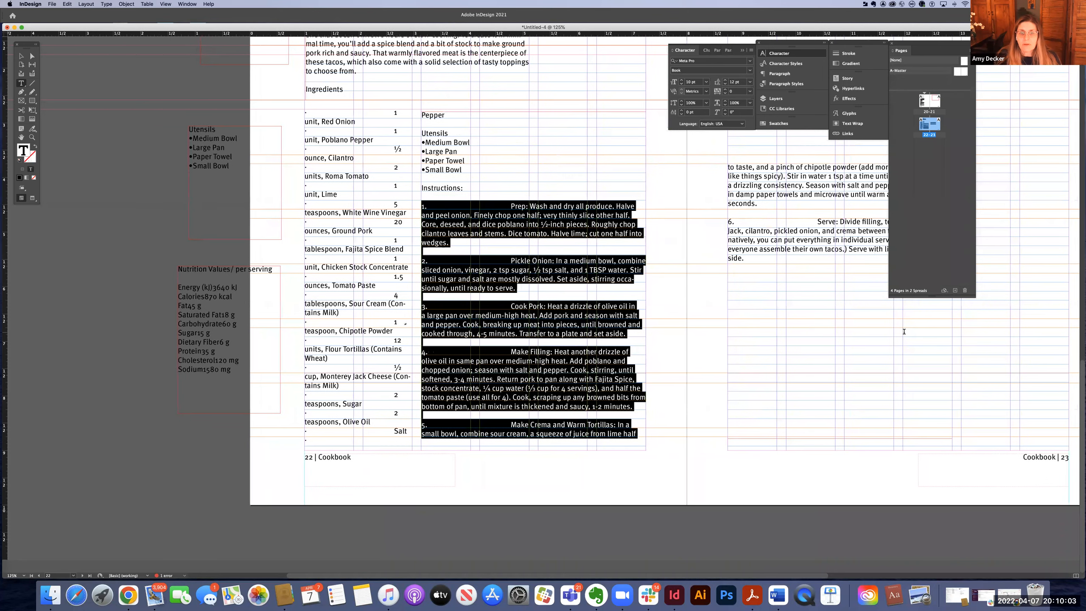
scroll(904, 332, "right", 1)
scroll(903, 332, "right", 10)
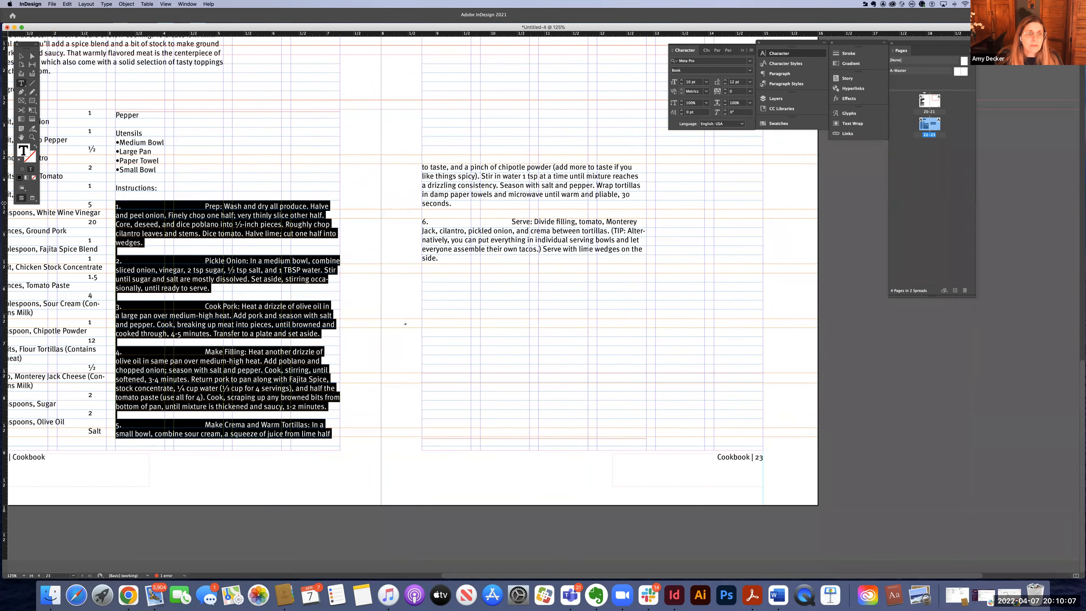
Replace the period and wide tab after the numbers of instructions 1, 2 and 3 with a single space
left_click_drag(119, 205, 205, 206)
key("BackSpace")
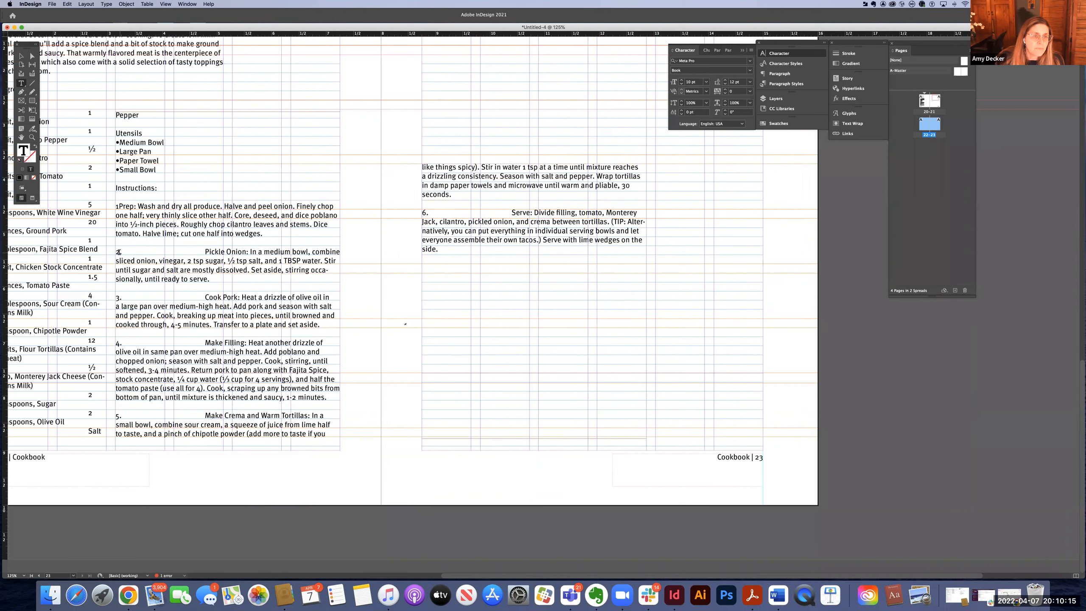
left_click_drag(119, 252, 124, 253)
key("BackSpace")
left_click_drag(119, 298, 133, 296)
key("BackSpace")
left_click(200, 249)
key("BackSpace")
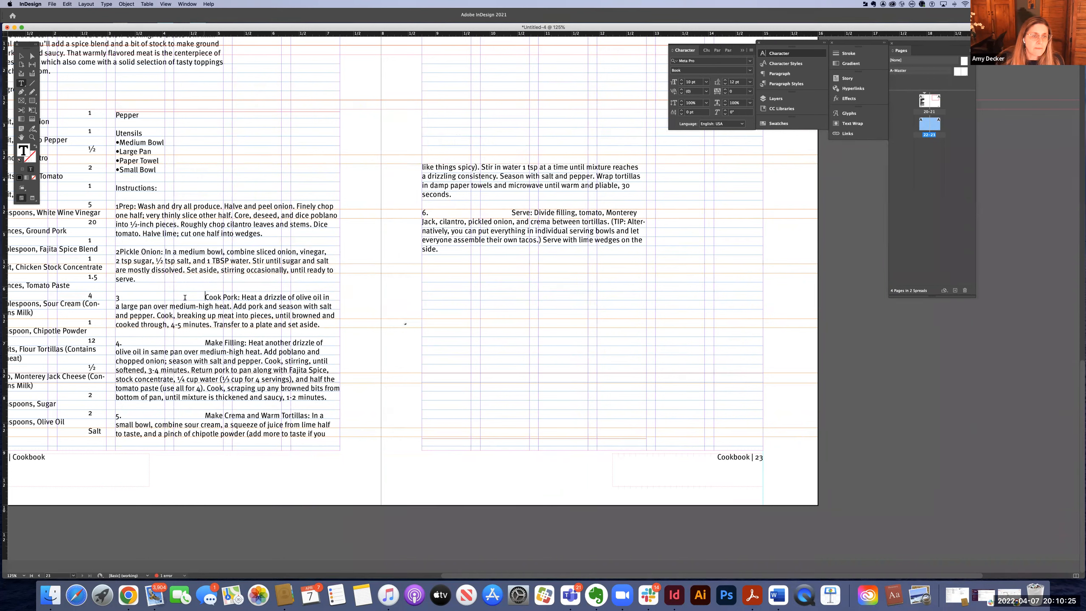
key("BackSpace")
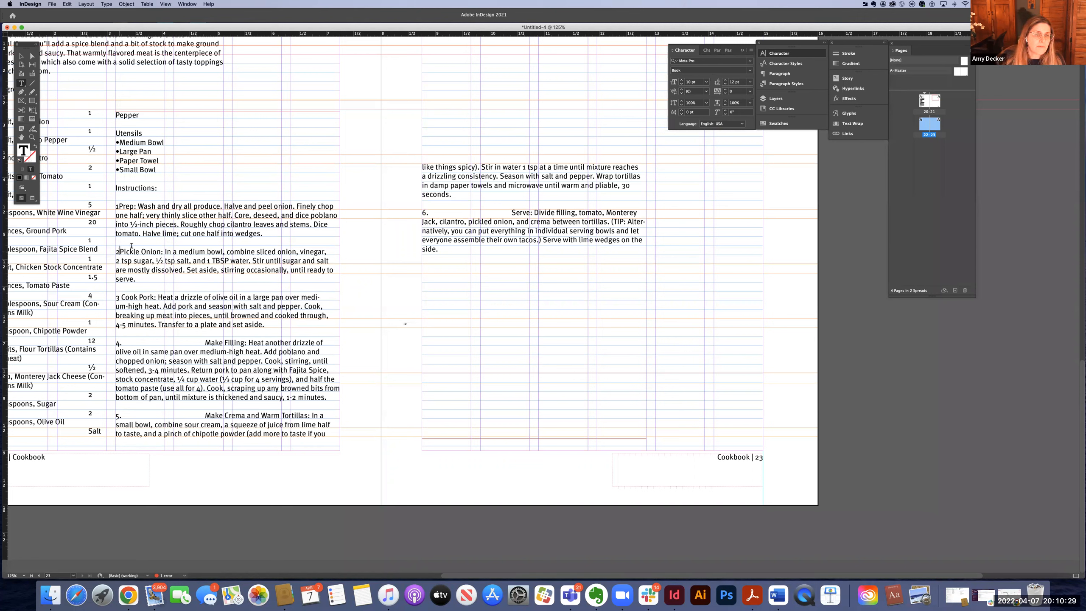
left_click(118, 206)
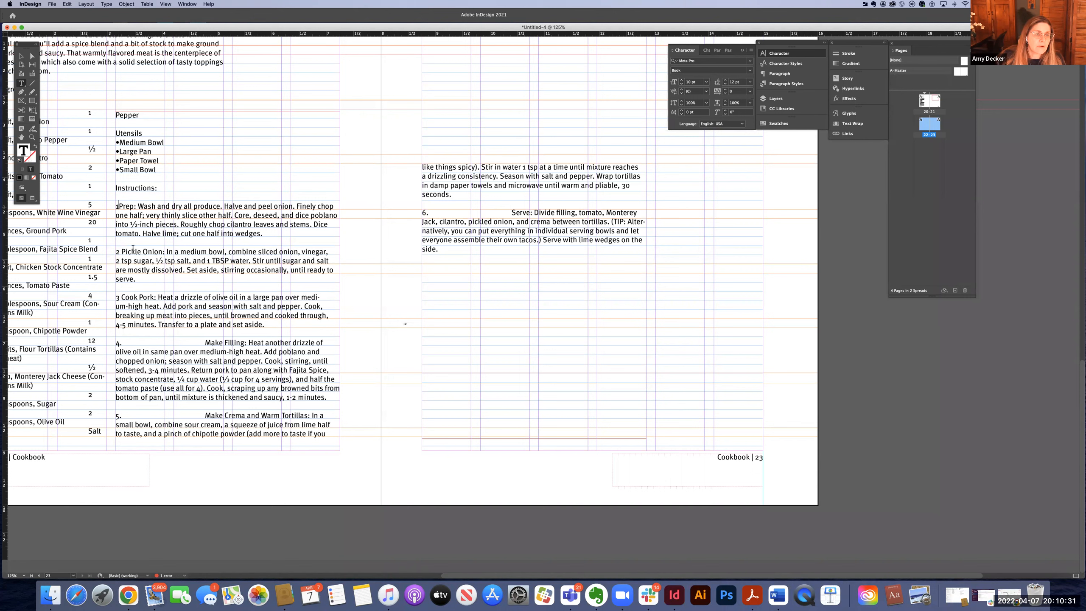
Replace the period and wide tab after the numbers of instructions 4, 5 and 6 with a single space
left_click(122, 343)
key("BackSpace")
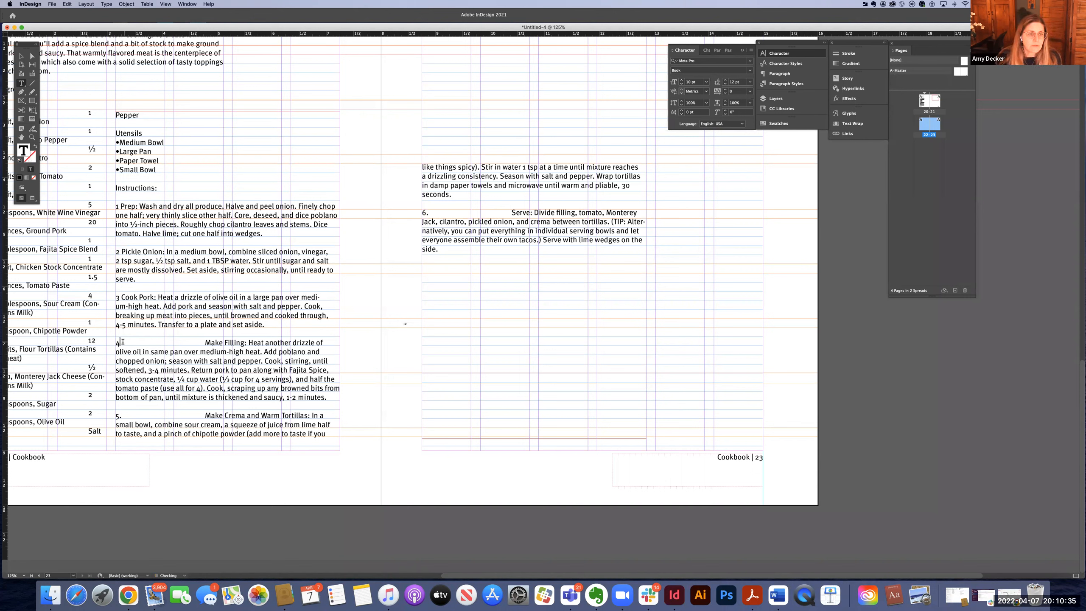
left_click_drag(121, 342, 181, 343)
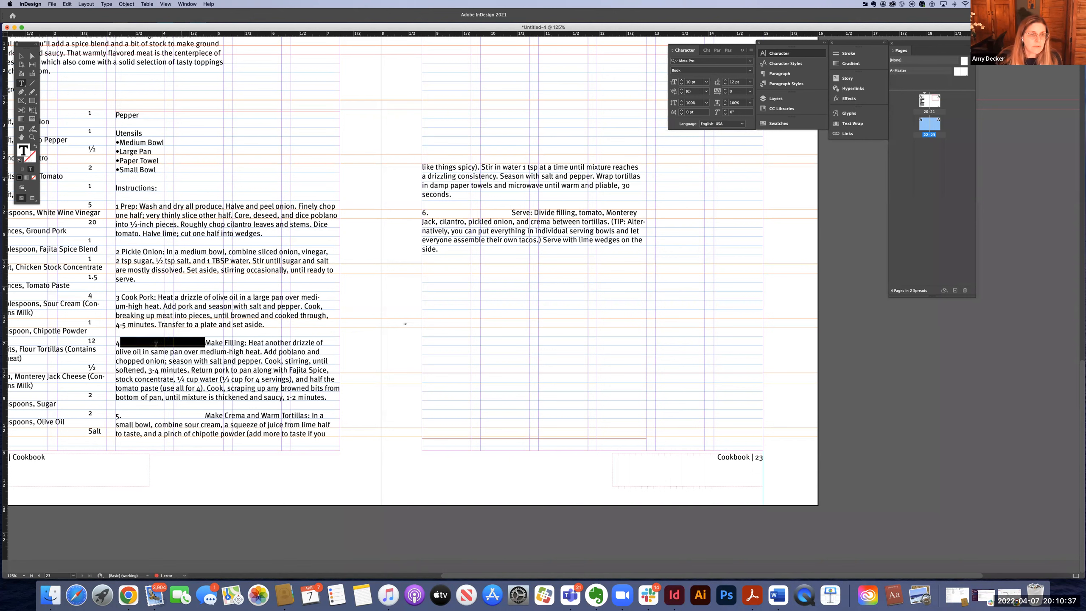
key("BackSpace")
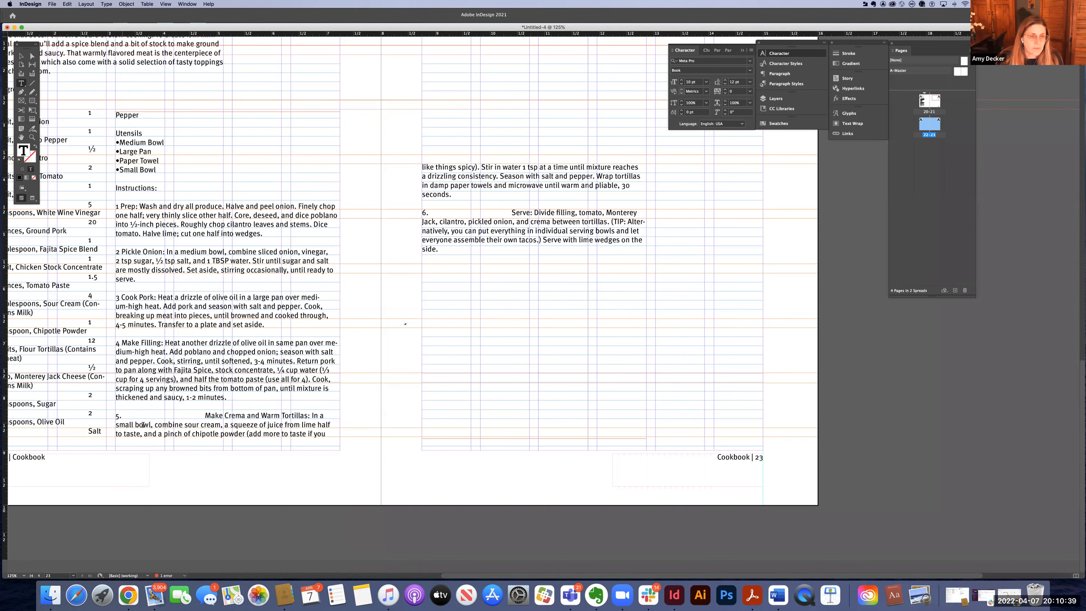
left_click(120, 416)
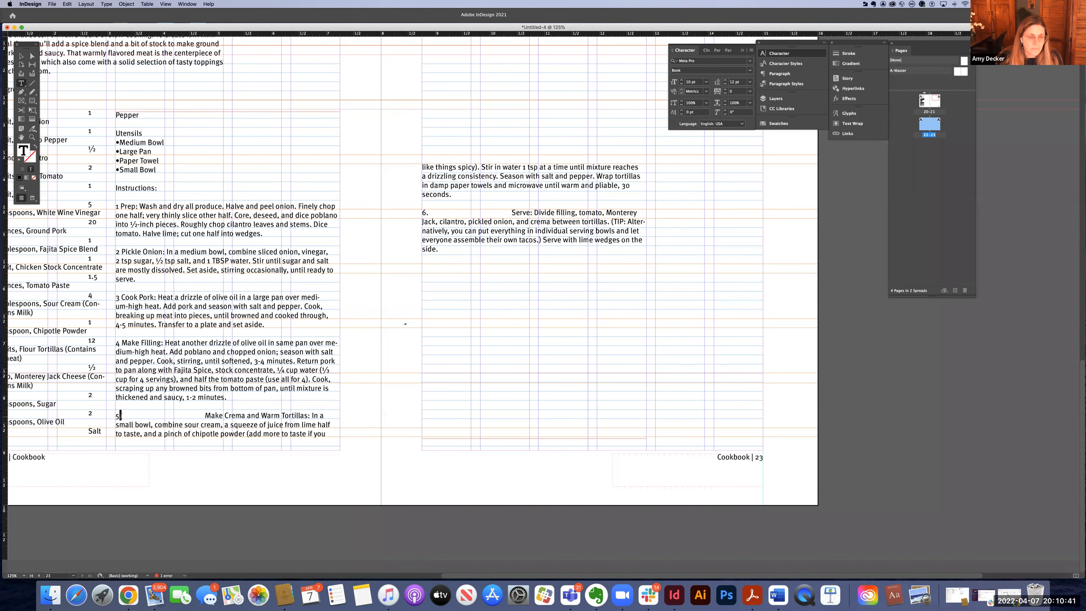
double_click(170, 416)
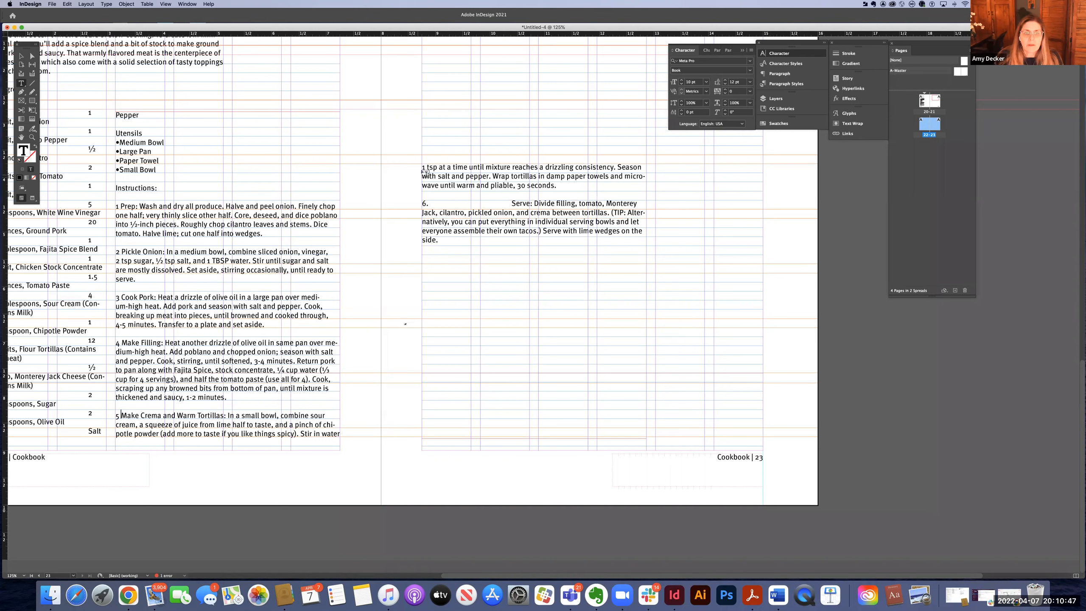
left_click_drag(426, 204, 496, 197)
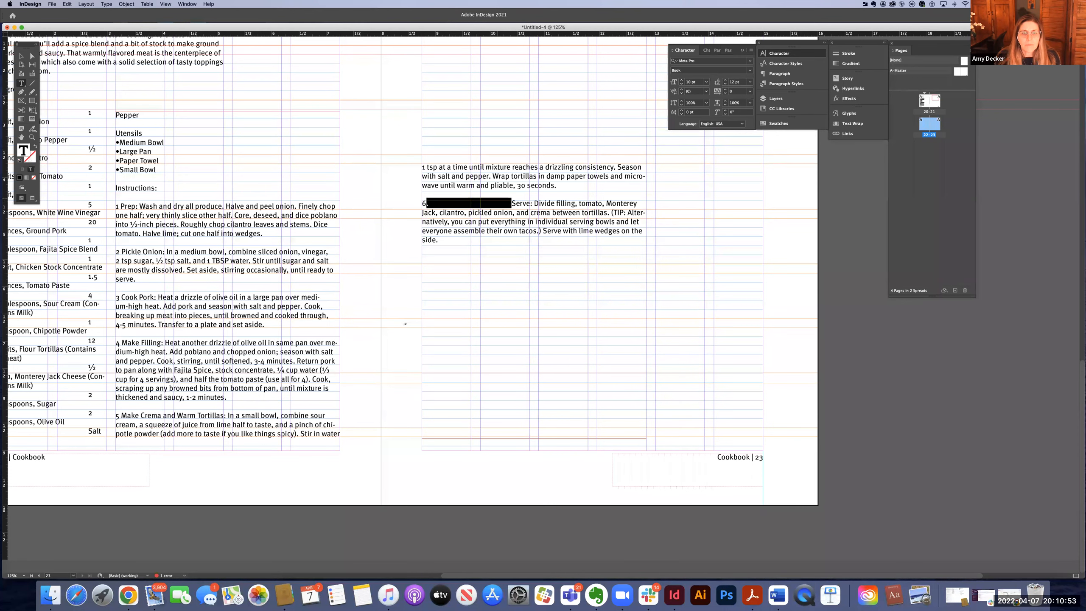
key("BackSpace")
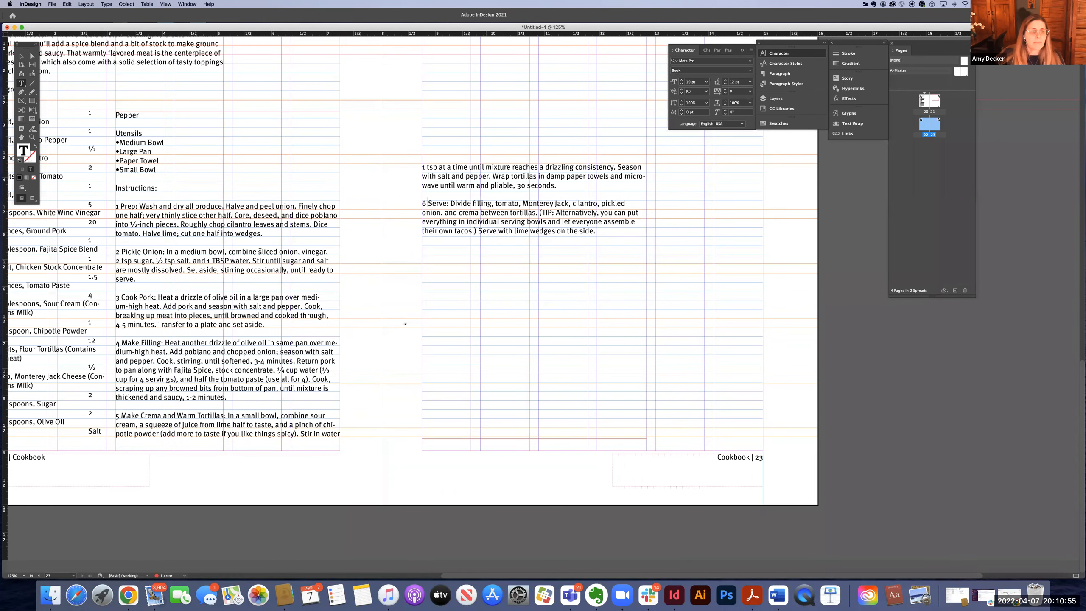
Apply the "BODY Numbers" paragraph style to all six cooking instructions across pages 22 and 23
left_click_drag(115, 206, 335, 270)
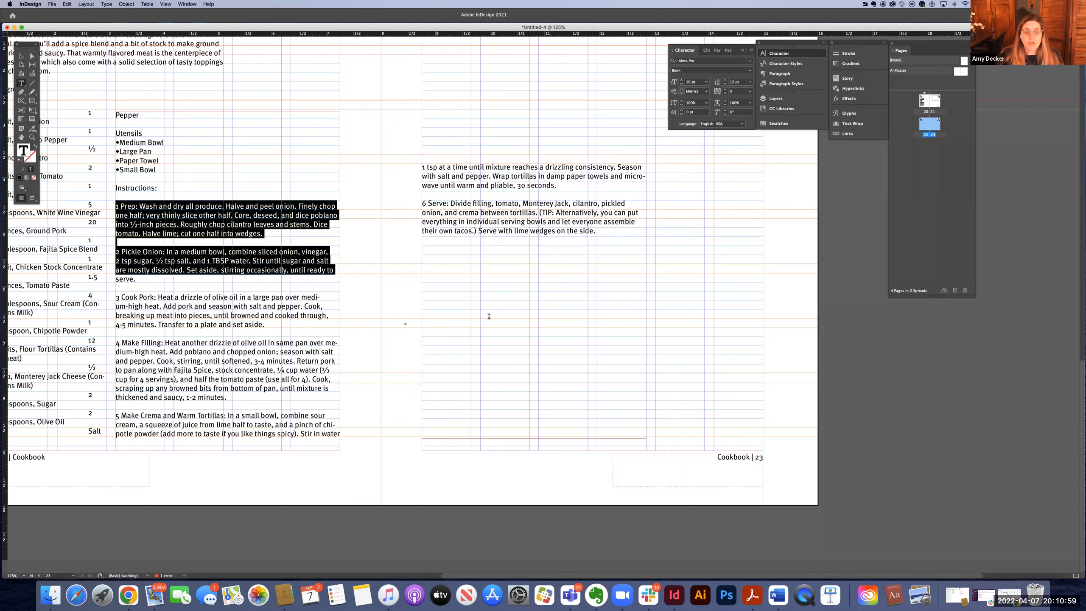
left_click_drag(489, 316, 478, 262)
left_click_drag(464, 209, 602, 233)
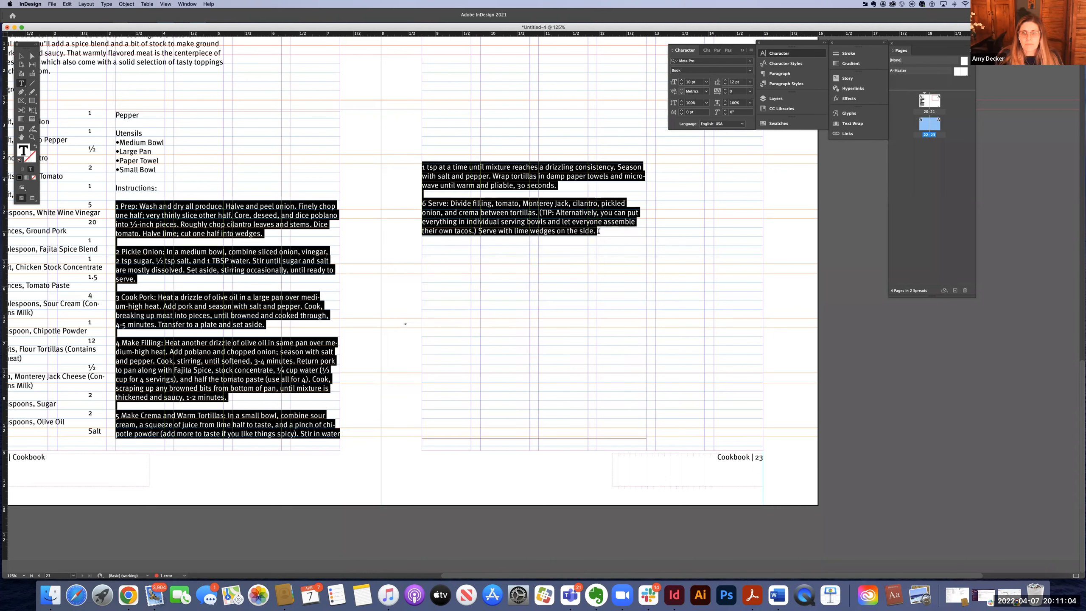
left_click(783, 84)
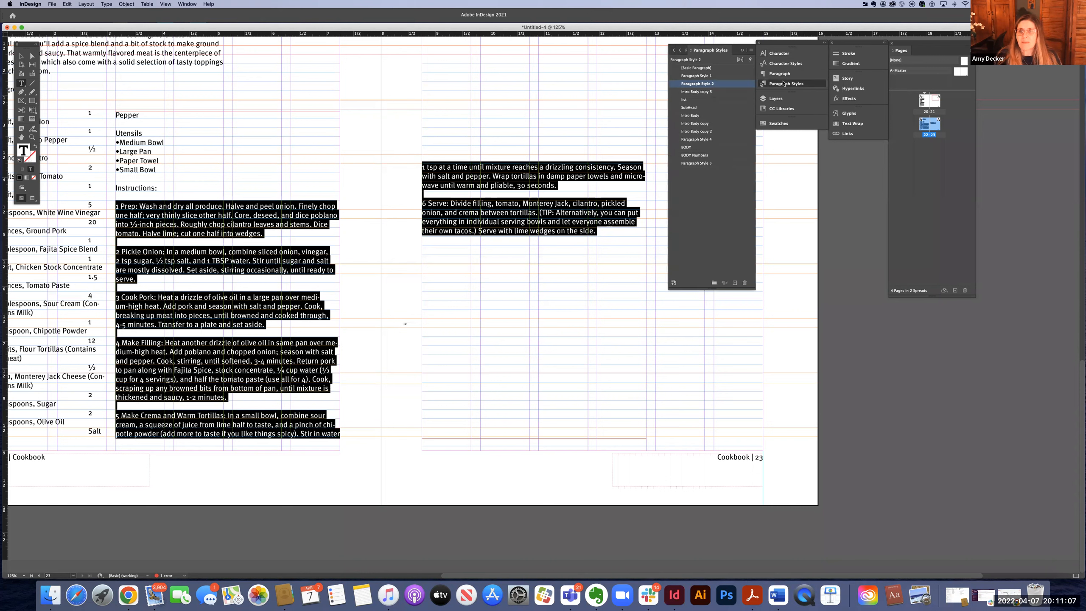
left_click(688, 156)
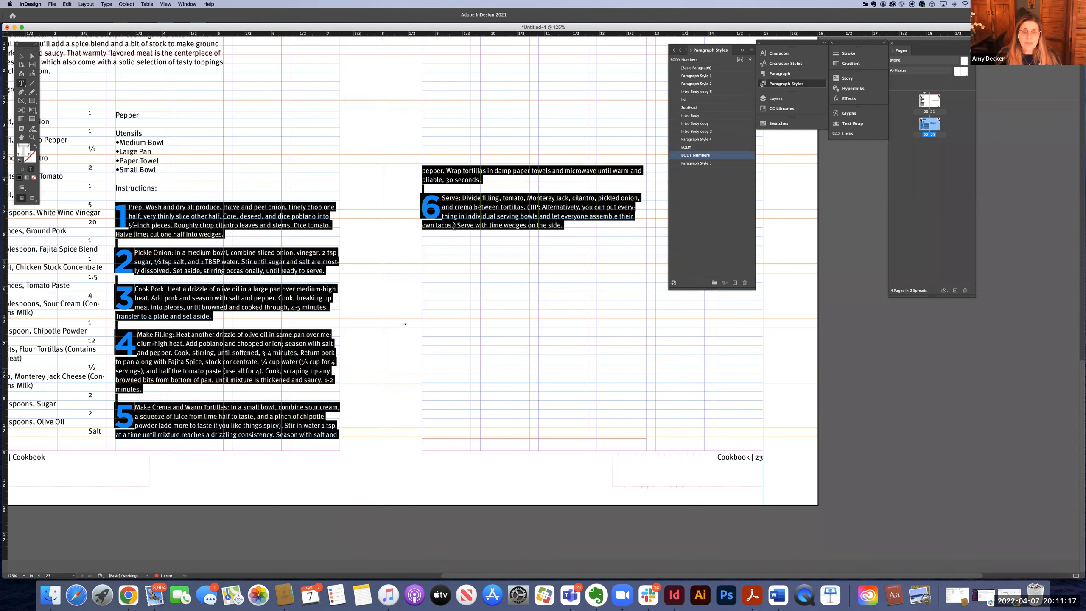
left_click(281, 241)
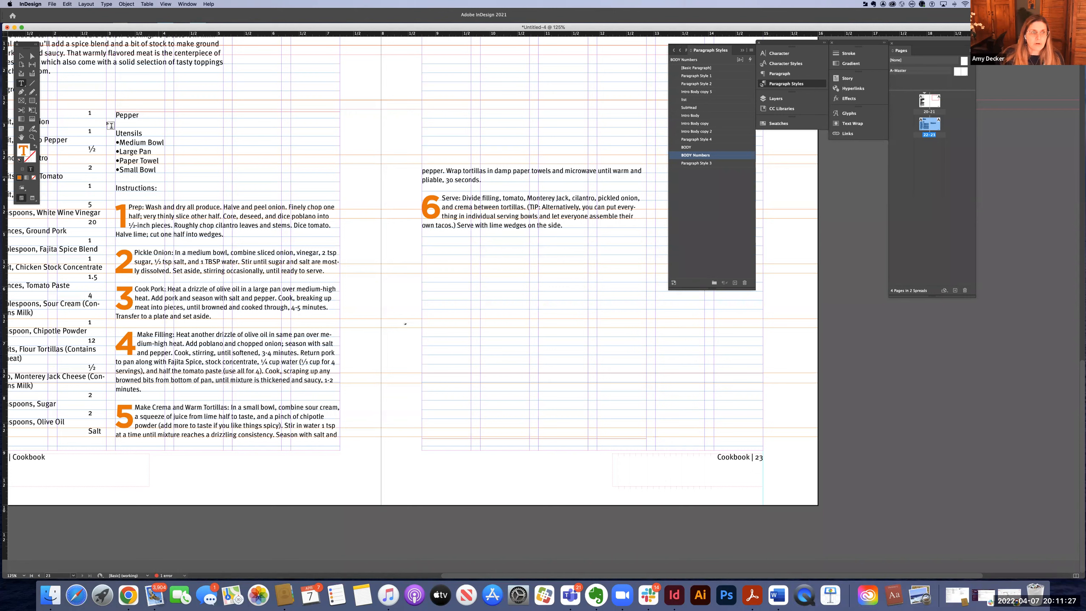
Delete the text frame on page 23 that holds the continuation of the instructions
left_click(19, 56)
left_click(452, 236)
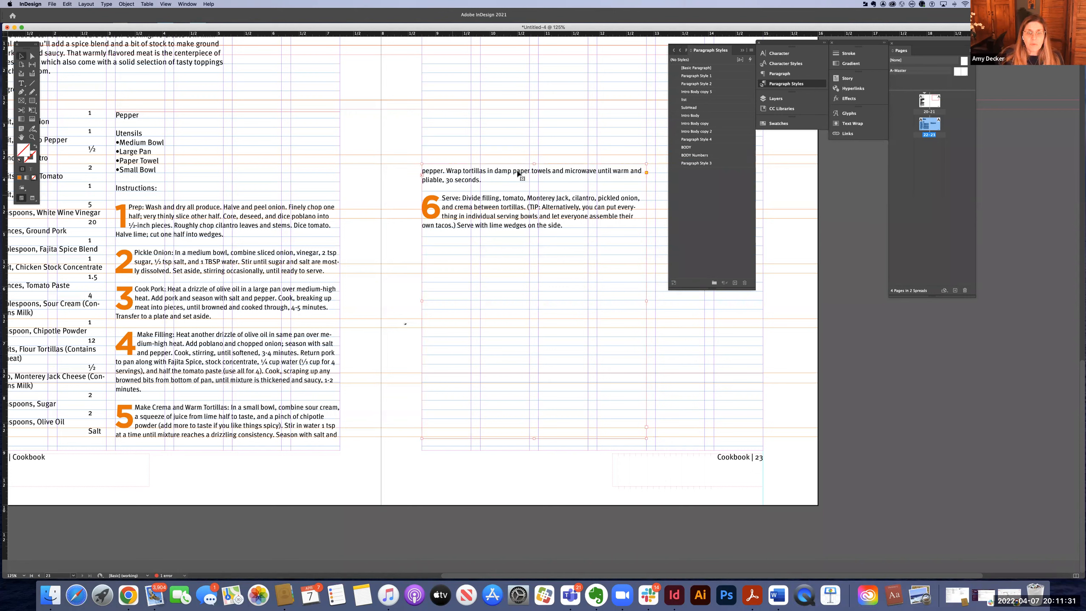
left_click_drag(534, 165, 535, 182)
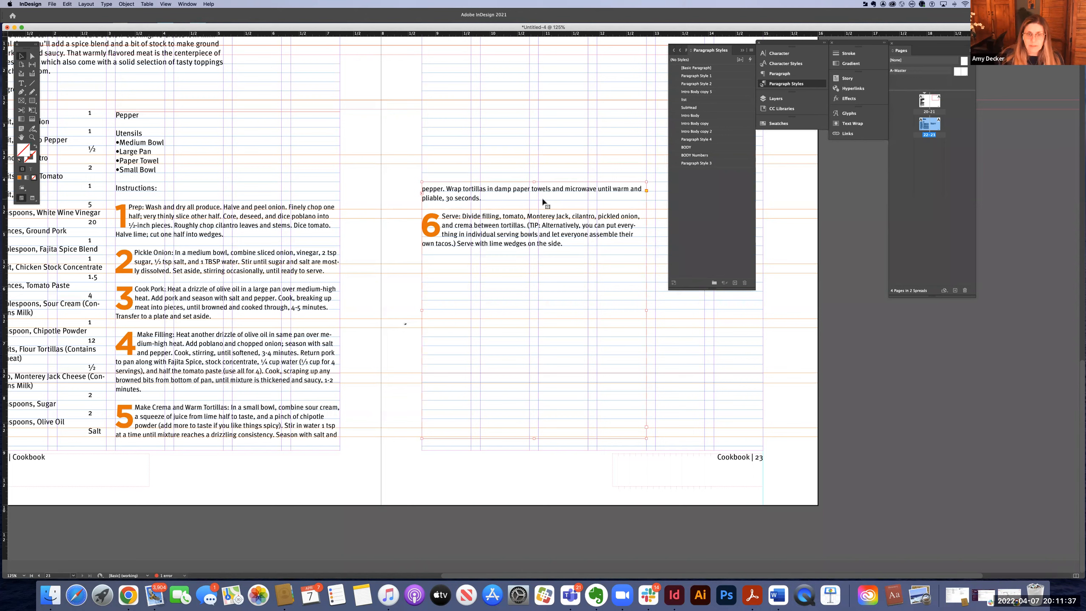
key("Delete")
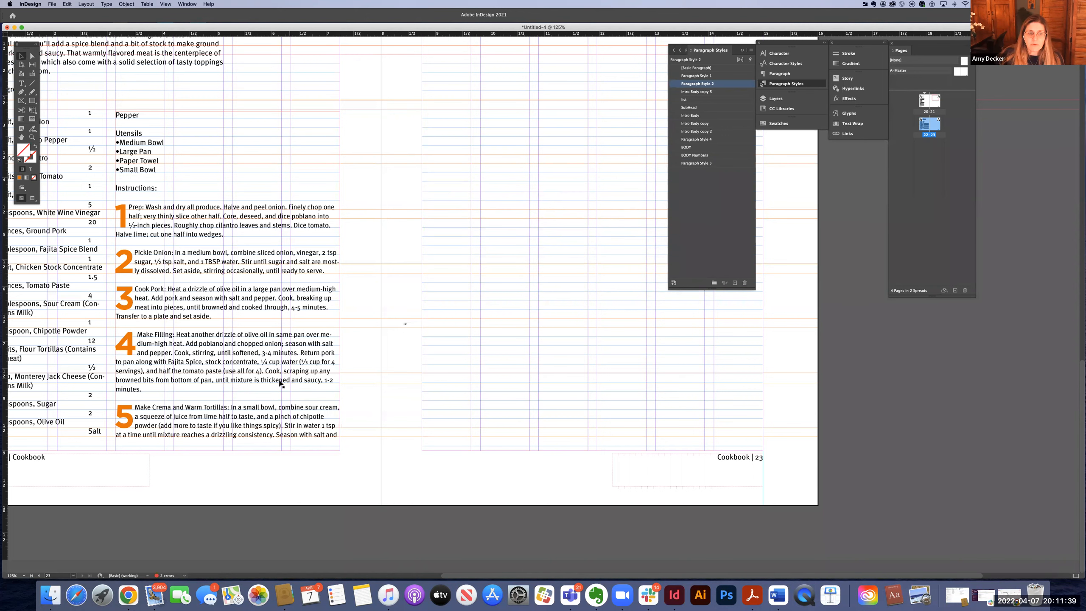
scroll(279, 383, "left", 1)
scroll(268, 385, "left", 2)
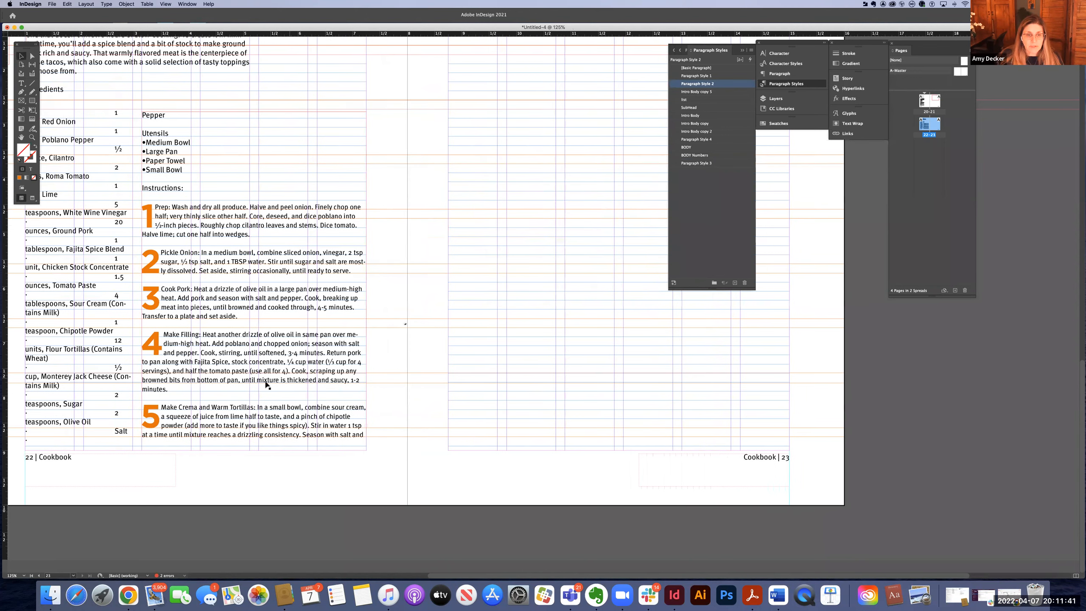
scroll(267, 386, "left", 4)
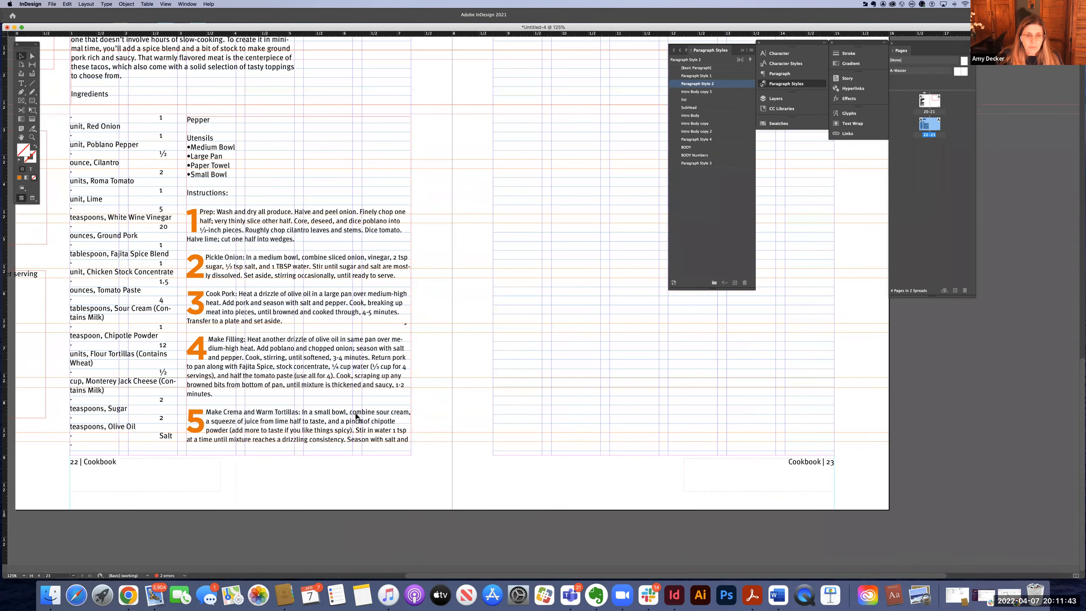
Review the styled recipe spread on pages 22 and 23, and return to the recipe draft on page 20
scroll(359, 413, "left", 4)
left_click(355, 412)
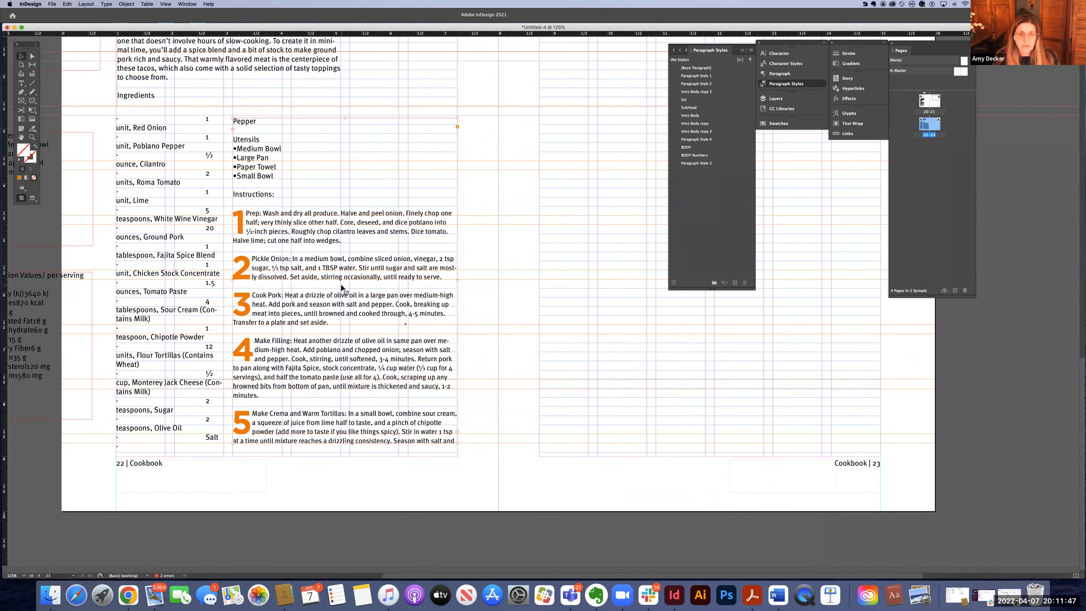
key("super+minus")
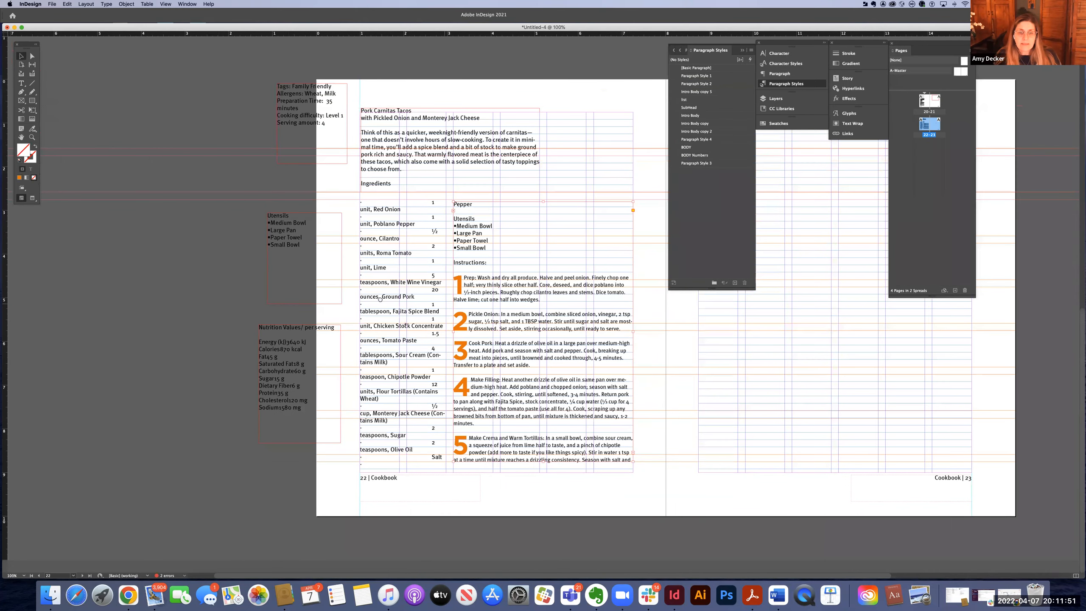
scroll(380, 299, "right", 3)
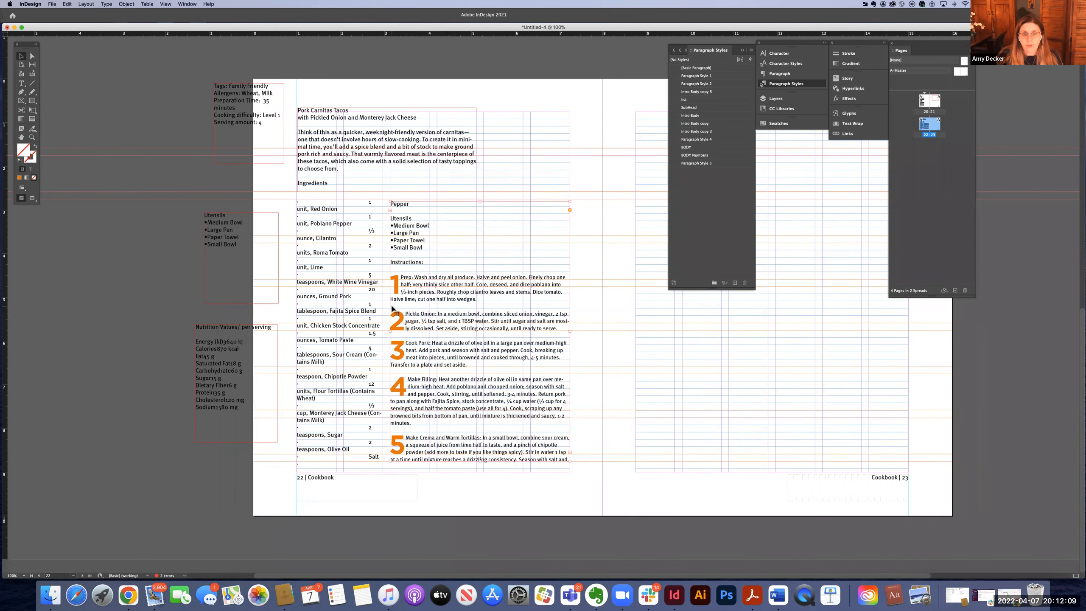
scroll(392, 308, "up", 1)
scroll(392, 308, "up", 3)
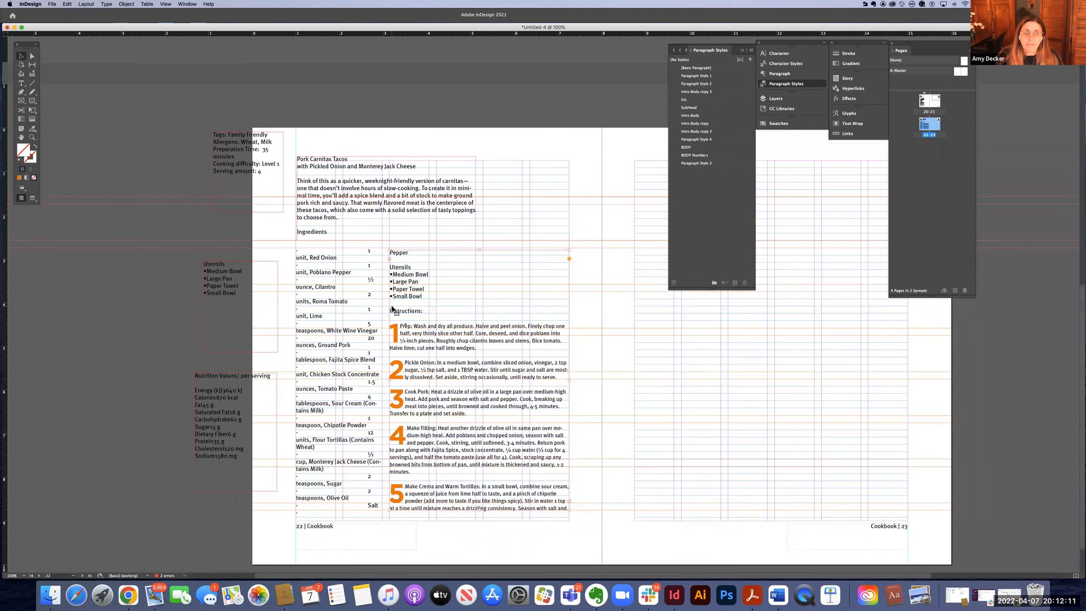
scroll(392, 308, "up", 2)
scroll(392, 308, "down", 1)
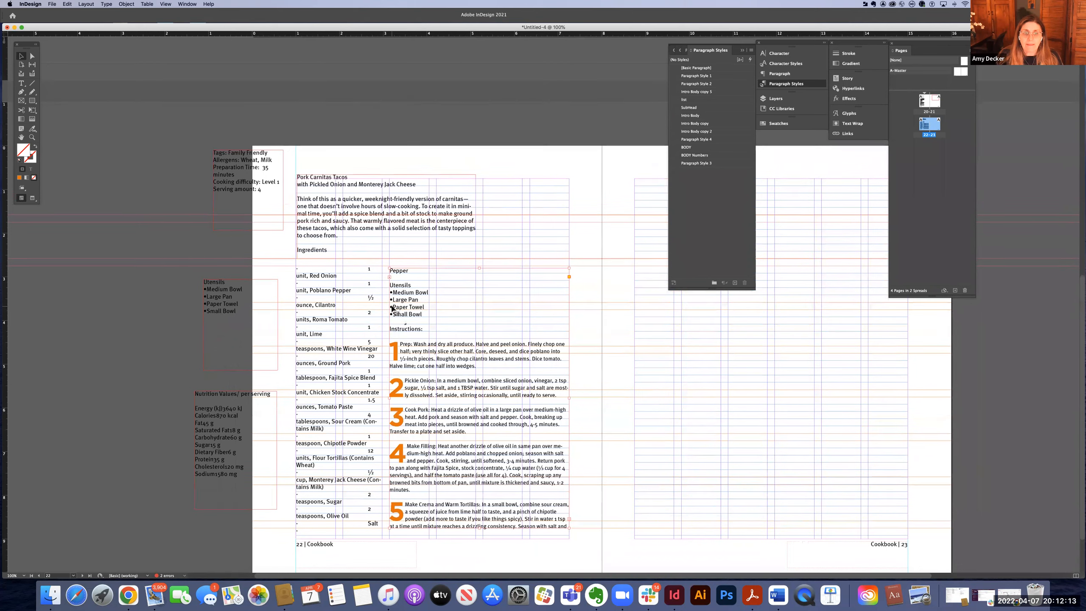
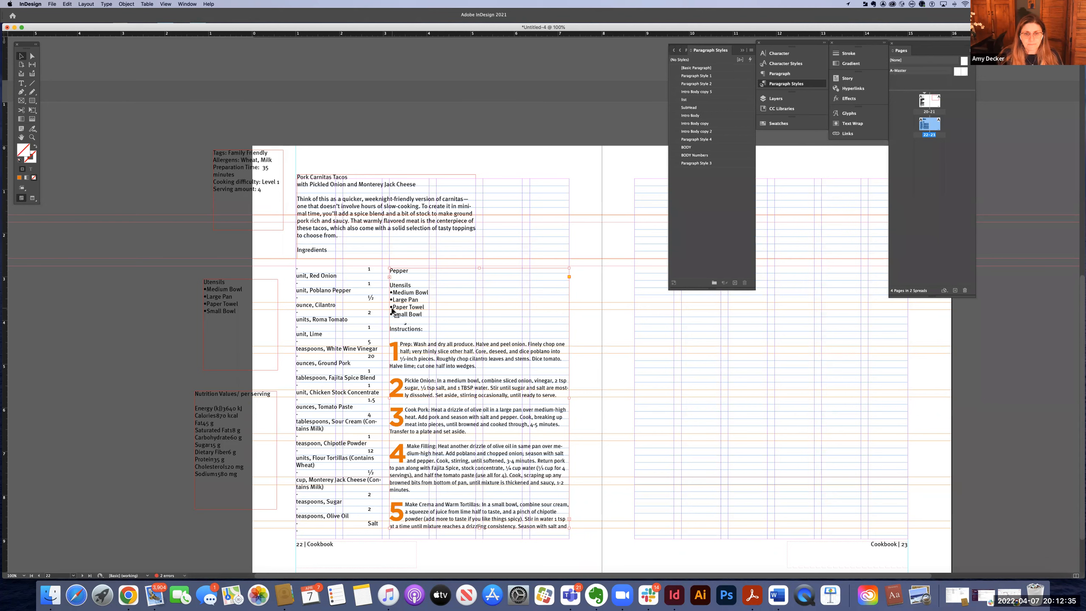
scroll(391, 311, "up", 1)
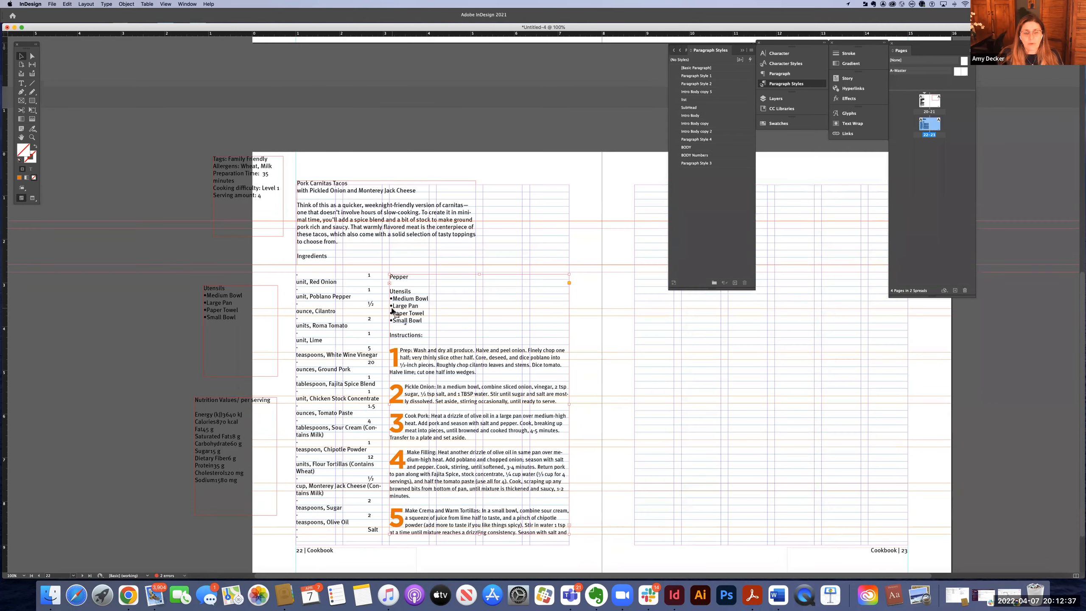
scroll(392, 311, "up", 10)
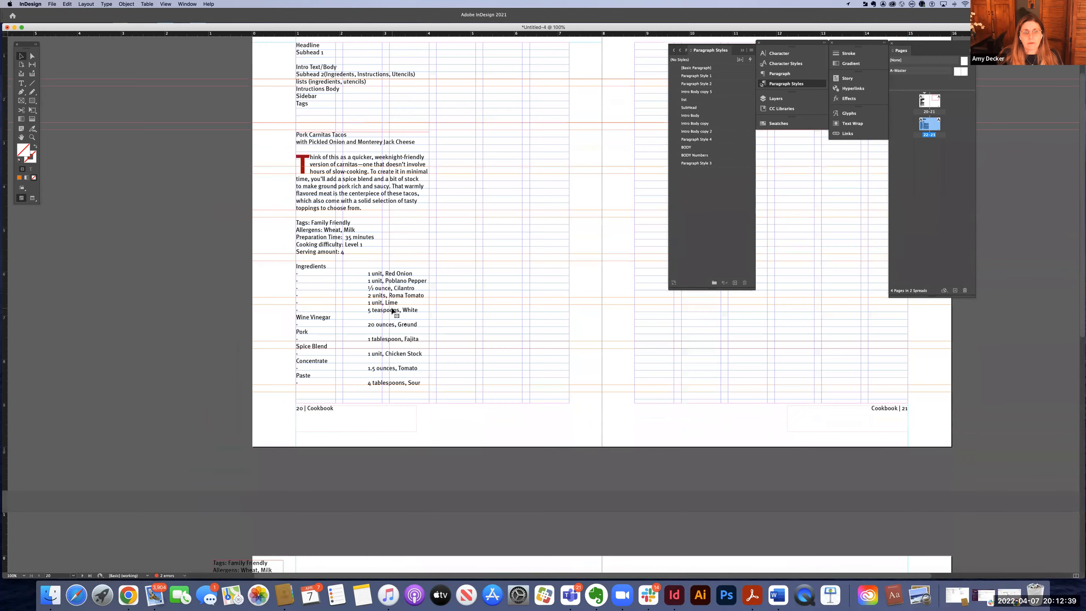
scroll(392, 311, "up", 3)
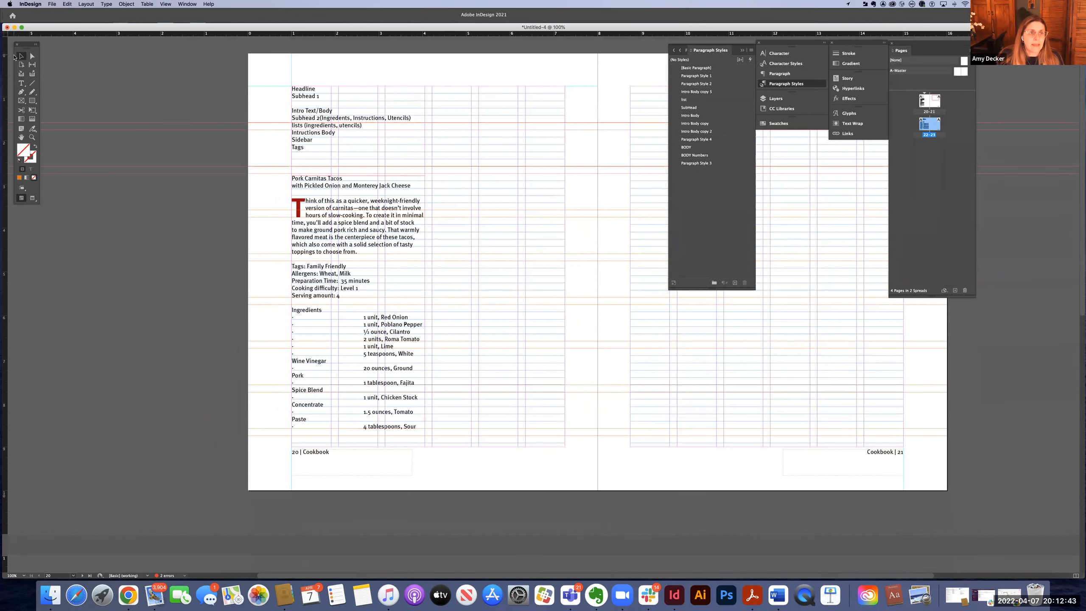
Move the style list frame onto the pasteboard beside page 20 and raise the recipe text frame to the page's top margin
left_click(21, 56)
left_click(367, 171)
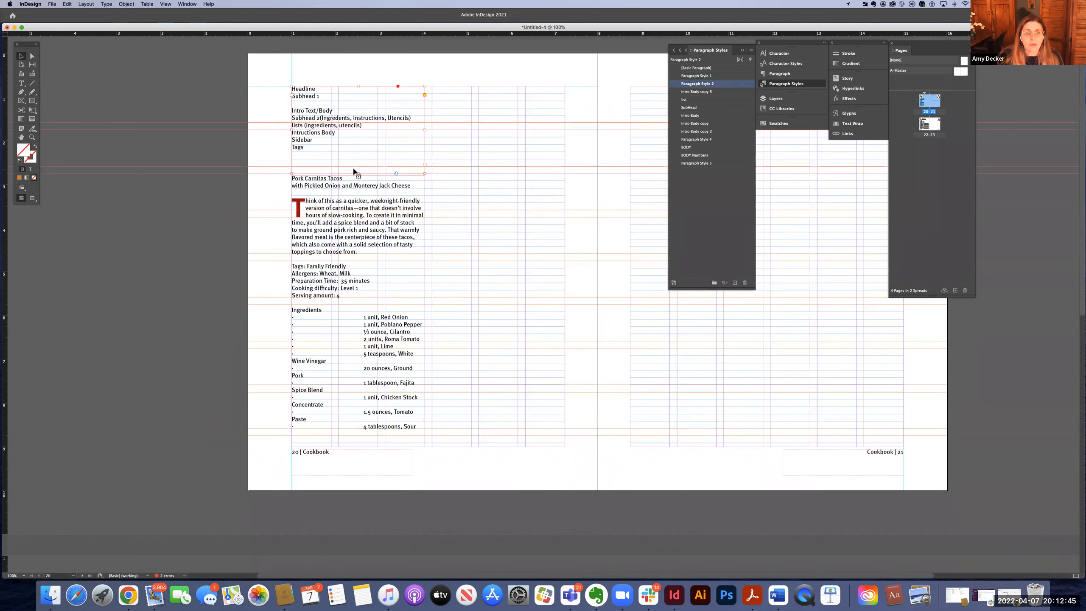
left_click(359, 197)
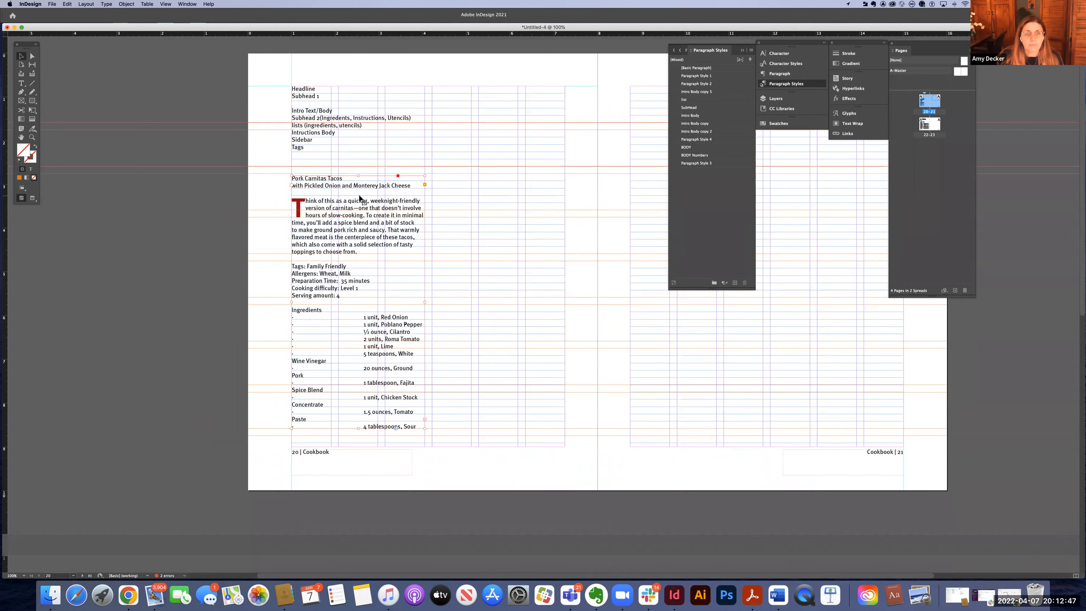
left_click(359, 162)
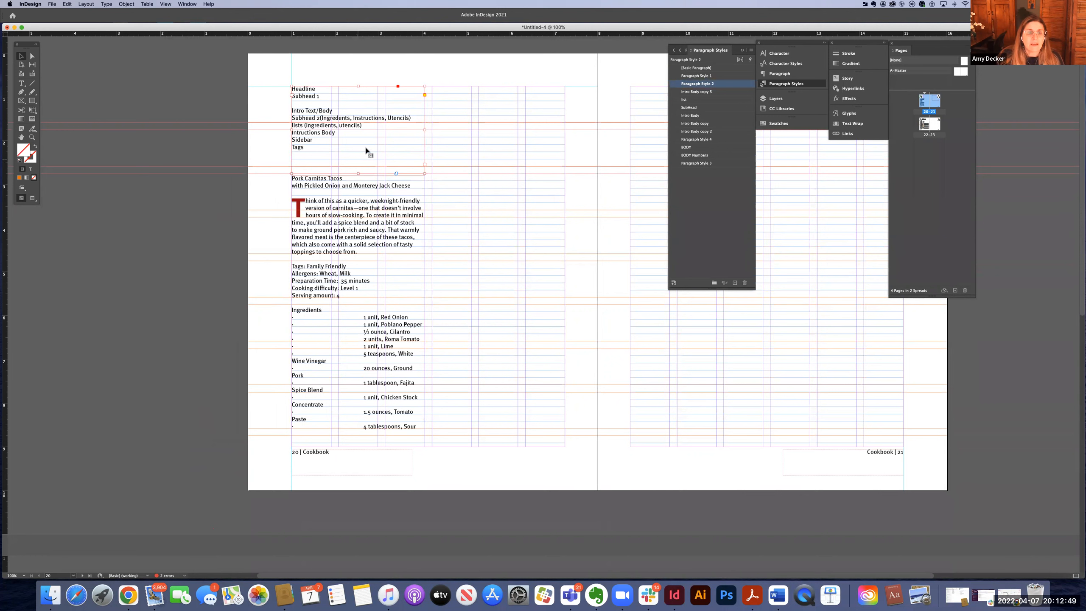
left_click_drag(158, 149, 181, 150)
left_click_drag(362, 218, 362, 156)
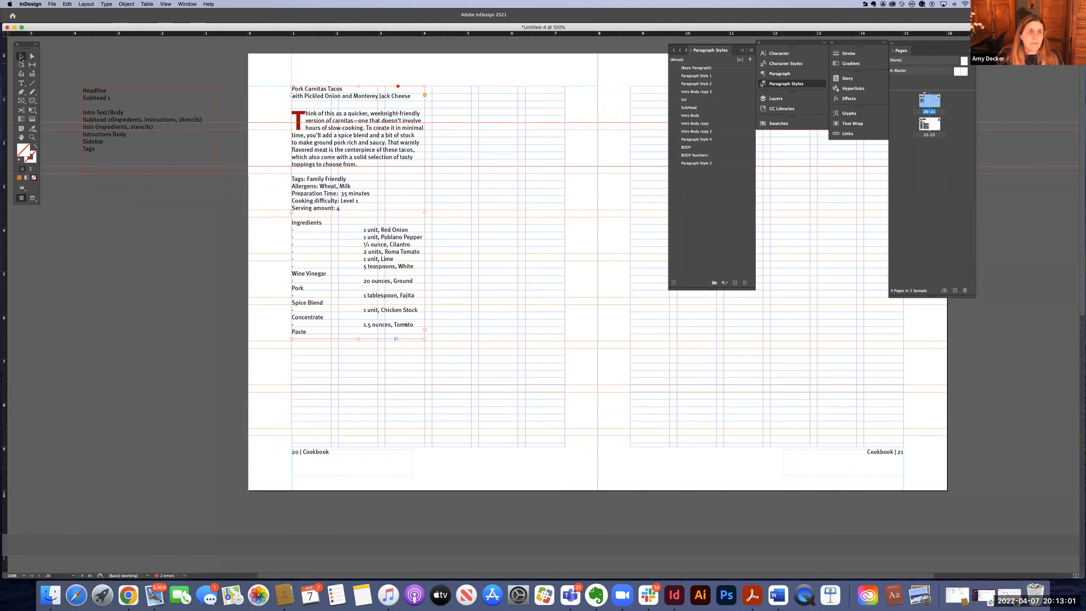
Copy the two title lines, "Pork Carnitas Tacos with Pickled Onion and Monterey Jack Cheese", and delete them from the recipe frame on page 20
left_click(20, 83)
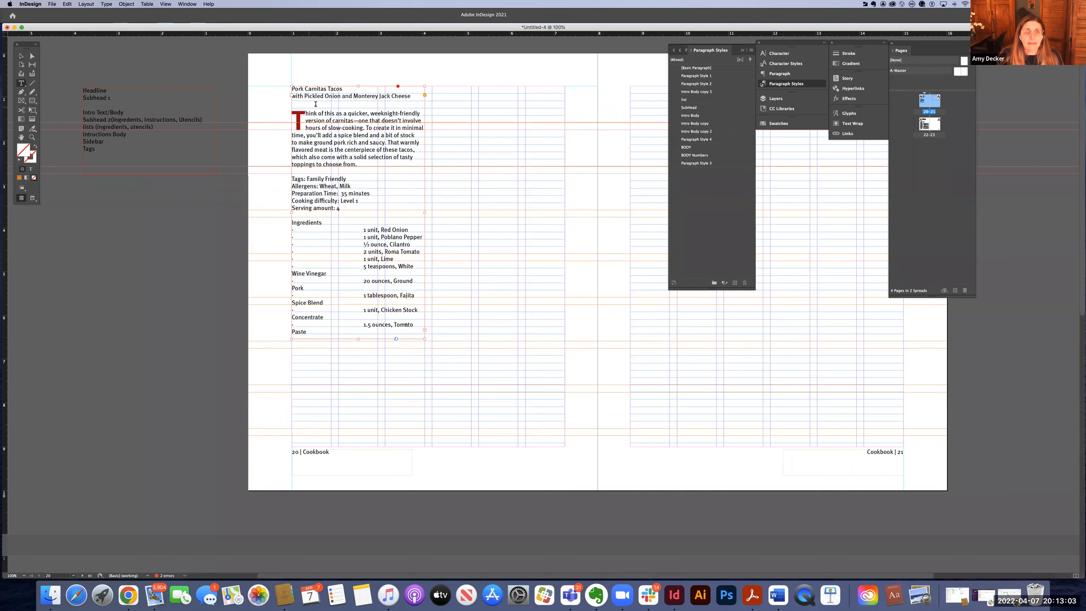
left_click_drag(411, 95, 284, 84)
key("super+c")
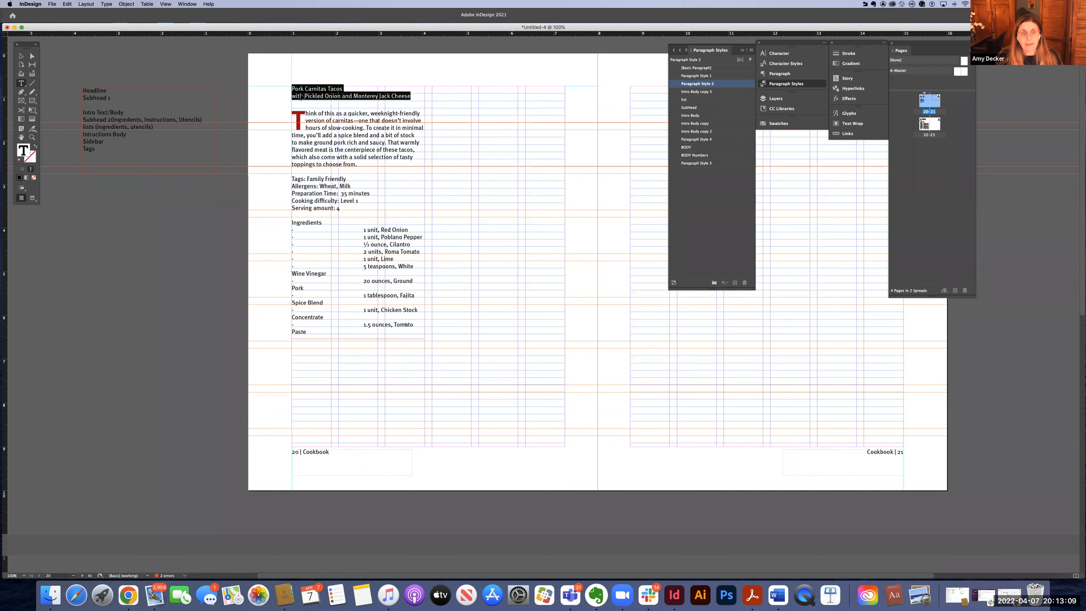
key("BackSpace")
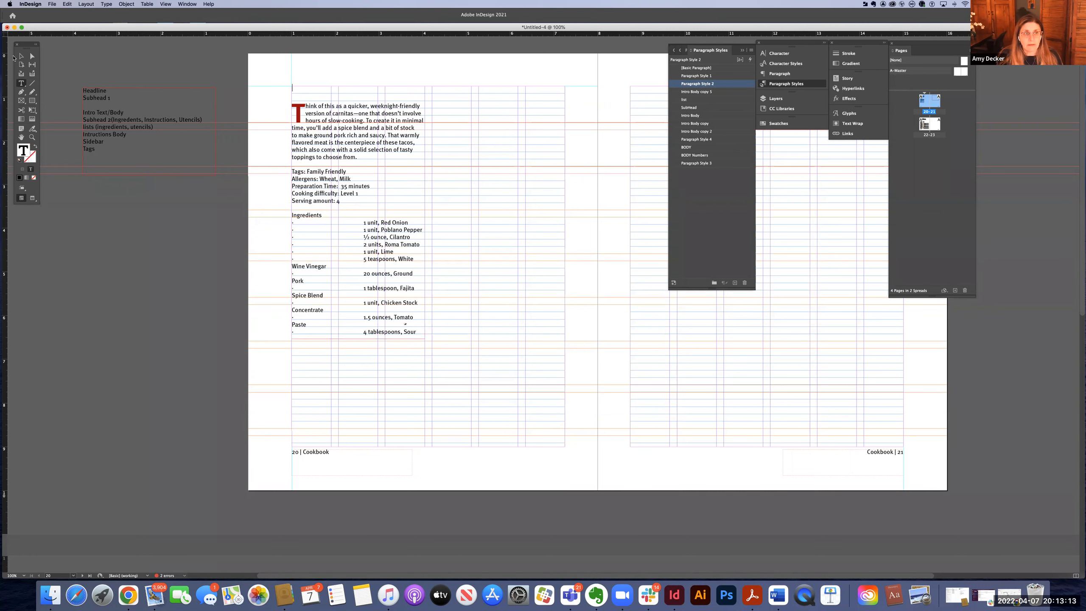
key("Escape")
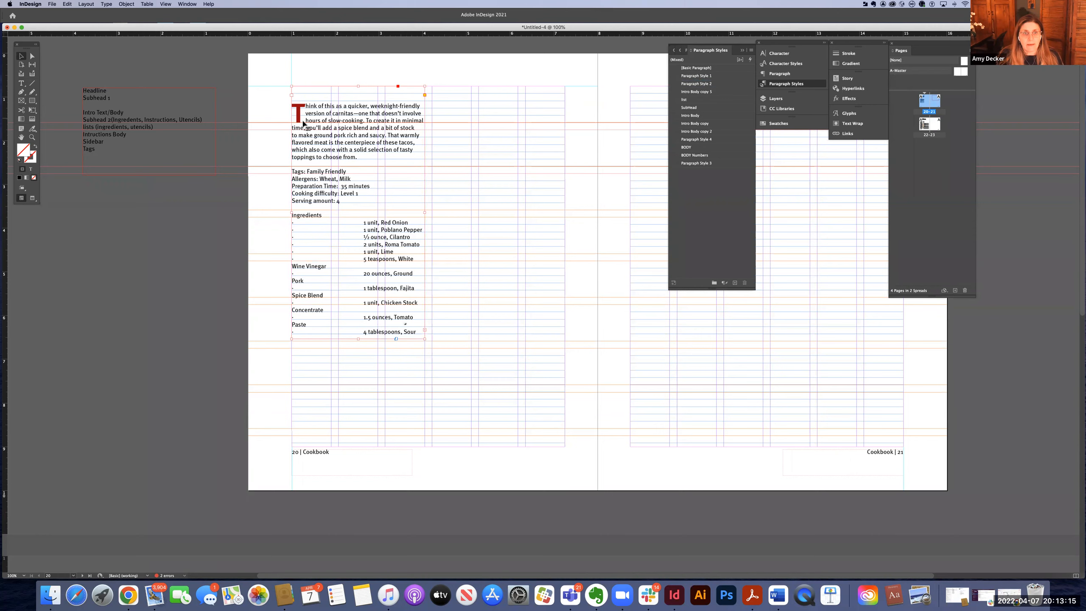
Draw a new text frame above the intro paragraph on page 20 and paste the copied recipe title lines into it
left_click_drag(305, 197, 362, 134)
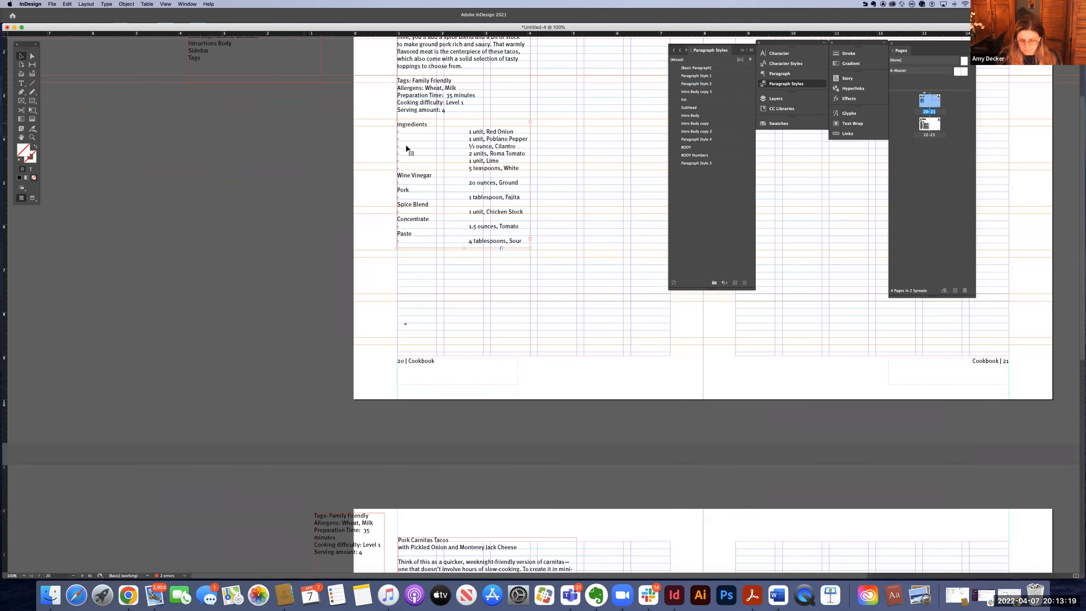
key("super+equal")
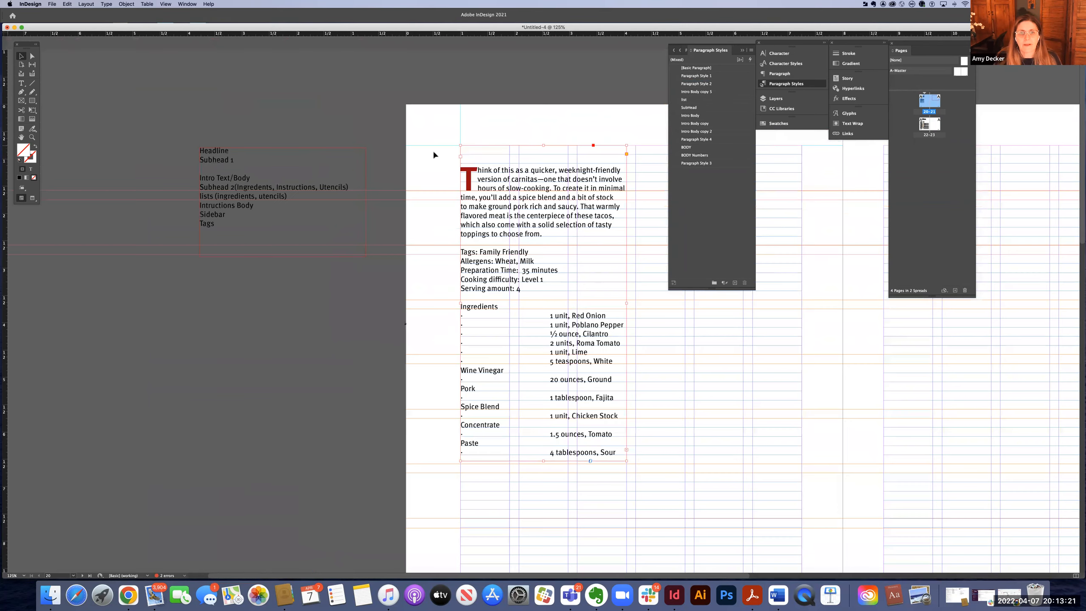
left_click(21, 84)
left_click_drag(457, 131, 627, 164)
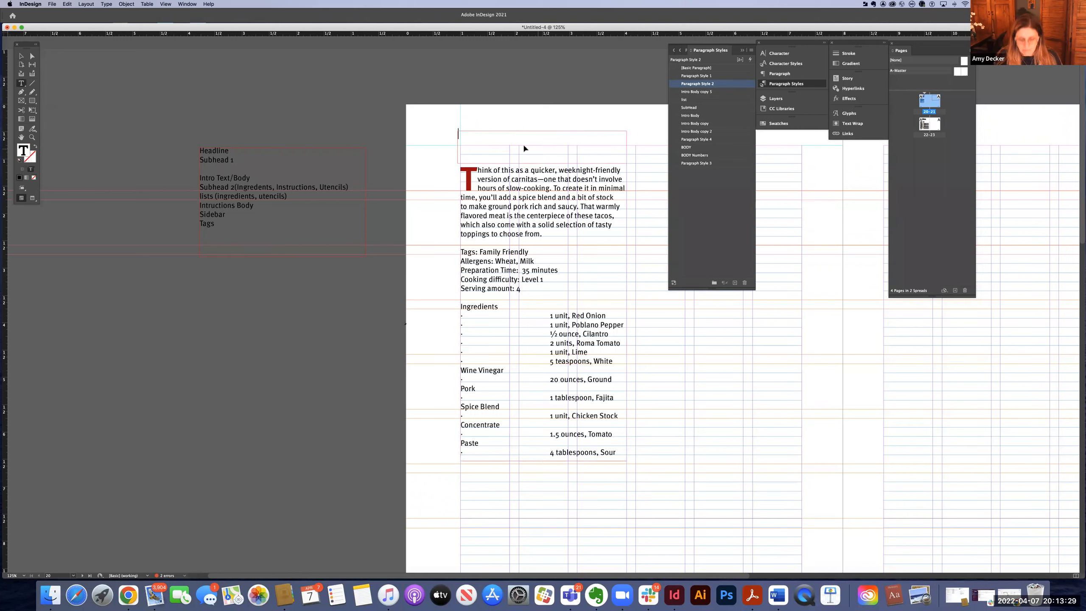
key("super+v")
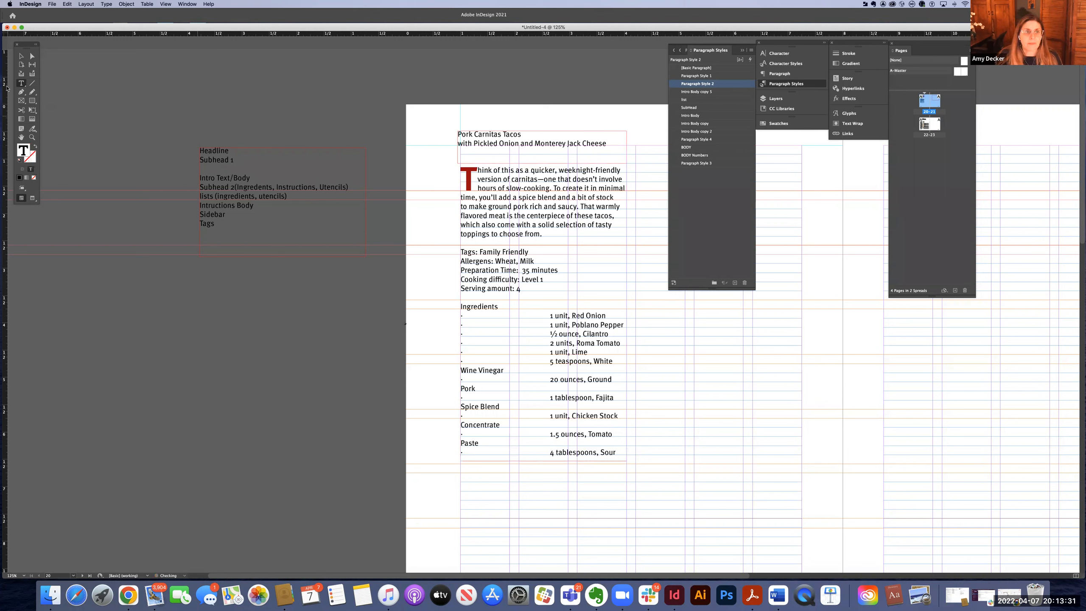
Move the title frame up above page 20's top margin and lower the recipe frame on the grid
left_click(22, 57)
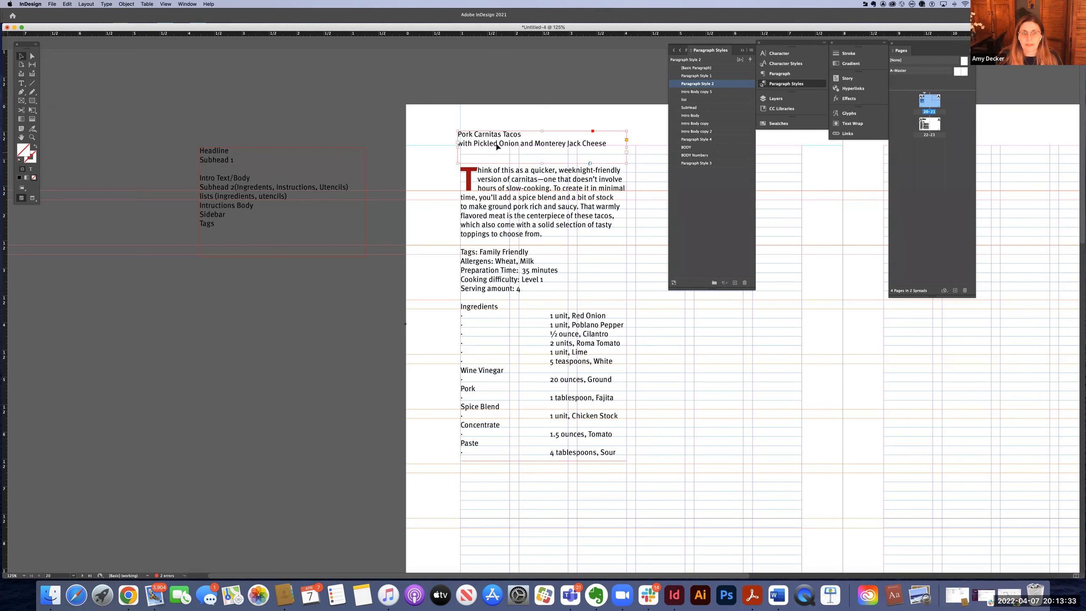
left_click_drag(482, 138, 483, 209)
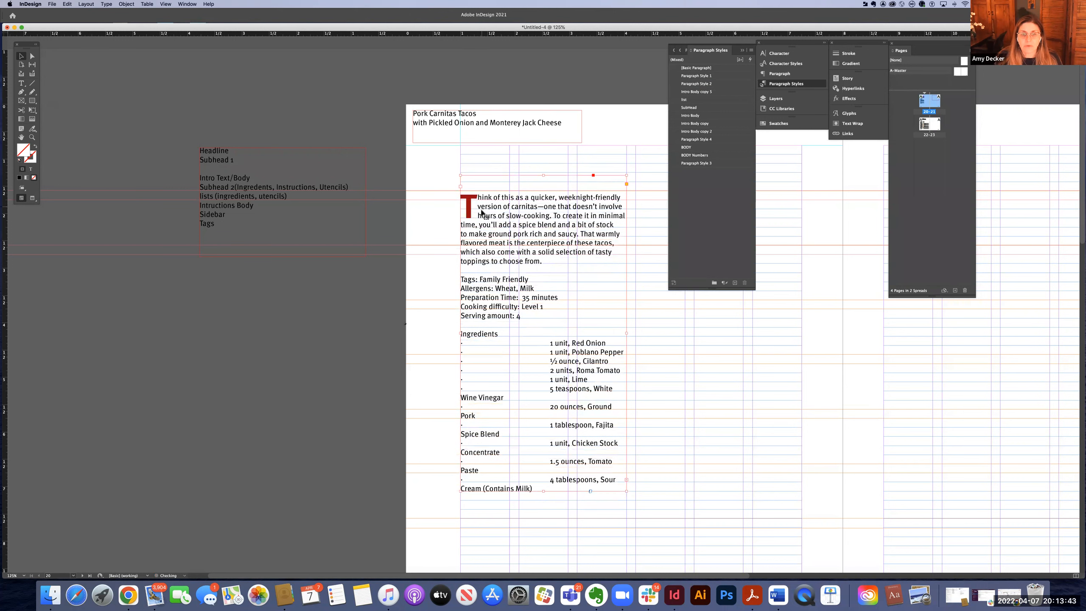
left_click_drag(483, 218, 481, 222)
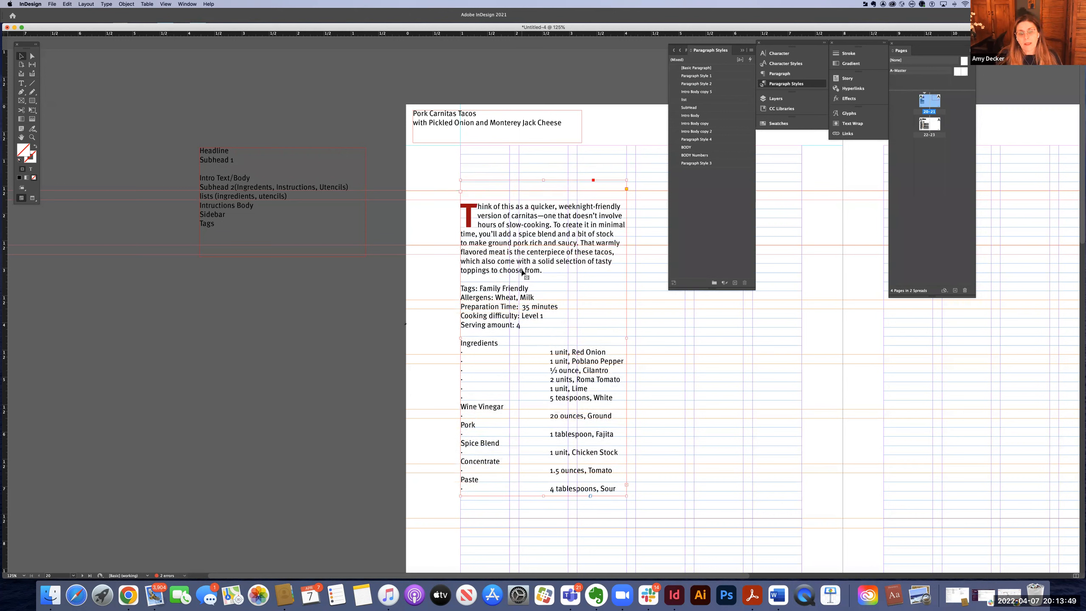
Cut the lines from "Tags" to "Serving amount" into a new text frame on the pasteboard beside page 20, and narrow that frame
double_click(466, 290)
left_click_drag(461, 288, 557, 325)
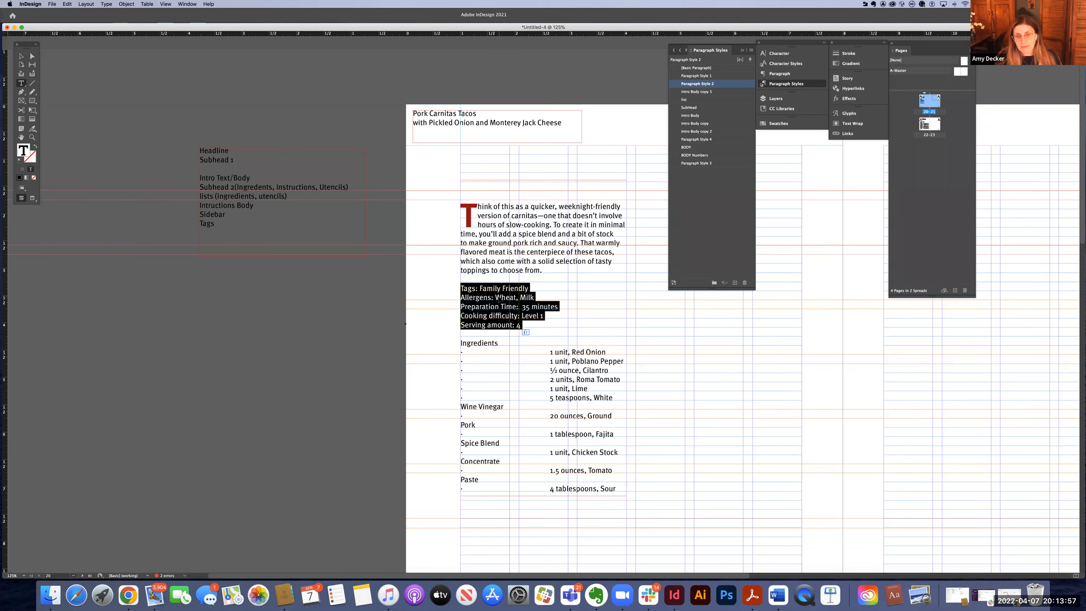
key("cmd+x")
left_click_drag(249, 273, 404, 379)
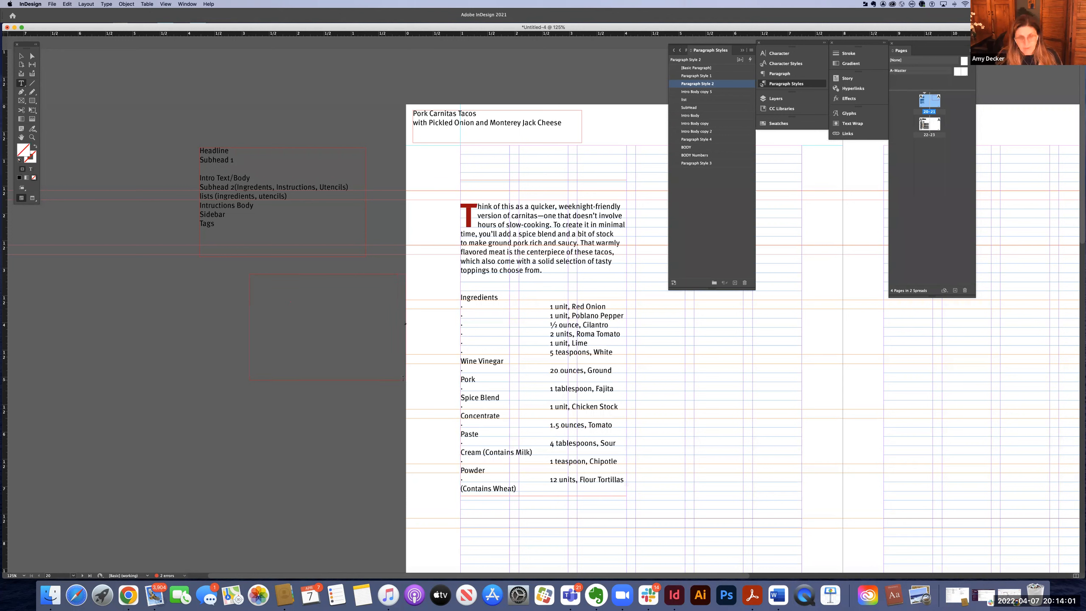
key("cmd+v")
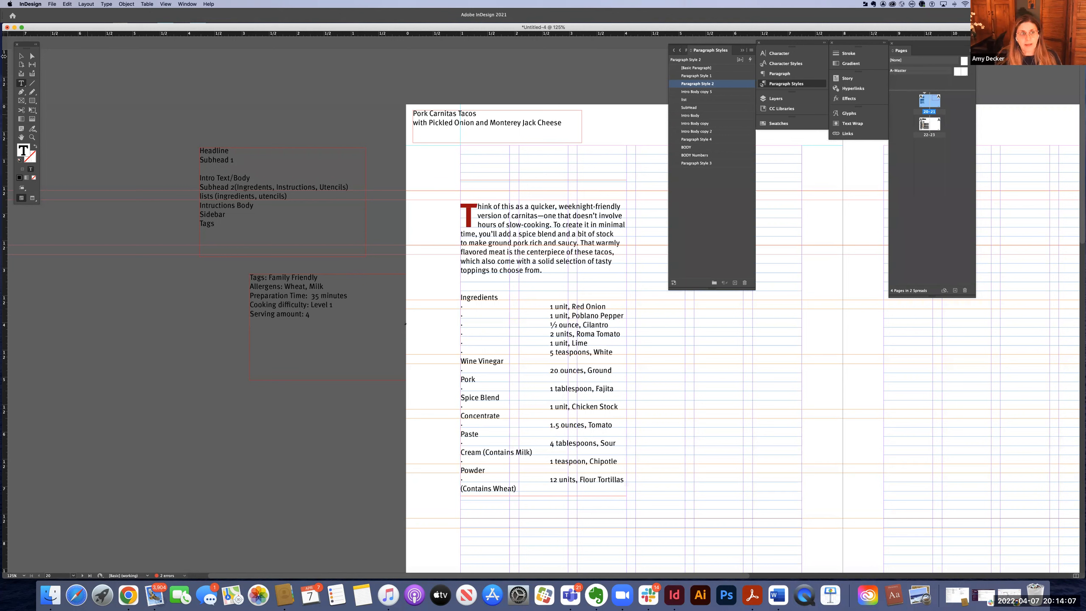
left_click(20, 56)
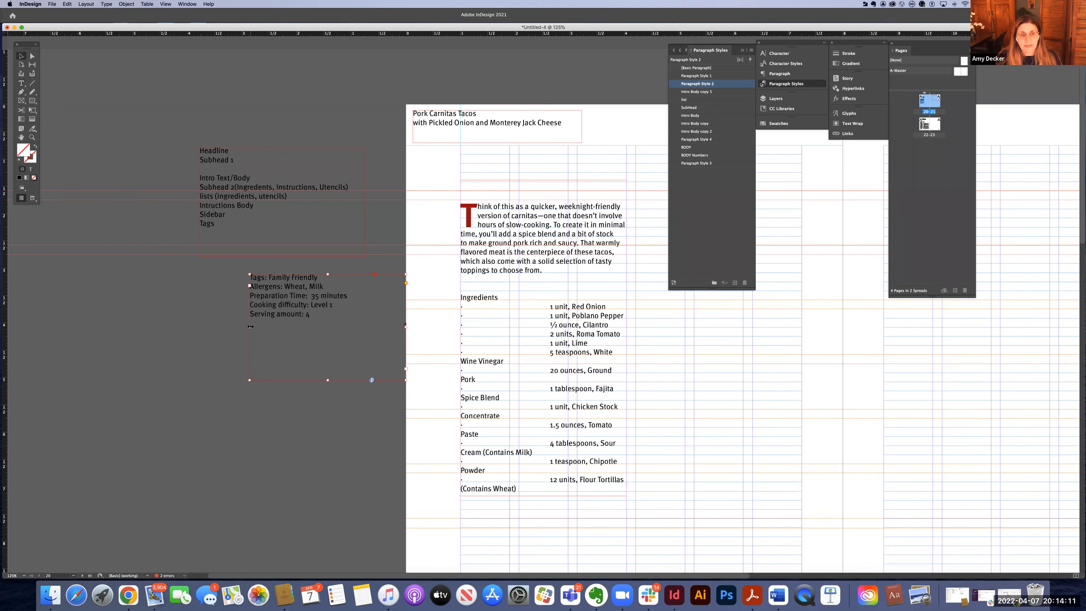
left_click_drag(252, 326, 271, 324)
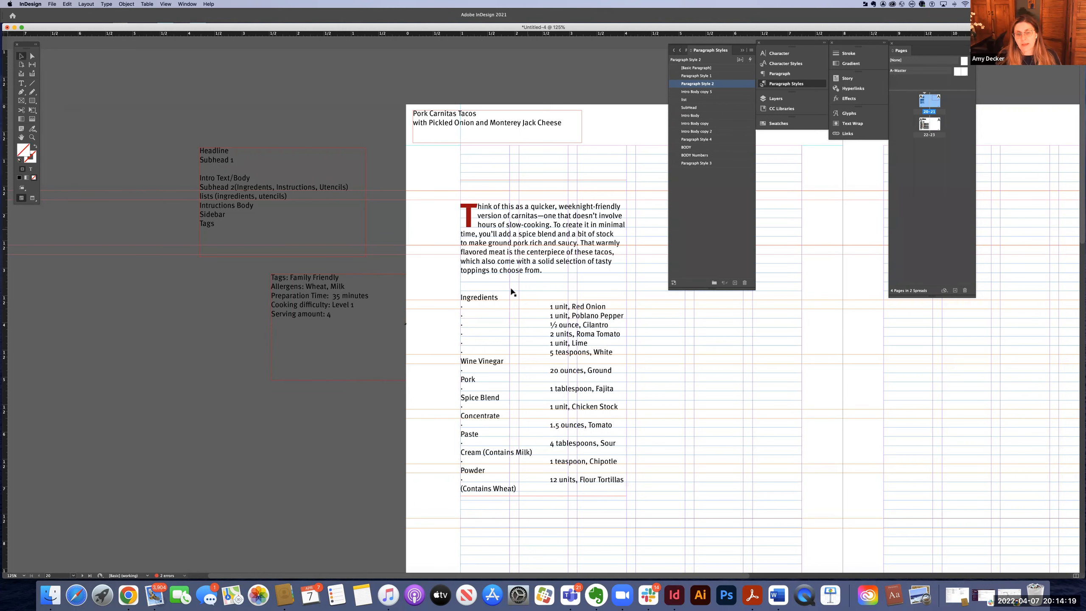
Delete the bullet and the wide gap before "1 unit, Red Onion" in the ingredients list on page 20
scroll(404, 275, "down", 1)
left_click_drag(402, 275, 406, 286)
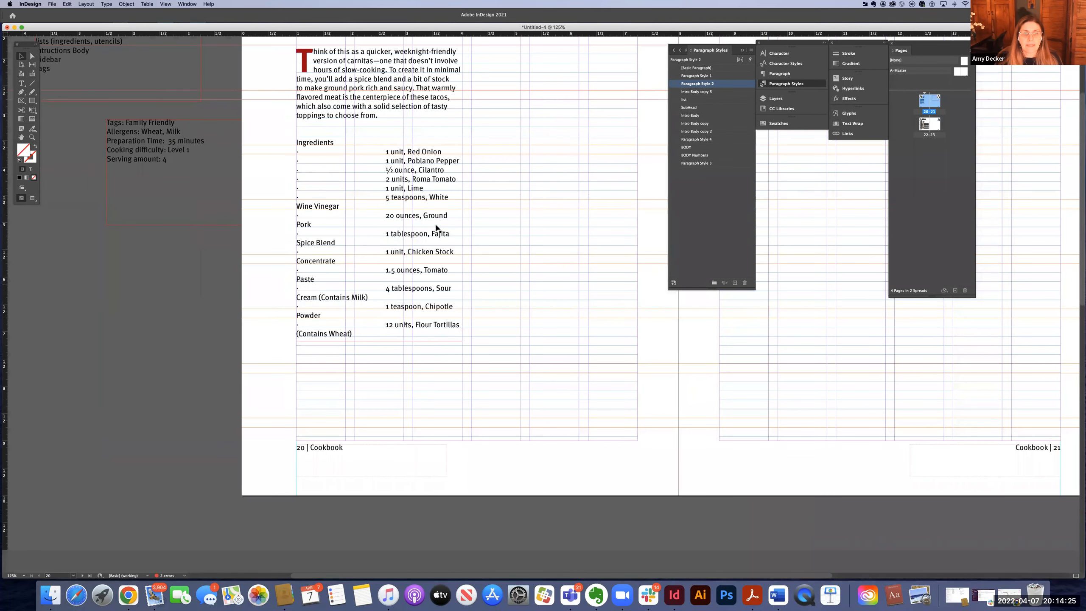
key("super+equal")
scroll(446, 279, "up", 1)
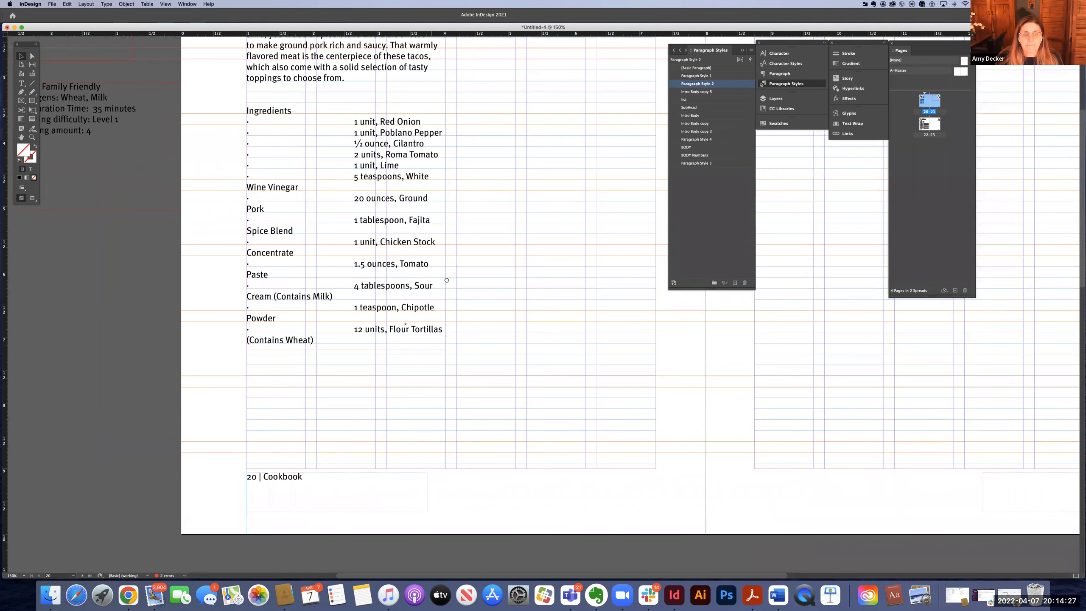
scroll(448, 285, "up", 2)
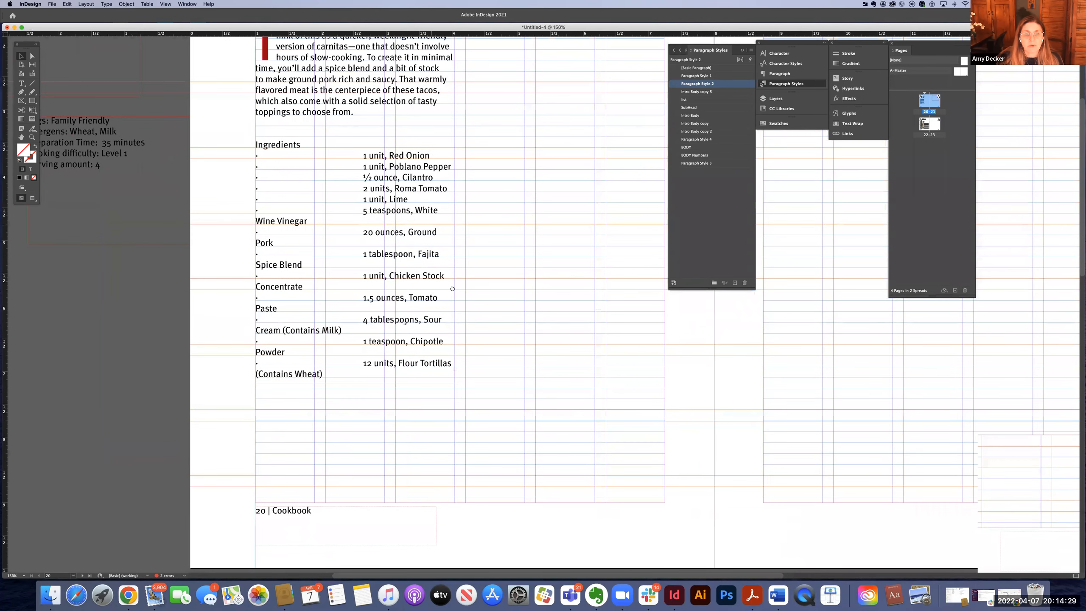
scroll(452, 289, "up", 2)
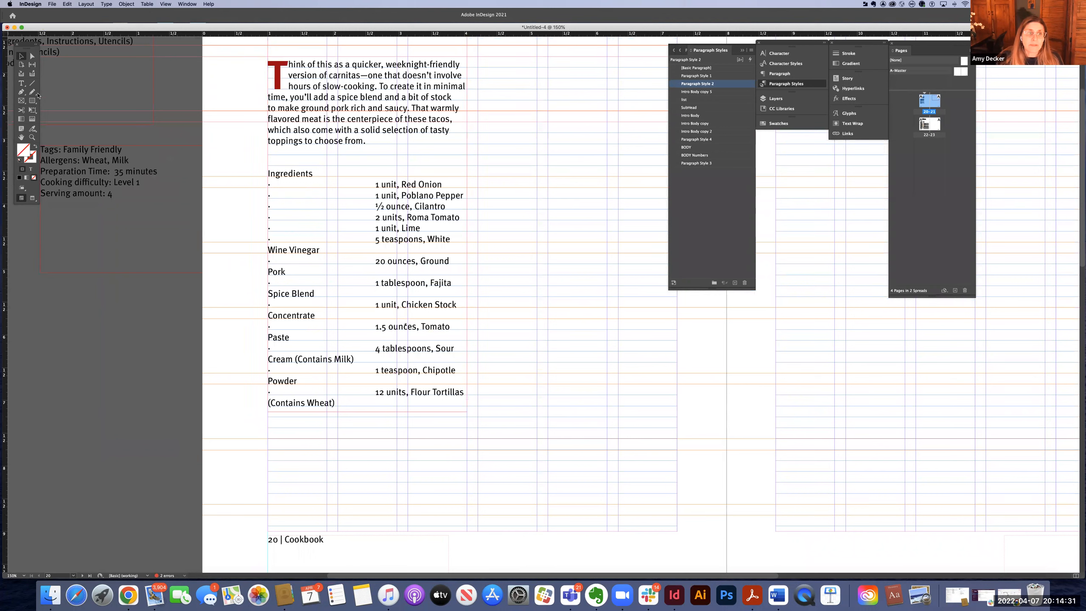
left_click(21, 83)
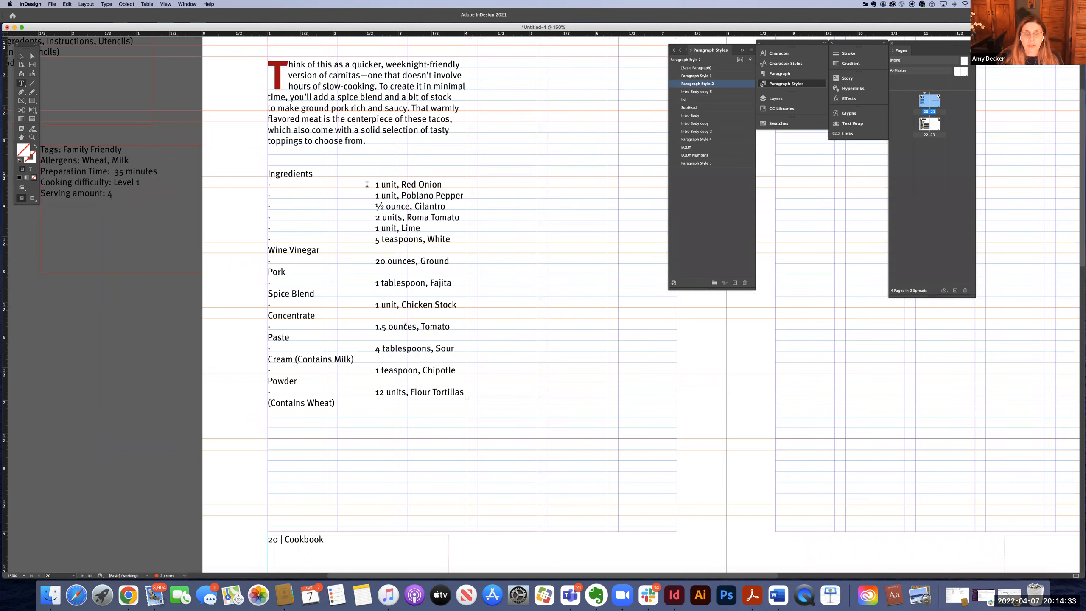
left_click_drag(360, 185, 269, 185)
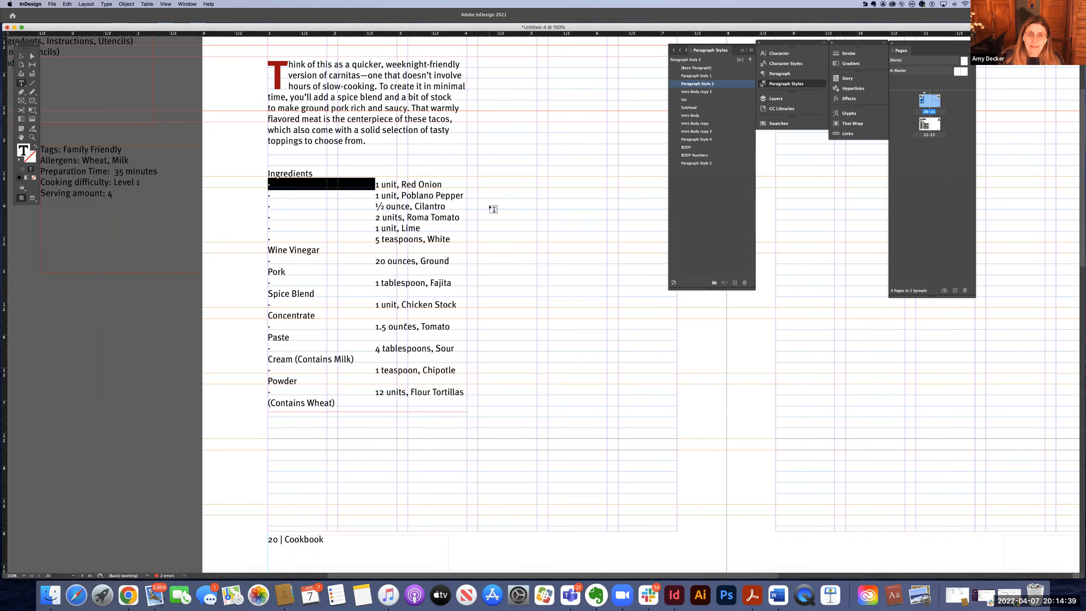
key("super+equal")
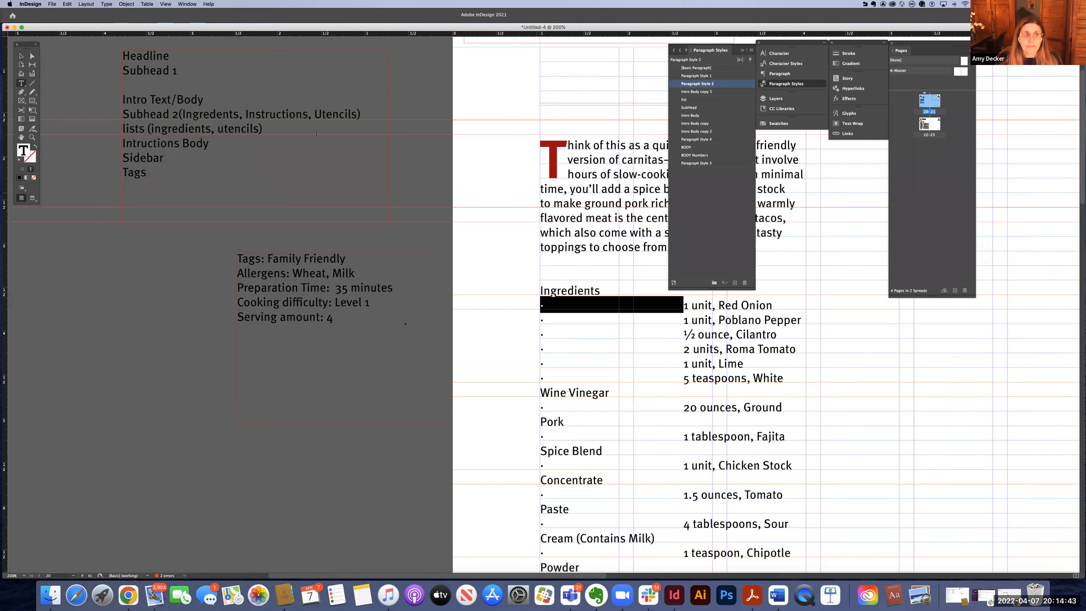
left_click(19, 57)
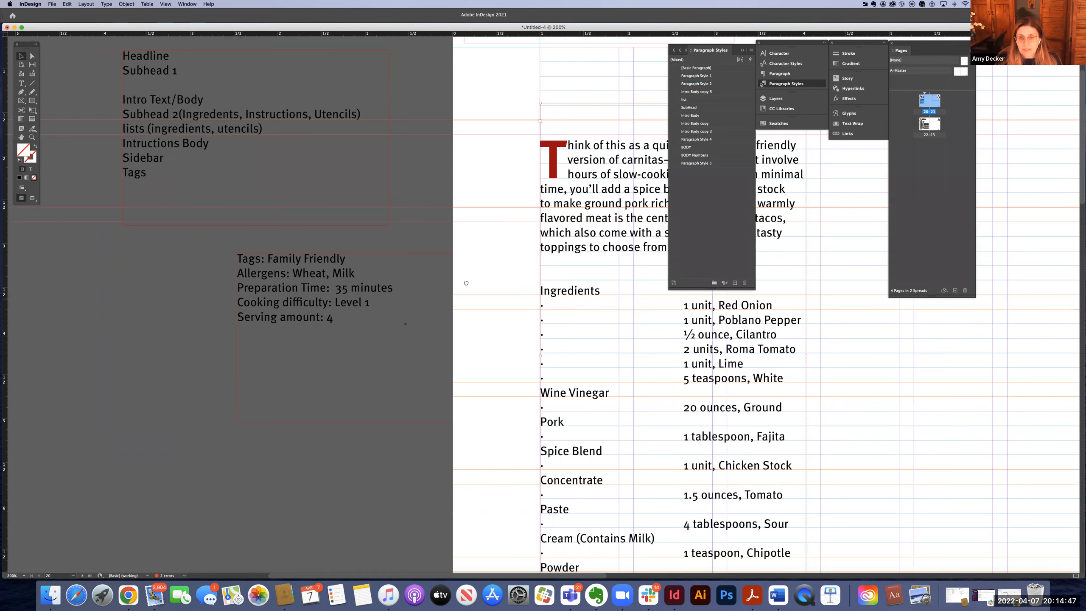
scroll(429, 266, "right", 2)
scroll(428, 265, "right", 10)
scroll(428, 265, "down", 2)
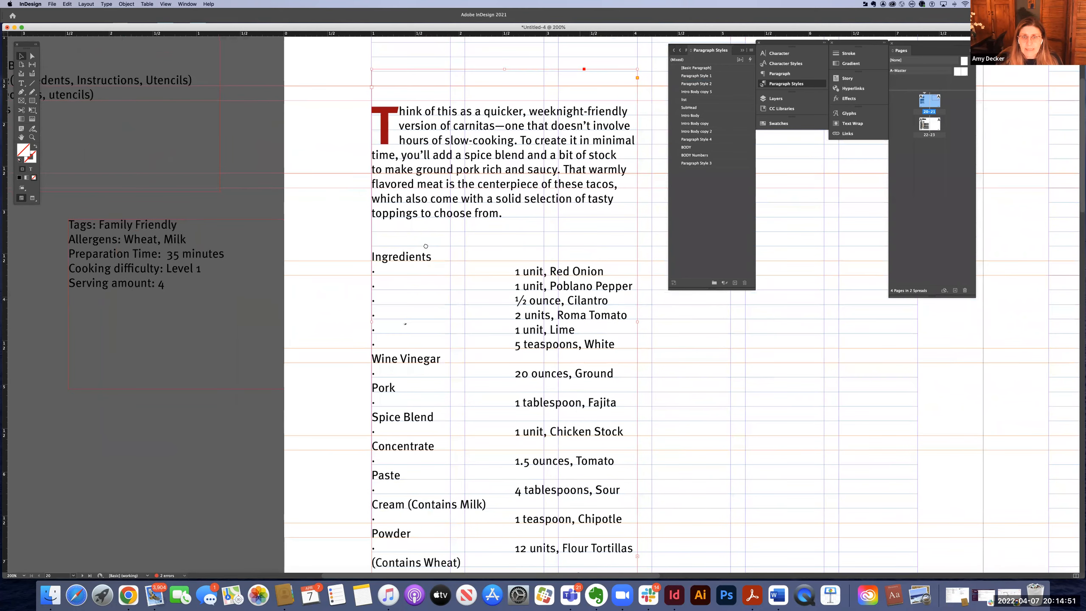
scroll(426, 246, "down", 2)
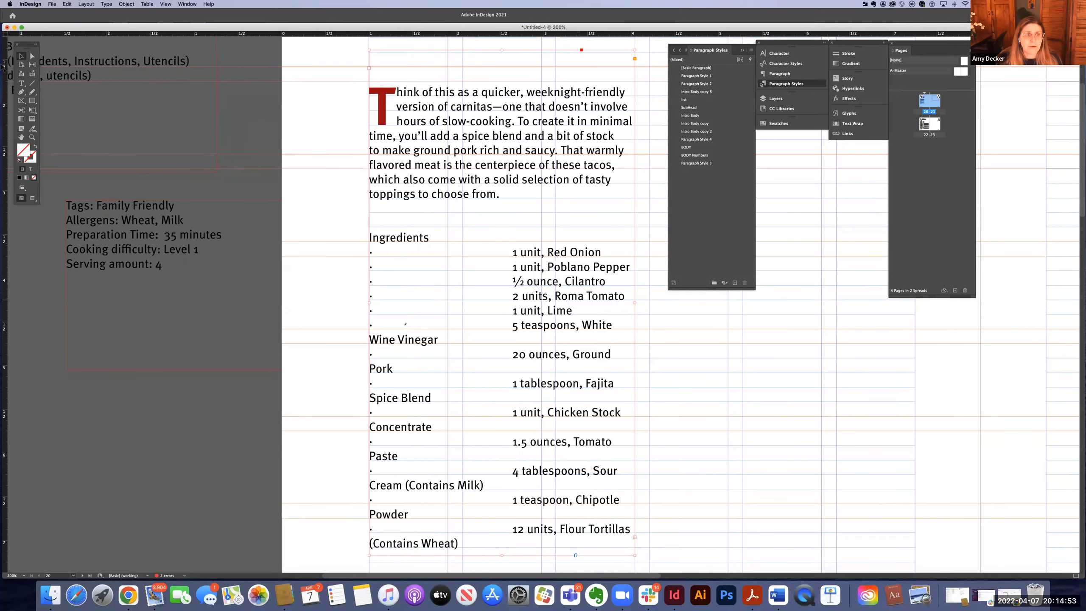
left_click(22, 84)
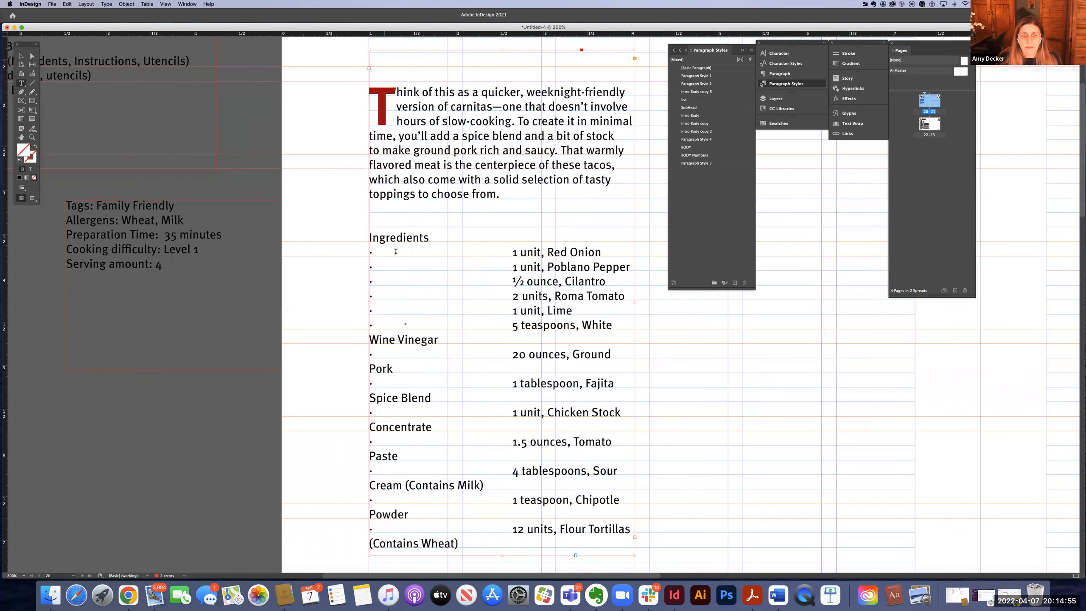
left_click_drag(370, 251, 507, 251)
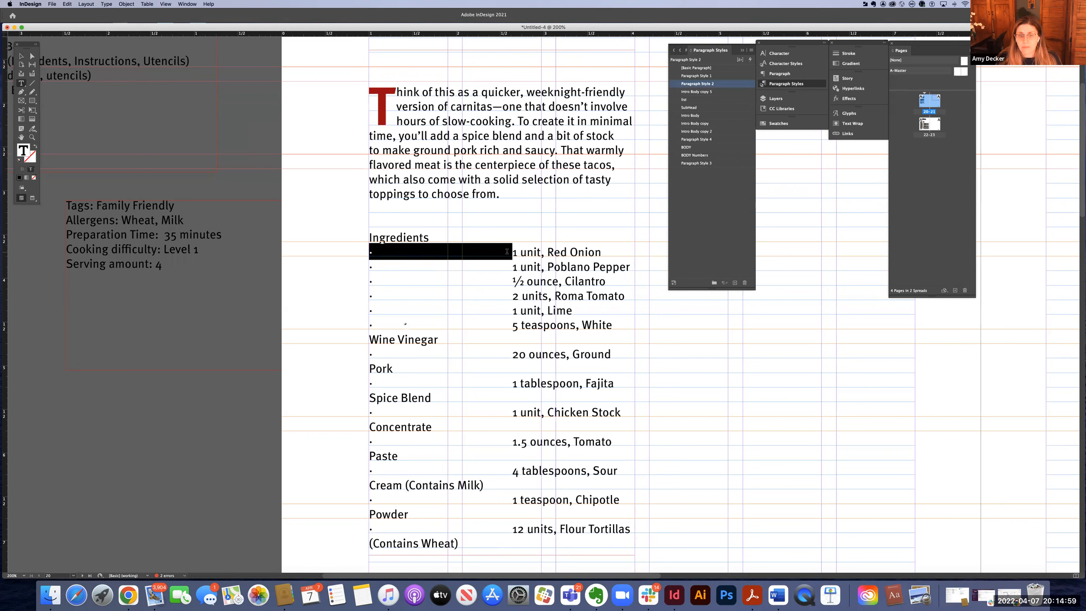
key("BackSpace")
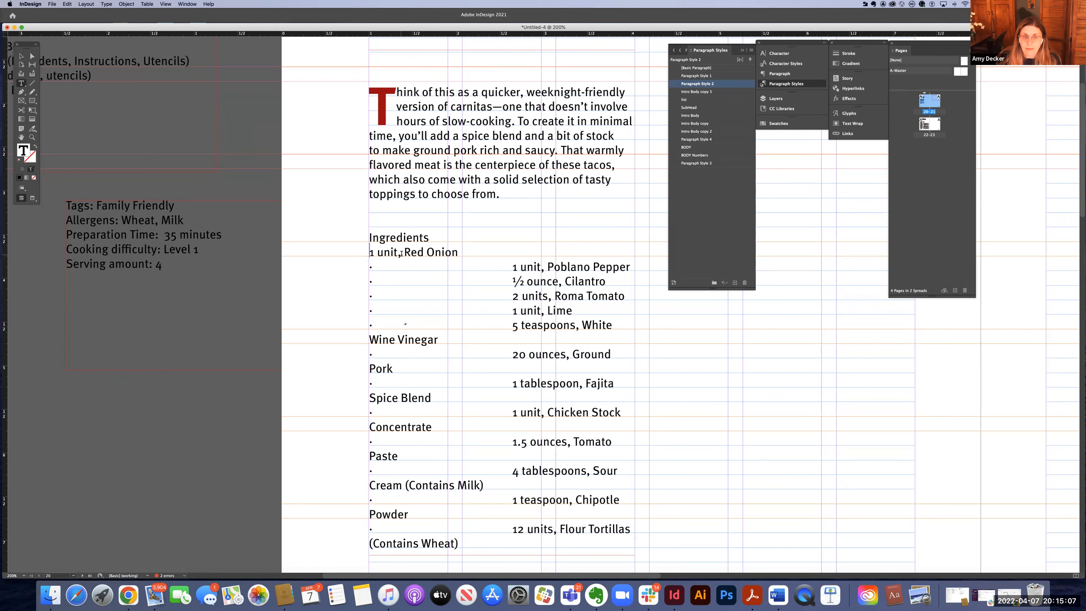
Remove "unit," from the first ingredient so it reads "1 Red Onion"
left_click(401, 252)
key("shift+Right")
key("Left")
key("shift+Left")
key("shift+Left")
key("shift+Left")
key("shift+Left")
key("shift+Left")
key("shift+Left")
key("shift+Left")
key("shift+Right")
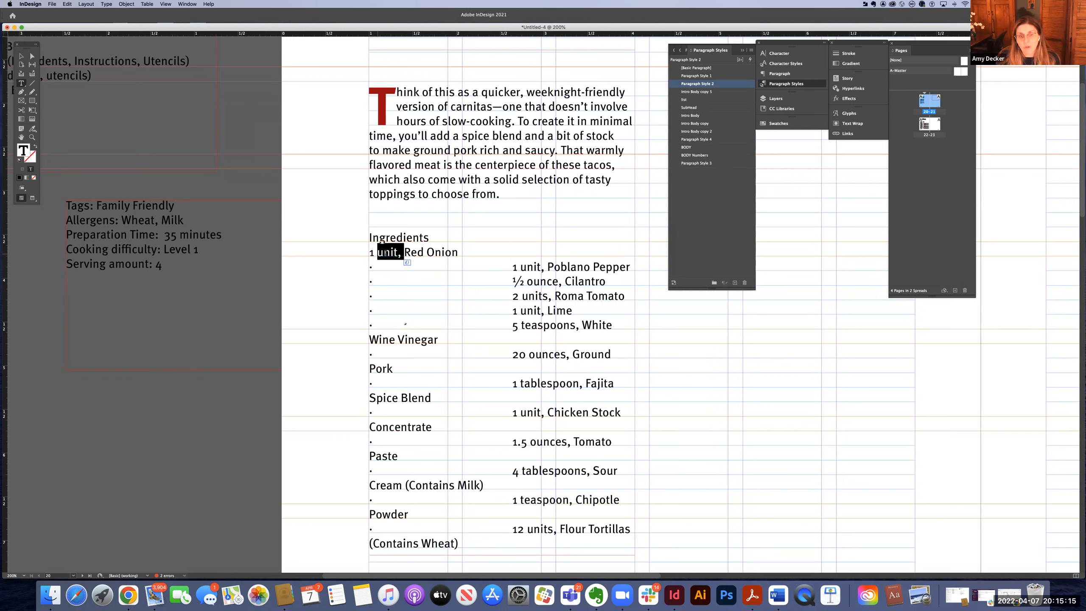
key("BackSpace")
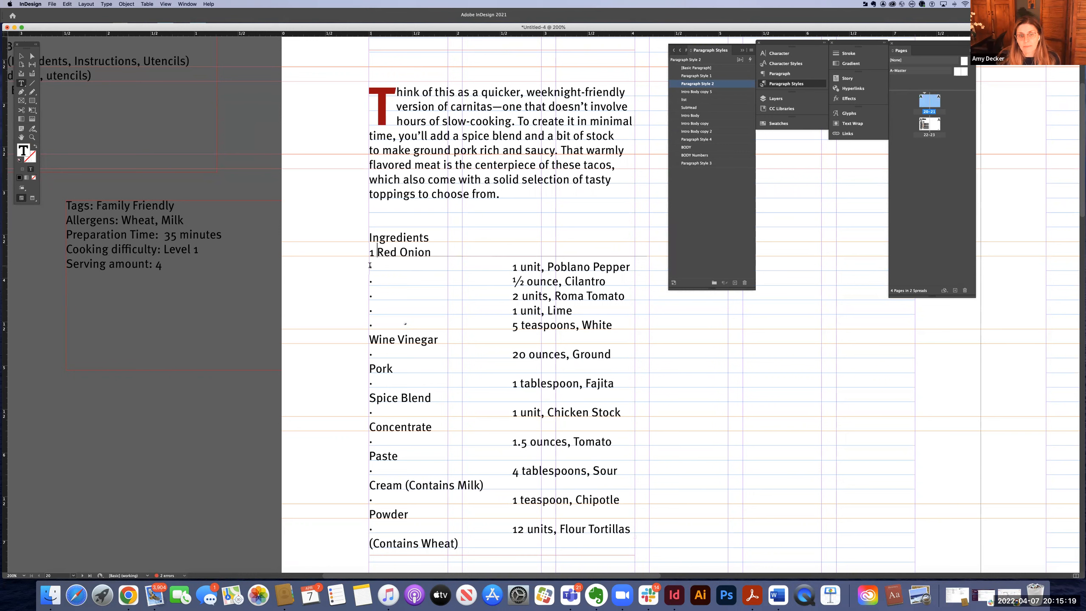
Remove the bullet, gap and "unit," from the second ingredient line so it reads "1 Poblano Pepper"
left_click_drag(370, 267, 490, 268)
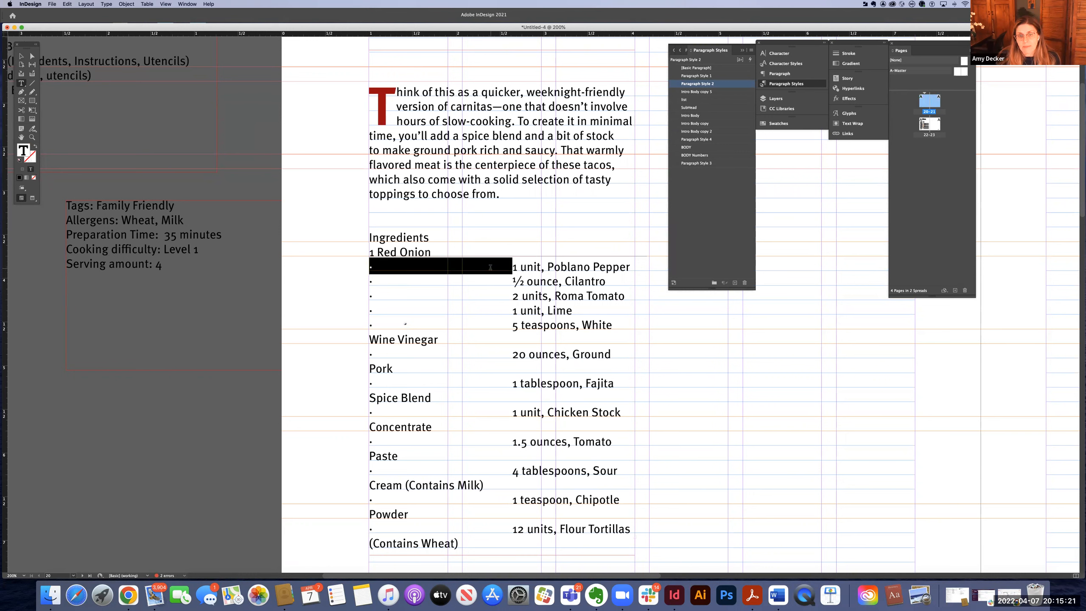
key("BackSpace")
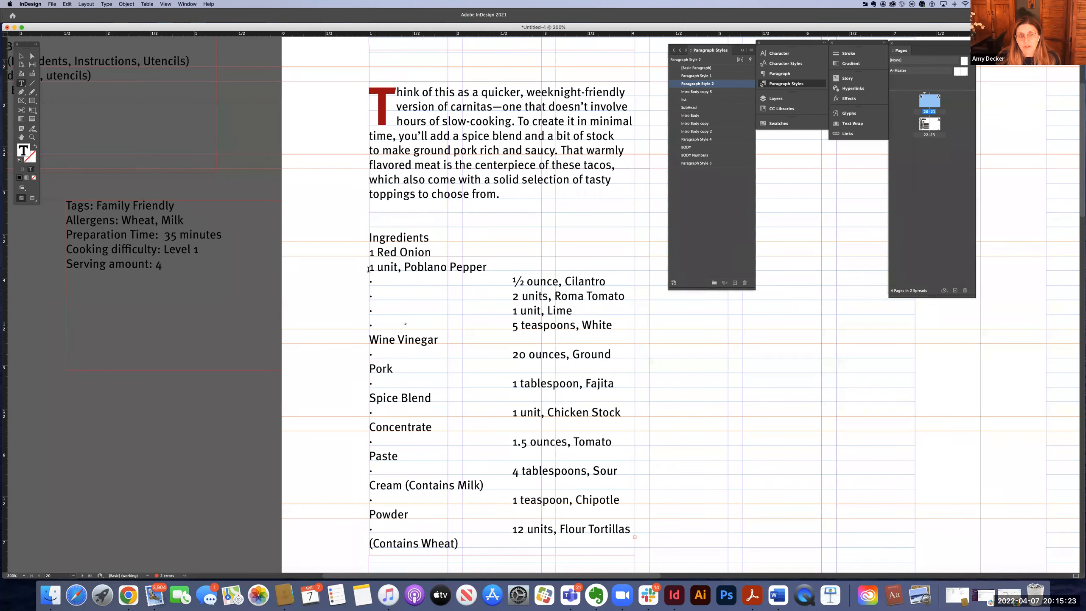
left_click_drag(377, 267, 405, 268)
key("BackSpace")
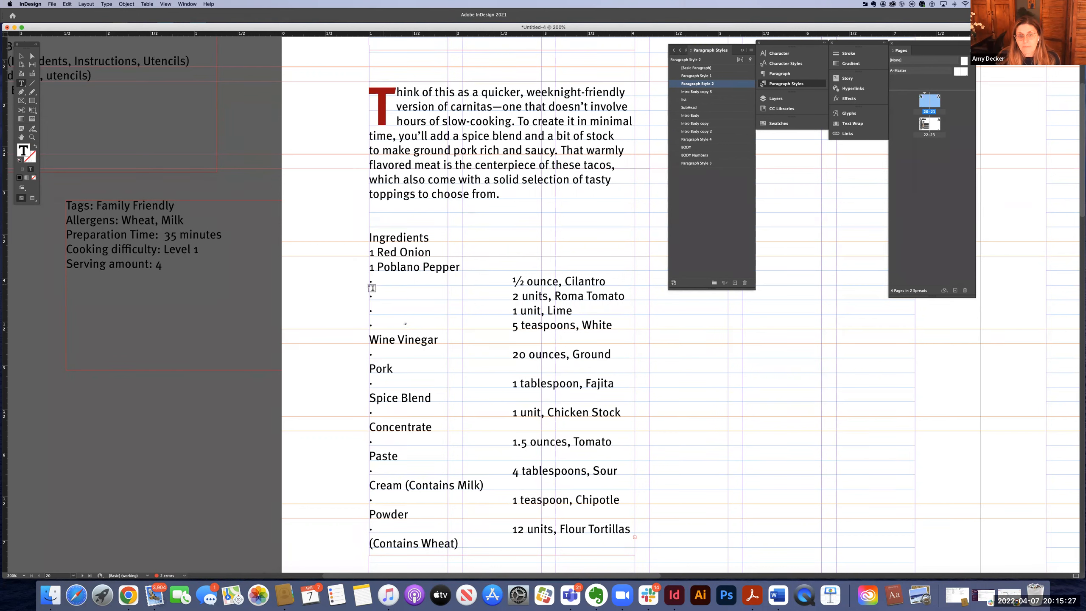
Remove the bullet, gap and comma from the Cilantro line and abbreviate "ounce" to "oz"
left_click_drag(370, 280, 503, 282)
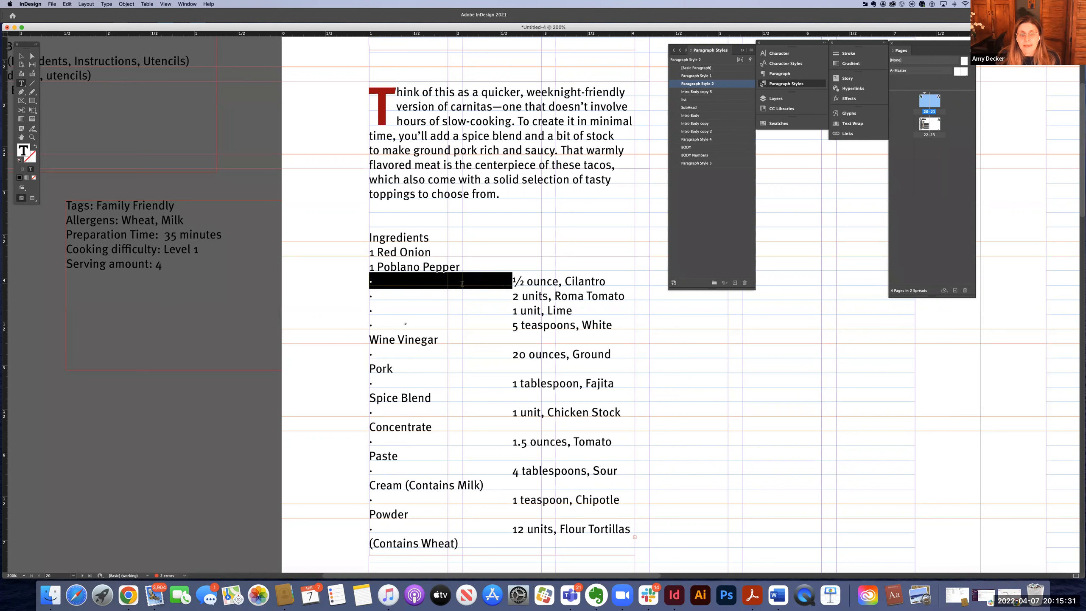
key("BackSpace")
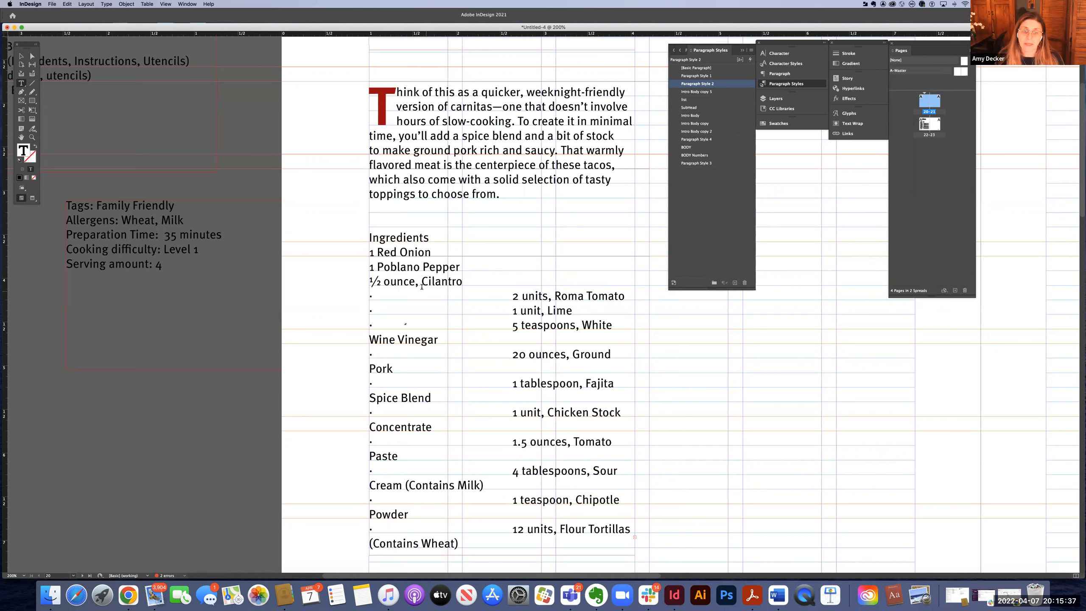
left_click(416, 282)
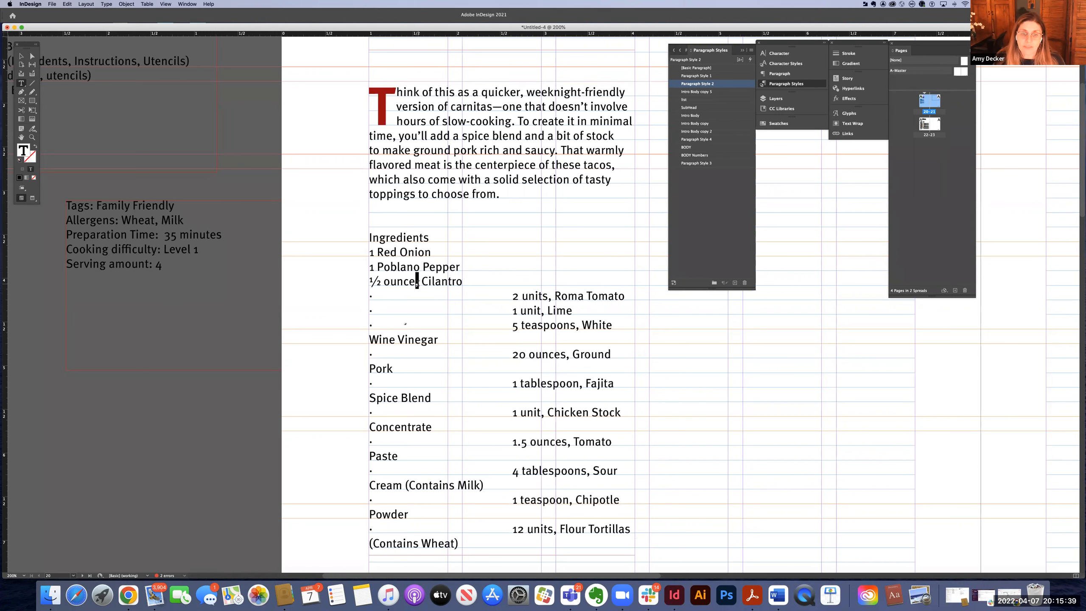
key("BackSpace")
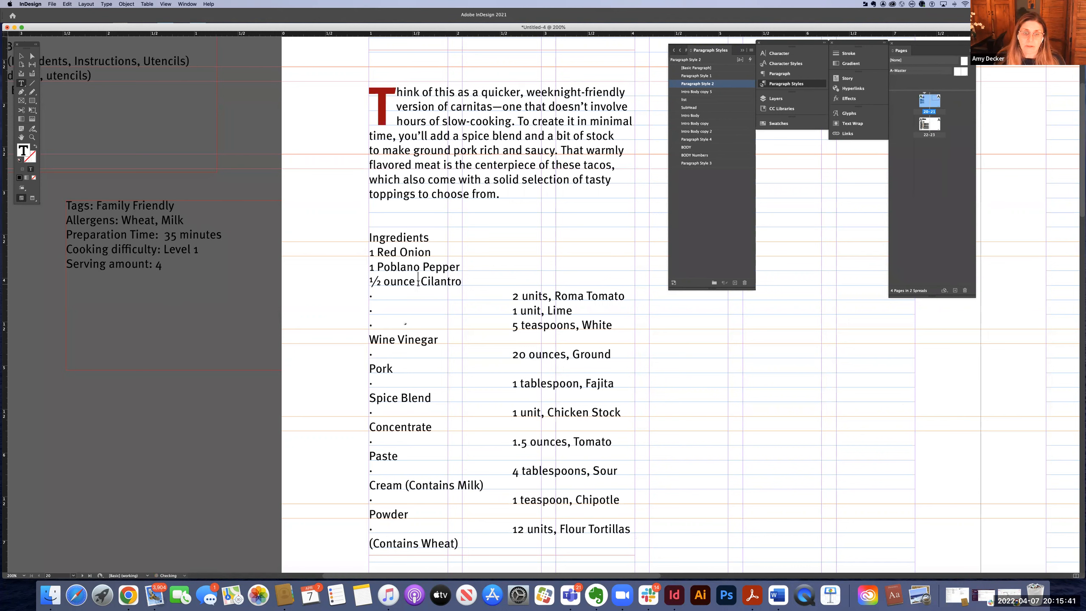
double_click(418, 283)
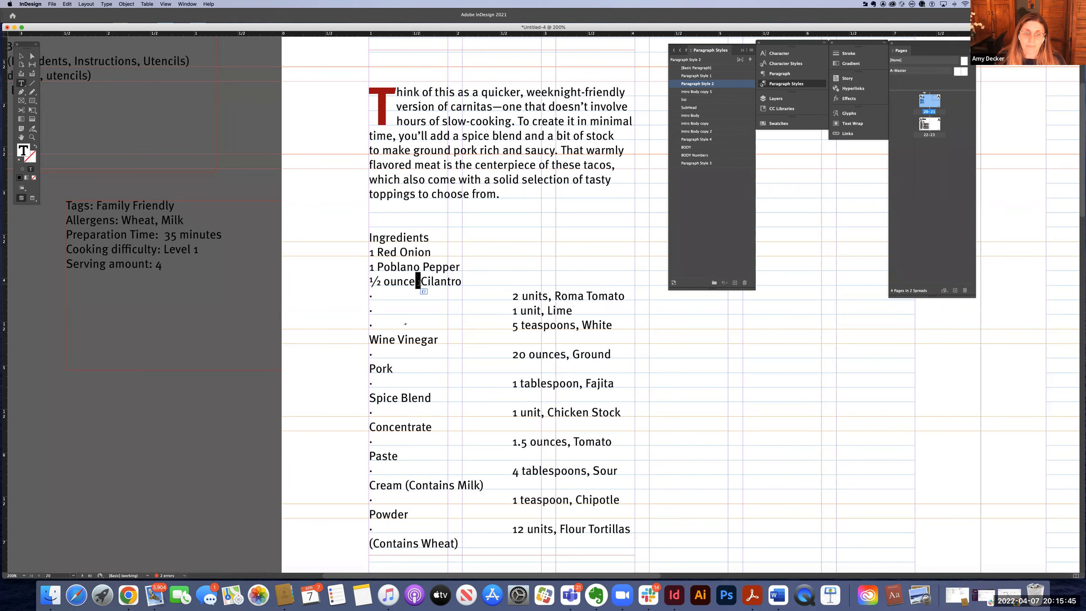
scroll(382, 287, "right", 1)
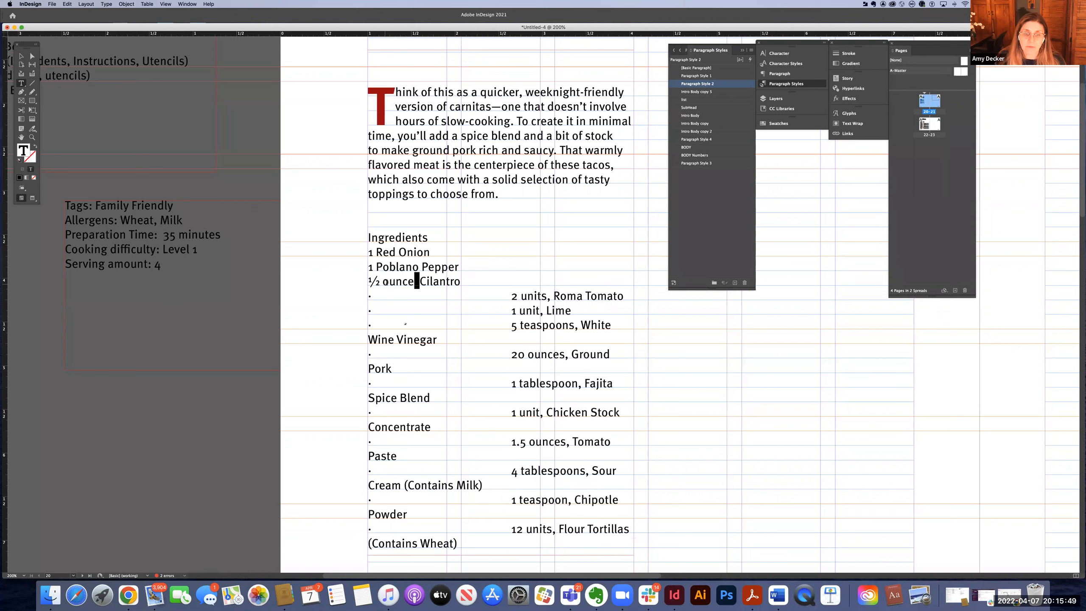
left_click_drag(389, 282, 414, 282)
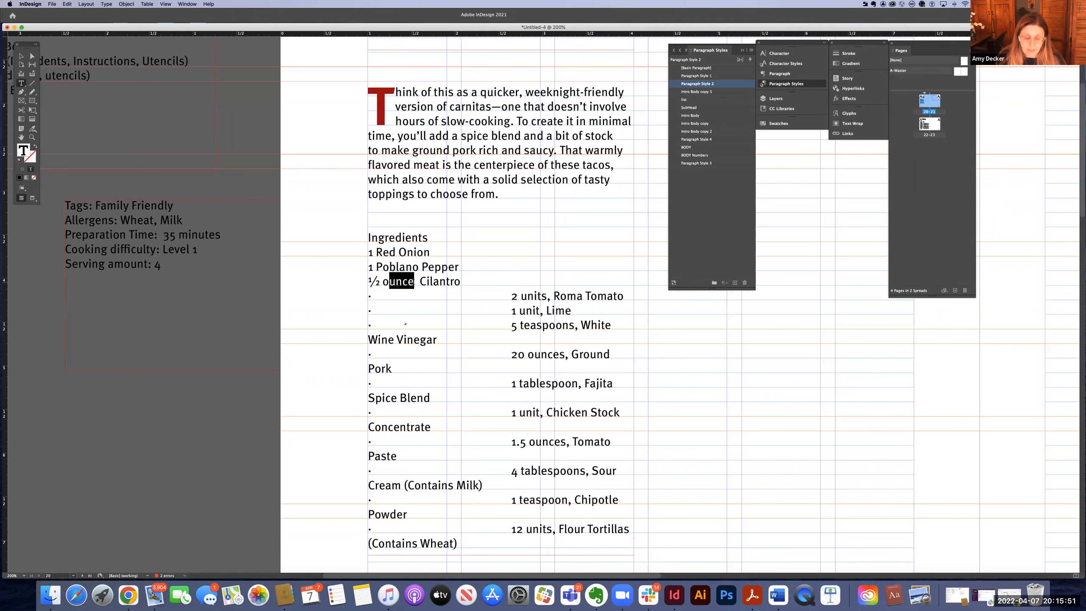
type("z")
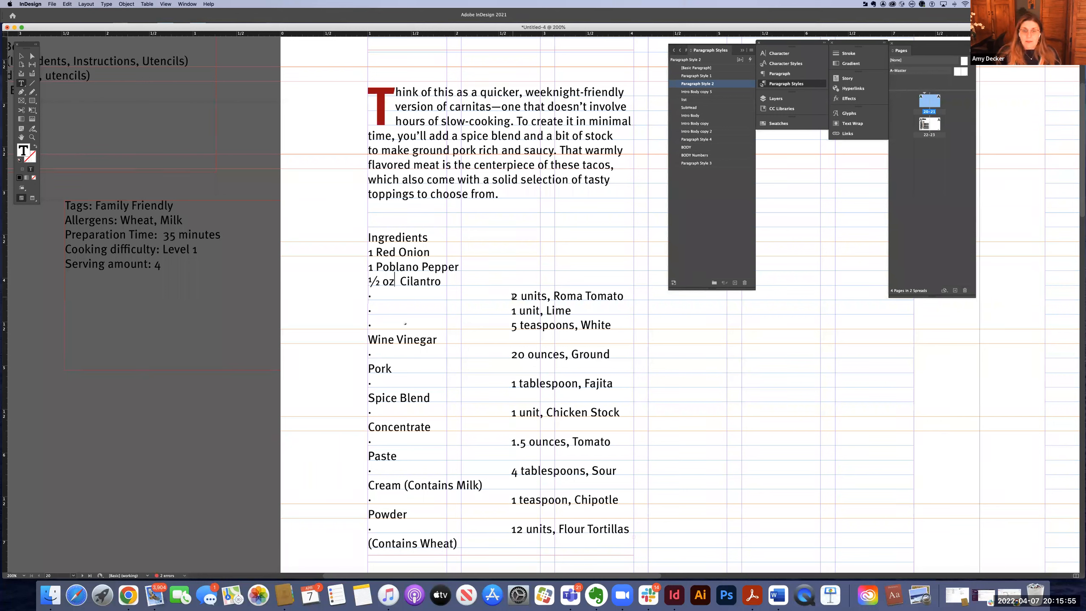
Strip the bullets, gaps and unit words from the next two ingredient lines, leaving "2 Roma Tomato" and "1 Lime"
double_click(394, 293)
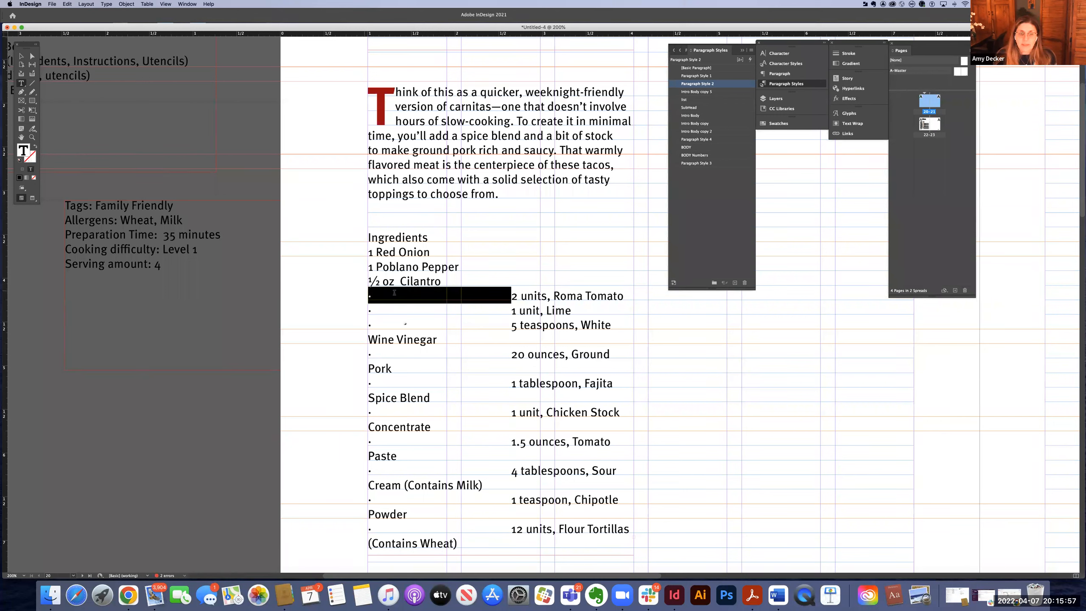
key("BackSpace")
left_click_drag(377, 296, 410, 296)
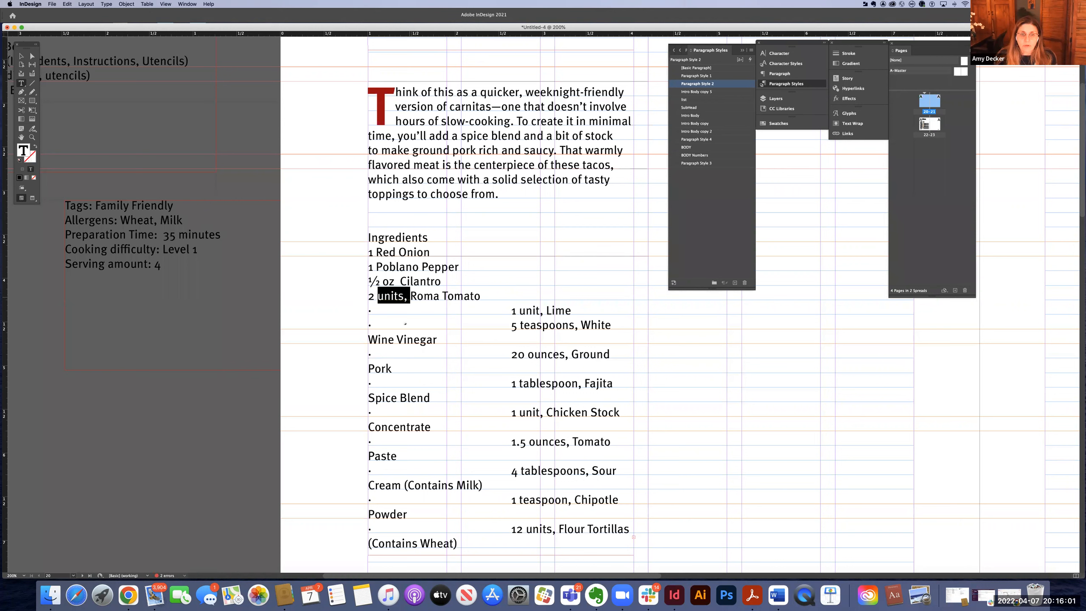
key("BackSpace")
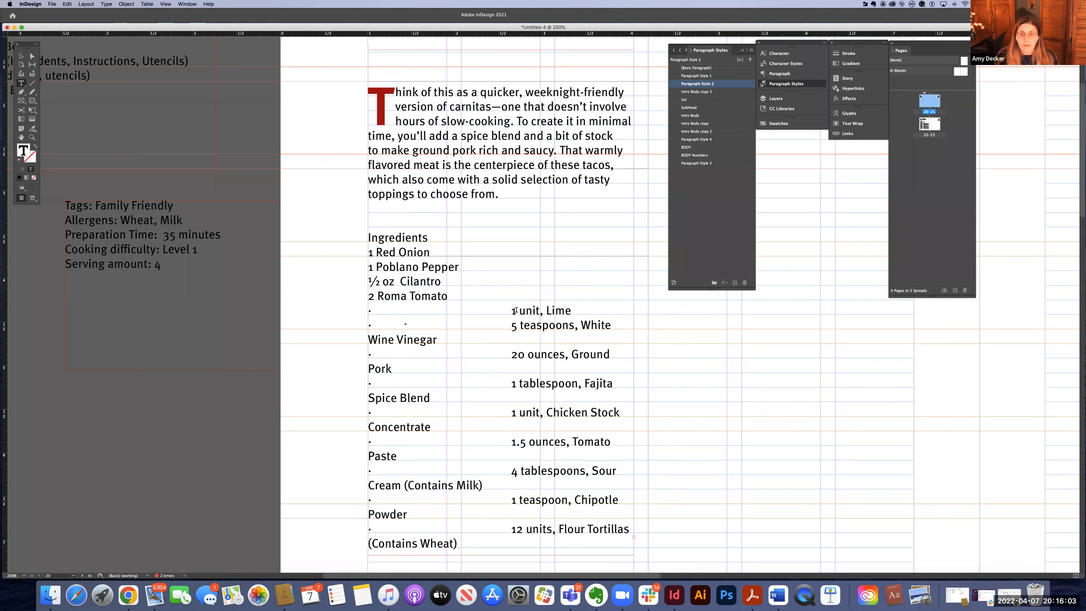
left_click_drag(512, 310, 369, 307)
key("BackSpace")
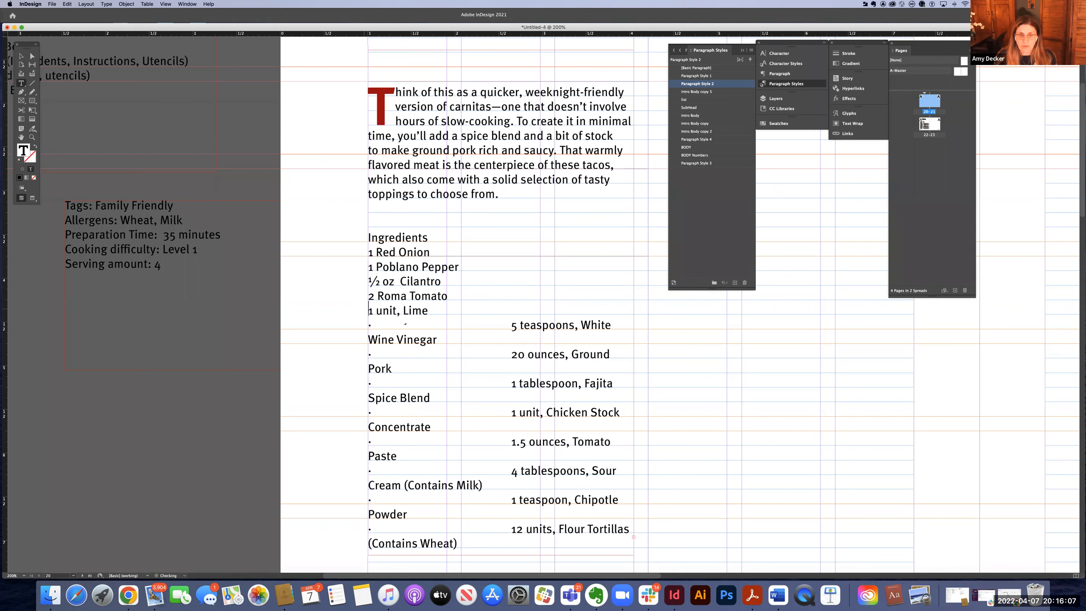
left_click_drag(402, 313, 379, 312)
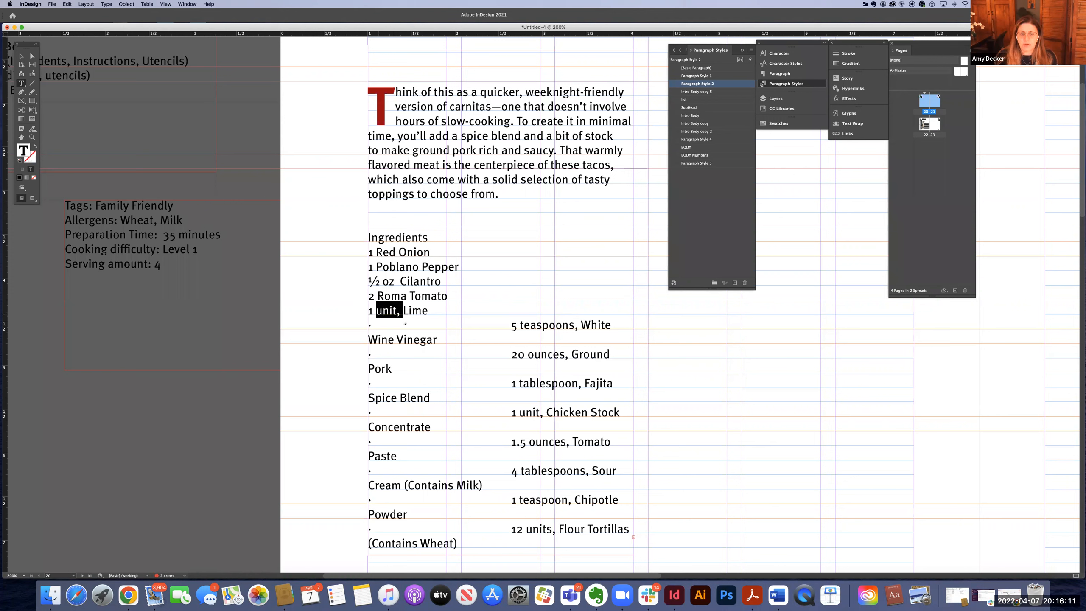
key("BackSpace")
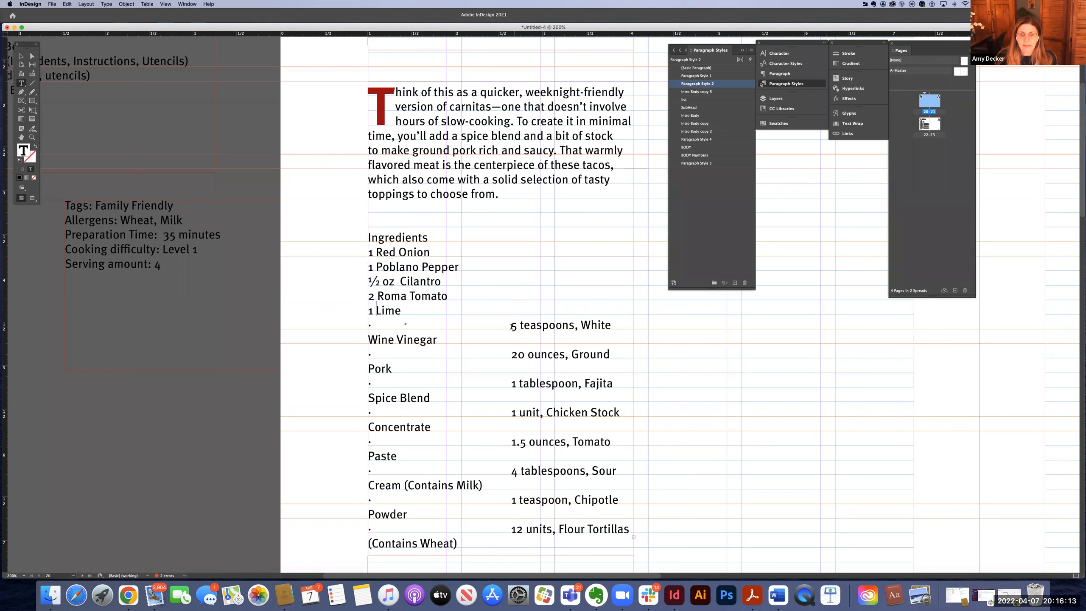
Strip the bullet, gap and comma from the vinegar line and abbreviate its unit so it reads "5 tsp White Wine Vinegar"
double_click(388, 326)
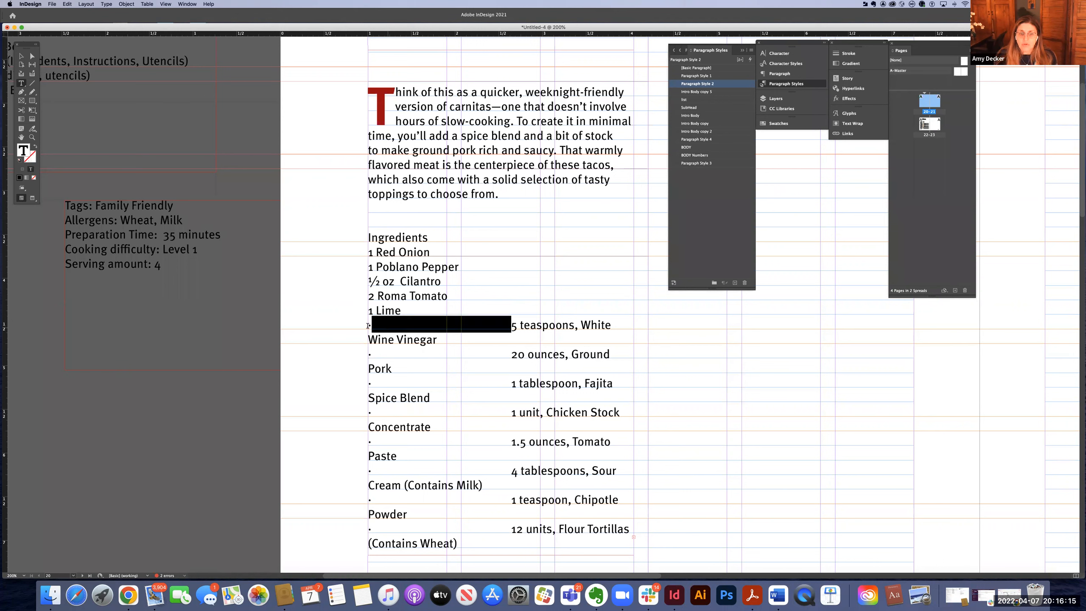
key("BackSpace")
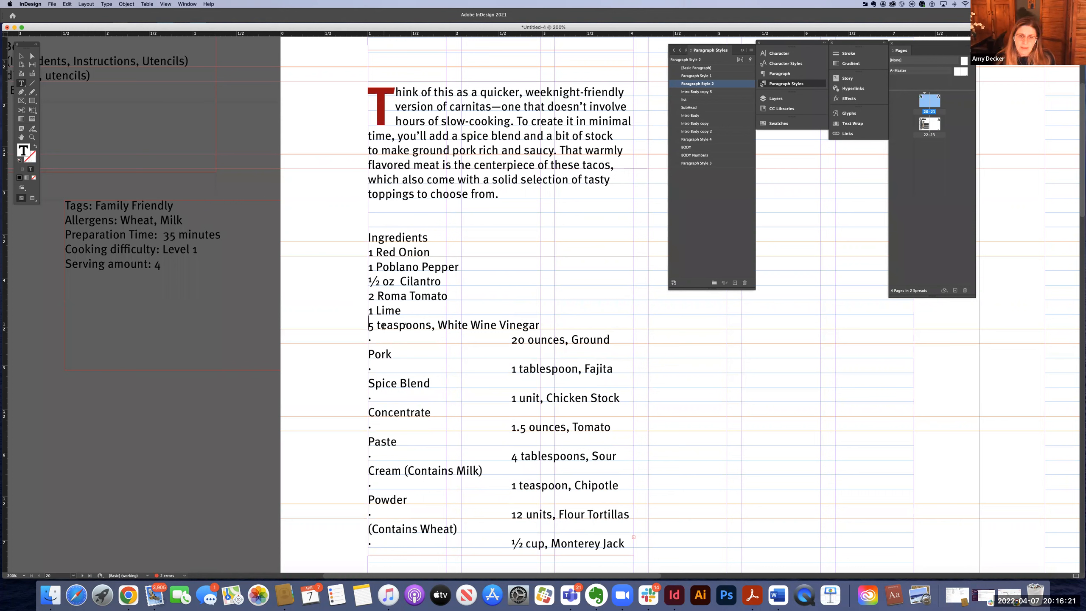
left_click_drag(387, 325, 393, 325)
key("BackSpace")
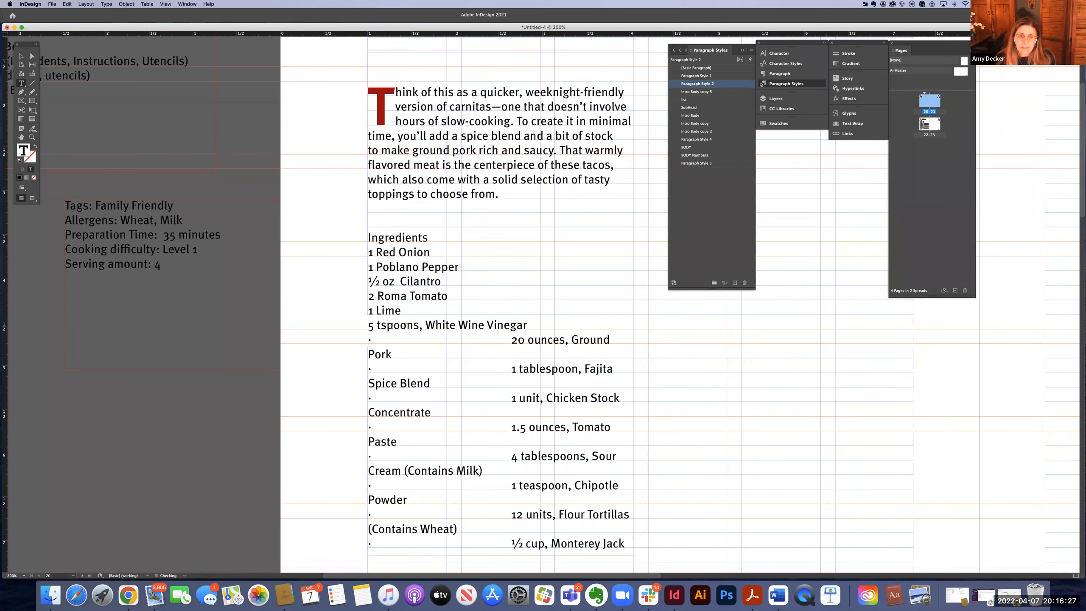
left_click_drag(394, 325, 427, 327)
key("BackSpace")
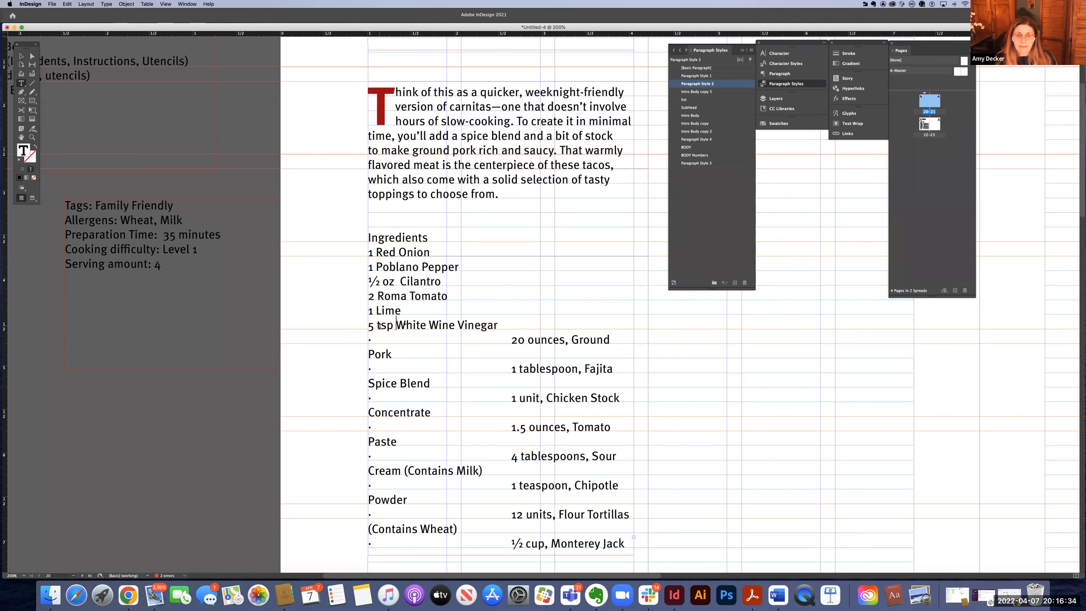
Remove the bullet, gap and comma from the Ground Pork line and abbreviate "ounces" so it reads "20 oz Ground Pork"
left_click_drag(391, 337, 392, 338)
left_click(369, 342)
key("shift+Right")
key("shift+Right")
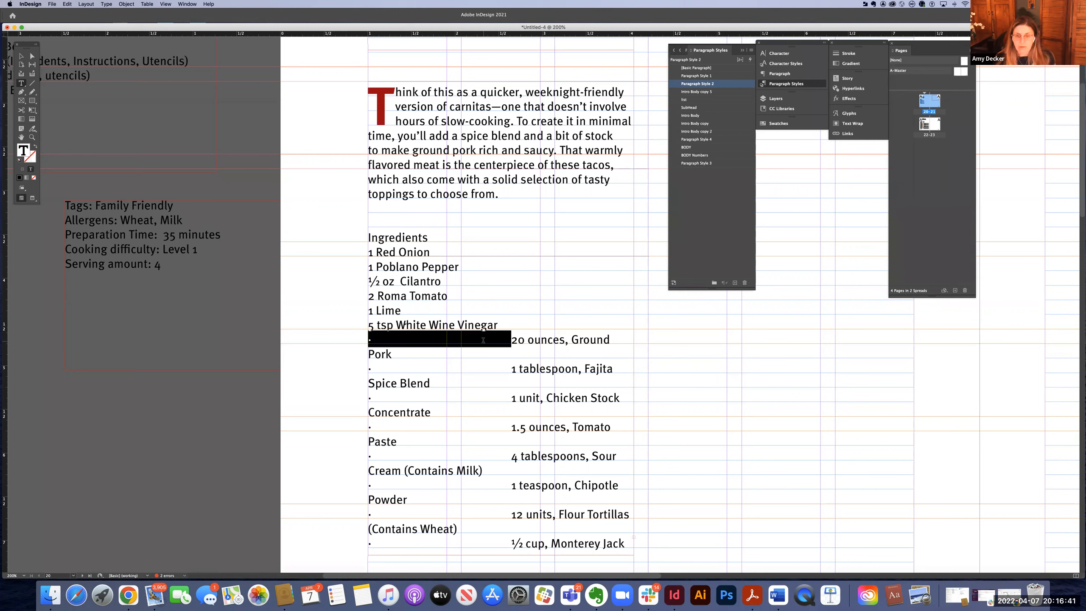
key("BackSpace")
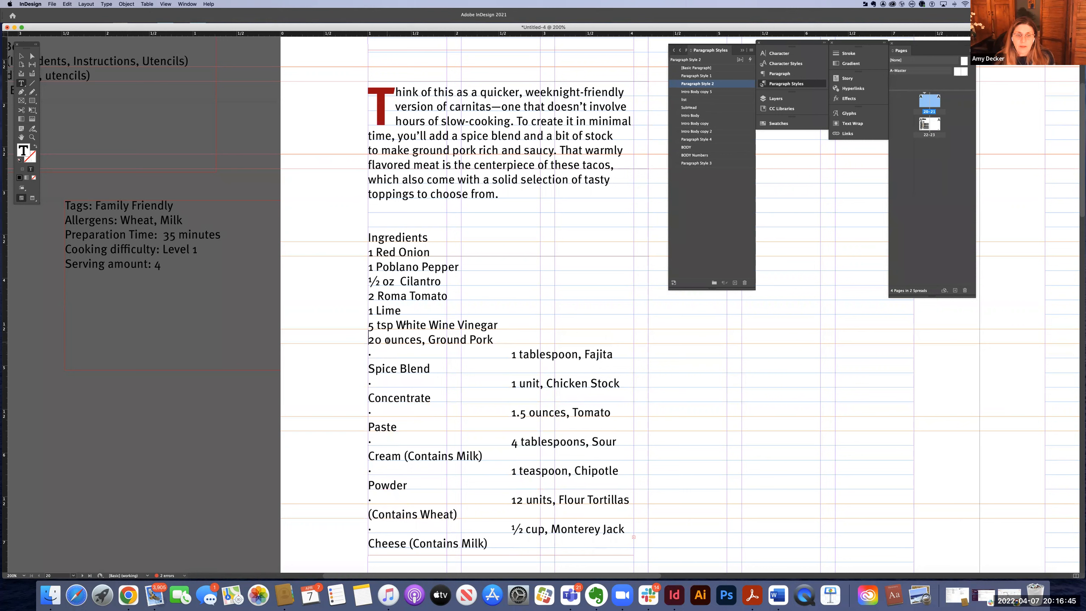
left_click_drag(391, 340, 426, 342)
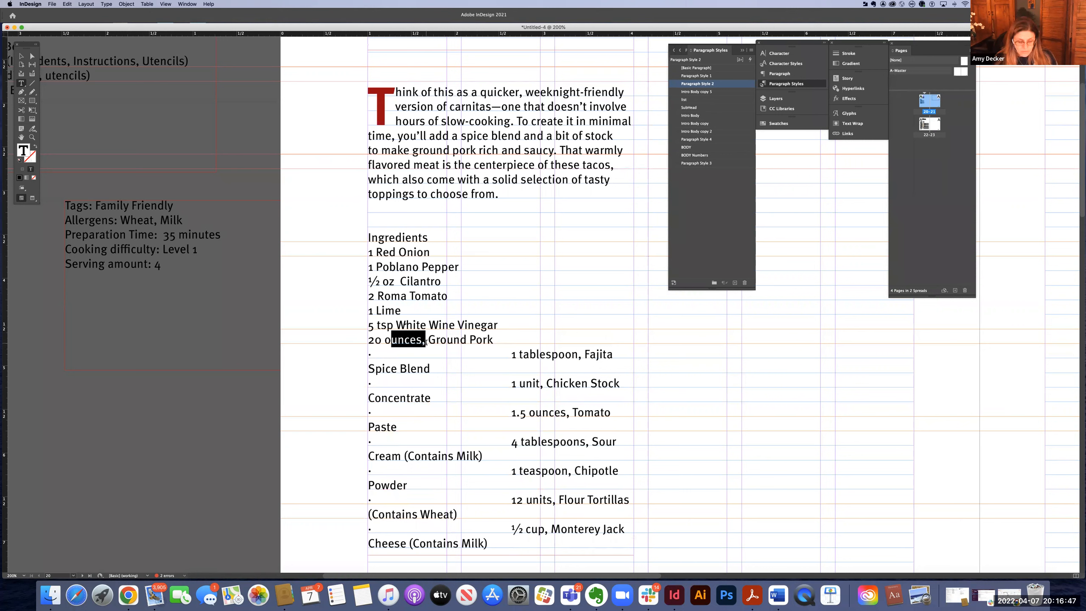
type("z")
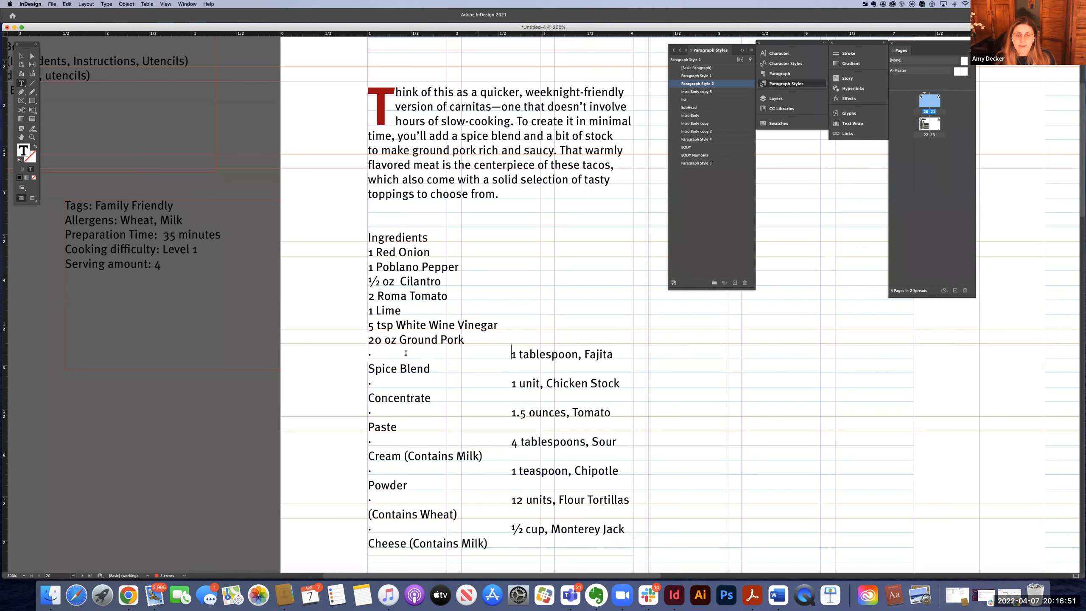
Strip the bullet, gap and comma from the Fajita line and shorten "tablespoon" so it reads "1 Tbsp Fajita Spice Blend"
left_click_drag(512, 355, 370, 351)
key("BackSpace")
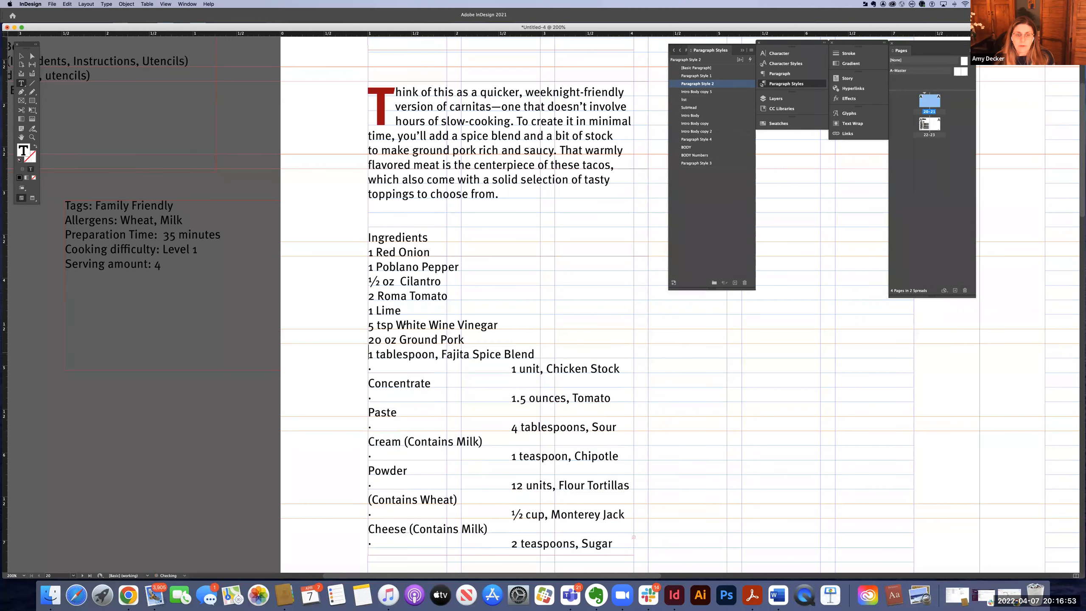
left_click(378, 354)
type("T")
key("shift+Right")
key("BackSpace")
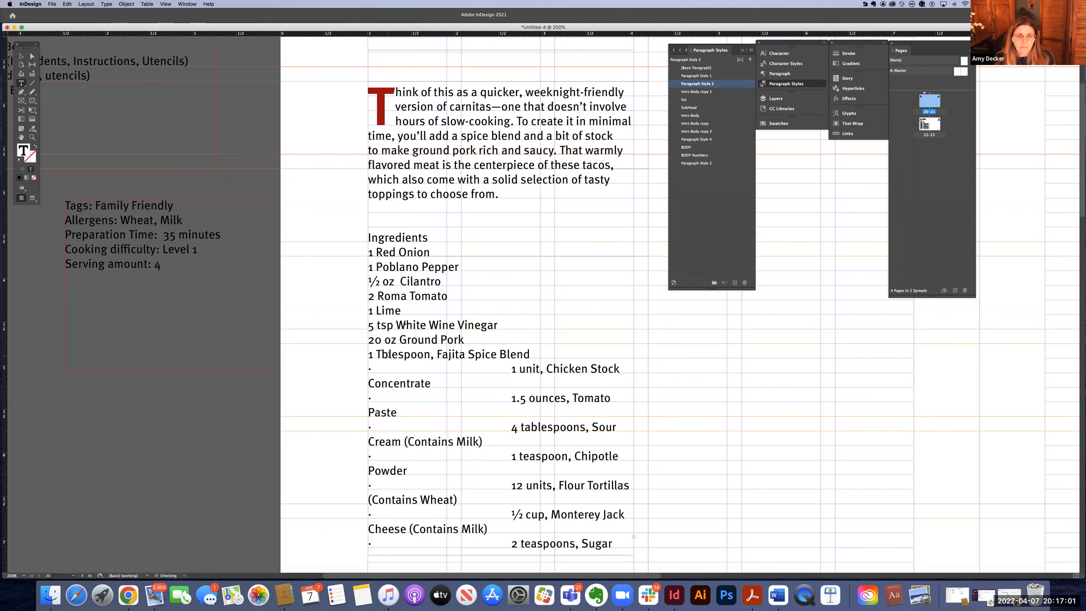
key("shift+Right")
key("shift+Right")
key("BackSpace")
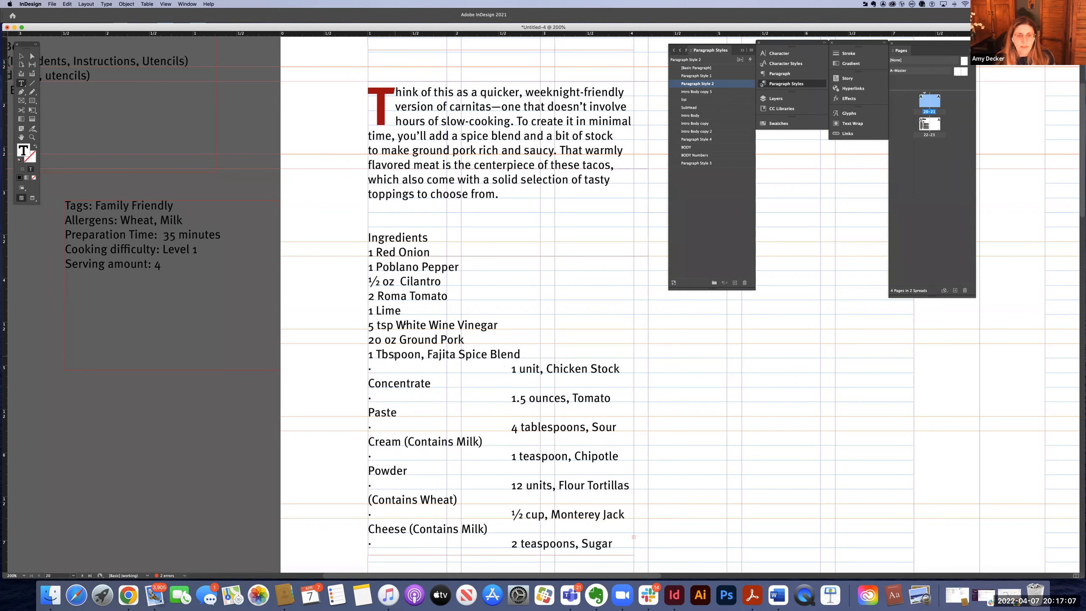
left_click_drag(400, 354, 427, 354)
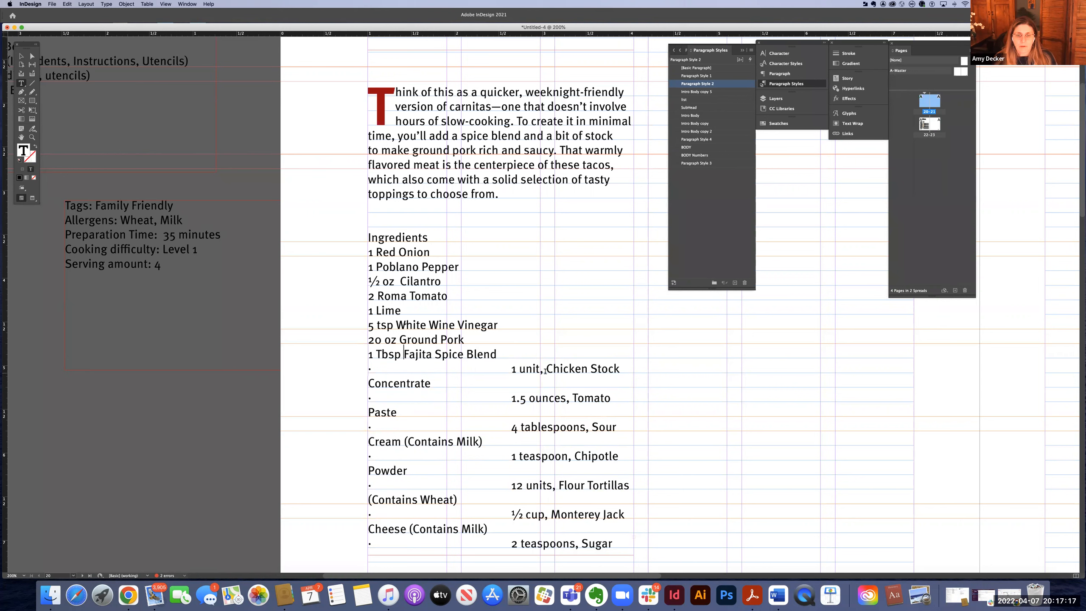
Remove the bullet, gap and "unit," from the Chicken Stock line so it reads "1 Chicken Stock Concentrate"
left_click_drag(546, 369, 389, 371)
left_click_drag(556, 369, 367, 369)
key("BackSpace")
key("BackSpace")
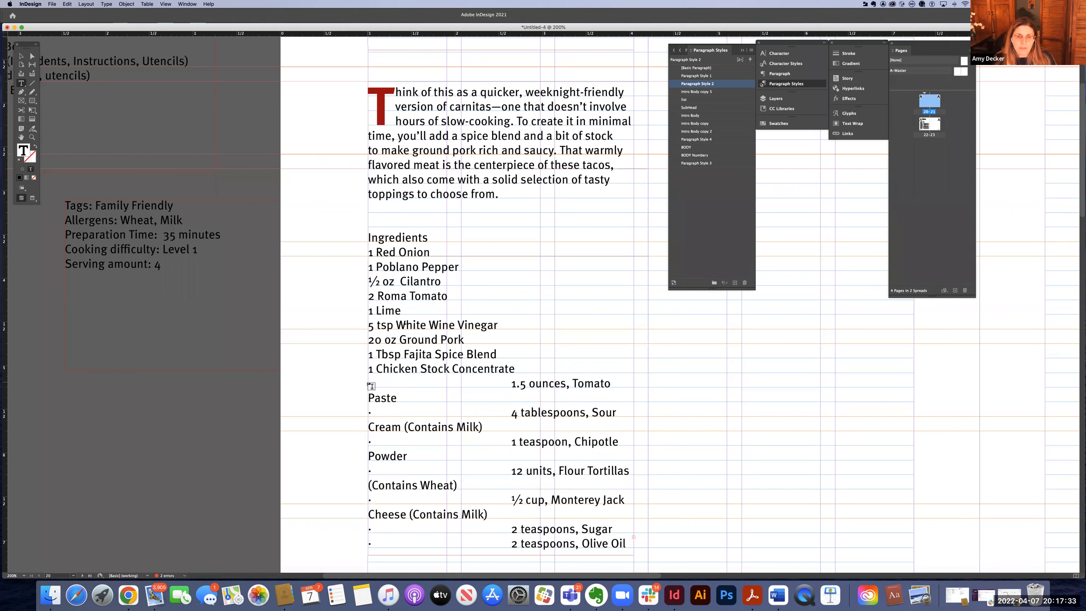
Clear the bullet, gap and comma from the Tomato Paste line and abbreviate its unit so it reads "1.5 oz Tomato Paste"
left_click_drag(369, 383, 482, 383)
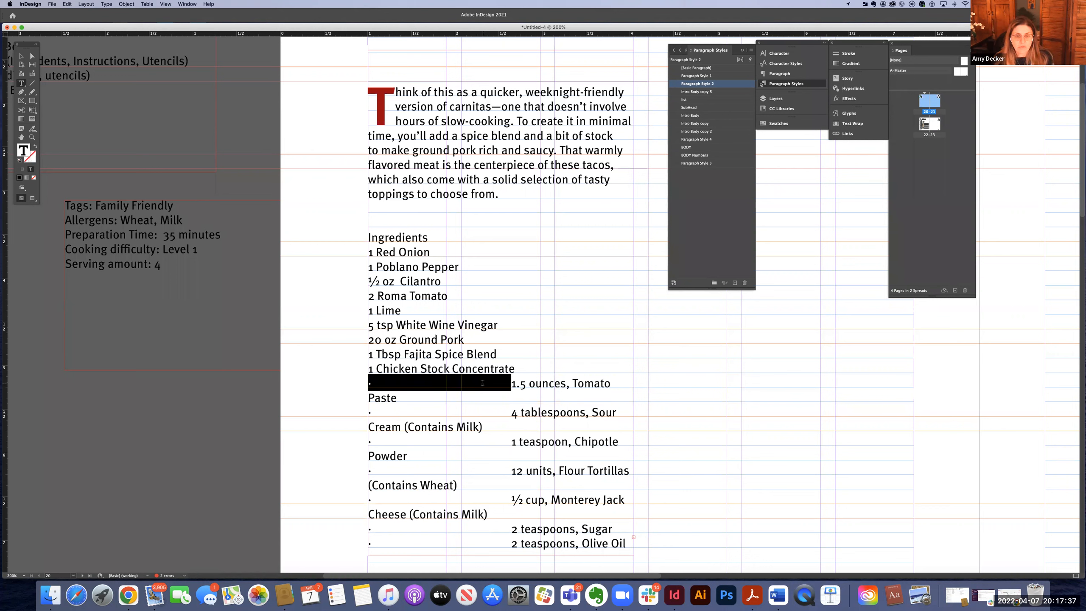
key("BackSpace")
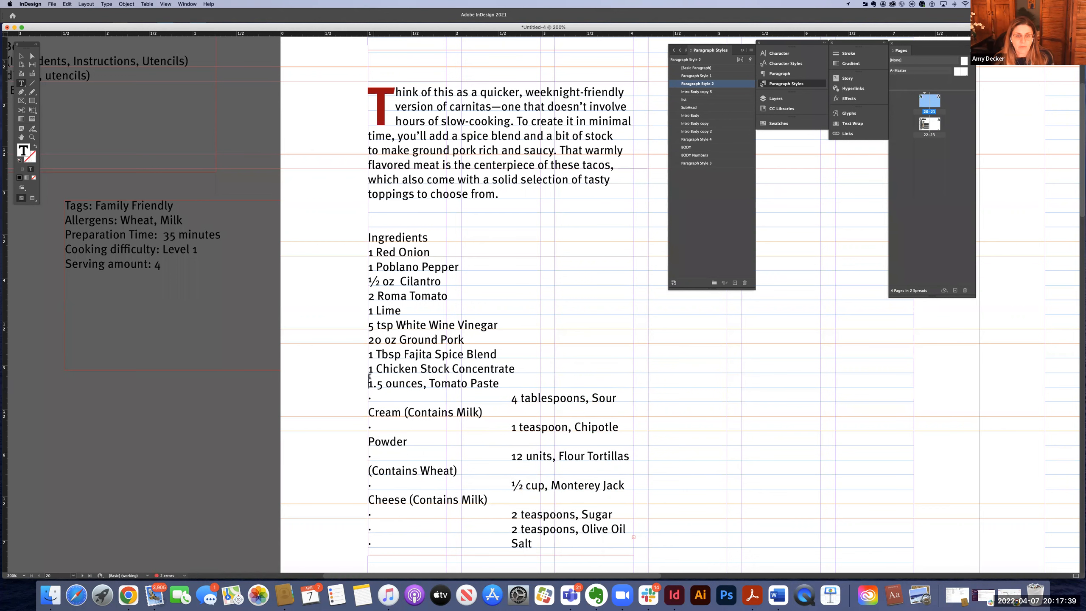
left_click_drag(393, 384, 427, 384)
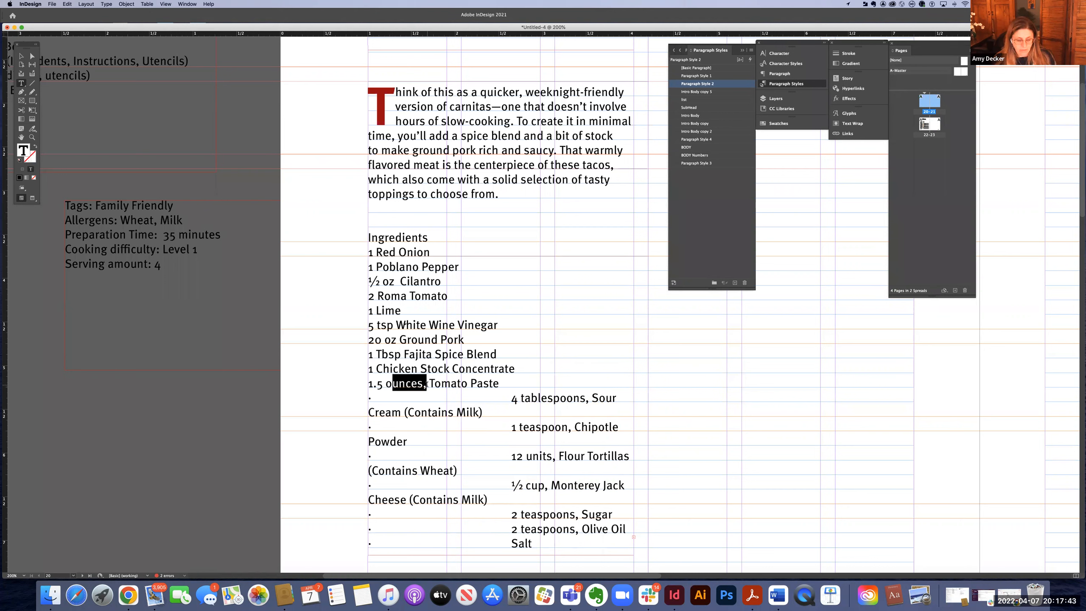
type("z")
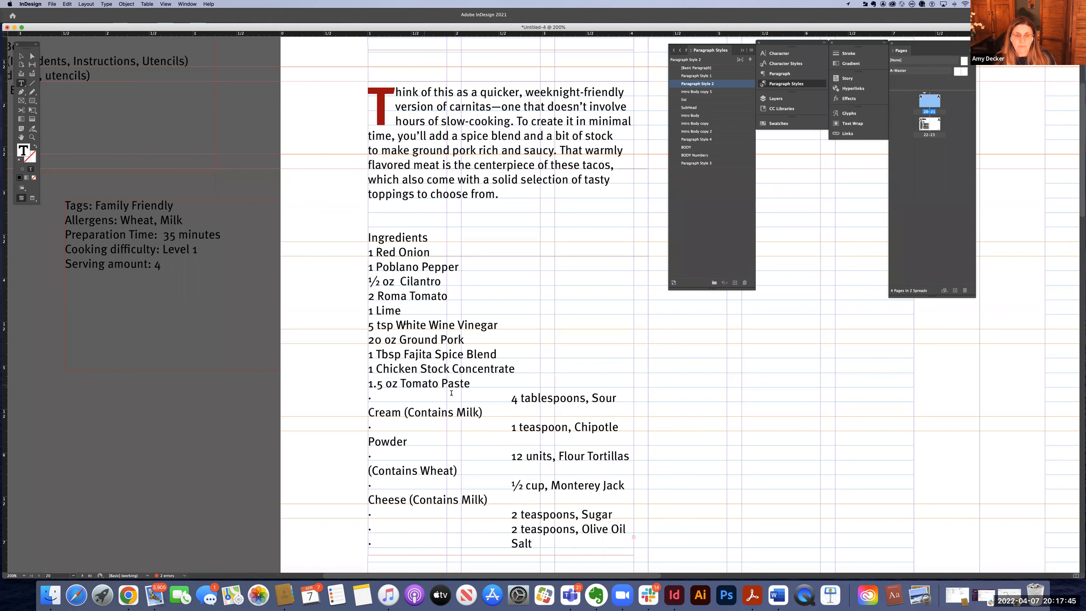
Reduce the Sour Cream line to "4 Tbsp Sour Cream", removing the bullet, gap, comma and "(Contains Milk)"
left_click_drag(462, 398, 344, 397)
key("BackSpace")
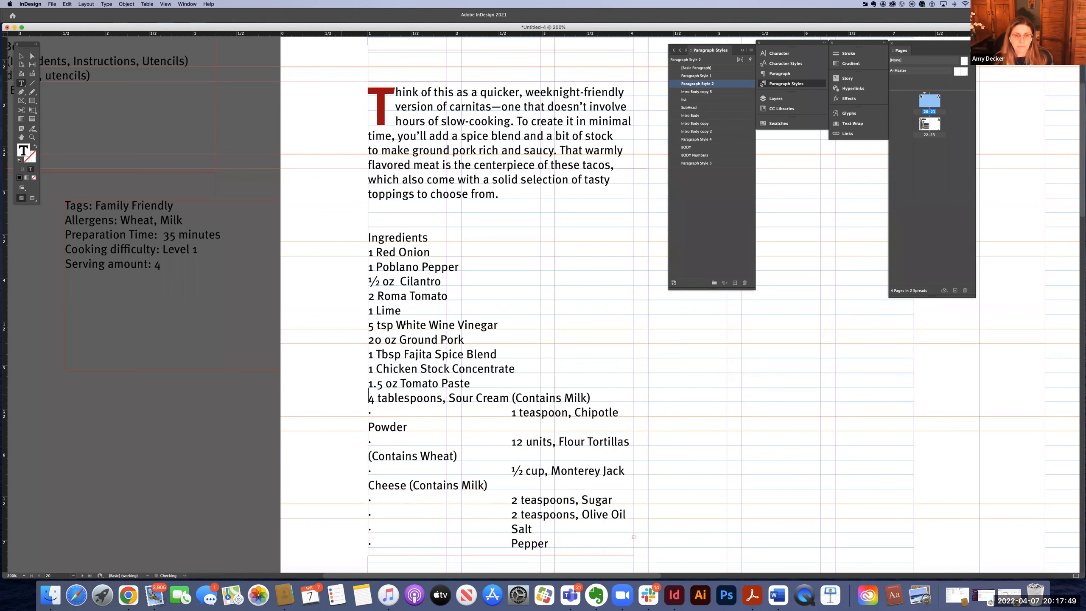
left_click_drag(381, 398, 387, 398)
left_click(378, 398)
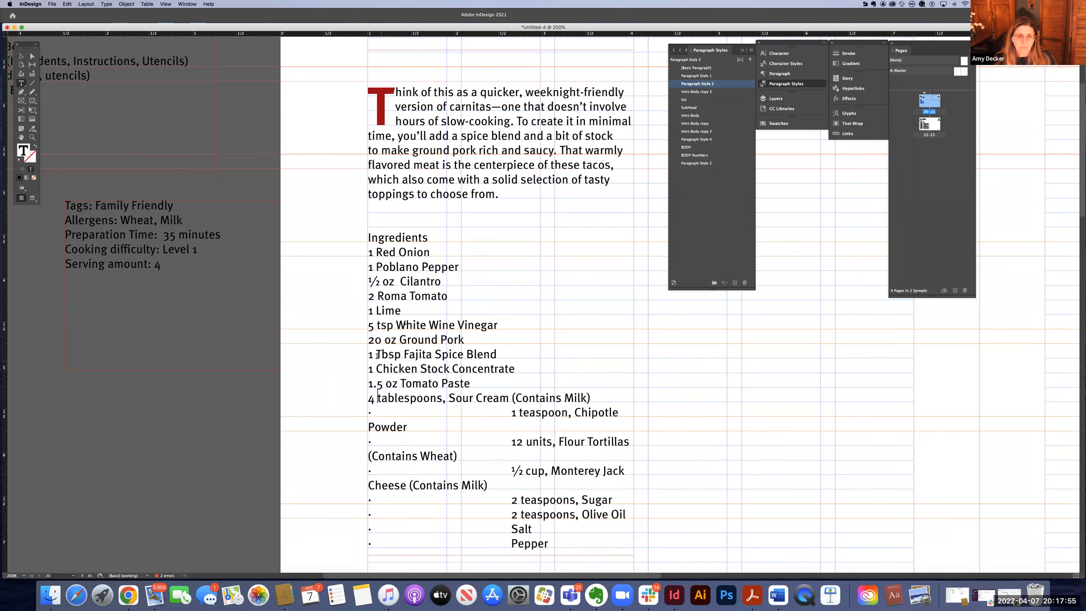
double_click(394, 355)
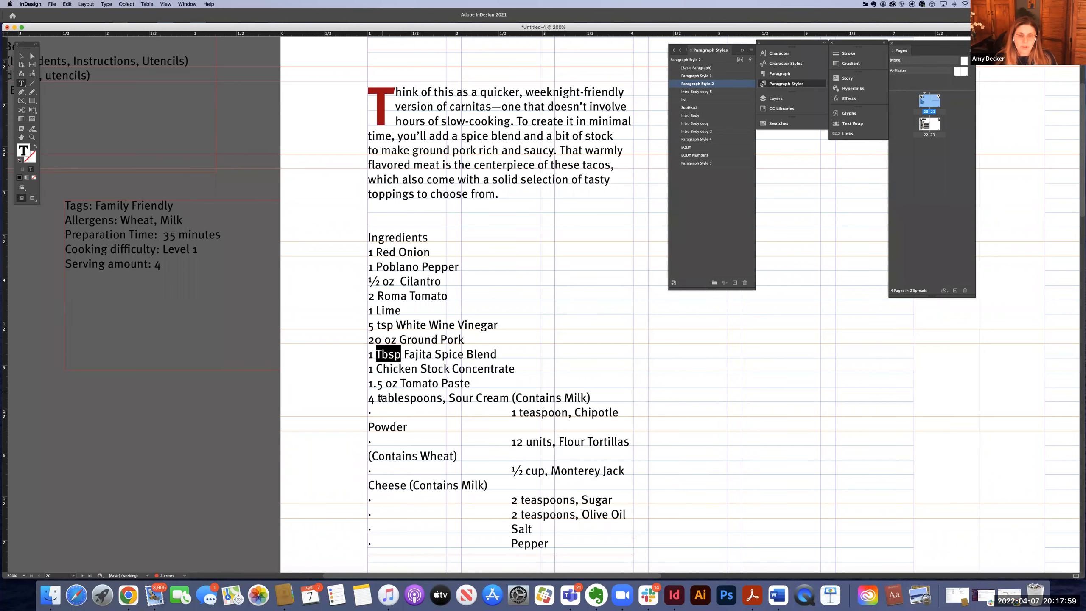
left_click_drag(378, 398, 447, 399)
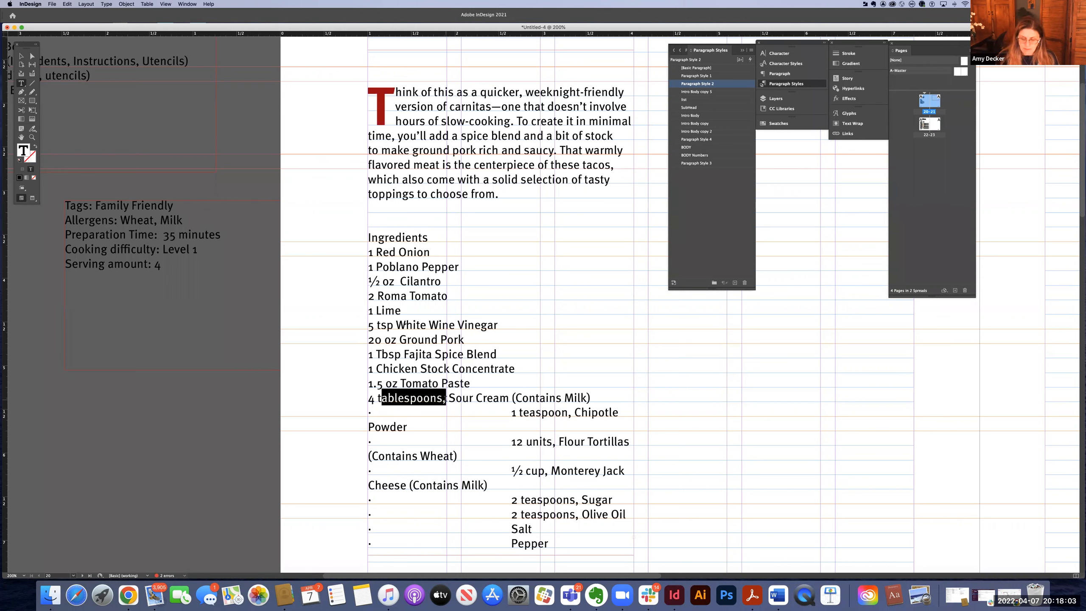
key("BackSpace")
key("BackSpace")
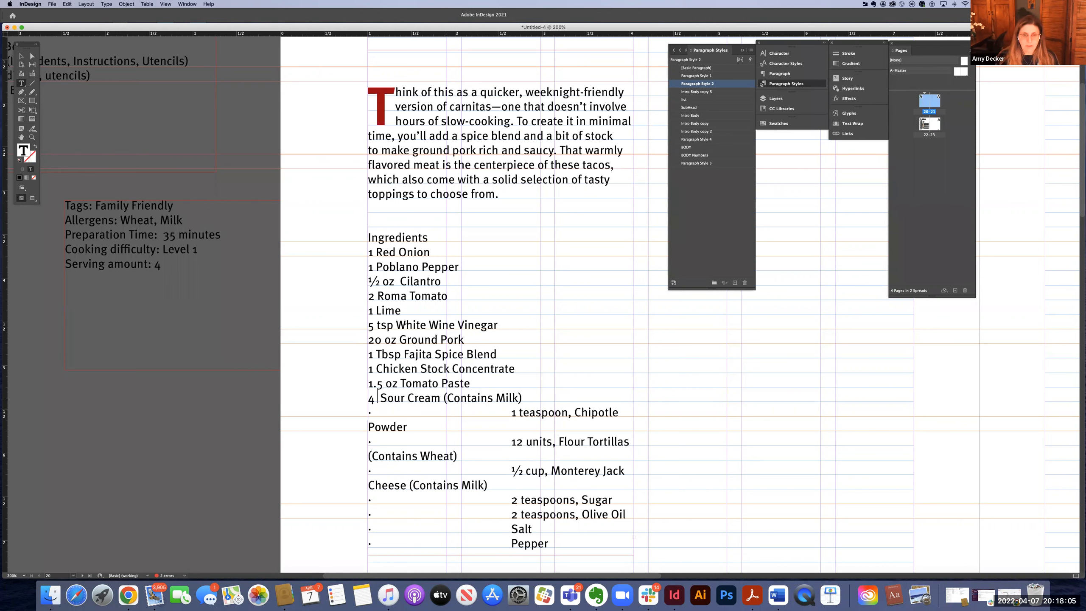
type("Tbsp")
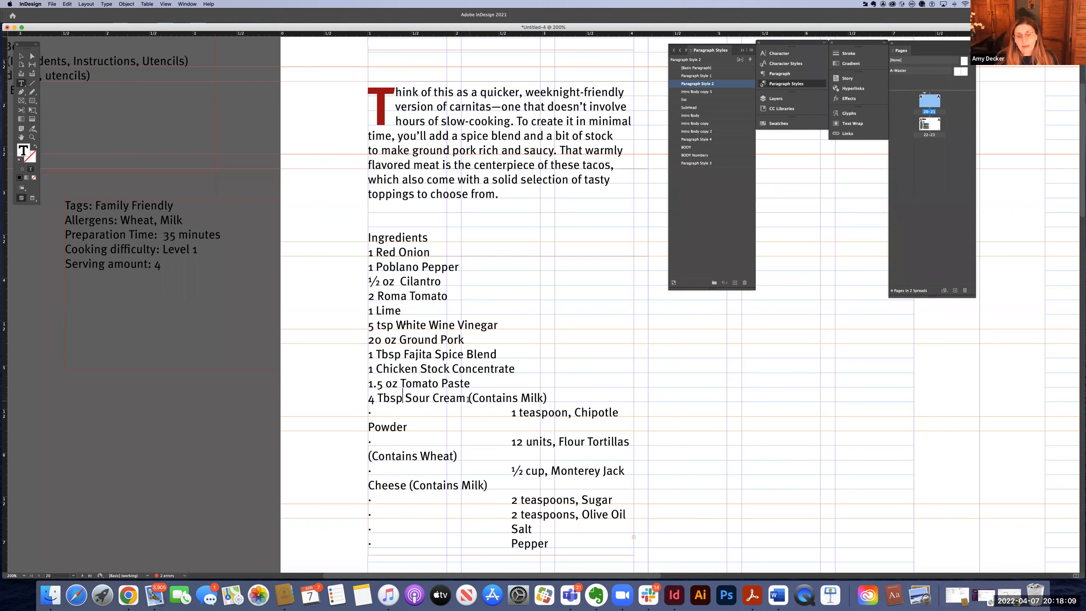
left_click_drag(469, 399, 548, 397)
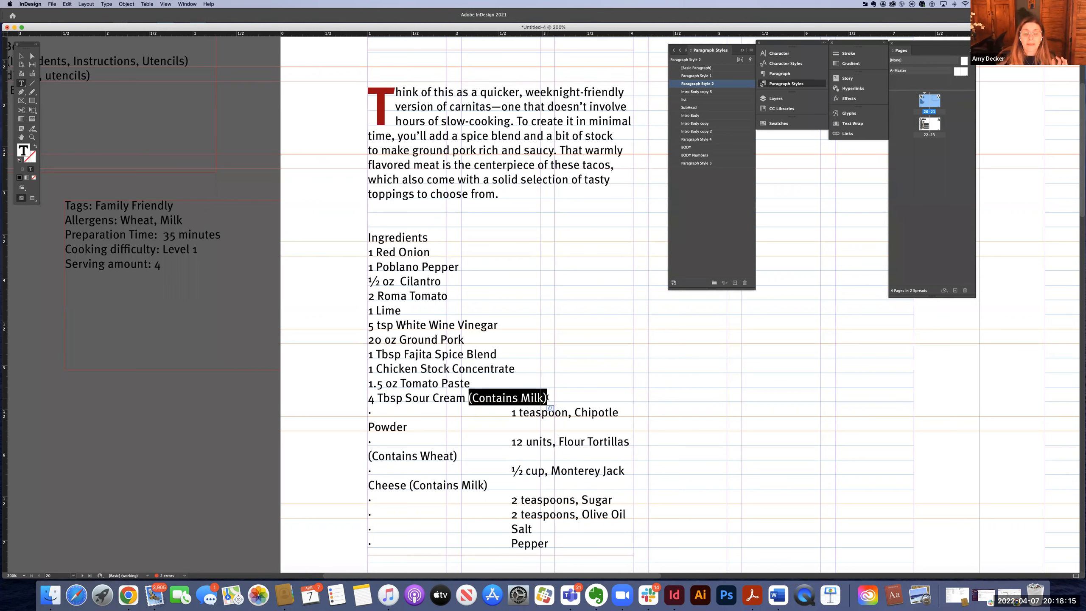
key("BackSpace")
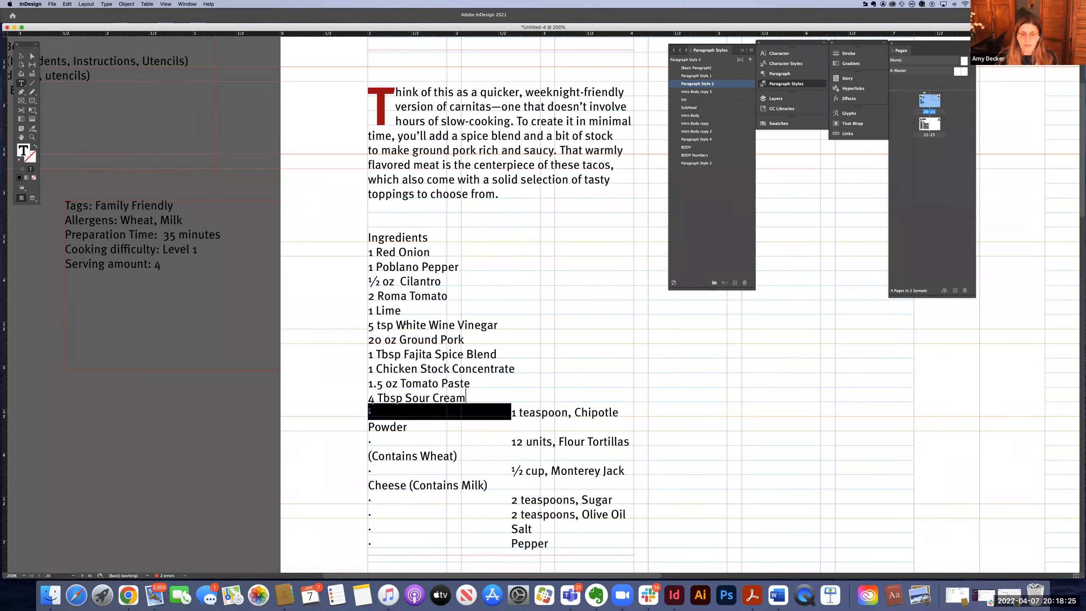
Remove the bullet, gap and comma from the Chipotle Powder line and abbreviate "teaspoon" to "tsp"
key("BackSpace")
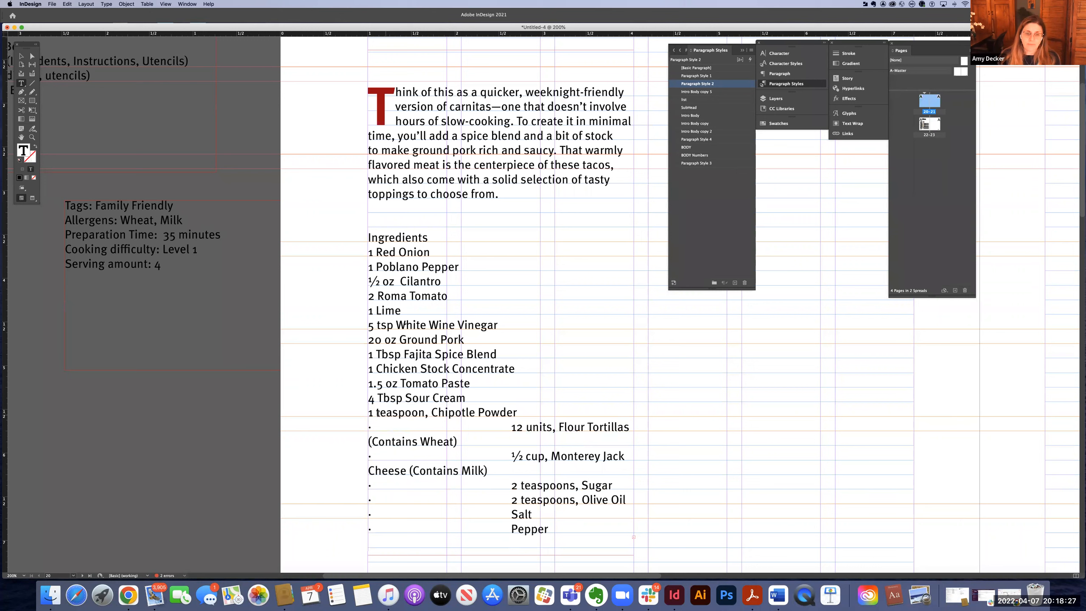
left_click_drag(380, 412, 392, 412)
key("BackSpace")
left_click_drag(392, 413, 422, 414)
key("BackSpace")
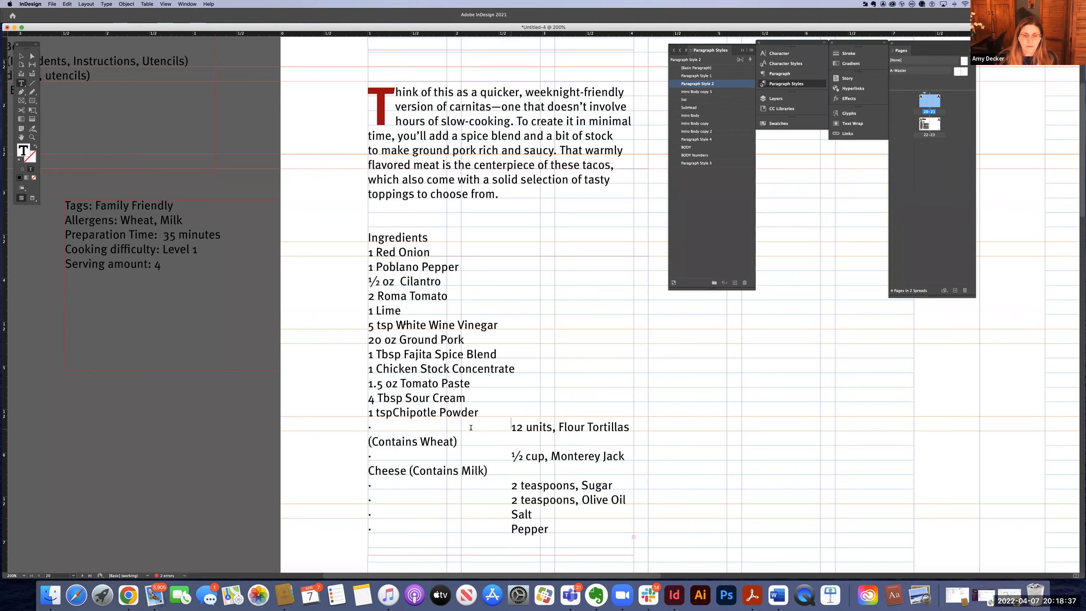
Strip the bullet, gap, "units," and "(Contains Wheat)" from the tortillas line so it reads "12 Flour Tortillas"
left_click_drag(471, 427, 369, 426)
key("BackSpace")
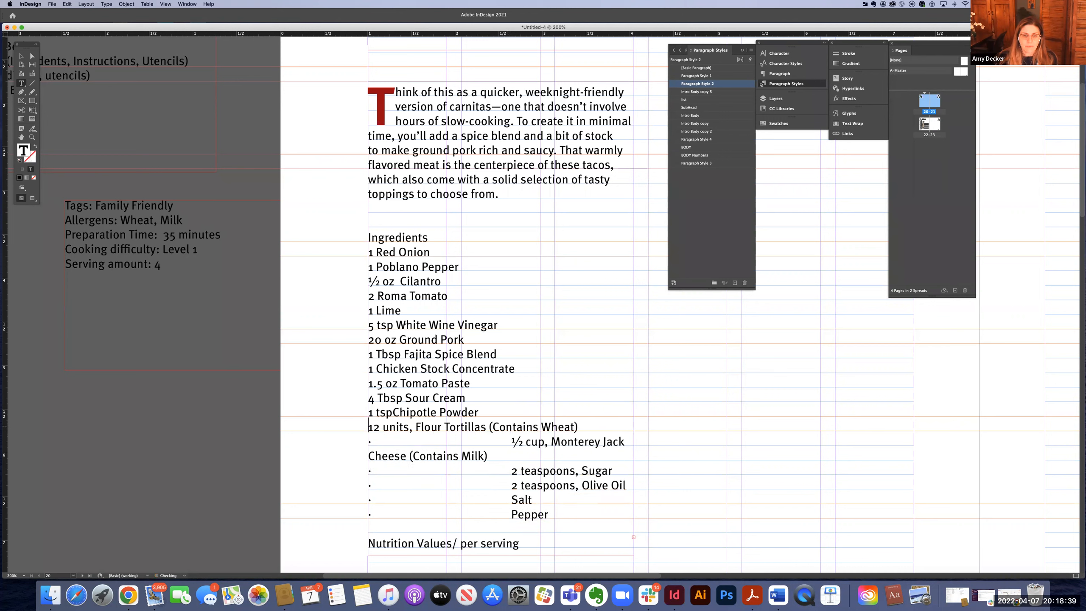
left_click_drag(383, 428, 414, 428)
key("BackSpace")
left_click_drag(455, 426, 557, 423)
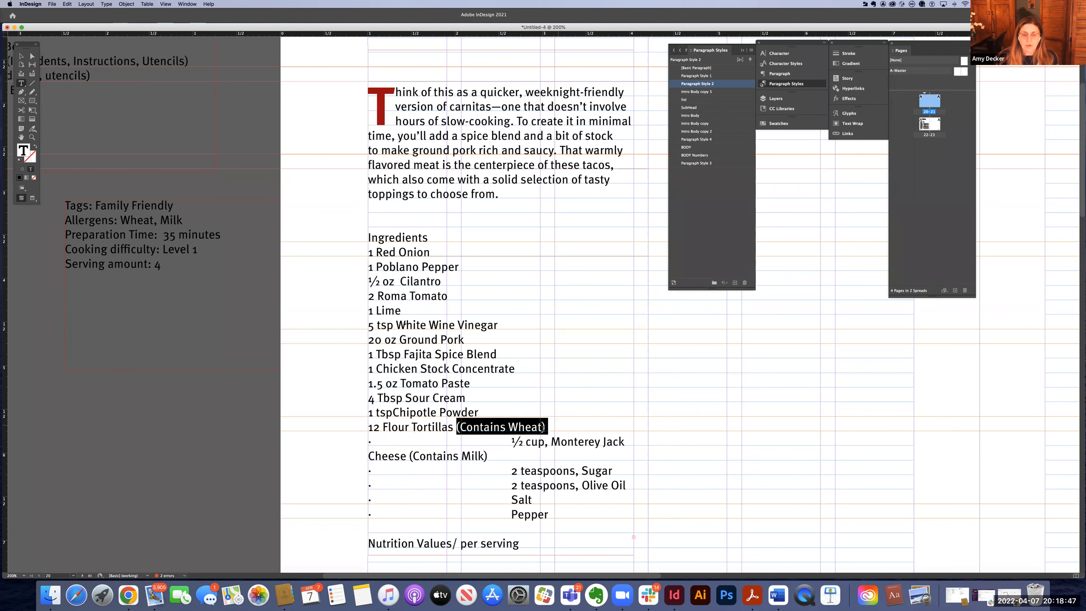
key("BackSpace")
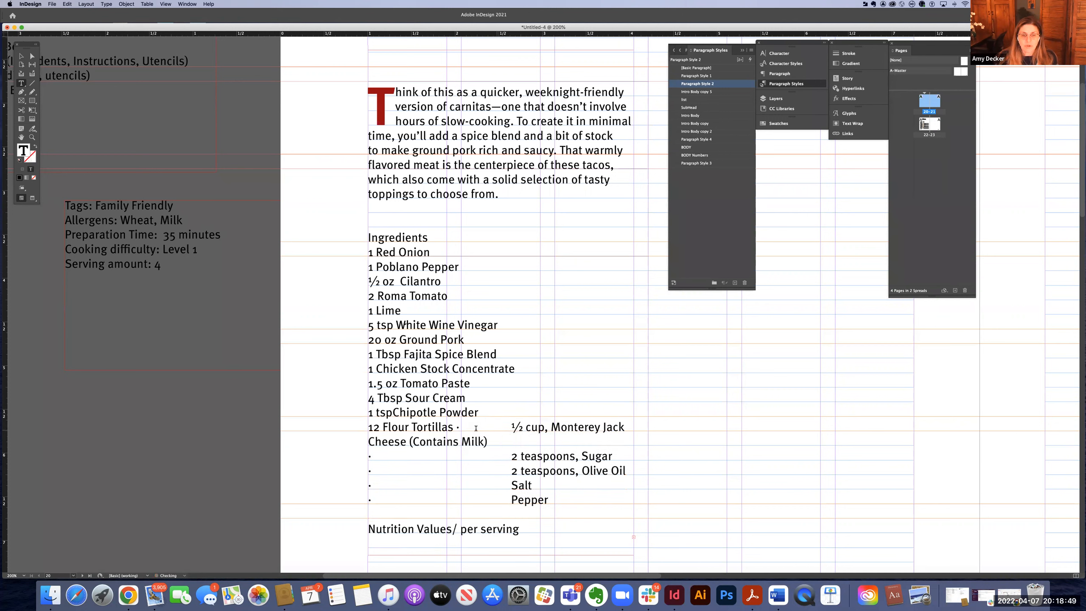
Put the cheese ingredient on its own line as "½ cup Monterey Jack Cheese", without bullet, gap, comma or "(Contains Milk)"
left_click_drag(457, 427, 500, 428)
key("Return")
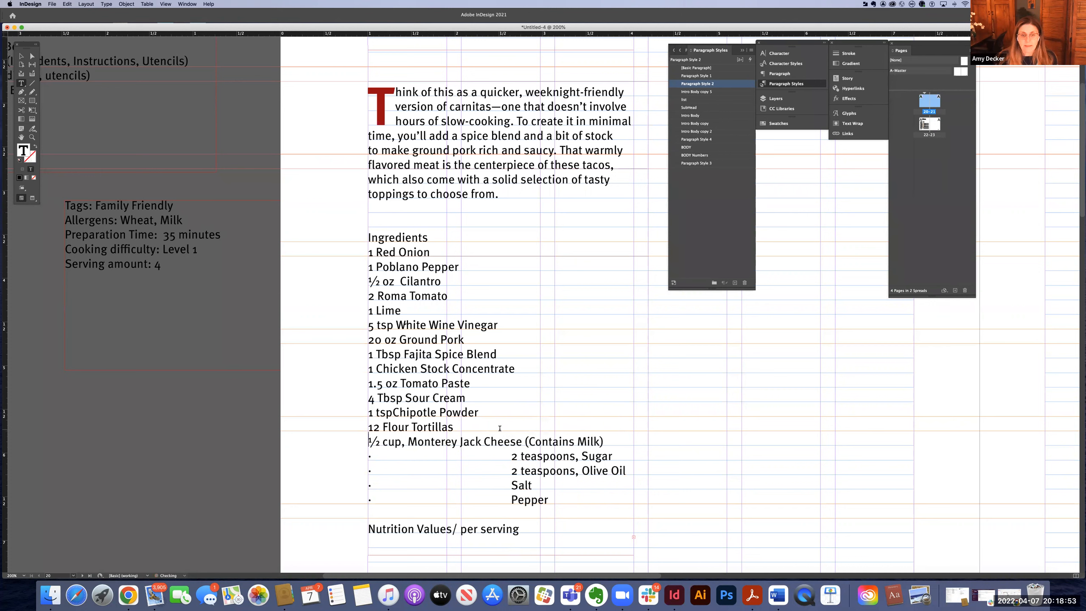
left_click(402, 442)
key("BackSpace")
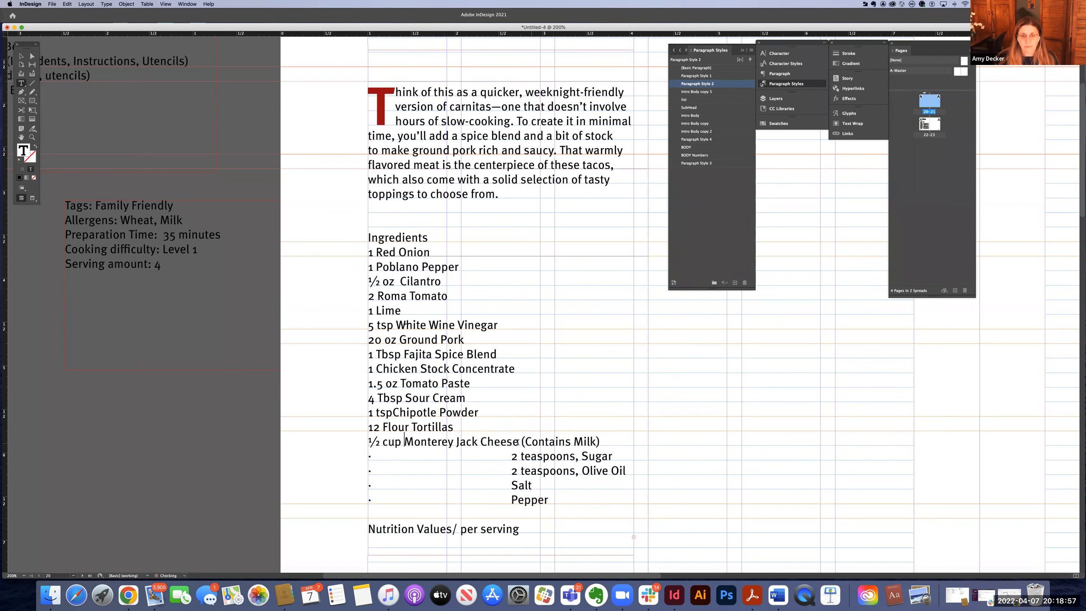
left_click_drag(519, 442, 602, 441)
key("BackSpace")
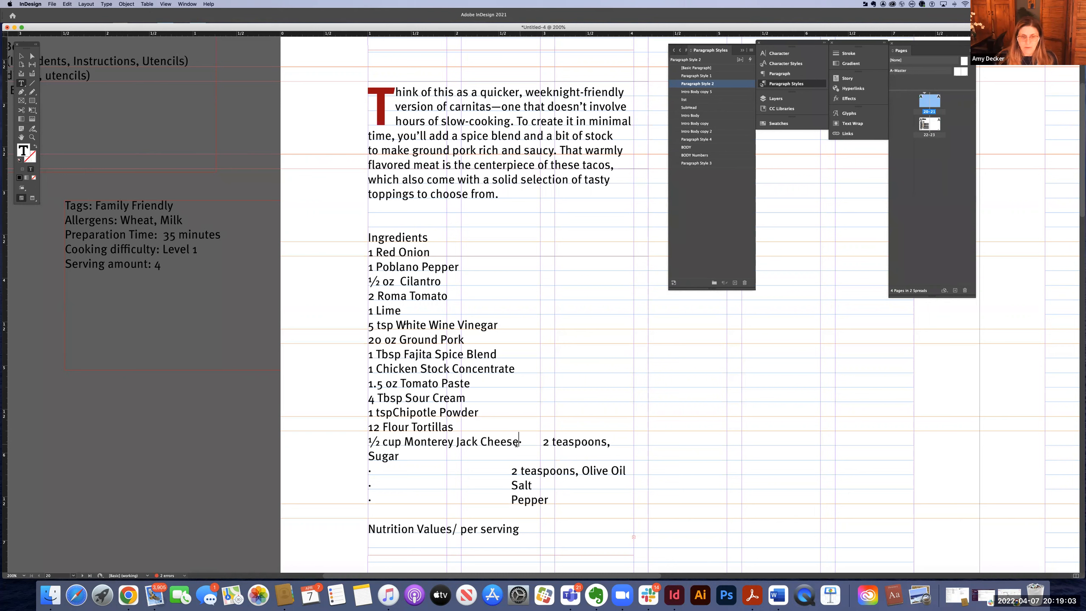
key("Return")
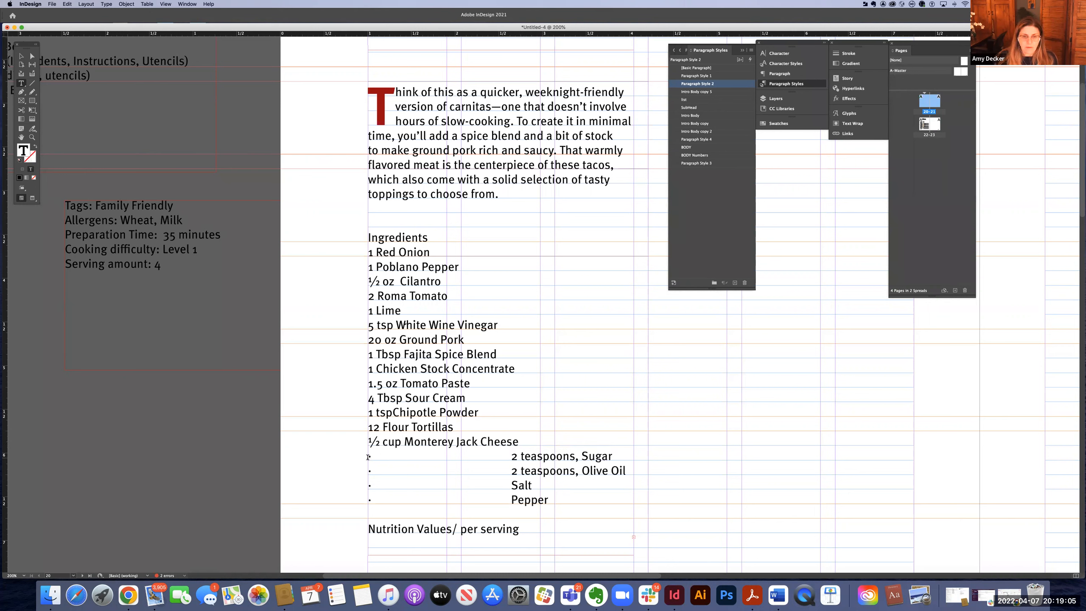
Remove the bullets and gaps in front of the Sugar, Olive Oil, Salt and Pepper ingredients so they align with the rest of the list
left_click_drag(368, 457, 487, 459)
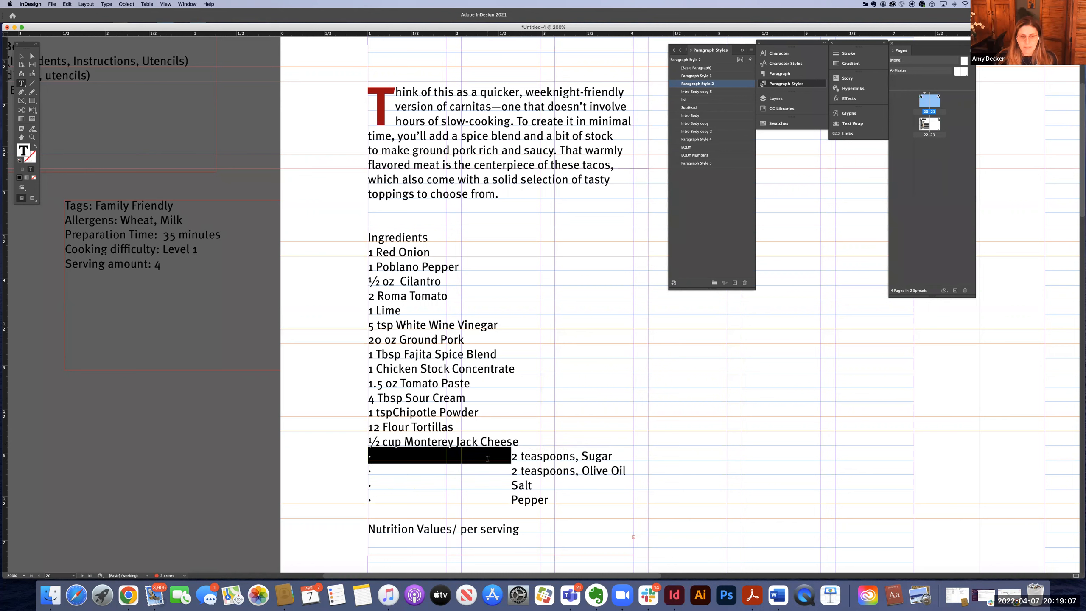
key("BackSpace")
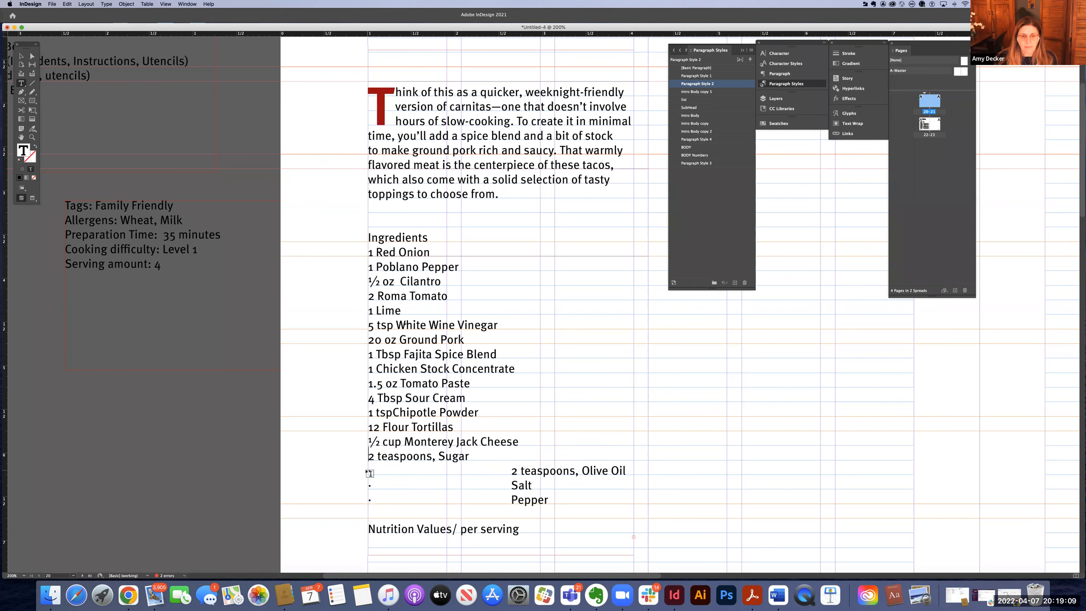
left_click_drag(369, 470, 471, 468)
key("BackSpace")
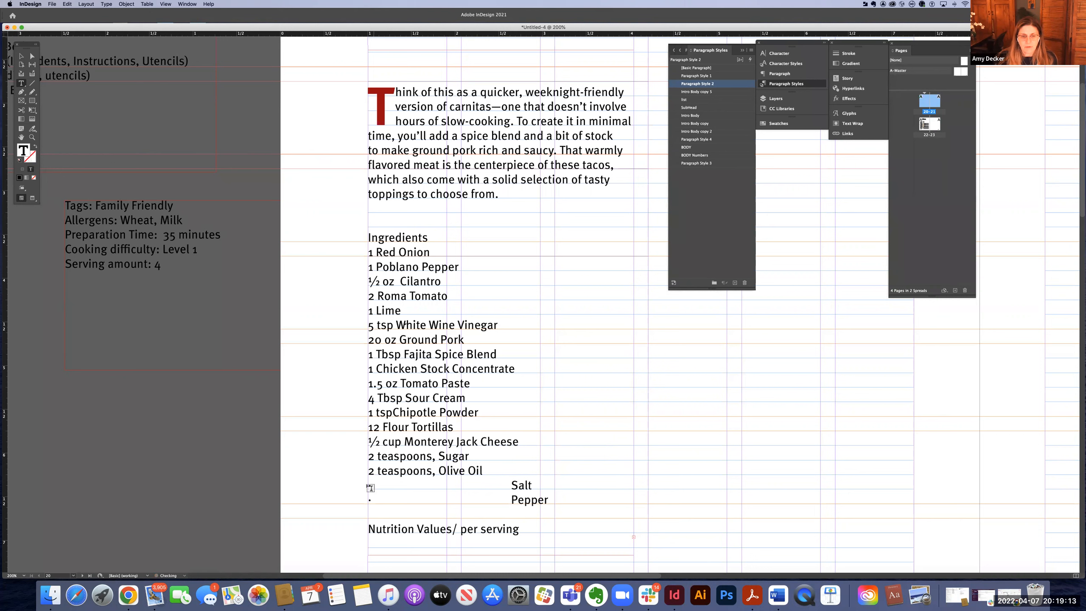
left_click_drag(370, 488, 475, 482)
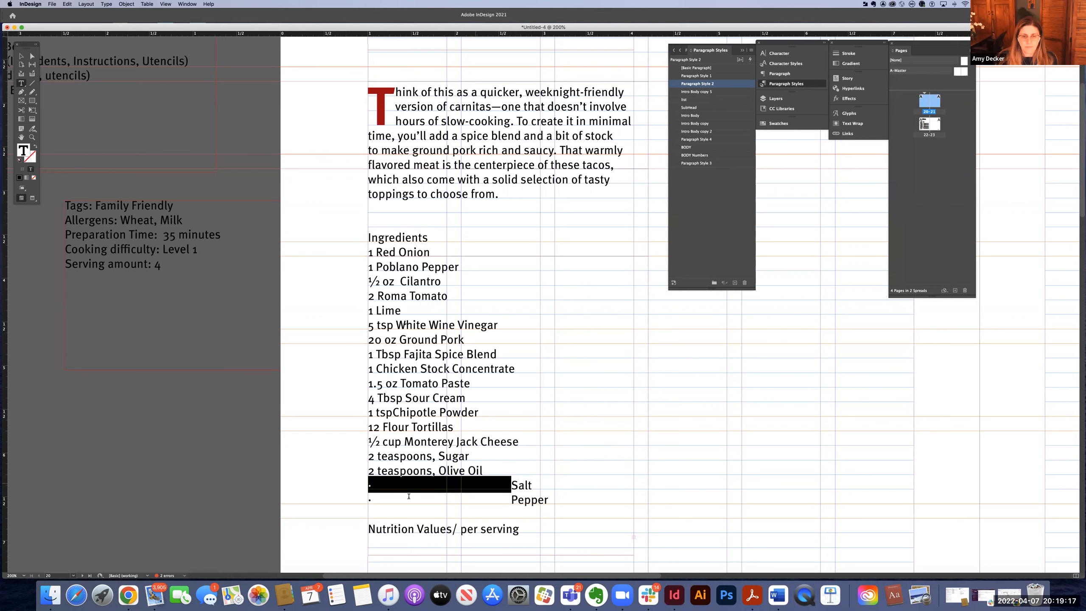
key("BackSpace")
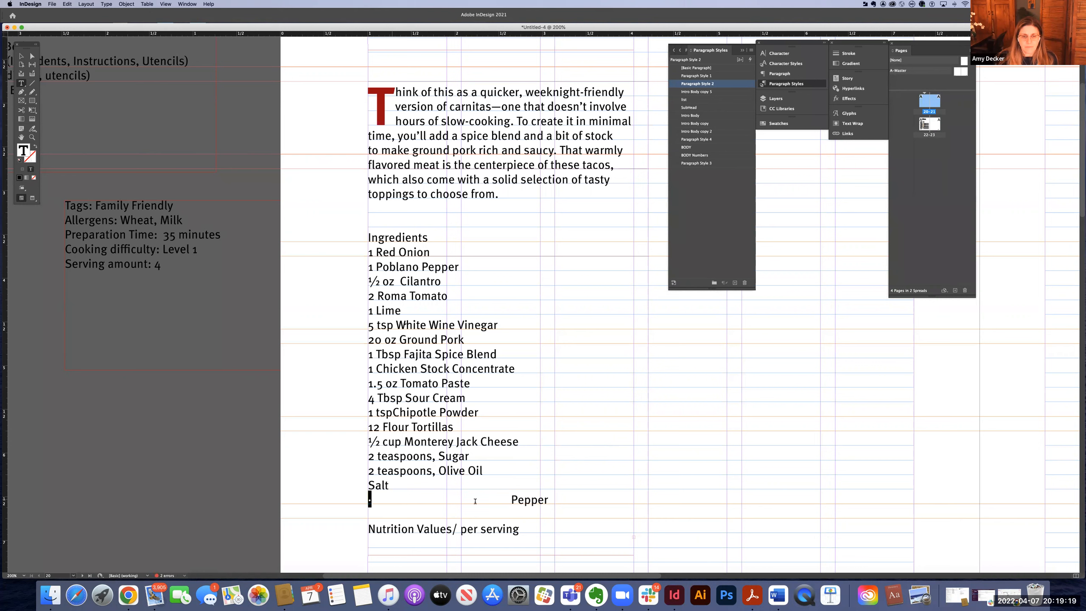
left_click_drag(369, 499, 488, 501)
key("BackSpace")
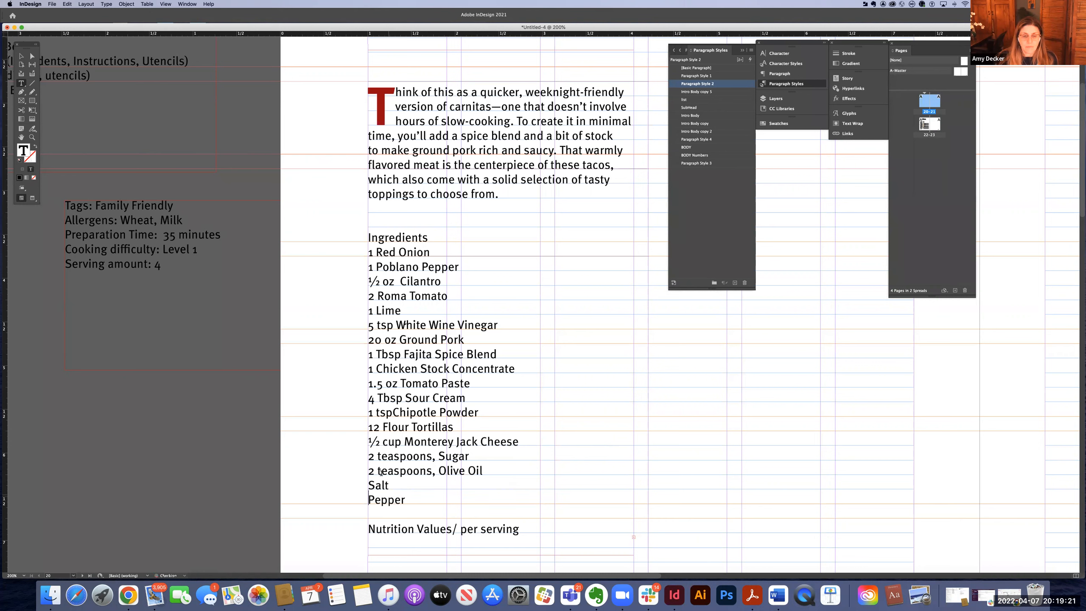
Abbreviate "teaspoons," to "tsp" in the Olive Oil line, dropping the comma
left_click(385, 471)
key("shift+Right")
key("shift+Right")
key("BackSpace")
left_click_drag(394, 471, 425, 472)
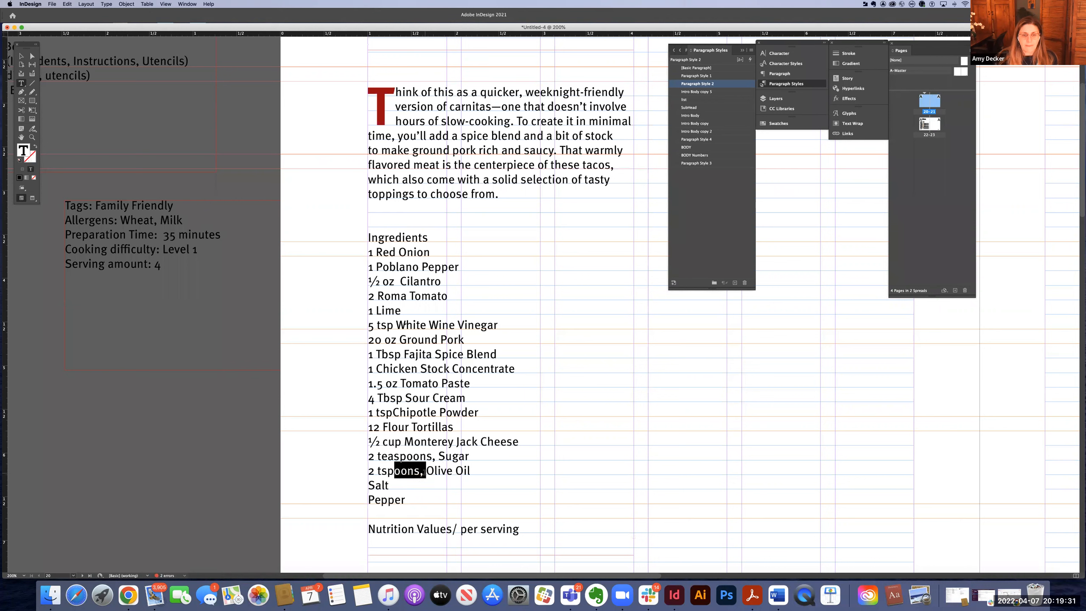
Abbreviate the units to "tsp" in the Sugar and Olive Oil lines, and insert a blank line below the Ingredients heading
key("BackSpace")
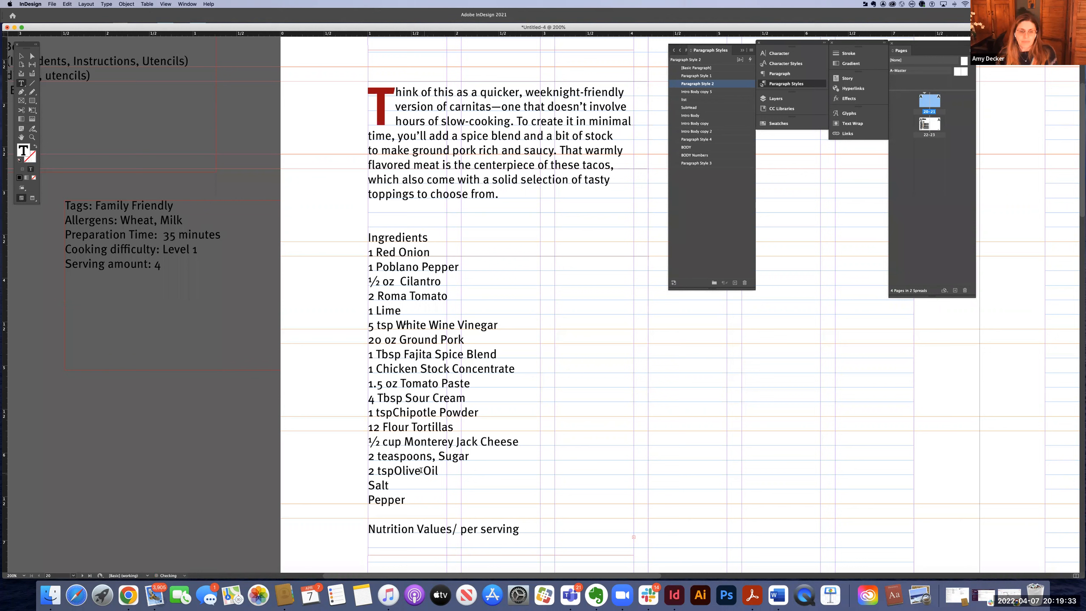
left_click_drag(381, 456, 393, 456)
key("BackSpace")
left_click_drag(394, 456, 425, 456)
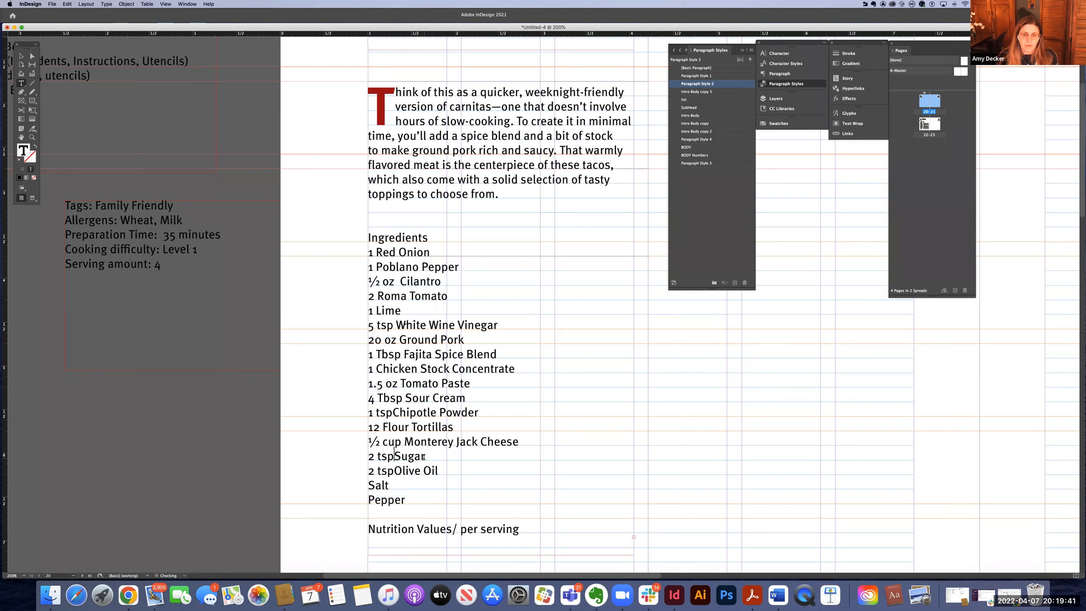
key("BackSpace")
left_click(393, 471)
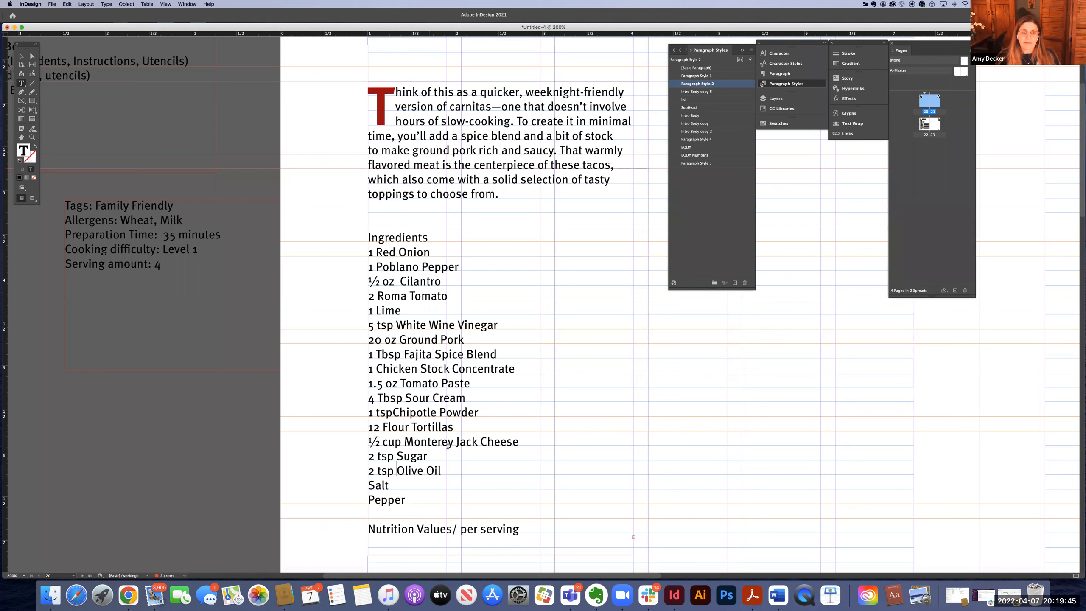
left_click(430, 238)
key("Return")
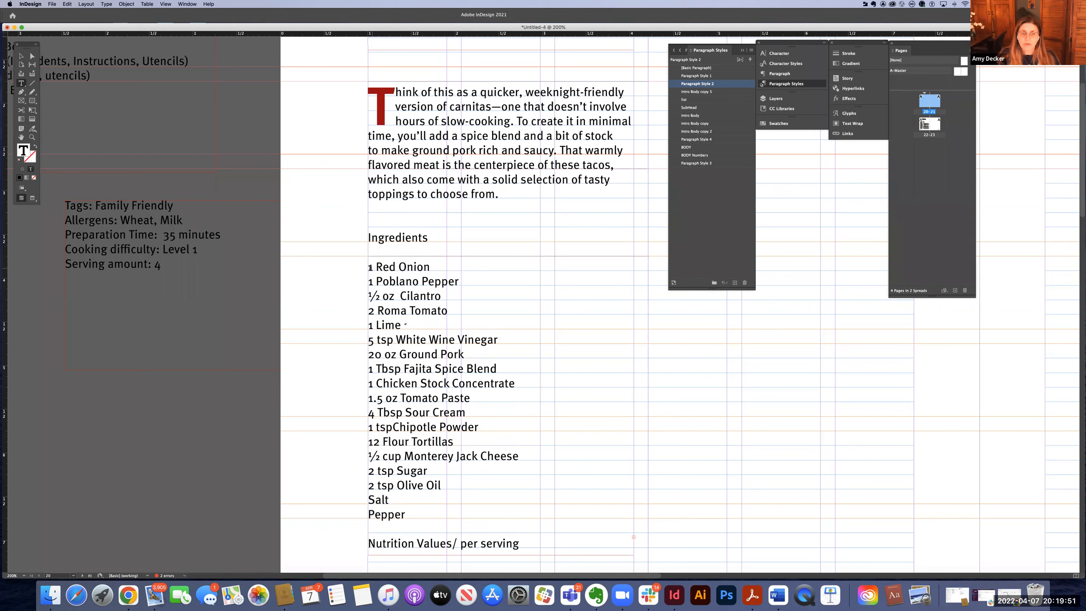
Start a new paragraph style named "List 5" from the selected ingredient lines, from Red Onion to Pepper, with the font style Medium
left_click(369, 268)
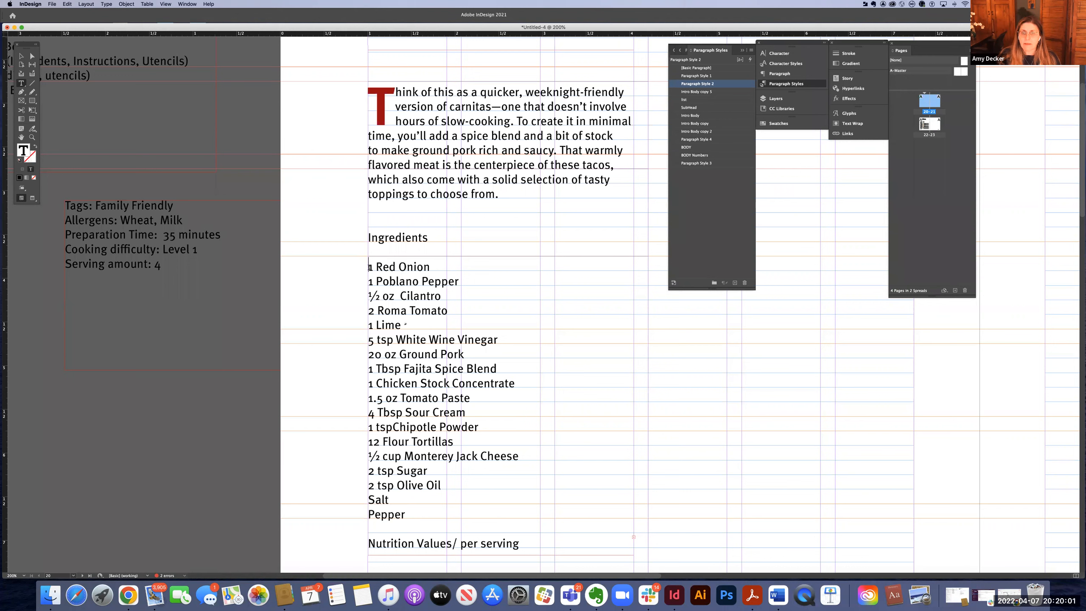
left_click_drag(369, 268, 451, 516)
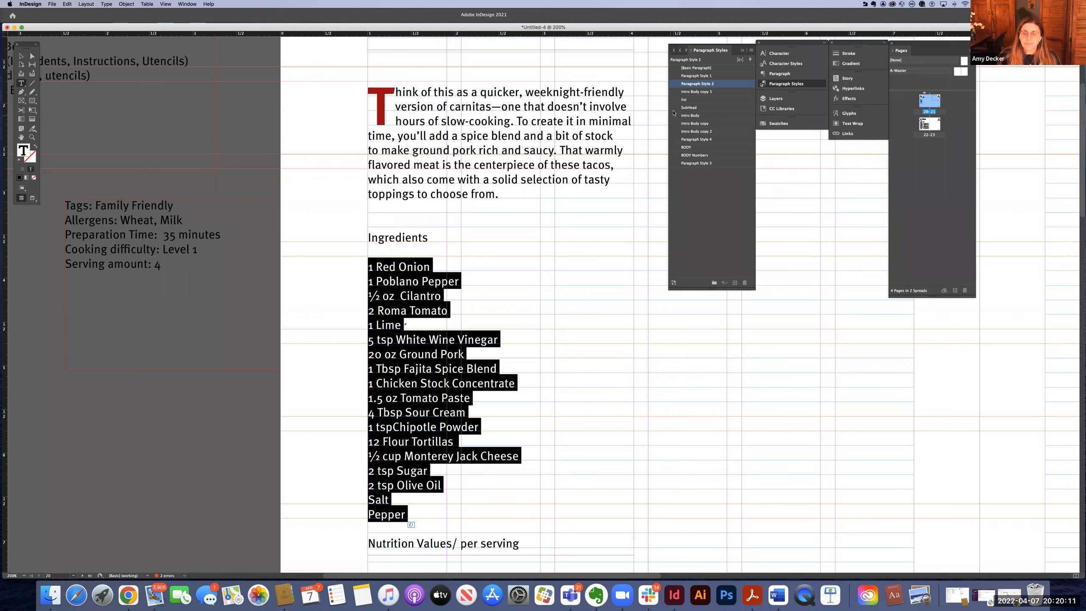
left_click(752, 51)
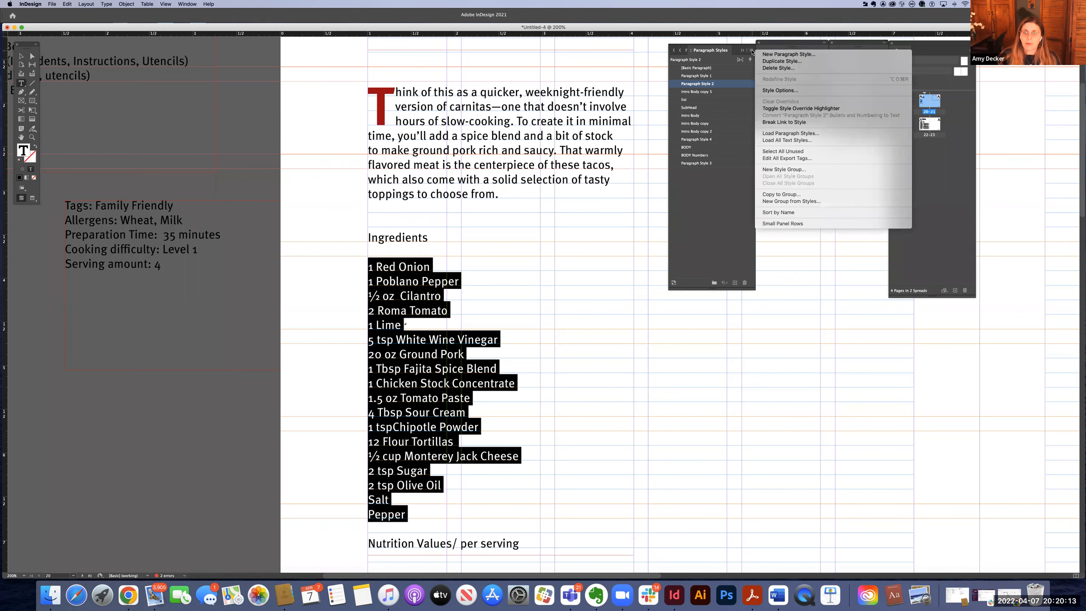
left_click(778, 55)
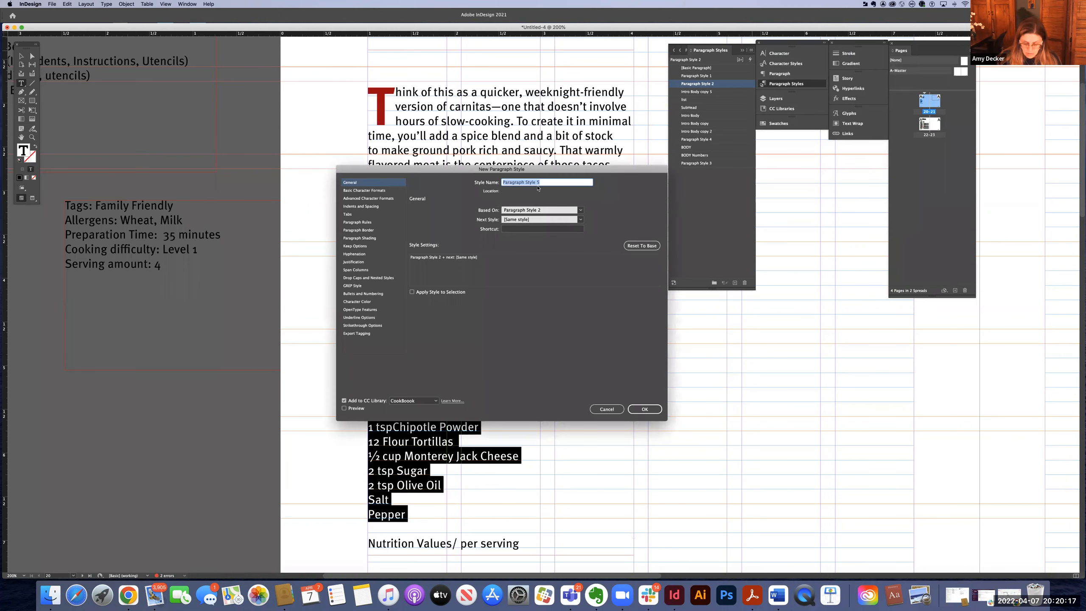
type("List")
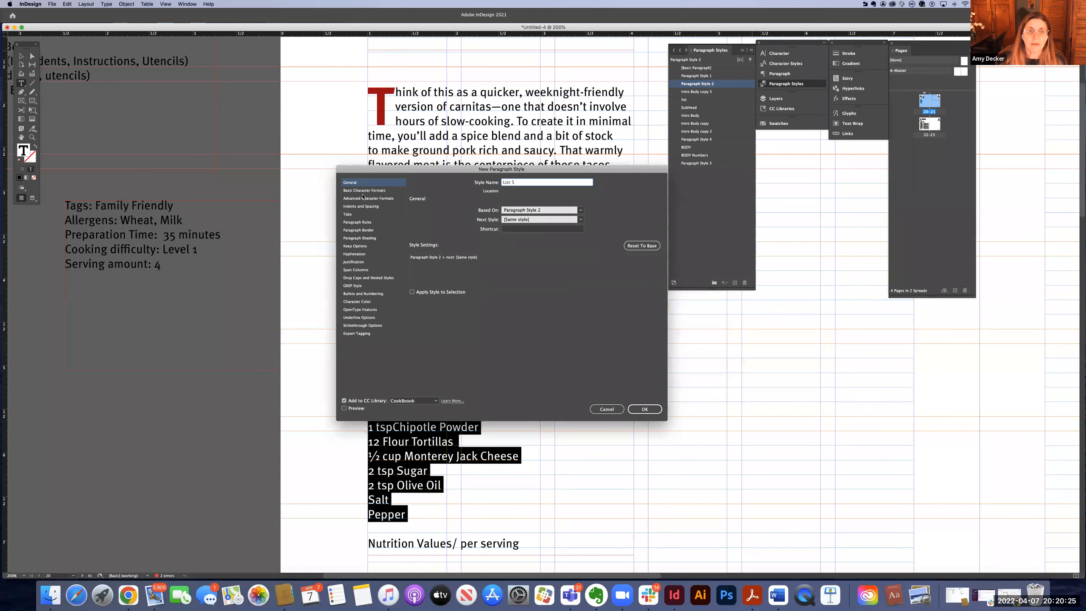
left_click(363, 191)
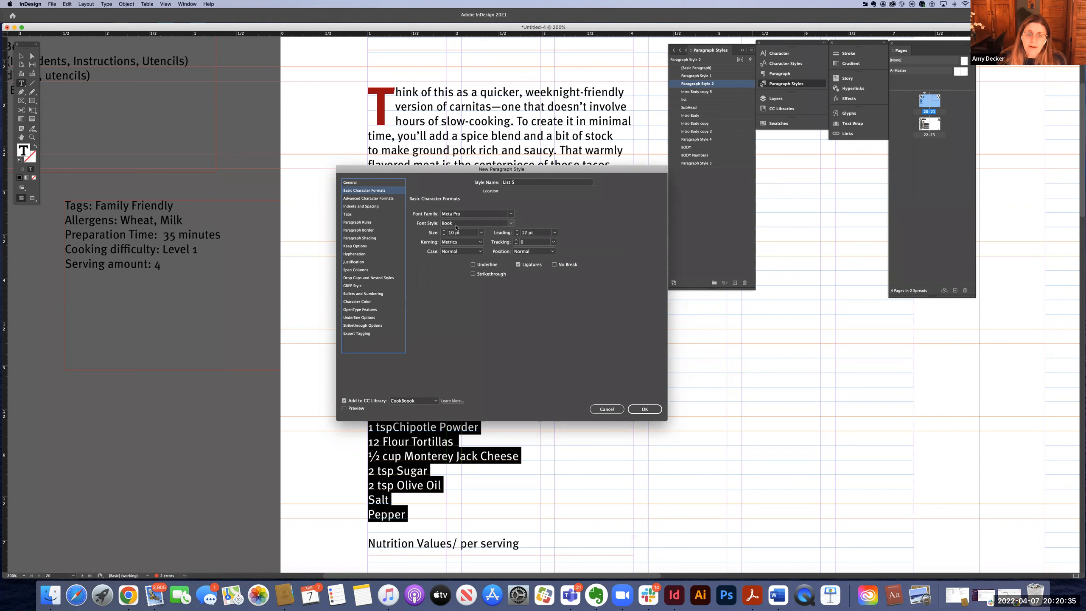
left_click(511, 223)
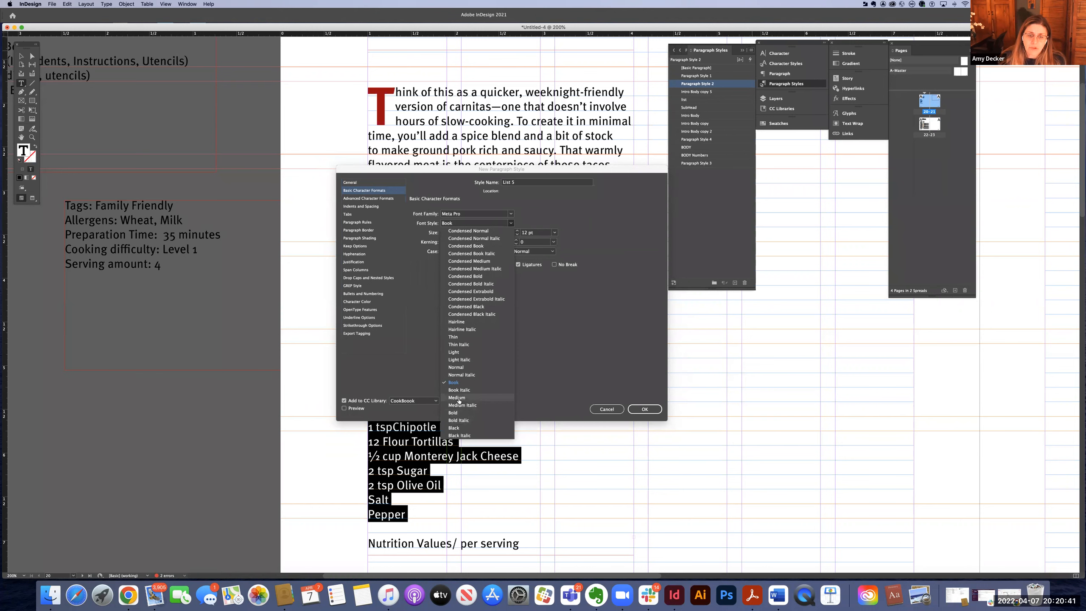
left_click(456, 398)
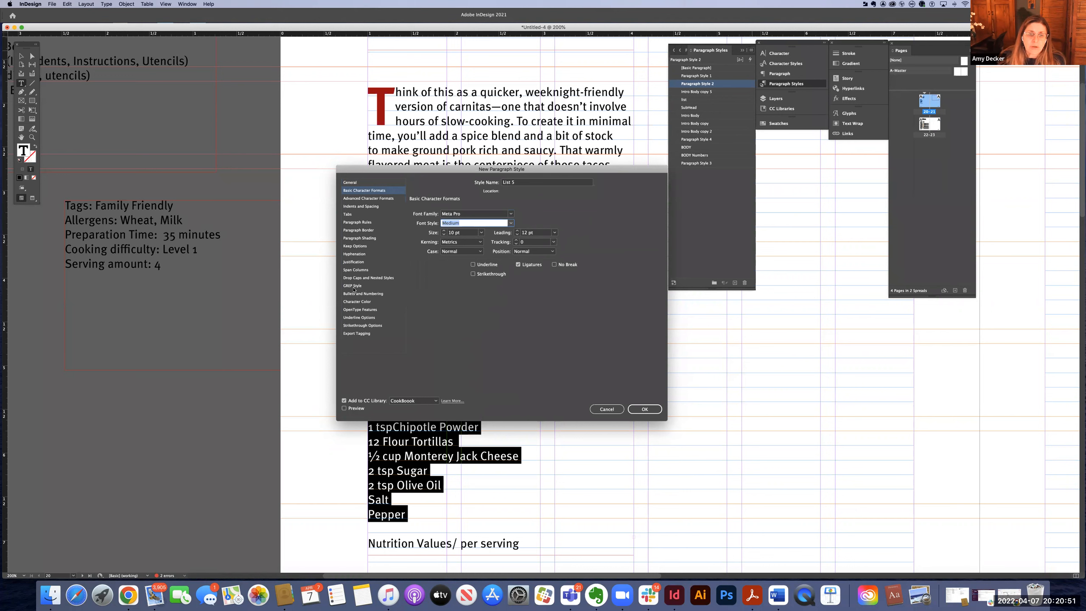
Set the List 5 style's character color to the dark teal swatch of the Roasted Veggie color theme
left_click(355, 302)
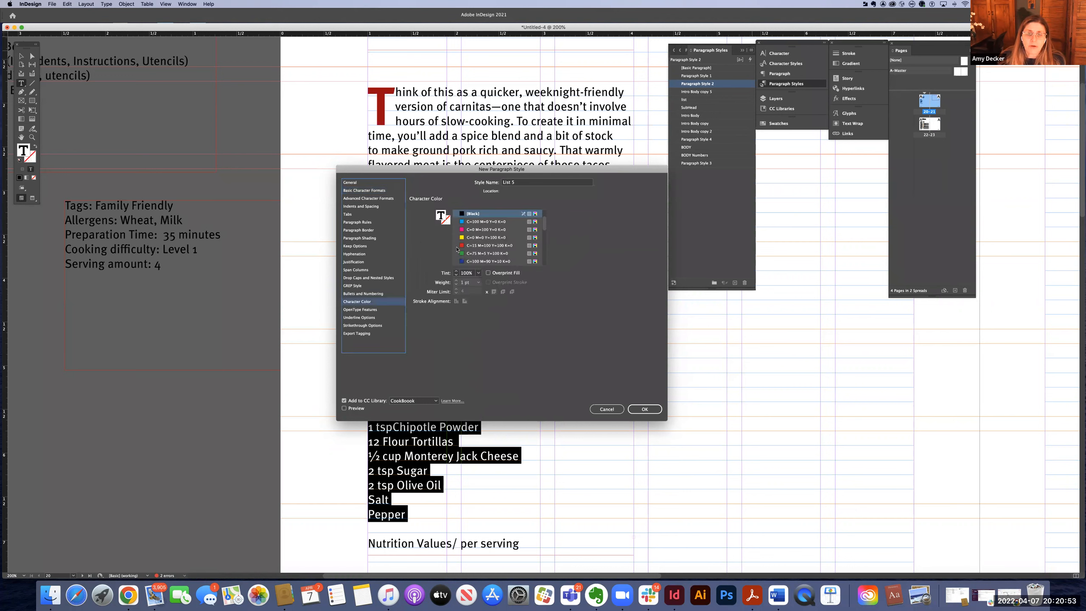
scroll(472, 257, "down", 5)
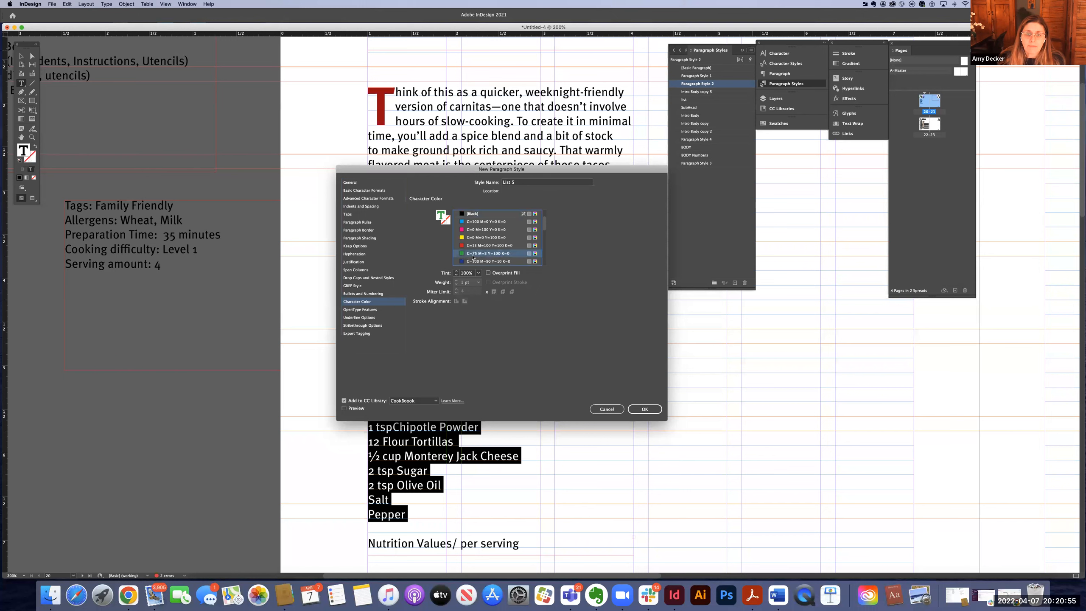
scroll(488, 252, "down", 2)
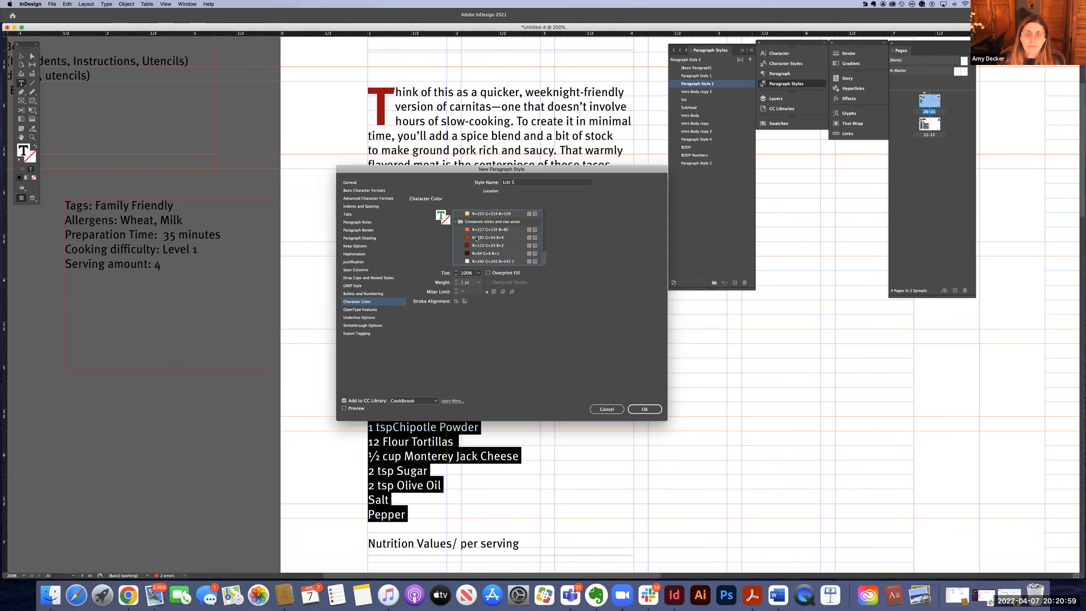
scroll(476, 240, "down", 3)
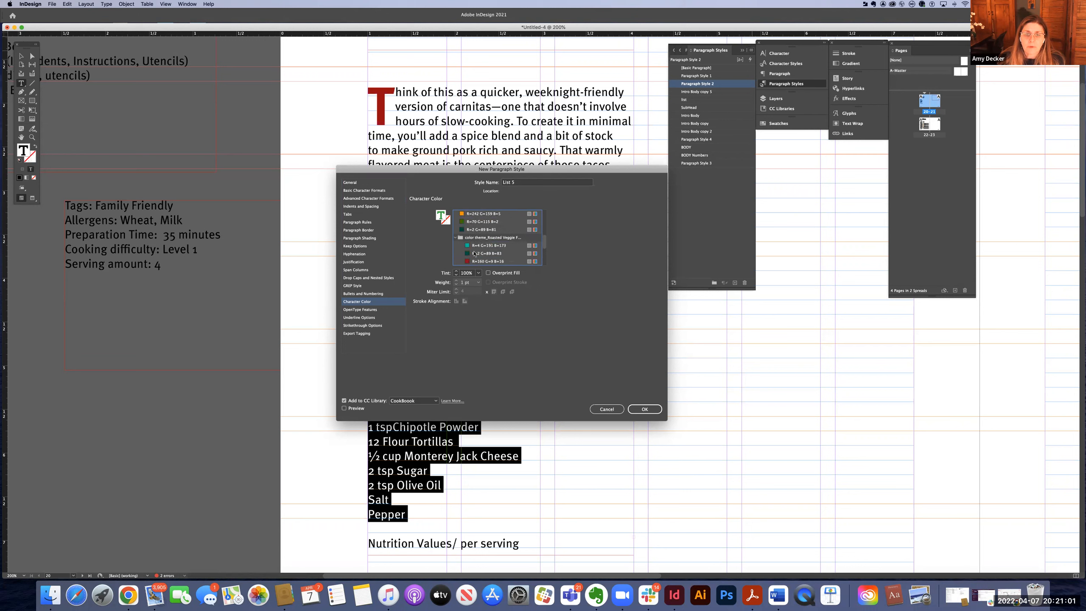
left_click(474, 254)
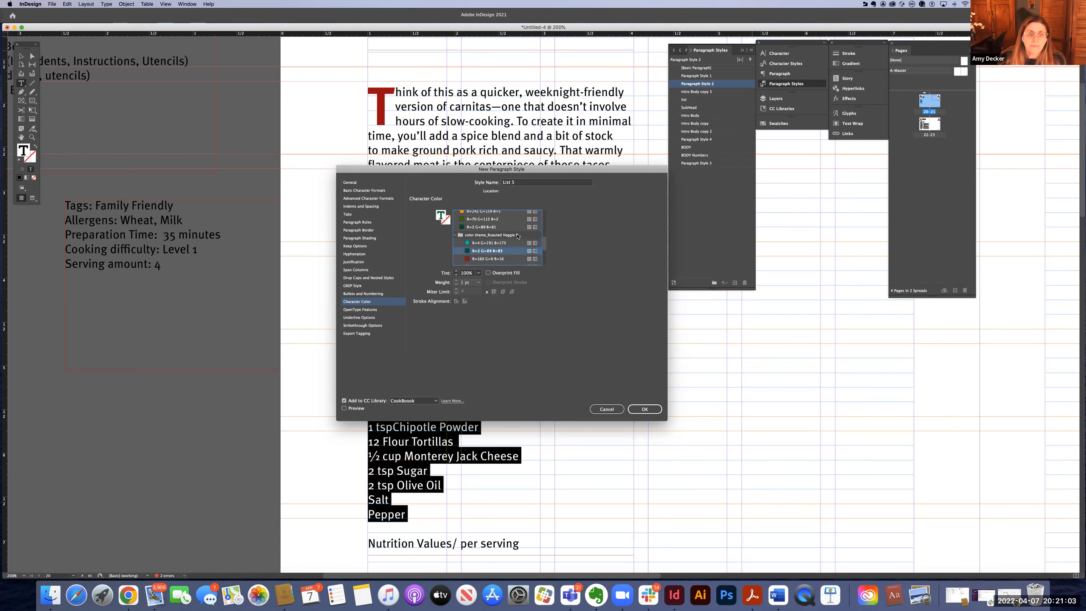
Add a left-justified tab stop at 0.4444 in to the List 5 style and save the style
left_click(348, 213)
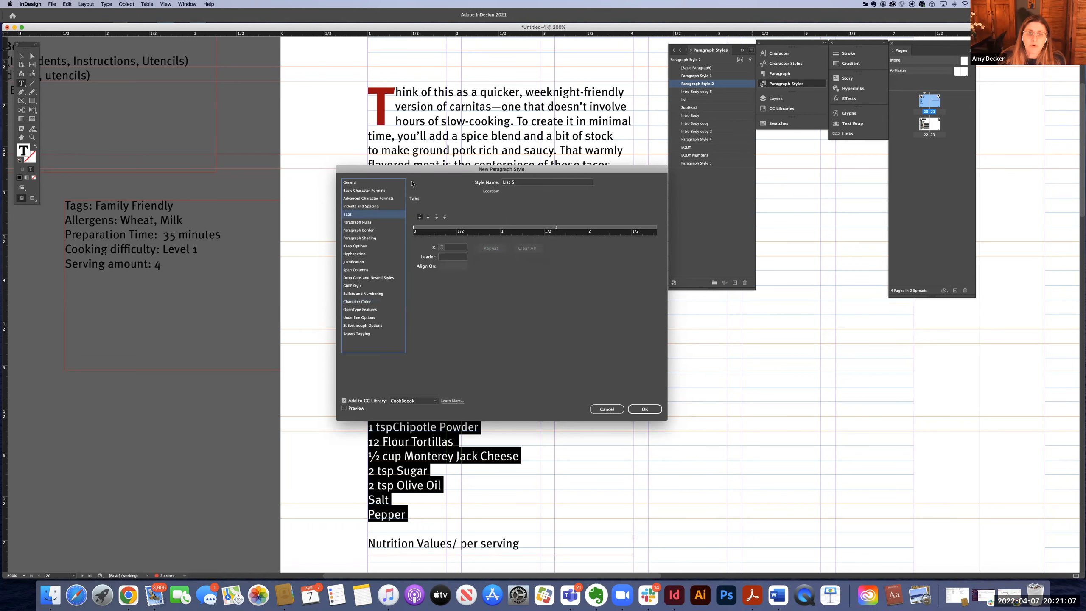
left_click_drag(404, 174, 613, 163)
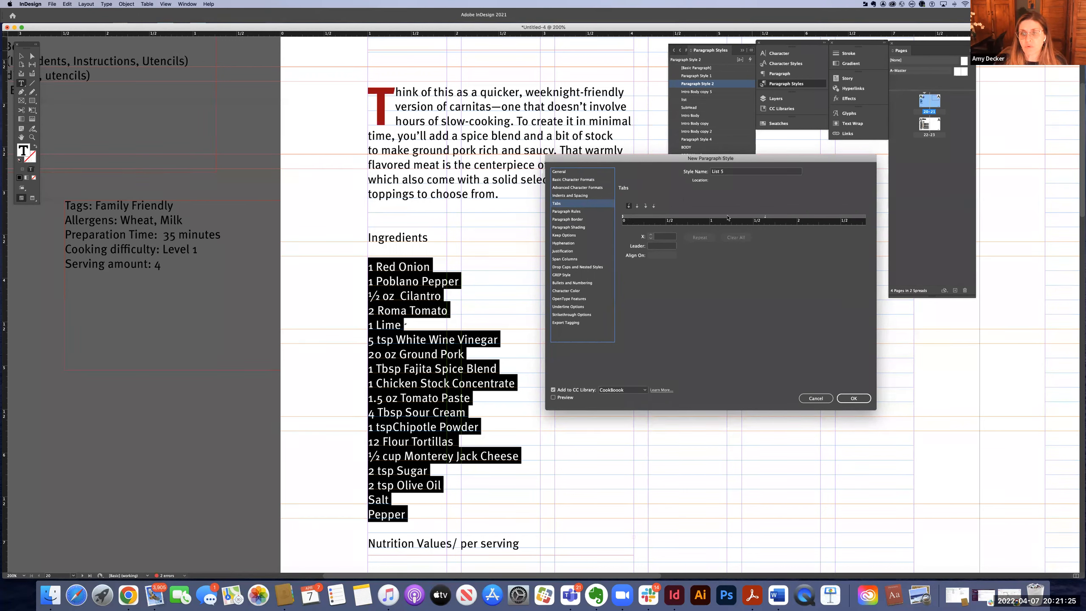
left_click_drag(648, 157, 591, 45)
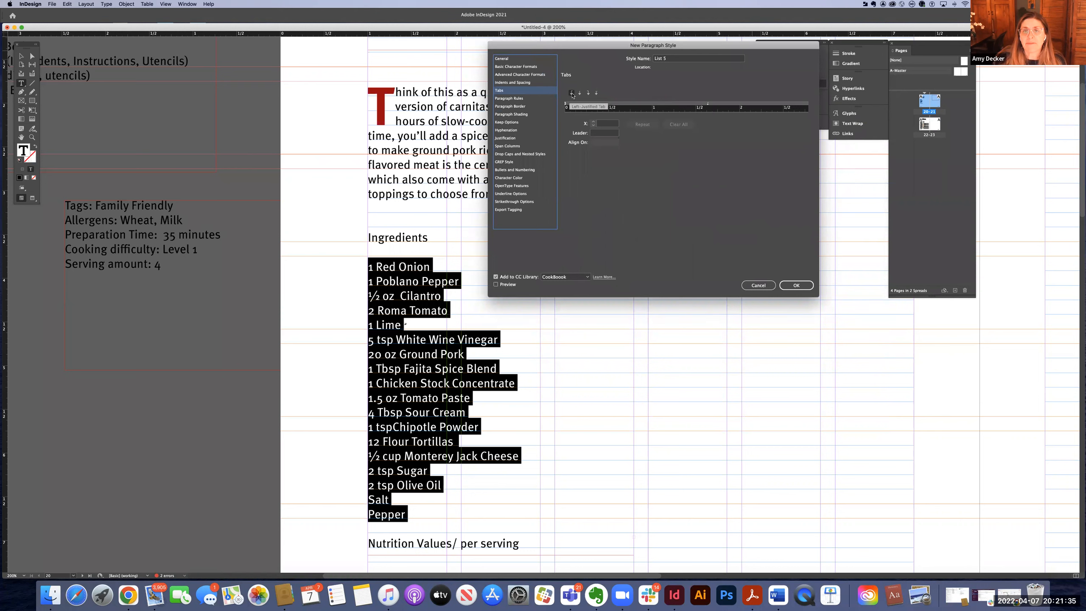
left_click(599, 104)
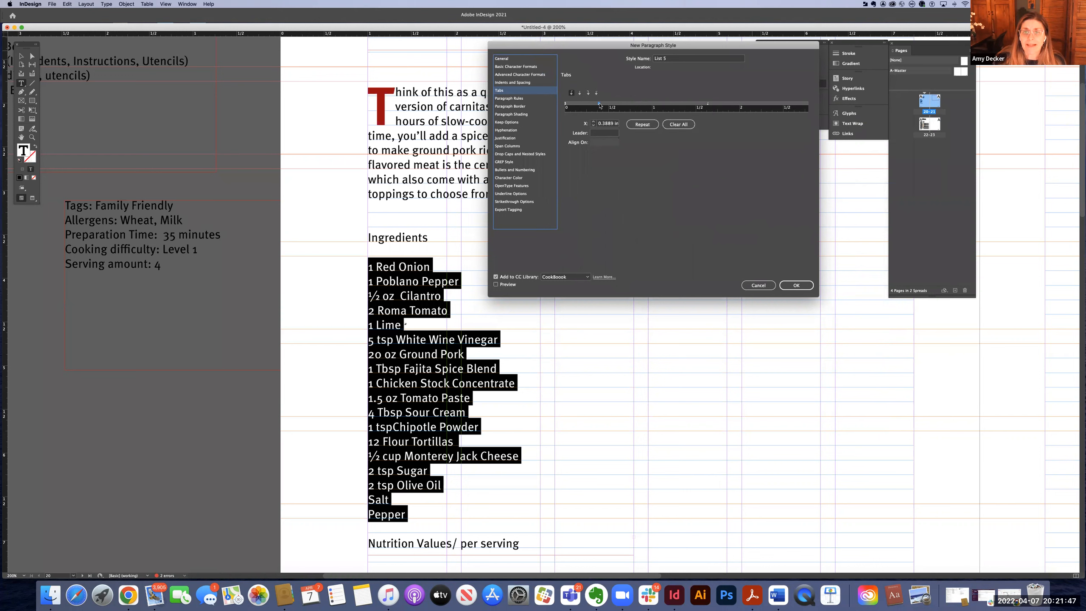
left_click_drag(599, 105, 603, 106)
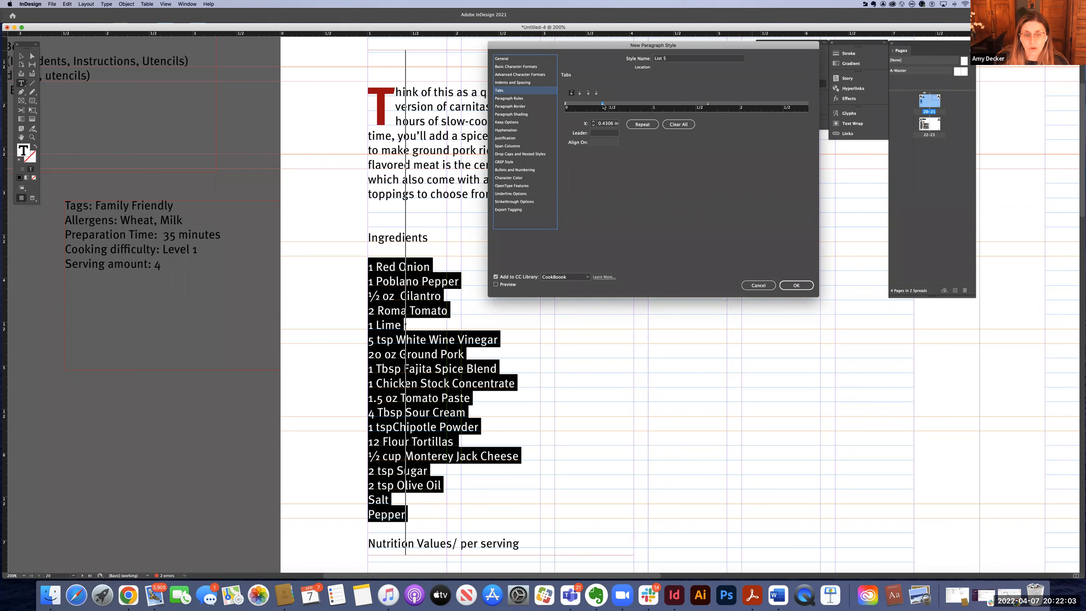
left_click_drag(604, 106, 606, 106)
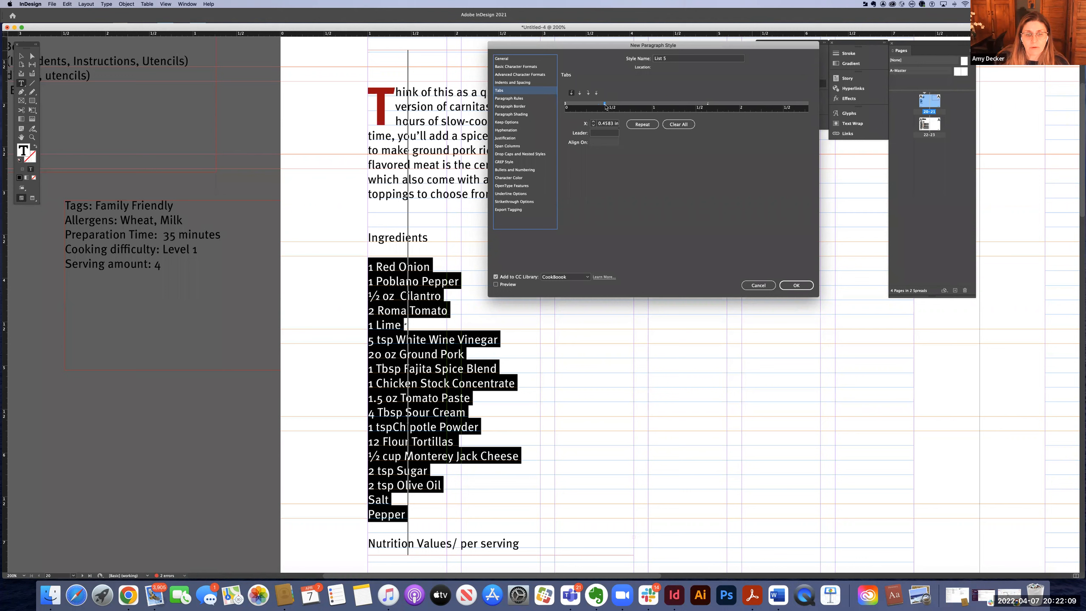
left_click_drag(605, 106, 604, 107)
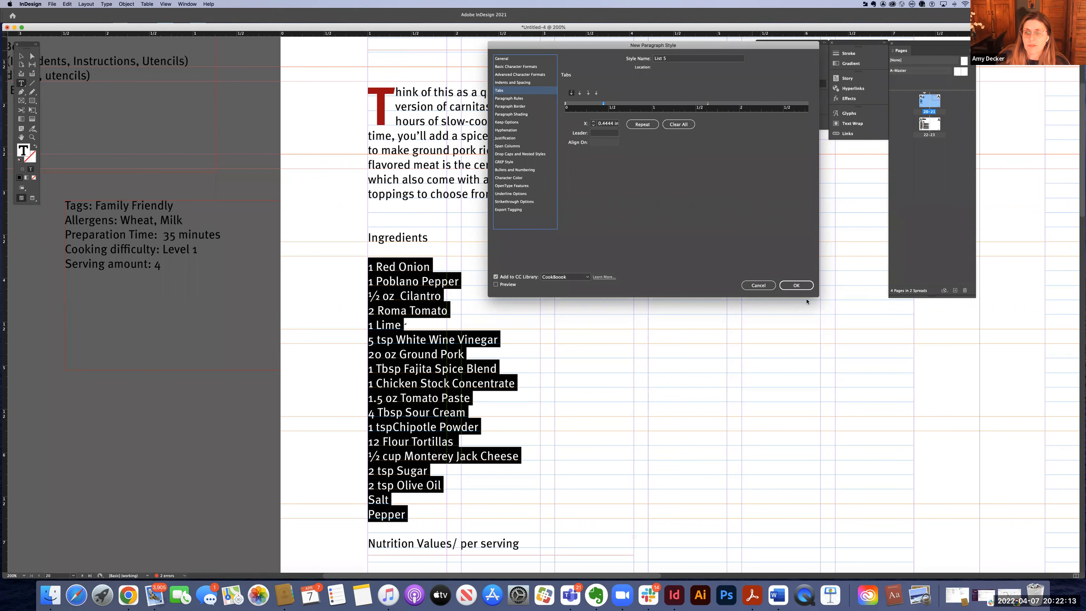
left_click(797, 286)
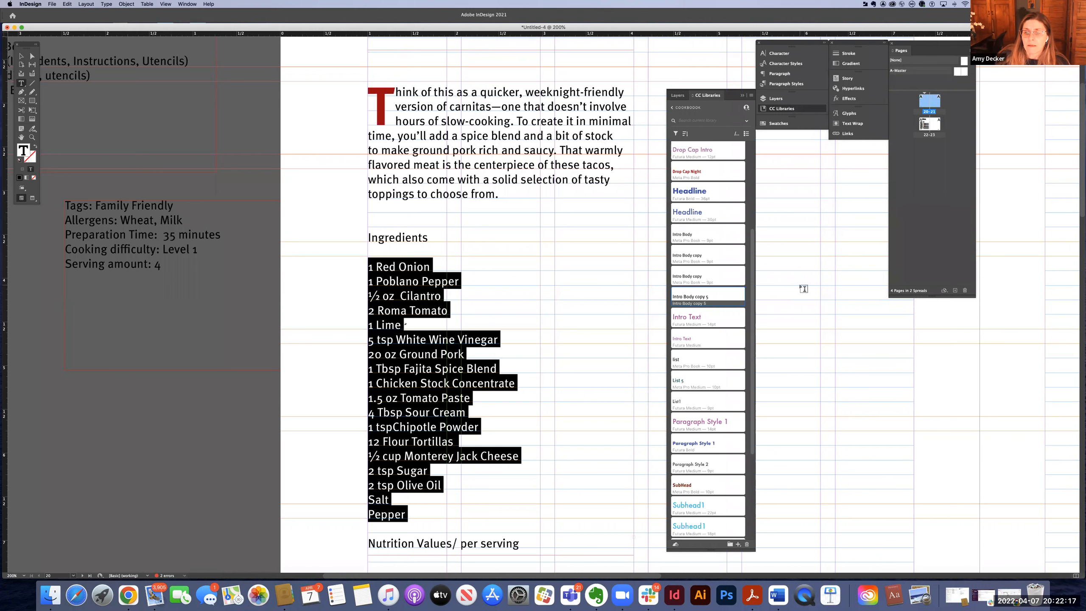
Apply the List 5 paragraph style to the selected ingredient lines
left_click(782, 85)
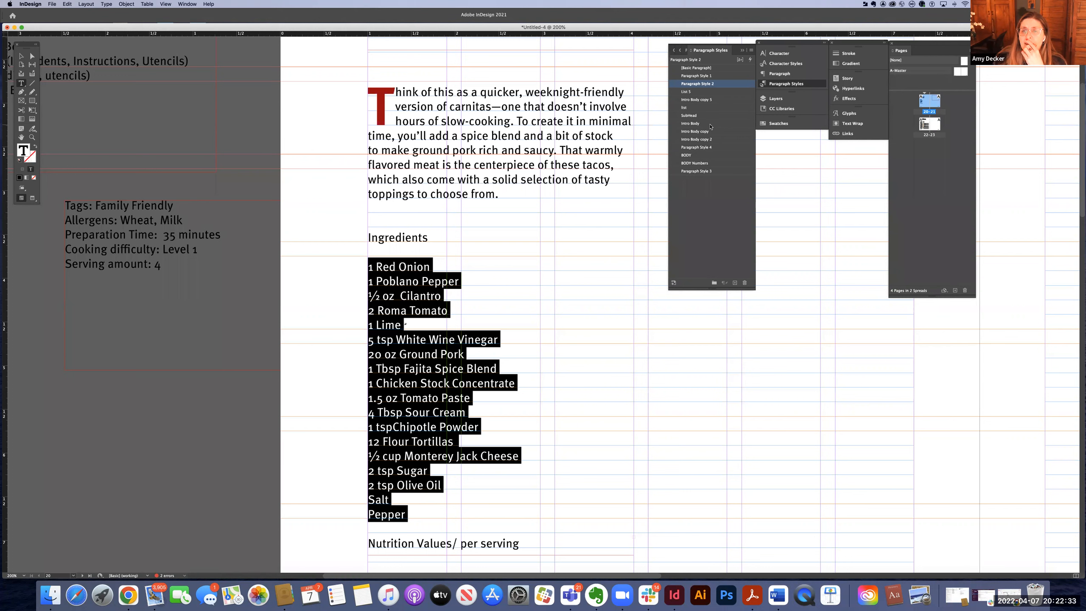
left_click(687, 91)
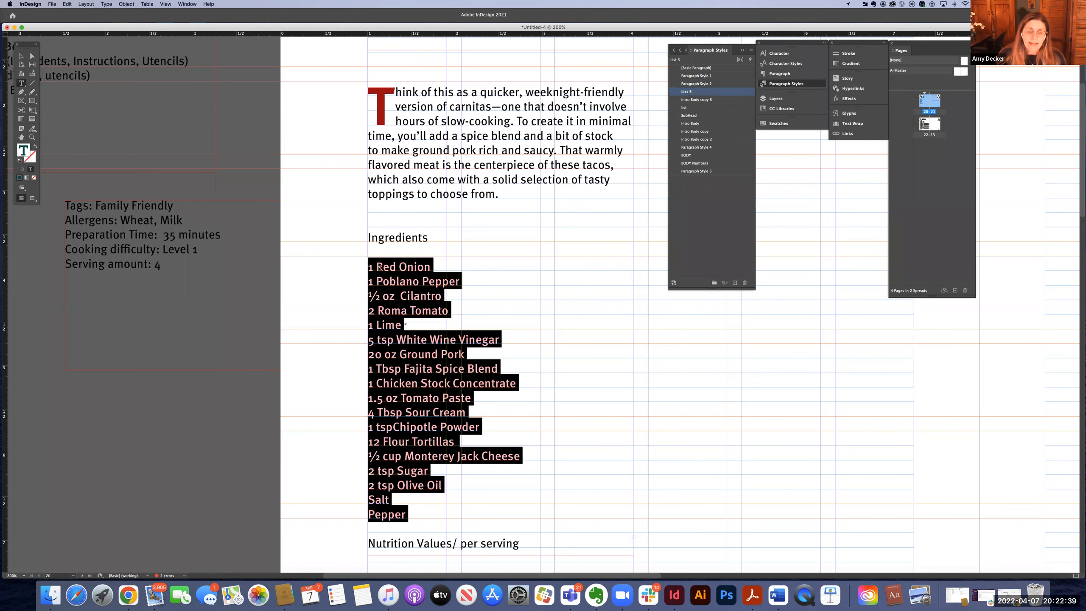
Insert a tab between quantity and ingredient name in the lines from Red Onion to White Wine Vinegar
left_click(380, 267)
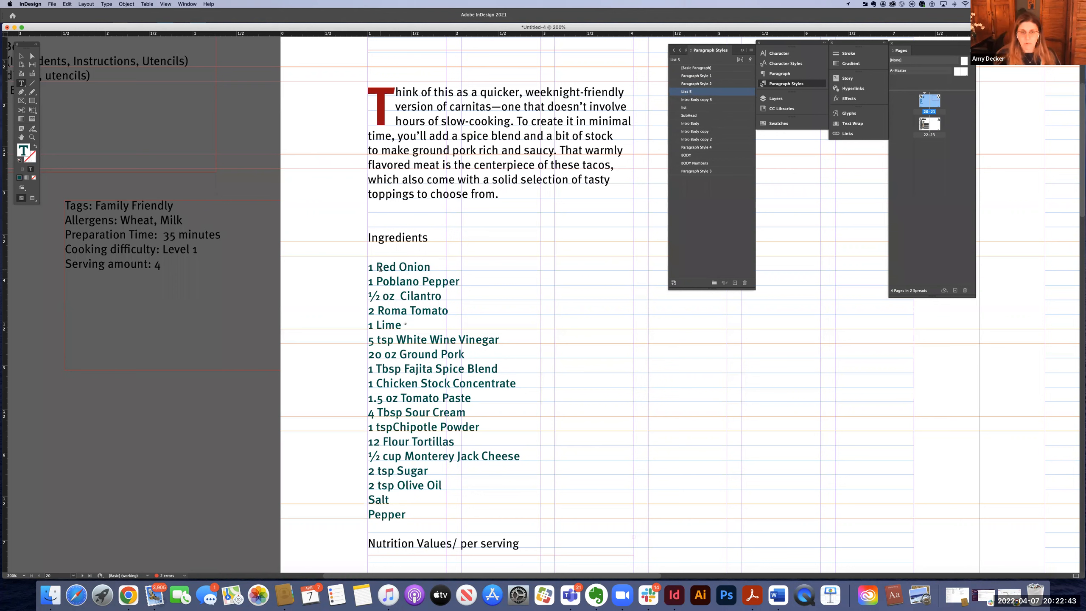
key("Tab")
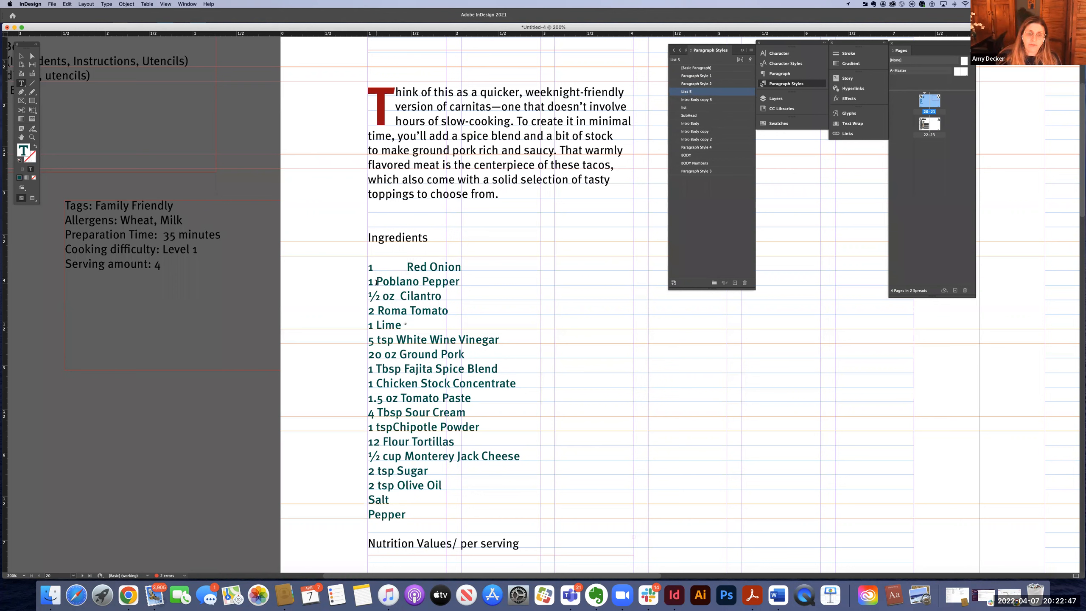
left_click(376, 281)
key("Tab")
left_click(401, 296)
key("Tab")
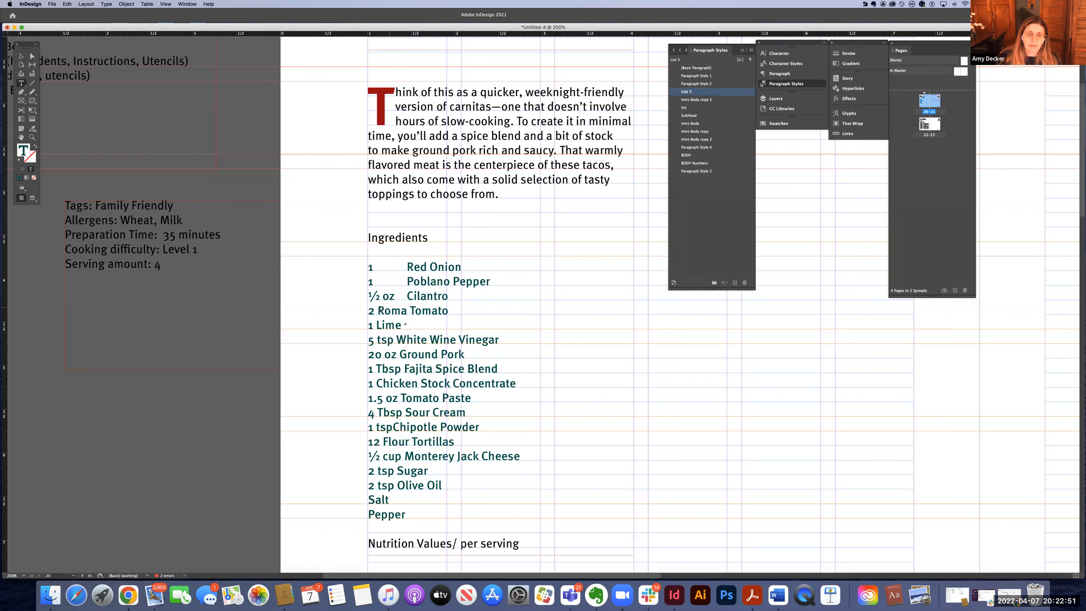
left_click(378, 309)
key("Tab")
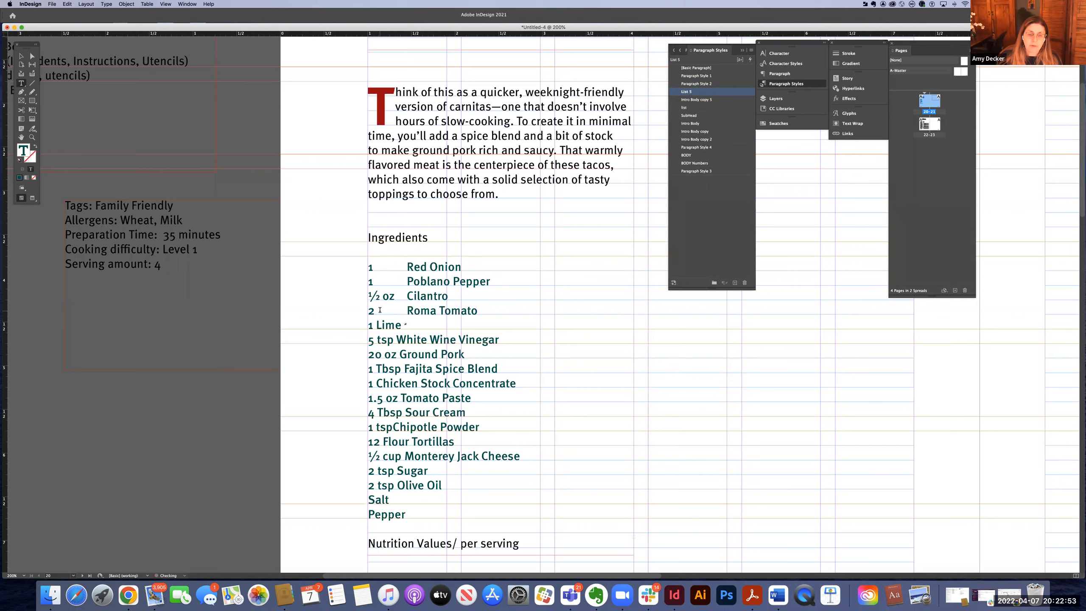
left_click(379, 324)
key("Tab")
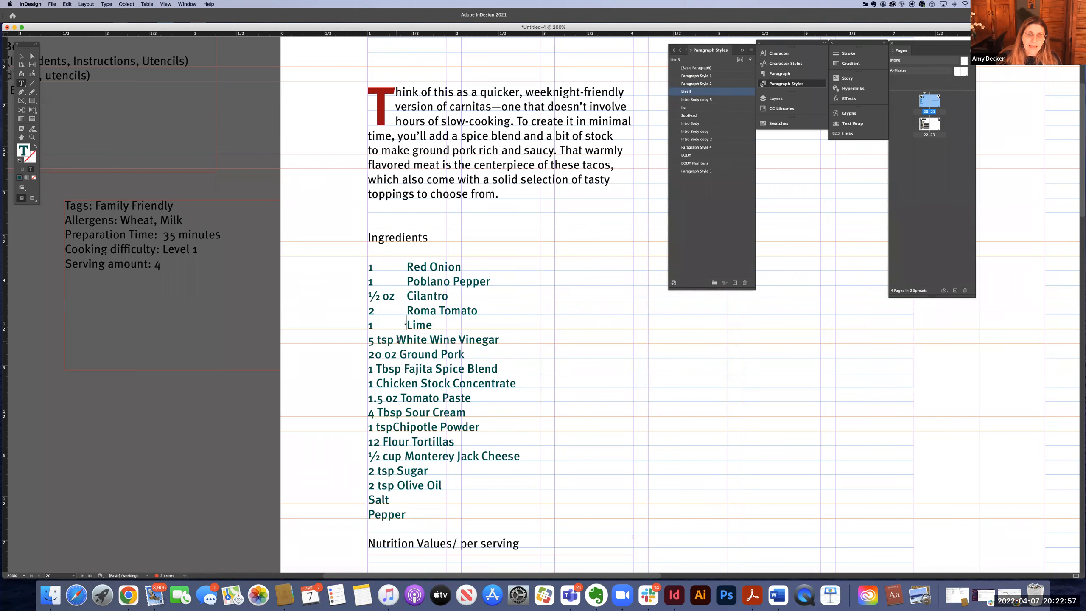
left_click(397, 339)
key("Tab")
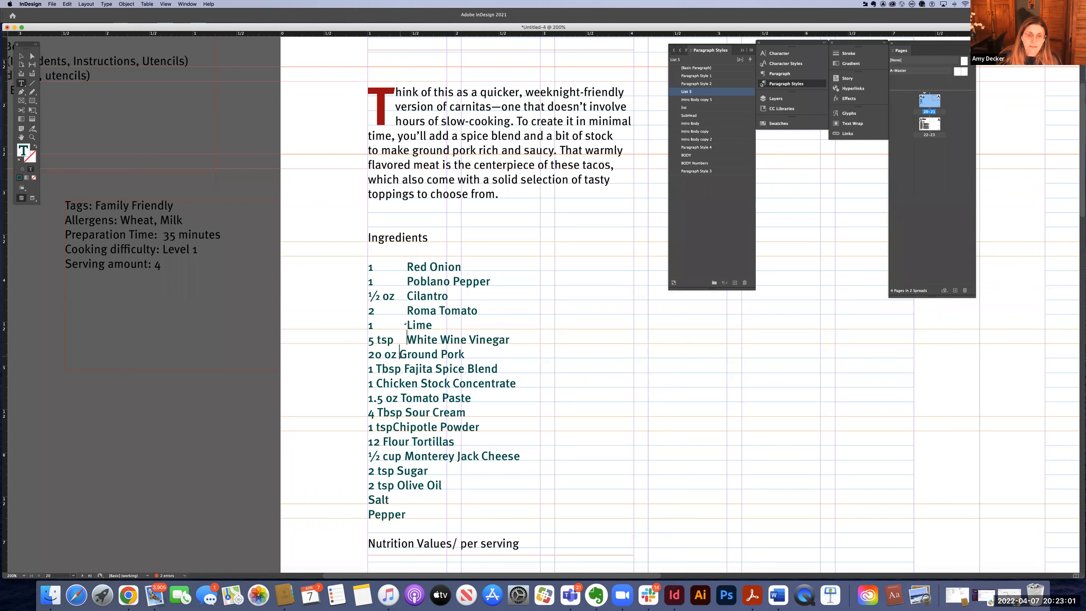
Insert a tab between quantity and ingredient name in the lines from Ground Pork to Chipotle Powder
left_click(400, 355)
key("Tab")
left_click(404, 368)
key("Tab")
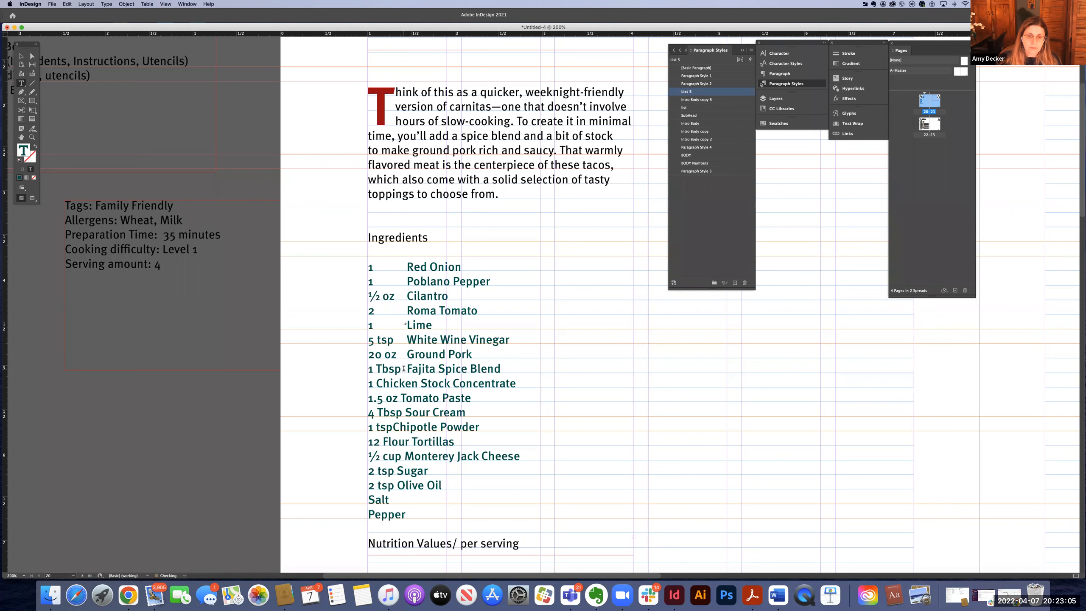
left_click(377, 384)
key("Tab")
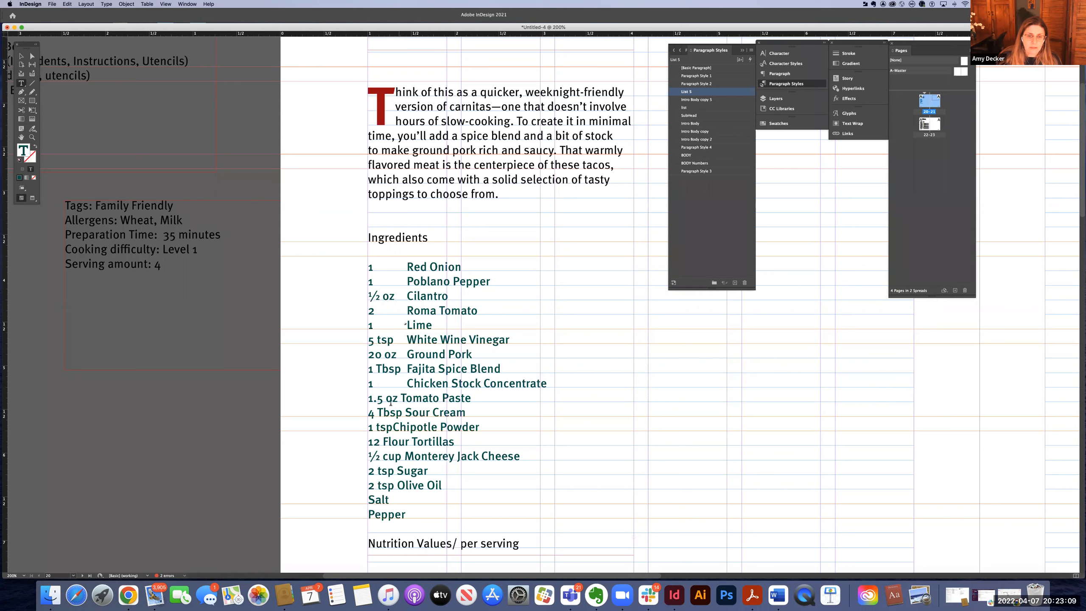
left_click(400, 397)
key("Tab")
left_click(404, 412)
key("Tab")
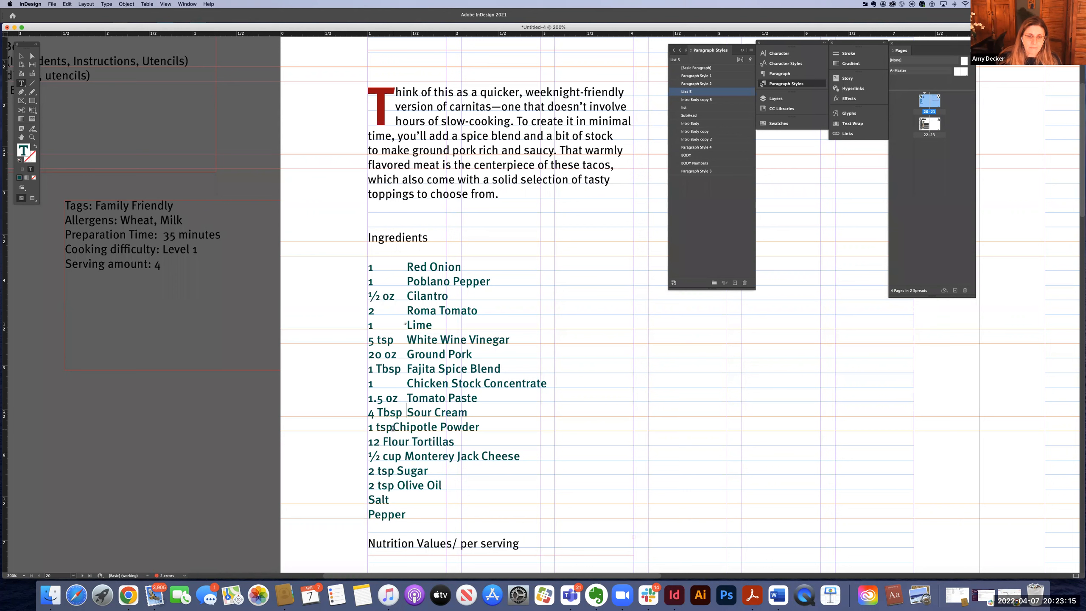
left_click(393, 426)
key("Tab")
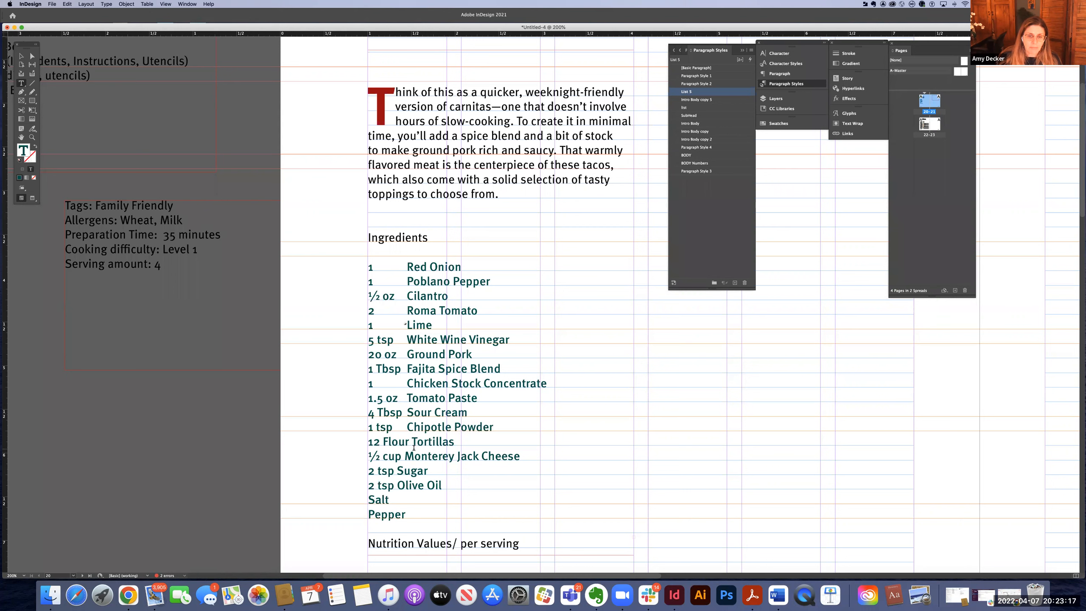
Insert a tab before the ingredient name in the lines from Flour Tortillas to Pepper, including the quantity-free Salt and Pepper lines
left_click(383, 441)
key("Tab")
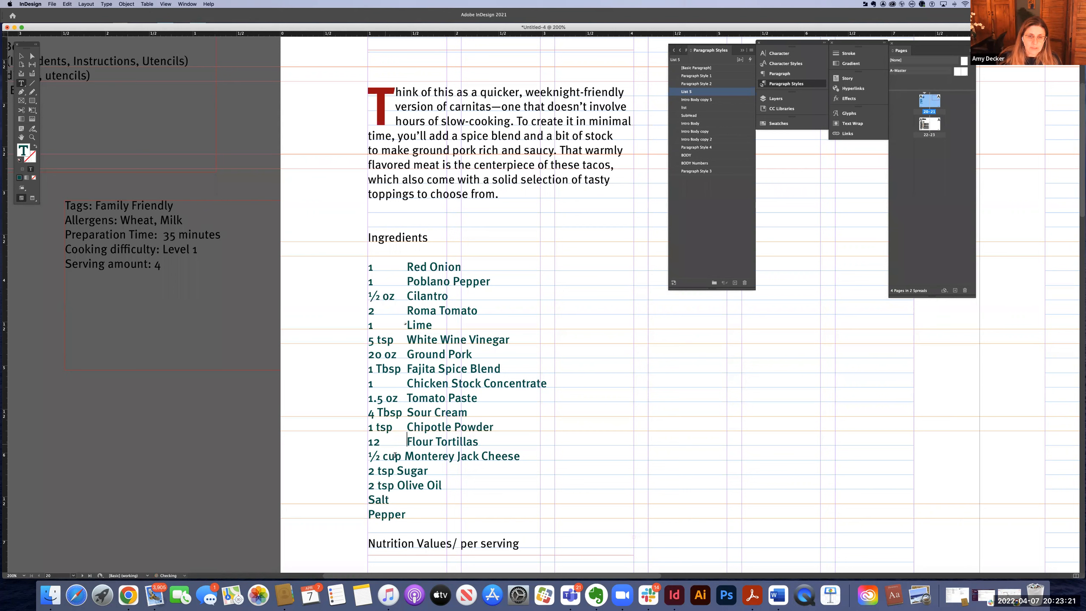
left_click(404, 455)
key("Tab")
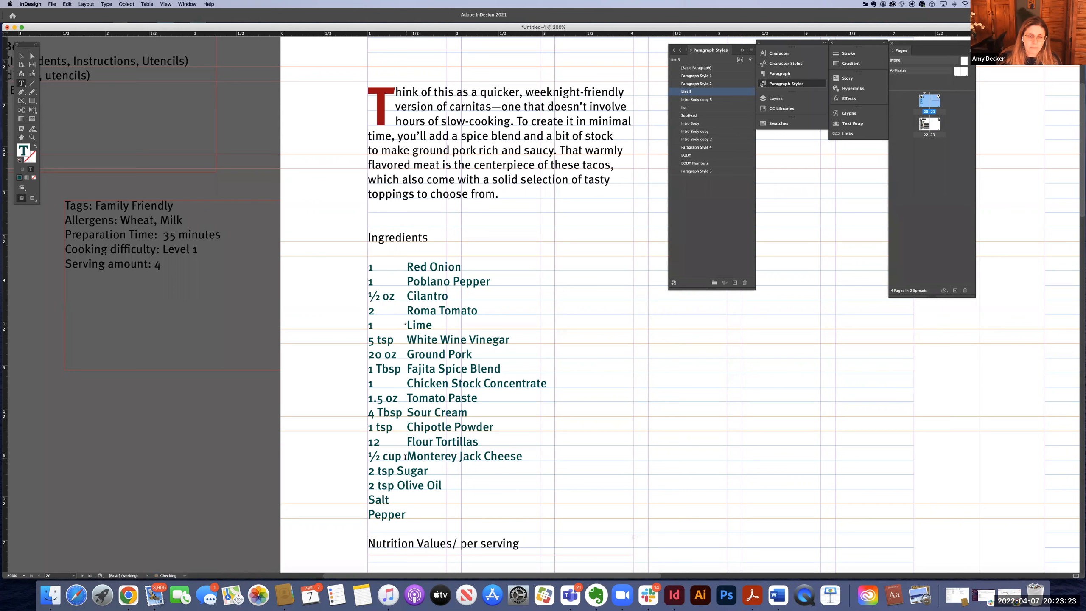
left_click(397, 471)
key("Tab")
left_click(398, 485)
key("Tab")
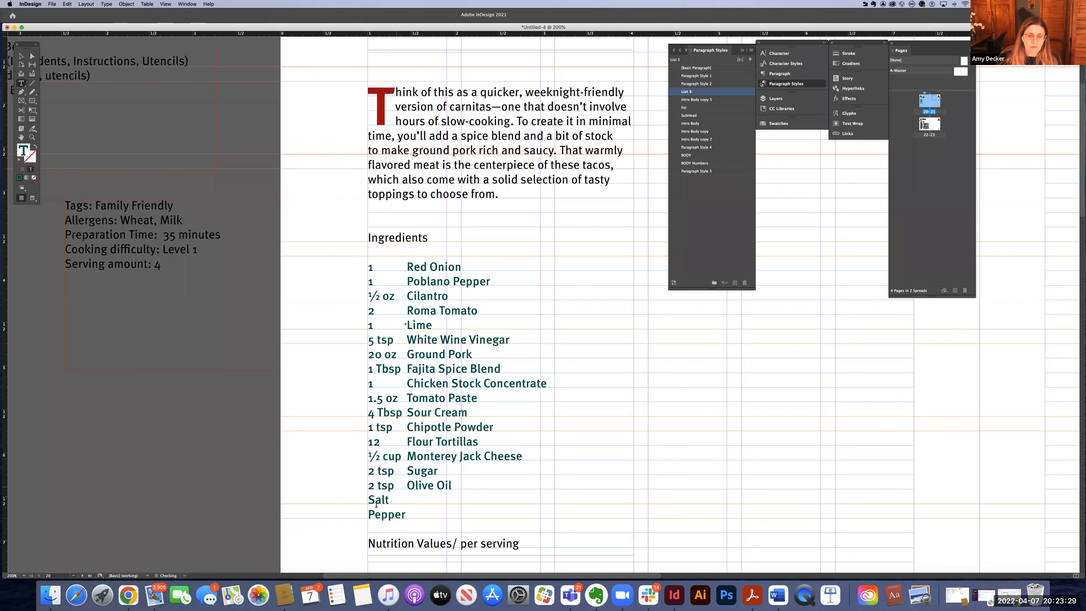
left_click(369, 500)
key("Tab")
left_click(369, 514)
key("Tab")
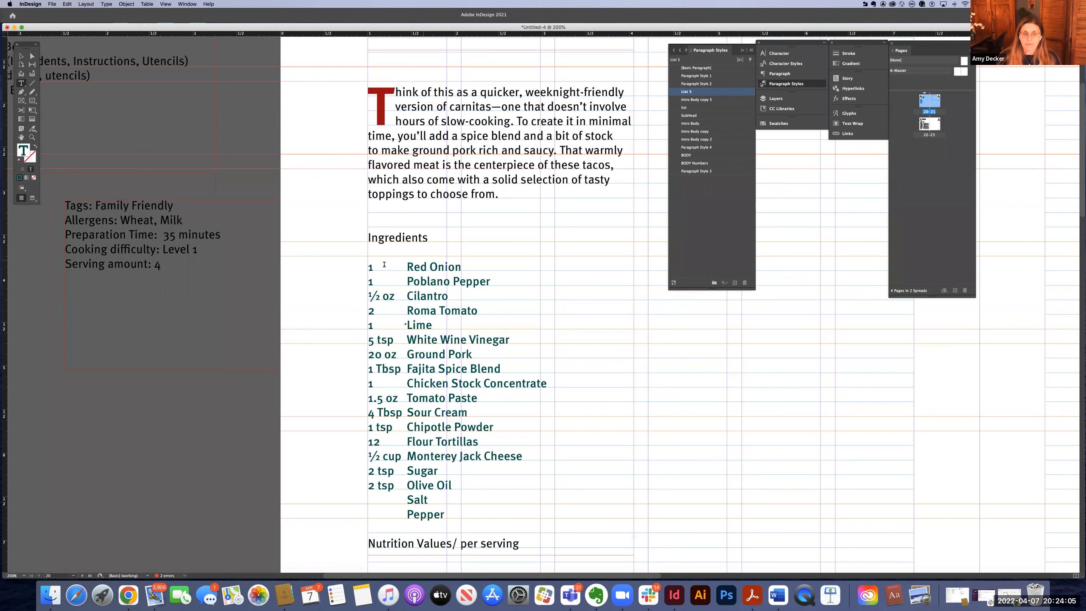
left_click_drag(371, 267, 524, 504)
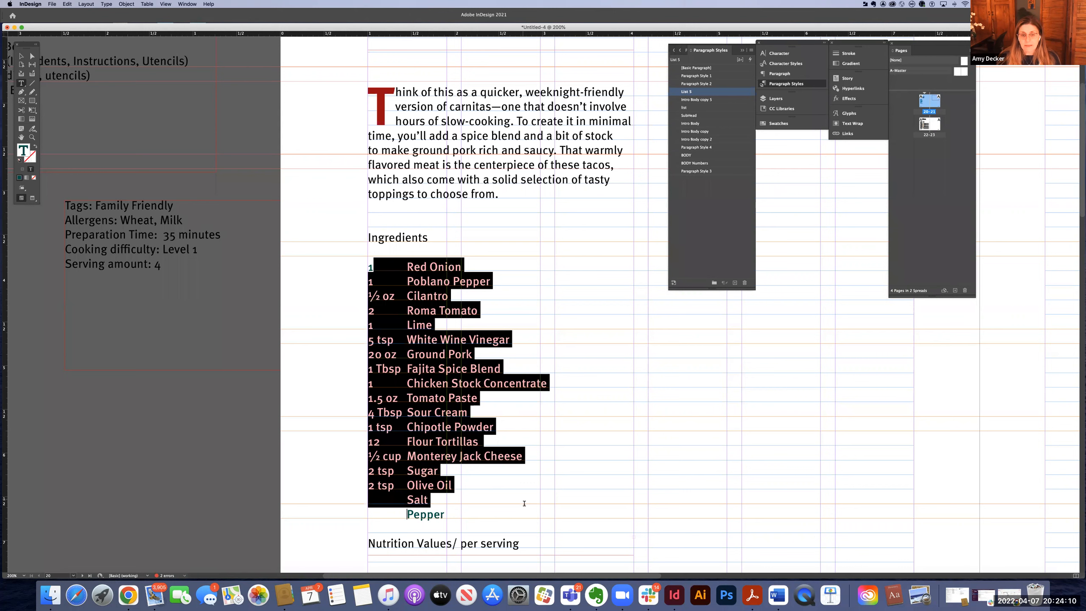
left_click(430, 282)
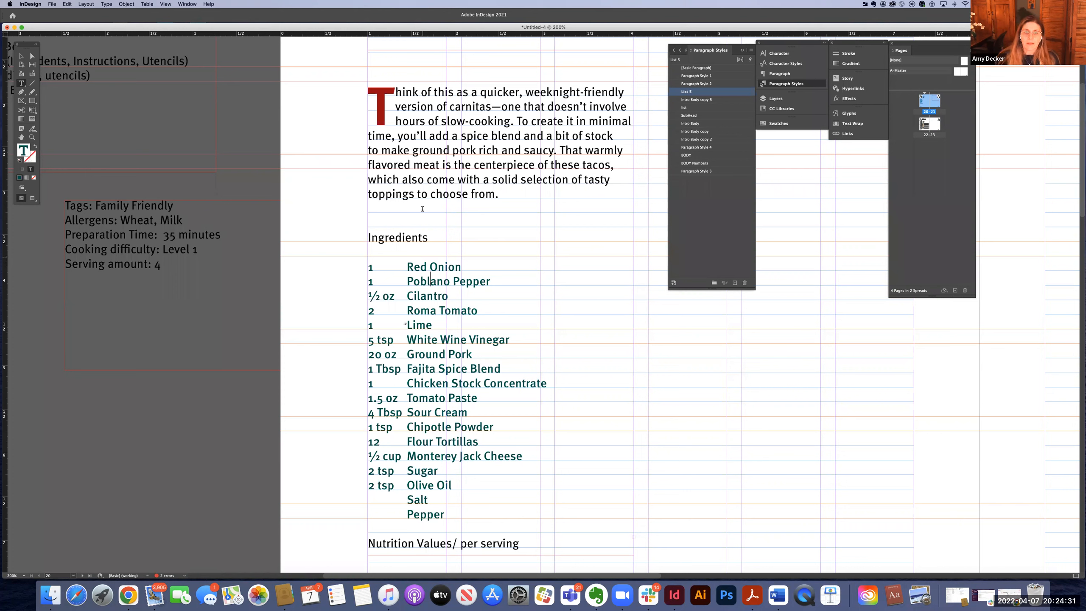
Apply the SubHead paragraph style to the "Ingredients" heading
left_click(431, 238)
left_click_drag(382, 235, 351, 233)
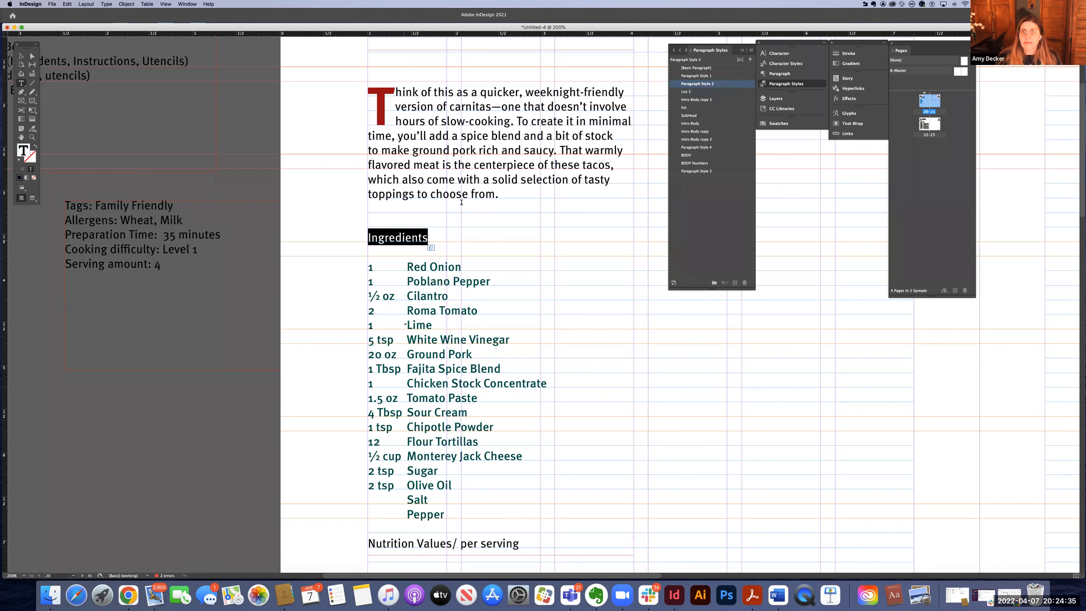
left_click(689, 116)
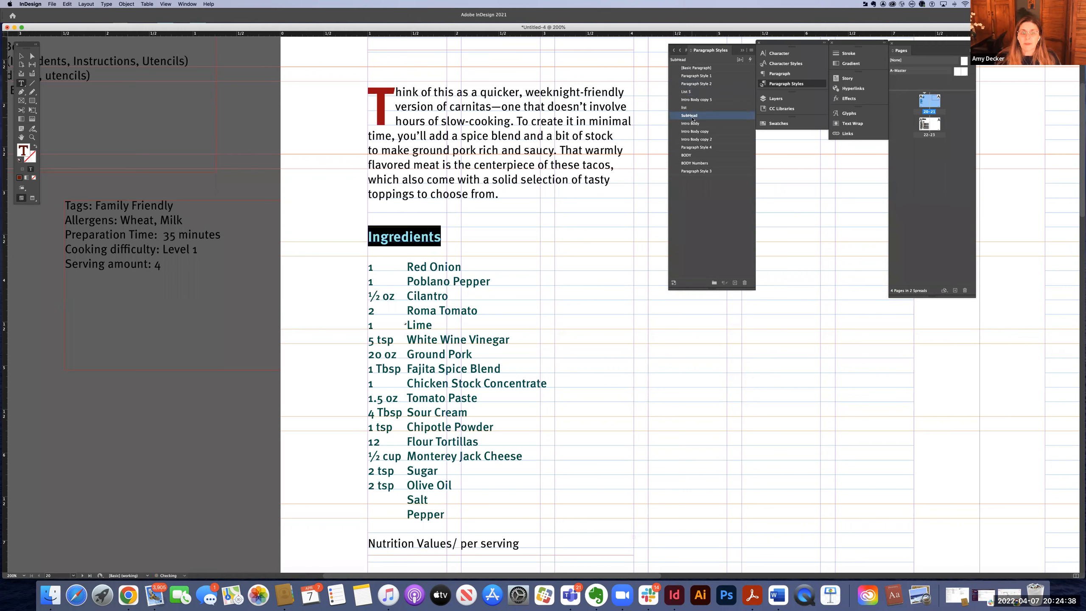
left_click(480, 233)
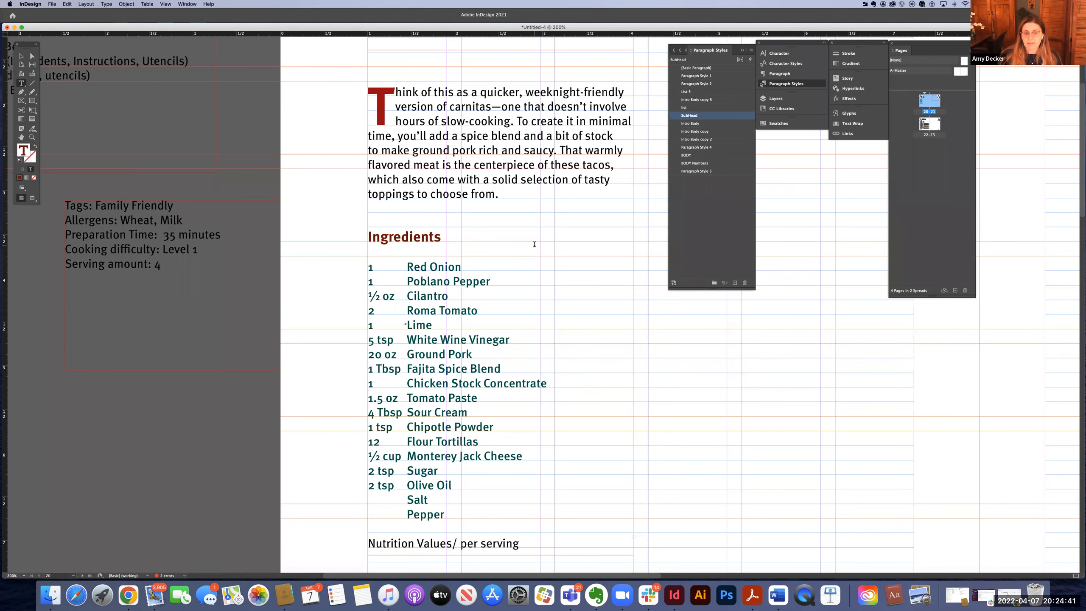
Apply the SubHead paragraph style to the "Nutrition Values/ per serving" heading below the ingredient list
scroll(470, 386, "down", 1)
scroll(395, 526, "down", 3)
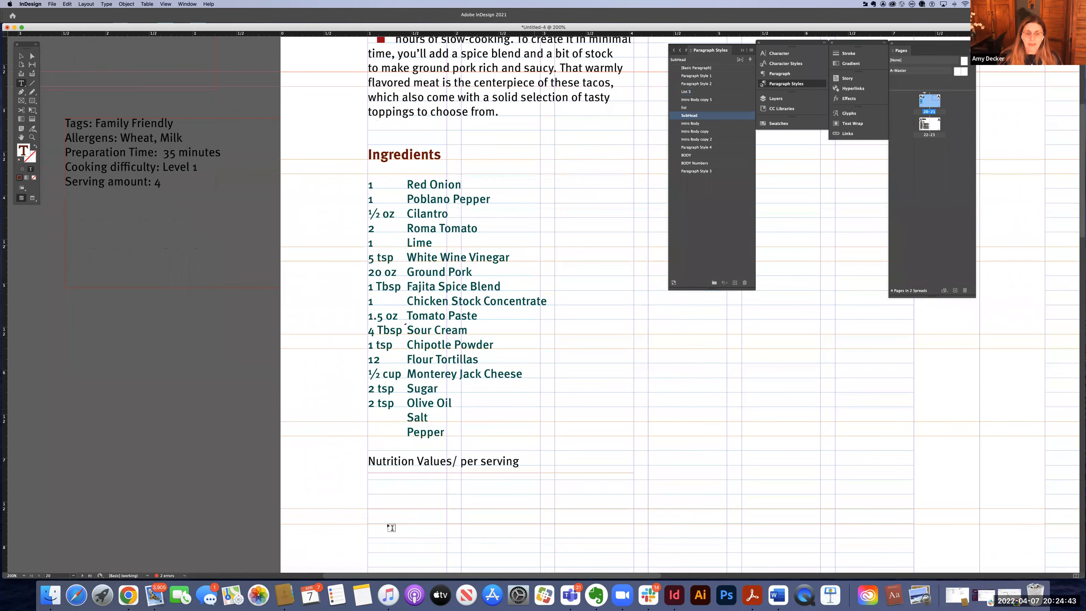
triple_click(390, 461)
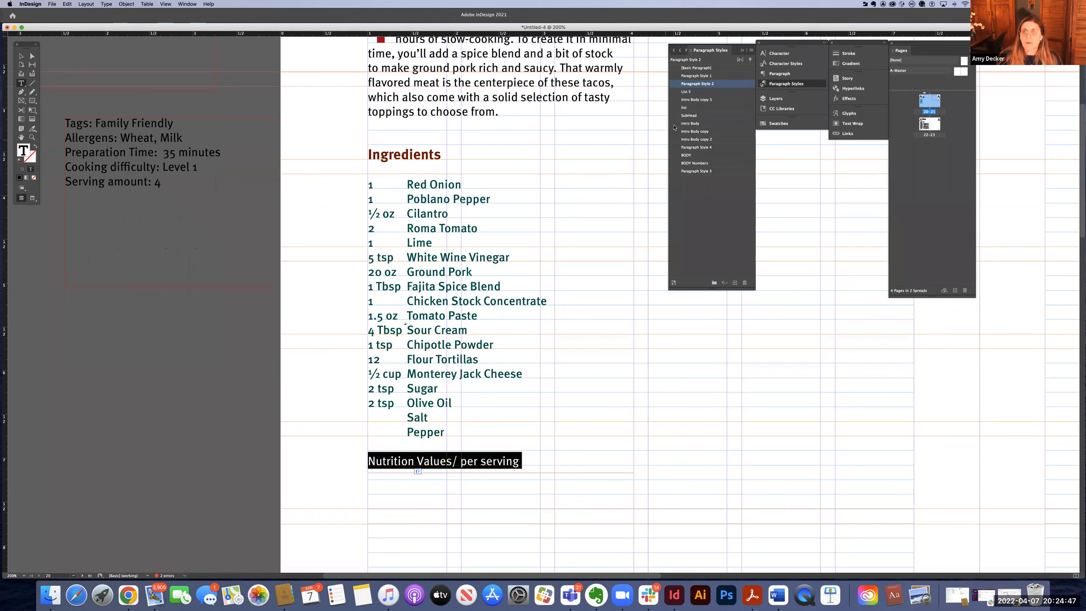
left_click(688, 115)
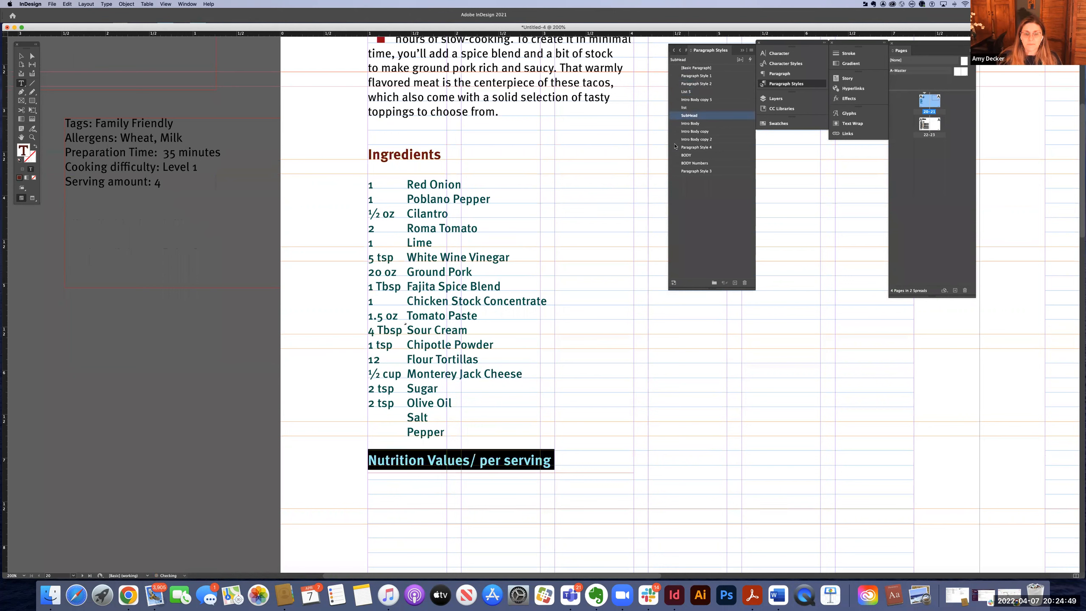
left_click(562, 405)
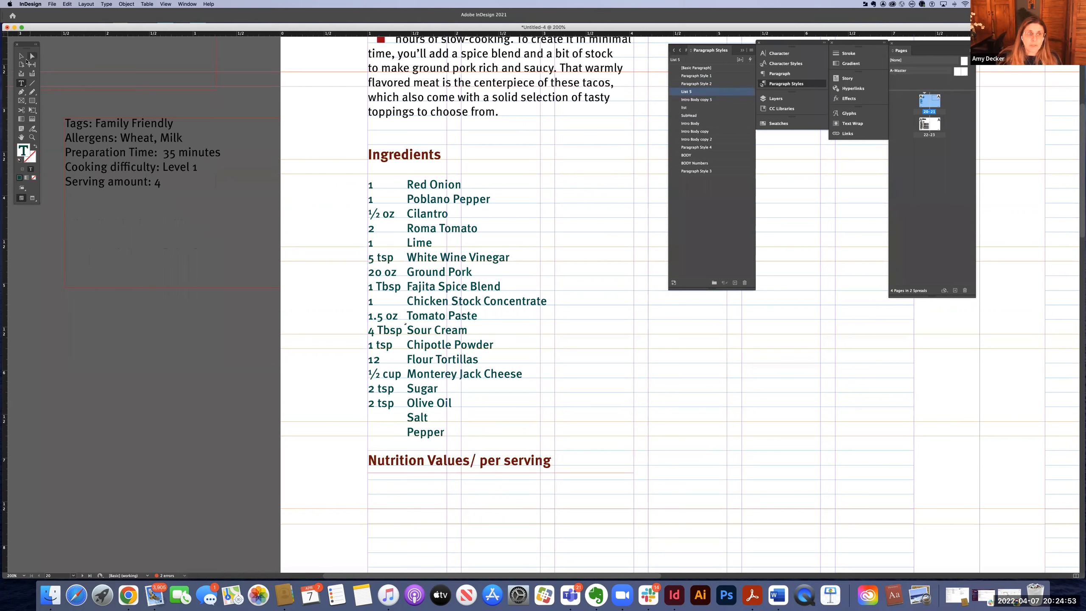
Select the frame holding the intro and ingredients and load its overset text for placement
left_click(21, 56)
key("super+minus")
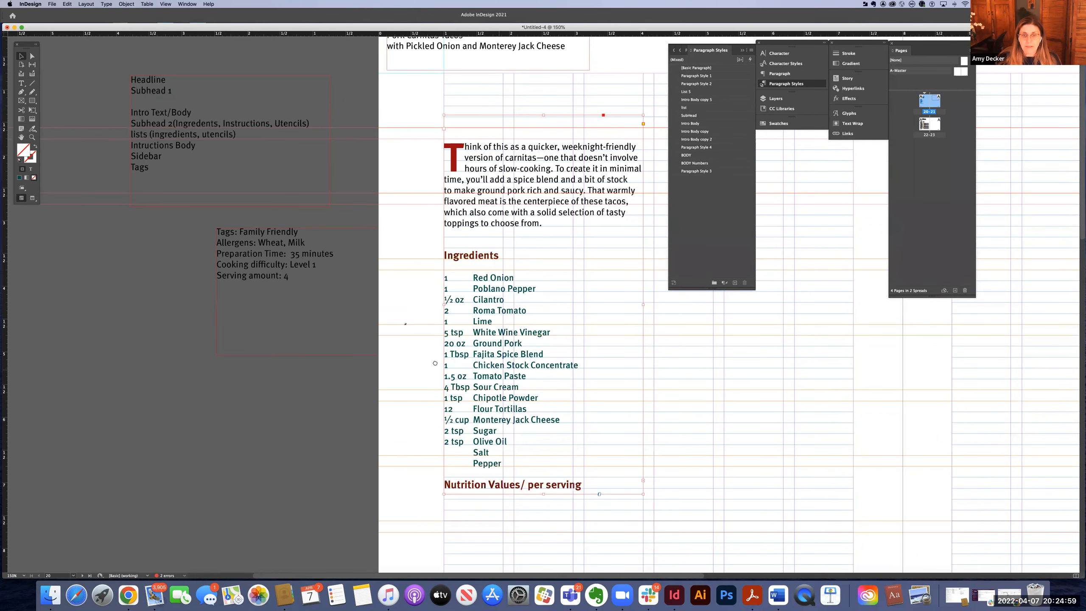
scroll(307, 364, "right", 5)
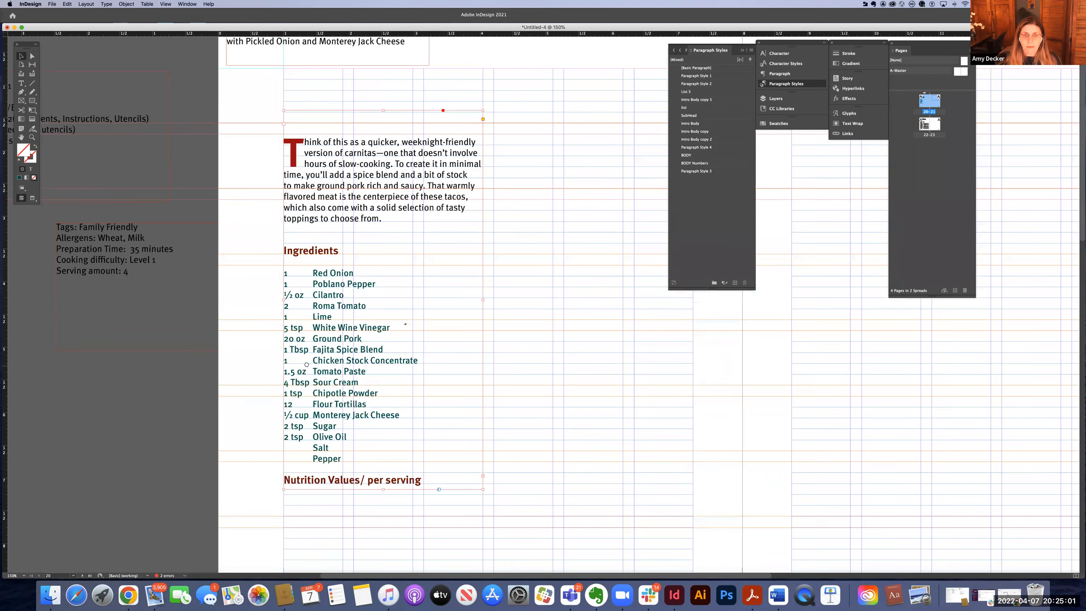
scroll(307, 365, "right", 2)
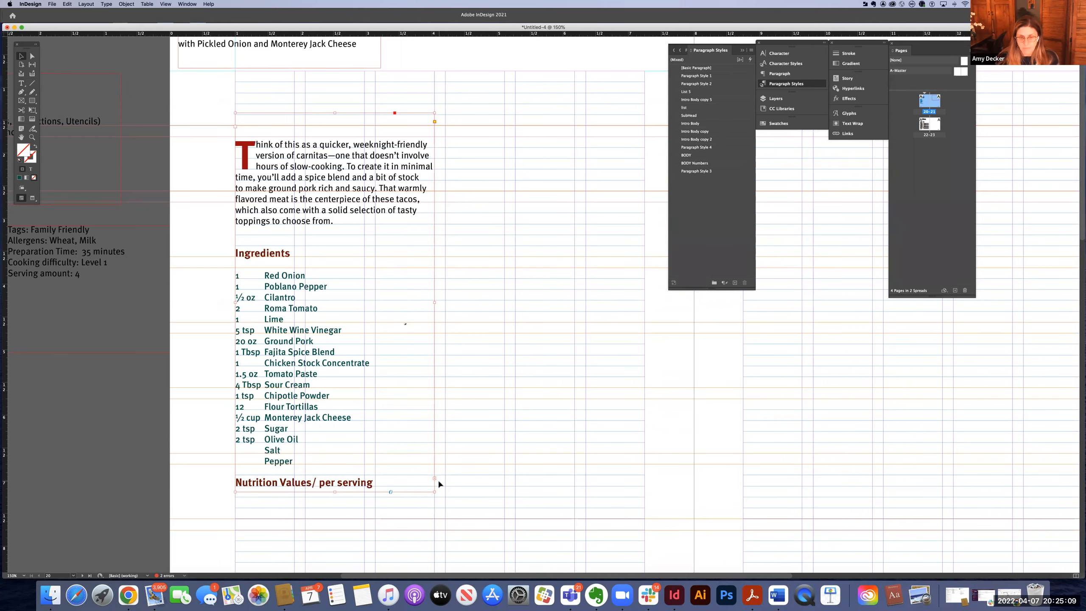
key("super+equal")
key("super+equal")
key("super+equal")
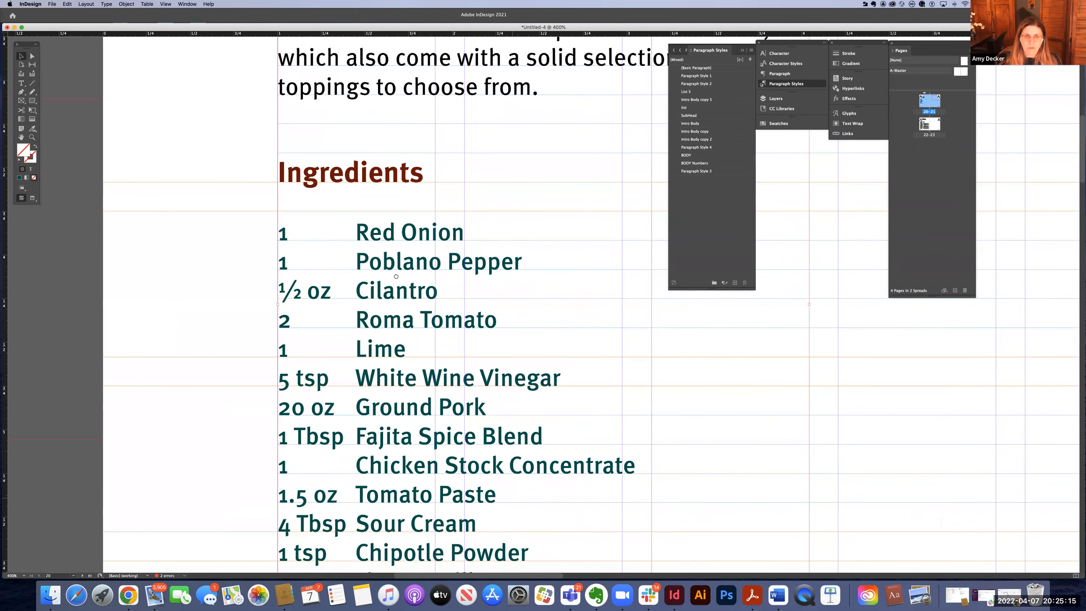
scroll(396, 278, "down", 1)
scroll(396, 270, "down", 5)
scroll(396, 270, "right", 3)
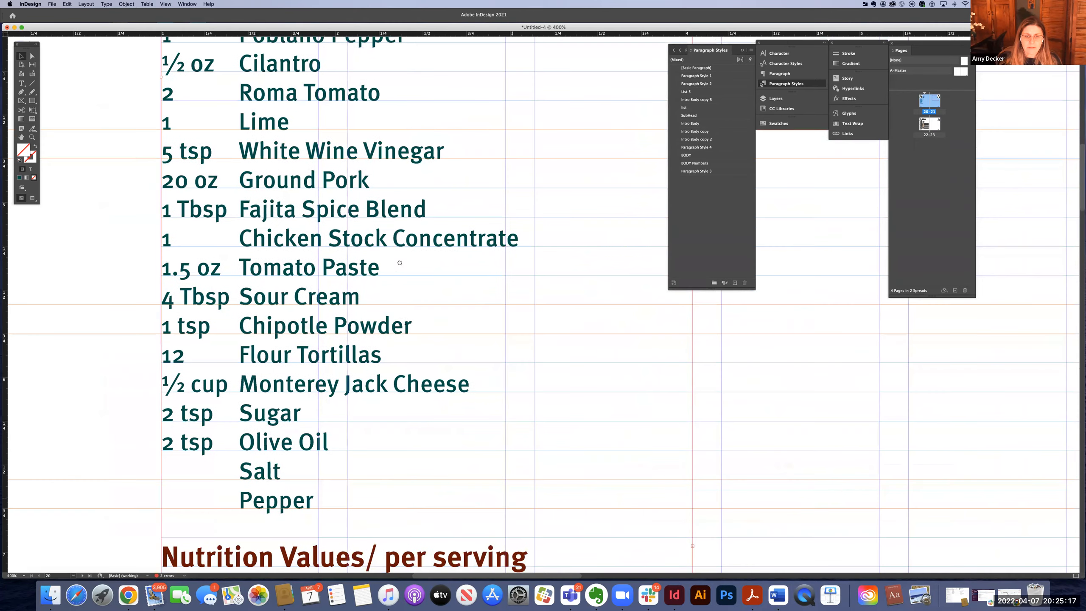
scroll(402, 231, "down", 1)
scroll(402, 232, "left", 1)
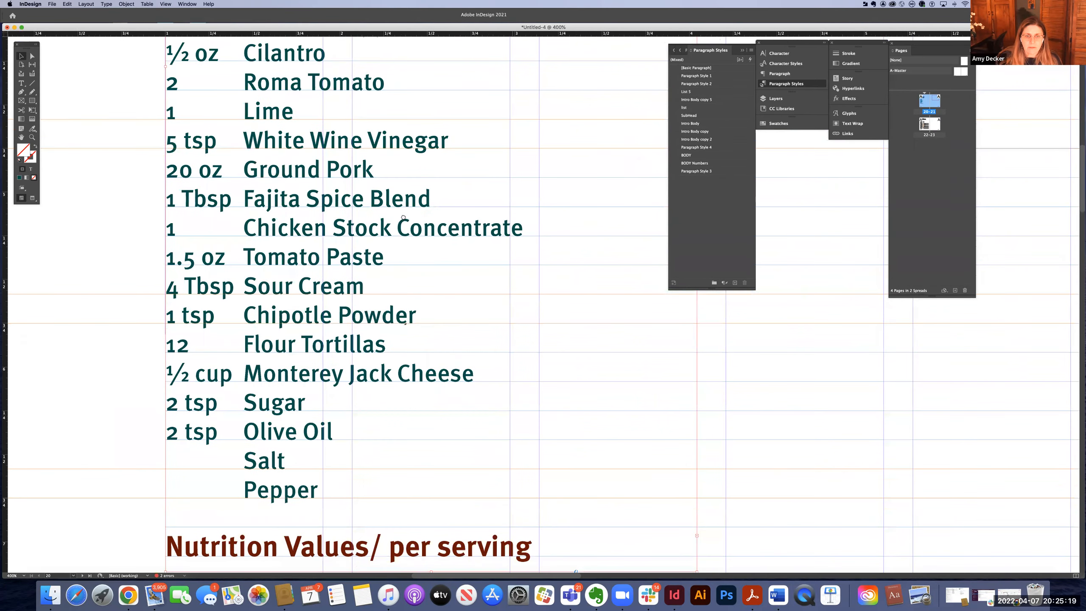
scroll(403, 217, "down", 2)
scroll(403, 214, "down", 2)
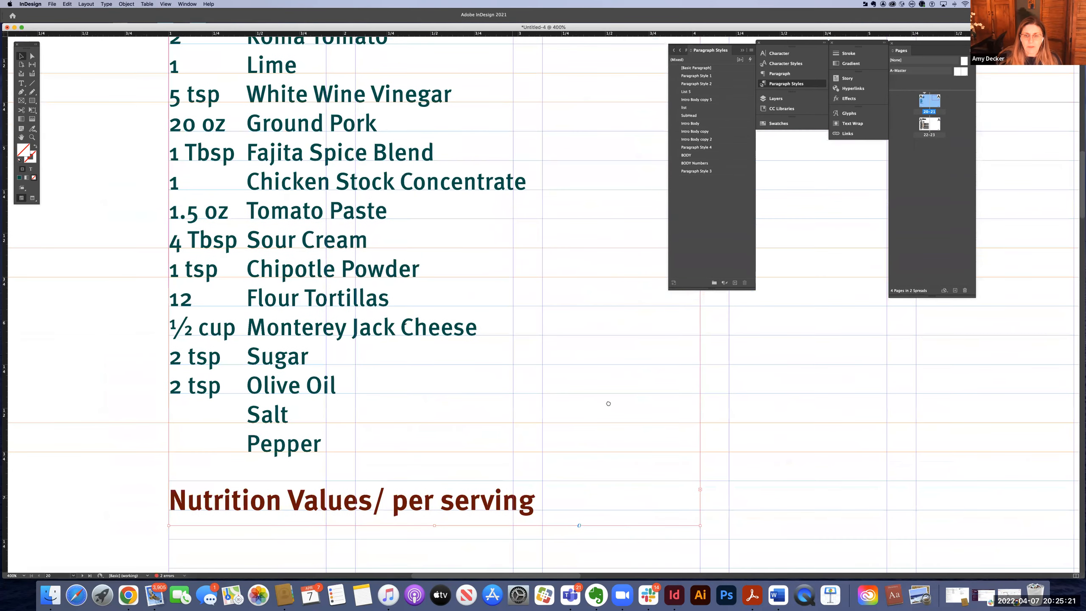
left_click(700, 490)
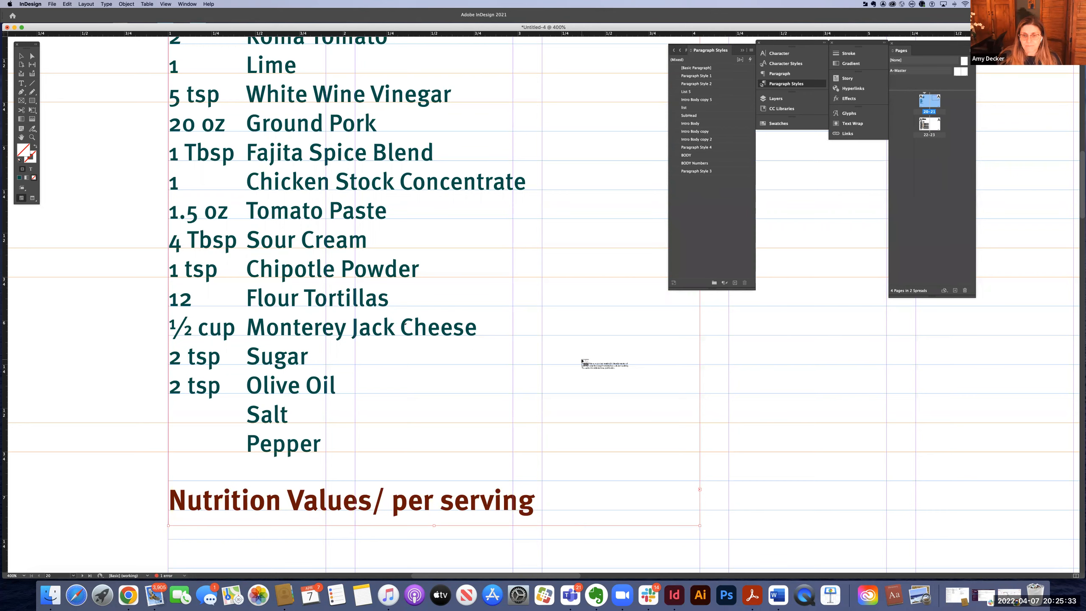
Flow the loaded text into a new frame beside the ingredient list, from the Ingredients heading down to about the Olive Oil line
key("super+minus")
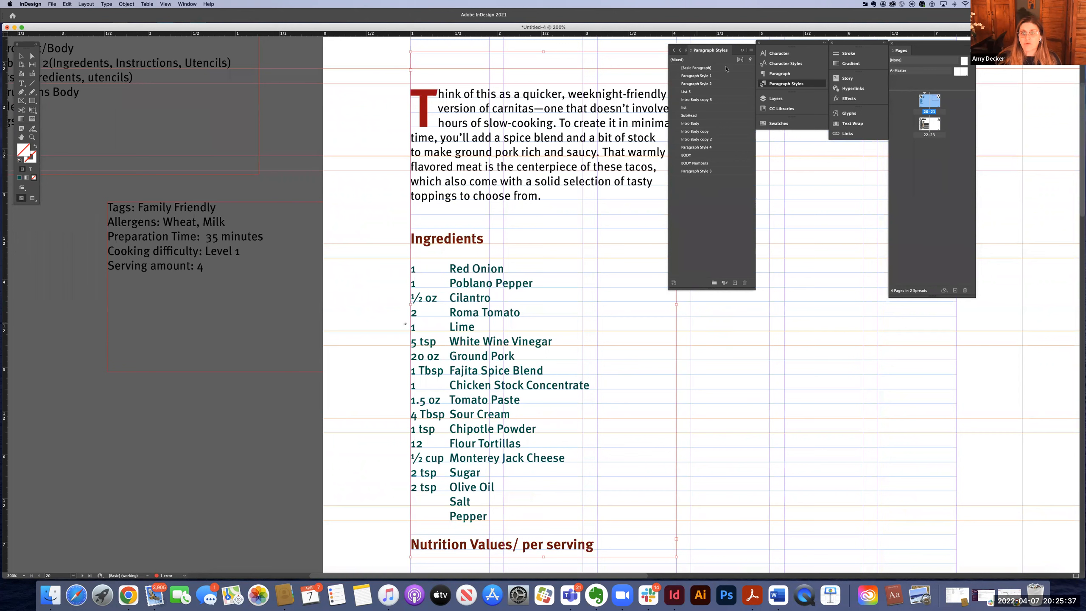
left_click(742, 51)
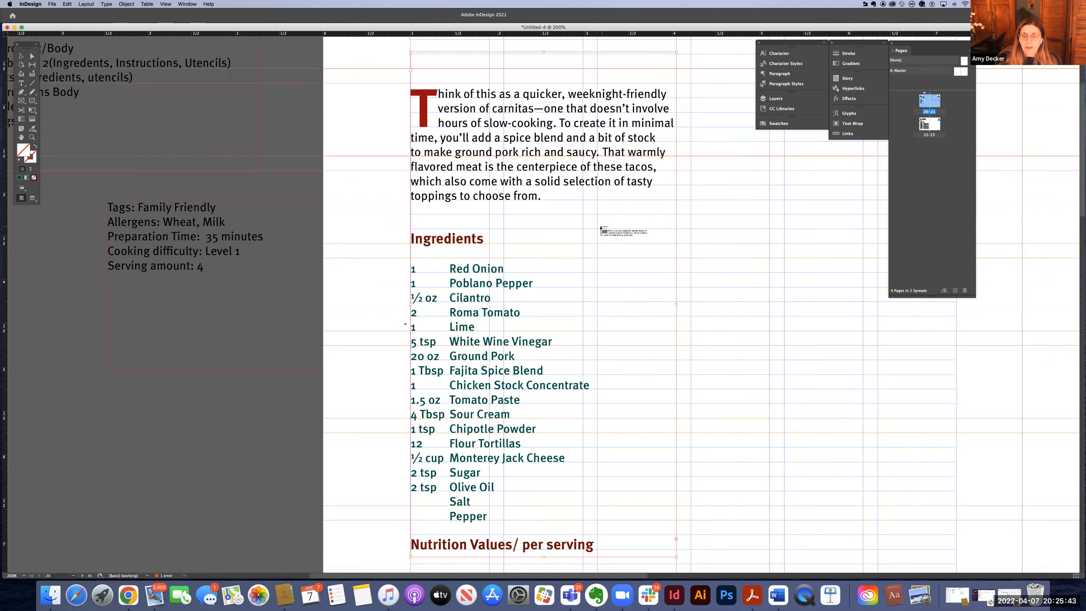
left_click_drag(600, 231, 768, 476)
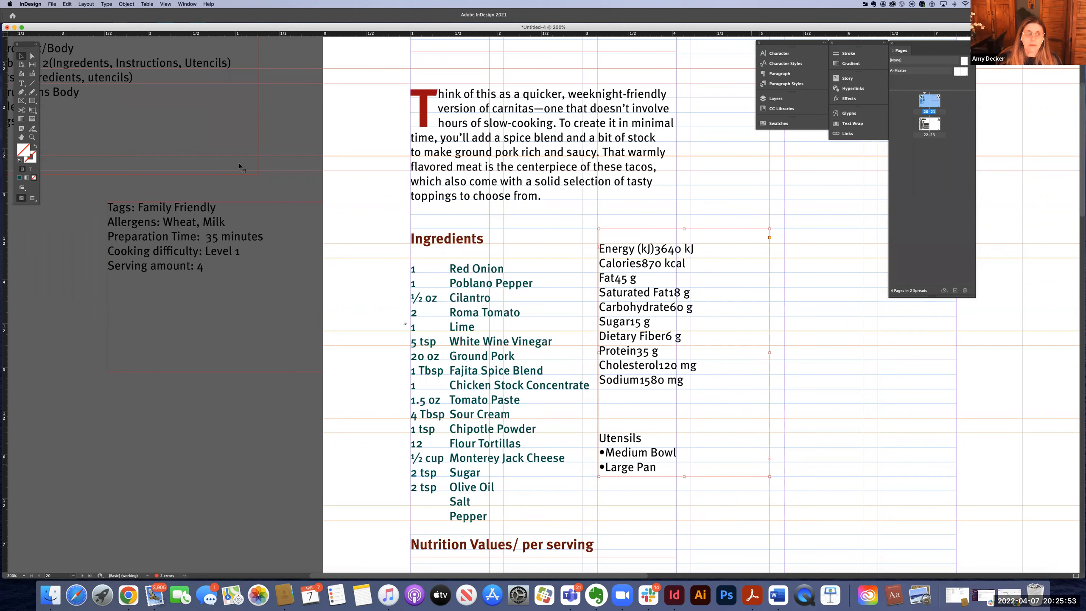
Narrow the intro and ingredients text frame so its outer edge meets the end of the page's first wide column
left_click(22, 57)
left_click(518, 347)
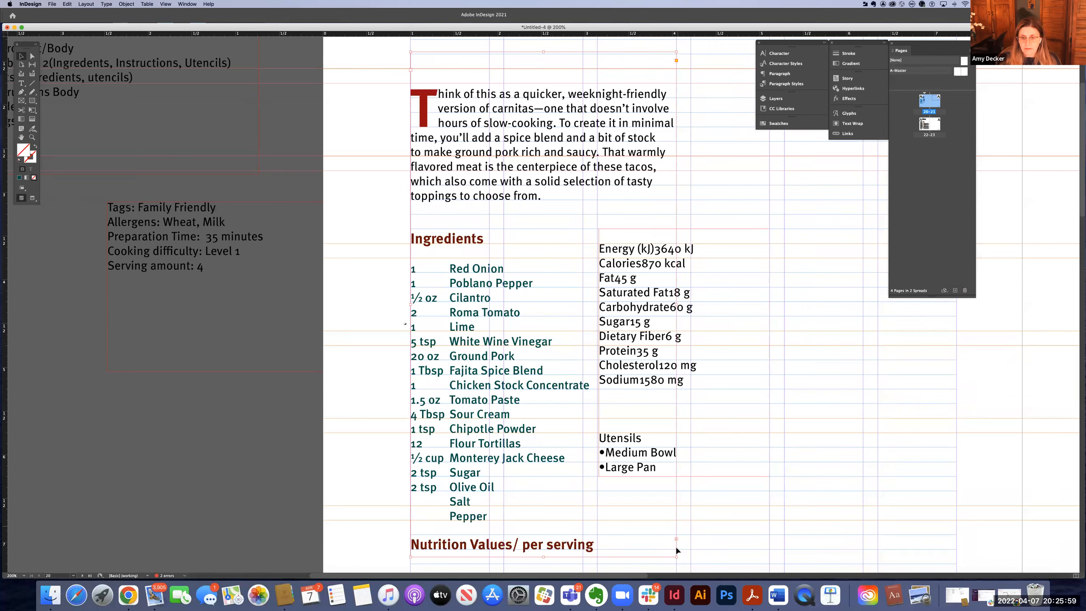
left_click_drag(676, 556, 582, 555)
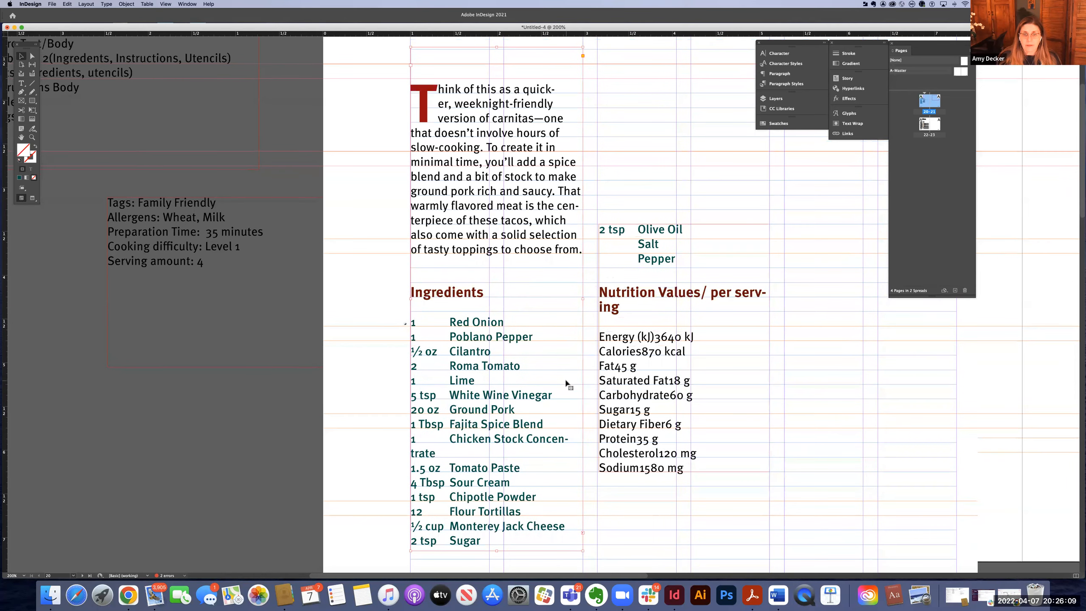
Force a line break before "Concentrate" in the Chicken Stock Concentrate entry and tab the second line into alignment with the ingredient names
scroll(567, 382, "down", 5)
scroll(567, 383, "down", 2)
scroll(566, 383, "up", 3)
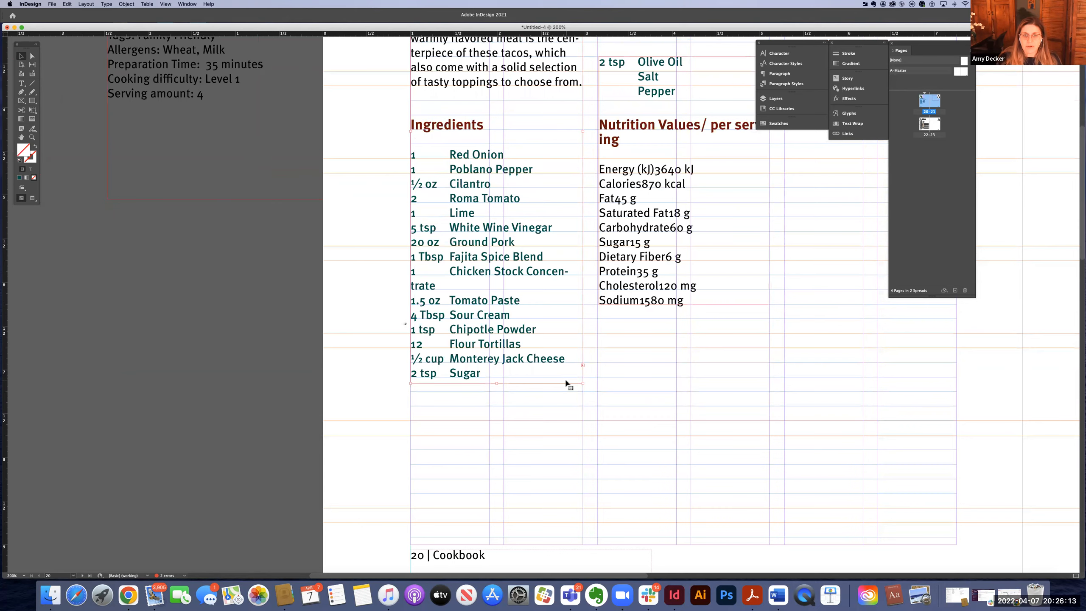
key("super+minus")
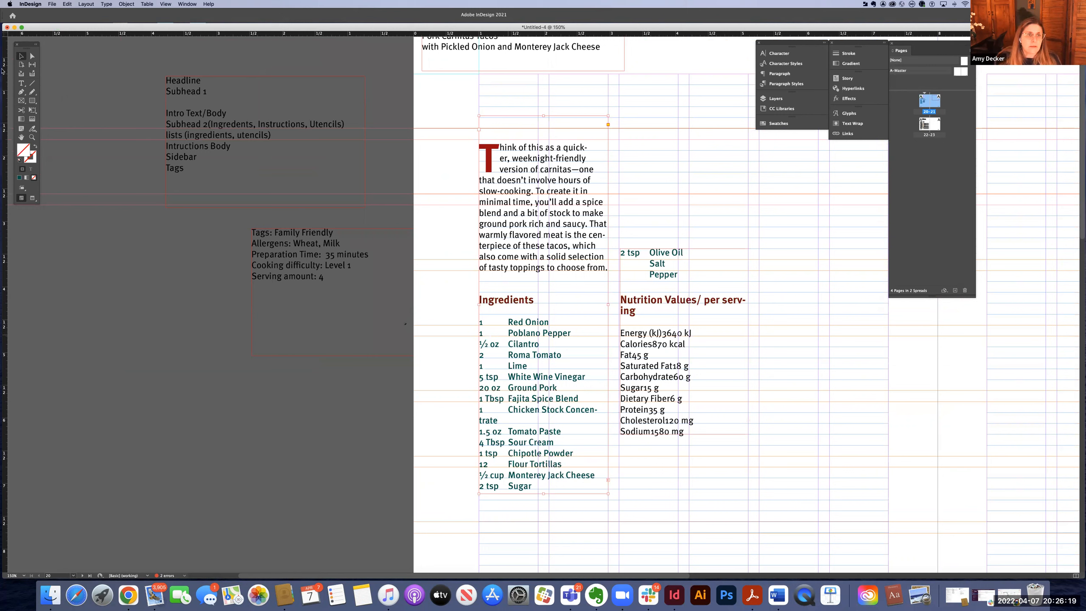
left_click(22, 83)
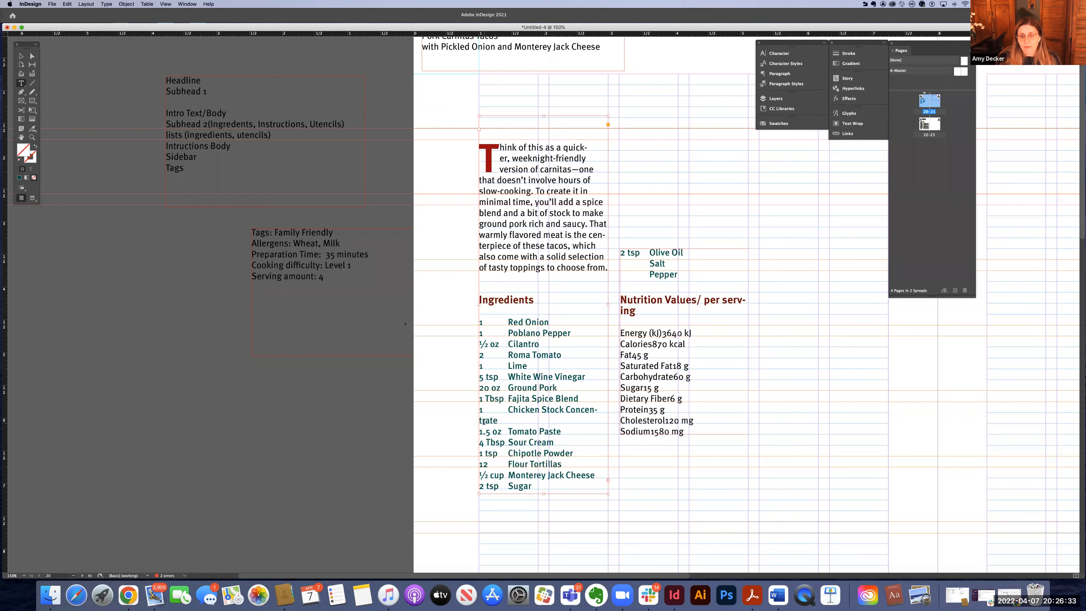
left_click(565, 408)
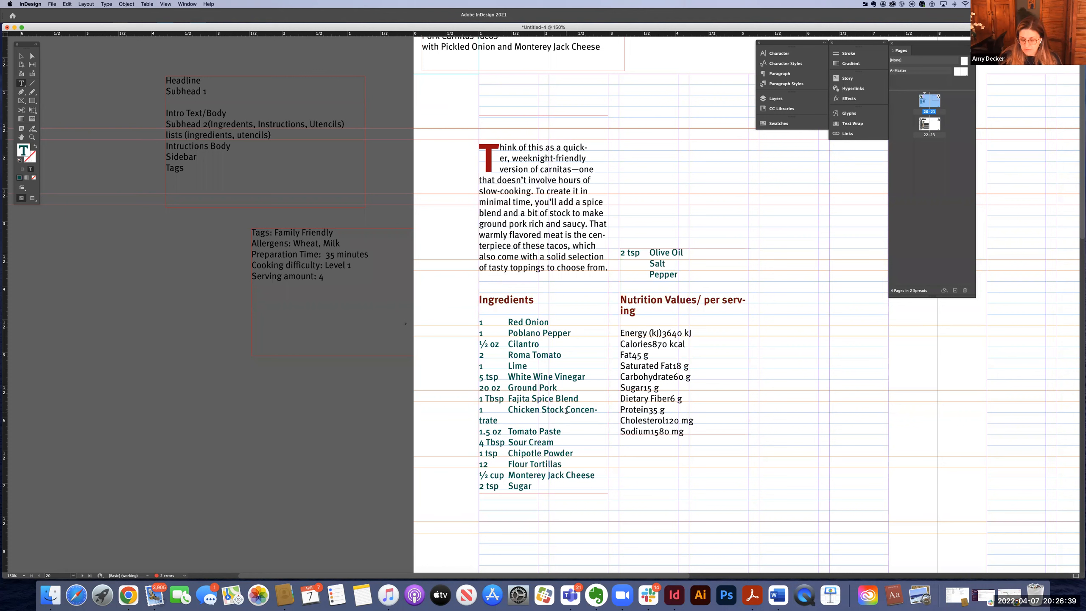
key("shift+Return")
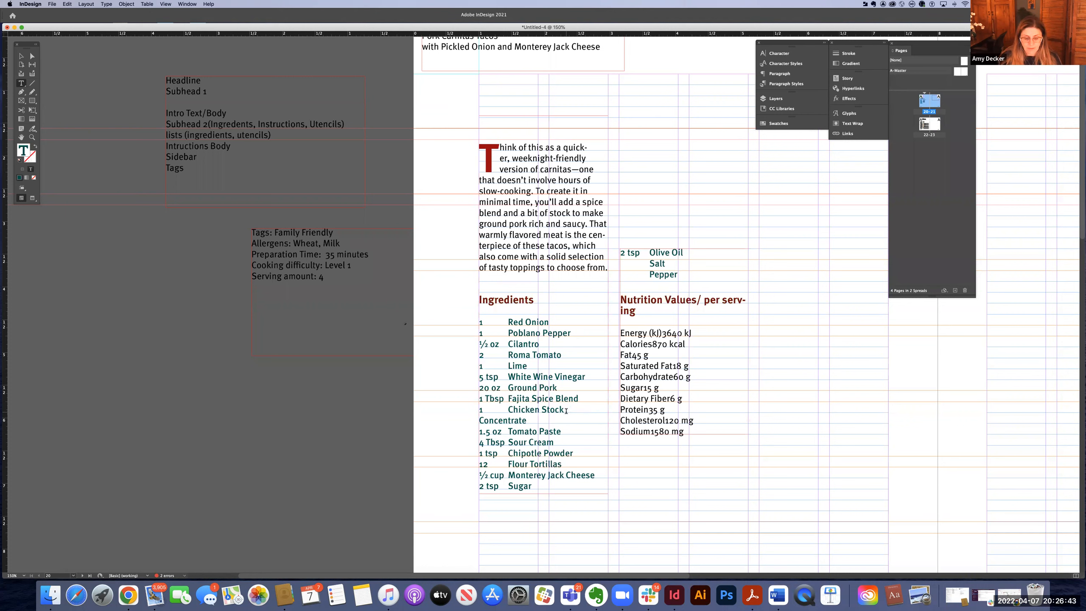
key("Tab")
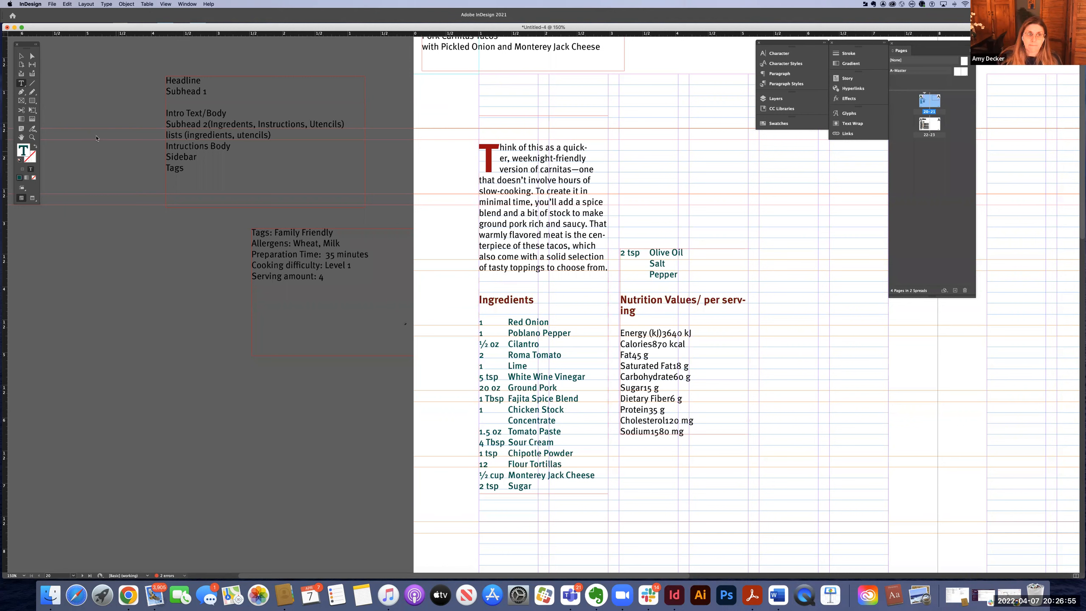
Extend the ingredients frame down to fit the list through Pepper, and move the nutrition frame down until its heading aligns with Ingredients
left_click(22, 56)
left_click(529, 490)
left_click_drag(548, 494, 542, 533)
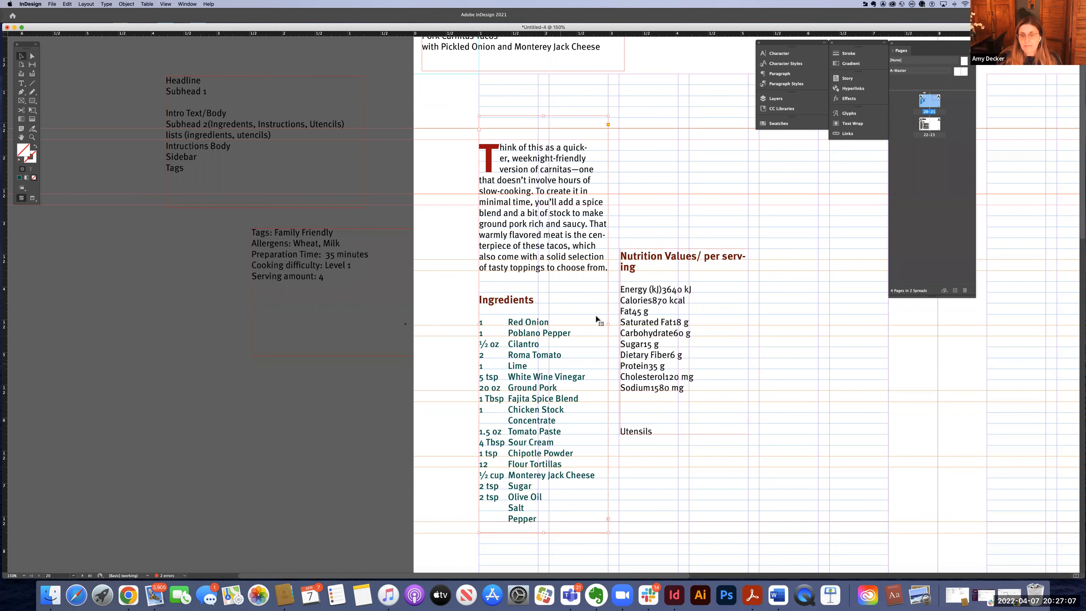
left_click(641, 293)
left_click_drag(641, 293, 640, 333)
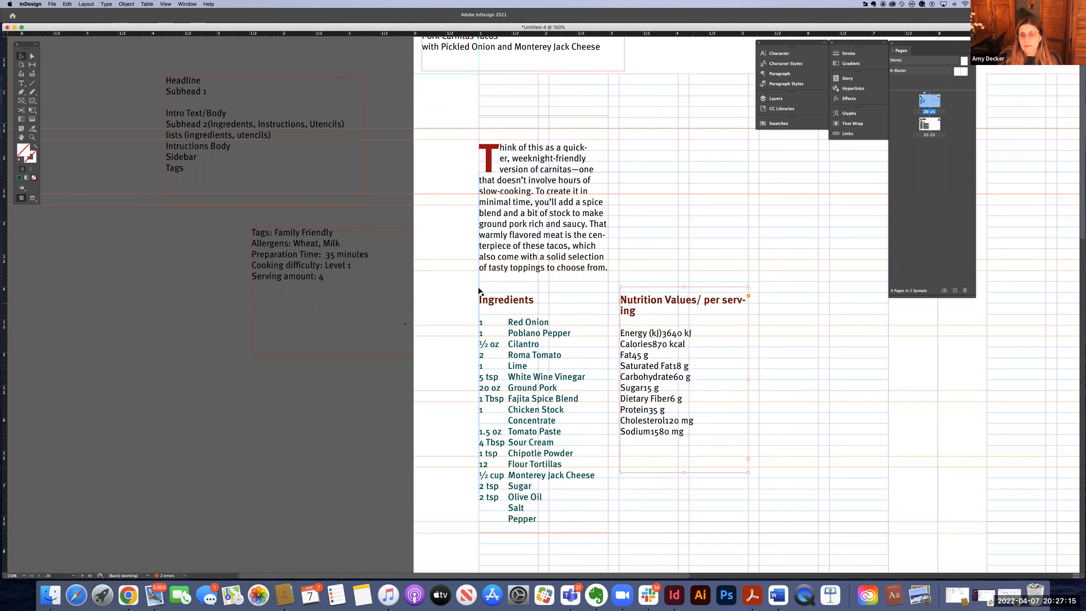
Break the nutrition heading after "Nutrition Values/" so that "per serving" sits on its own line within the same paragraph
left_click(21, 83)
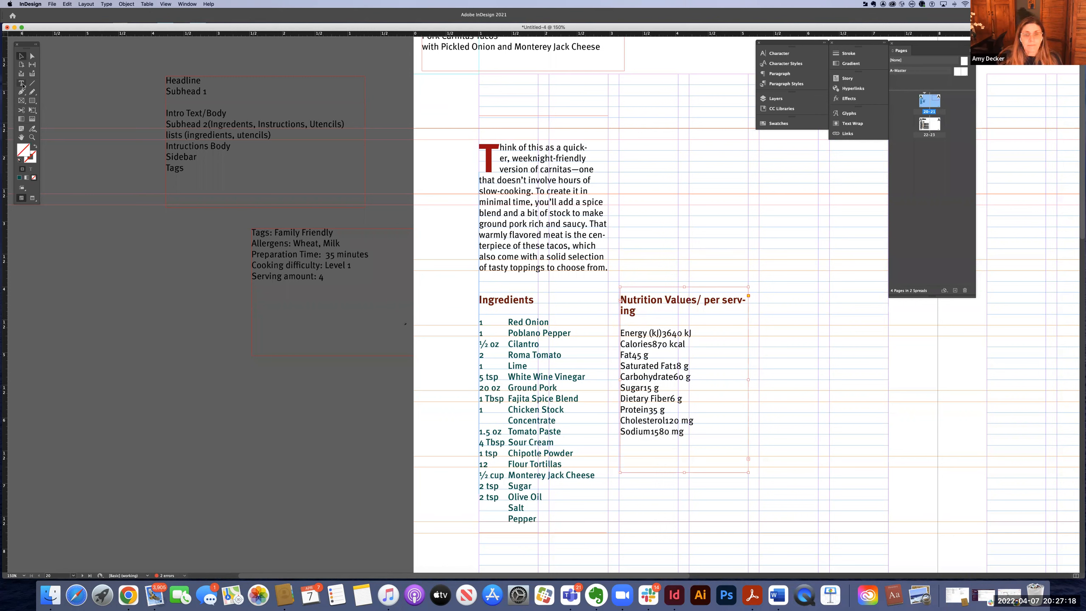
left_click(703, 302)
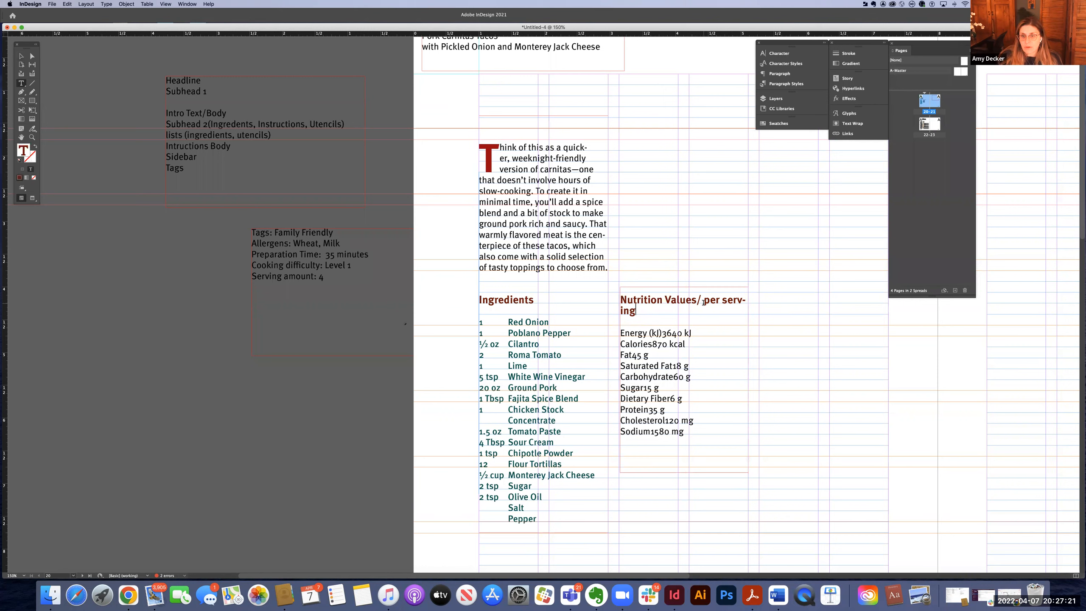
left_click(704, 299)
key("shift+Return")
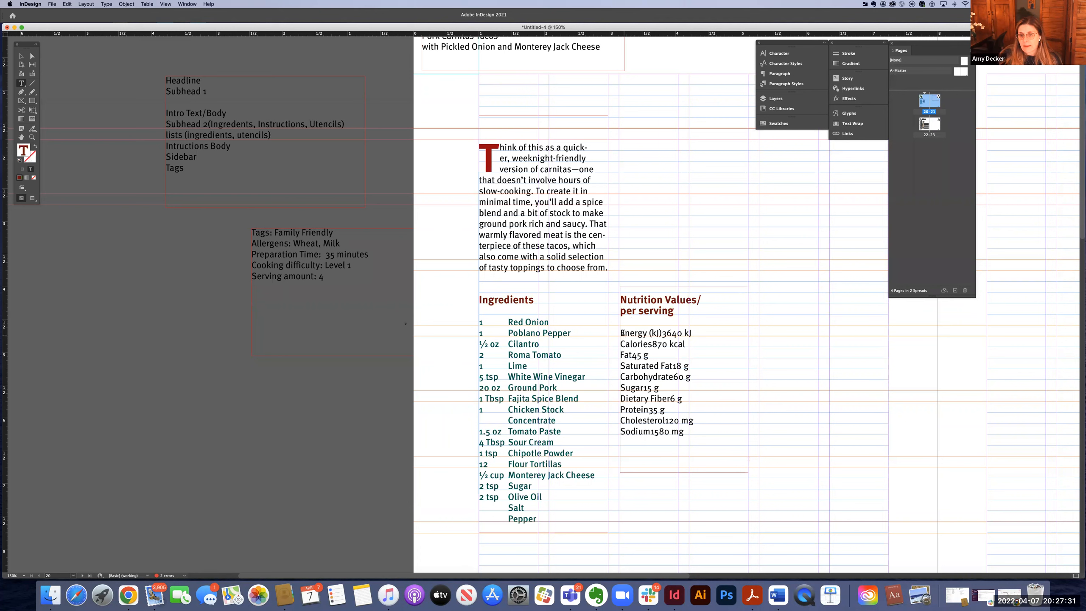
Apply the List 5 paragraph style to the nutrition lines from Energy through Sodium
left_click_drag(621, 334, 696, 428)
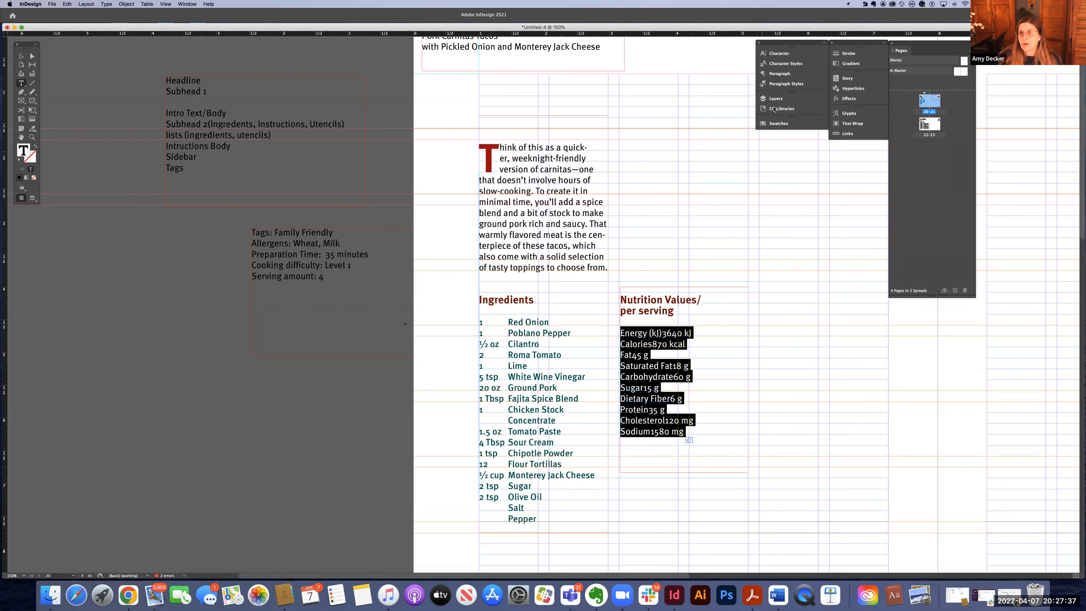
left_click(781, 84)
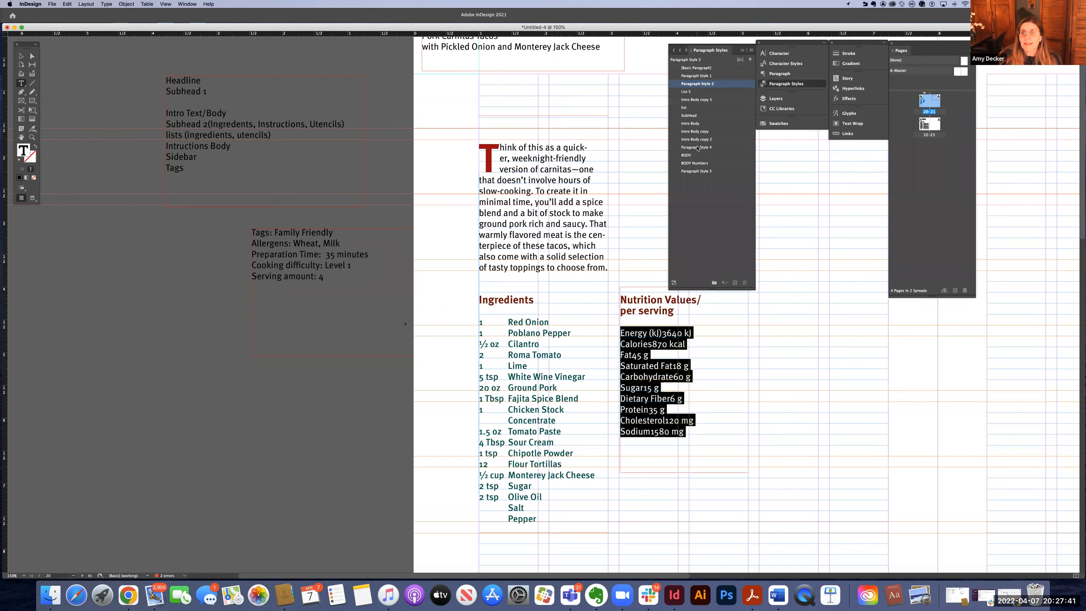
left_click(688, 91)
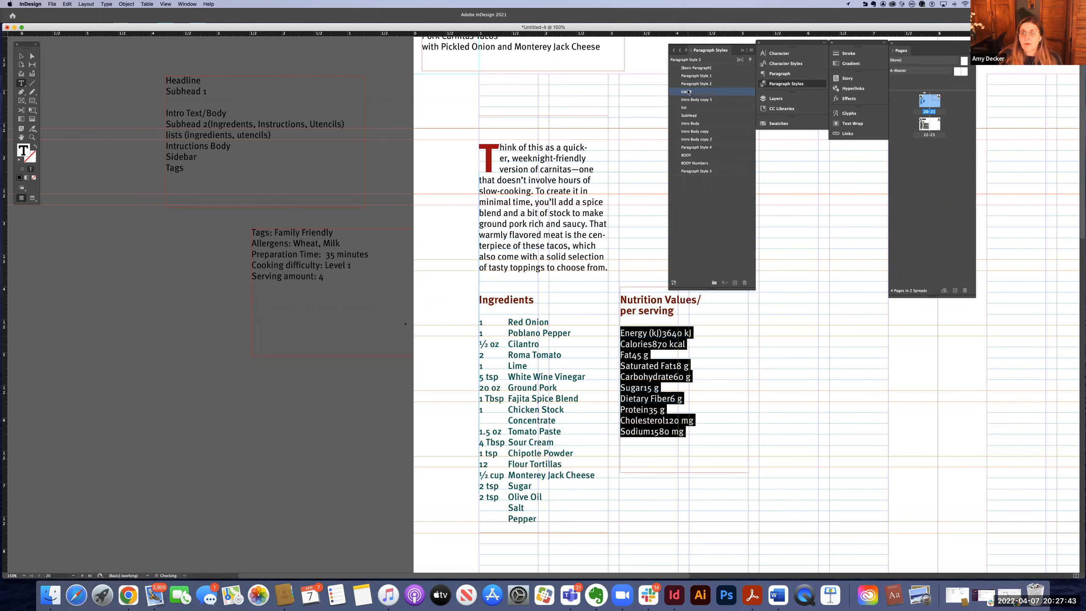
left_click(671, 357)
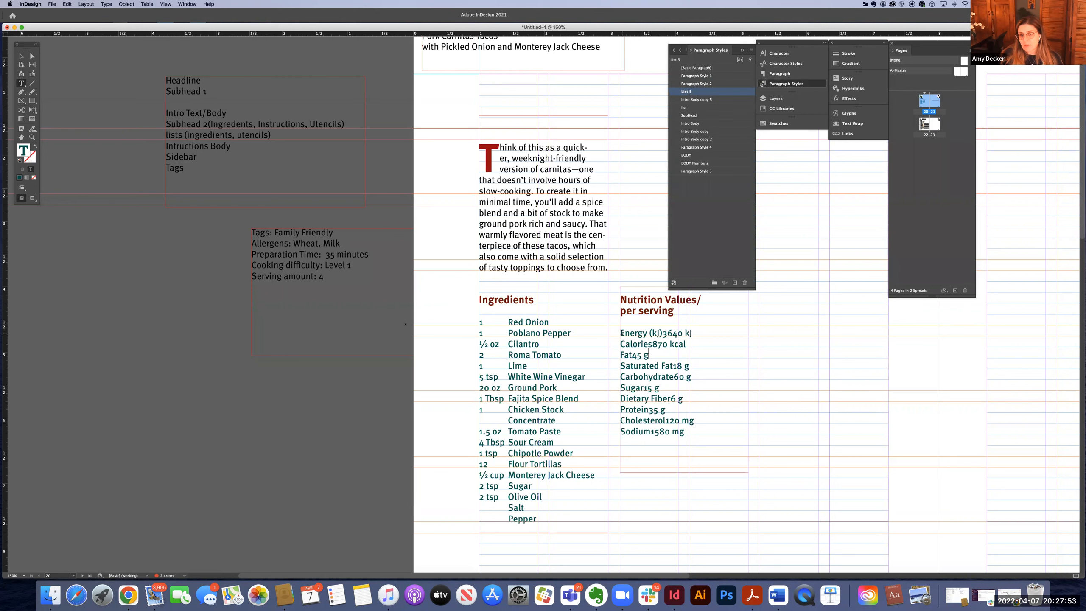
left_click_drag(620, 333, 672, 334)
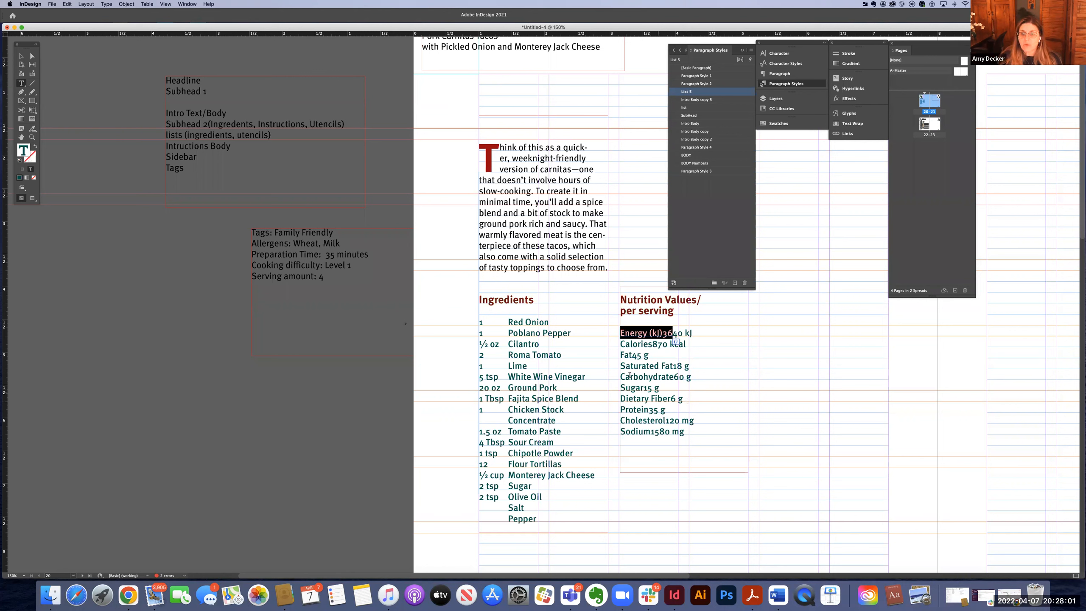
left_click(623, 333)
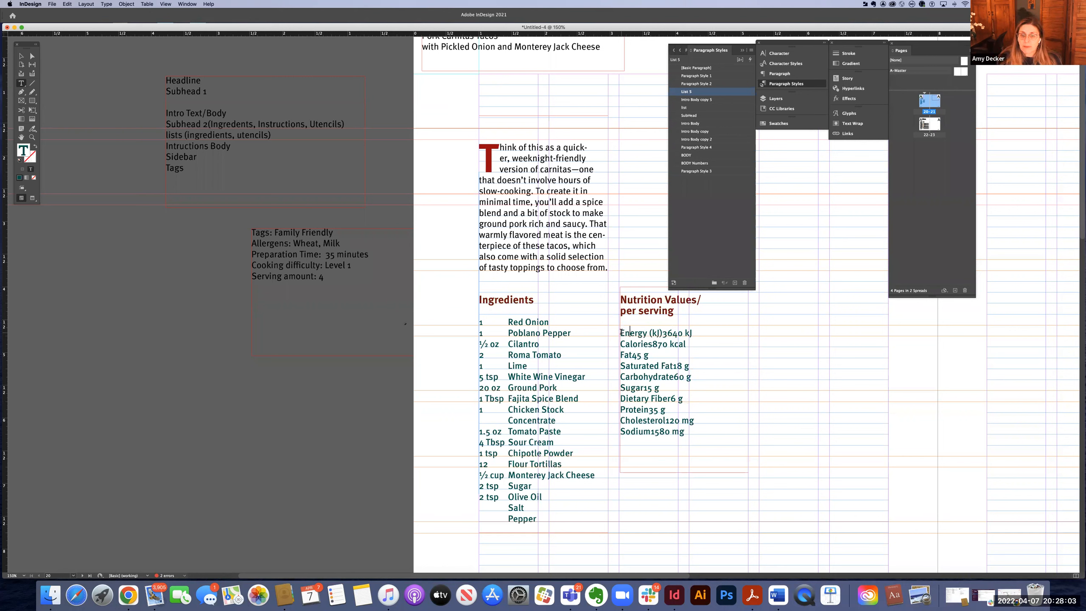
left_click_drag(621, 332, 652, 333)
left_click(630, 333)
Duplicate List 5 as a new paragraph style for the Energy through Sodium lines and name it "List 5 Nutrition"
left_click_drag(625, 334, 688, 428)
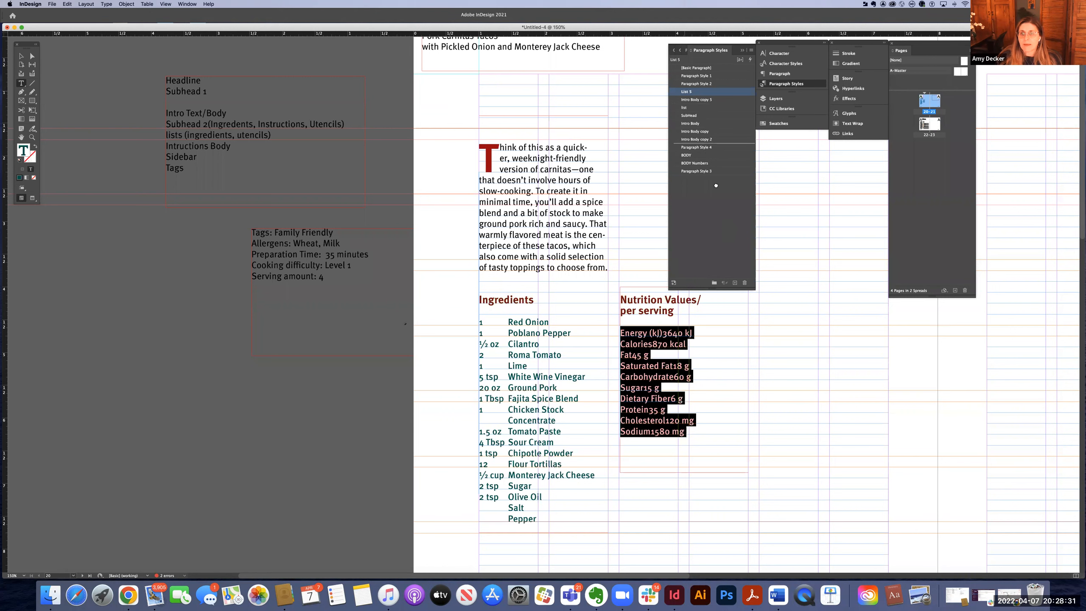
left_click(736, 283)
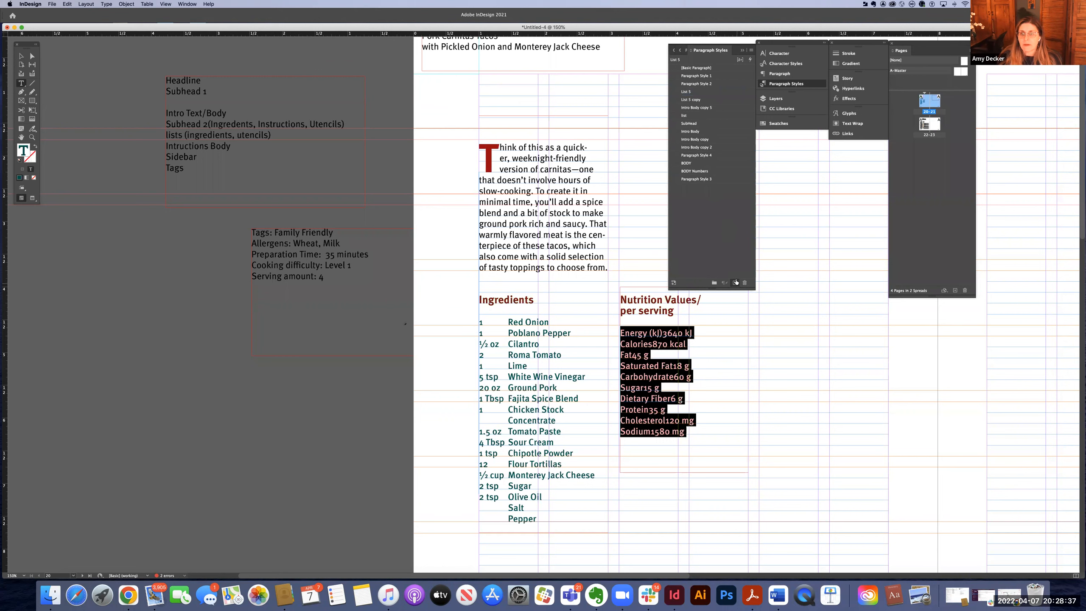
left_click(700, 100)
double_click(720, 100)
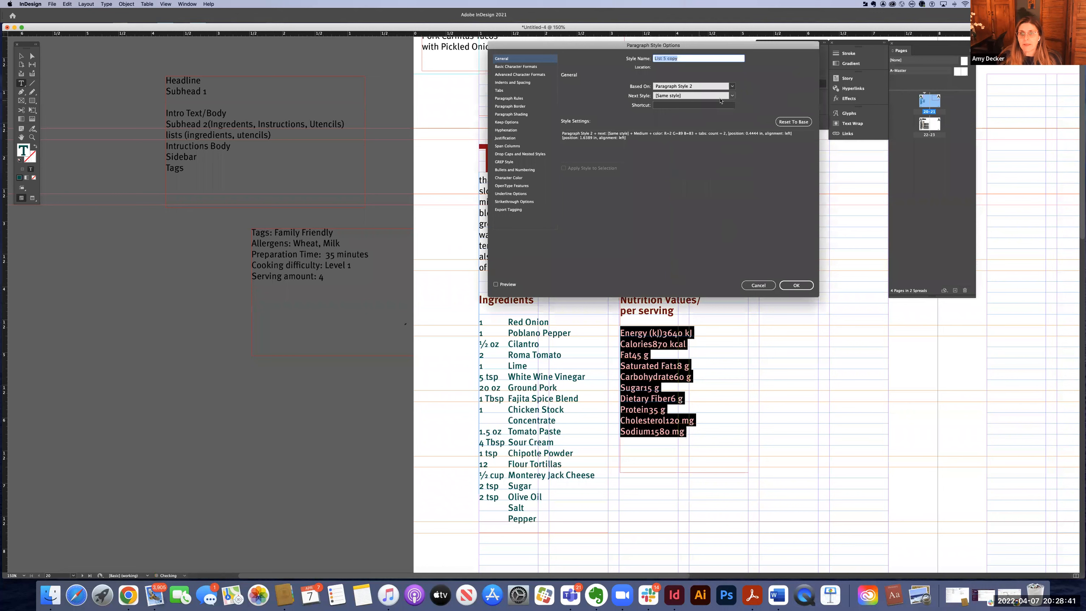
left_click(670, 59)
double_click(670, 58)
type("Nu")
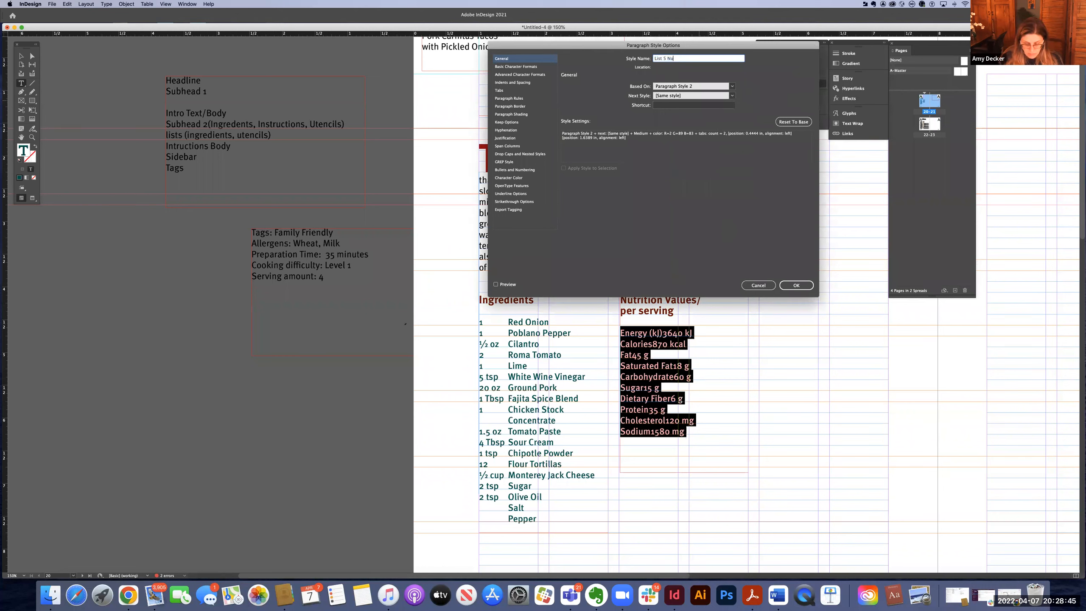
type("tr")
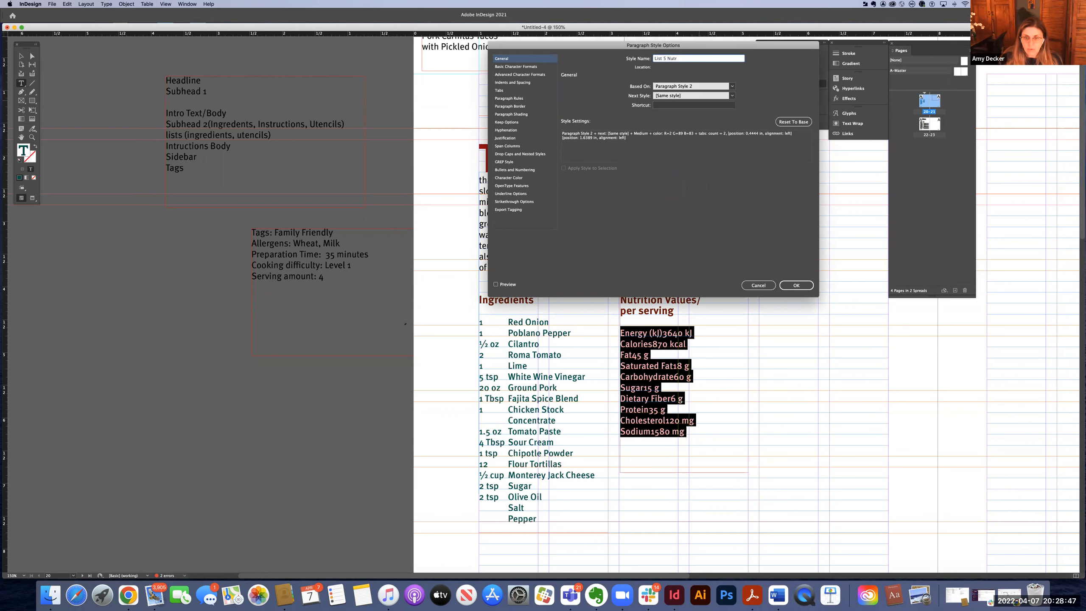
type("ition")
Remove the inherited 0.4444 in tab stop from the List 5 Nutrition style
left_click(510, 92)
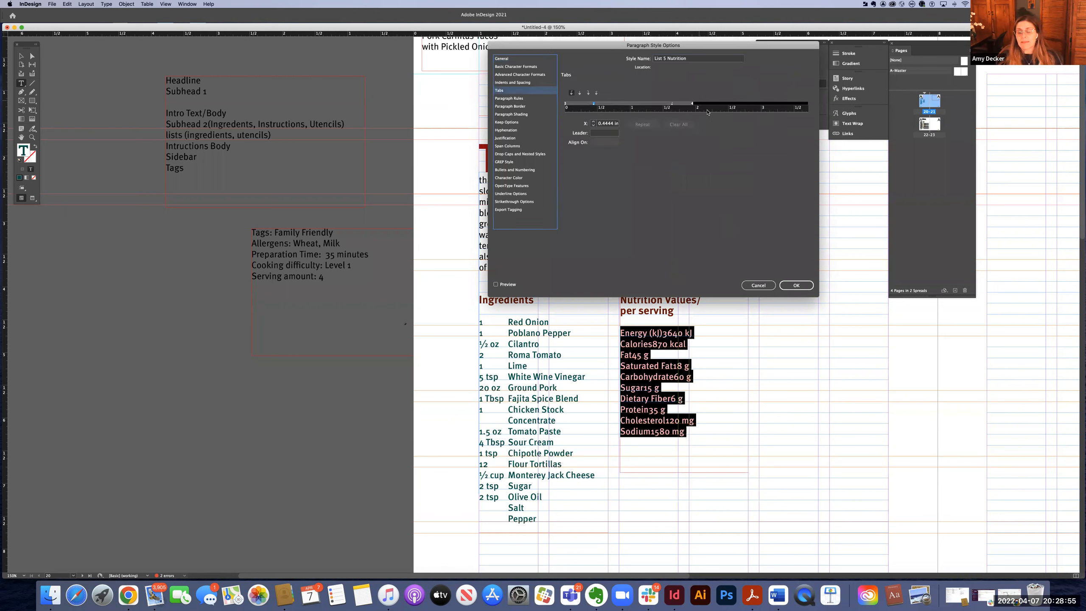
left_click_drag(597, 108, 609, 94)
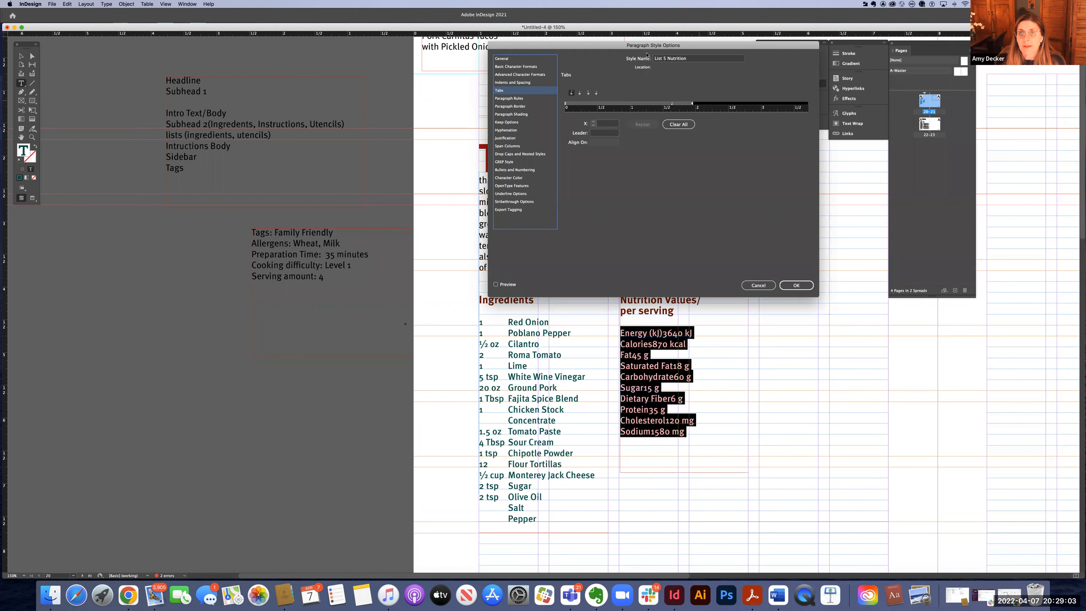
left_click_drag(646, 45, 677, 33)
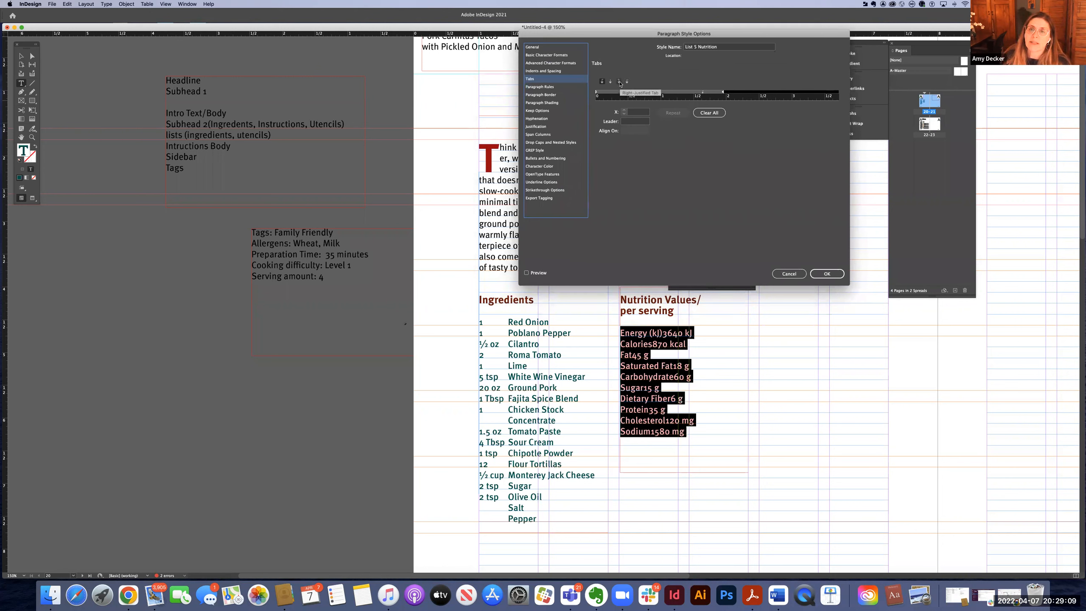
Add a right-justified tab stop at 1.0556 in to the List 5 Nutrition style and save the style options
left_click(620, 83)
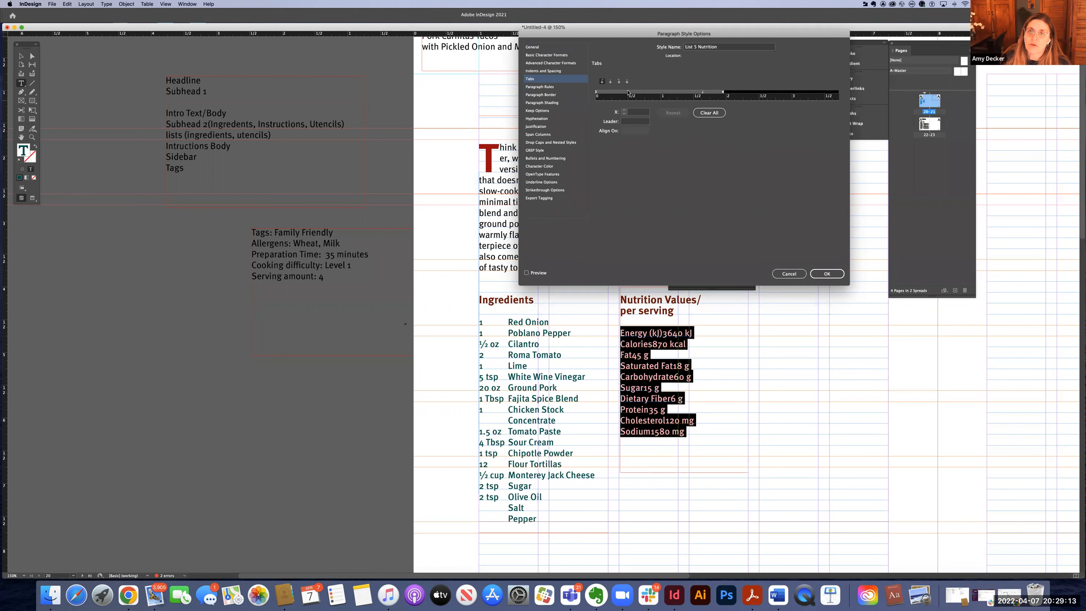
left_click(619, 84)
left_click(650, 93)
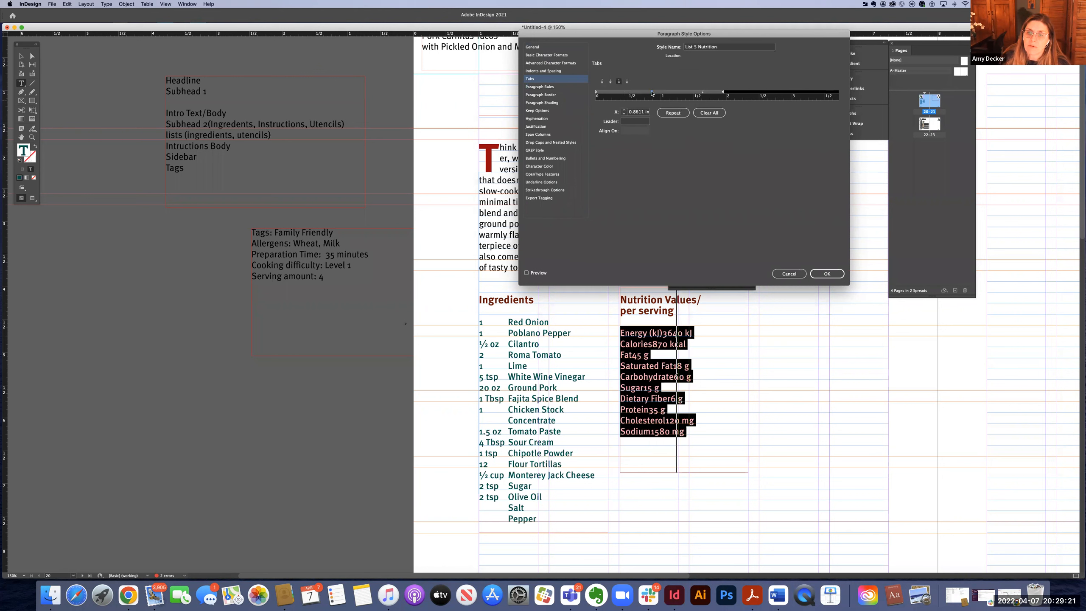
left_click_drag(650, 94, 644, 100)
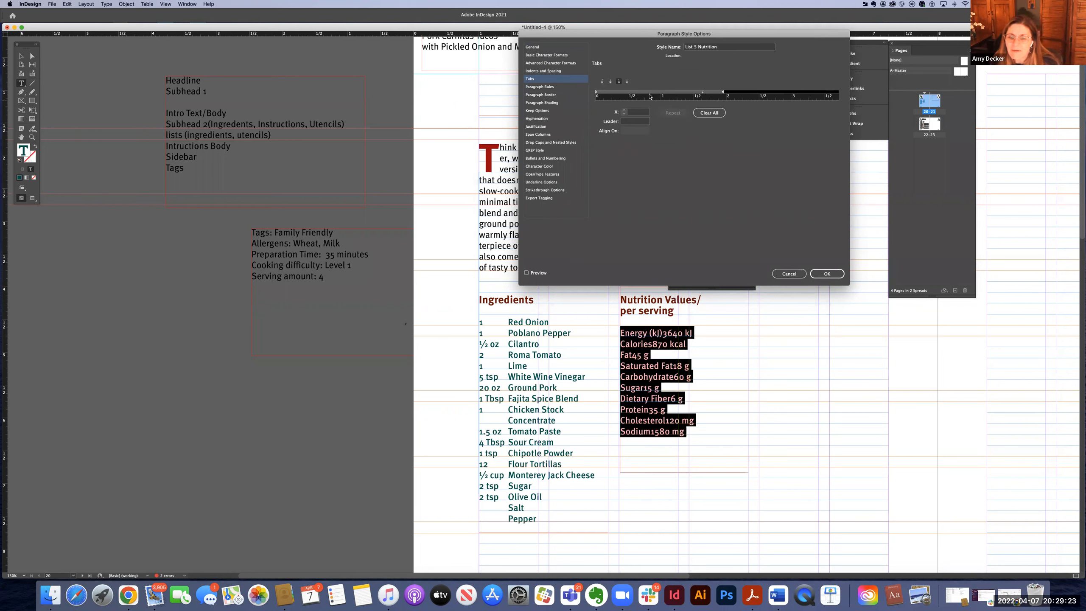
left_click(652, 93)
left_click_drag(654, 93, 655, 93)
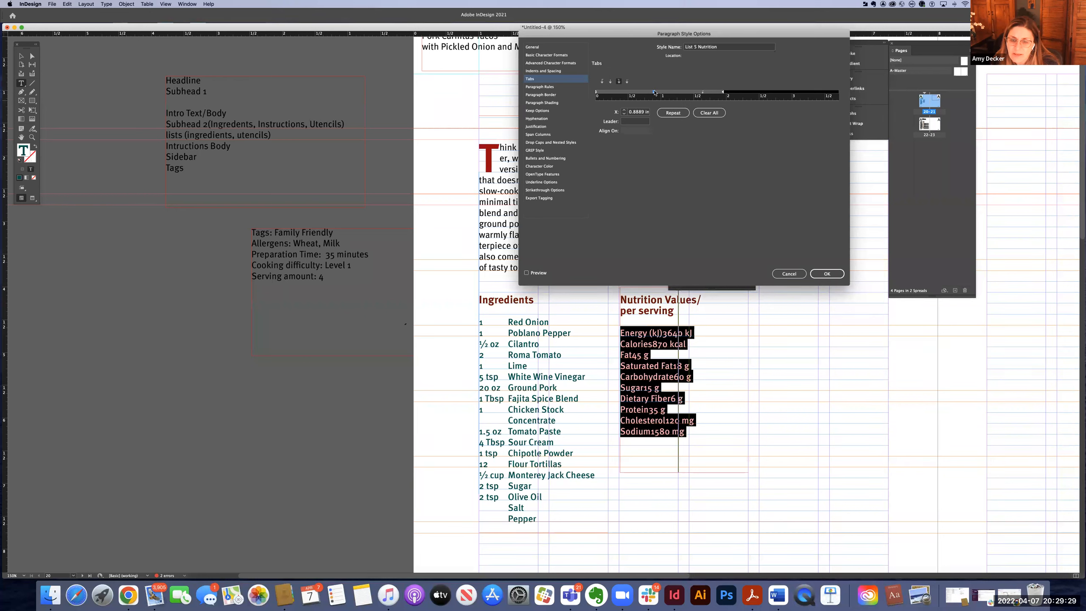
left_click_drag(655, 93, 656, 93)
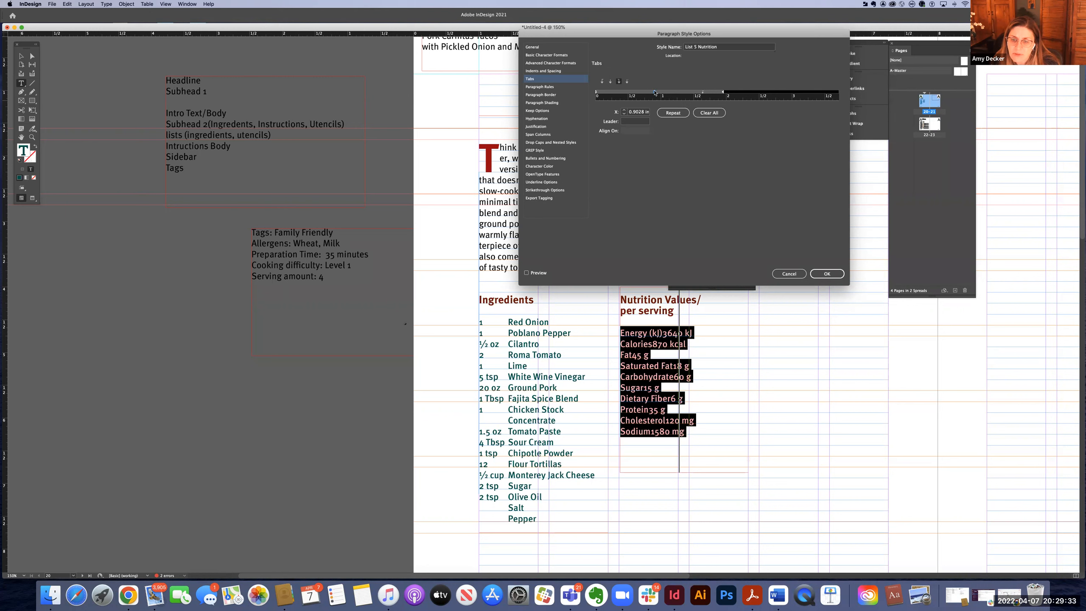
left_click_drag(657, 93, 665, 93)
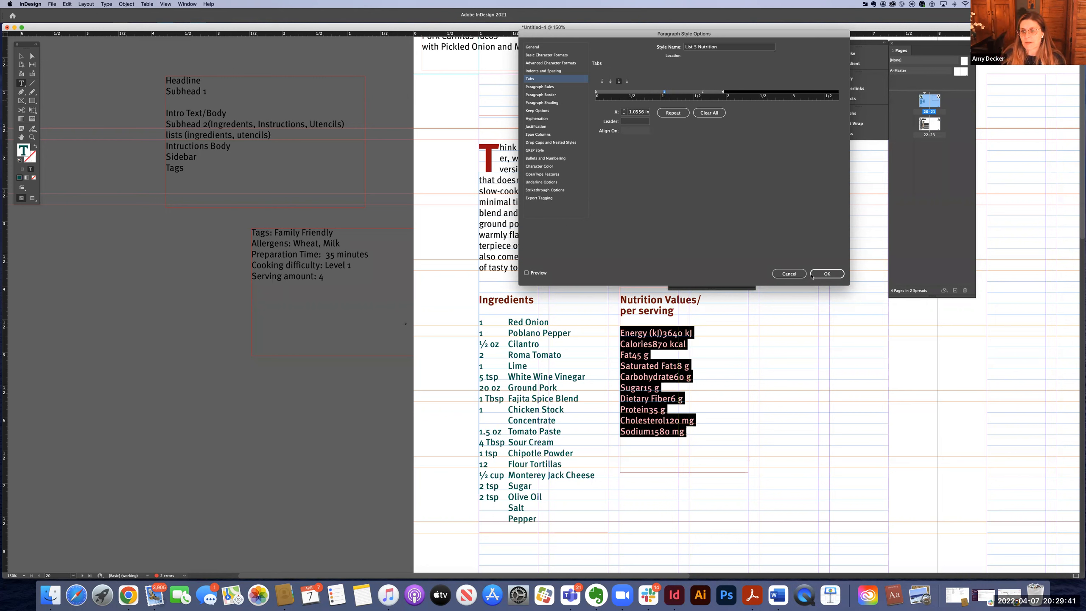
left_click(825, 273)
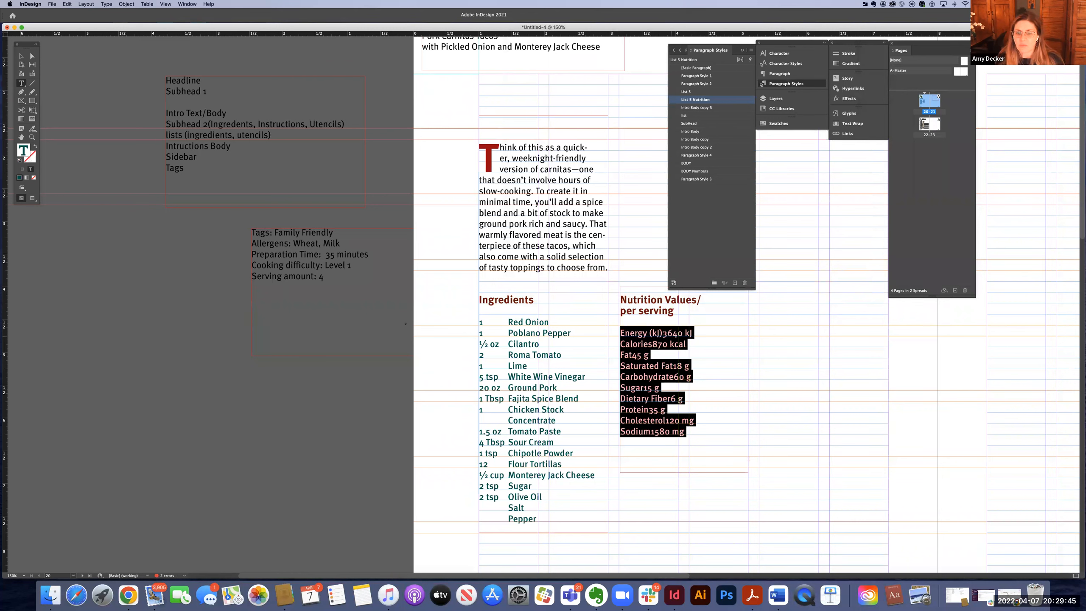
left_click(670, 344)
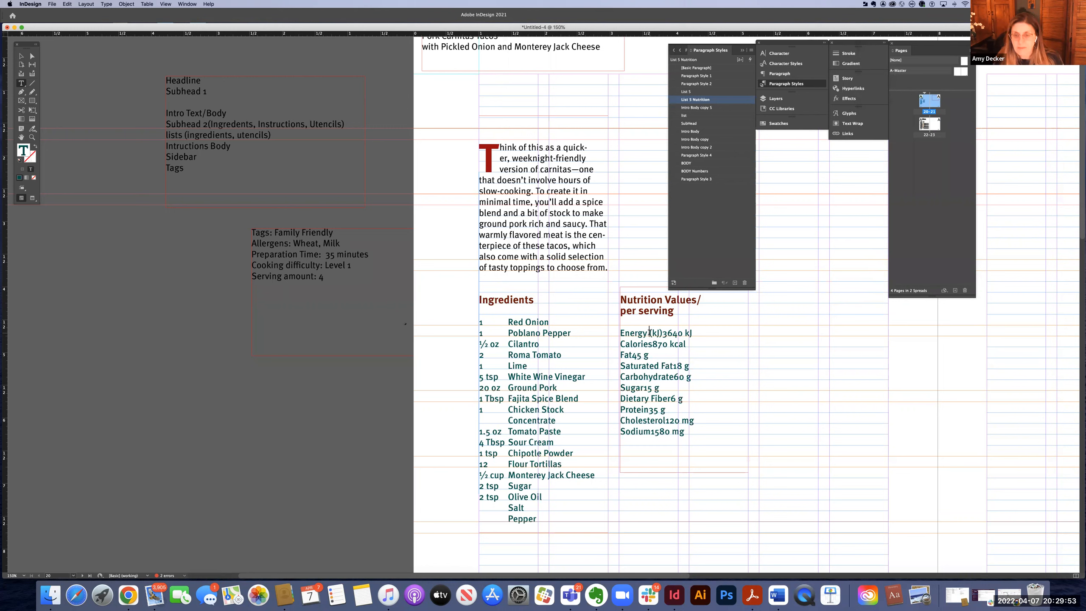
Try moving (kJ) away from Energy onto its own line in the nutrition list
left_click(649, 332)
key("Return")
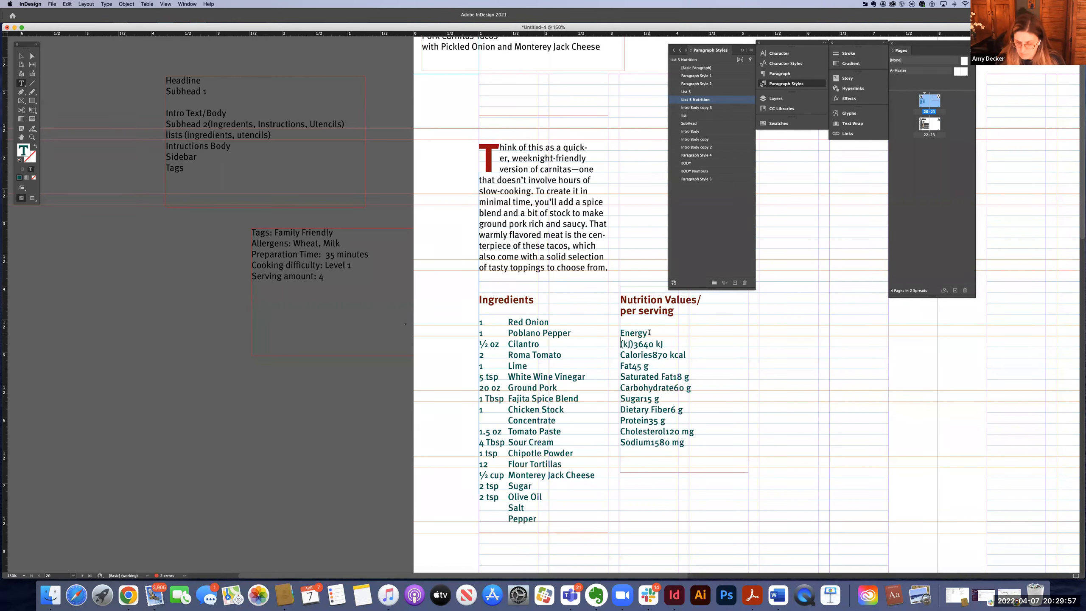
key("BackSpace")
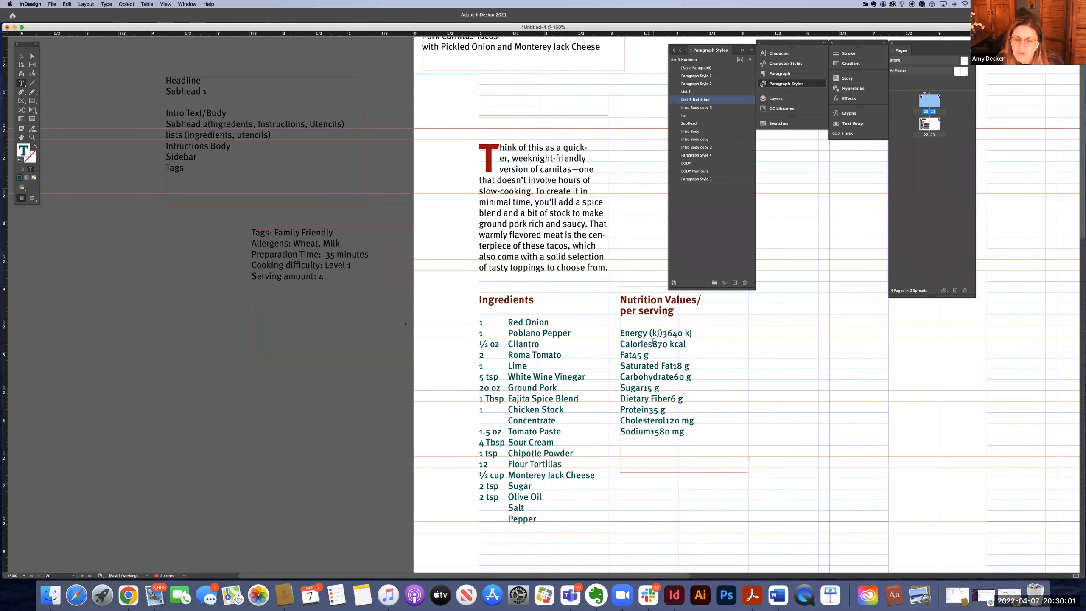
left_click(647, 333)
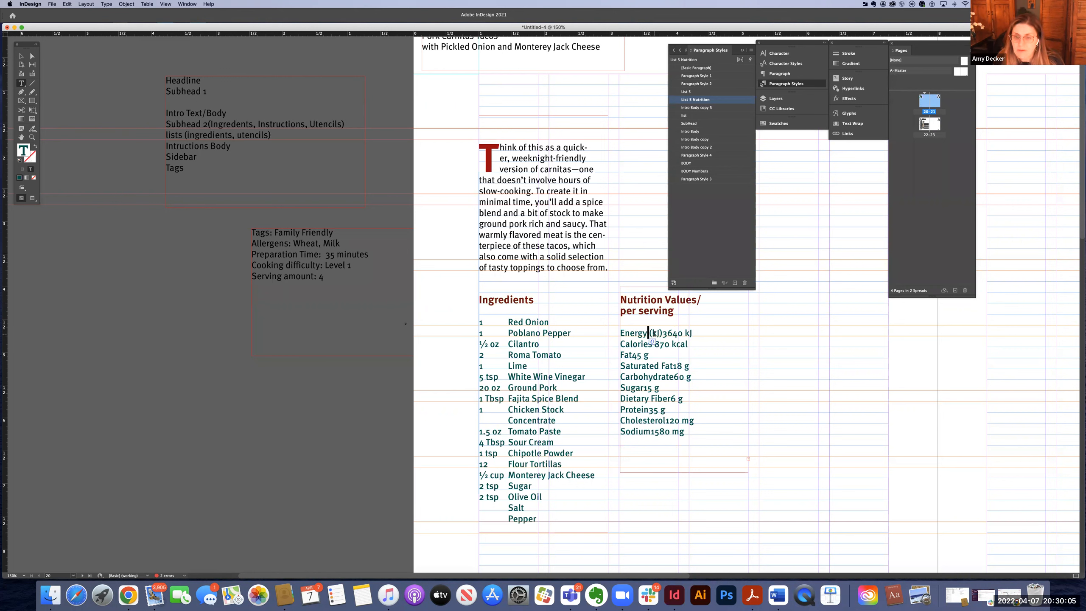
key("Return")
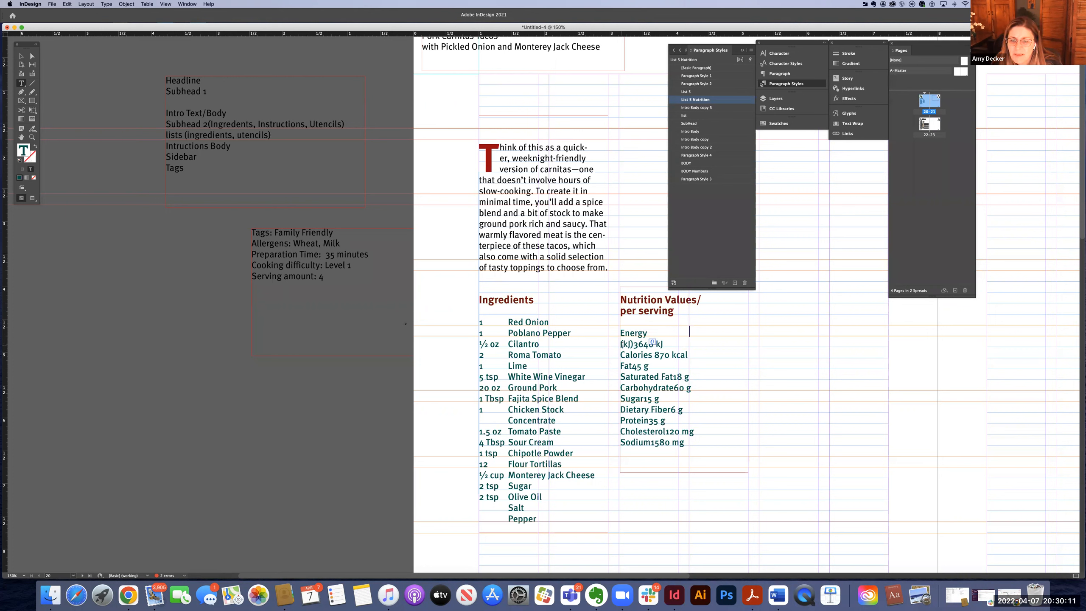
left_click(620, 344)
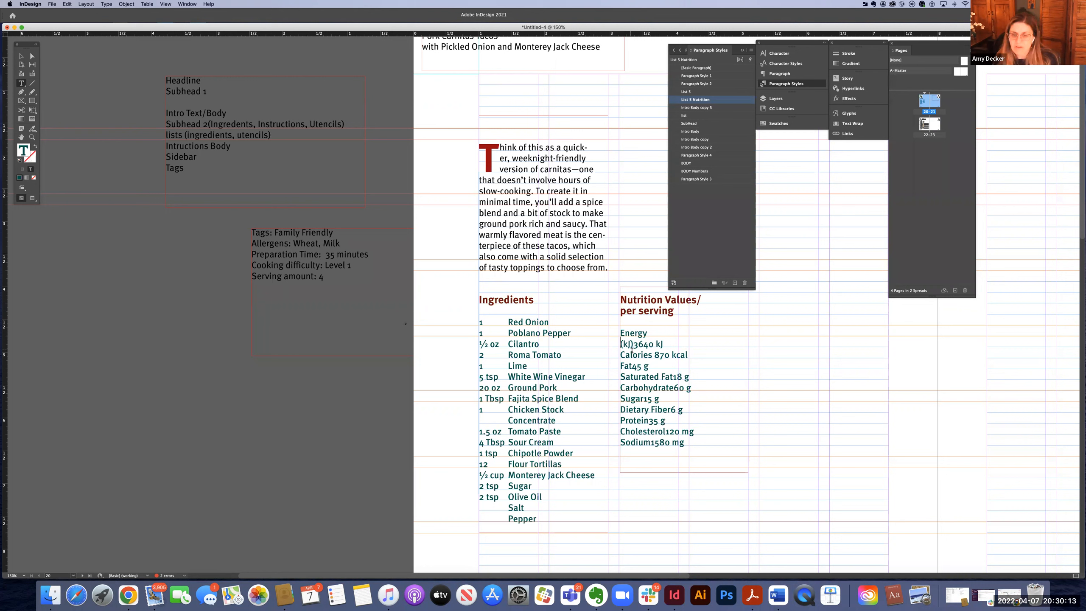
key("BackSpace")
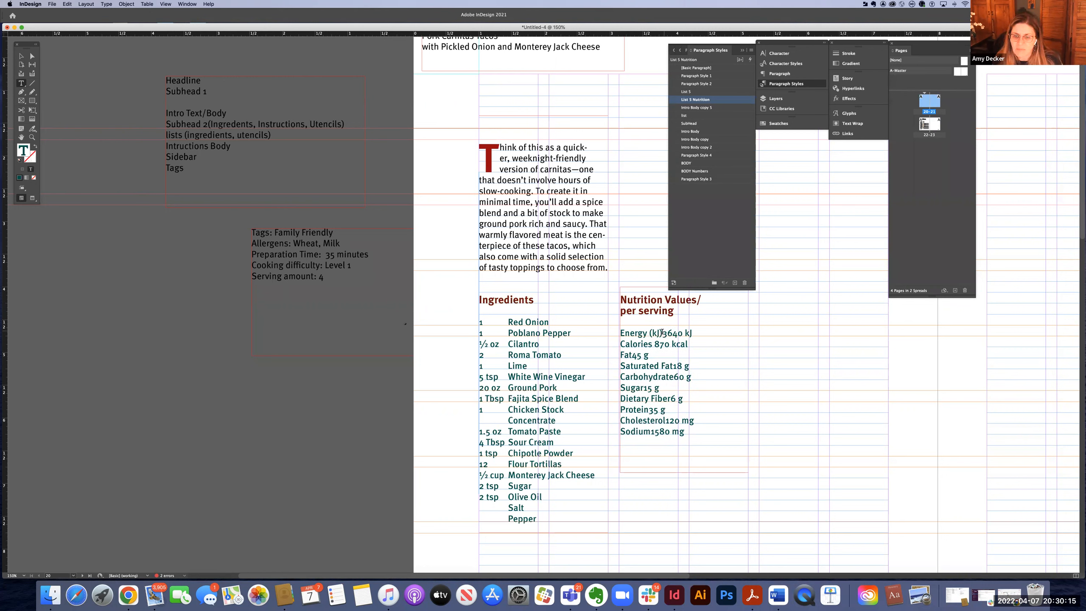
Try tabbing (kJ) and 3640 apart on the Energy line, and remove the added tabs
key("Tab")
key("Tab")
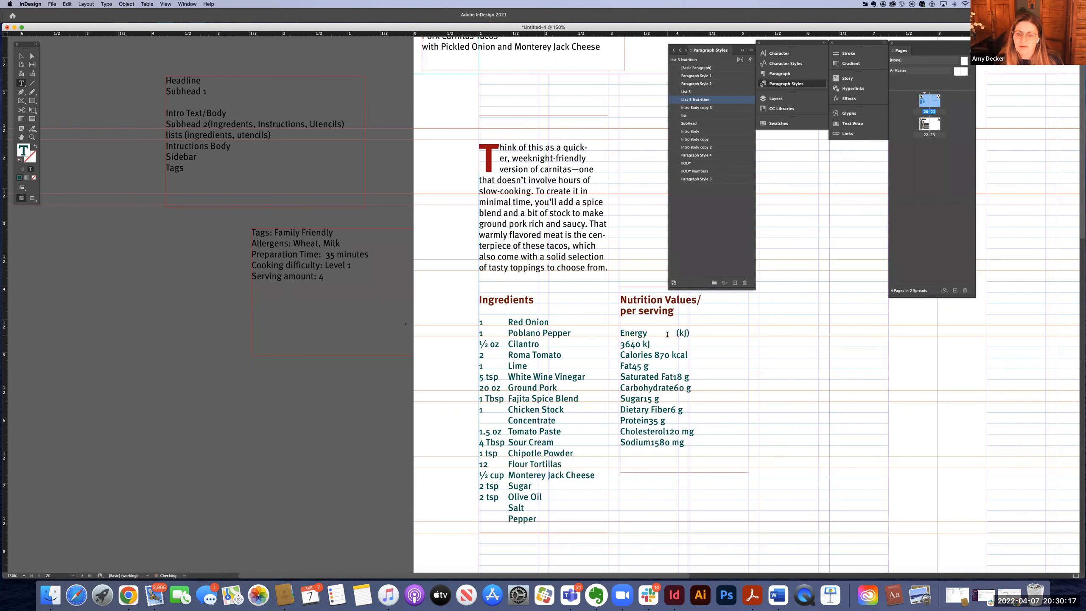
key("BackSpace")
key("BackSpace")
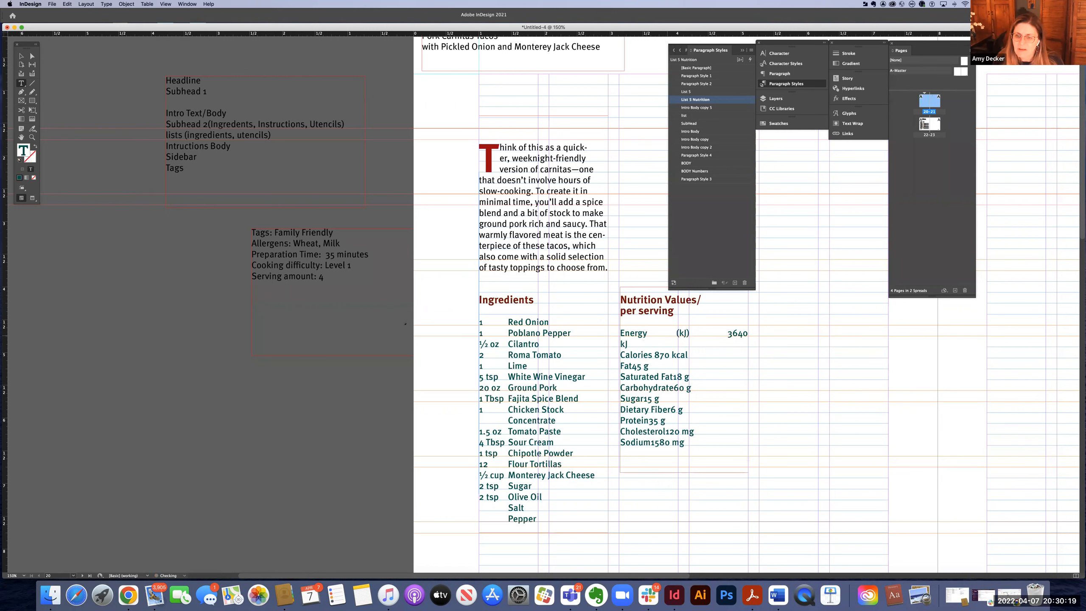
key("Tab")
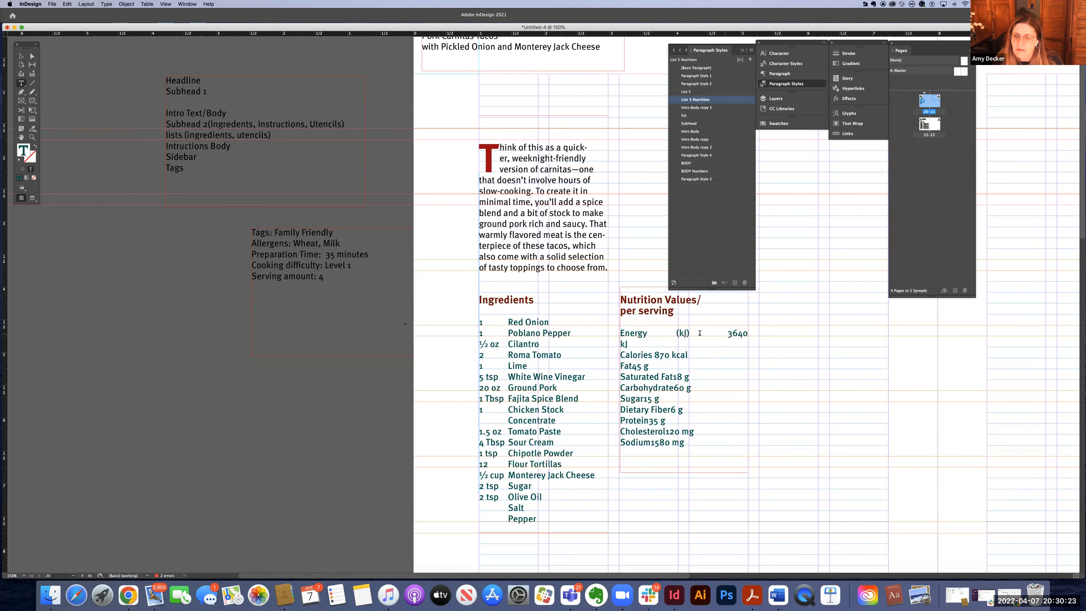
left_click_drag(691, 332, 727, 333)
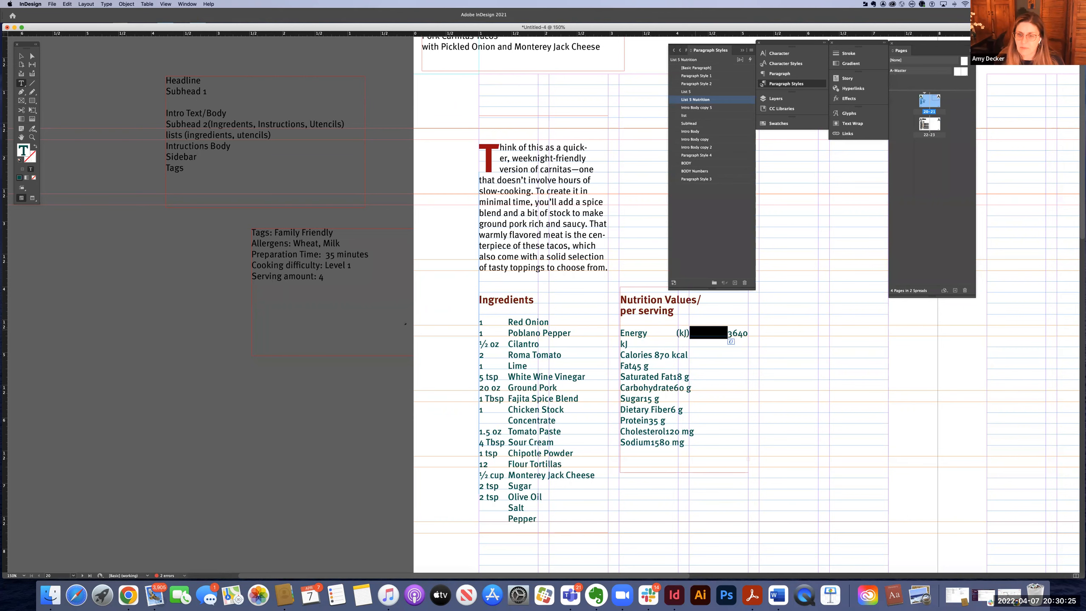
key("BackSpace")
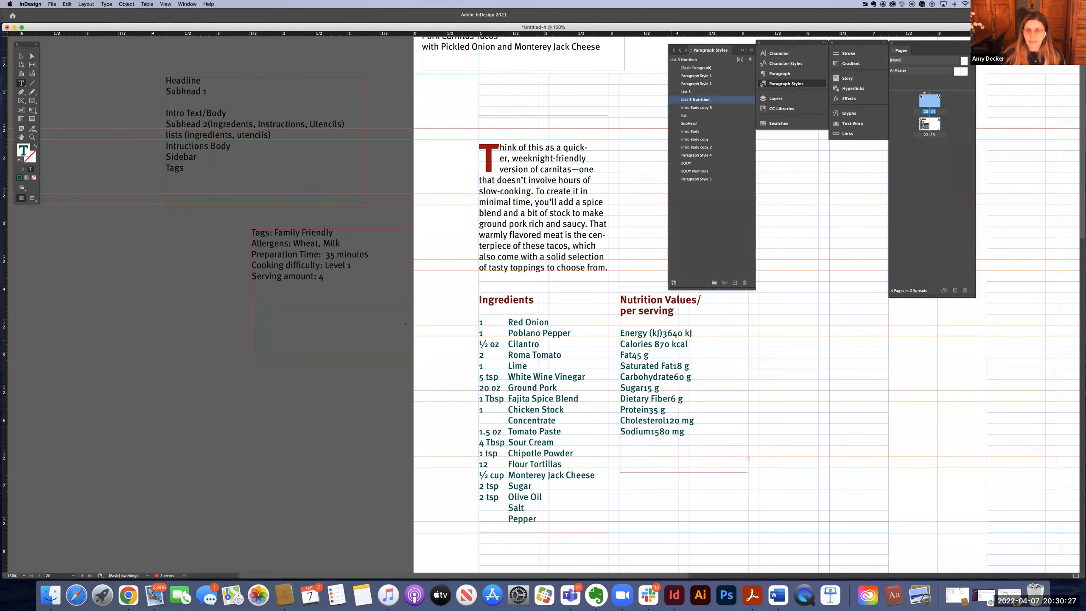
Select the nutrition lines from Energy through Sodium and show the document's hidden characters
key("super+a")
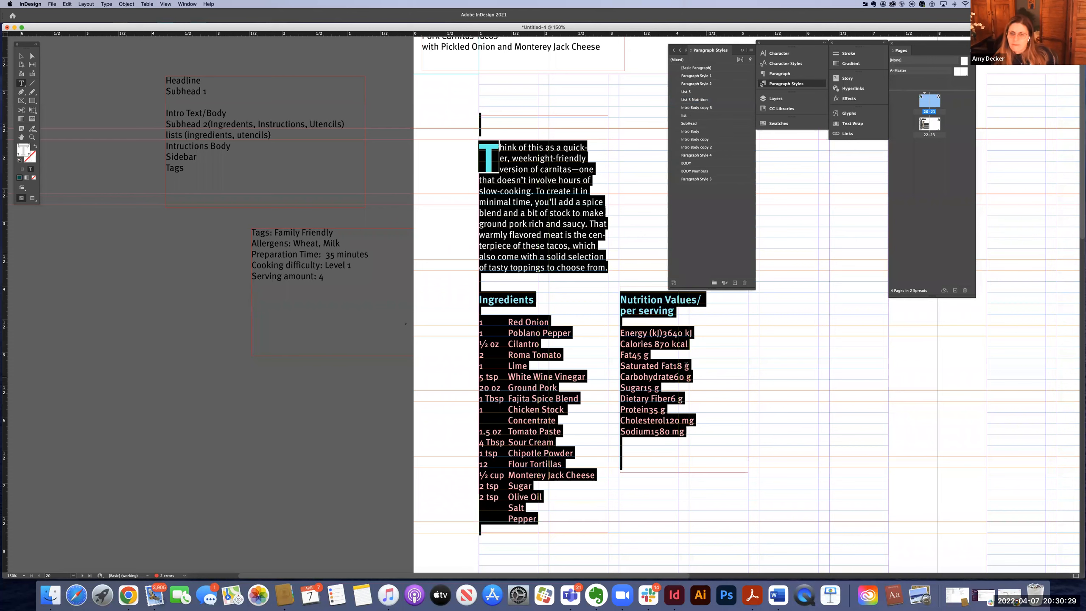
left_click(686, 364)
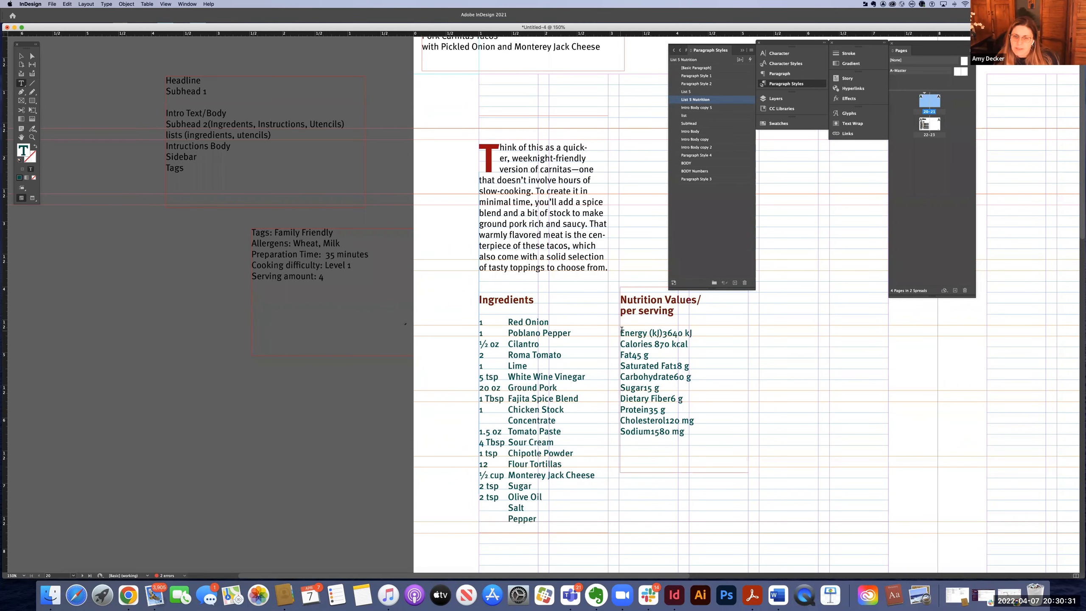
left_click_drag(621, 330, 703, 478)
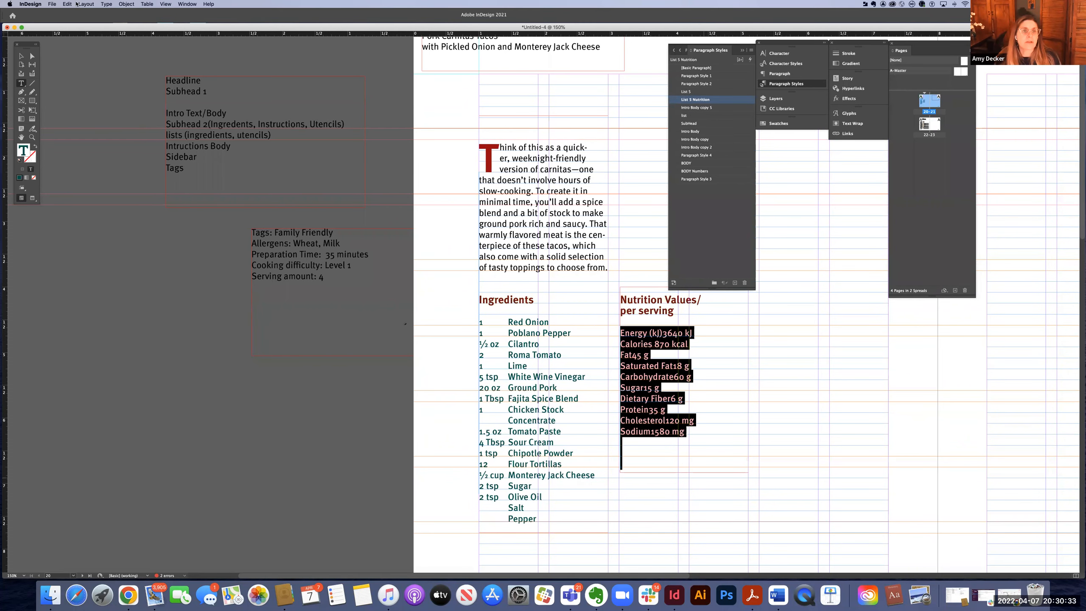
left_click(106, 3)
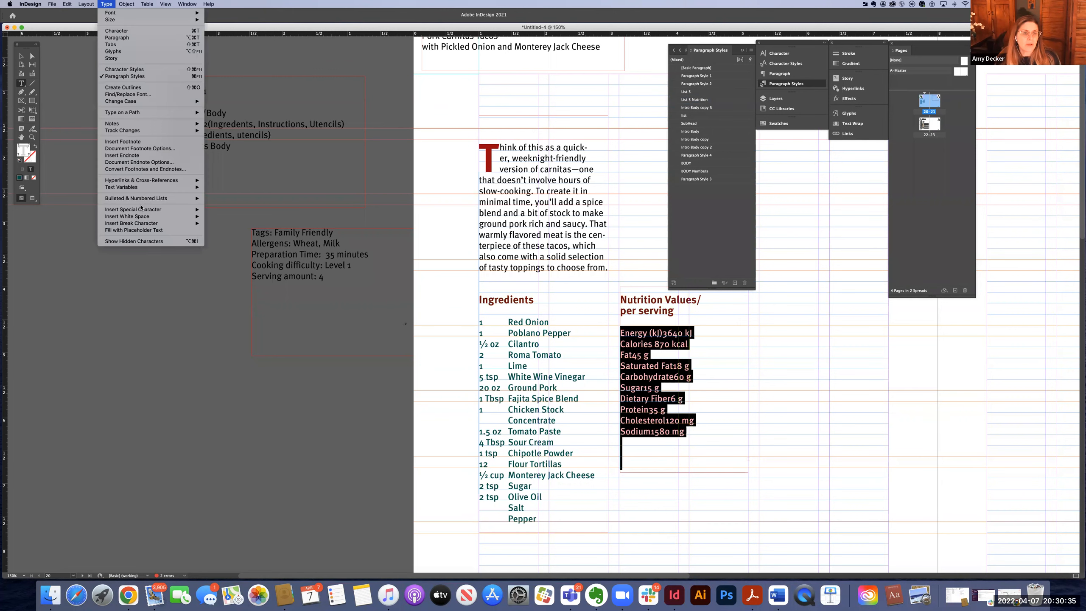
left_click(149, 242)
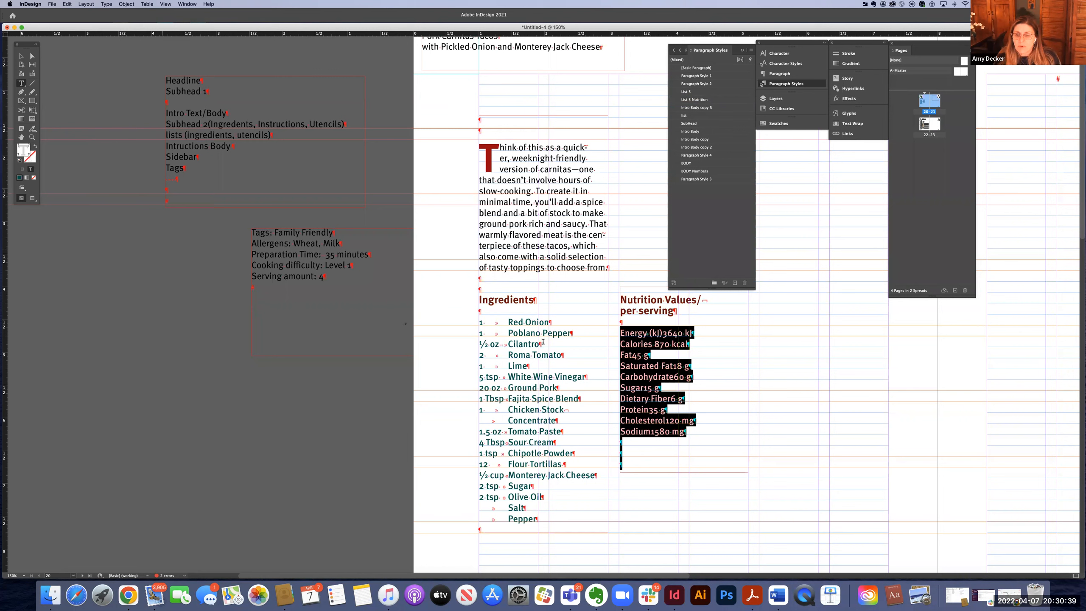
Try replacing the gap between Energy and (kJ) with two tabs, and delete them
left_click(672, 333)
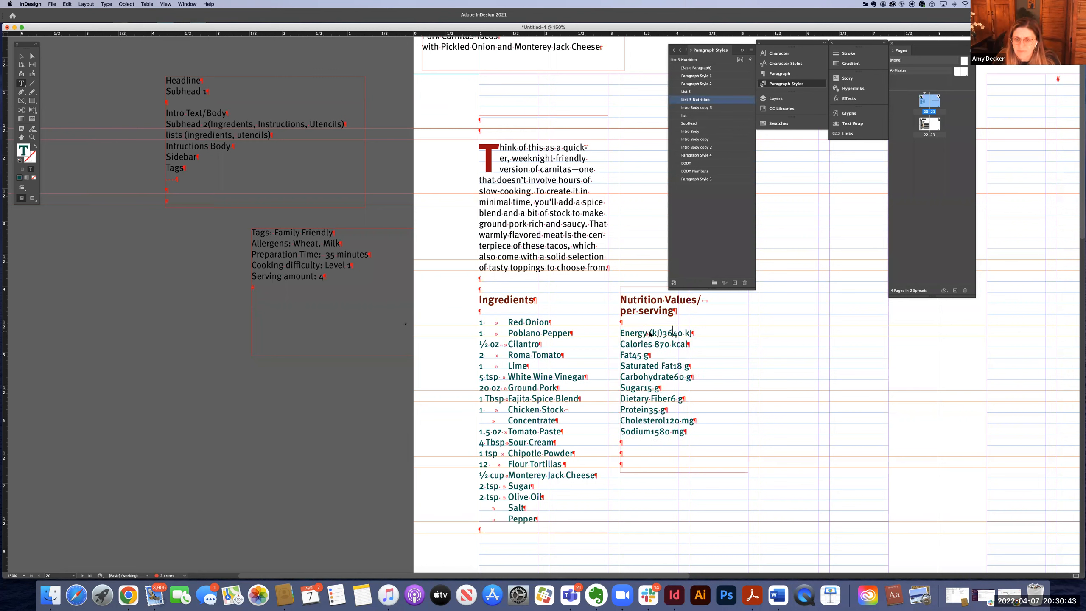
key("super+equal")
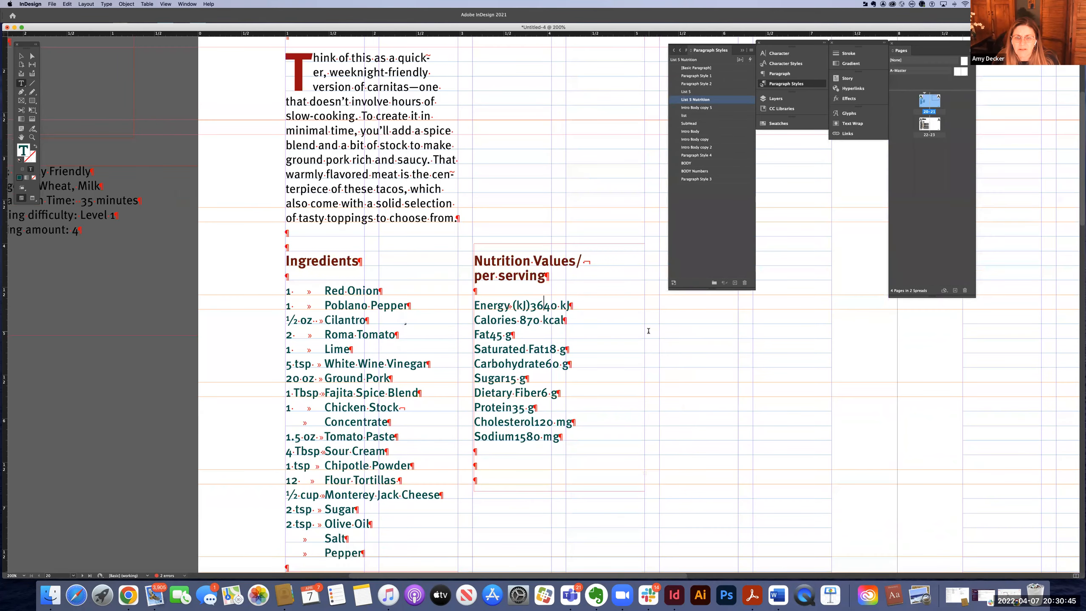
key("super+equal")
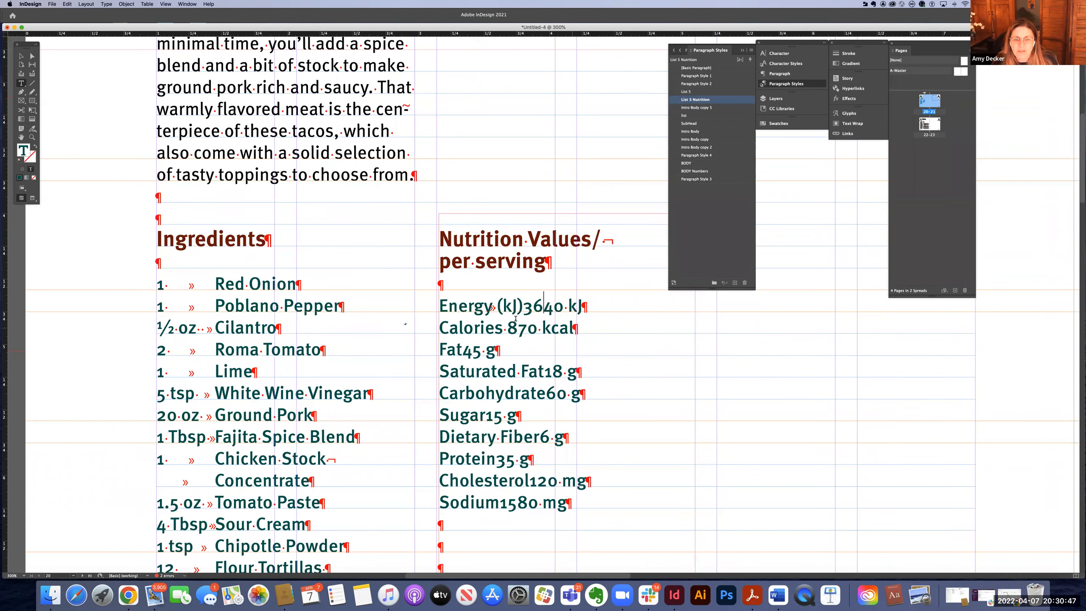
left_click_drag(492, 309, 497, 309)
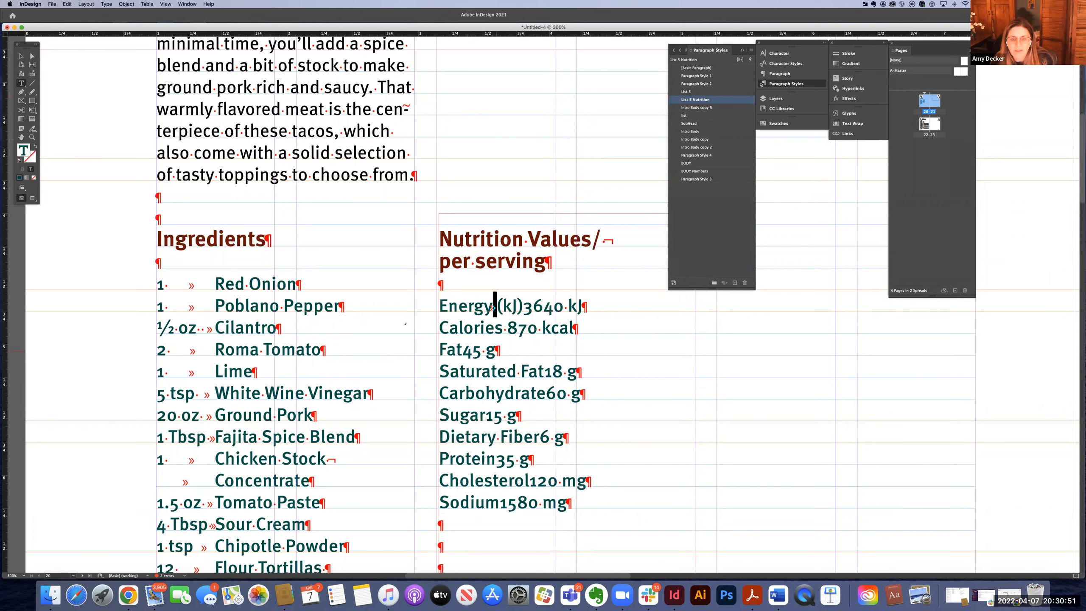
key("BackSpace")
key("Tab")
key("Tab")
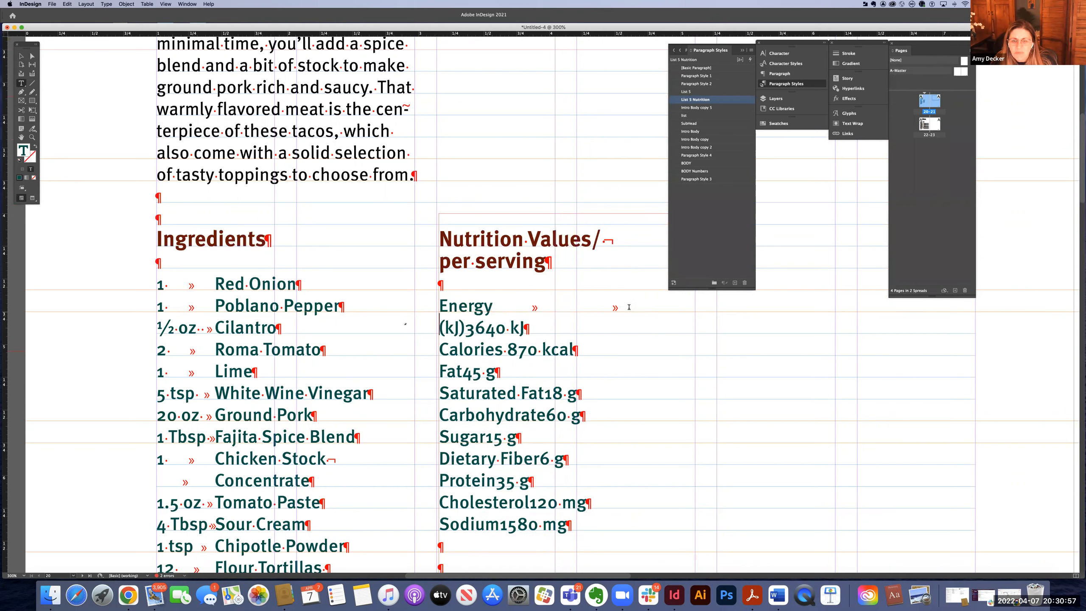
key("shift+Left")
key("BackSpace")
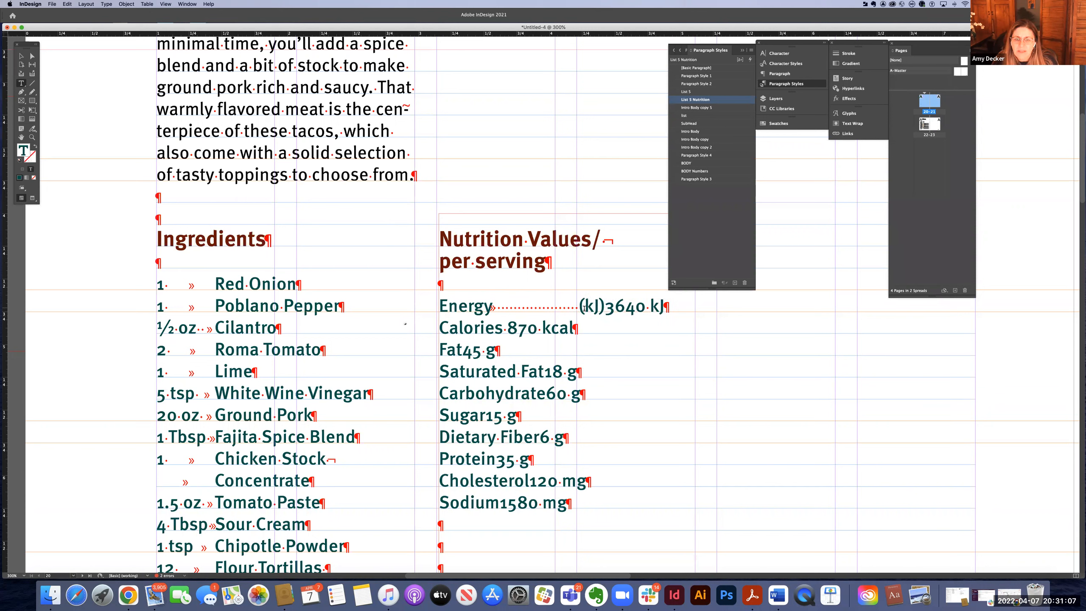
Replace the run of spaces between Energy and (kJ) with two tabs
key("shift+Left")
key("shift+Left")
key("shift+Left")
key("shift+Left")
key("shift+Left")
key("shift+Left")
key("shift+Left")
key("shift+Left")
key("shift+Left")
key("shift+Left")
key("shift+Left")
key("shift+Left")
key("shift+Left")
key("shift+Left")
key("shift+Left")
key("shift+Left")
key("shift+Left")
key("shift+Left")
key("shift+Left")
key("shift+Left")
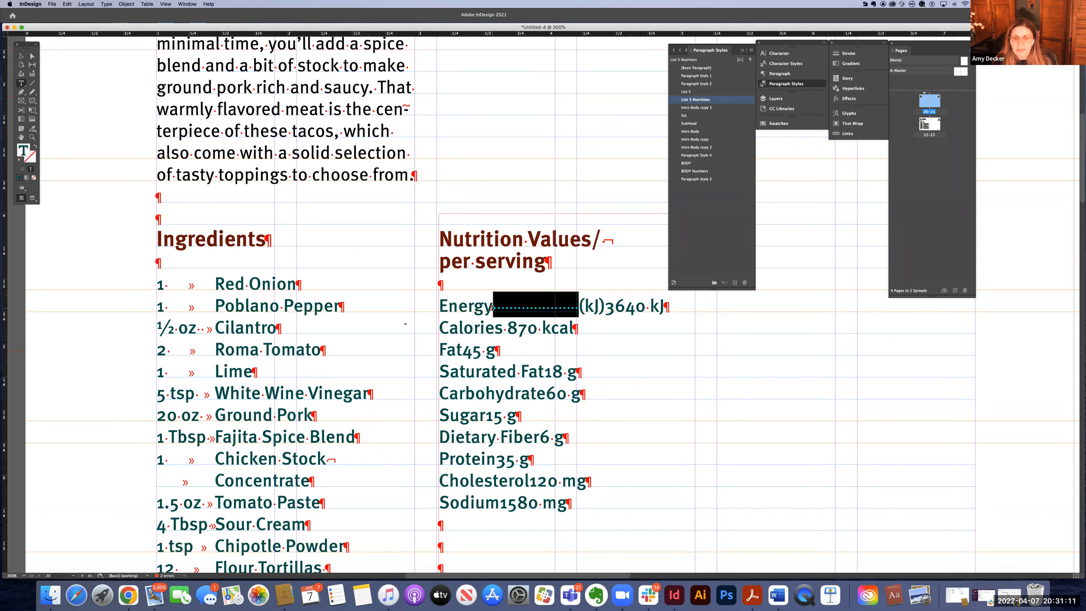
key("BackSpace")
key("Tab")
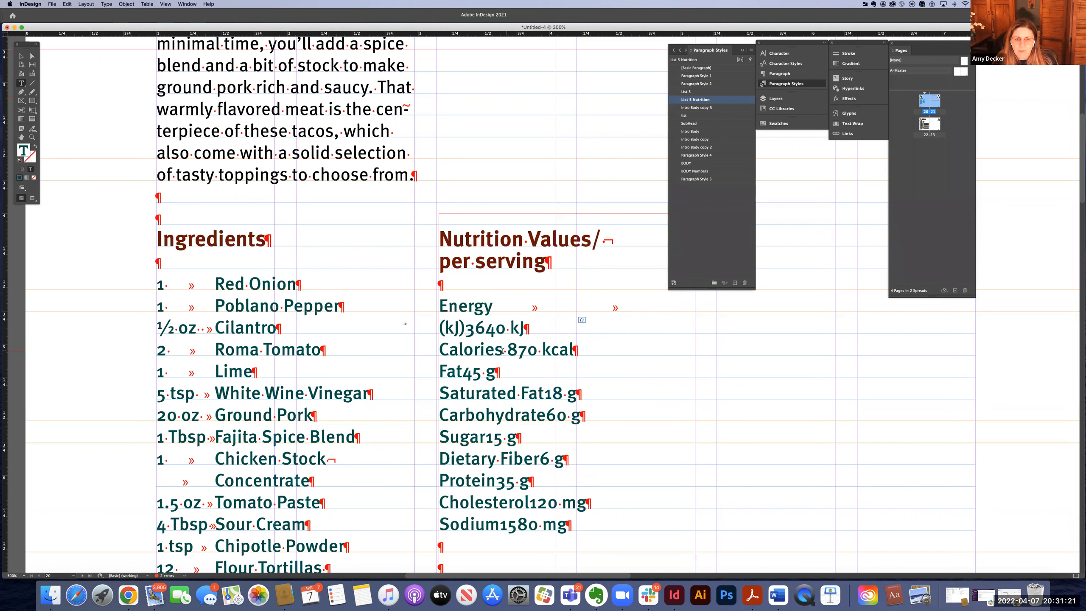
Insert two tabs between Calories and 870 in the nutrition list
left_click(505, 347)
key("Tab")
key("Tab")
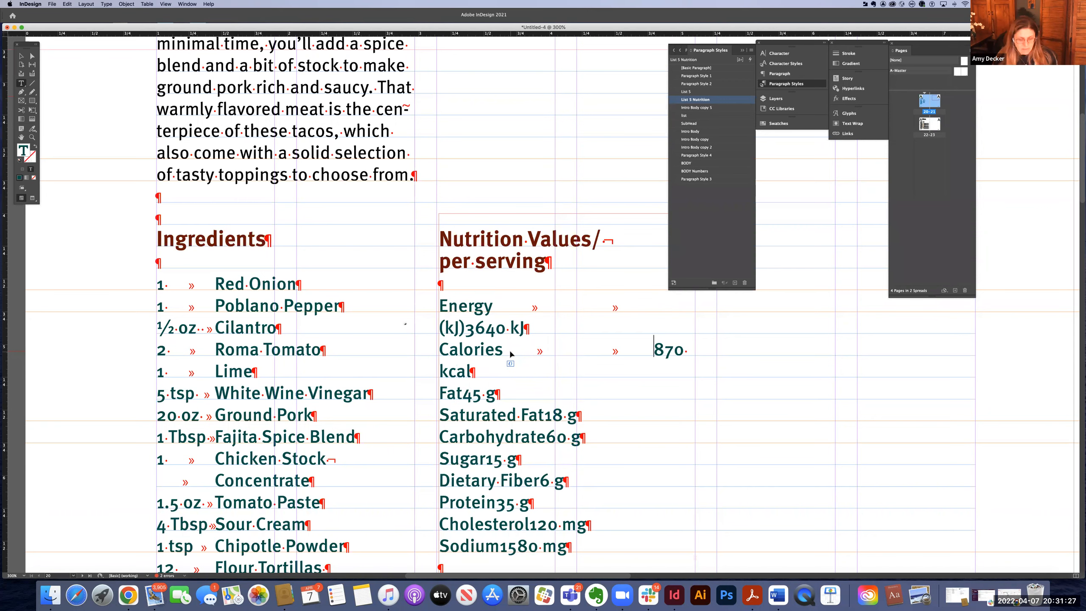
Select the nutrition lines from Energy through Sodium and open the tab settings of the List 5 Nutrition paragraph style
key("ctrl+a")
left_click(546, 256)
left_click(467, 302)
left_click_drag(442, 305, 592, 547)
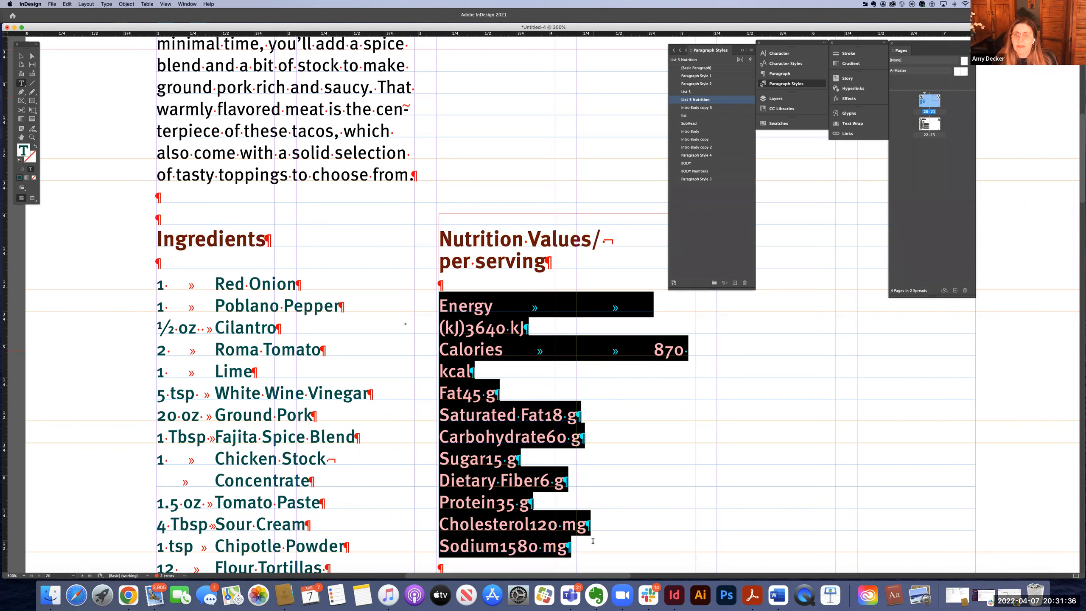
left_click(703, 102)
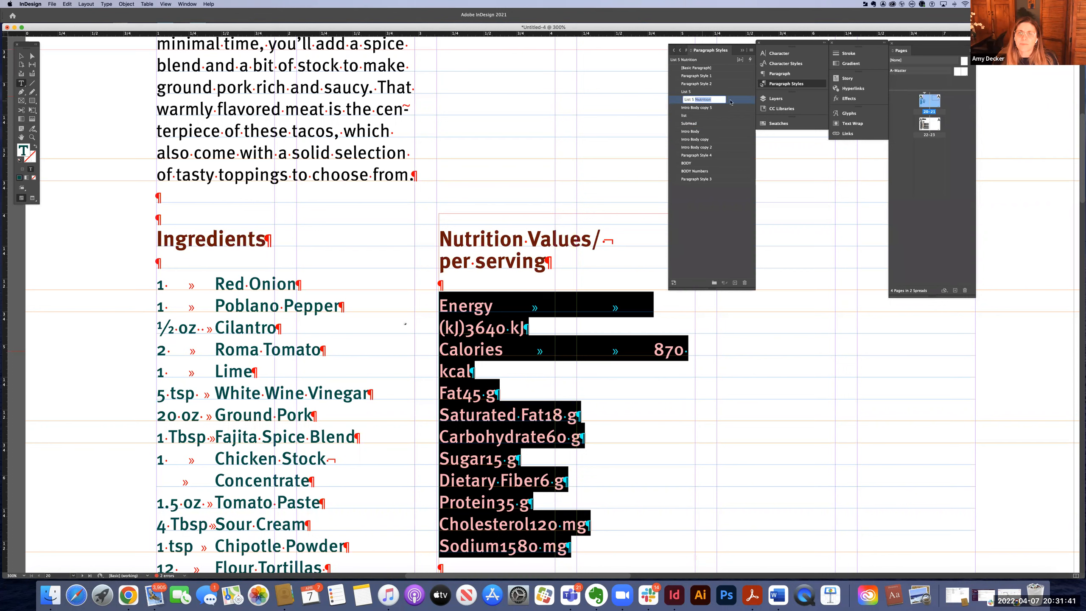
left_click(738, 101)
double_click(738, 101)
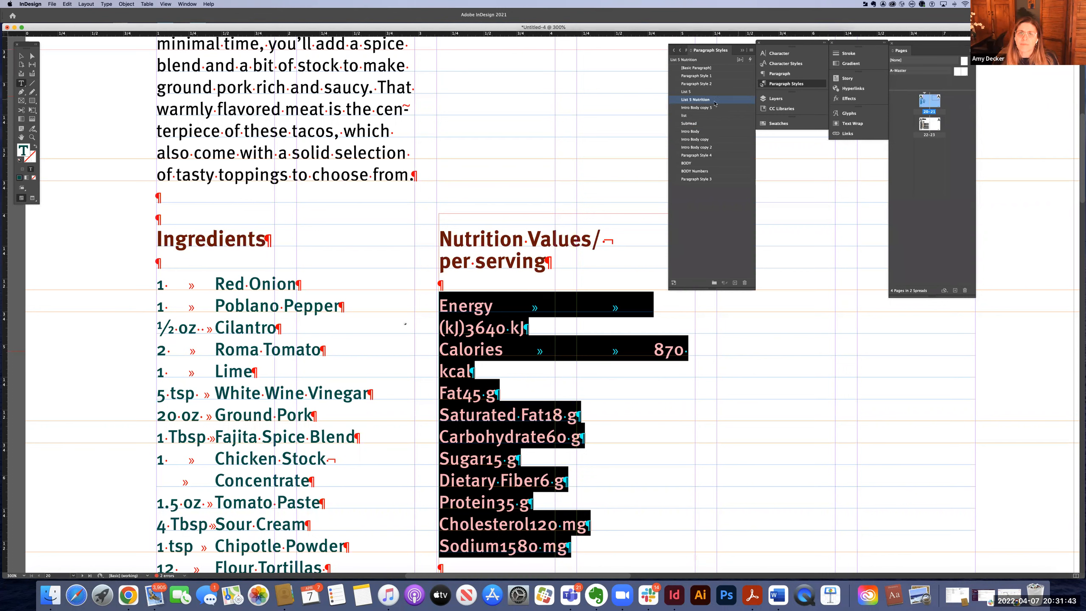
left_click(543, 80)
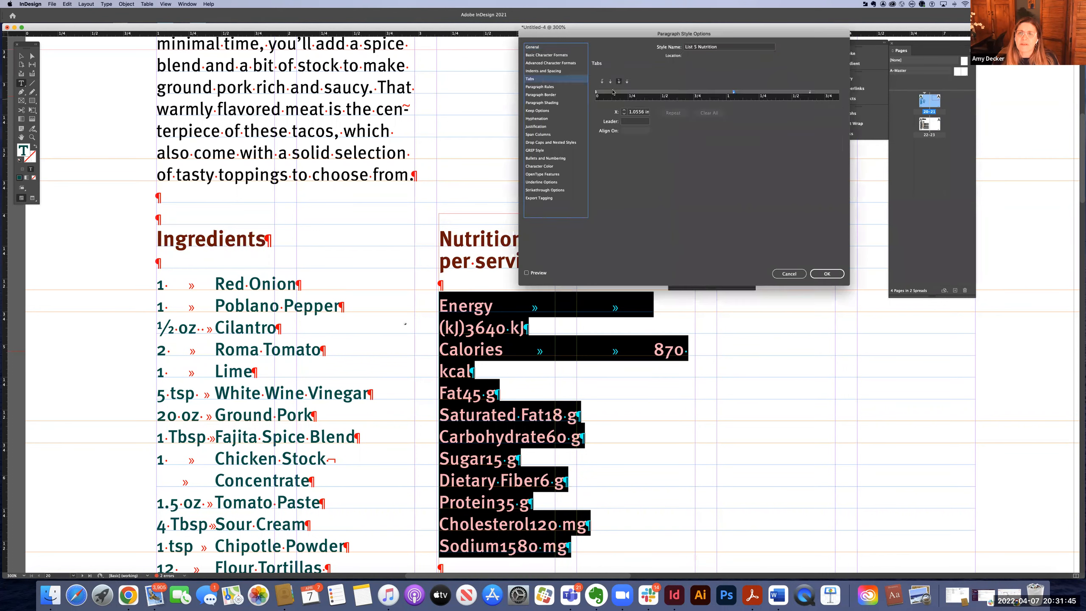
Remove the existing tab stop from the List 5 Nutrition style and place a new one at 1.0556 in
left_click(734, 92)
left_click_drag(734, 94, 714, 95)
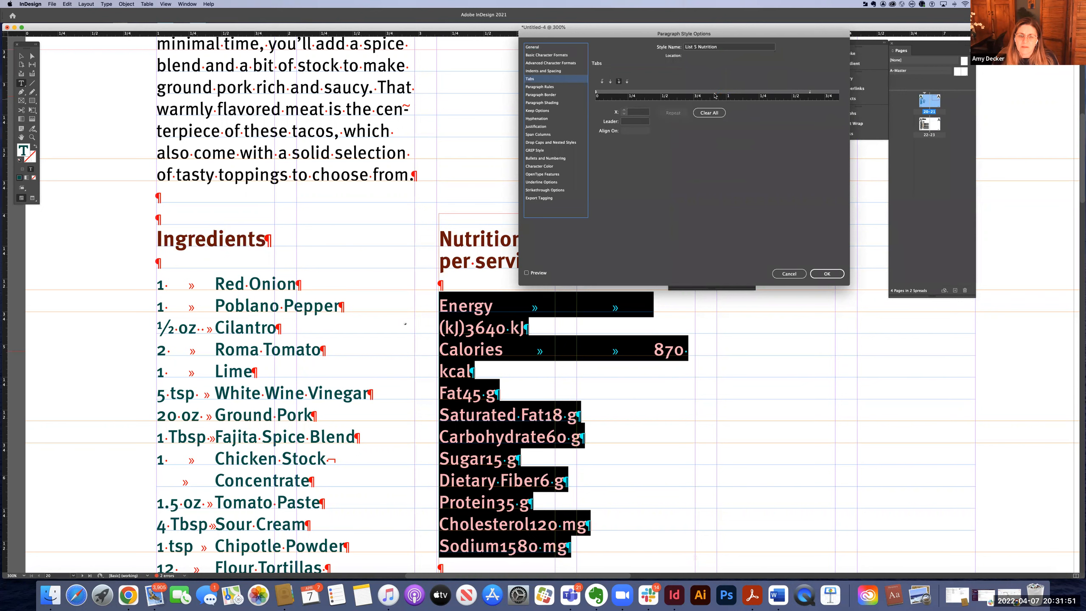
left_click(716, 93)
mouse_move(736, 94)
left_mouse_down()
mouse_move(684, 93)
mouse_move(736, 96)
left_mouse_up()
left_click(736, 96)
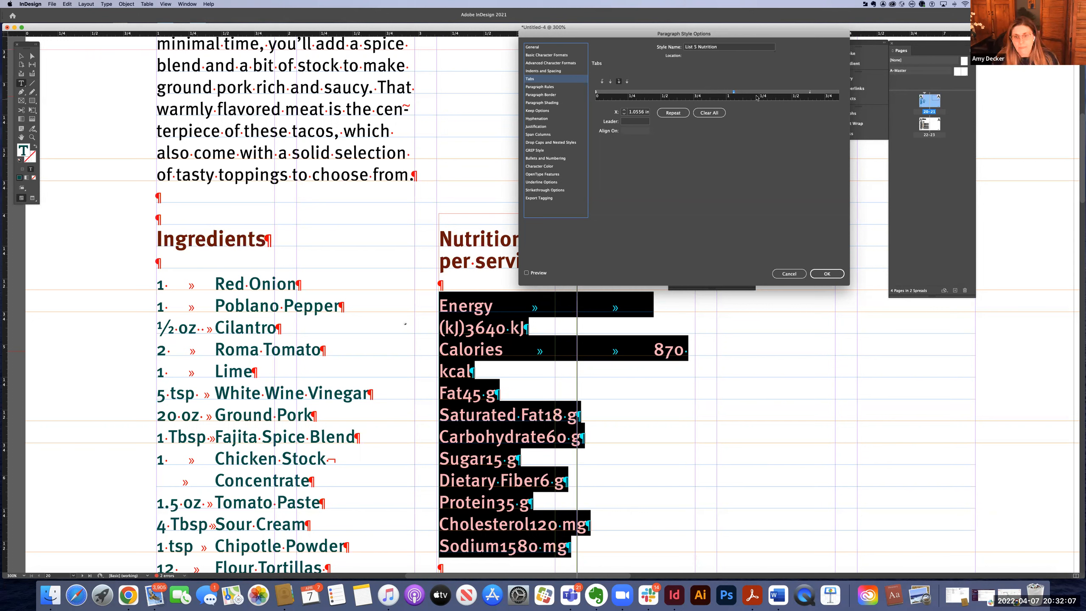
Try replacing the style's tab stop with a right-justified one at 1.0556 in
mouse_move(734, 92)
left_mouse_down()
mouse_move(744, 93)
mouse_move(734, 93)
left_mouse_up()
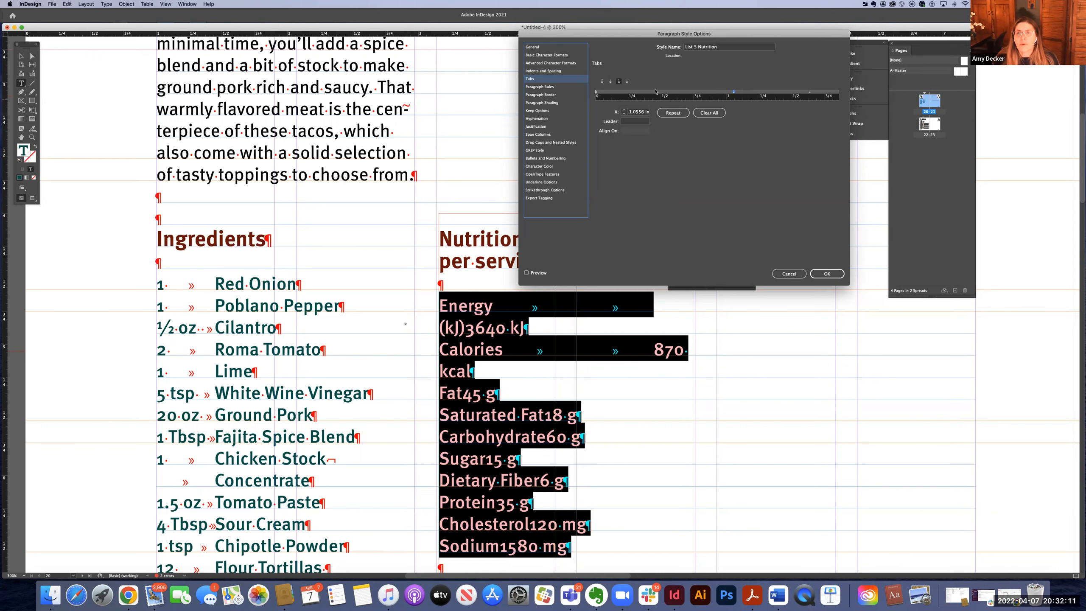
left_click(619, 81)
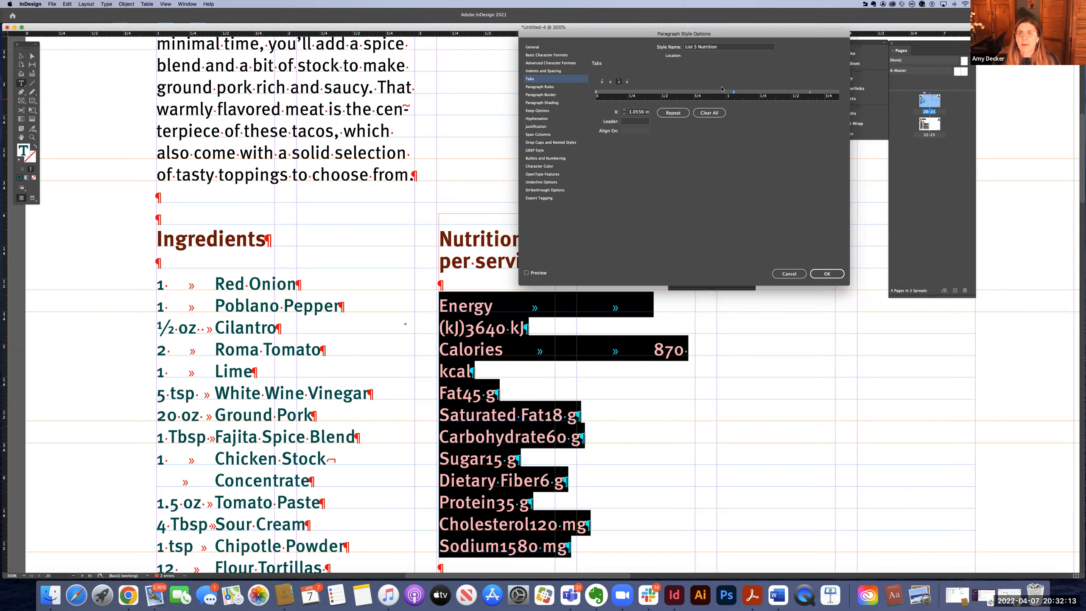
left_click_drag(734, 75, 725, 70)
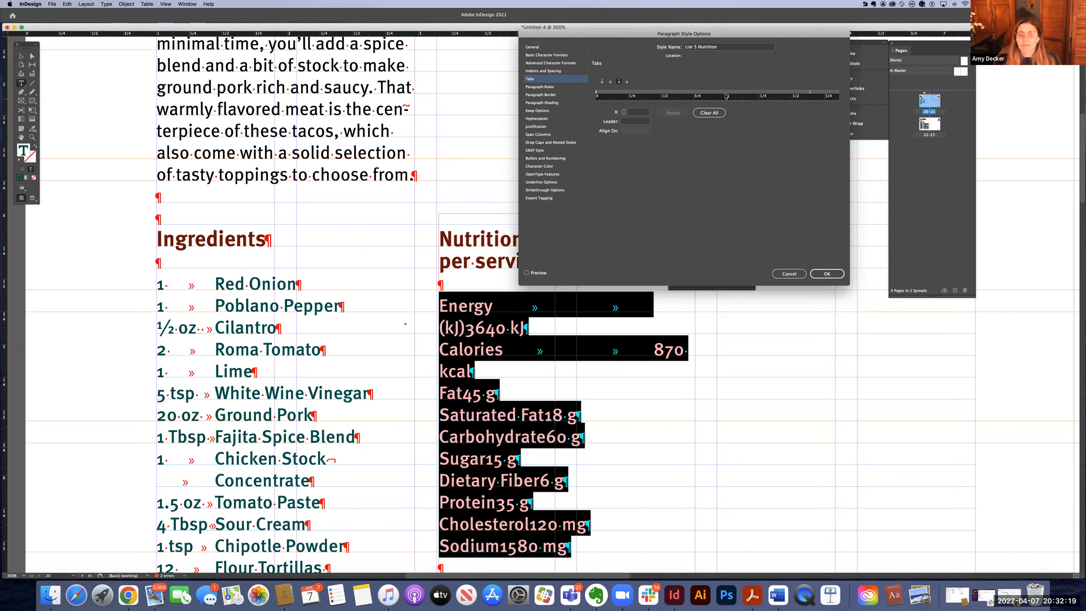
left_click_drag(709, 92, 736, 95)
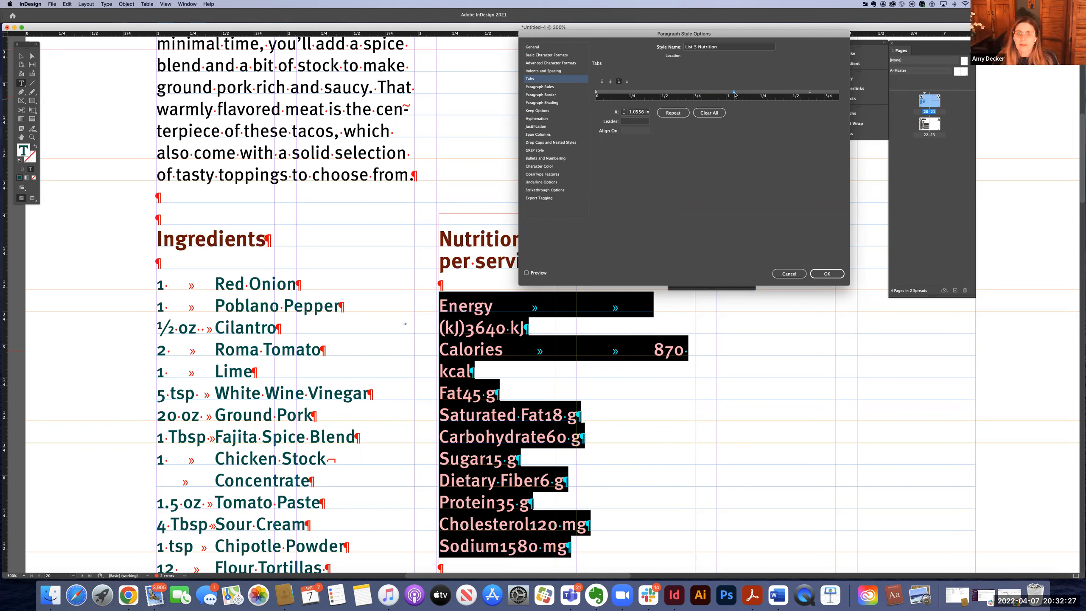
left_click_drag(734, 94, 733, 94)
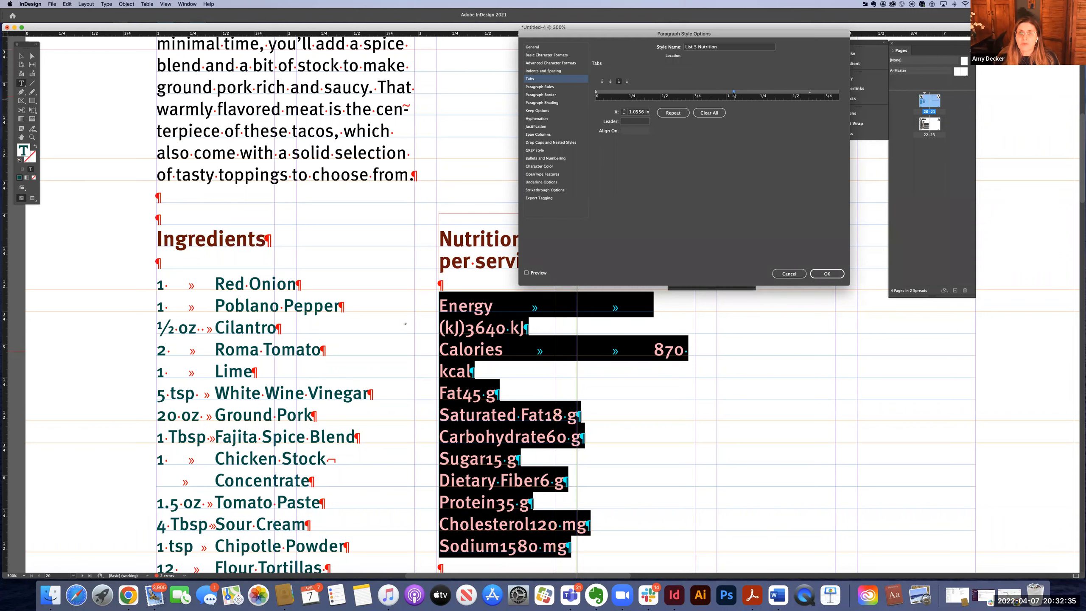
Replace the tab stop with a left-justified one just past the 1 in mark and apply the List 5 Nutrition style changes
left_click_drag(734, 94, 733, 94)
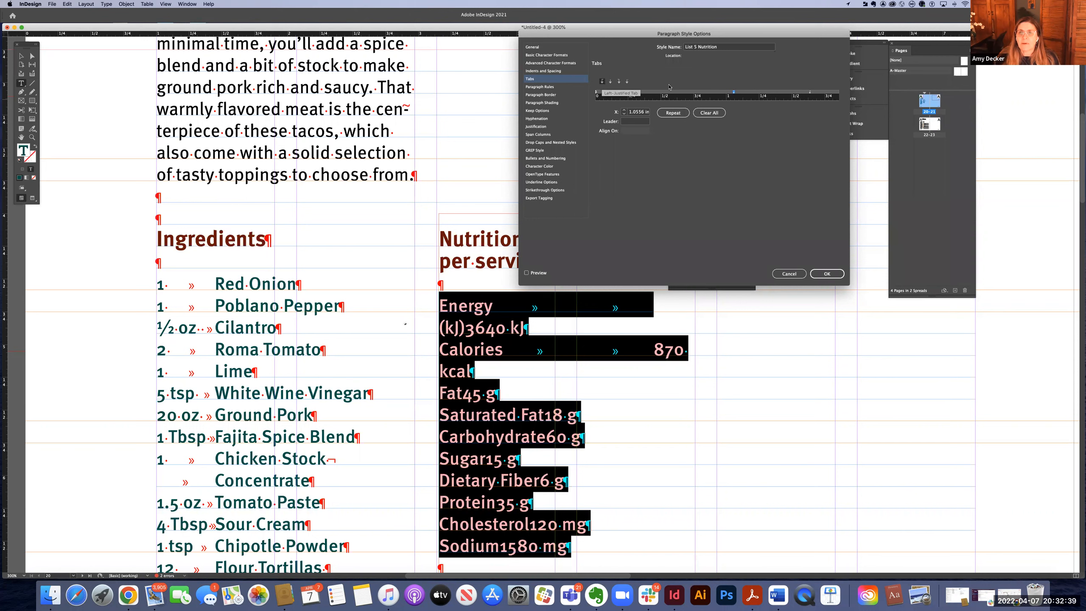
left_click_drag(733, 92, 731, 71)
left_click_drag(714, 93, 735, 95)
left_click(821, 274)
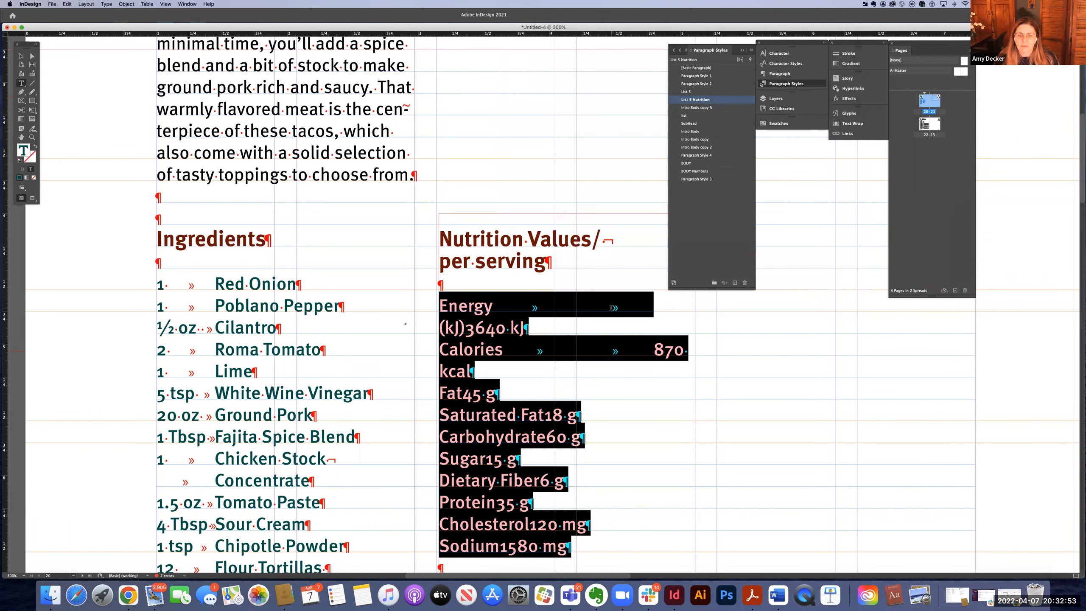
Delete the extra tab before (kJ) in the Energy line and before 870 kcal in the Calories line
left_click(611, 308)
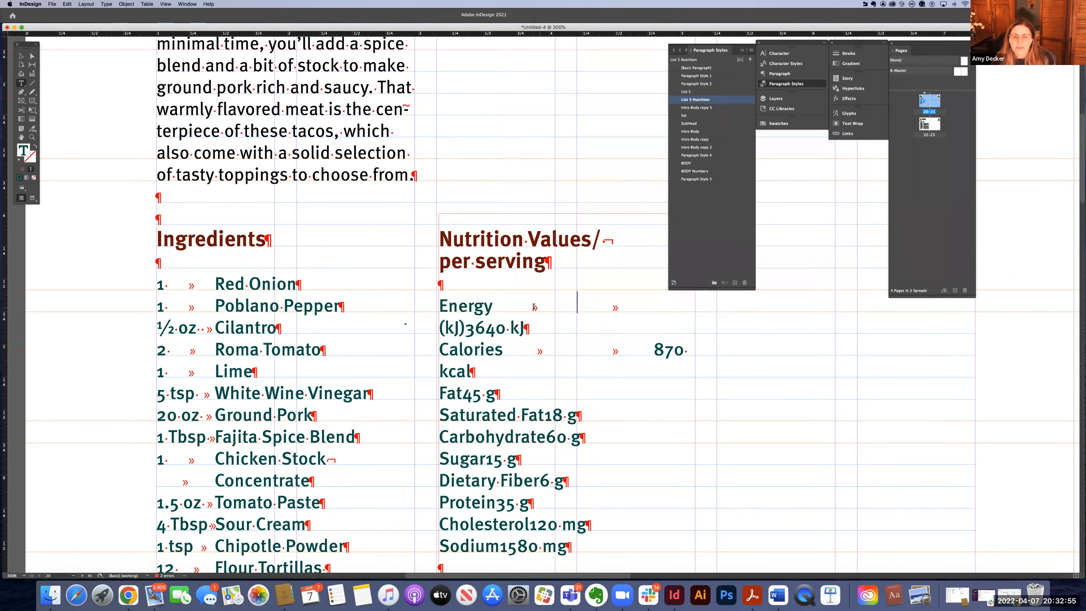
key("shift+Left")
key("BackSpace")
key("BackSpace")
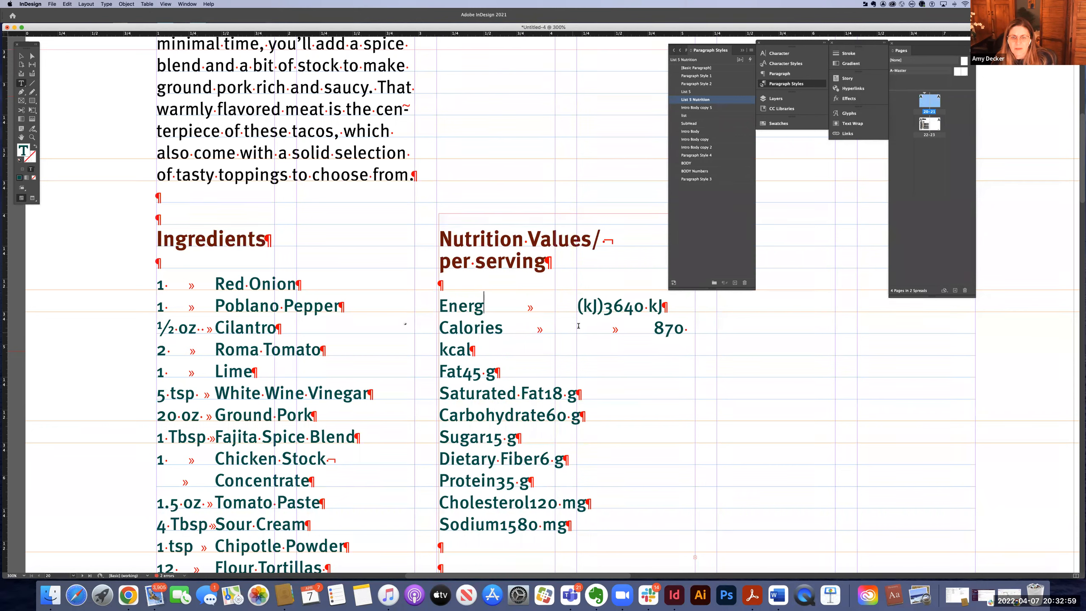
left_click(663, 327)
key("BackSpace")
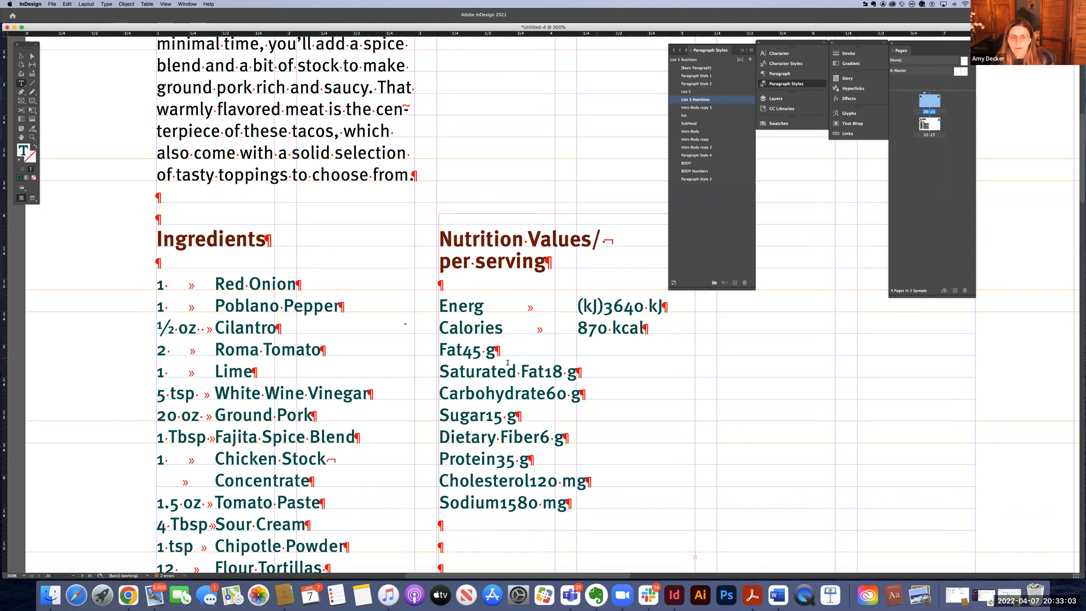
Insert a single tab before the values in the Fat, Saturated Fat and Carbohydrate lines
left_click(463, 350)
key("Tab")
key("Tab")
key("BackSpace")
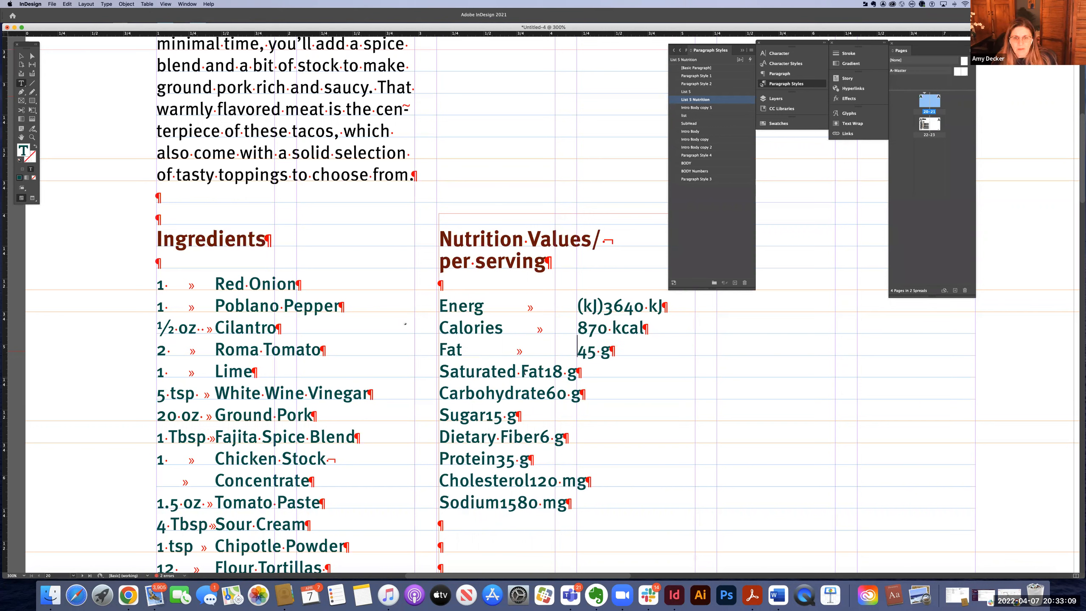
left_click(546, 371)
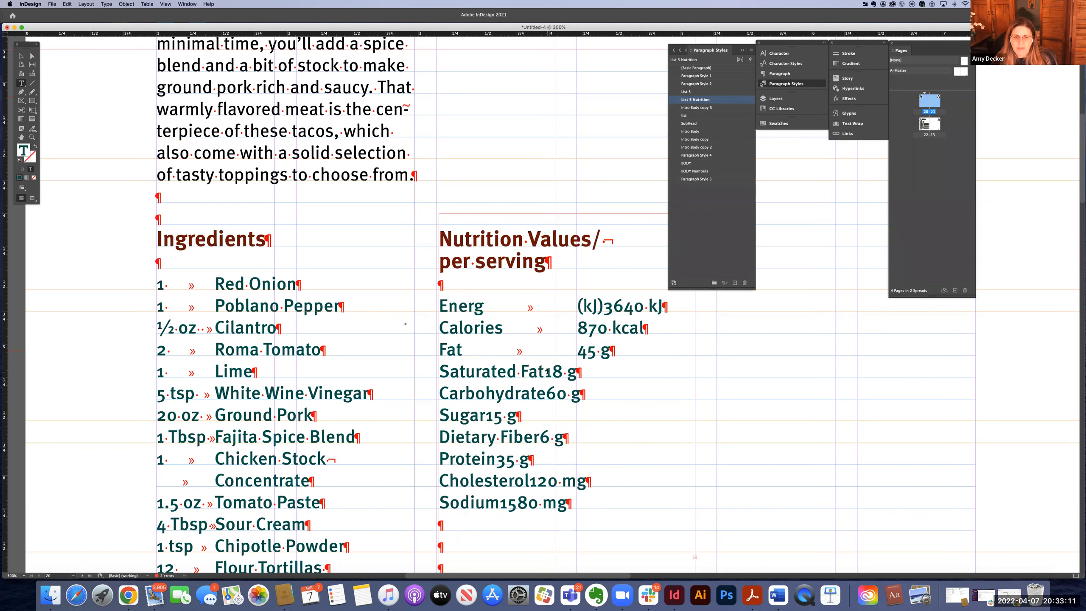
key("Tab")
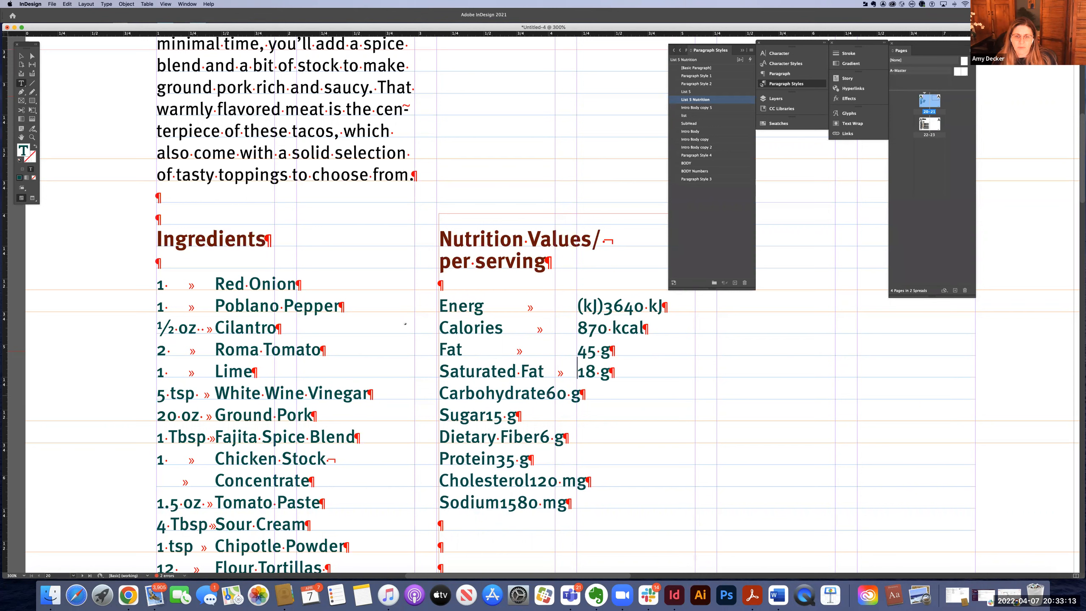
left_click(546, 393)
key("Tab")
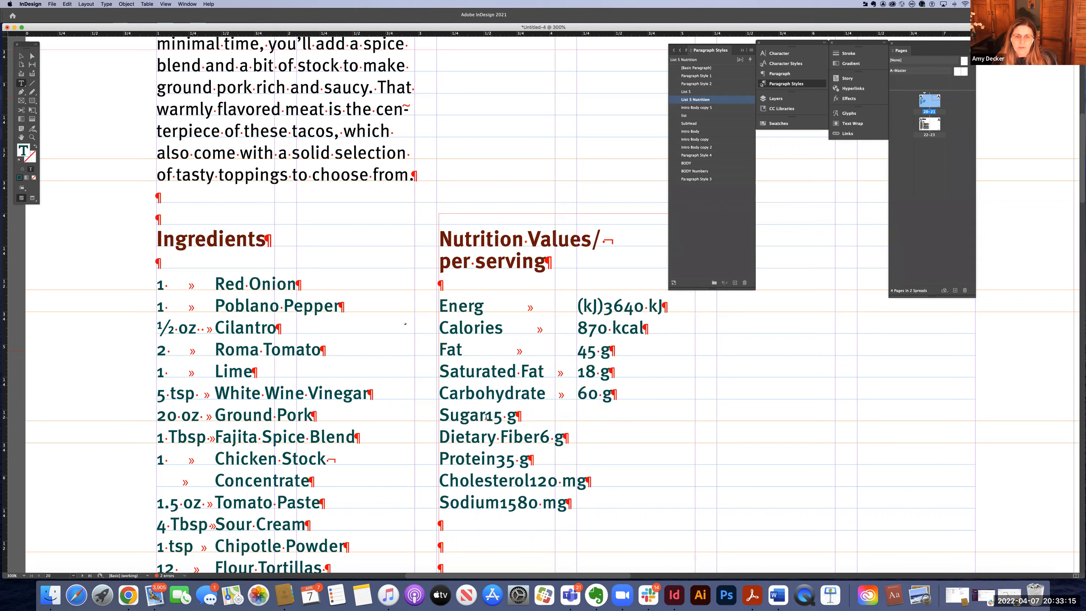
Insert a single tab before the values in the Sugar, Dietary Fiber, Protein, Cholesterol and Sodium lines
left_click(487, 416)
key("Tab")
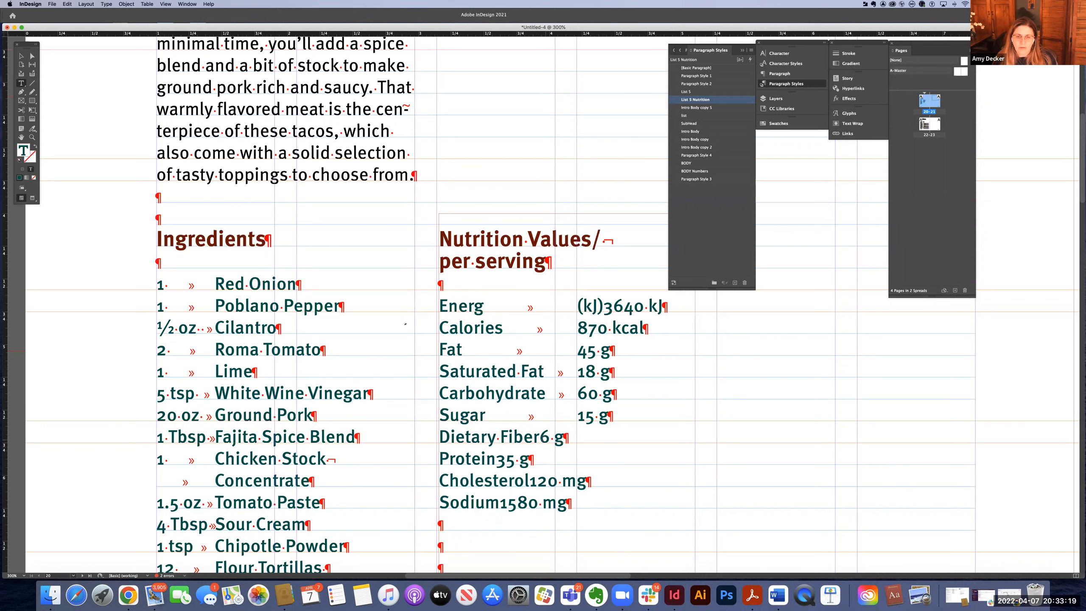
left_click(542, 436)
key("Tab")
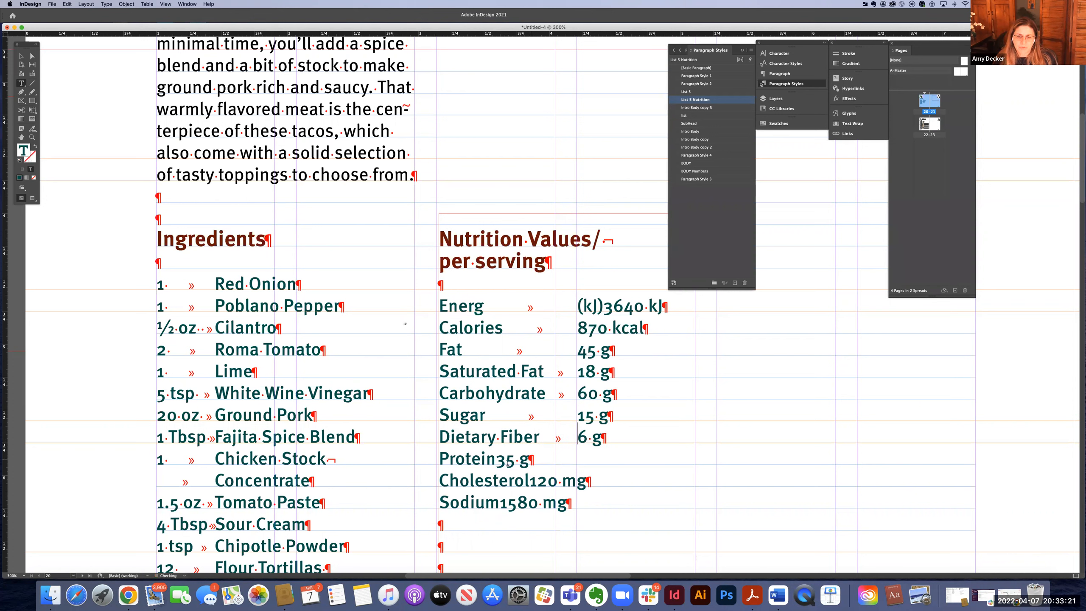
left_click(496, 457)
key("Tab")
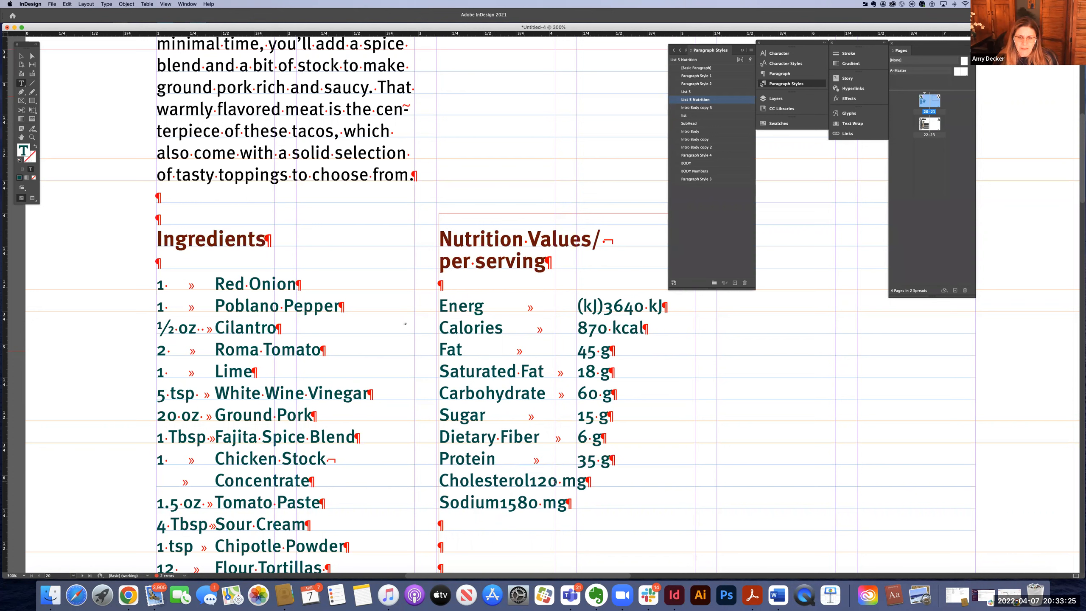
left_click(530, 481)
key("Tab")
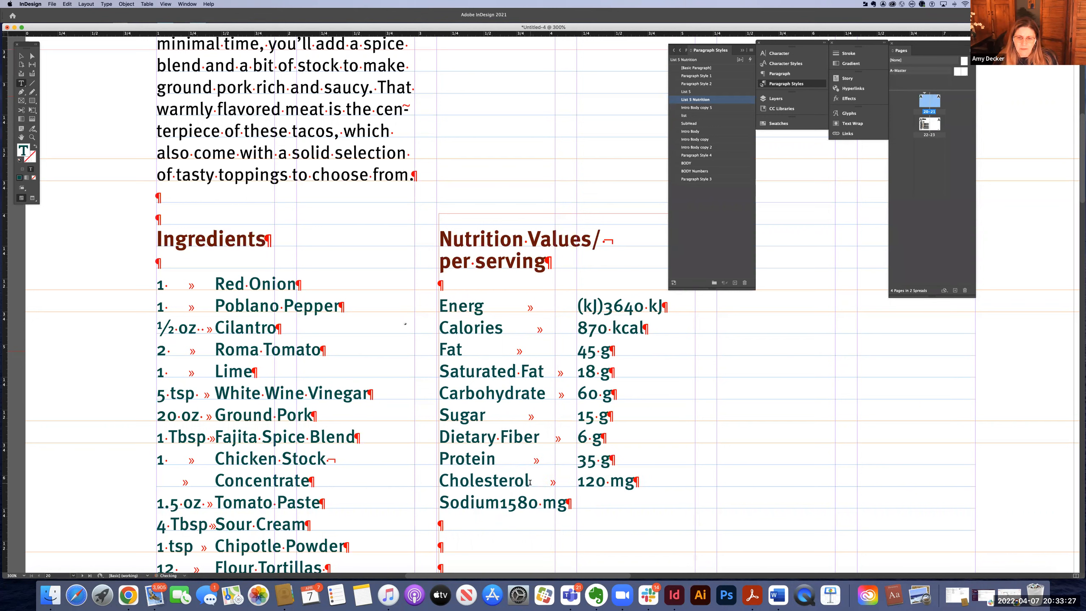
left_click(500, 501)
key("Tab")
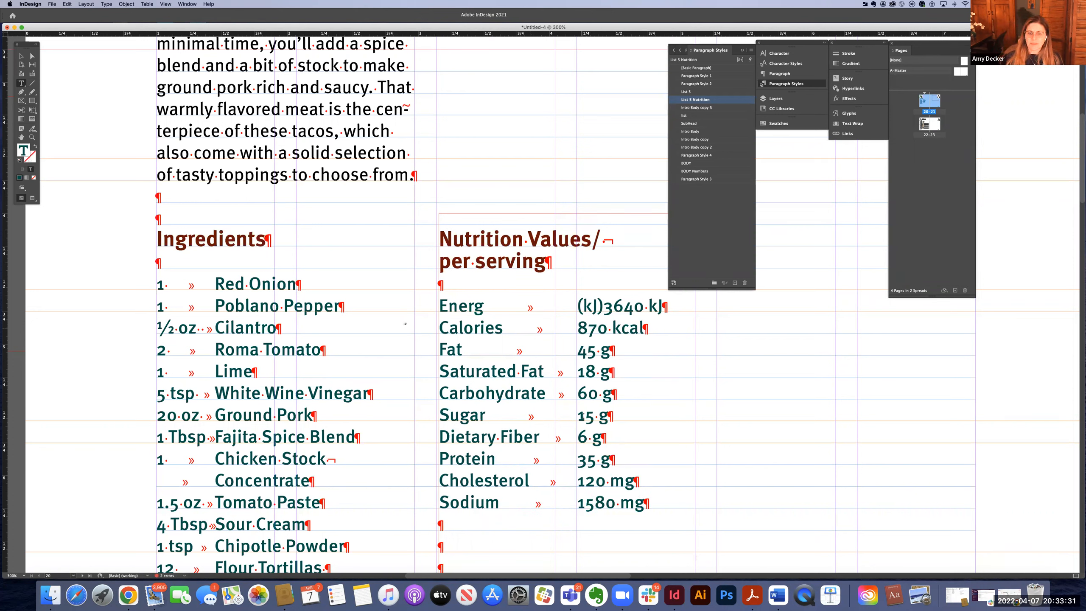
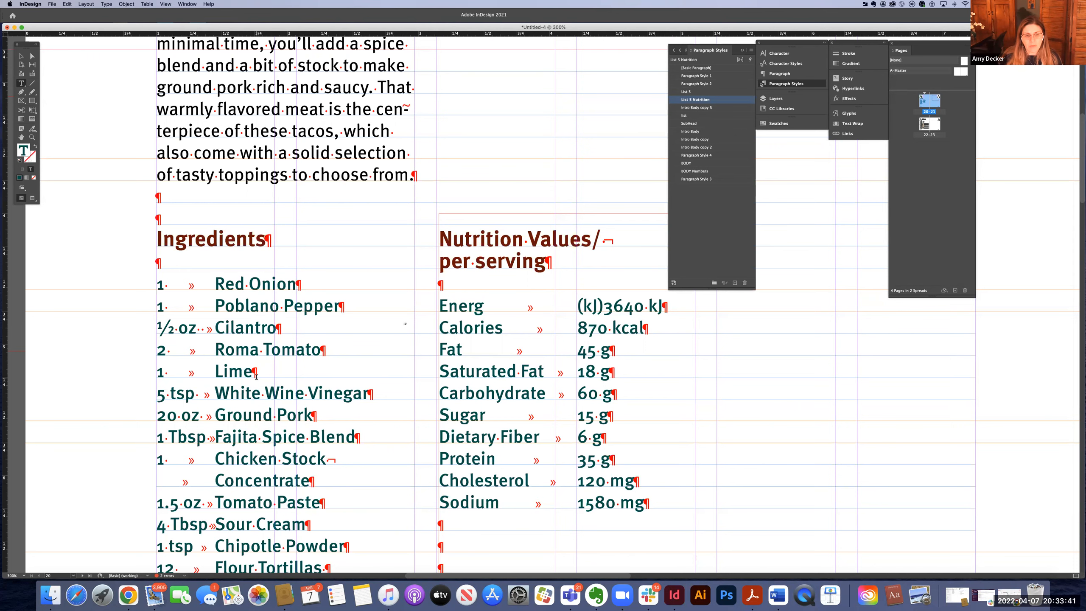
Review page 20 from the nutrition list down to the Cookbook footer and back up to the recipe title
scroll(257, 375, "down", 1)
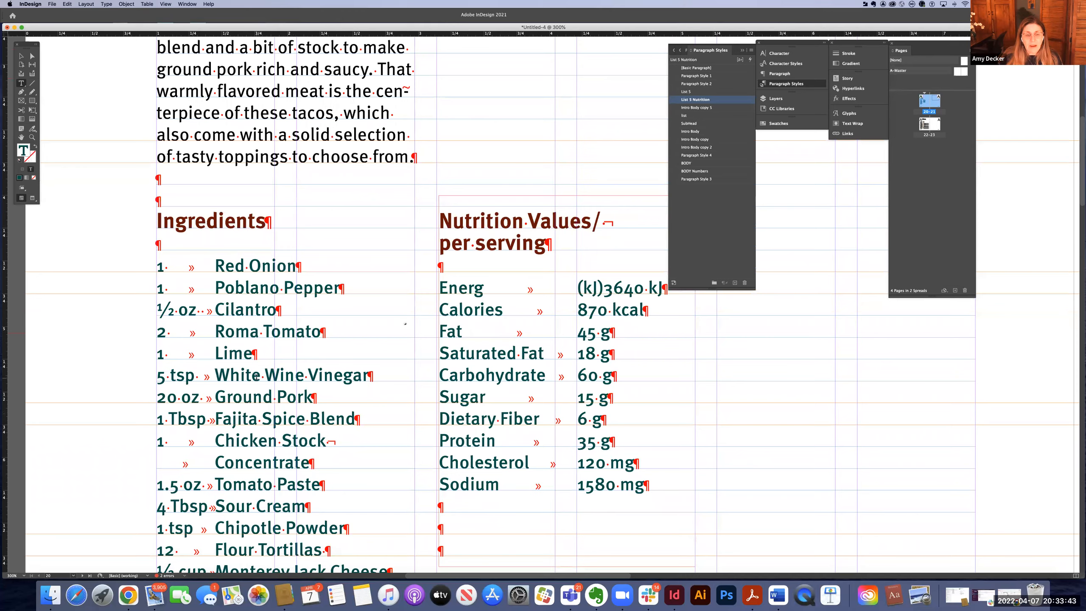
scroll(256, 376, "down", 10)
scroll(257, 378, "down", 8)
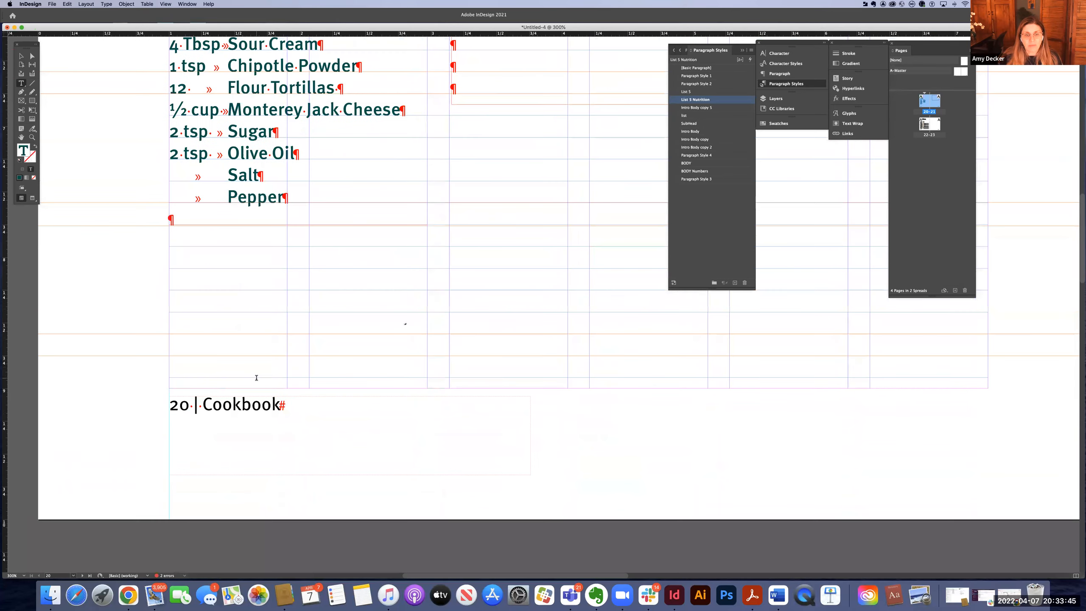
scroll(257, 378, "down", 10)
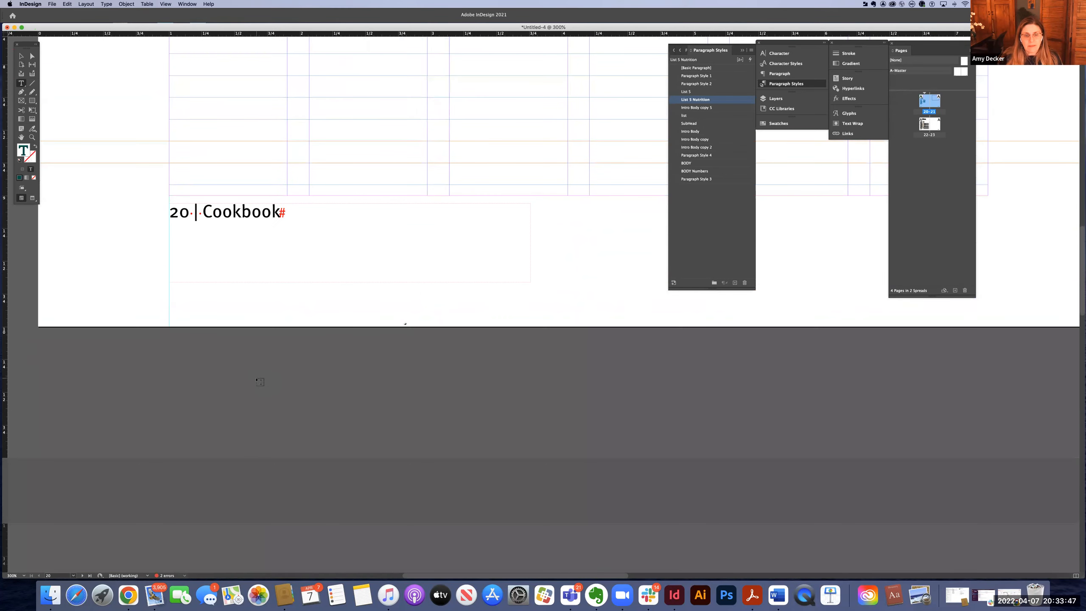
scroll(303, 315, "up", 3)
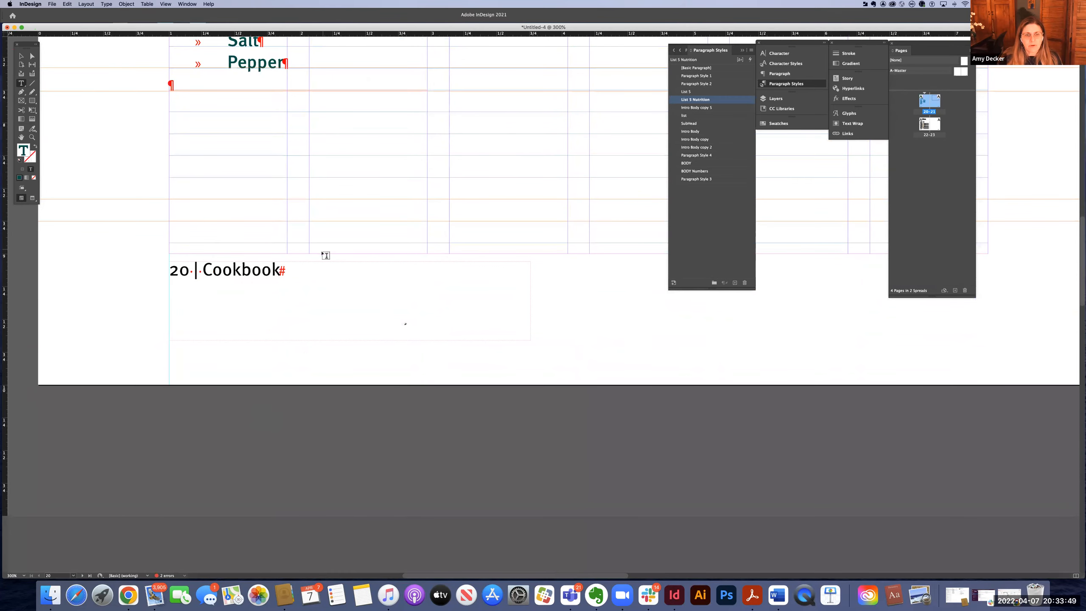
scroll(326, 255, "up", 20)
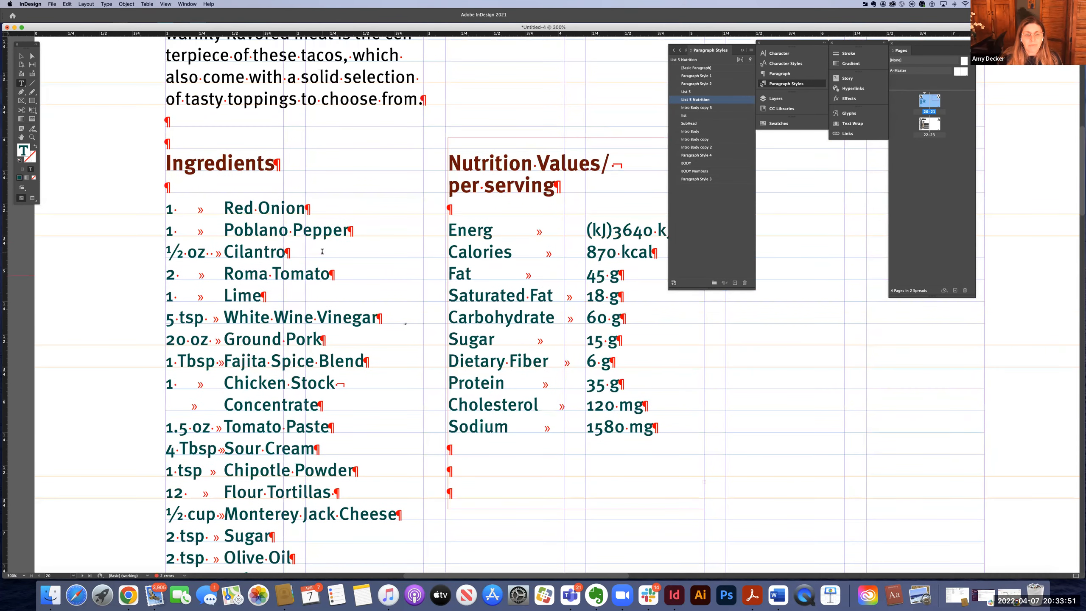
scroll(260, 211, "up", 4)
scroll(122, 169, "up", 4)
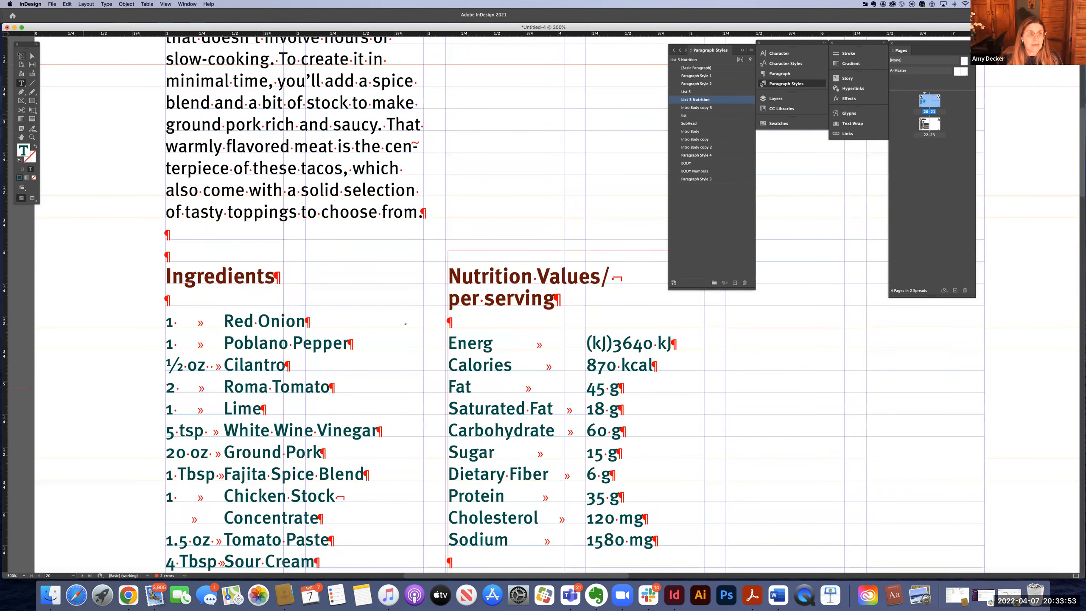
scroll(405, 324, "up", 2)
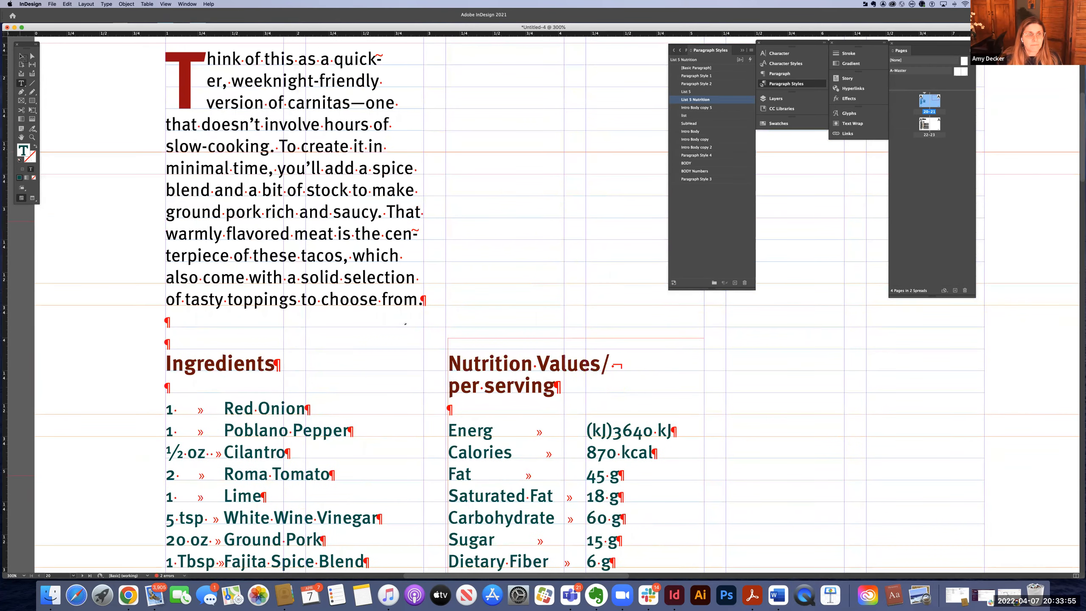
scroll(405, 324, "up", 11)
Switch to the Selection tool and examine the intro text, Ingredients list and Nutrition Values column
left_click(21, 56)
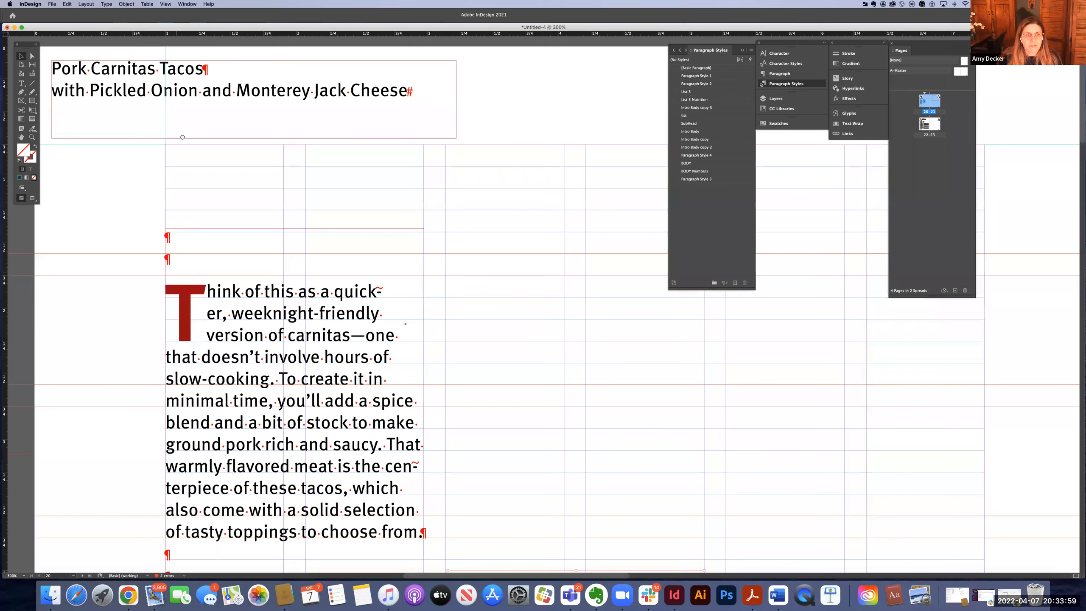
scroll(182, 133, "down", 2)
scroll(182, 131, "down", 5)
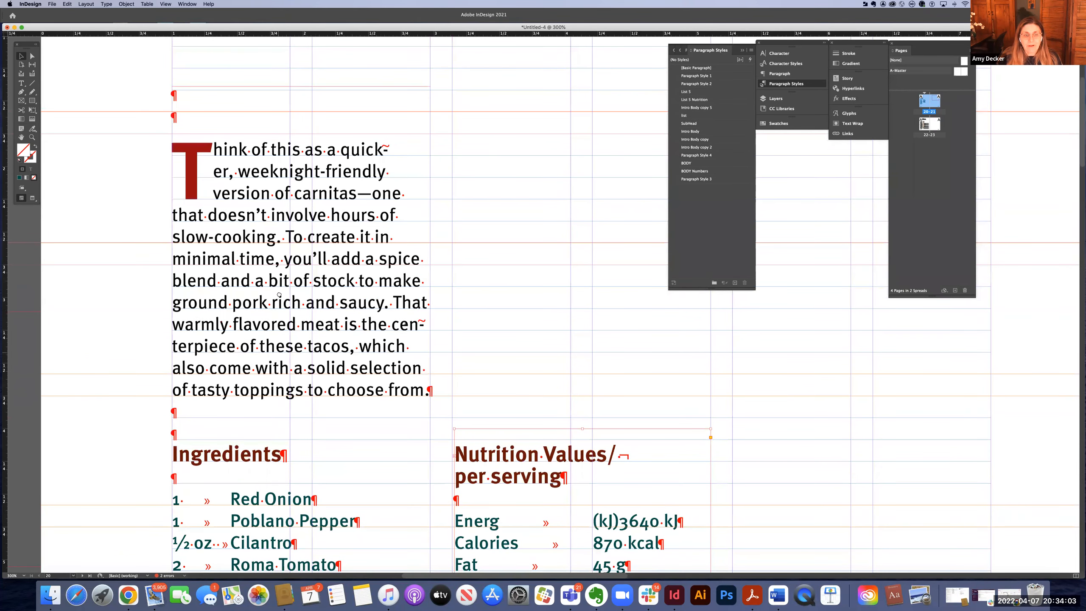
left_click_drag(279, 295, 280, 272)
scroll(279, 246, "down", 3)
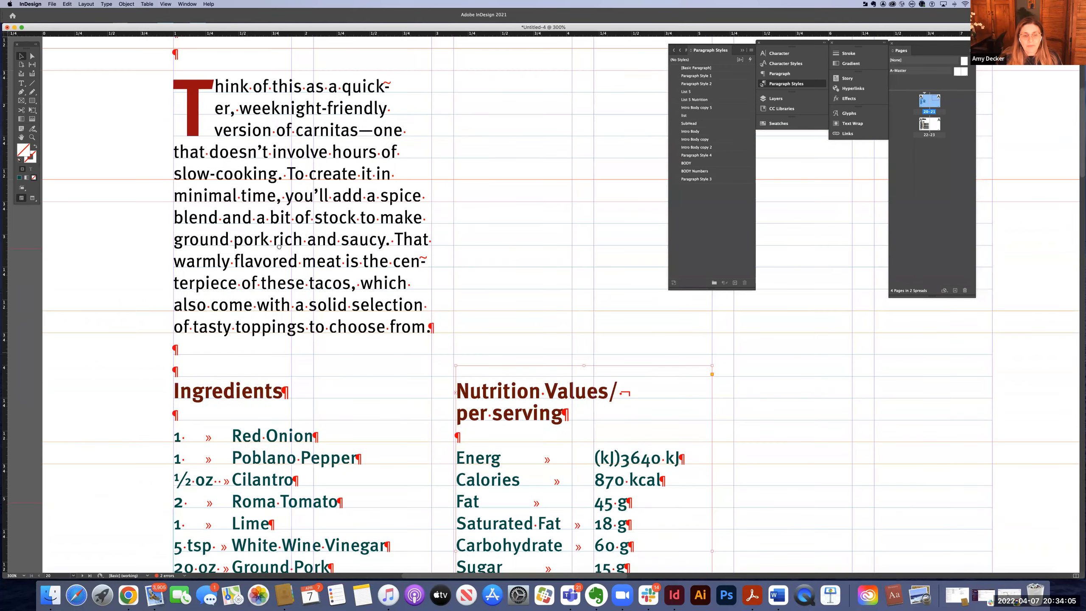
scroll(279, 245, "down", 2)
scroll(279, 245, "down", 1)
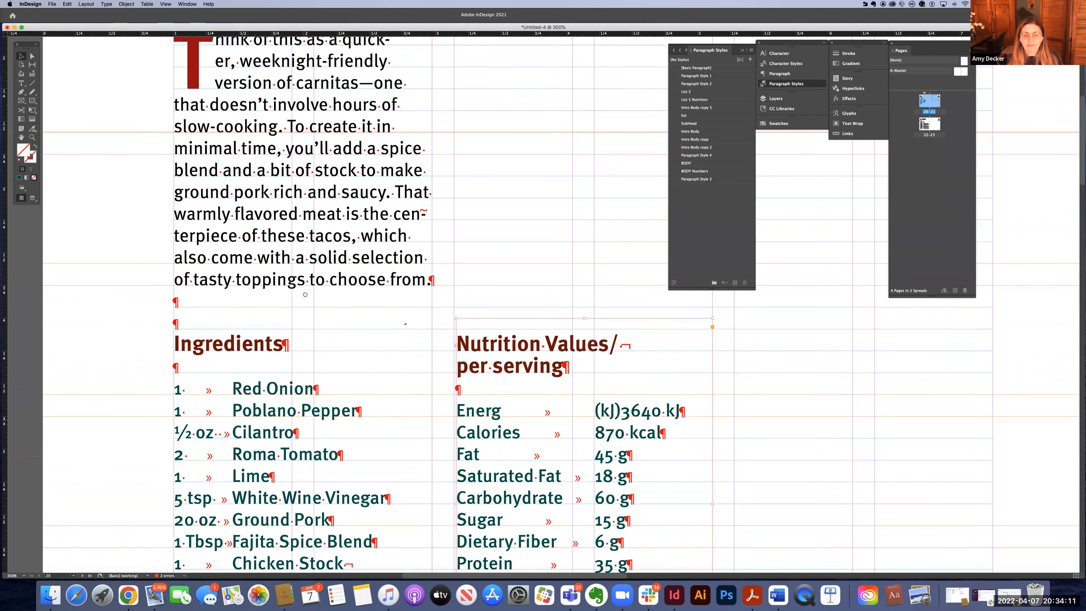
scroll(305, 295, "down", 6)
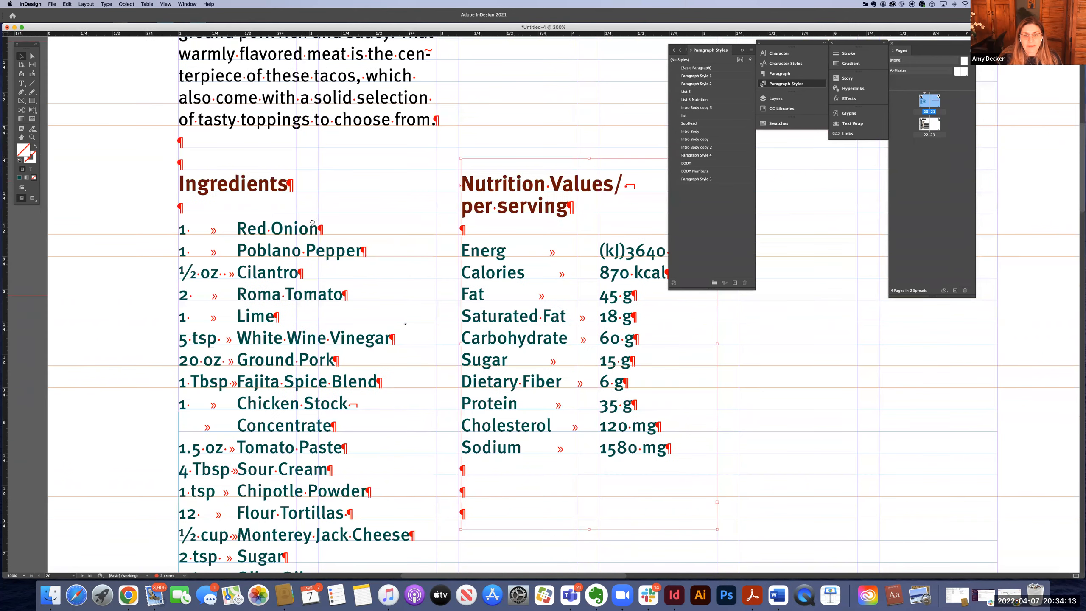
scroll(309, 230, "down", 2)
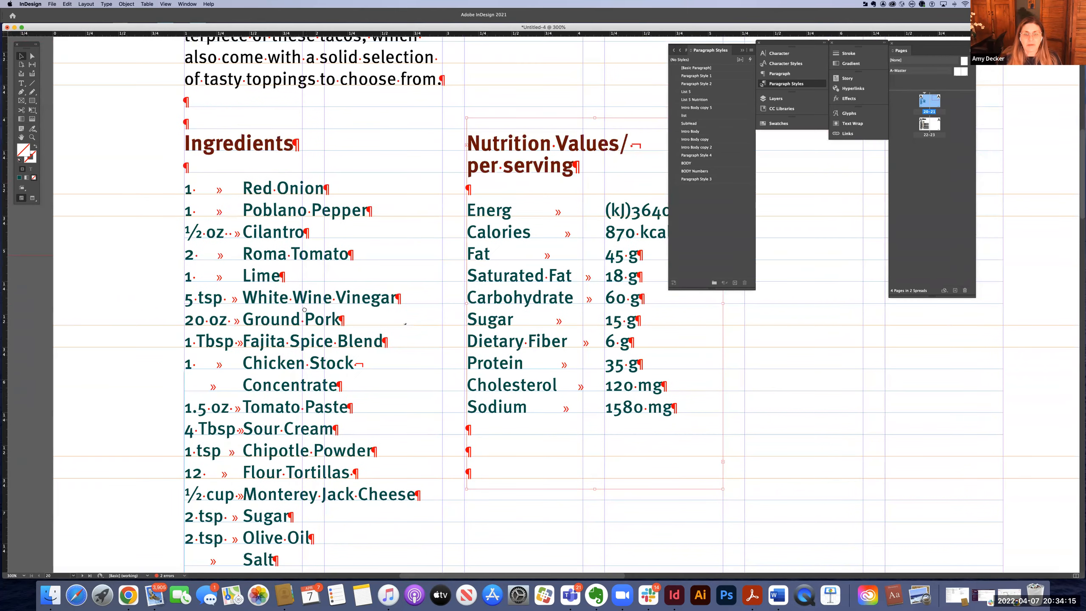
Nudge the Nutrition Values text frame slightly to the left to line it up with the column guide
scroll(456, 329, "up", 1)
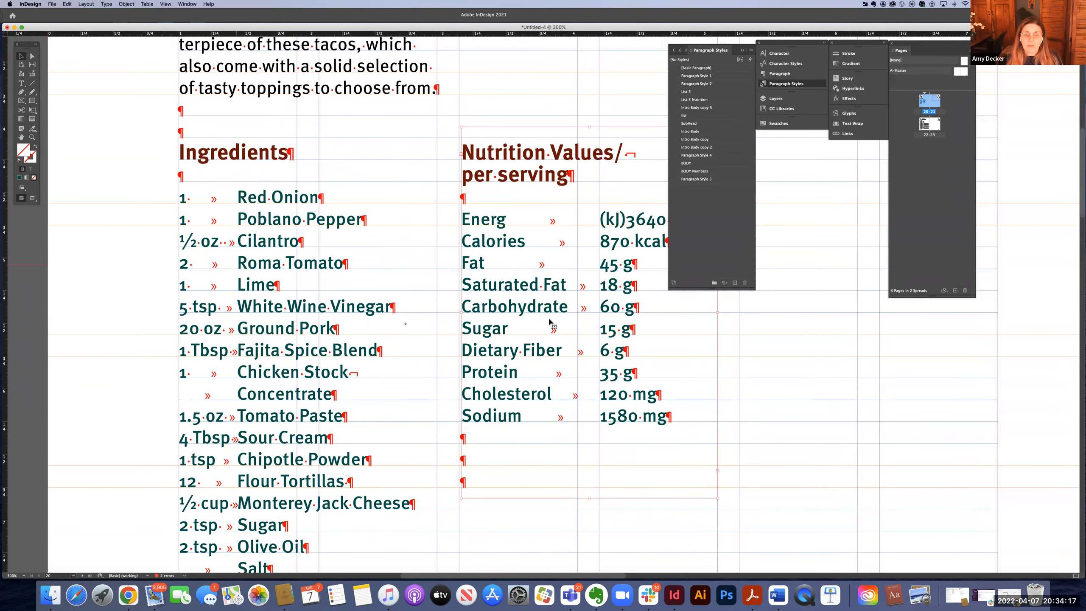
left_click_drag(540, 322, 540, 322)
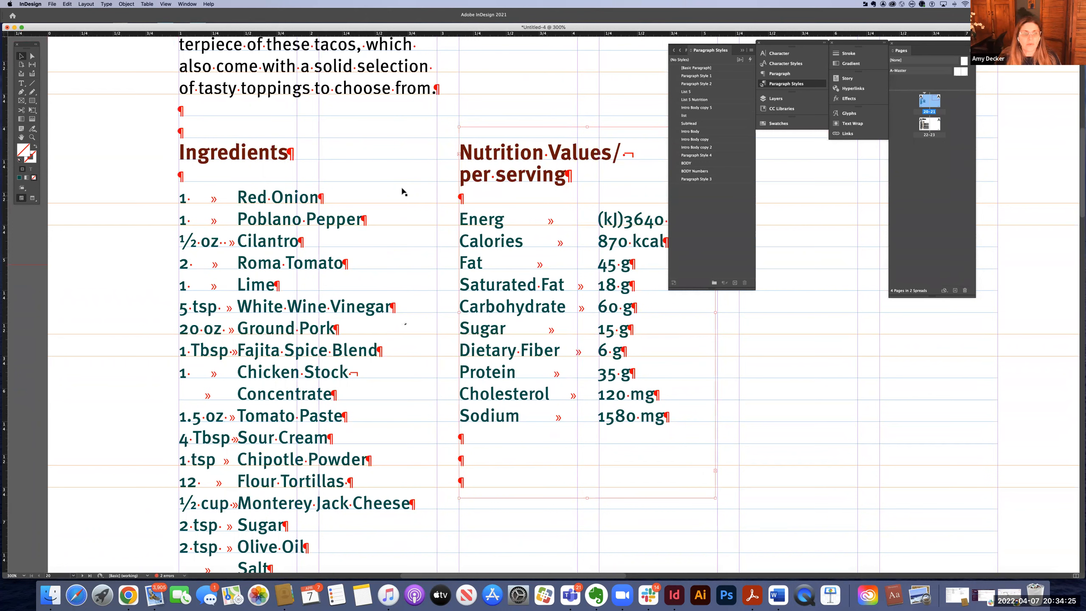
Move the first tab stop of the ingredients' List 5 paragraph style to 0.5139 in
left_click(301, 199)
double_click(298, 200)
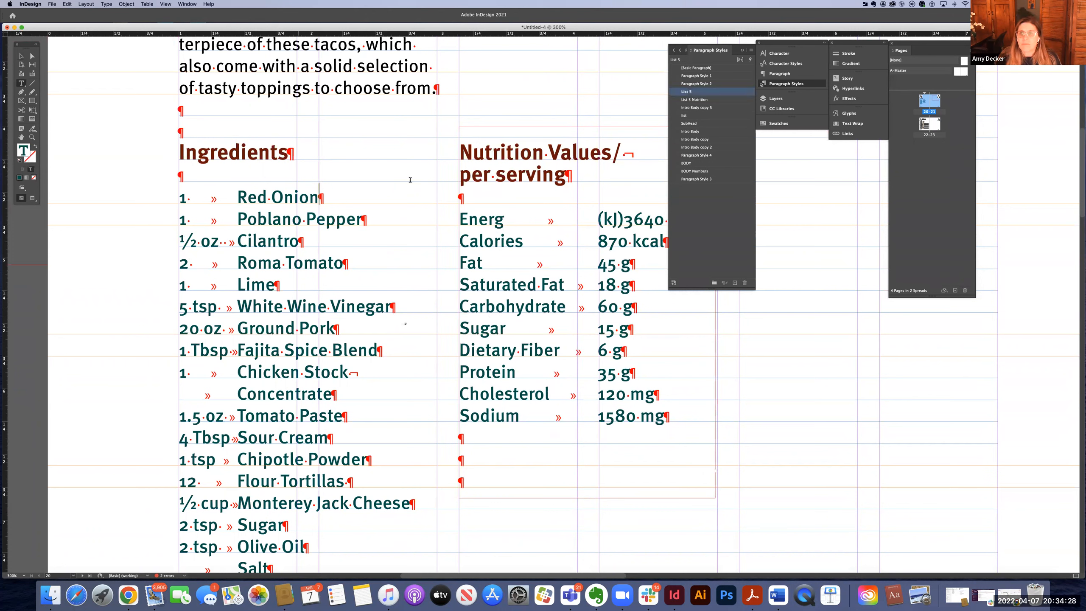
double_click(723, 92)
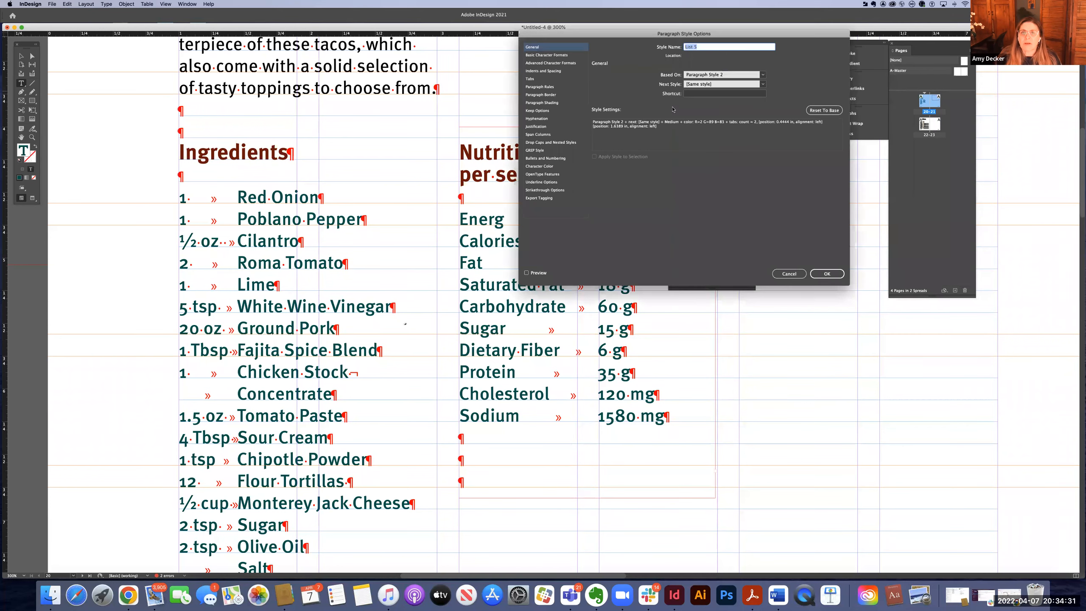
left_click(533, 80)
left_click(653, 93)
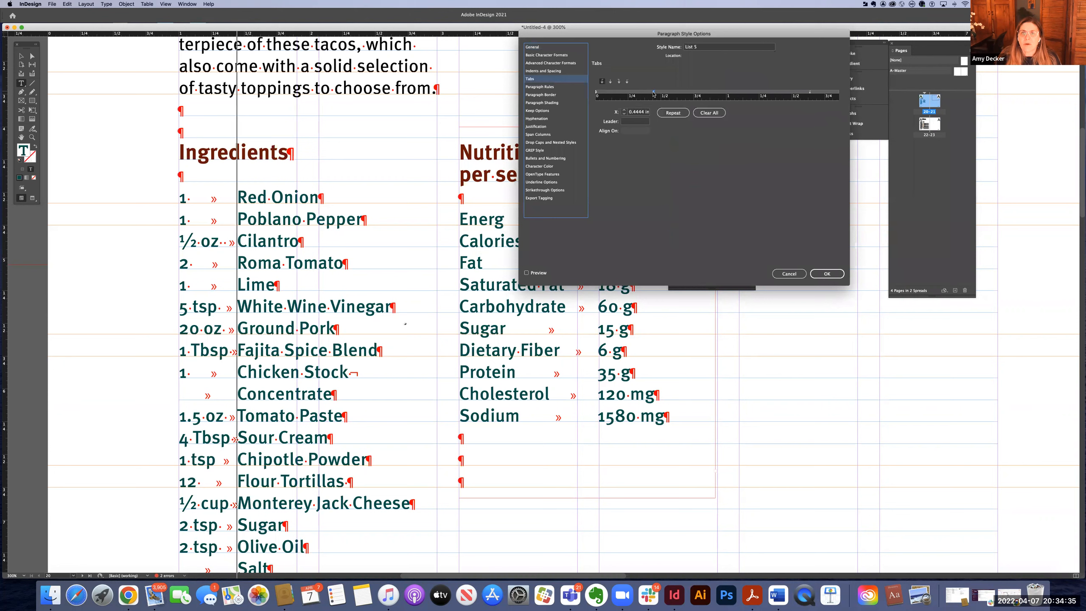
left_click_drag(657, 95, 664, 94)
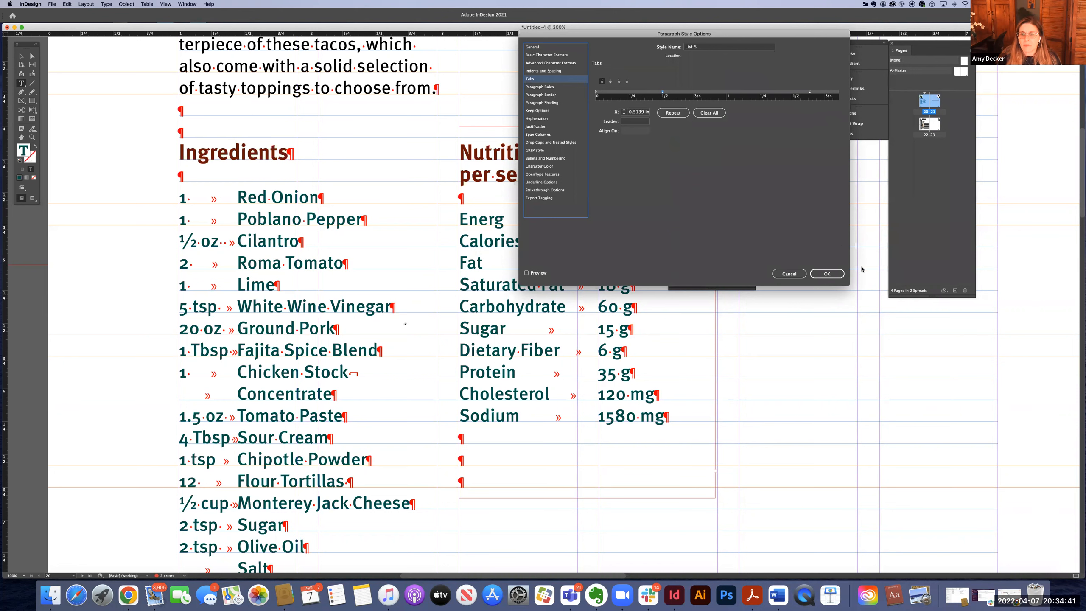
left_click(836, 275)
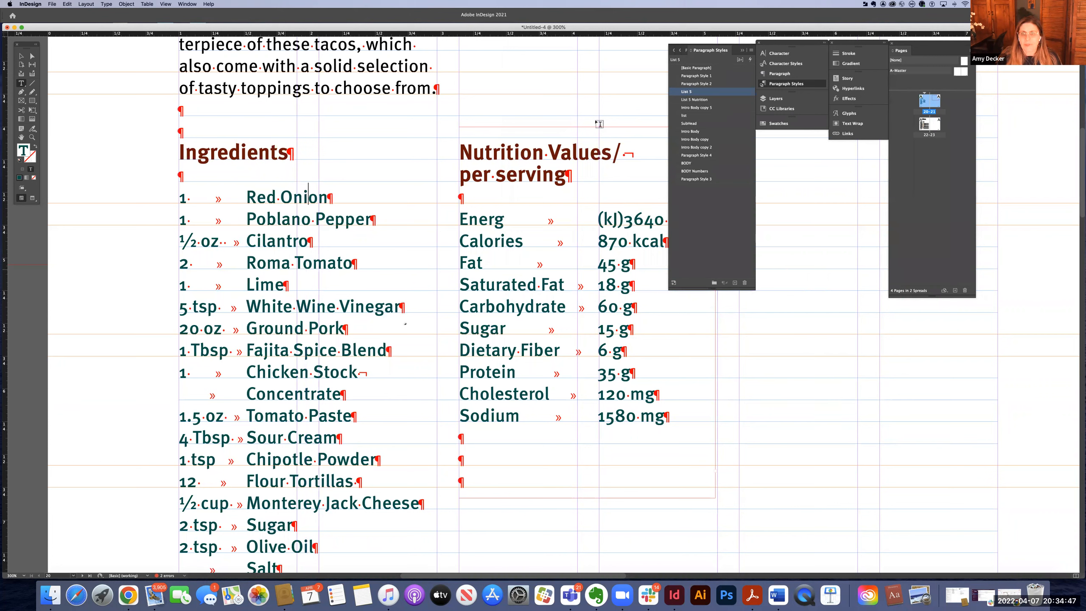
Set the first tab stop of the ingredients' List 5 paragraph style to 0.5694 in
left_click(705, 92)
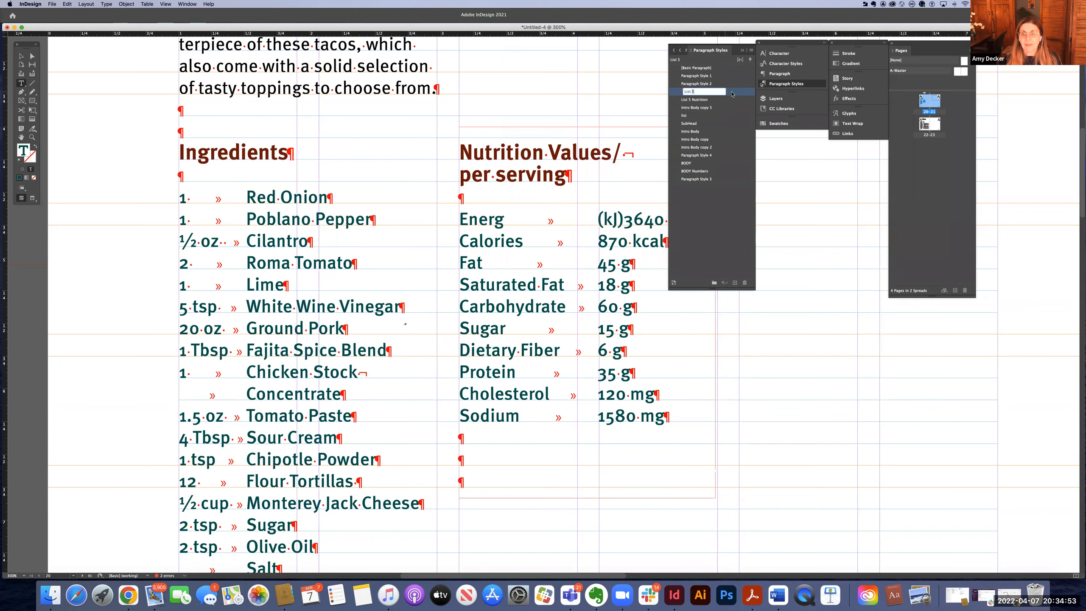
left_click(733, 94)
double_click(745, 93)
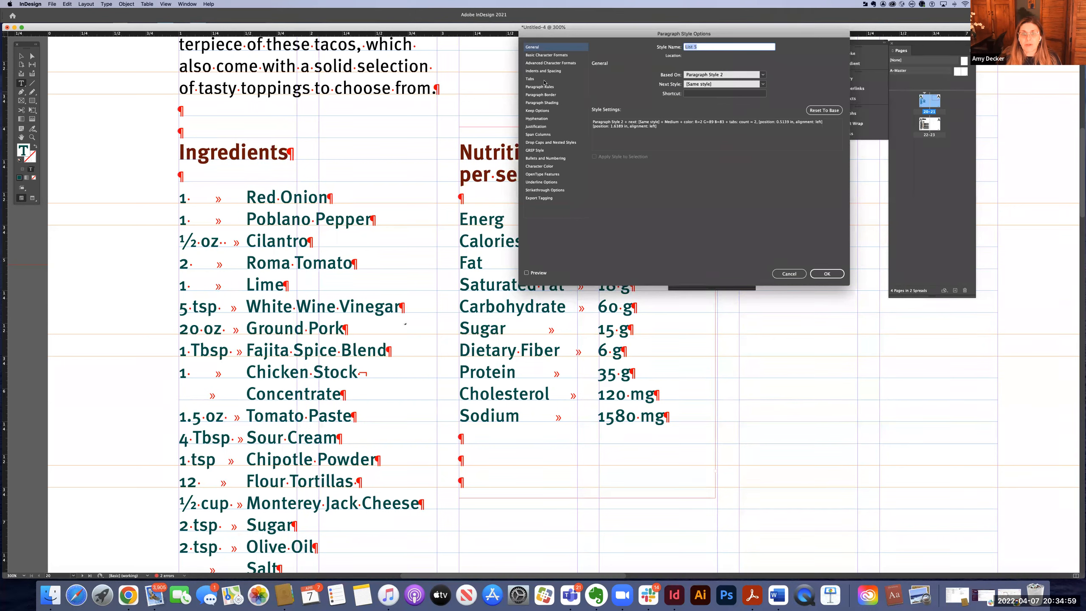
left_click(530, 79)
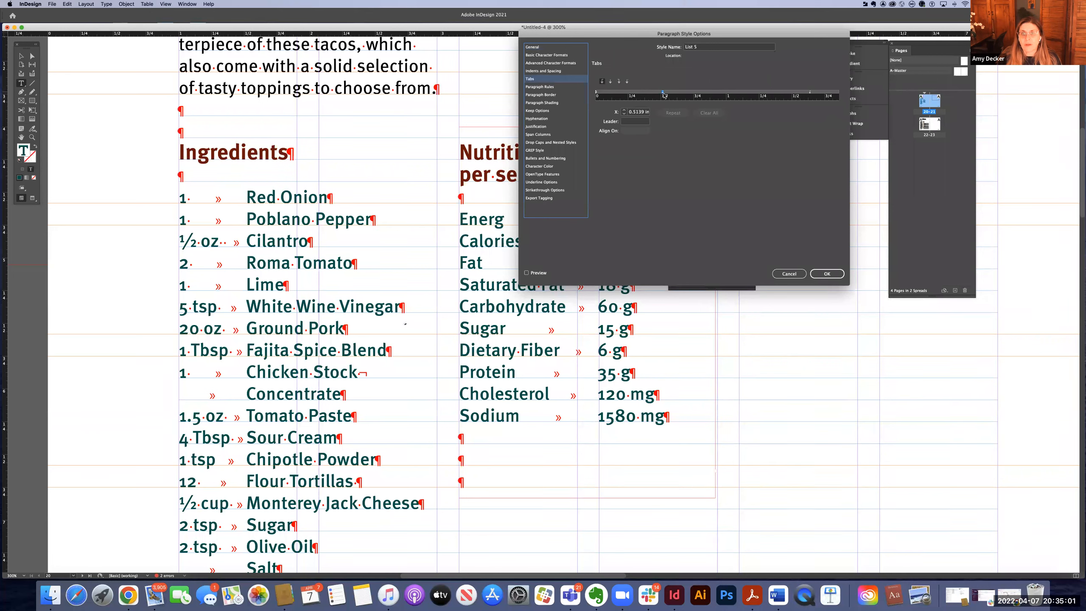
left_click_drag(664, 95, 666, 95)
left_click_drag(669, 95, 673, 95)
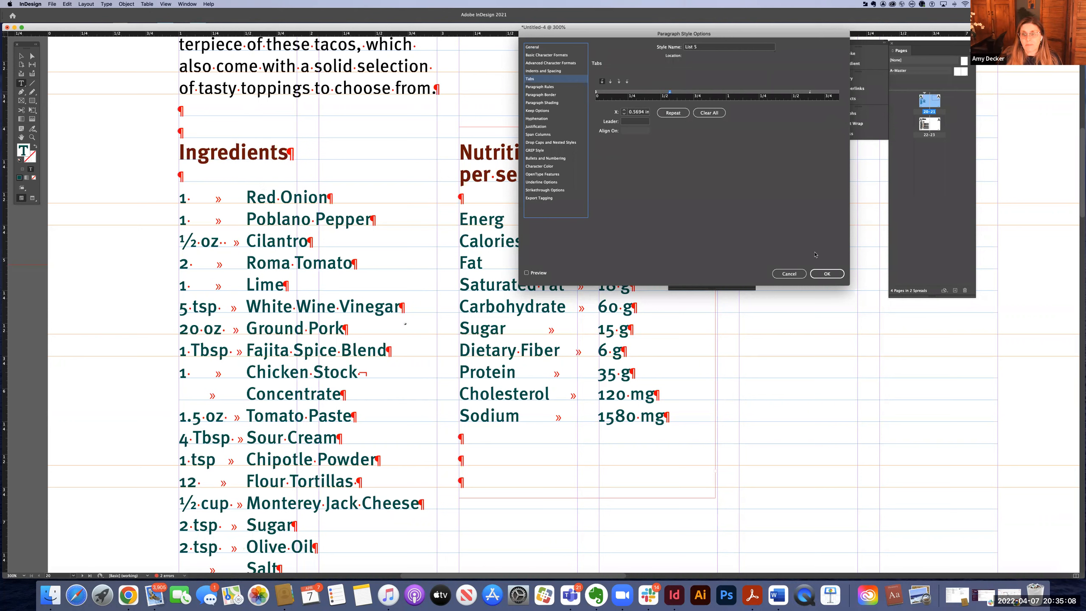
left_click(827, 273)
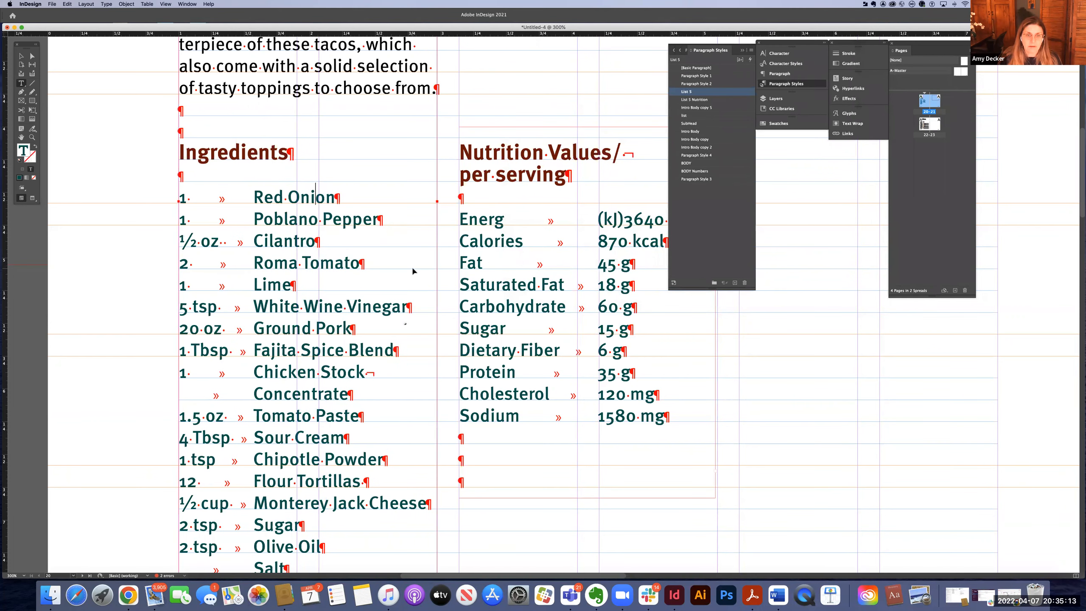
Save the document to the Desktop as "Cookbook Spreads COD" in InDesign 2021 document format
key("super+minus")
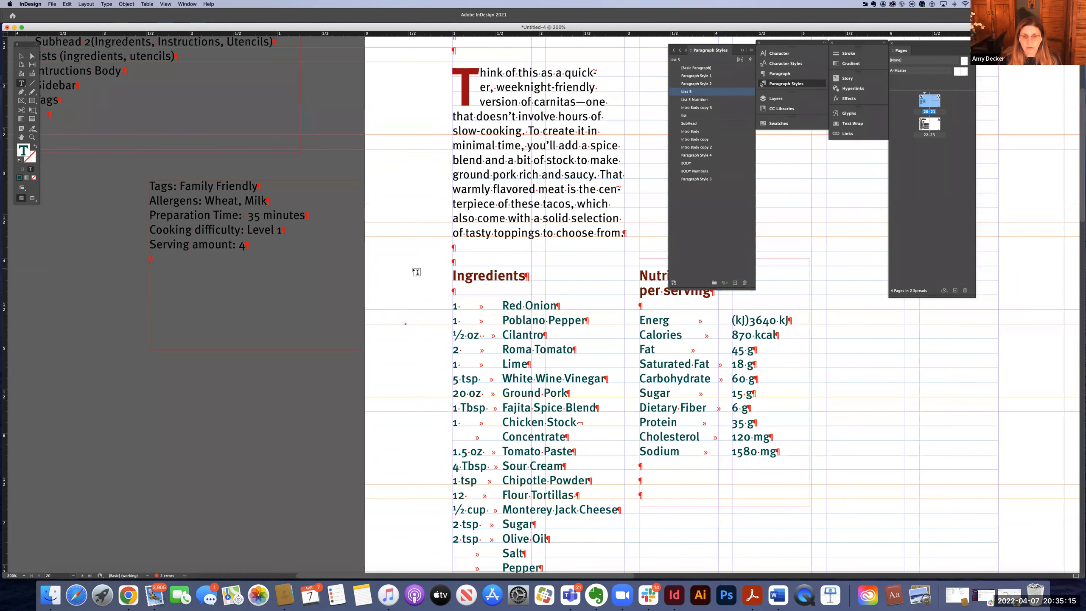
key("super+minus")
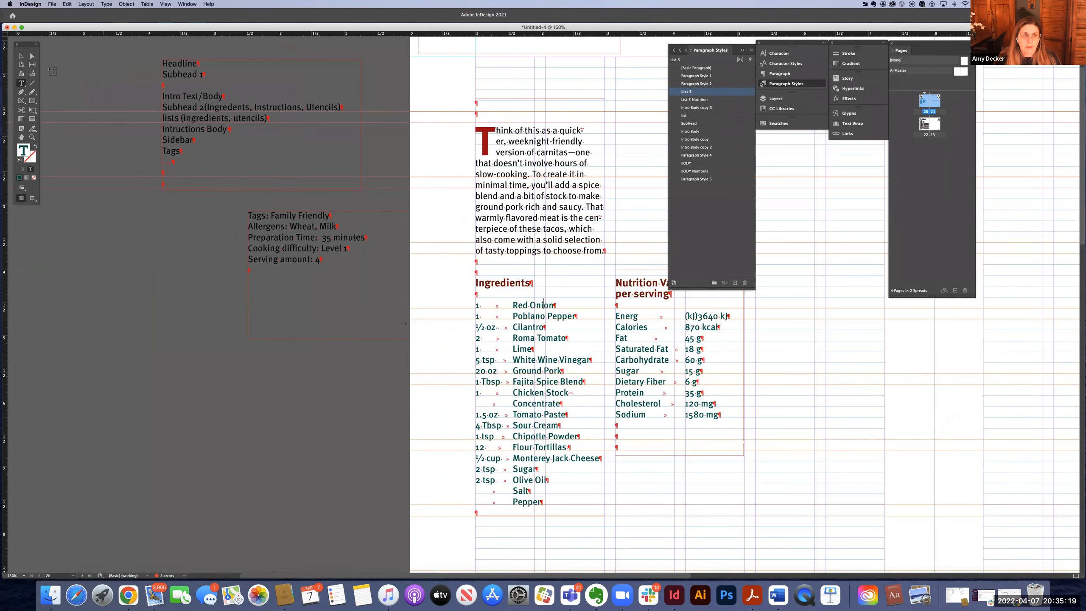
left_click(21, 55)
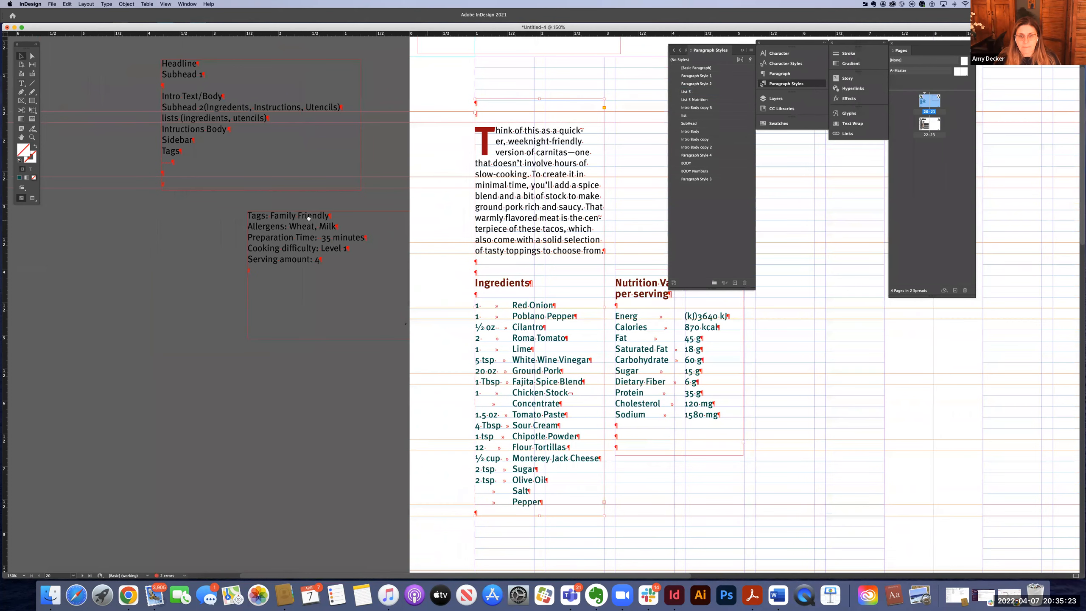
scroll(283, 217, "right", 3)
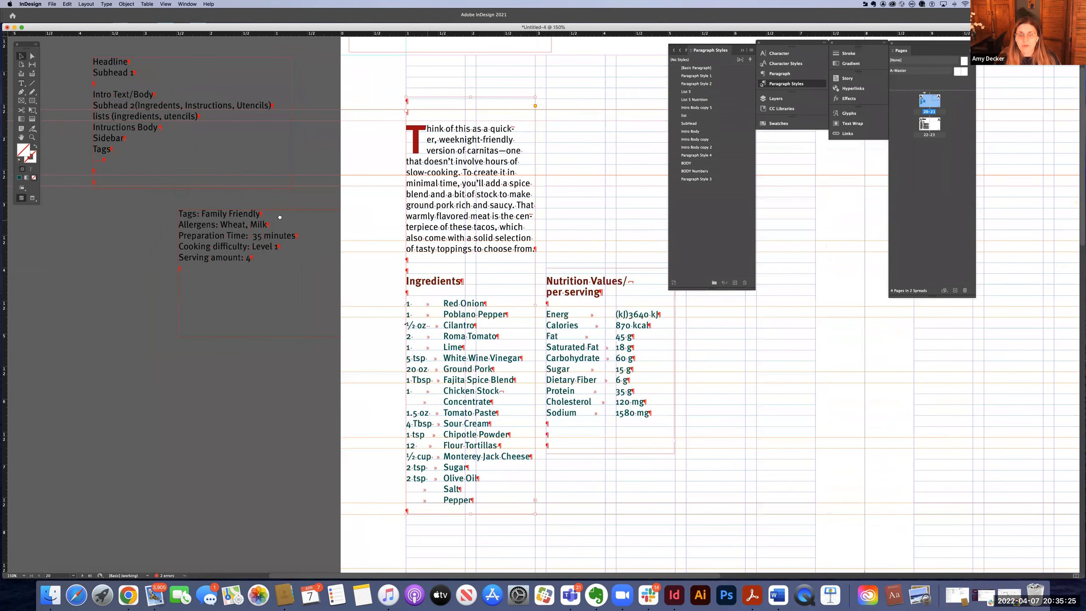
scroll(279, 216, "right", 4)
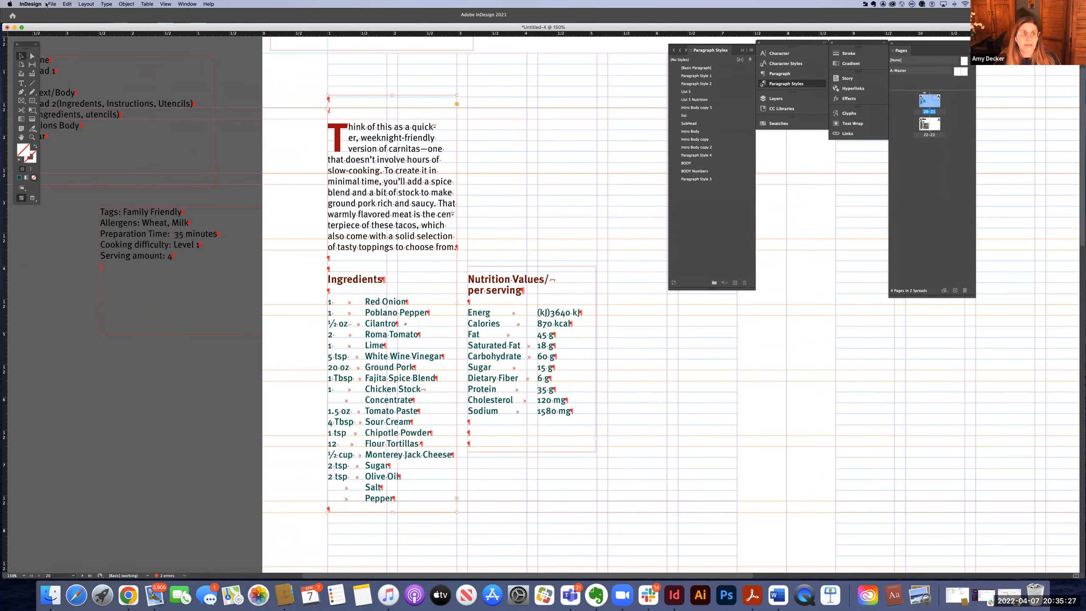
left_click(52, 3)
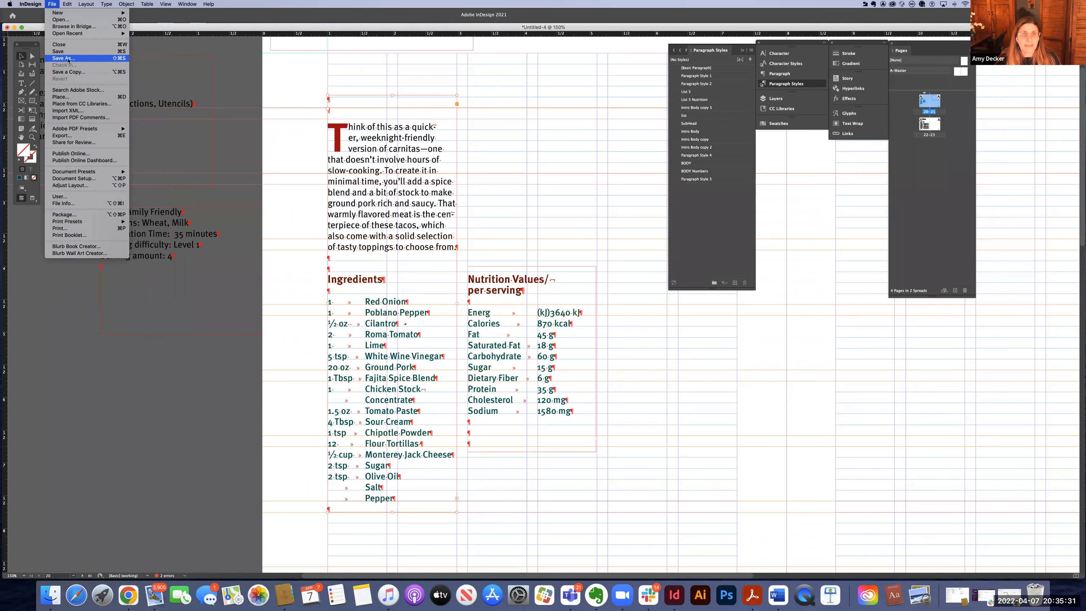
left_click(69, 58)
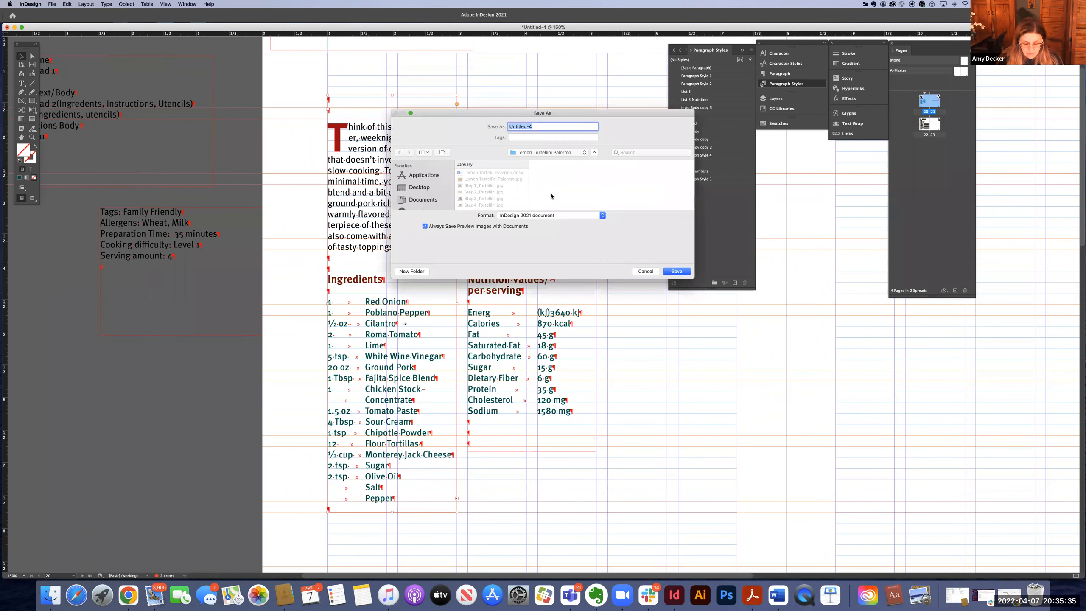
type("Cookbook Spre")
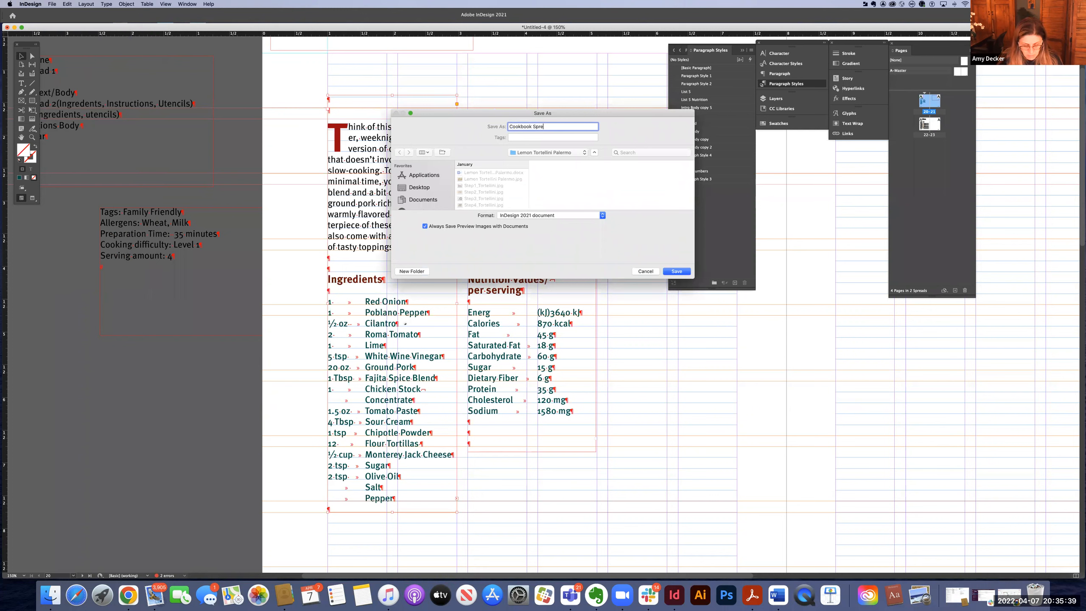
type("ads COD")
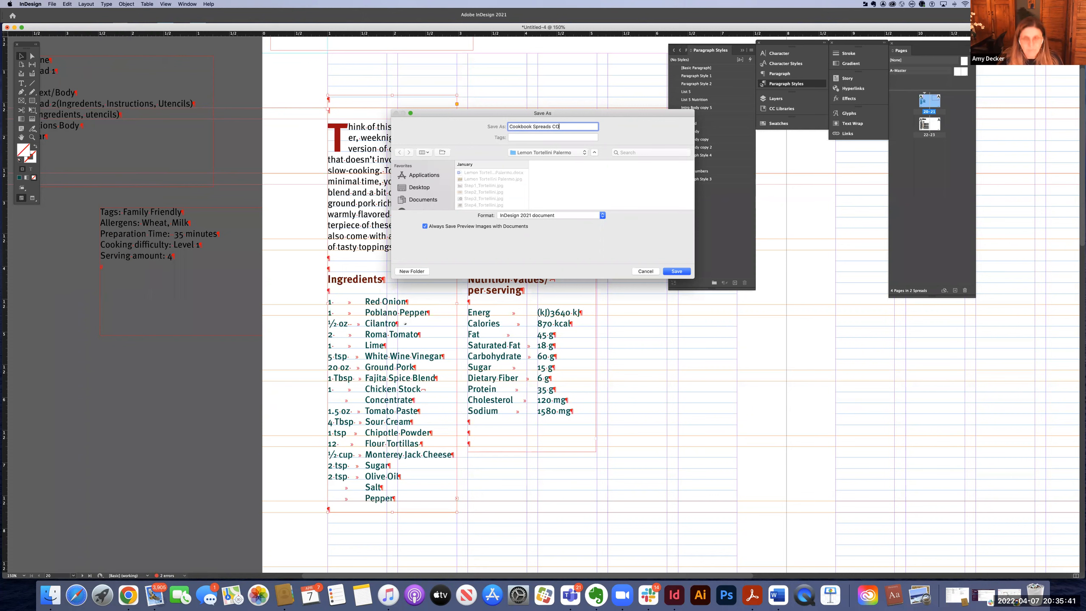
left_click(426, 191)
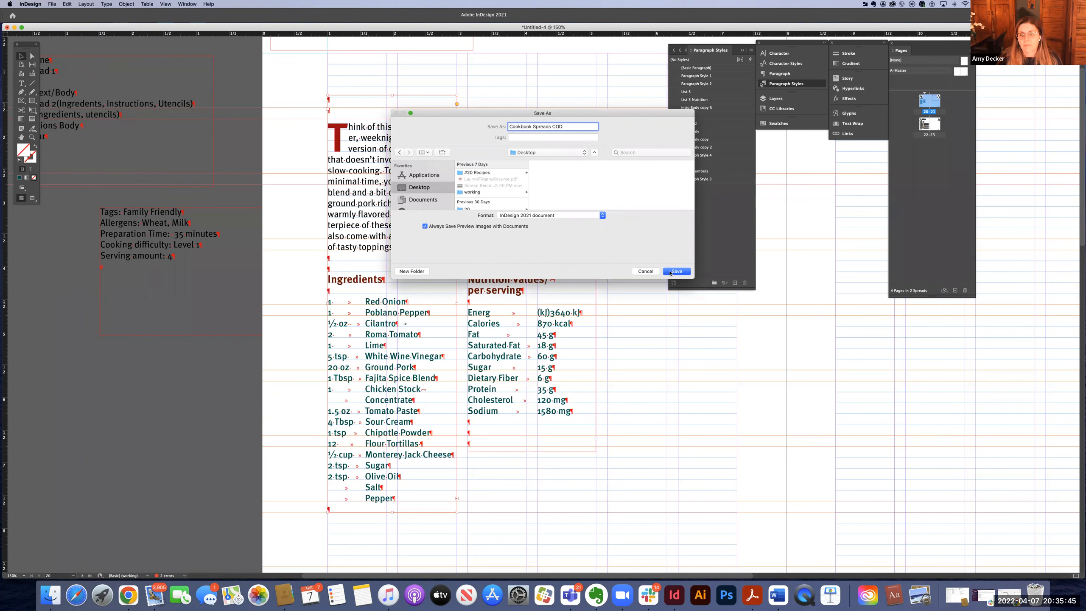
left_click(676, 271)
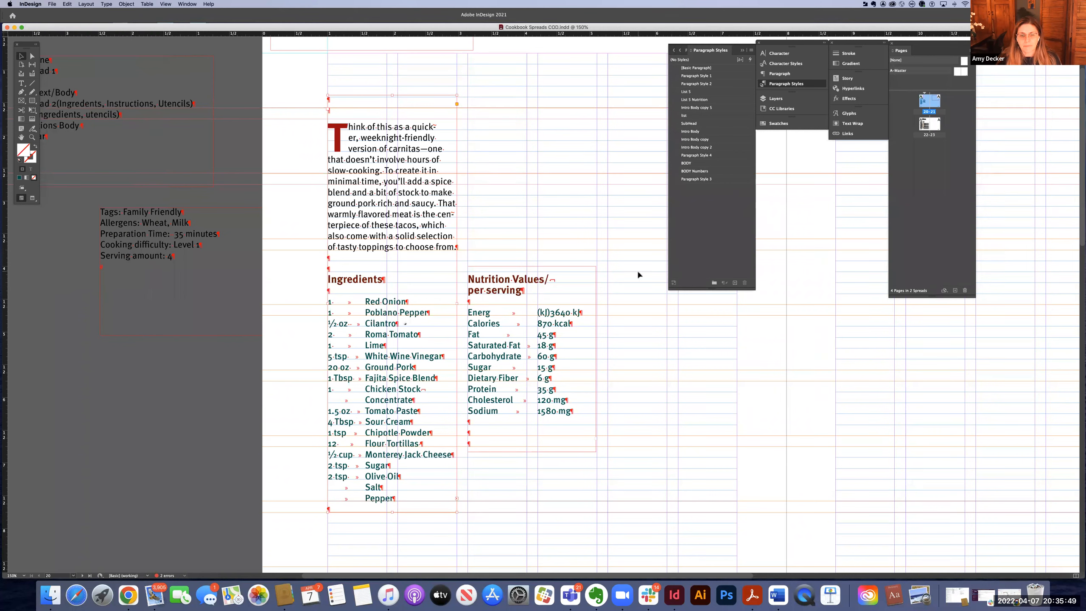
Thread the overset text of the Nutrition Values frame into a new text frame drawn in the third column beside it
left_click(561, 339)
left_click(596, 439)
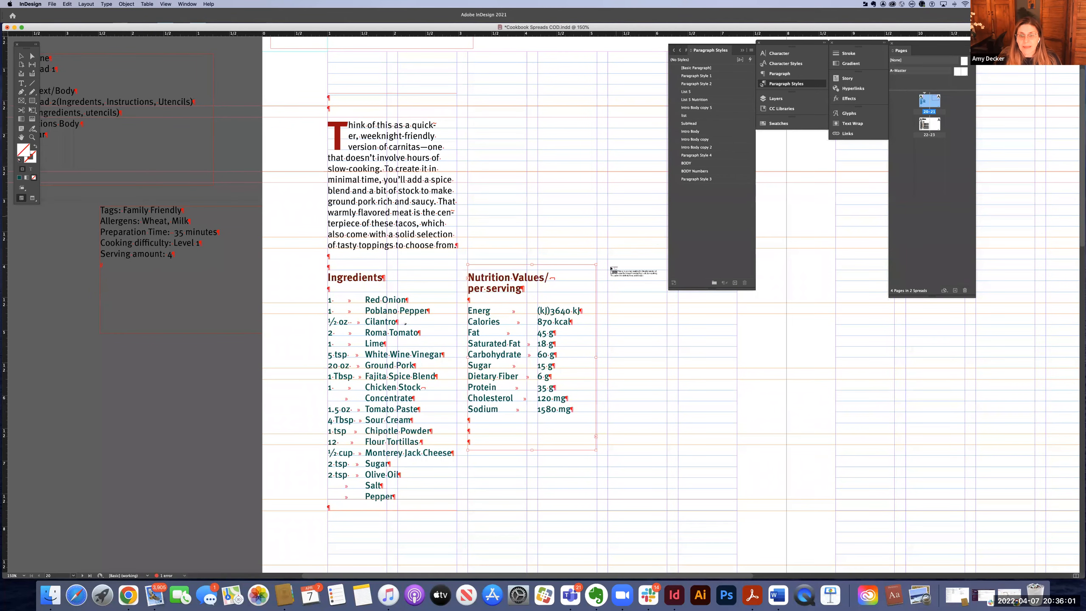
left_click_drag(609, 271, 737, 499)
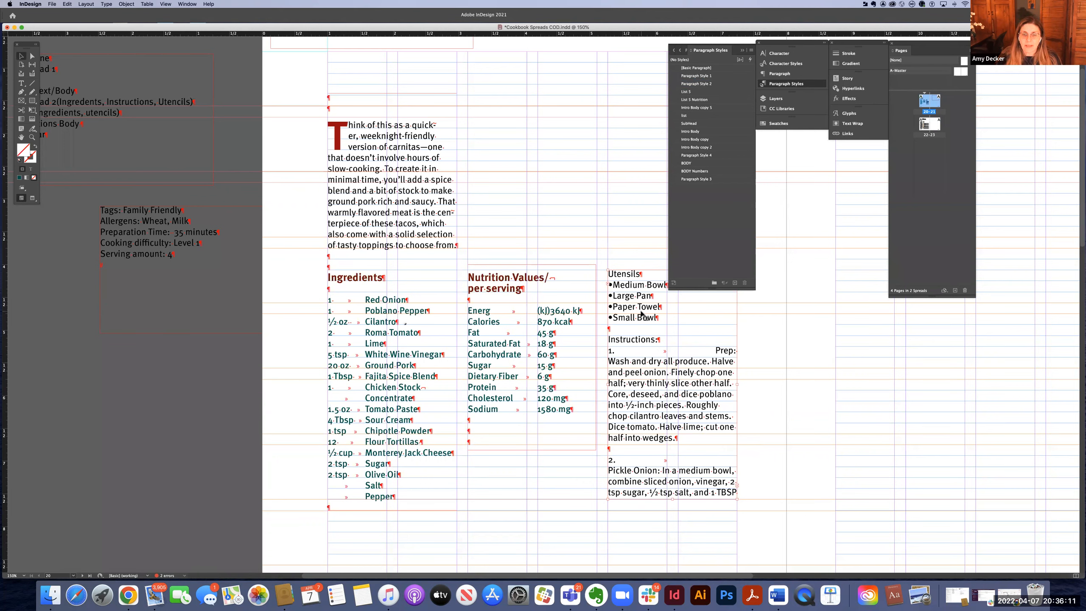
Examine the new Utensils and Instructions column alongside the facing page and the neighbouring ingredient and nutrition columns
scroll(641, 315, "right", 1)
scroll(642, 315, "right", 3)
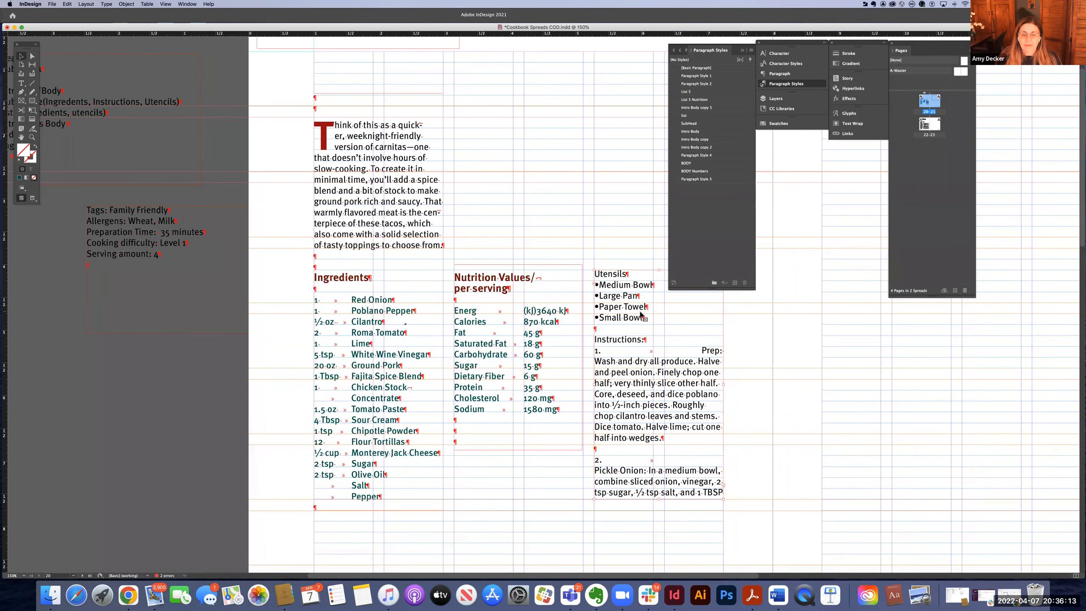
scroll(641, 317, "right", 2)
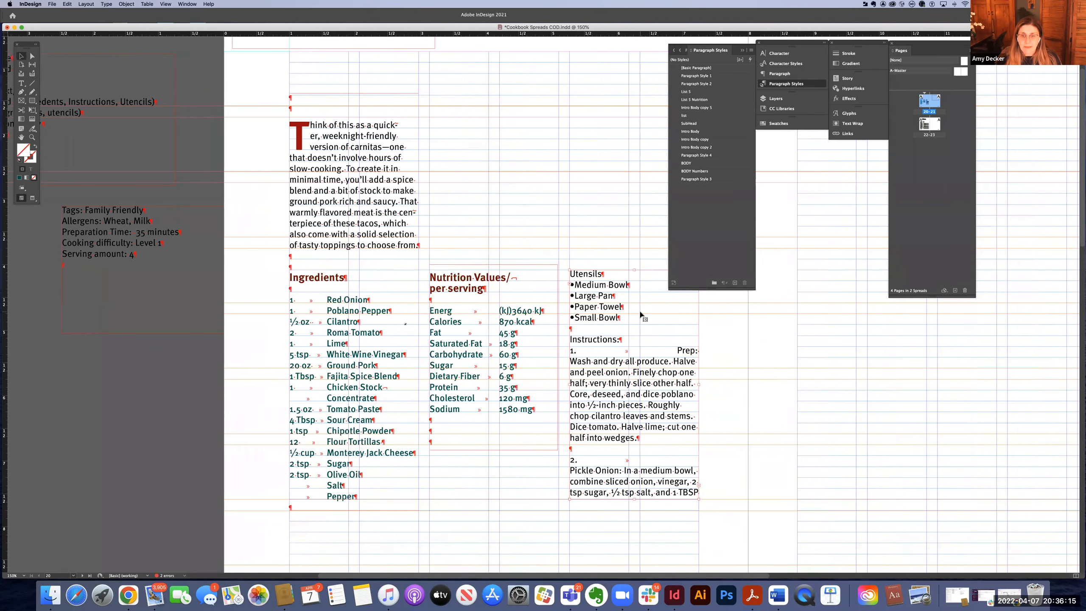
scroll(641, 317, "right", 4)
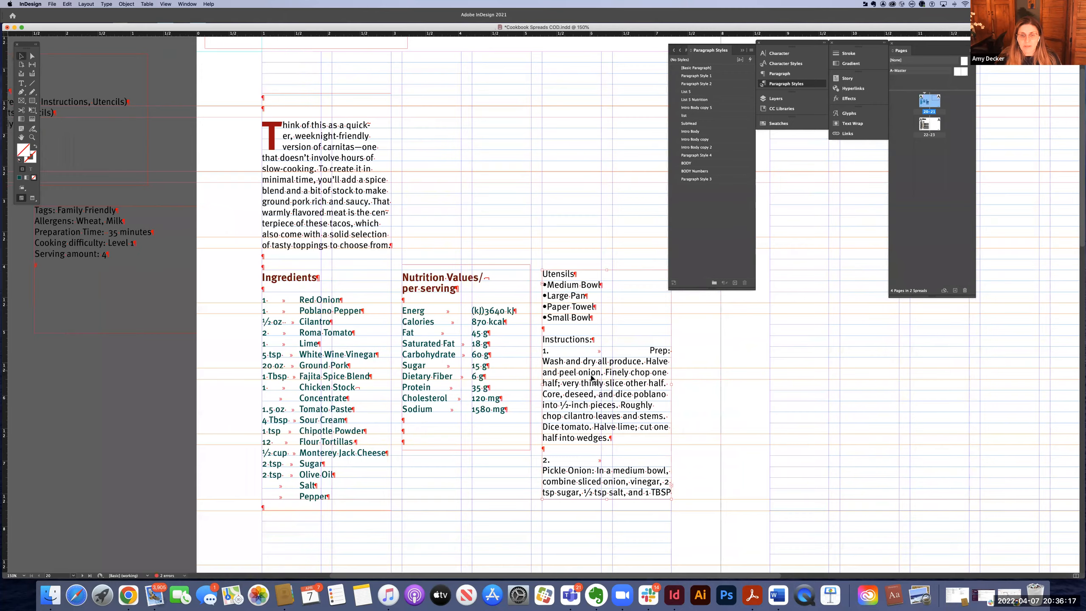
scroll(593, 371, "right", 15)
scroll(477, 413, "right", 20)
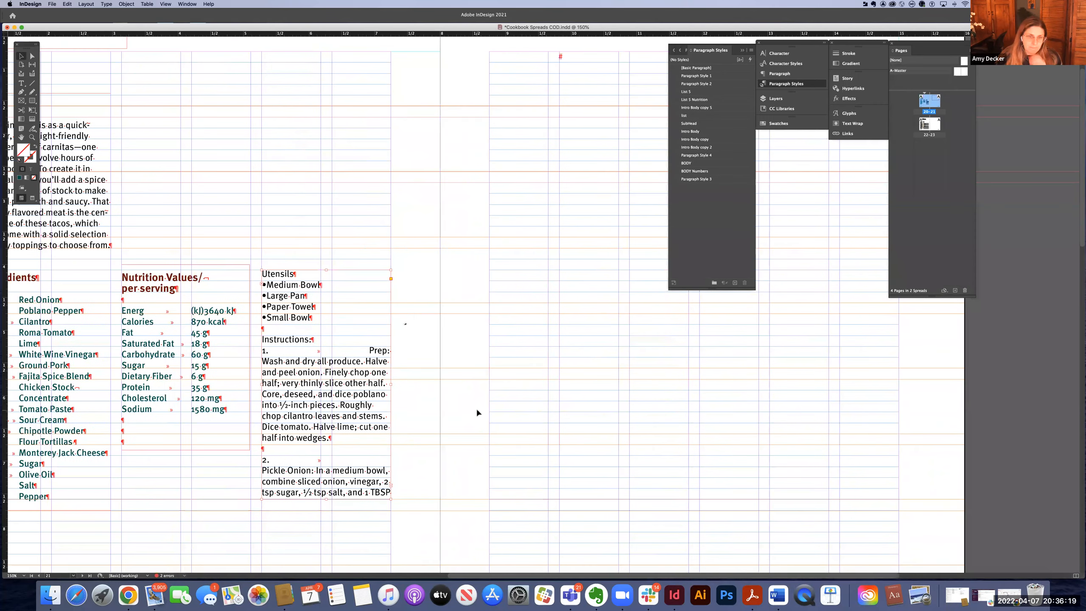
scroll(477, 413, "right", 20)
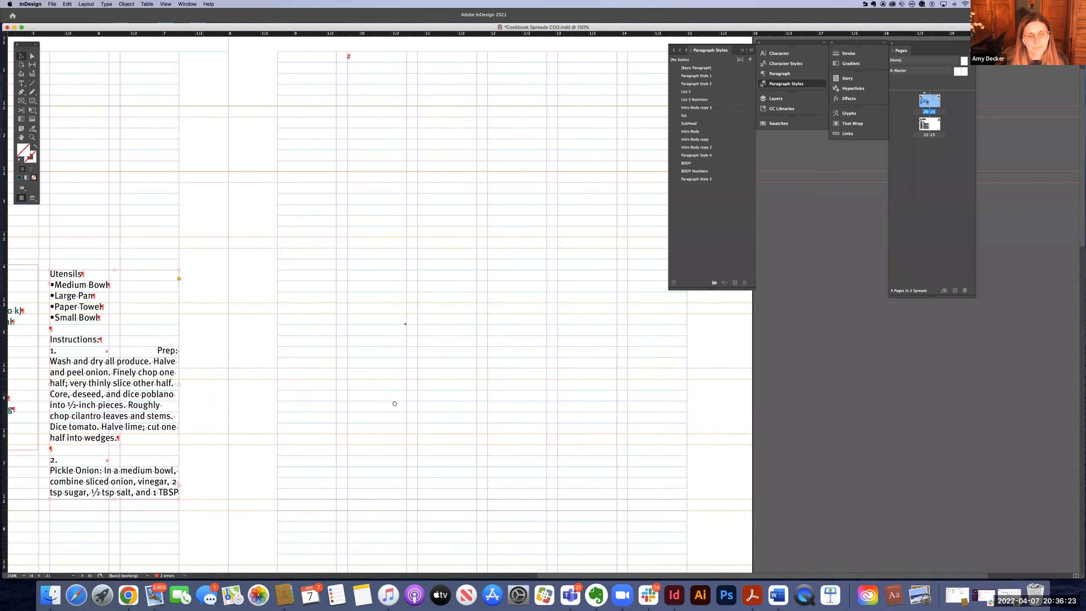
scroll(431, 405, "left", 20)
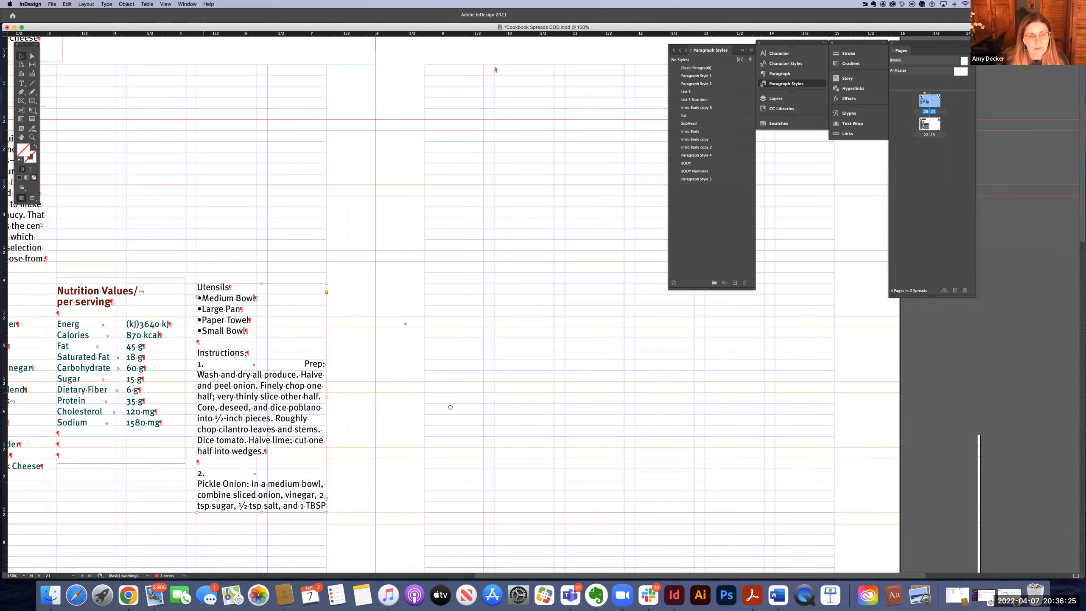
scroll(445, 407, "left", 12)
scroll(456, 408, "left", 4)
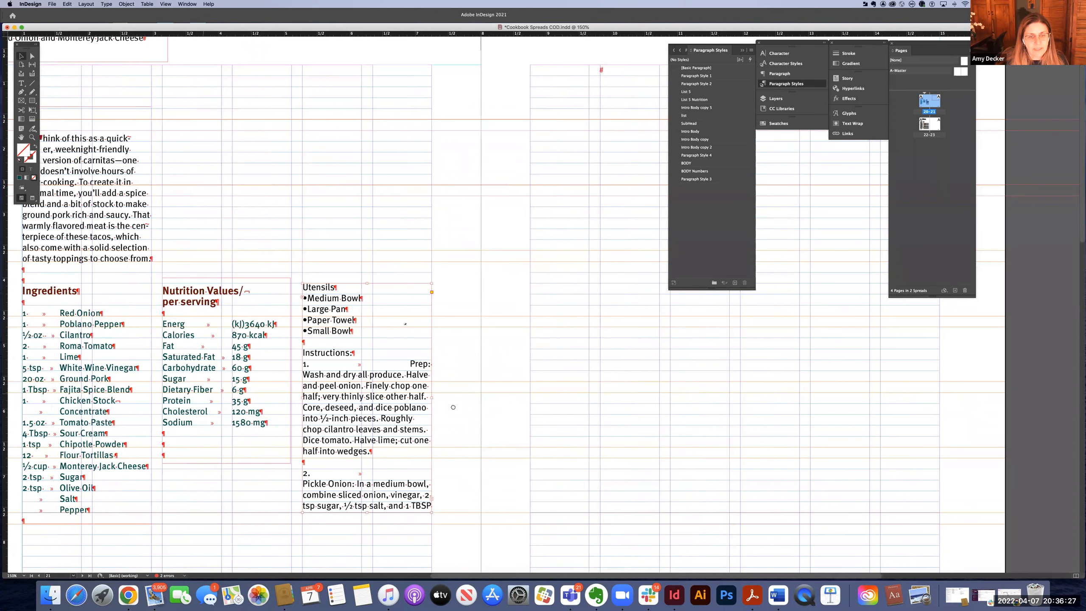
Apply the SubHead paragraph style to the Utensils heading and insert an empty paragraph below it
scroll(453, 407, "right", 1)
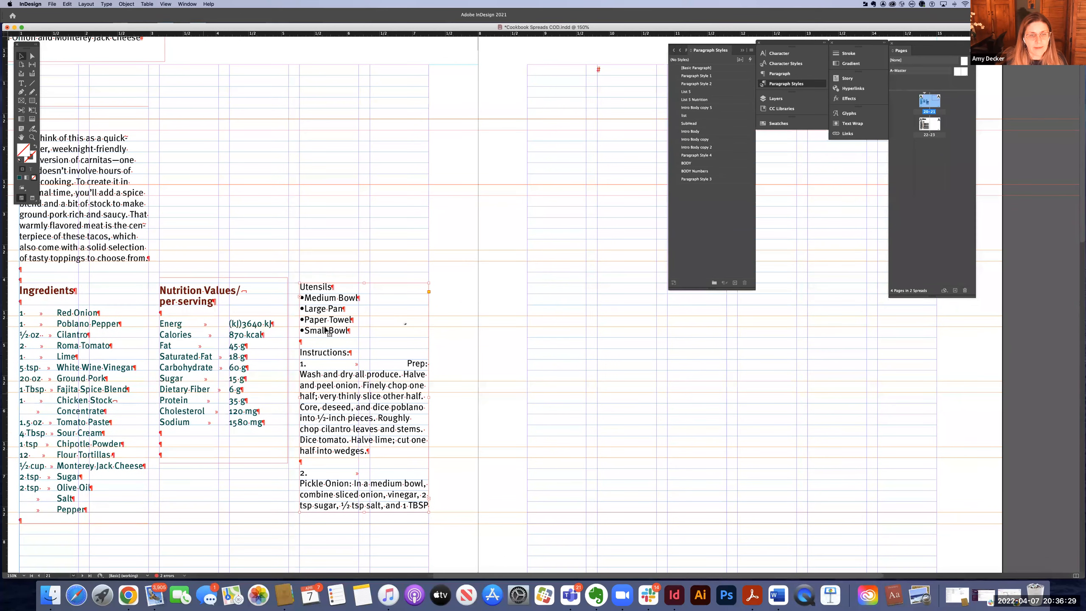
double_click(302, 350)
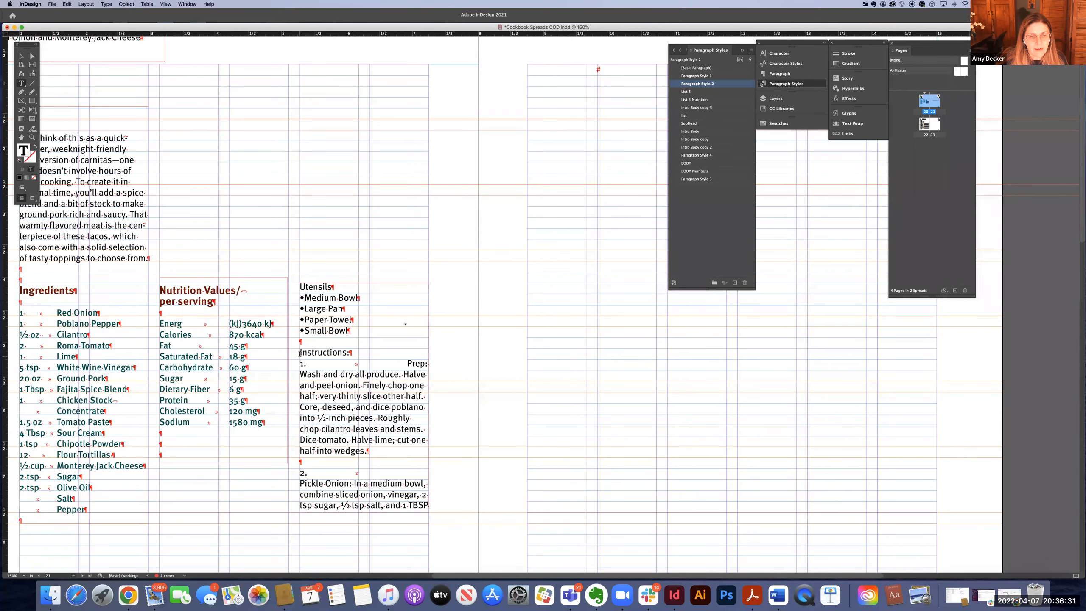
double_click(316, 287)
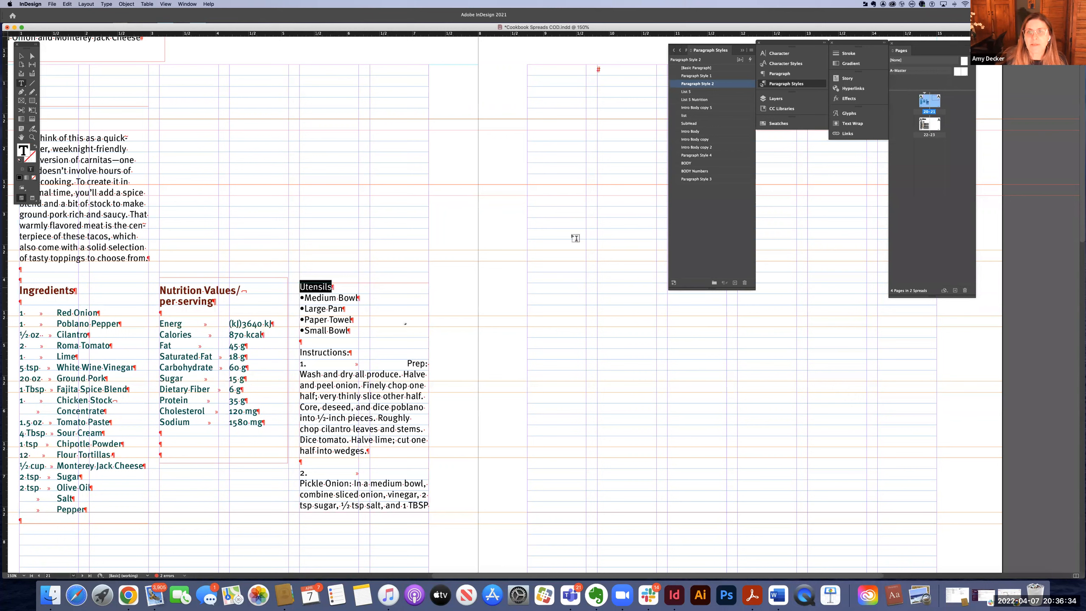
left_click(690, 123)
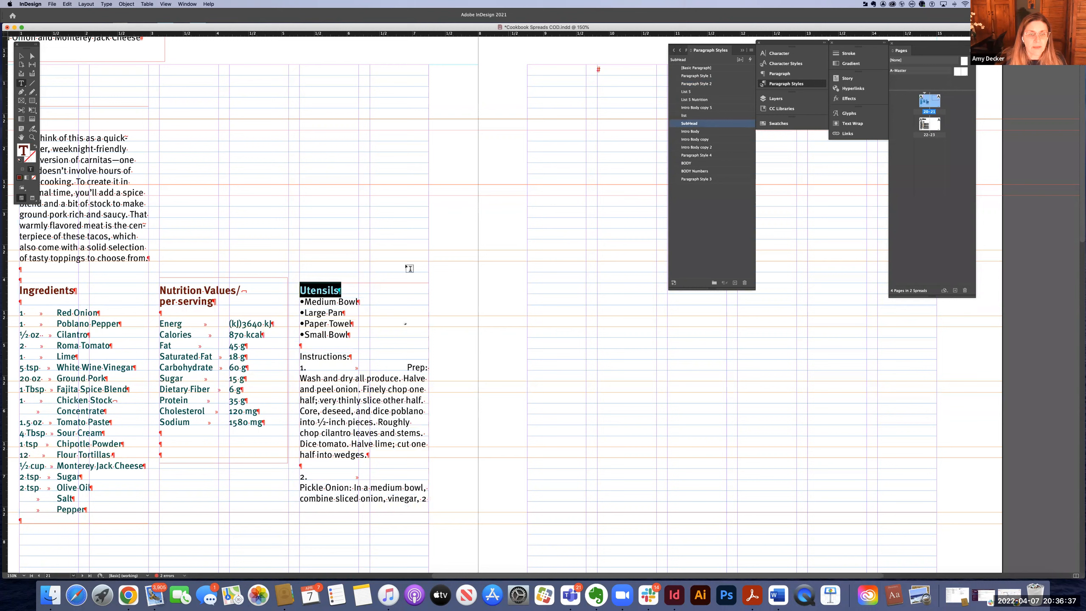
left_click(344, 286)
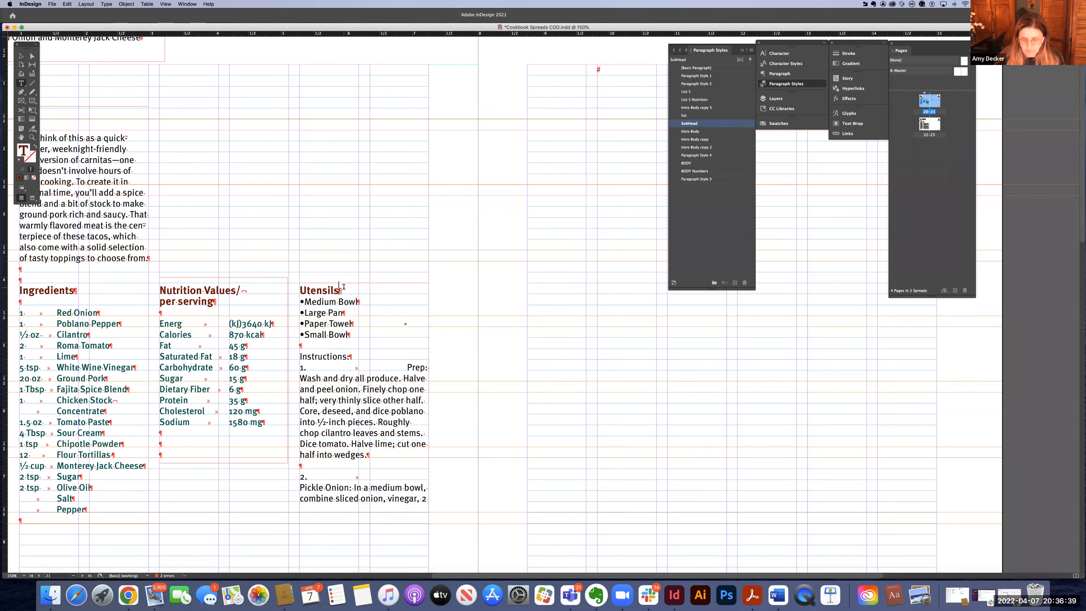
key("Return")
Remove the bullet characters before Medium Bowl, Large Pan, Paper Towel and Small Bowl, keeping each utensil on its own line
left_click_drag(304, 313, 300, 313)
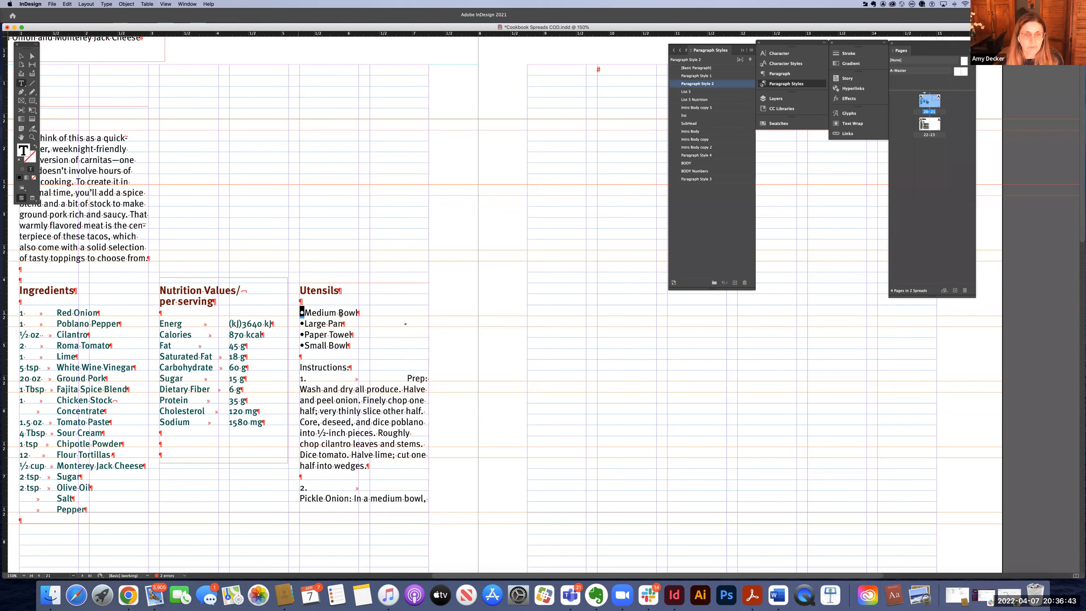
key("BackSpace")
left_click_drag(295, 323, 305, 335)
key("BackSpace")
key("BackSpace")
key("BackSpace")
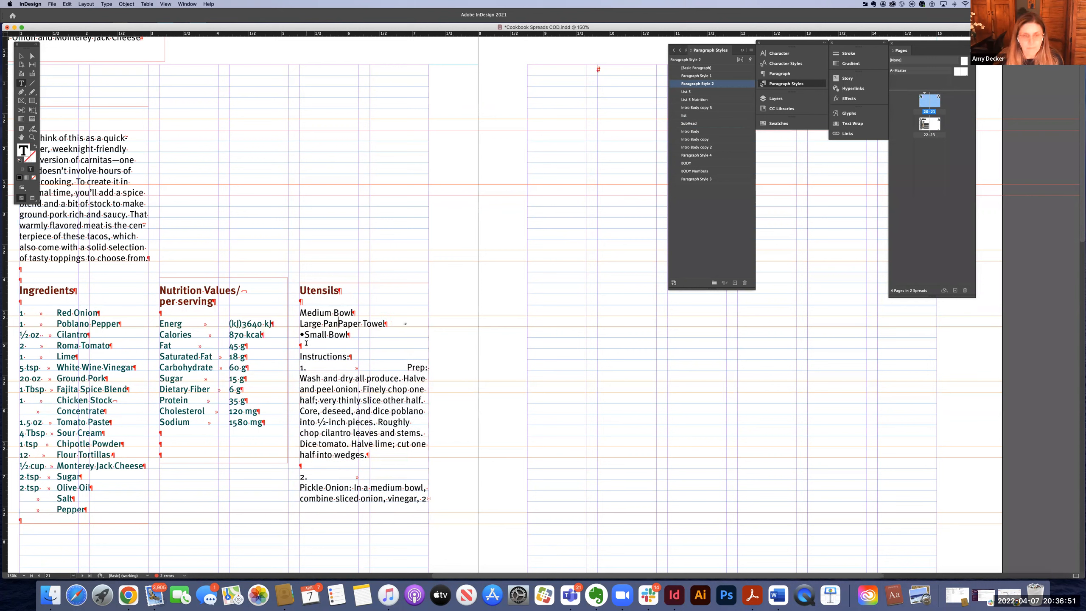
key("Return")
left_click_drag(304, 346, 296, 348)
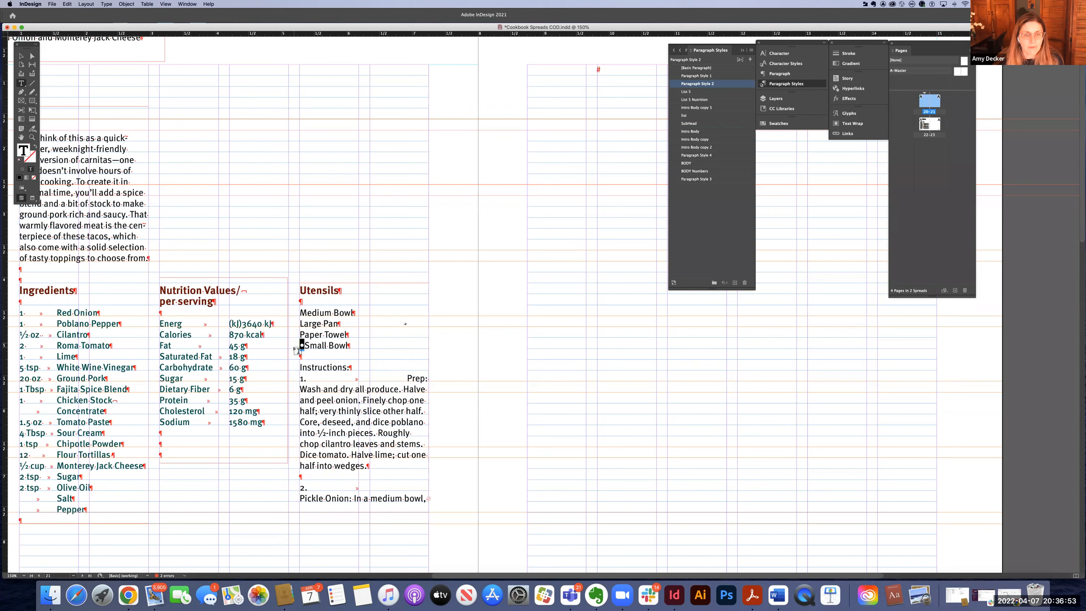
key("BackSpace")
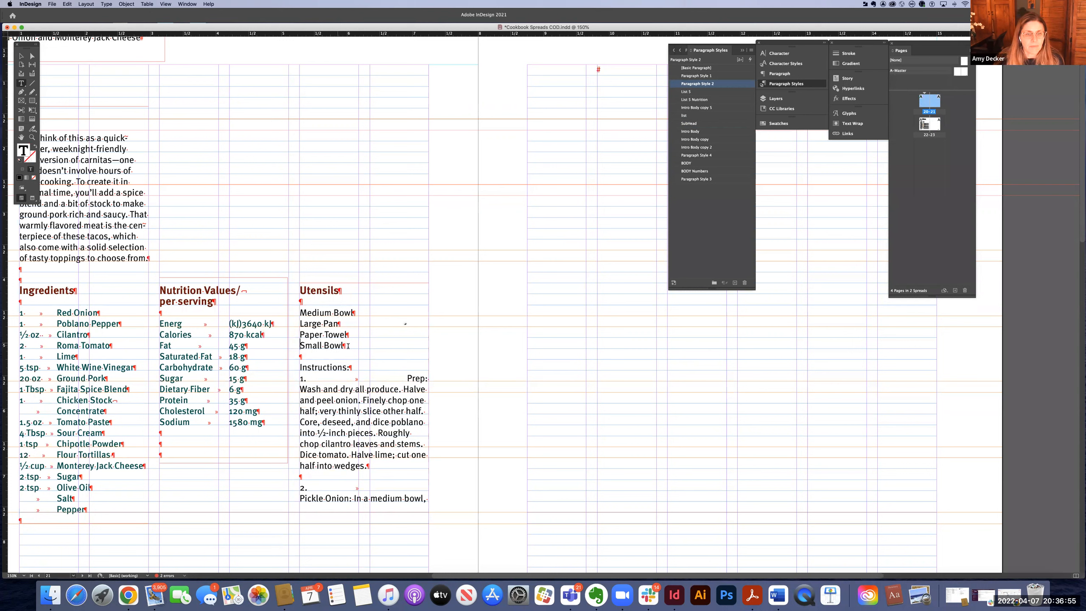
Apply the List 5 paragraph style to the four utensil lines from Medium Bowl to Small Bowl
left_click_drag(344, 345, 298, 313)
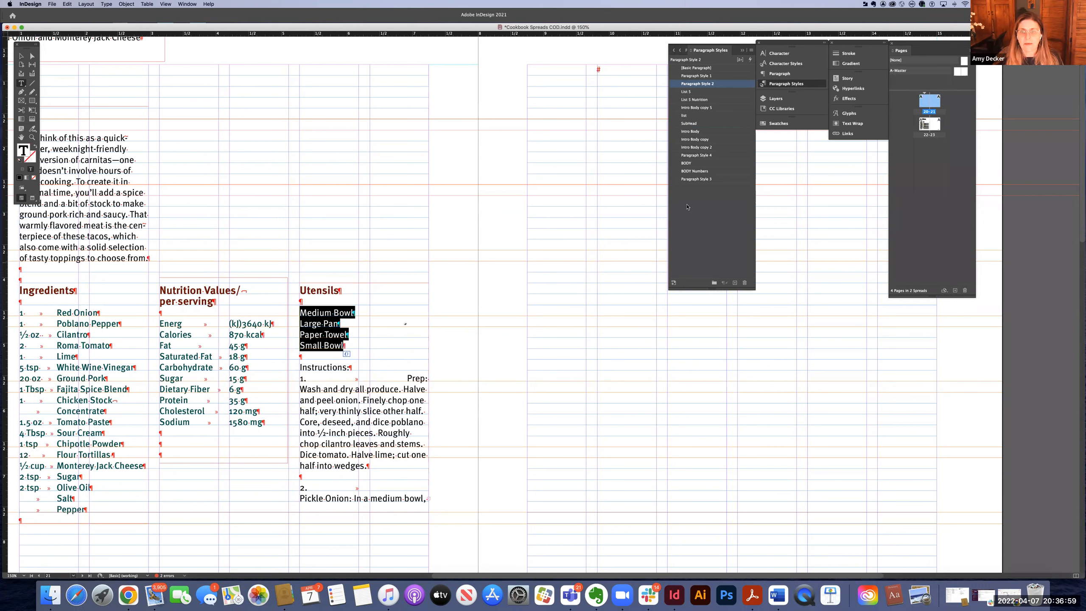
left_click(686, 92)
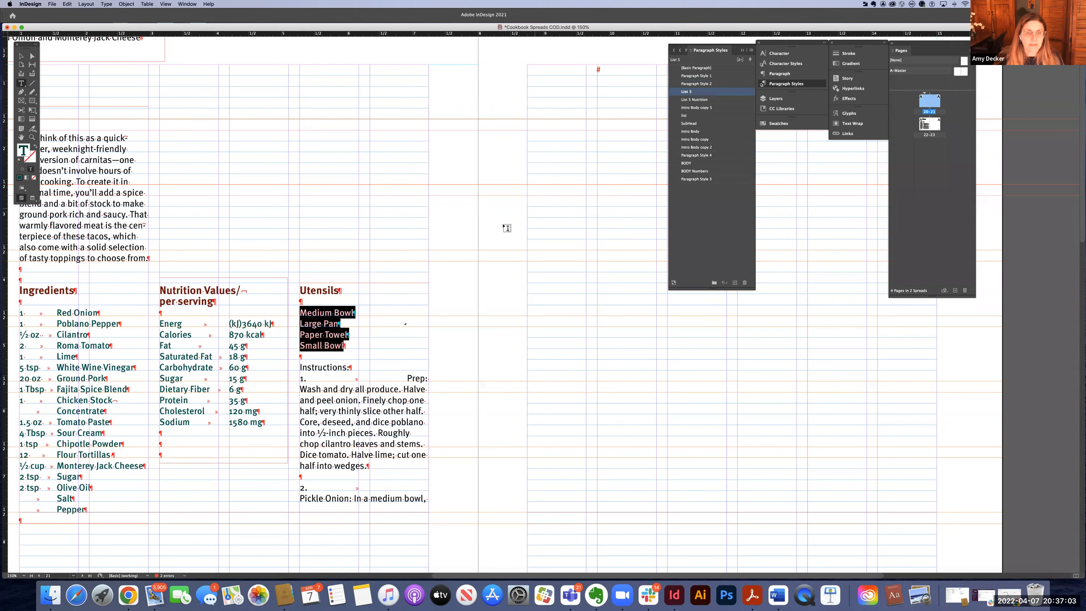
left_click(384, 333)
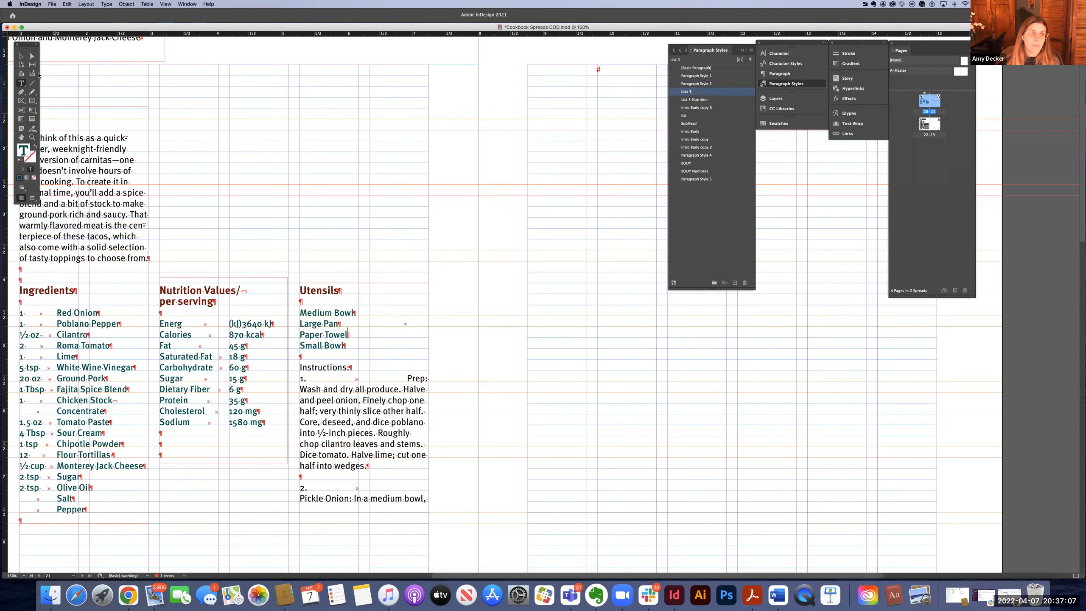
Shorten the third-column text frame so it holds only the Utensils list, and nudge the frame slightly upward
left_click(22, 57)
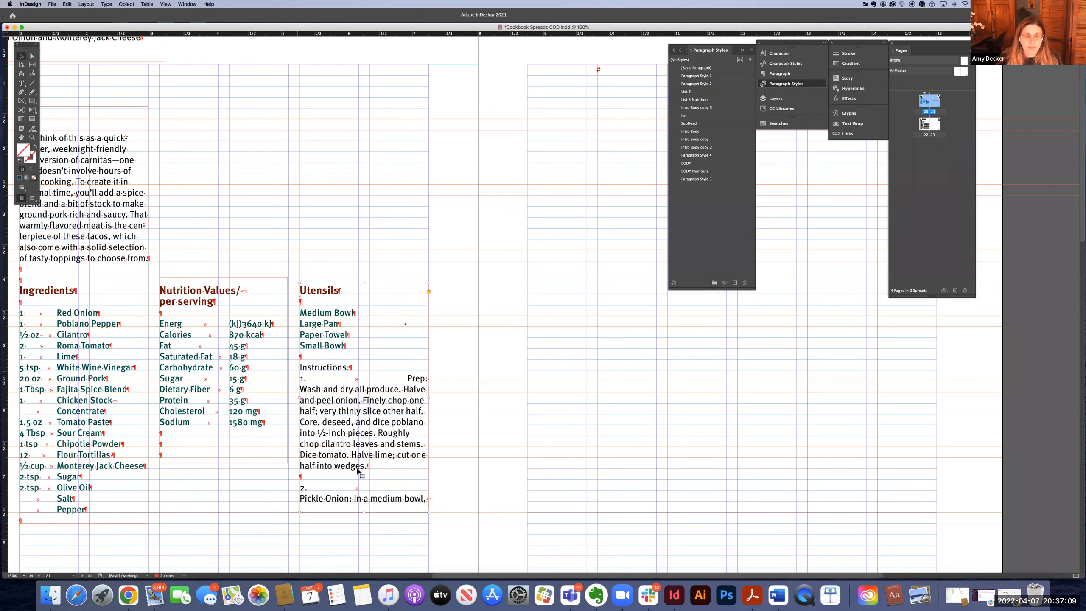
left_click_drag(364, 490, 359, 361)
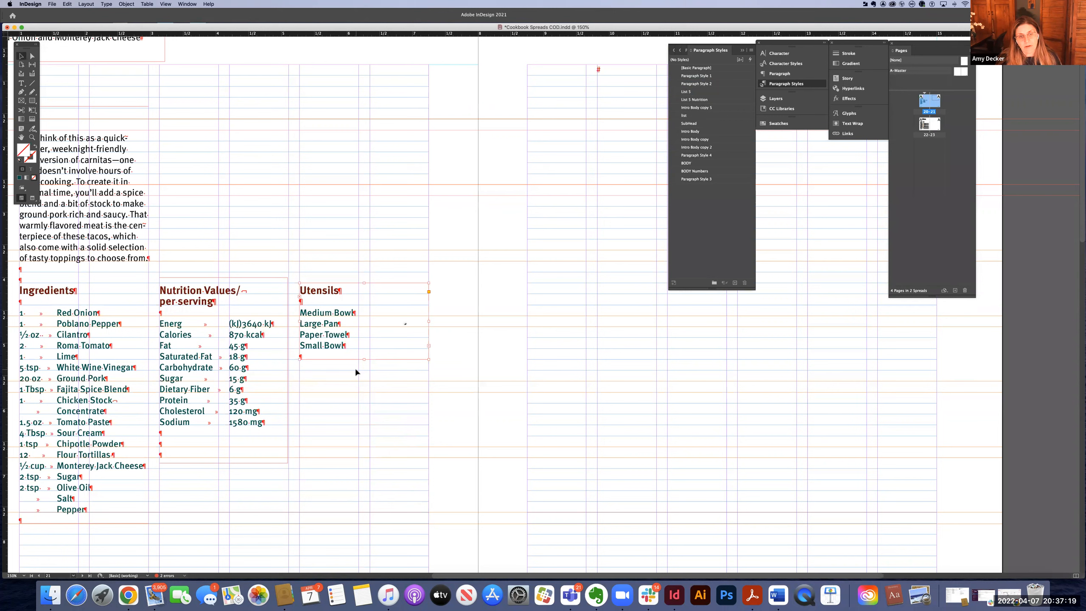
mouse_move(324, 312)
left_mouse_down()
mouse_move(324, 383)
mouse_move(284, 449)
mouse_move(198, 512)
mouse_move(287, 461)
mouse_move(323, 313)
left_mouse_up()
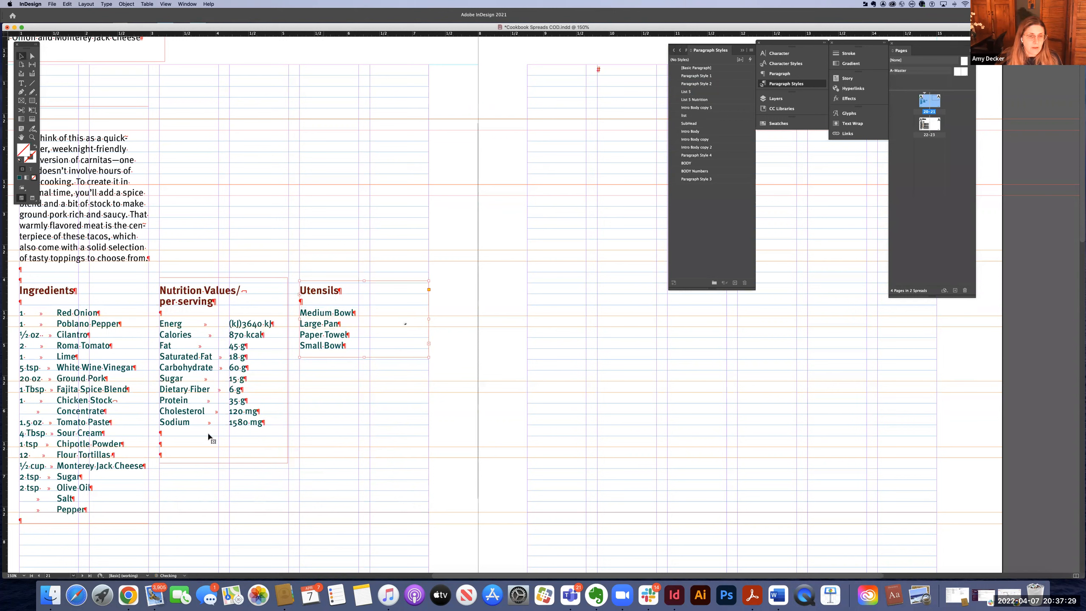
Extend the Nutrition Values frame downward to take in the Utensils list, and delete one empty paragraph above the Utensils heading
left_click_drag(223, 464, 228, 530)
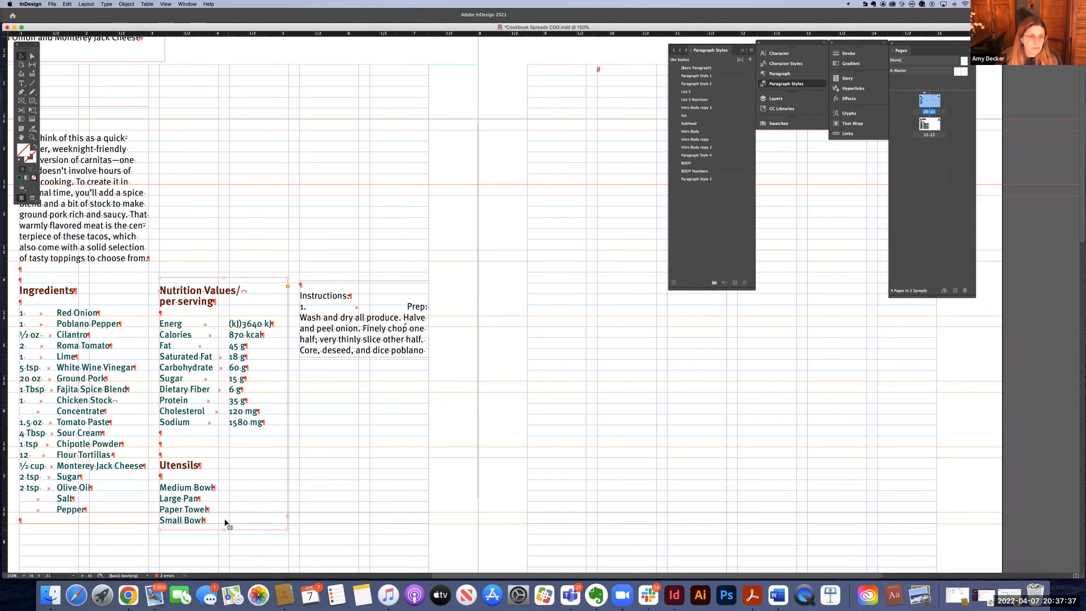
double_click(213, 453)
key("BackSpace")
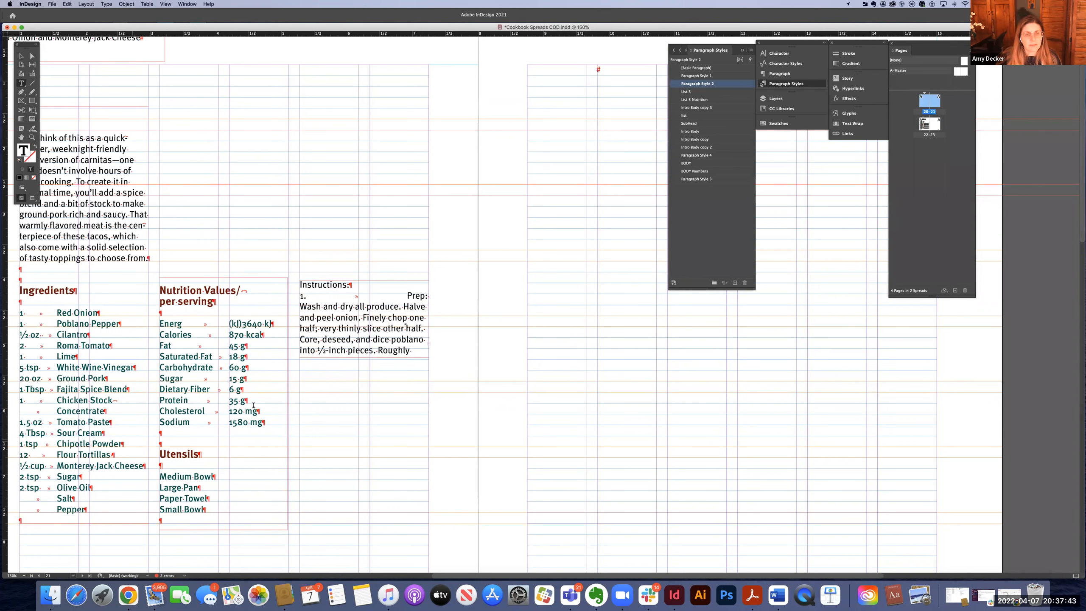
key("Escape")
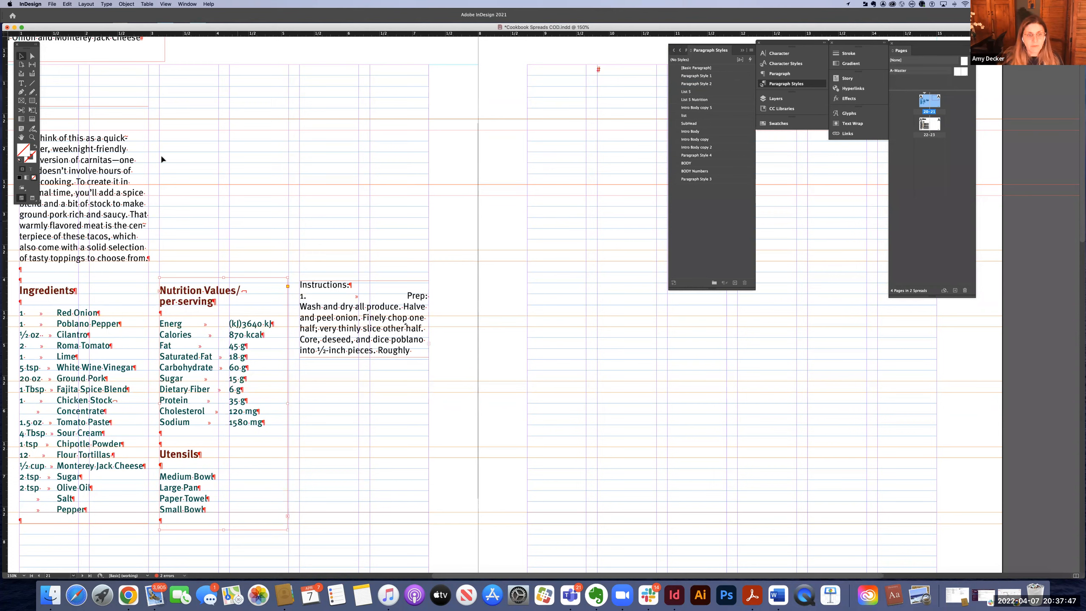
Collapse the paragraph styles list and move the Instructions frame to the first column of facing page 21
key("super+minus")
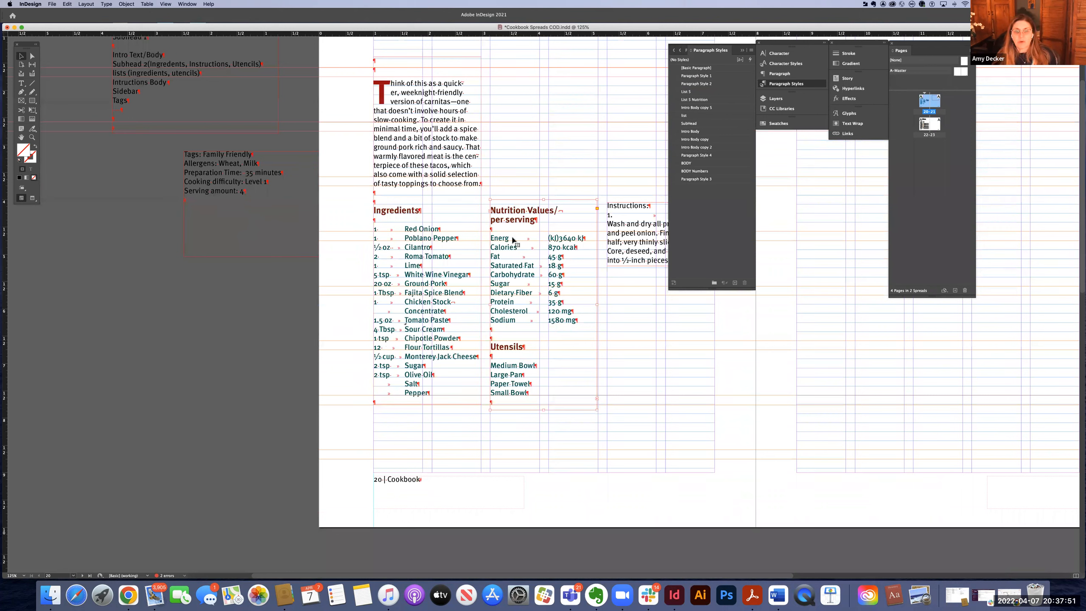
left_click(742, 50)
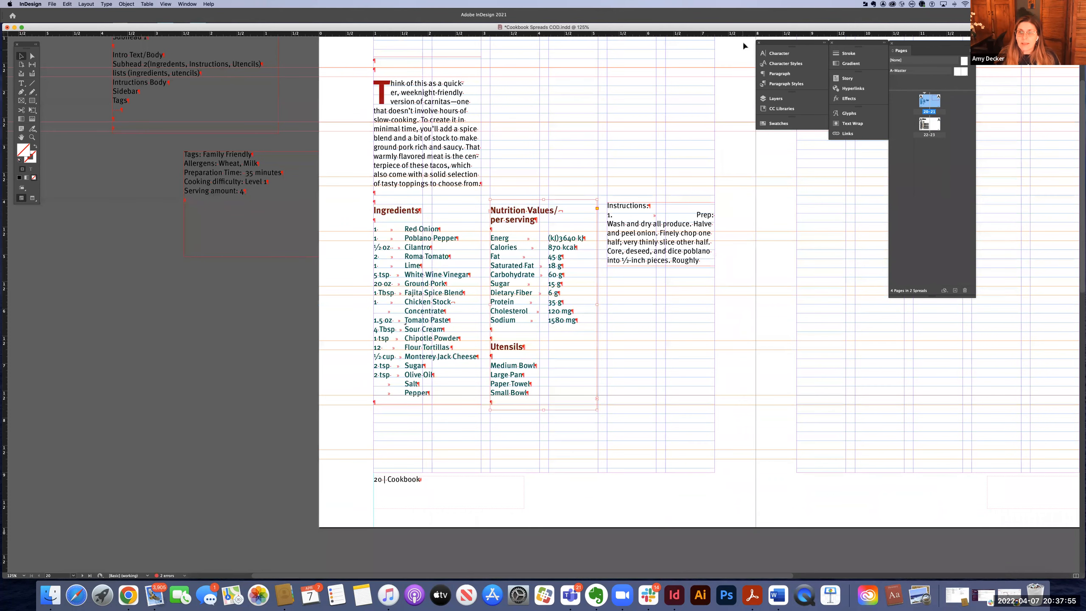
left_click_drag(579, 165, 436, 191)
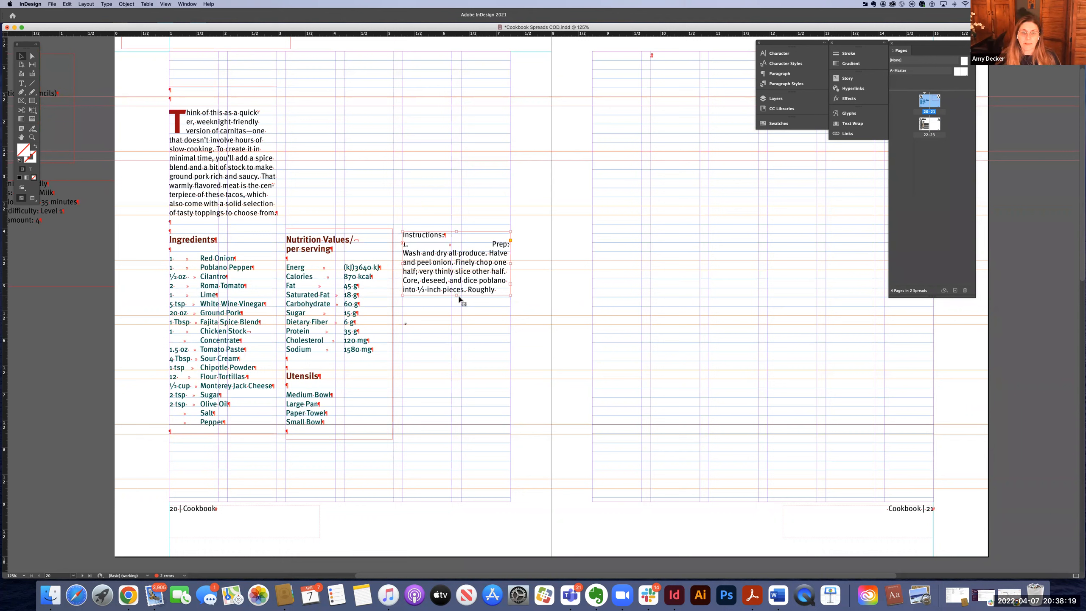
left_click_drag(442, 260, 630, 189)
left_click_drag(631, 187, 632, 187)
scroll(625, 296, "right", 5)
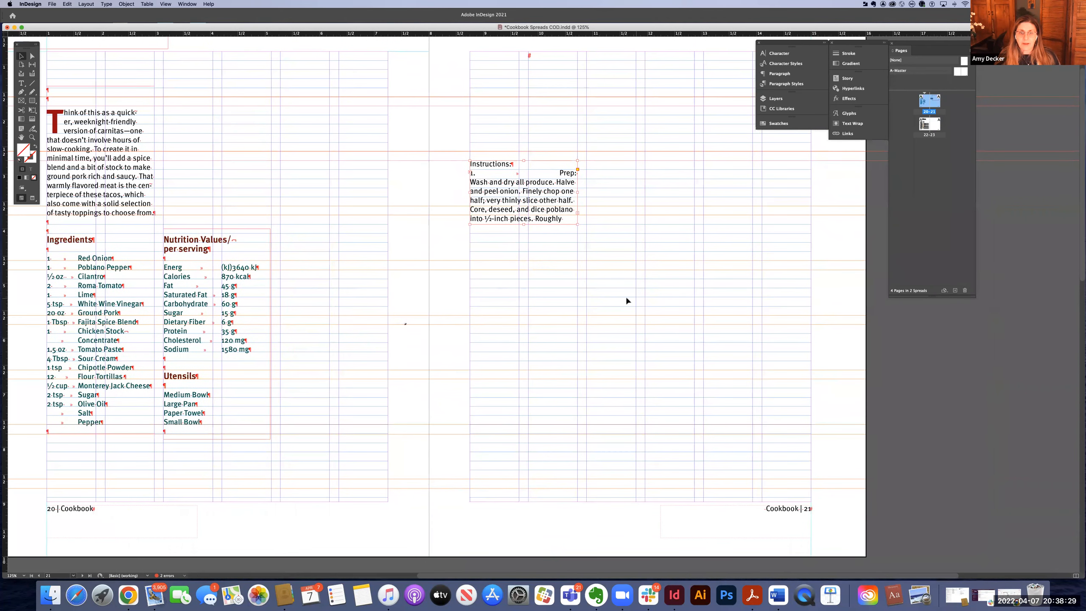
Widen the Instructions frame on page 21 to three grid columns and stretch it from the bottom margin to the top margin
scroll(625, 301, "right", 5)
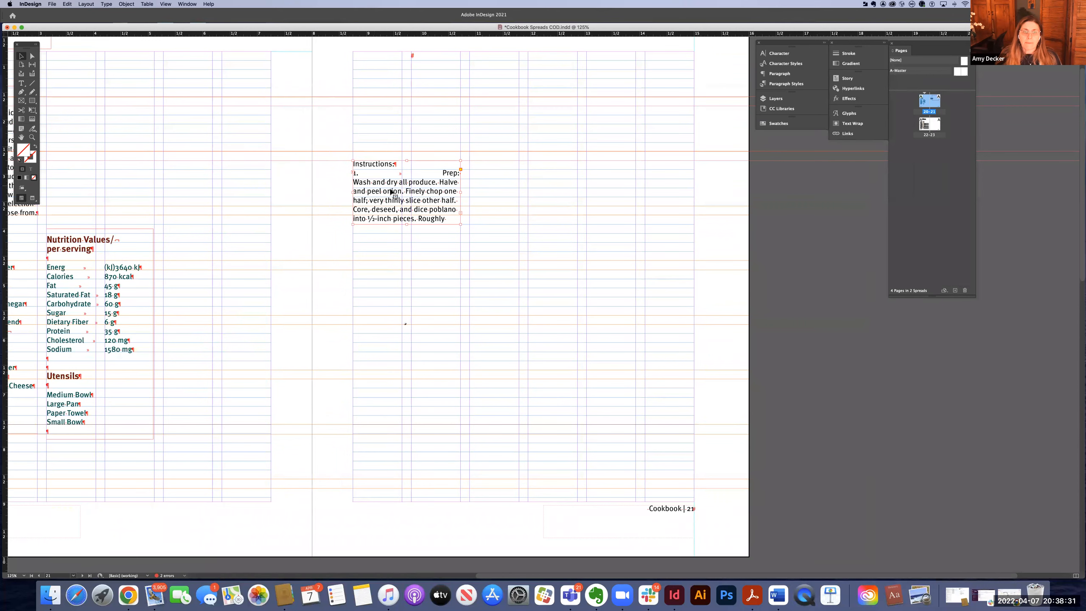
left_click_drag(459, 191, 517, 194)
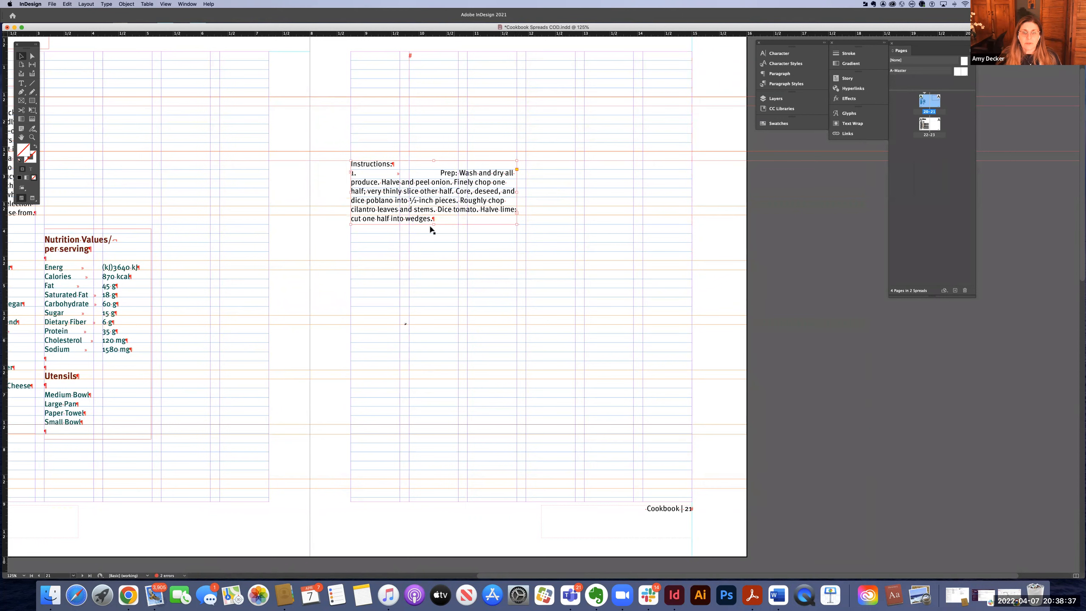
left_click_drag(433, 223, 450, 503)
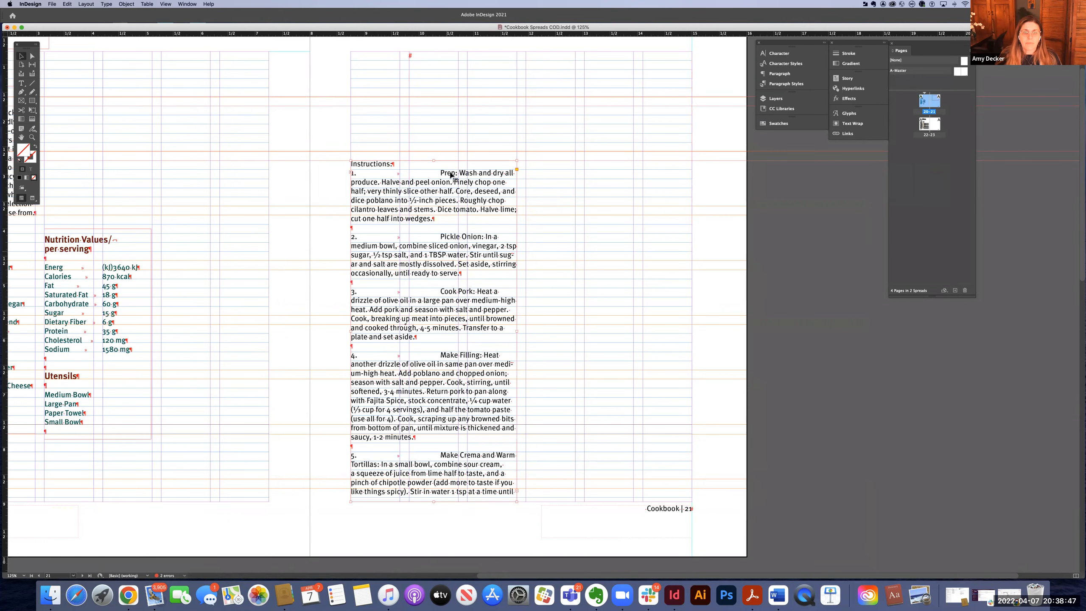
left_click_drag(435, 160, 438, 52)
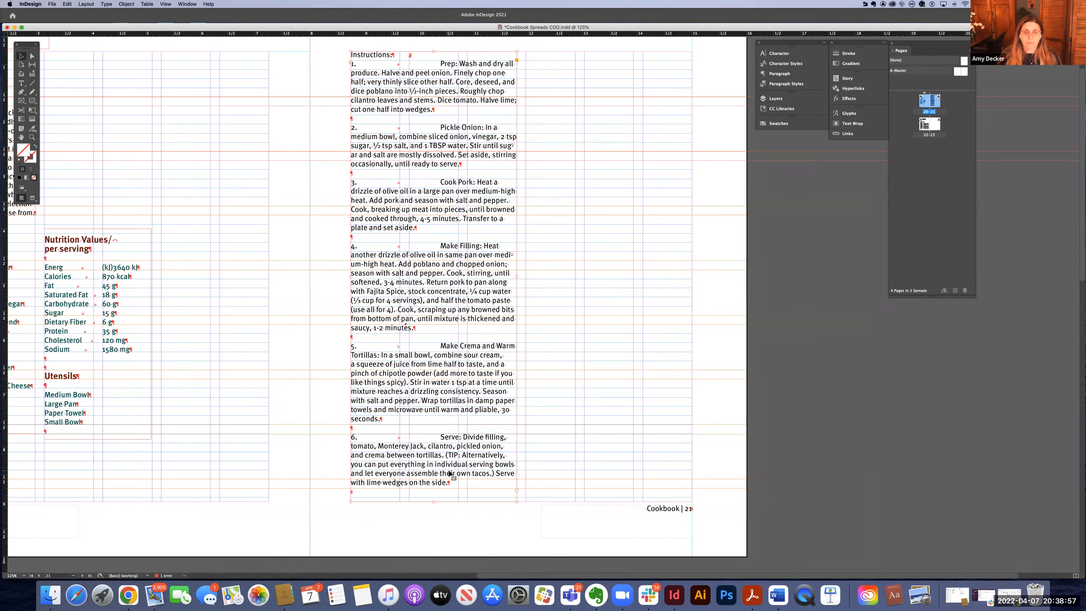
Delete the period and tab spacing after the numbers 1, 2 and 3 in the Instructions text on page 21
scroll(450, 473, "up", 1)
scroll(450, 473, "up", 10)
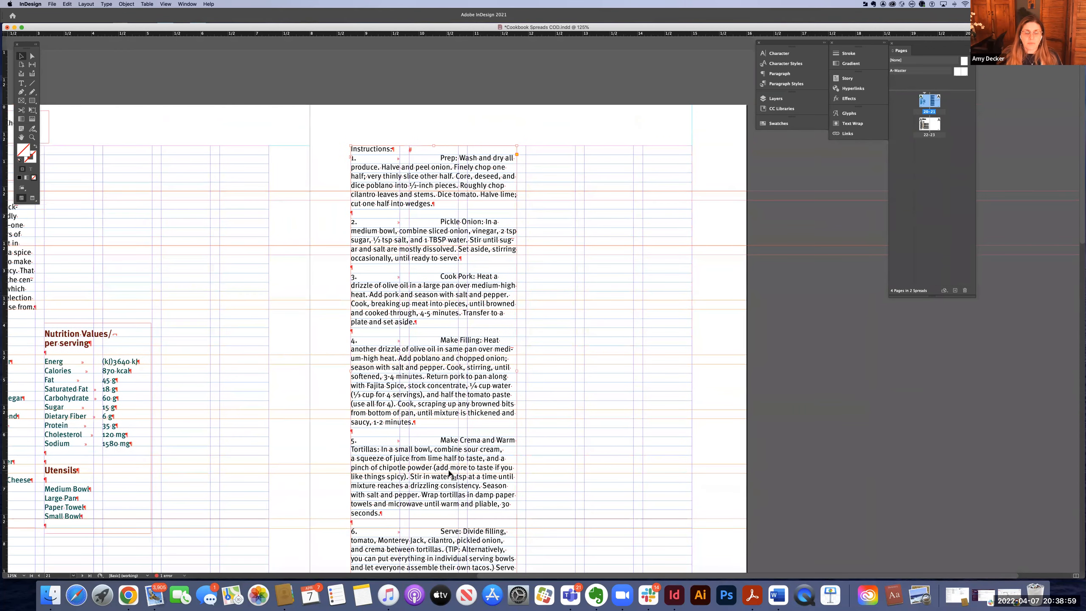
left_click(20, 83)
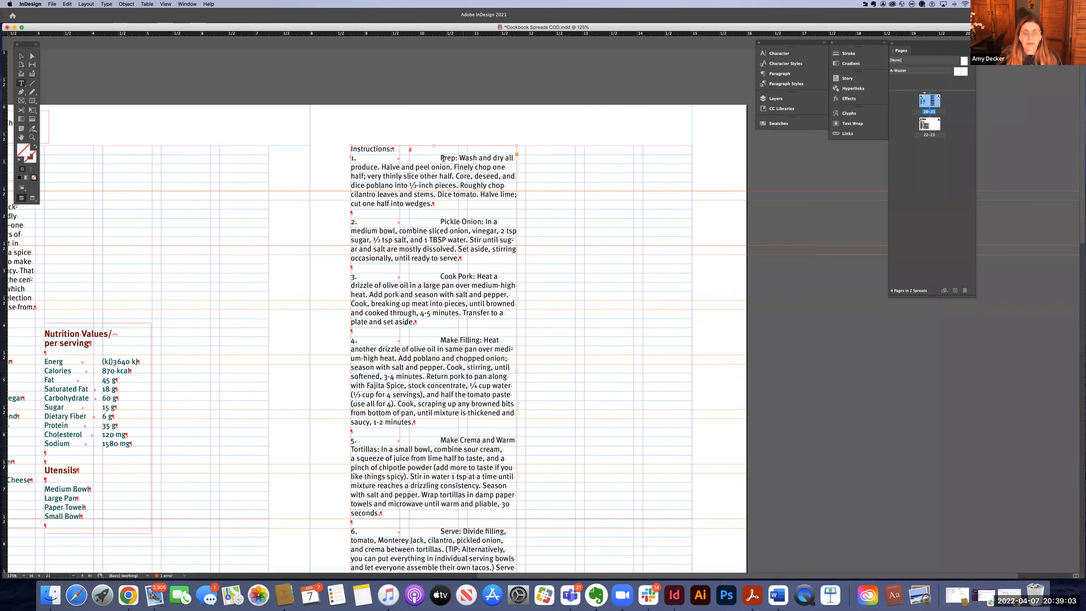
left_click(440, 158)
left_click_drag(365, 158, 354, 158)
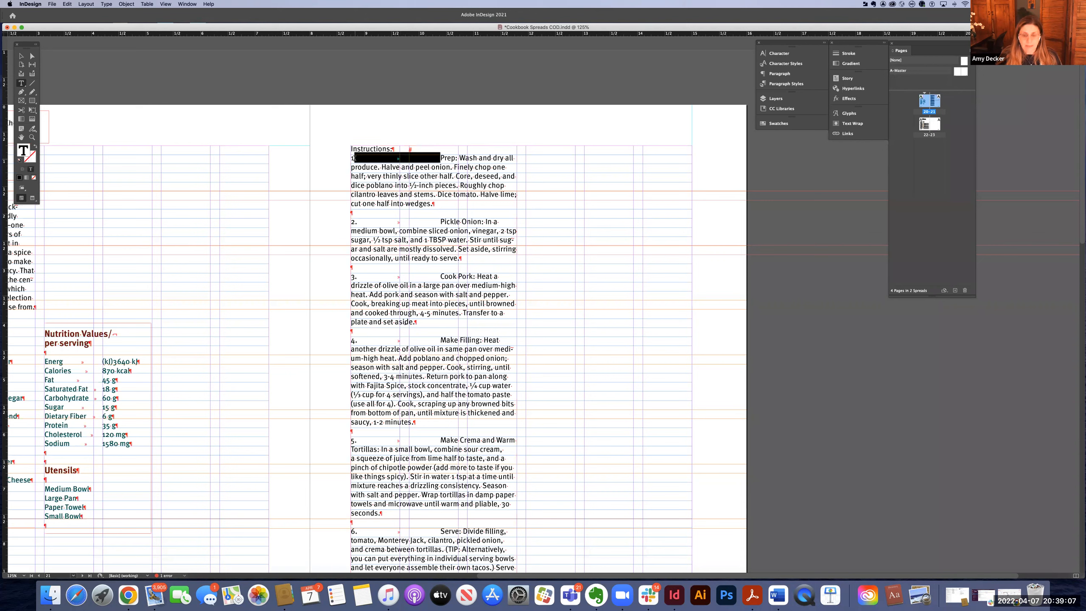
key("BackSpace")
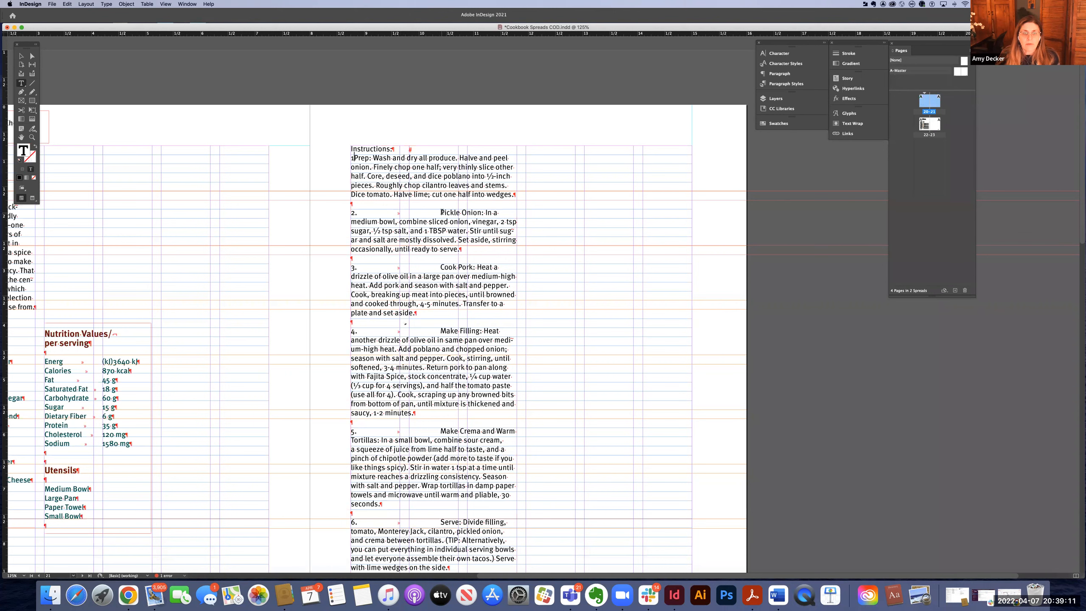
left_click_drag(441, 212, 358, 212)
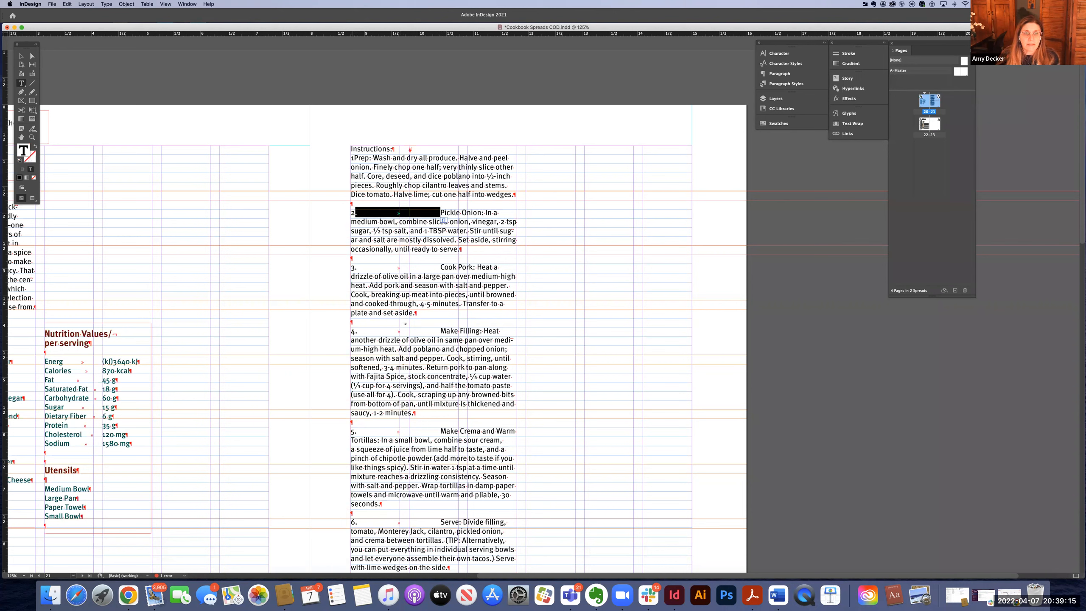
key("BackSpace")
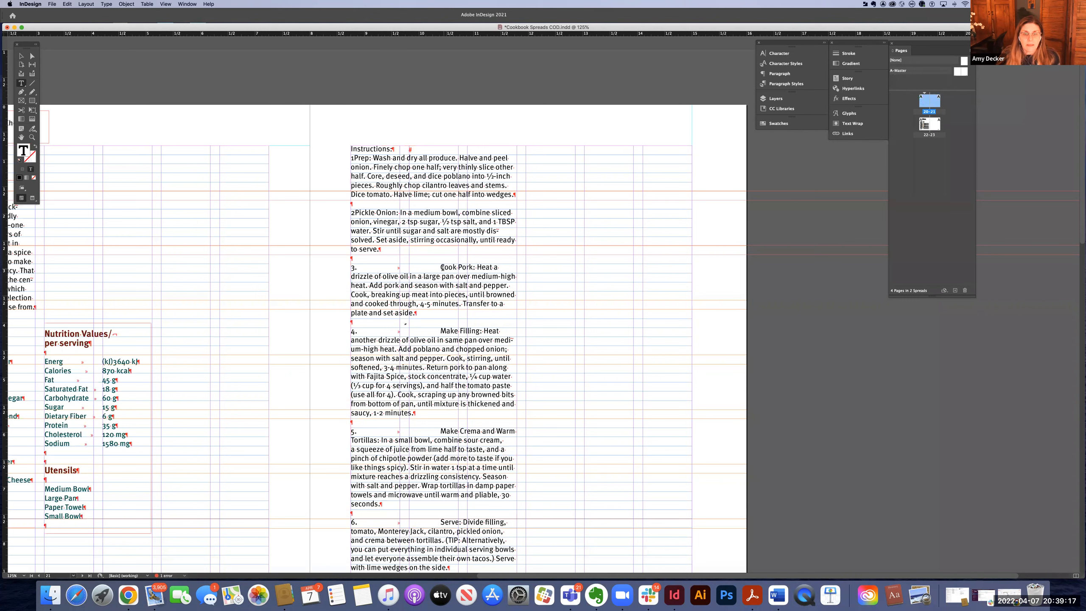
left_click_drag(436, 268, 354, 267)
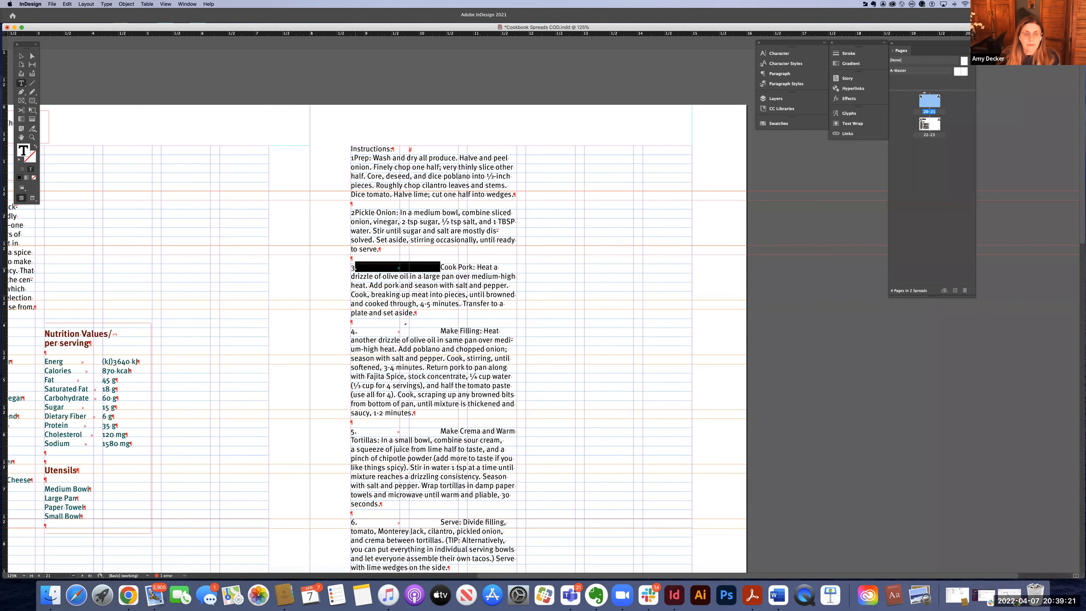
key("BackSpace")
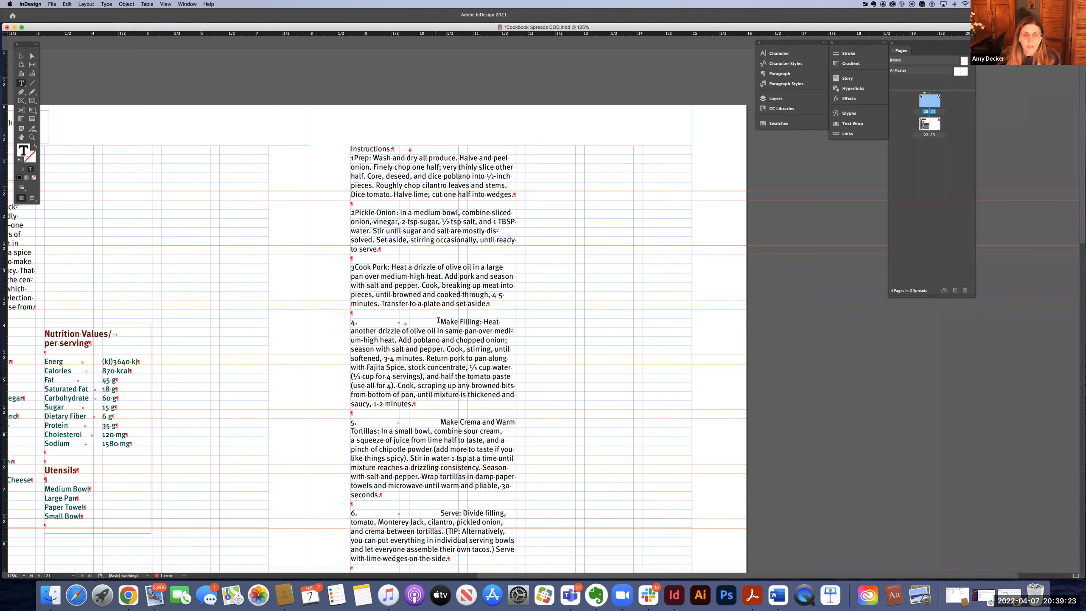
Remove the period and tab spacing after numbers 4, 5 and 6, and put a single space after each instruction number
left_click_drag(440, 321, 356, 322)
key("BackSpace")
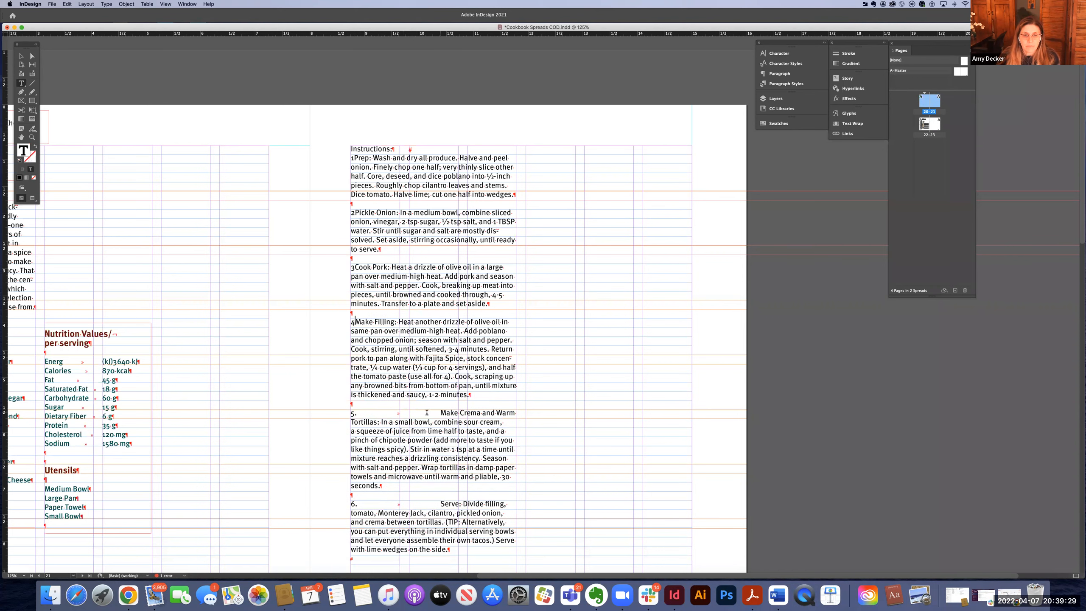
left_click_drag(440, 413, 371, 414)
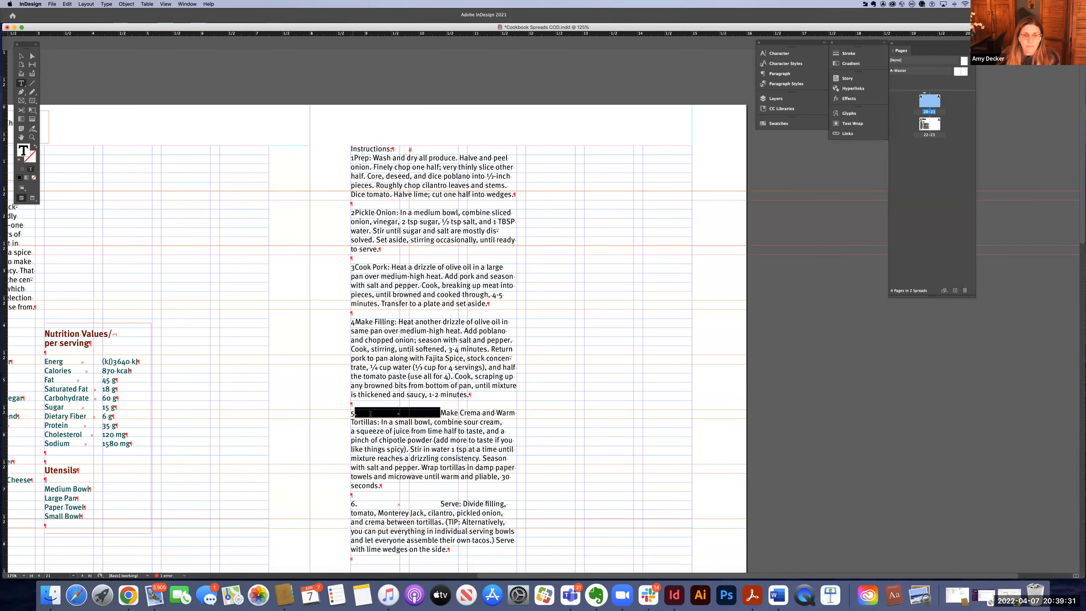
key("BackSpace")
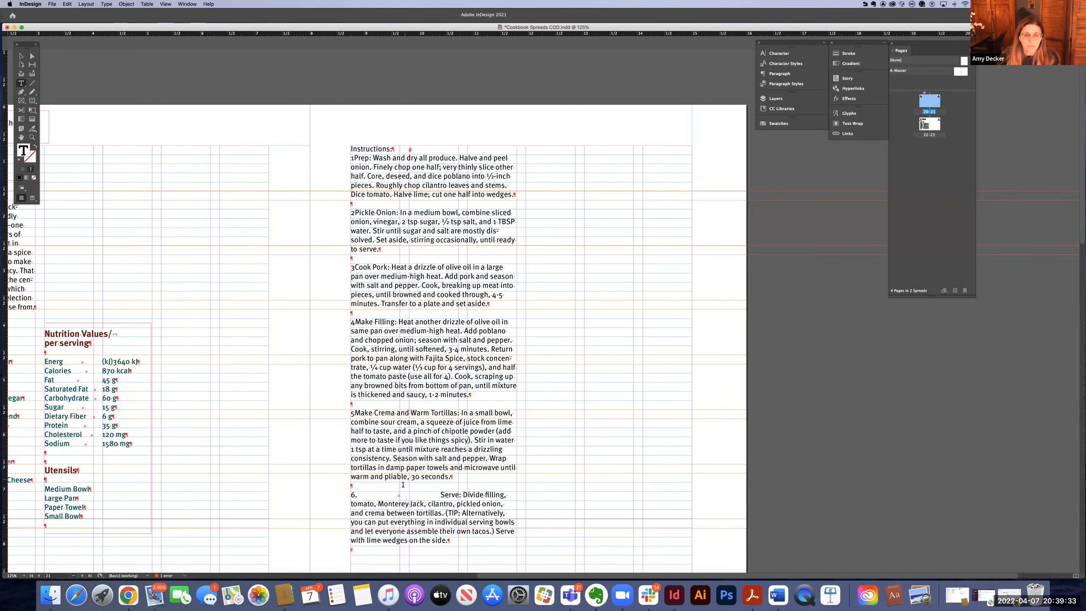
left_click(376, 494, "shift")
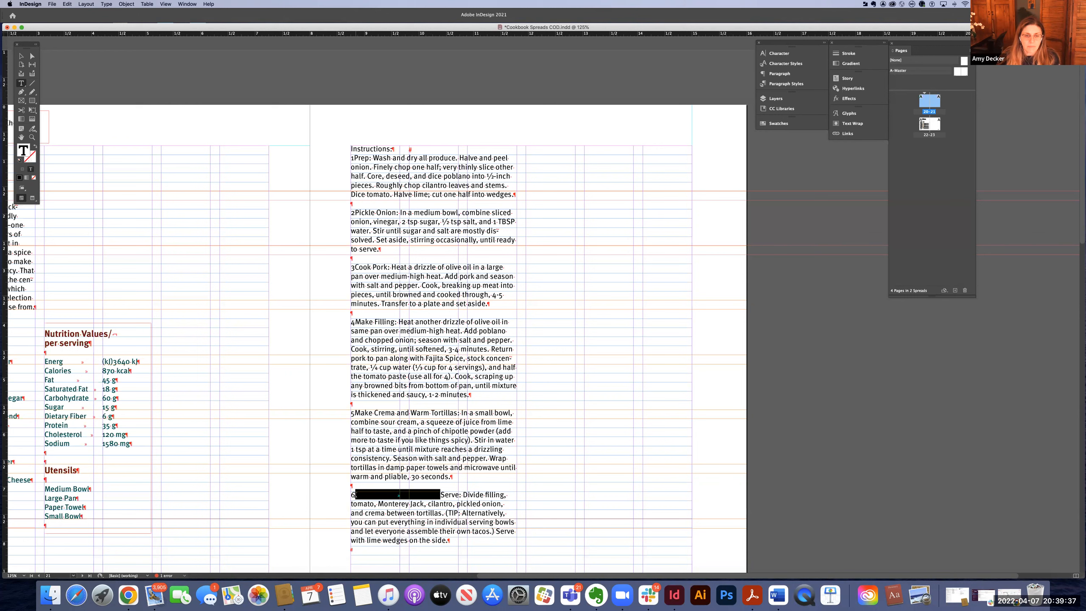
key("BackSpace")
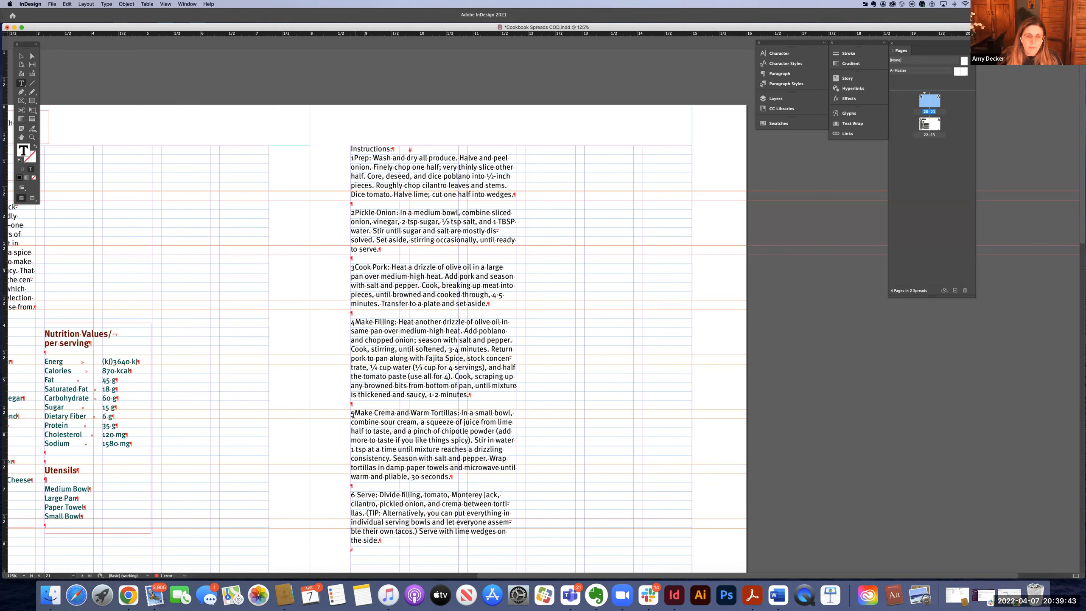
left_click(356, 320)
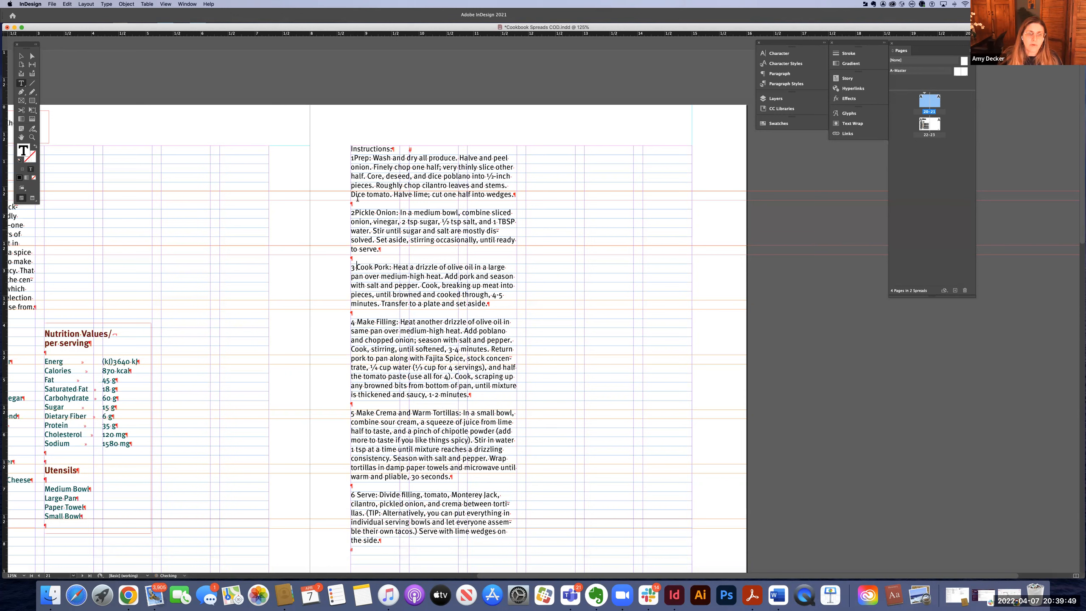
left_click(355, 213)
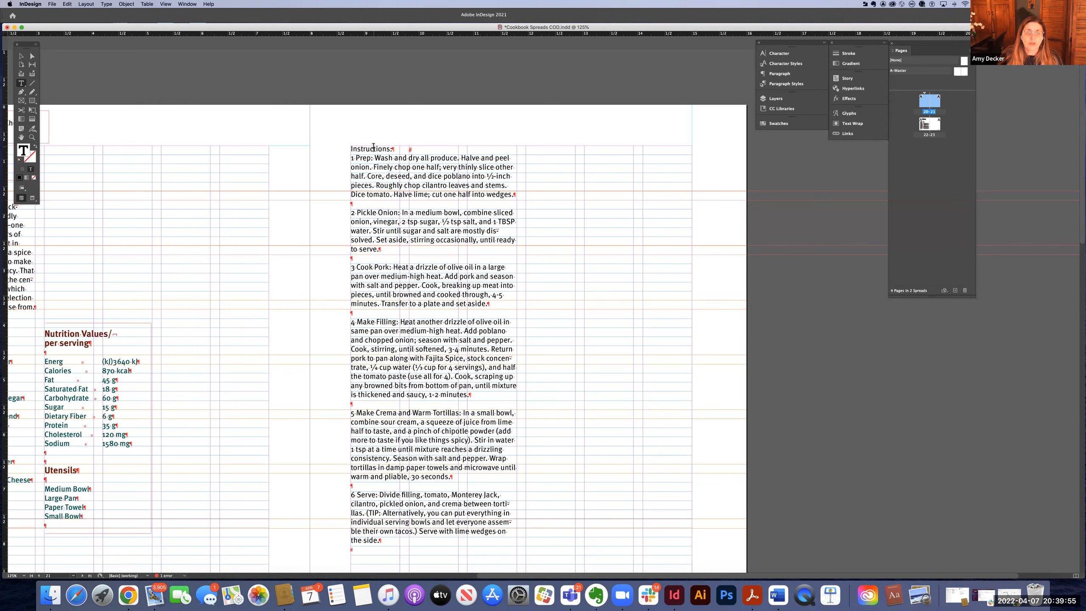
Apply the SubHead paragraph style to the Instructions heading and insert an empty paragraph below it
triple_click(373, 147)
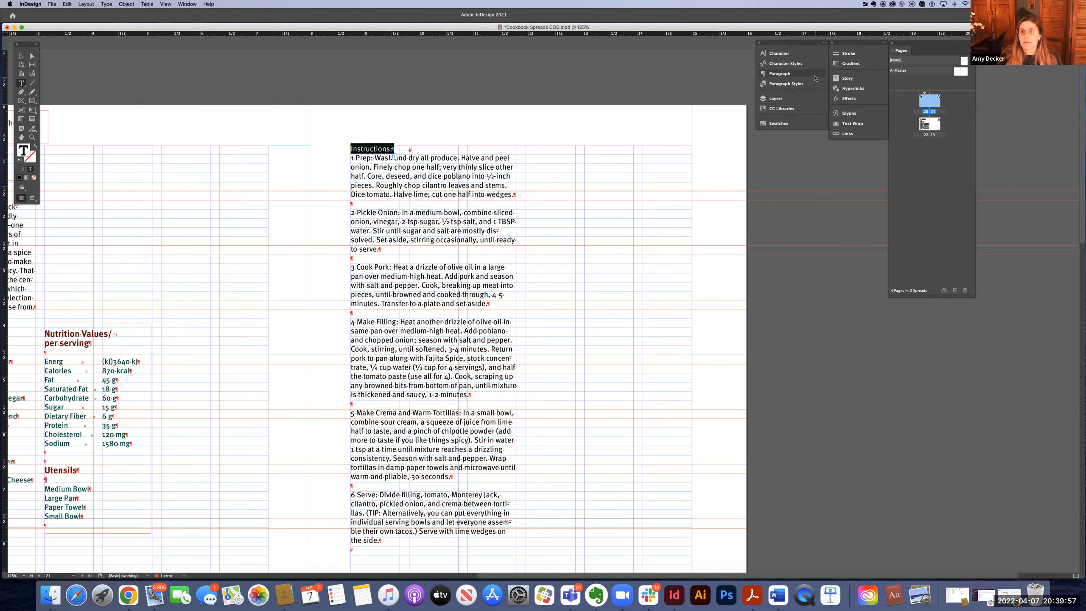
left_click(791, 84)
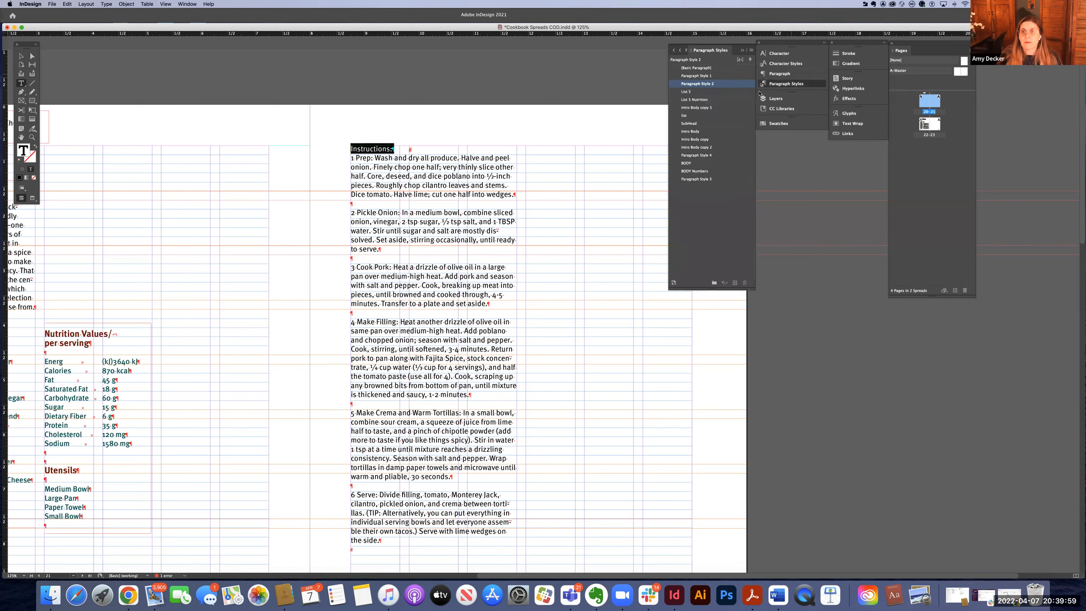
left_click(694, 123)
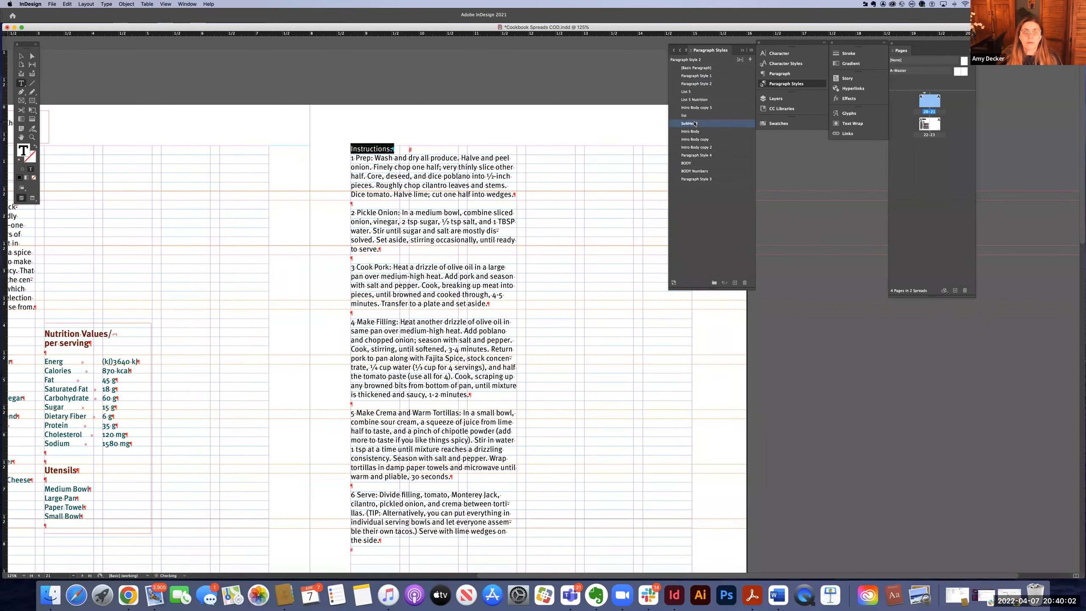
left_click(402, 170)
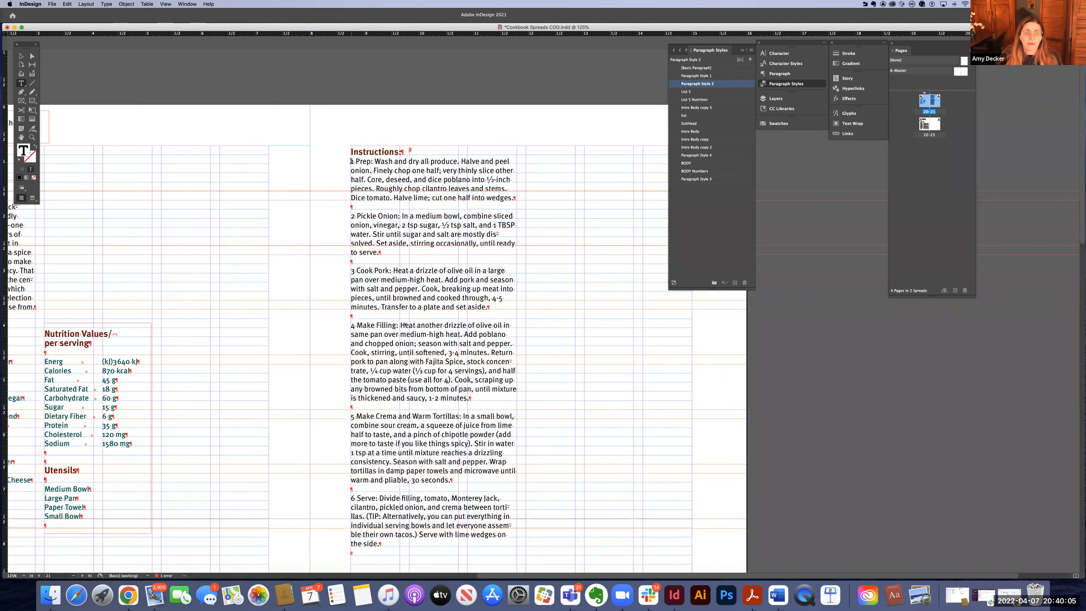
key("Return")
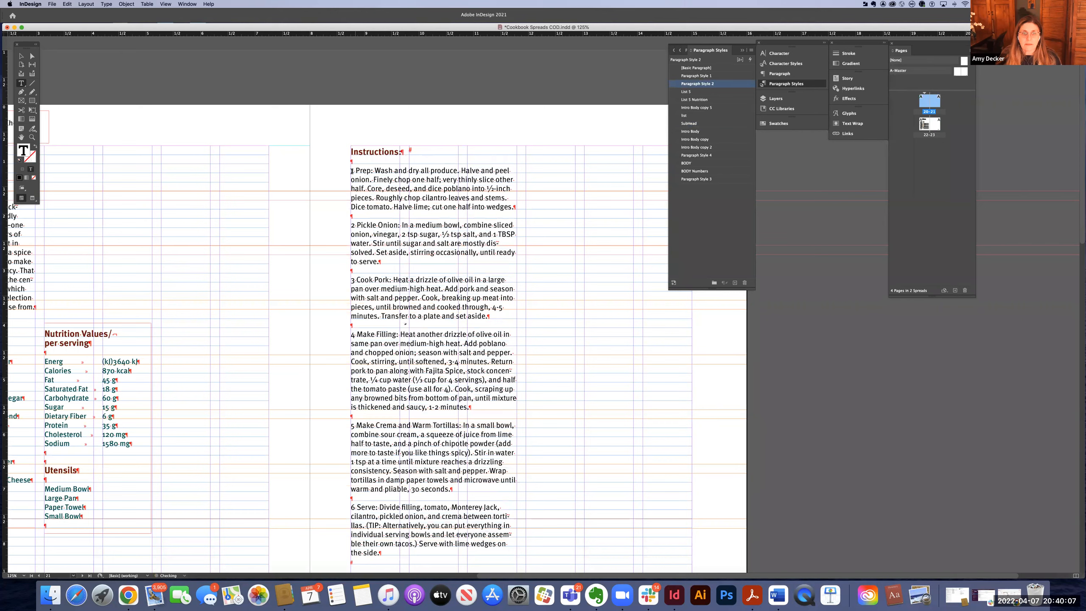
Apply the BODY Numbers paragraph style to all six instruction paragraphs
left_click_drag(351, 170, 428, 539)
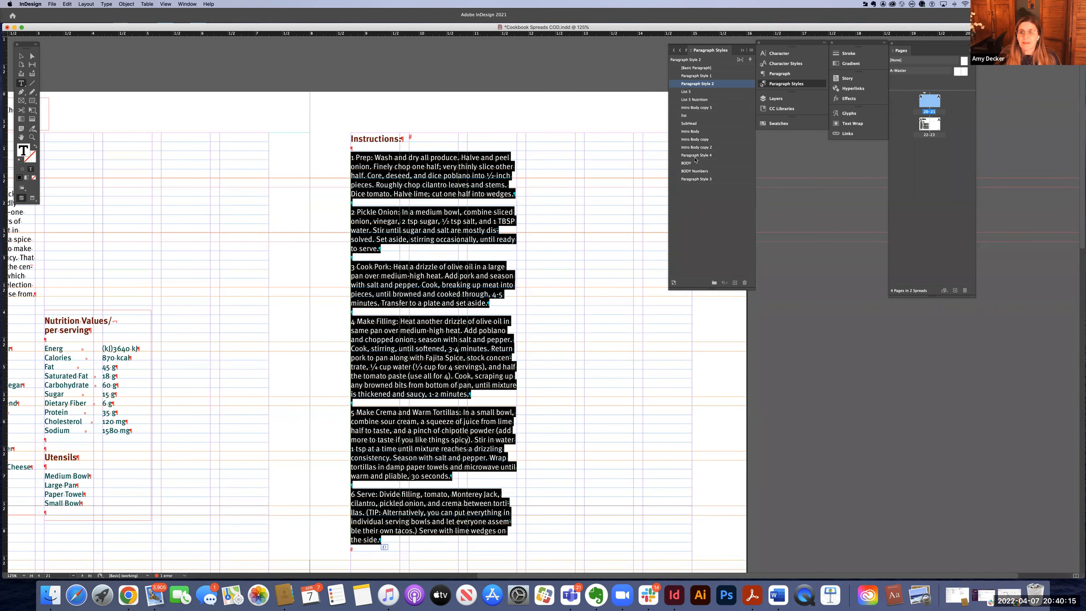
left_click(699, 171)
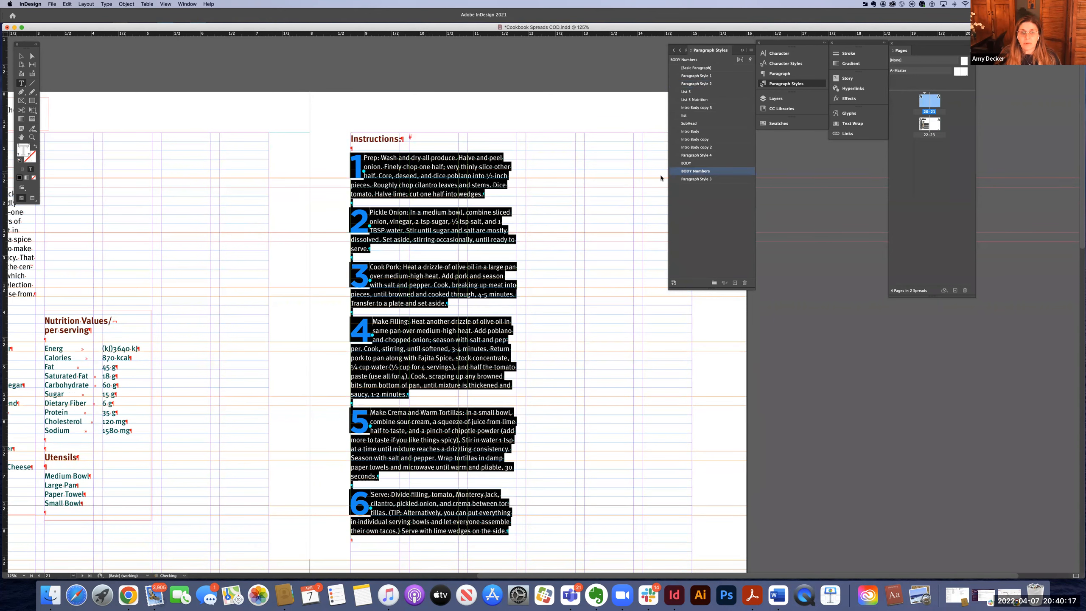
left_click(467, 198)
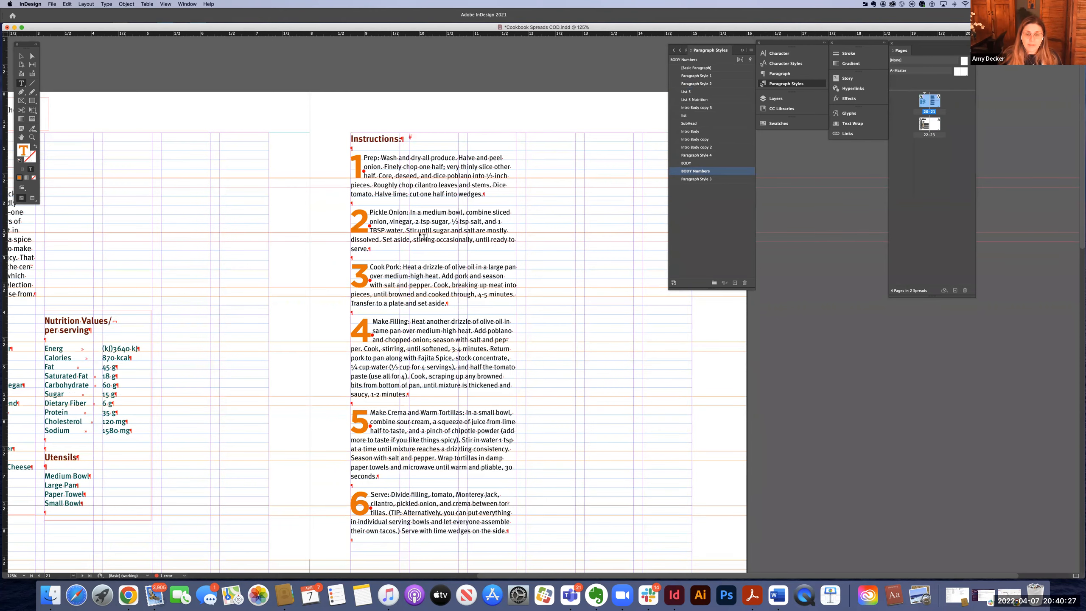
Collapse the paragraph styles list and examine the drop-cap numbers and text wrapping of the six instructions at 200% zoom
key("super+equal")
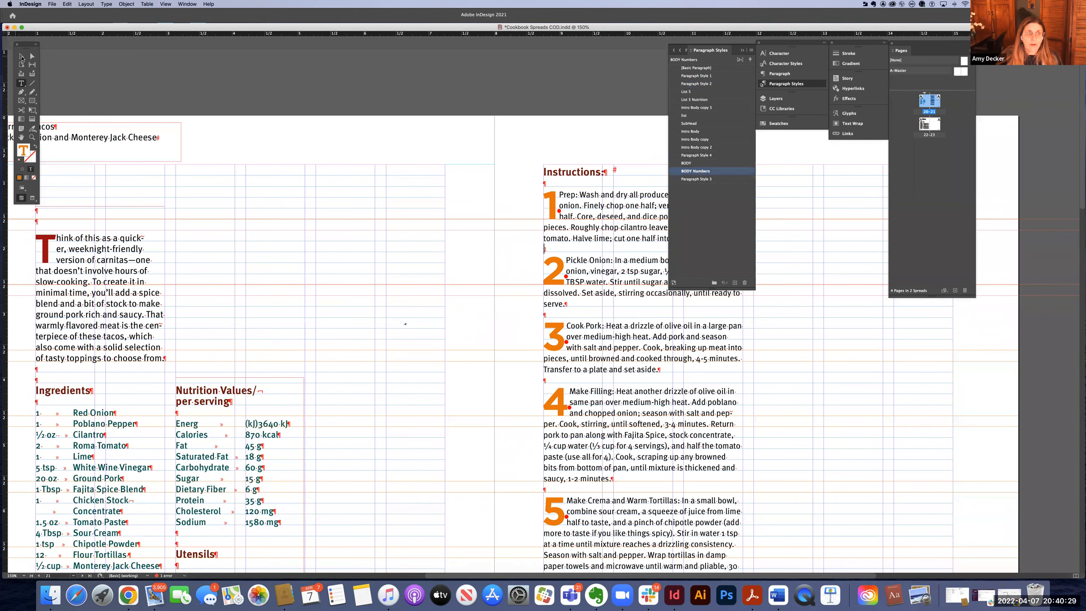
key("Escape")
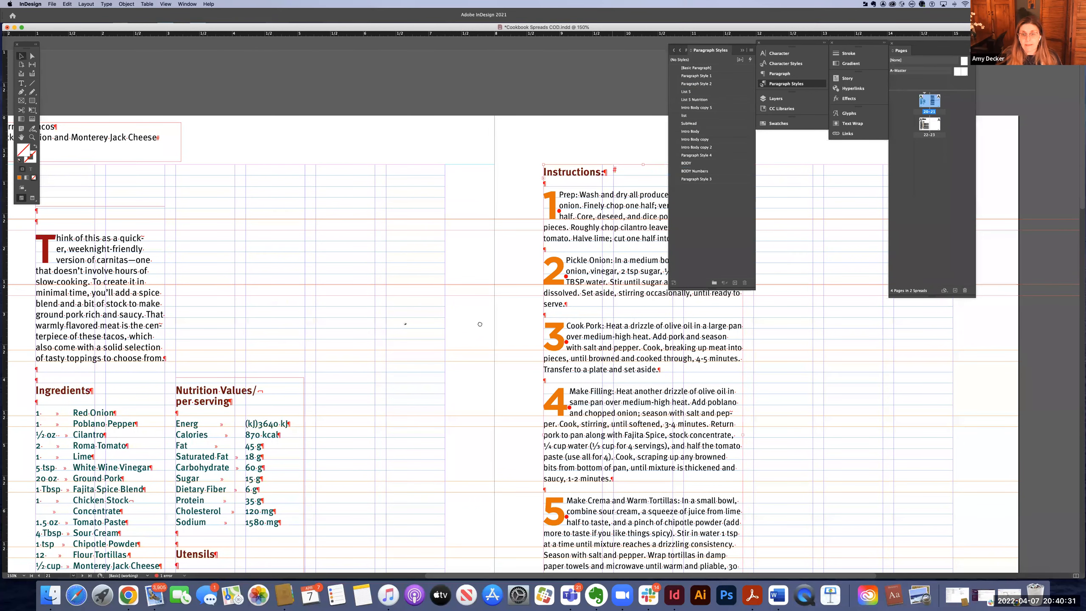
left_click_drag(480, 324, 464, 319)
scroll(460, 319, "right", 5)
scroll(460, 320, "down", 1)
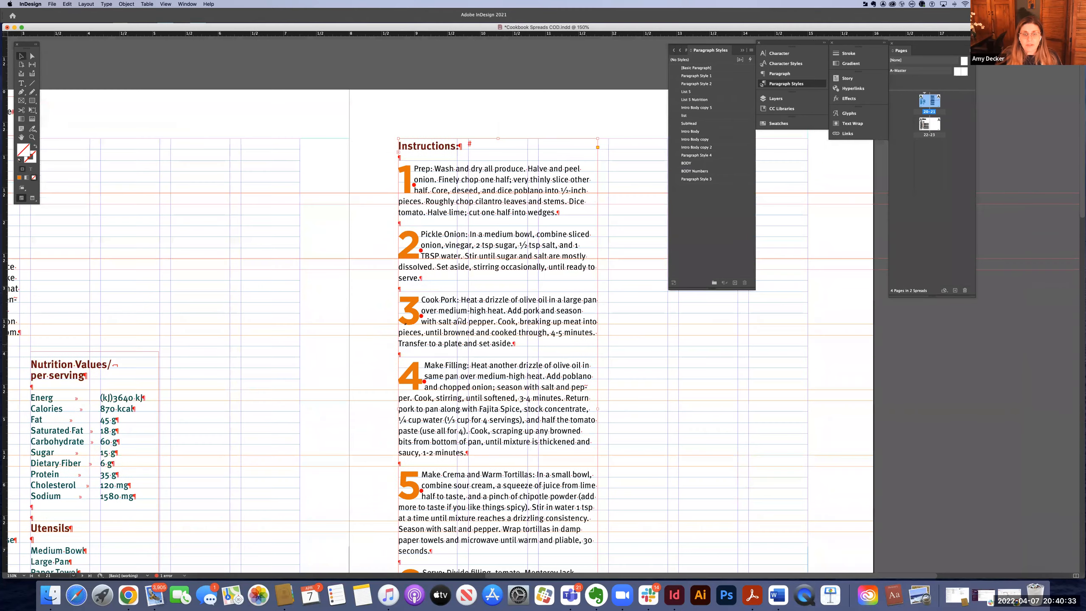
scroll(460, 321, "right", 1)
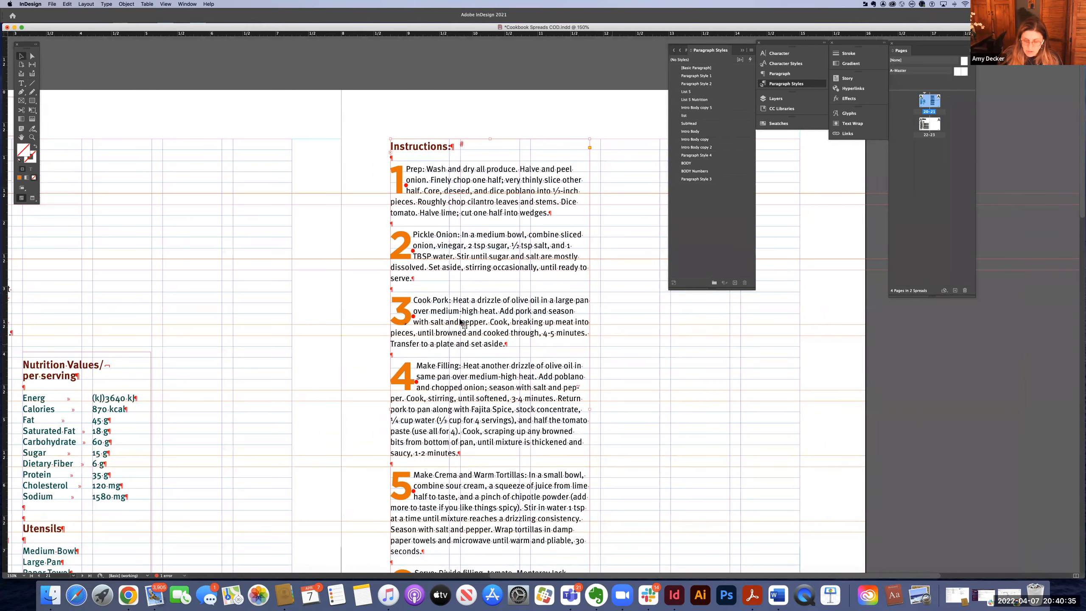
key("super+equal")
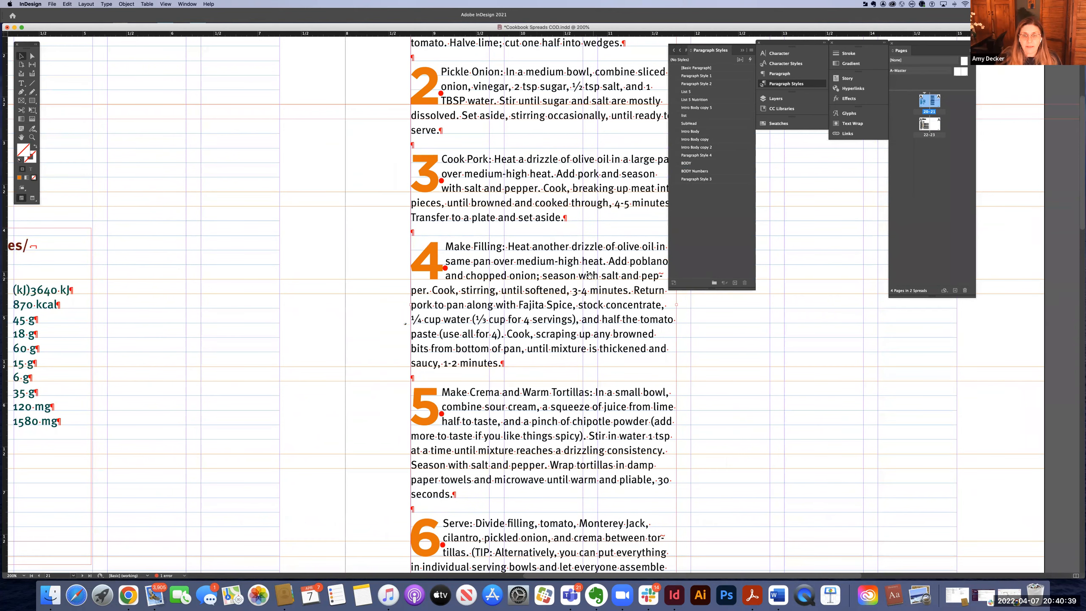
left_click_drag(495, 338, 559, 154)
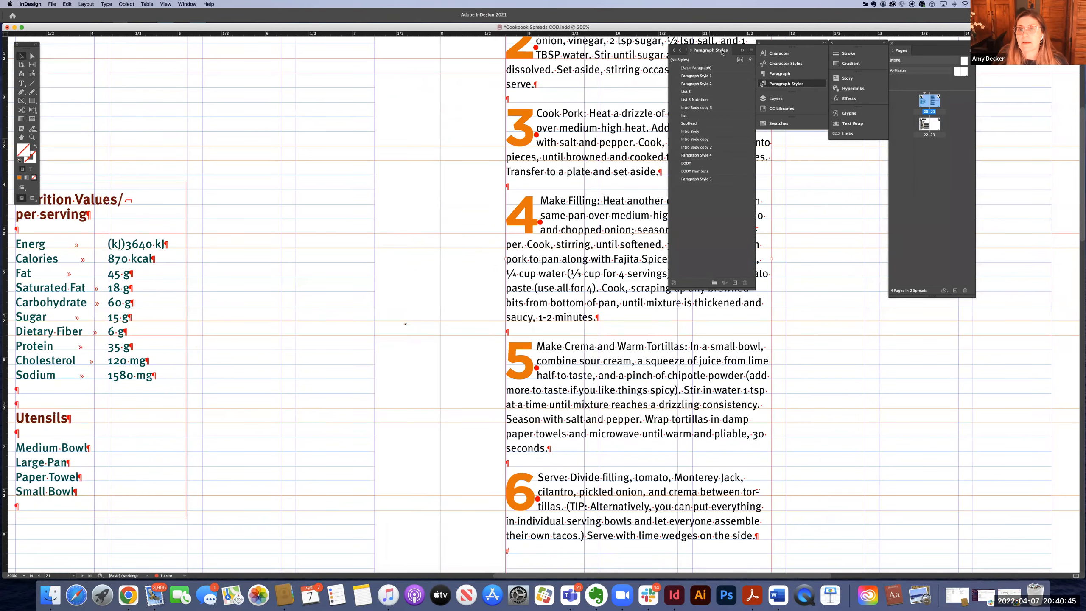
left_click(741, 51)
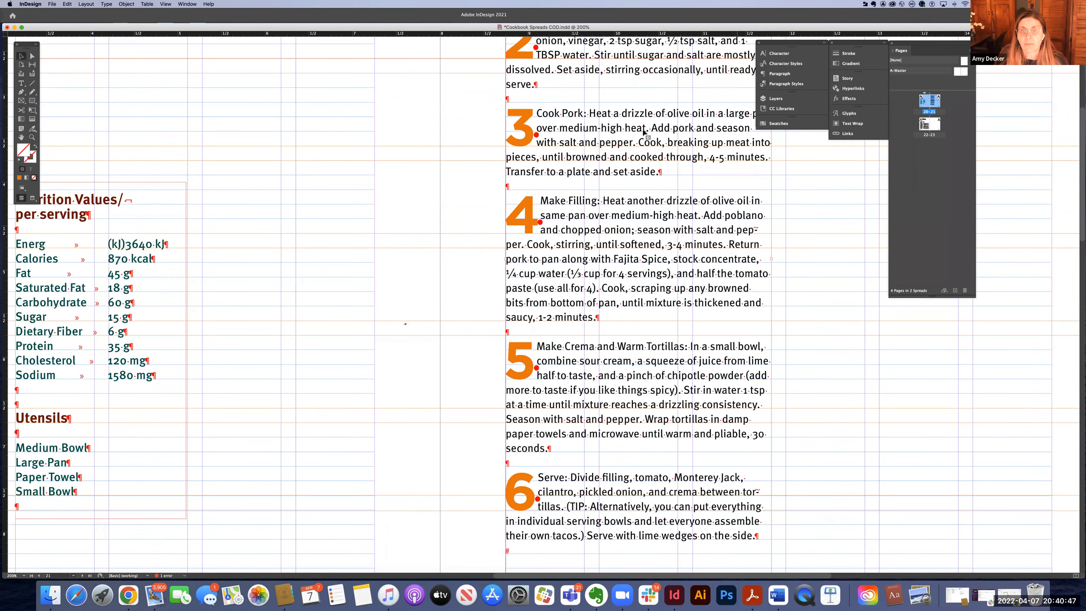
key("space")
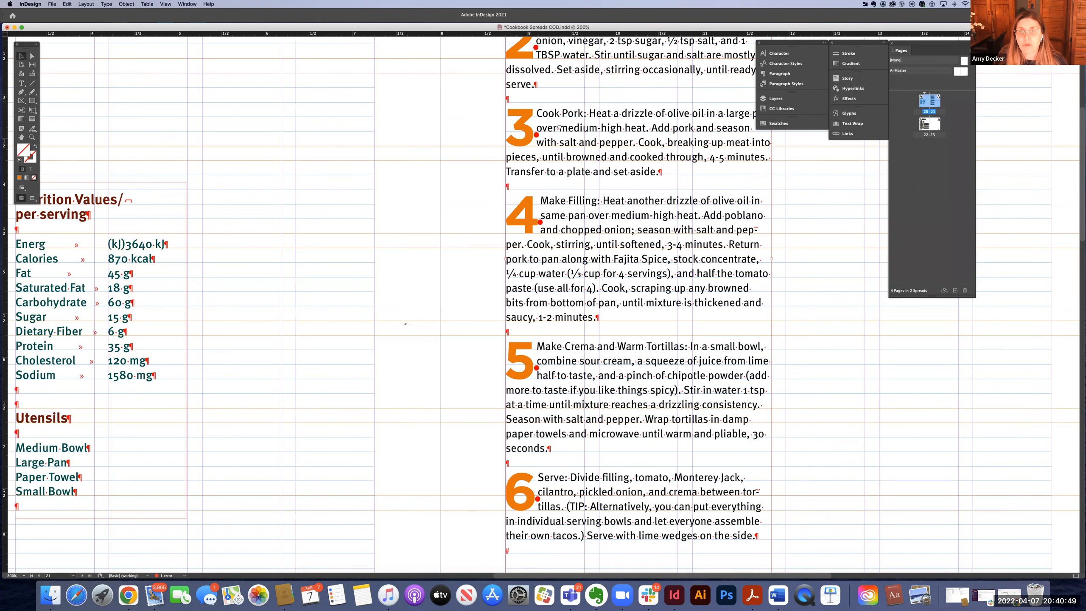
left_click_drag(559, 127, 518, 223)
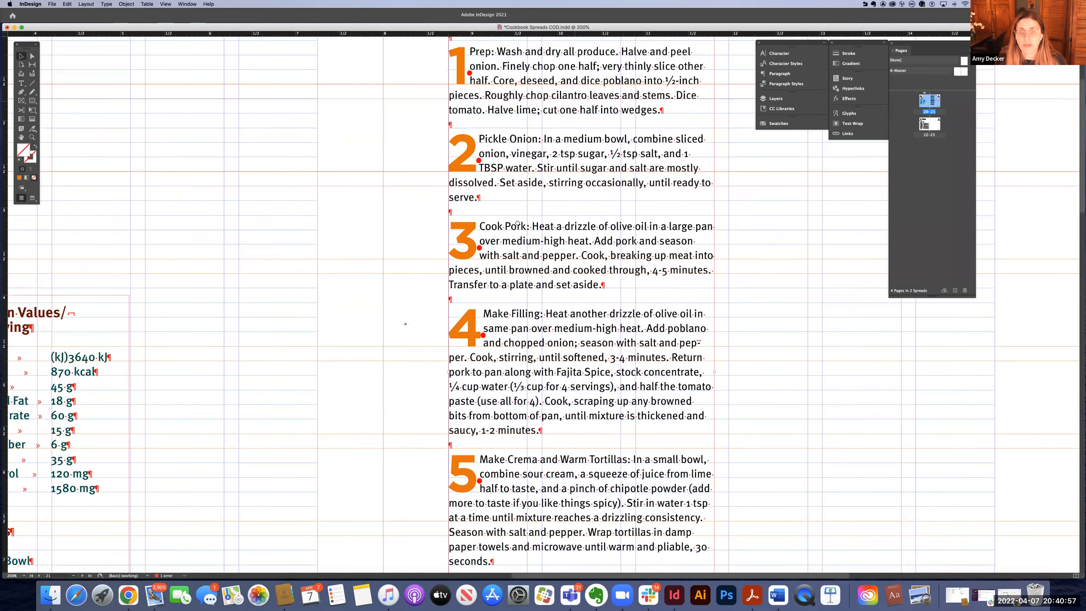
scroll(518, 223, "up", 1)
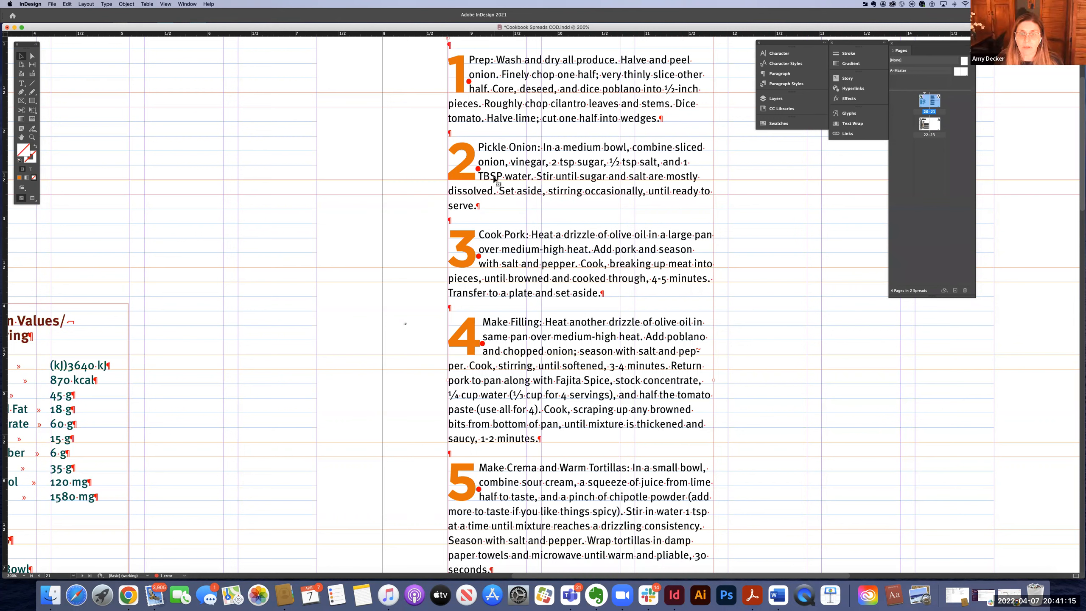
Try Optical kerning on the instruction 2 text from "onion, vinegar" to the end, and return it to Metrics
left_click(528, 160)
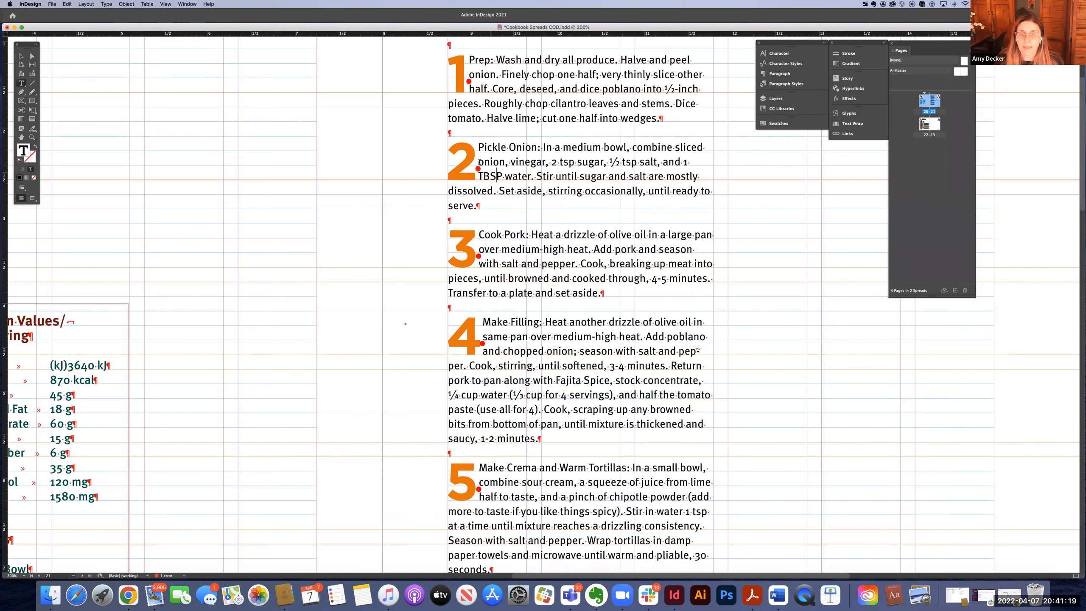
left_click_drag(478, 162, 483, 207)
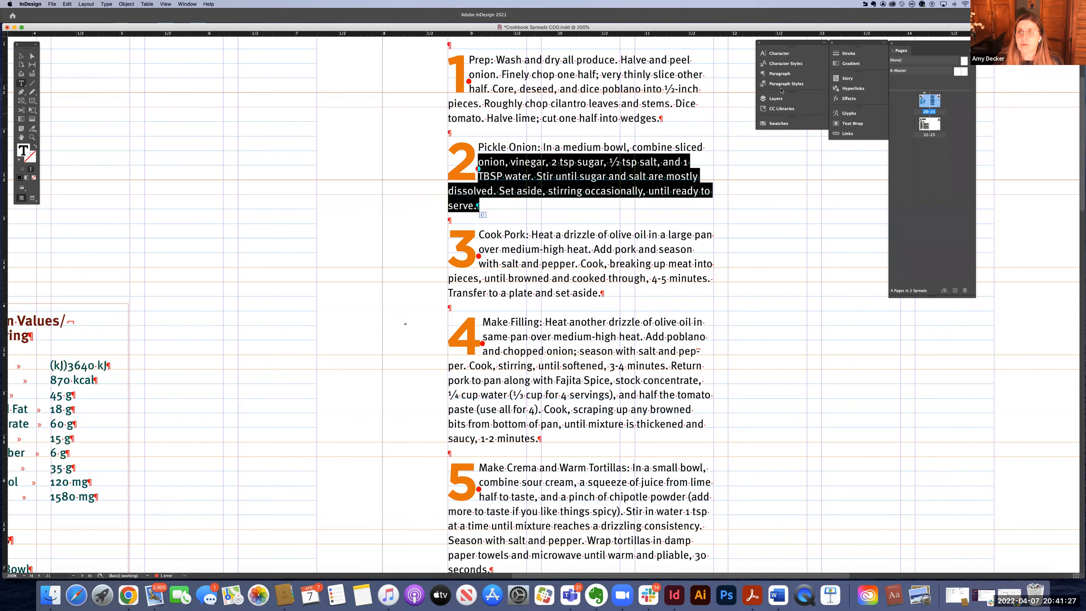
left_click(772, 53)
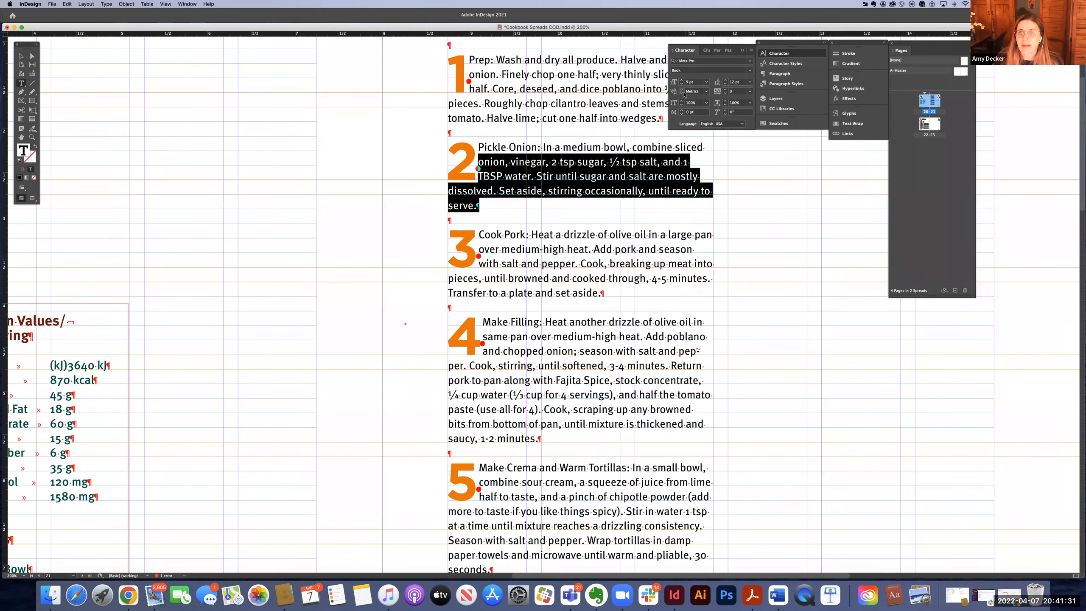
left_click(706, 94)
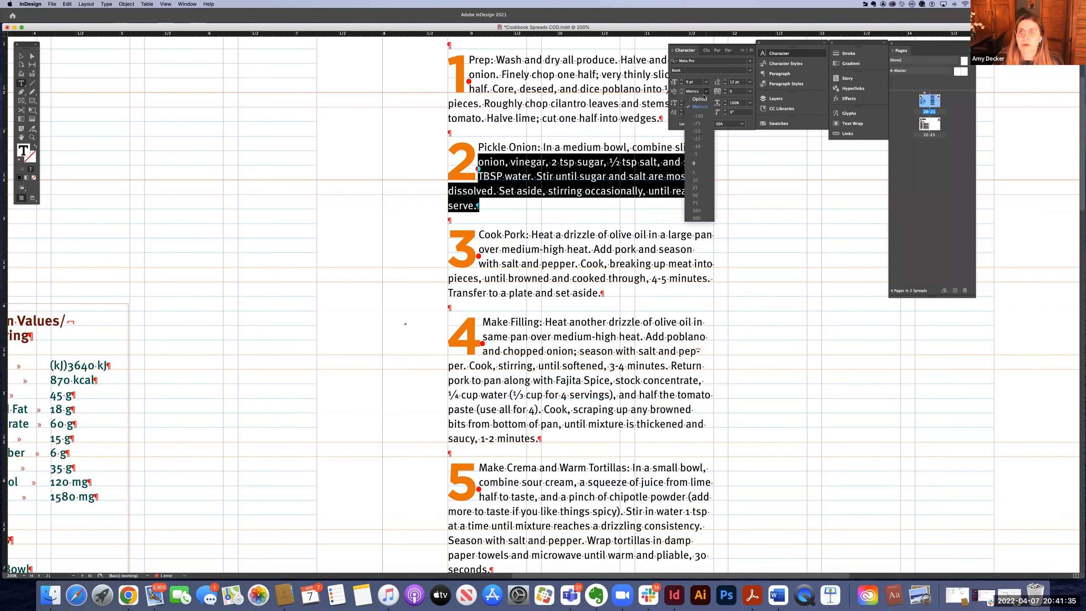
left_click(701, 98)
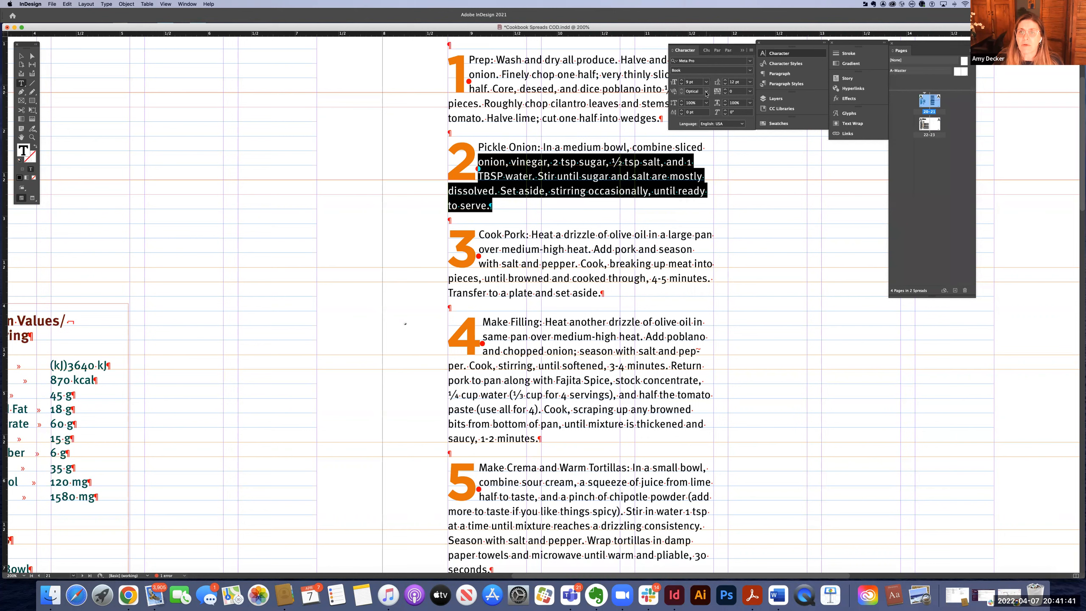
left_click(706, 92)
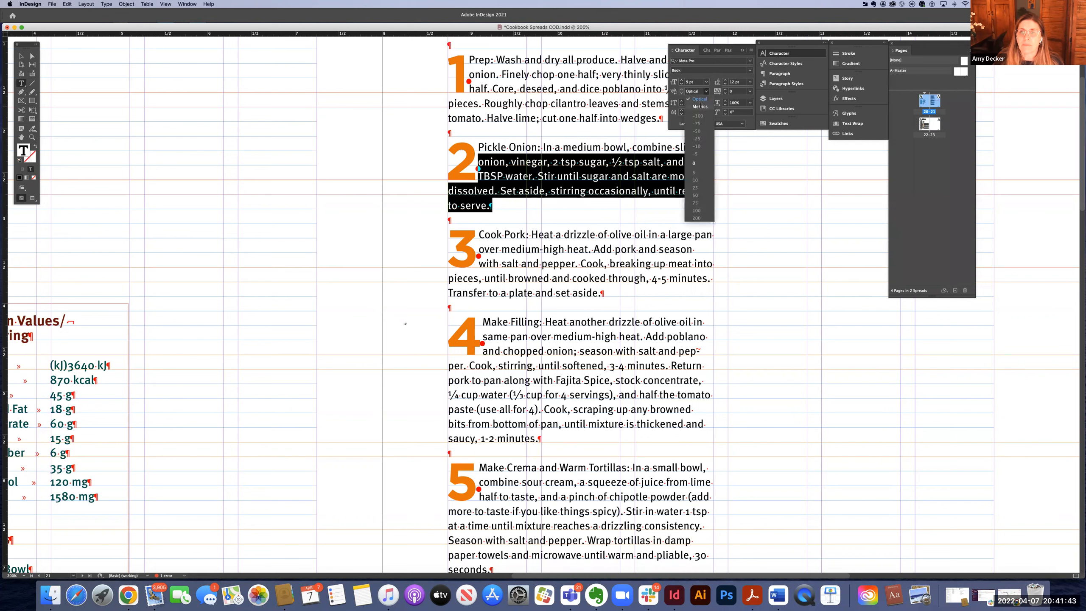
left_click(700, 107)
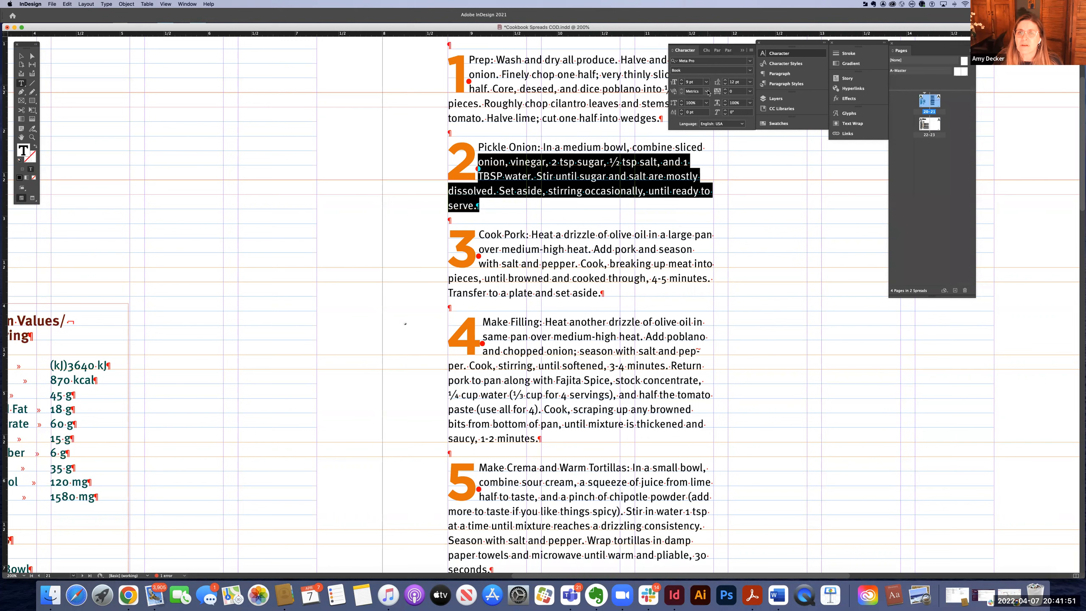
left_click(707, 92)
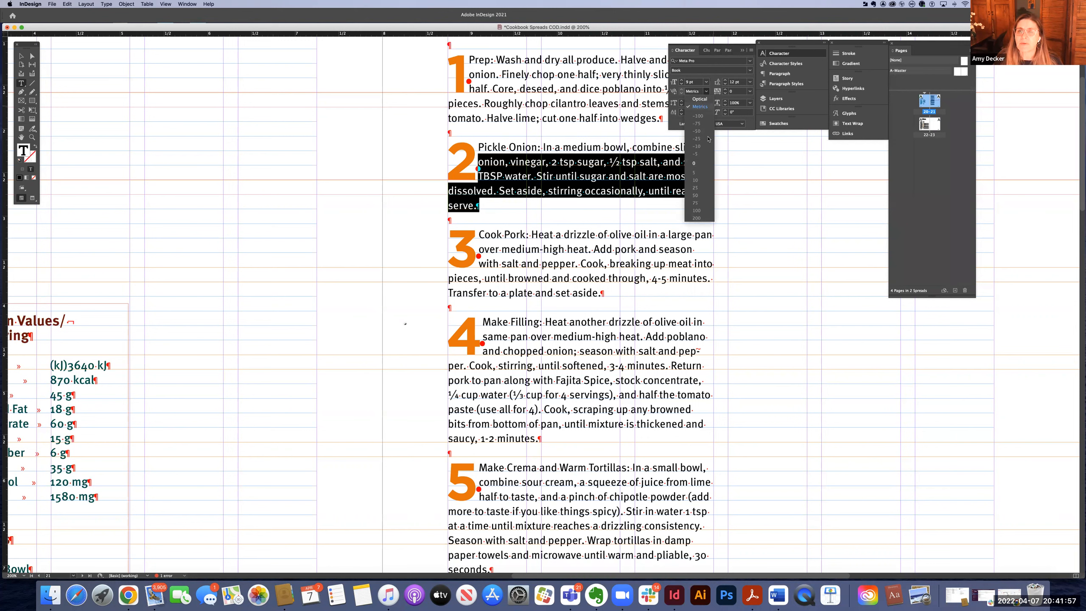
left_click(645, 161)
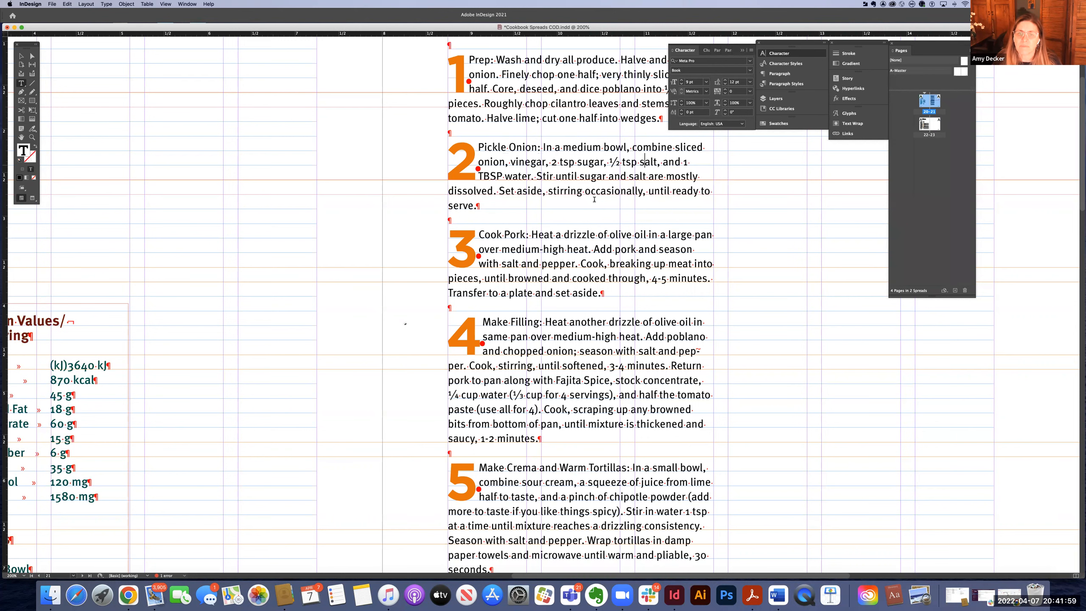
Set the tracking to -20 for instruction 2's text from "TBSP water" to the end of the paragraph
left_click(477, 176)
left_click(491, 199, "shift")
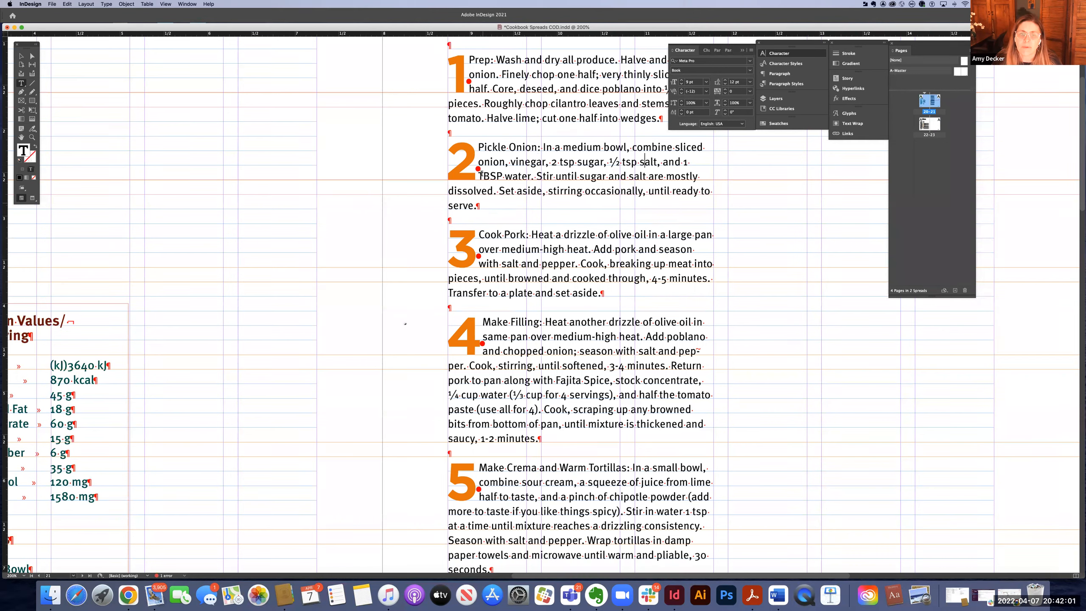
key("shift+Down")
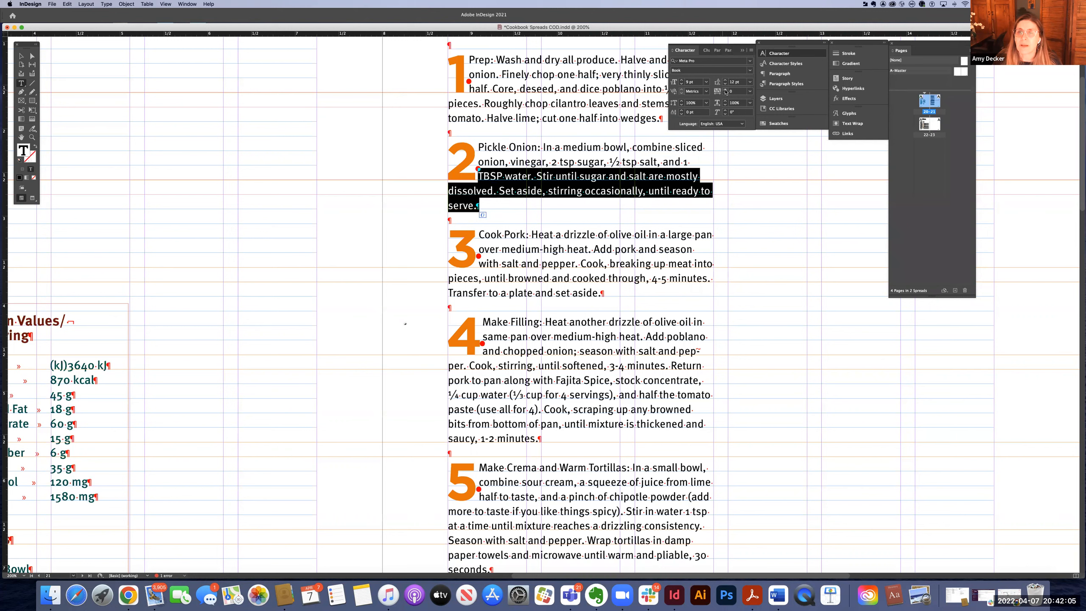
left_click(725, 94)
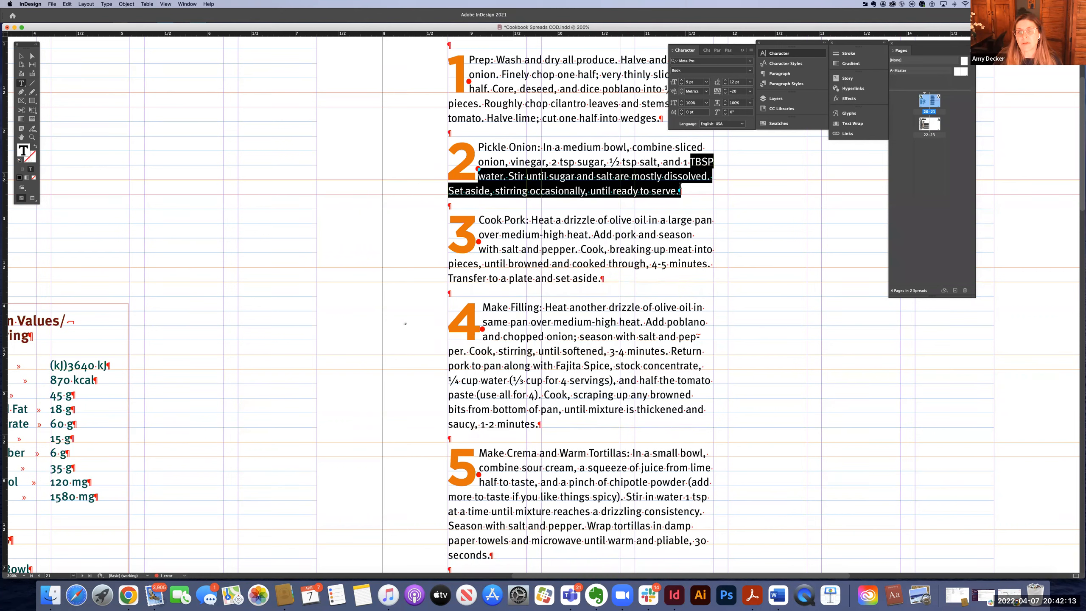
left_click(707, 182)
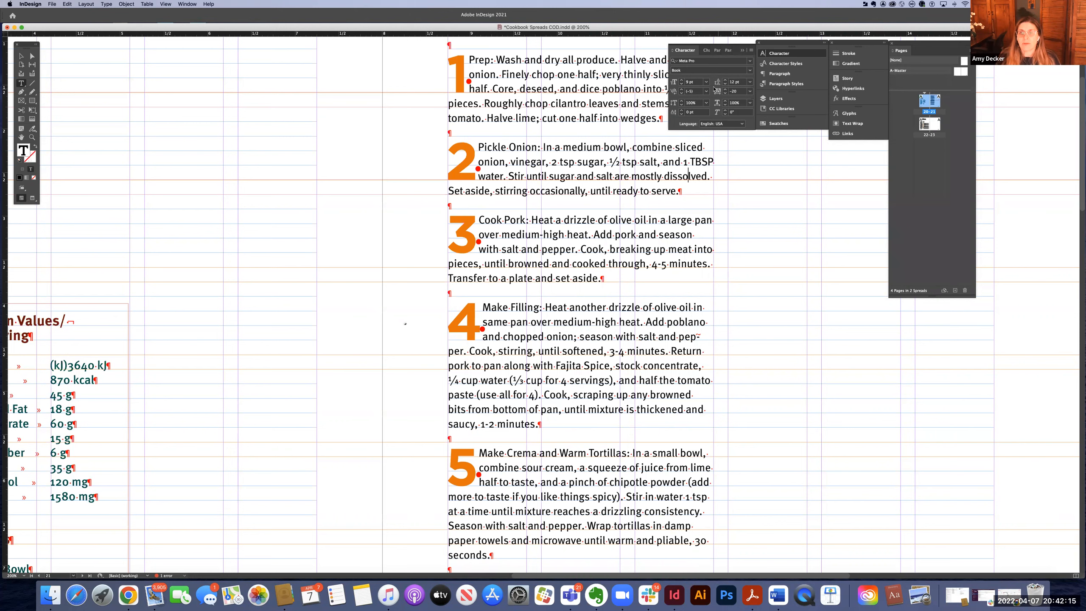
left_click(661, 189)
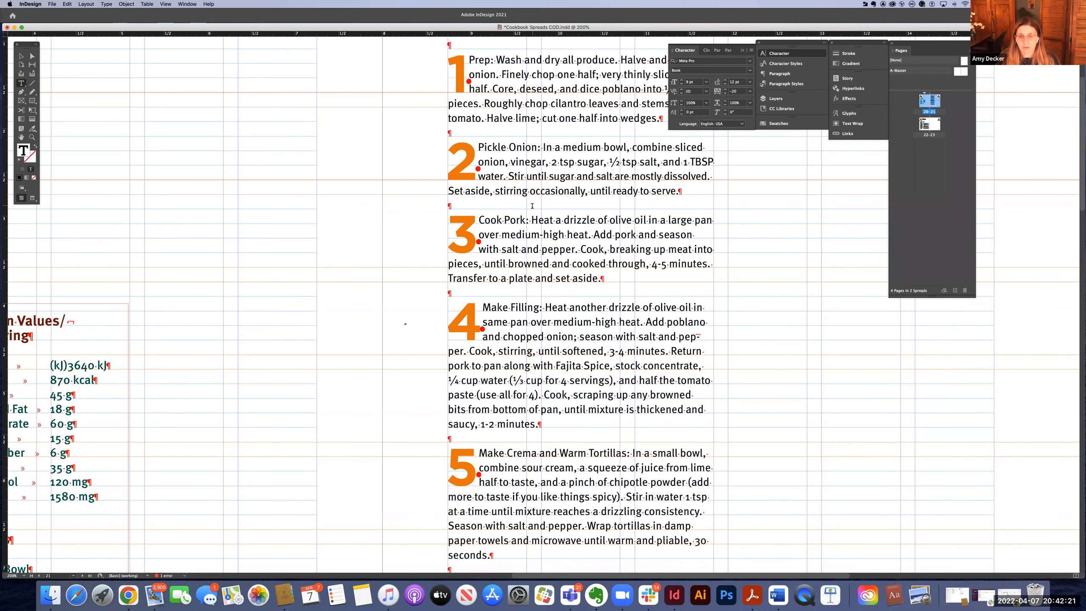
Examine the line breaks in the remaining instructions, including the hyphenated word "tortillas" in instruction 6
scroll(533, 205, "down", 1)
scroll(532, 206, "down", 5)
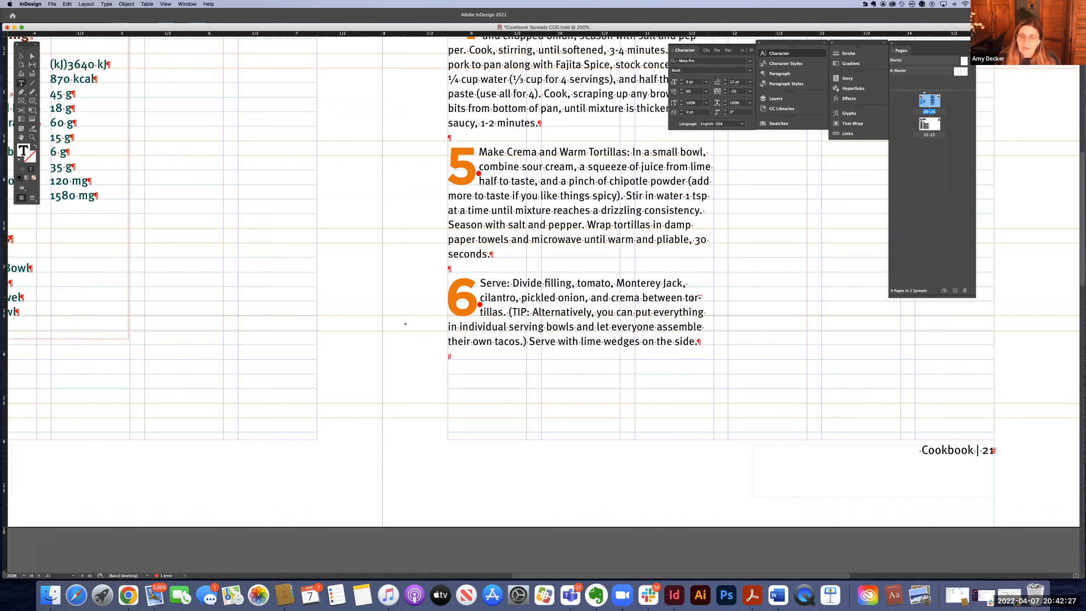
double_click(700, 298)
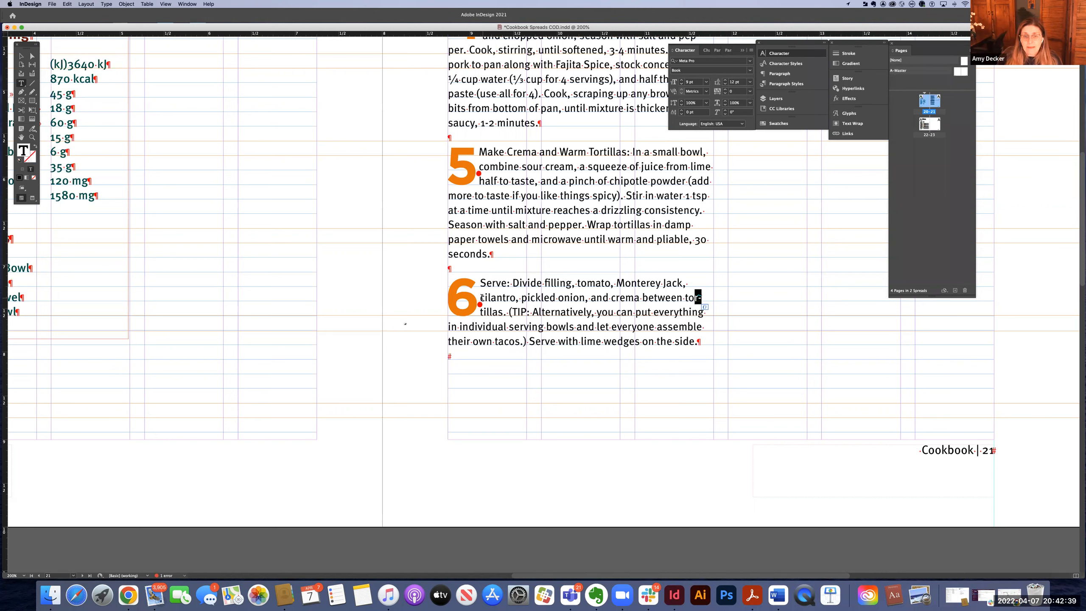
left_click(586, 312)
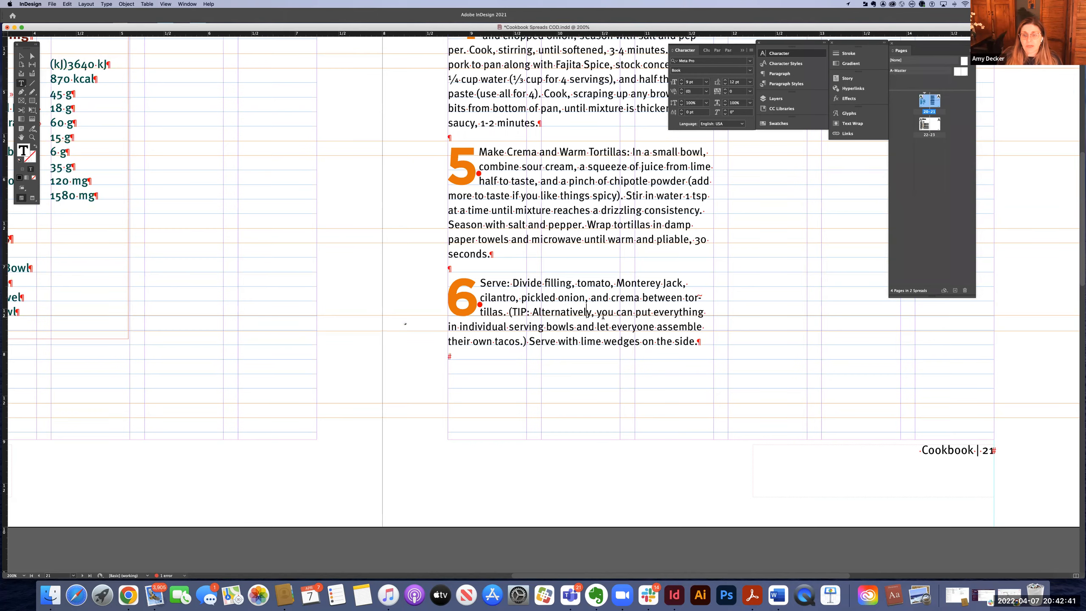
scroll(602, 316, "up", 1)
scroll(603, 317, "up", 10)
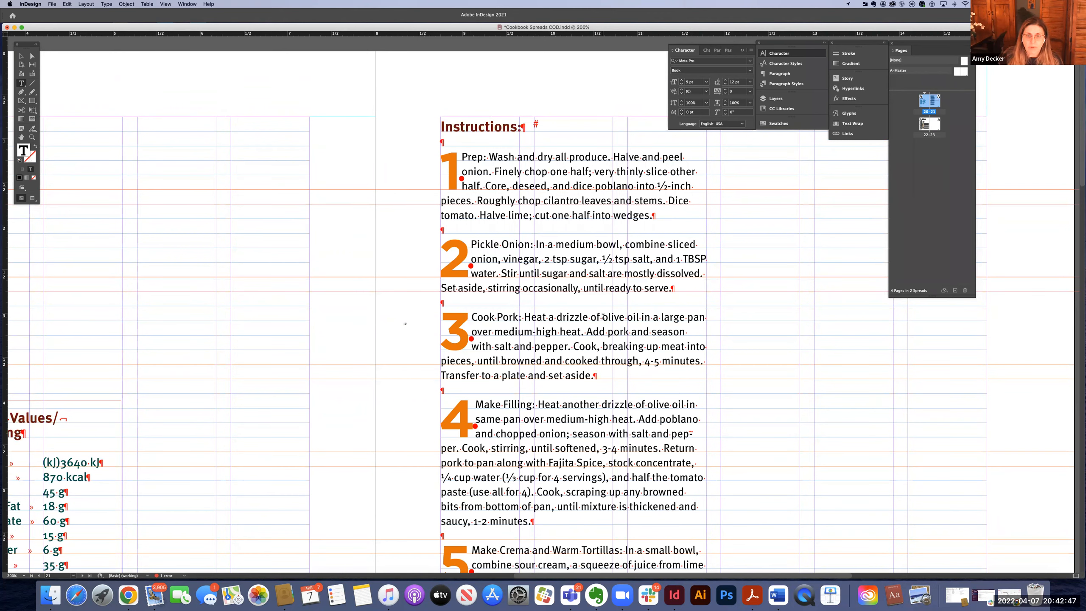
Review the layout of the whole spread on pages 20 and 21 at 125% zoom with nothing being edited
key("super+minus")
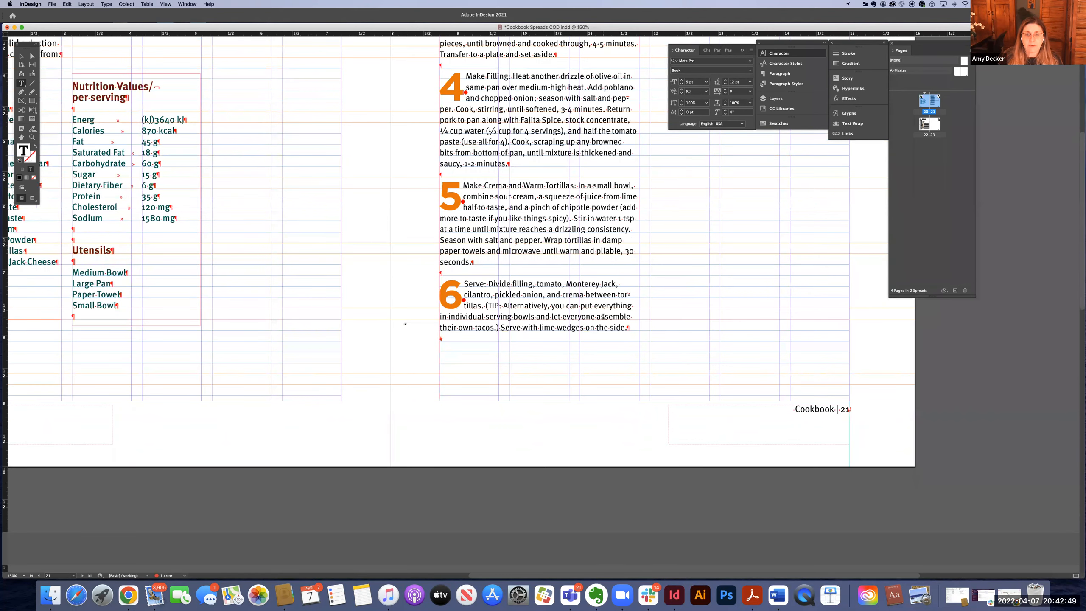
key("super+minus")
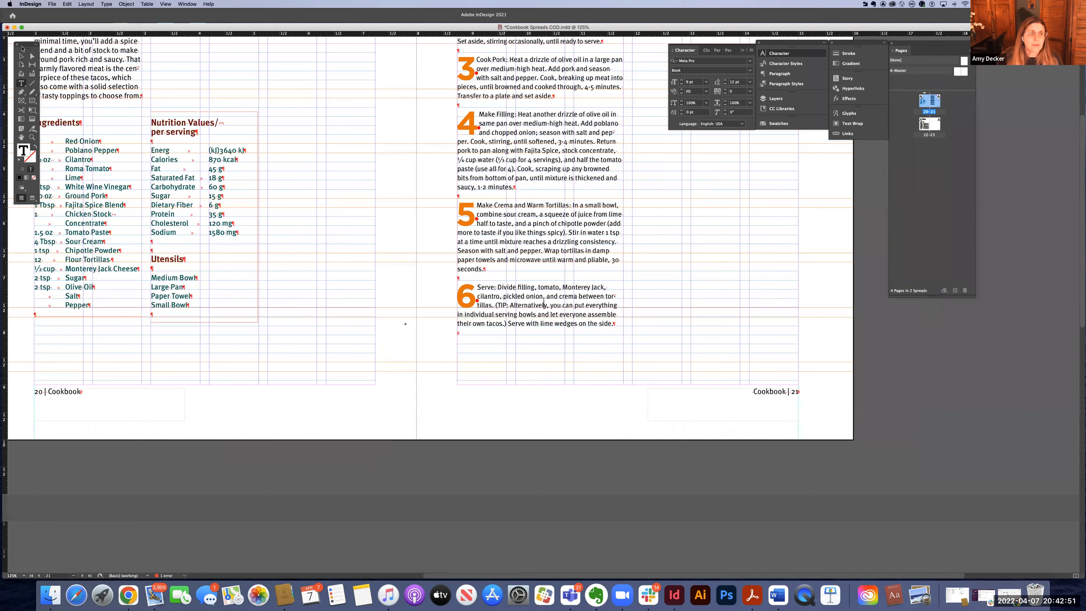
left_click(21, 55)
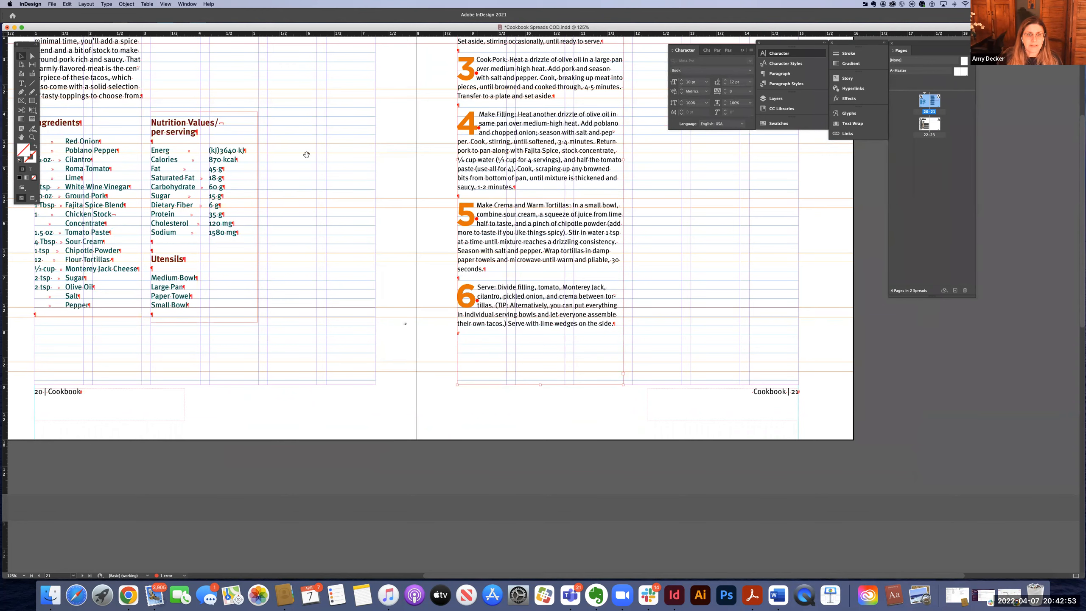
left_click_drag(373, 264, 227, 183)
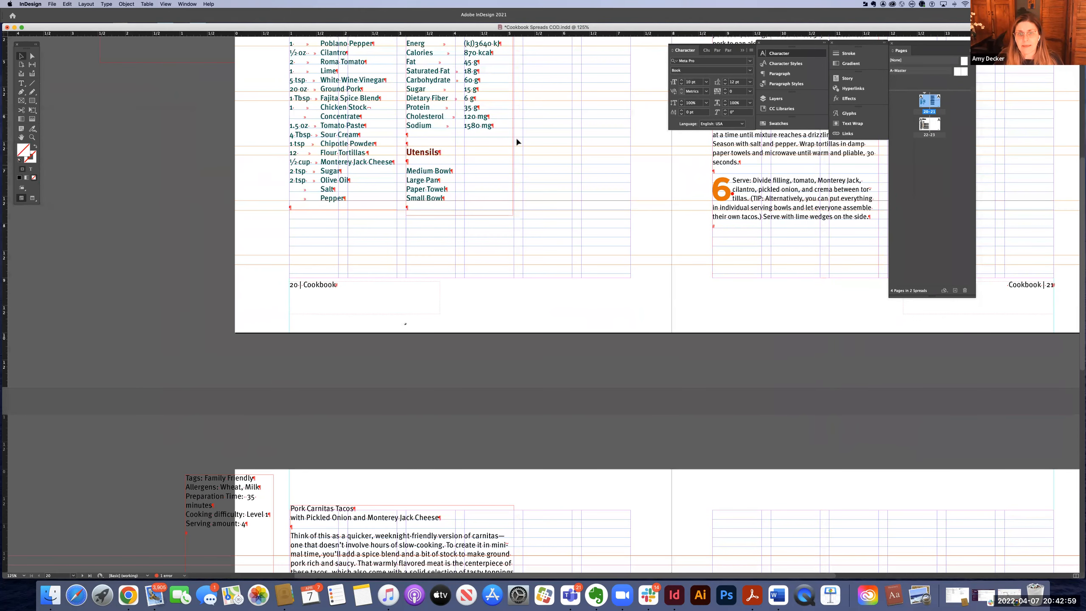
left_click_drag(449, 209, 420, 251)
scroll(420, 251, "up", 3)
scroll(420, 251, "right", 2)
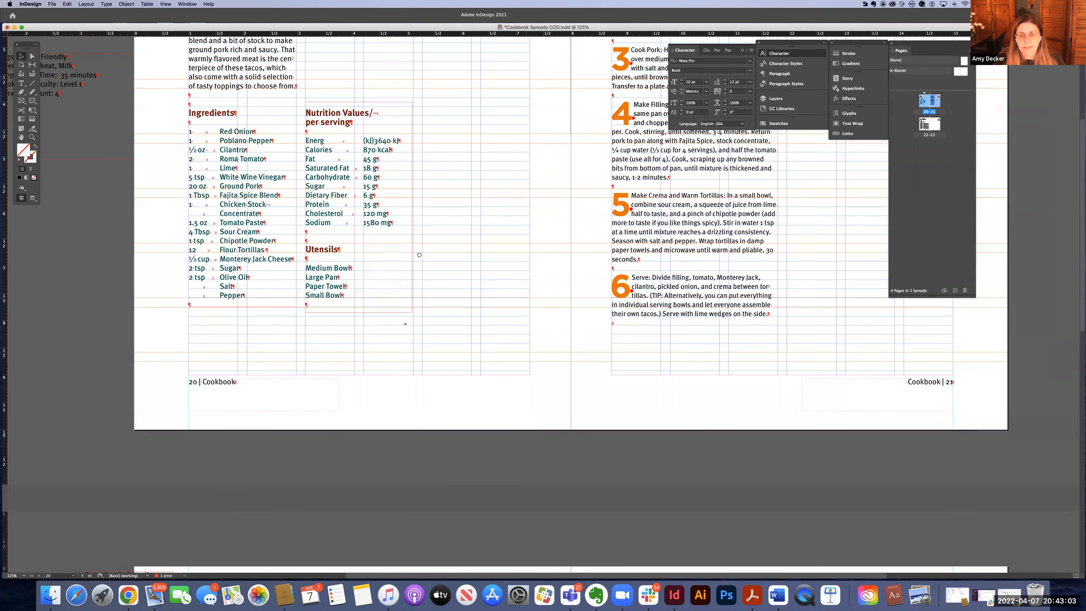
scroll(418, 284, "up", 3)
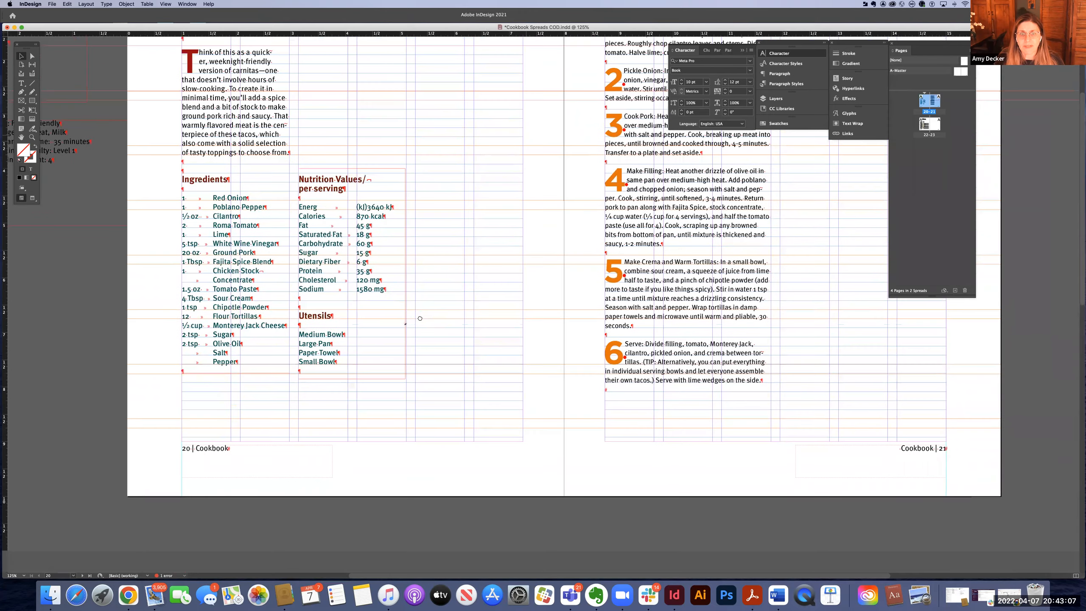
scroll(419, 313, "up", 2)
scroll(425, 309, "up", 1)
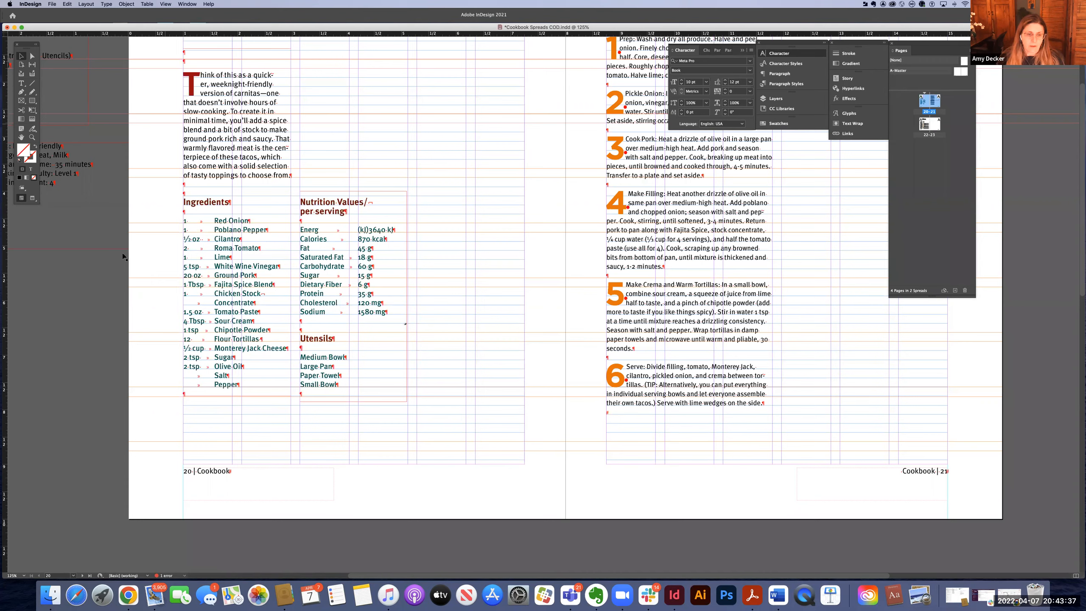
Switch to Chrome, search for "adobe color" in a new tab, and open the Adobe Color wheel page
left_click(135, 594)
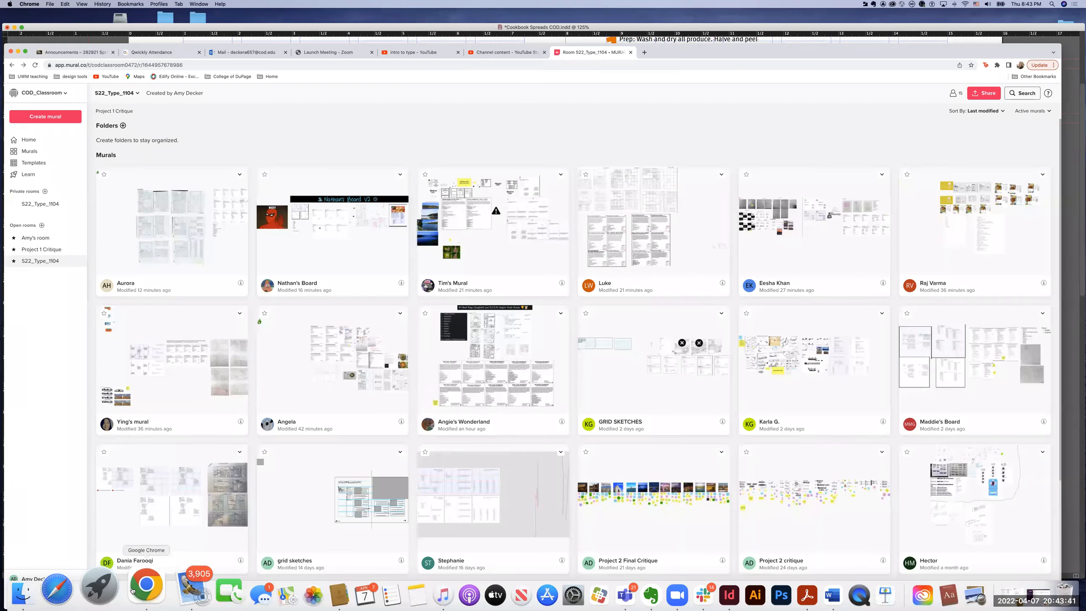
left_click(643, 52)
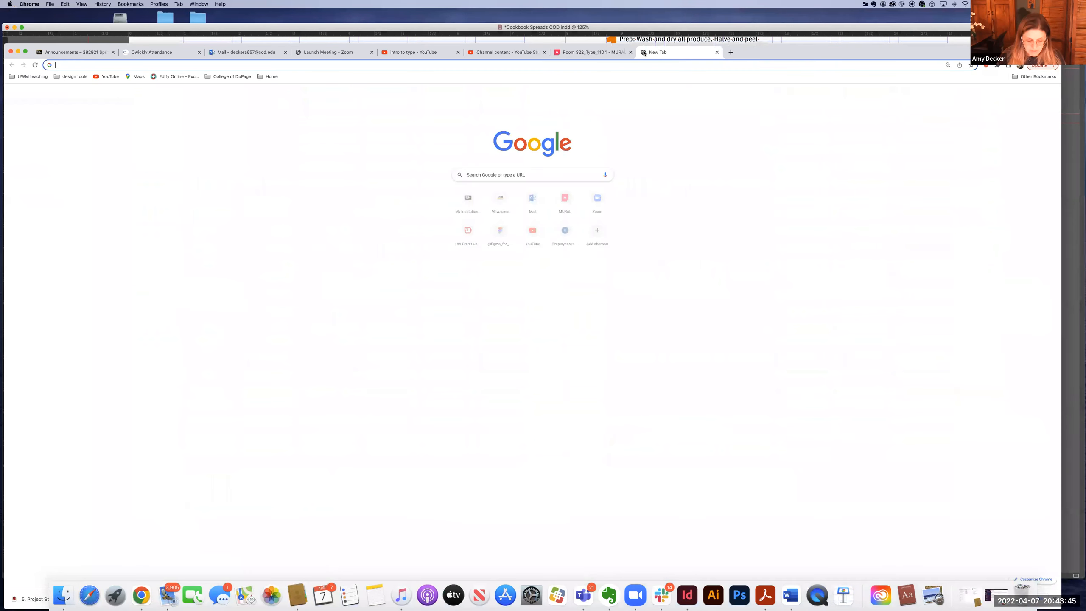
type("ado")
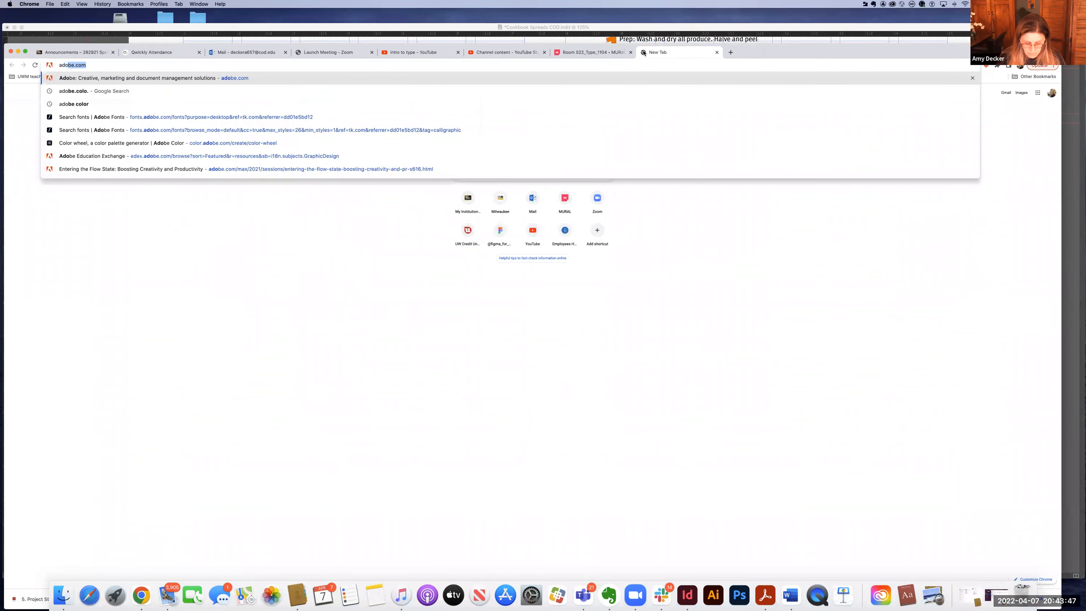
type("be color")
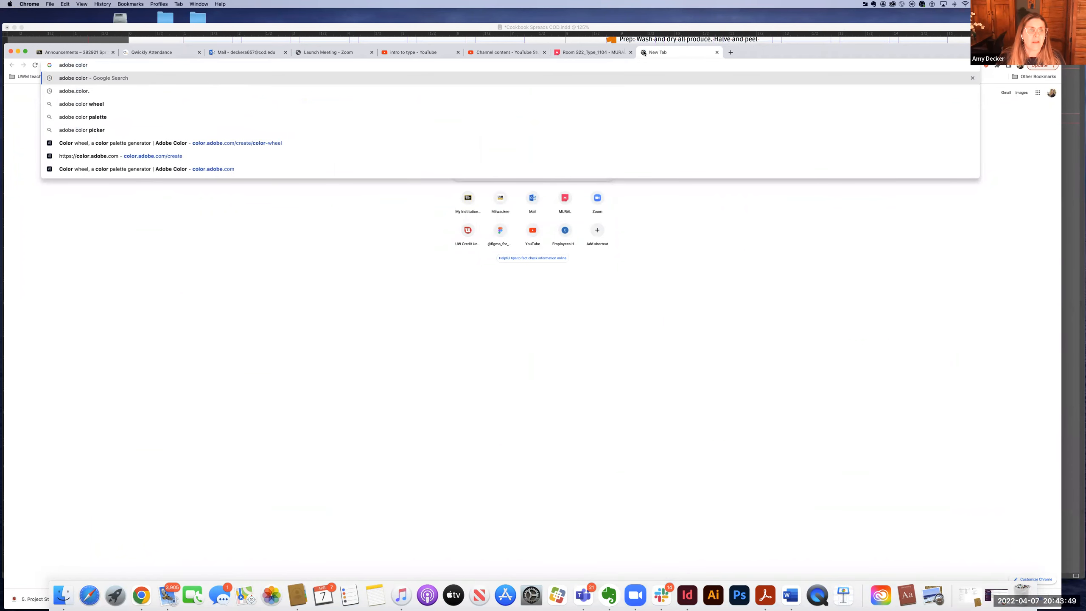
left_click(72, 79)
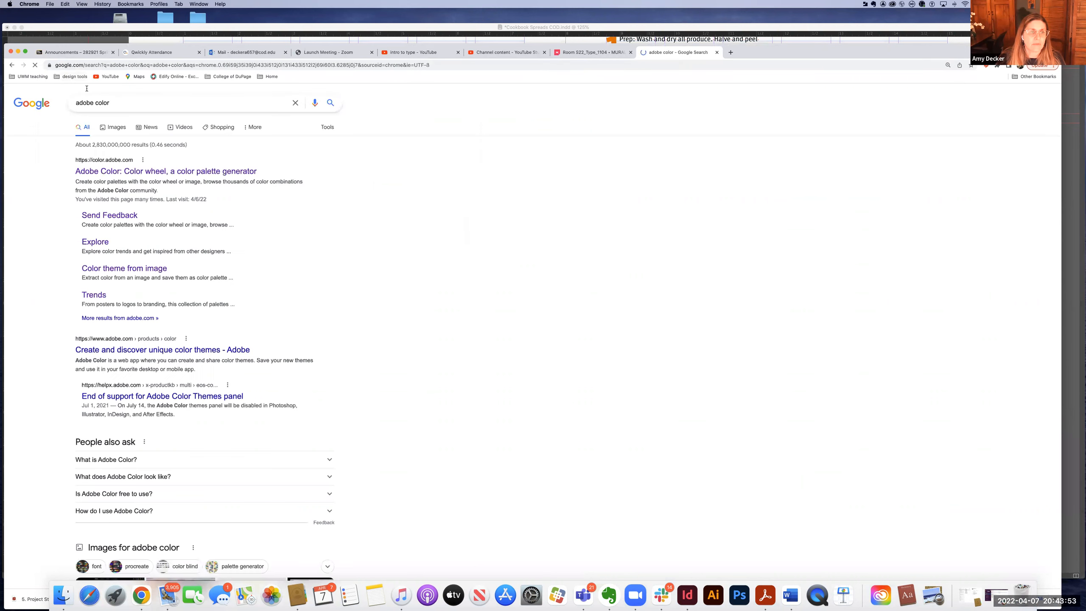
left_click(107, 171)
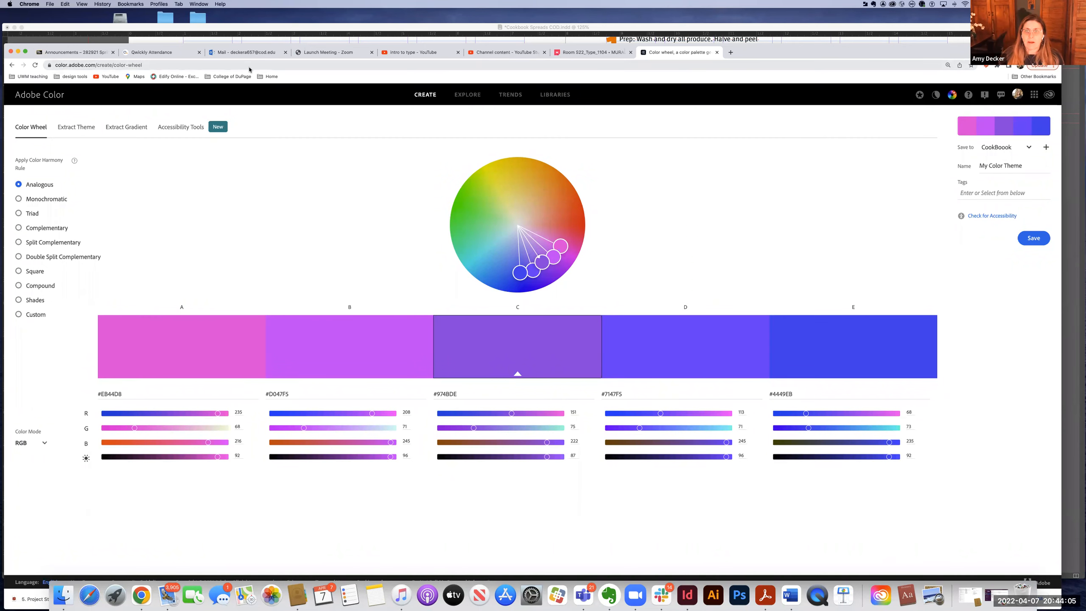
left_click_drag(771, 52, 773, 24)
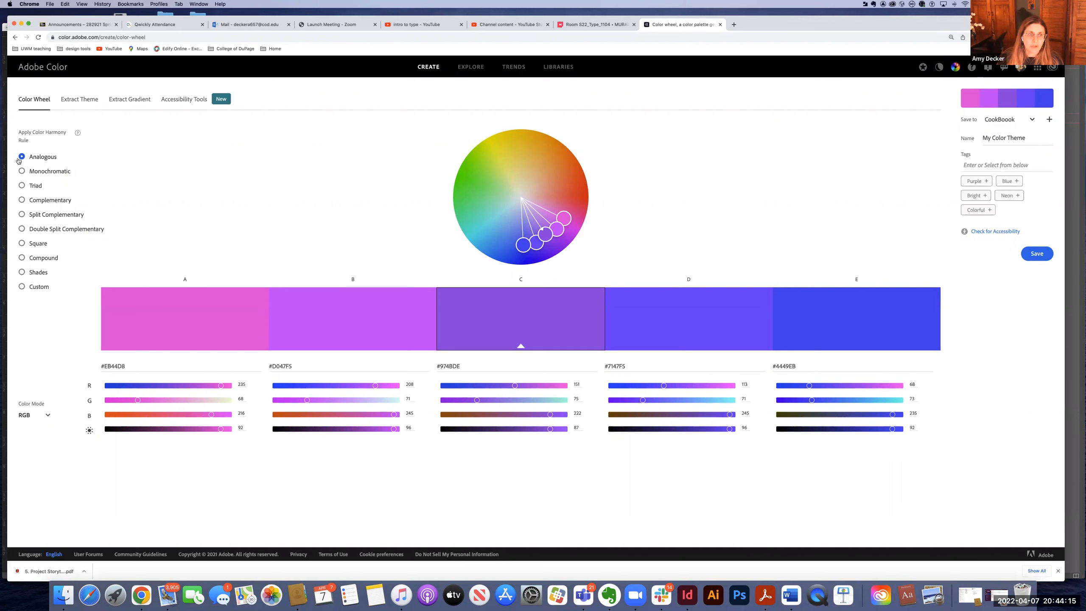
Try the Monochromatic, Triad, Complementary and Split Complementary harmony rules on the purple base color
left_click(21, 172)
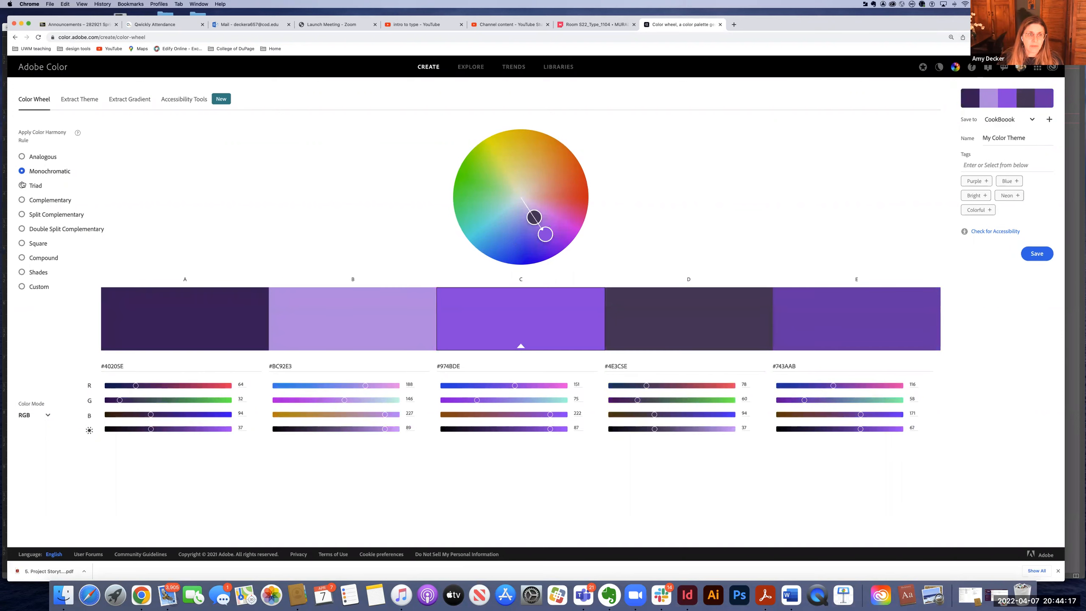
left_click(22, 186)
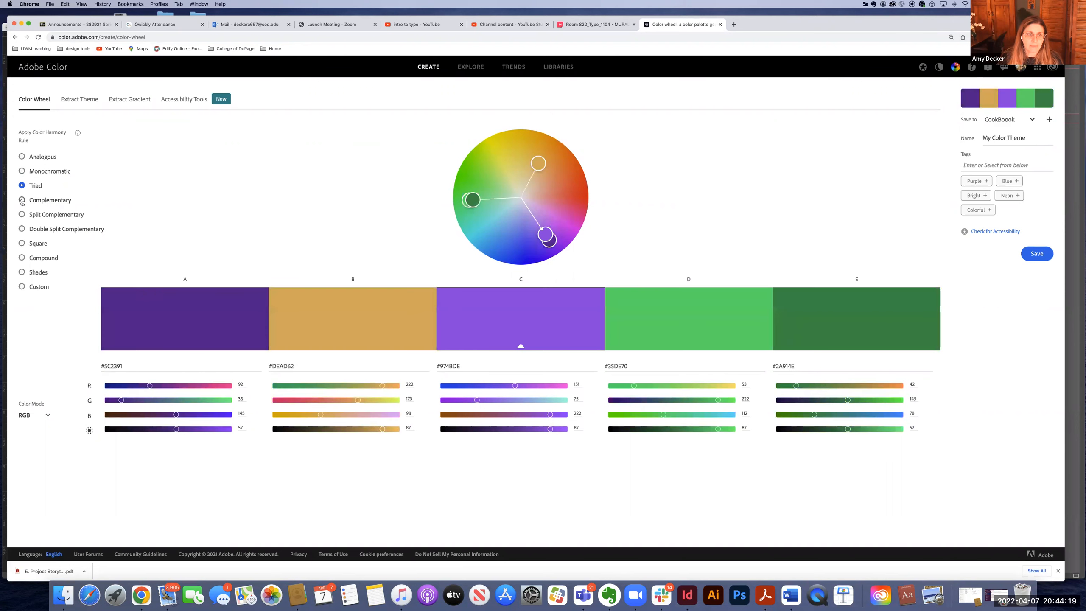
left_click(22, 200)
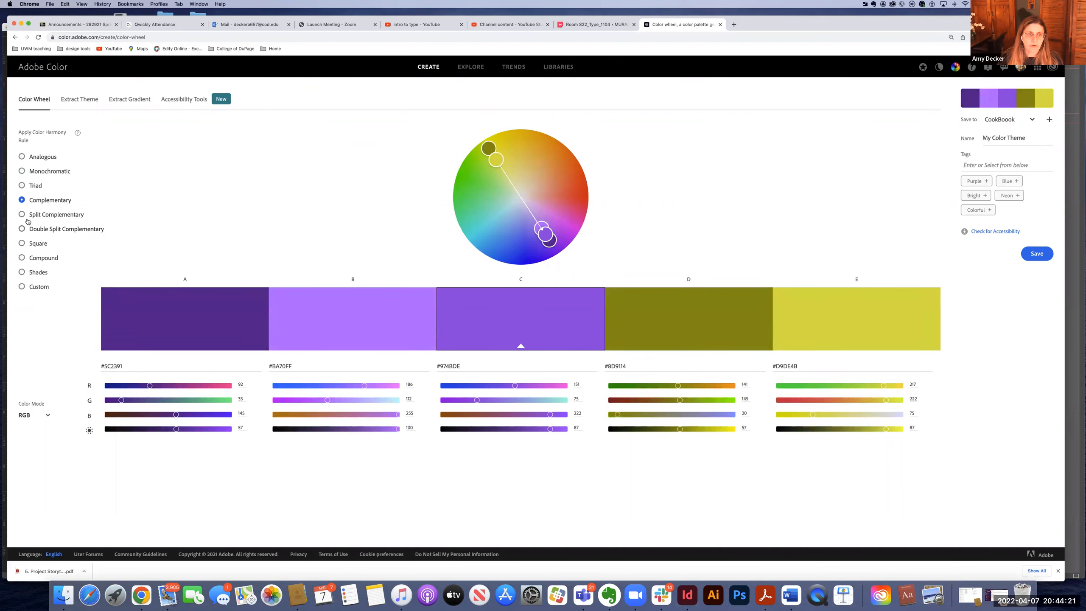
left_click(25, 217)
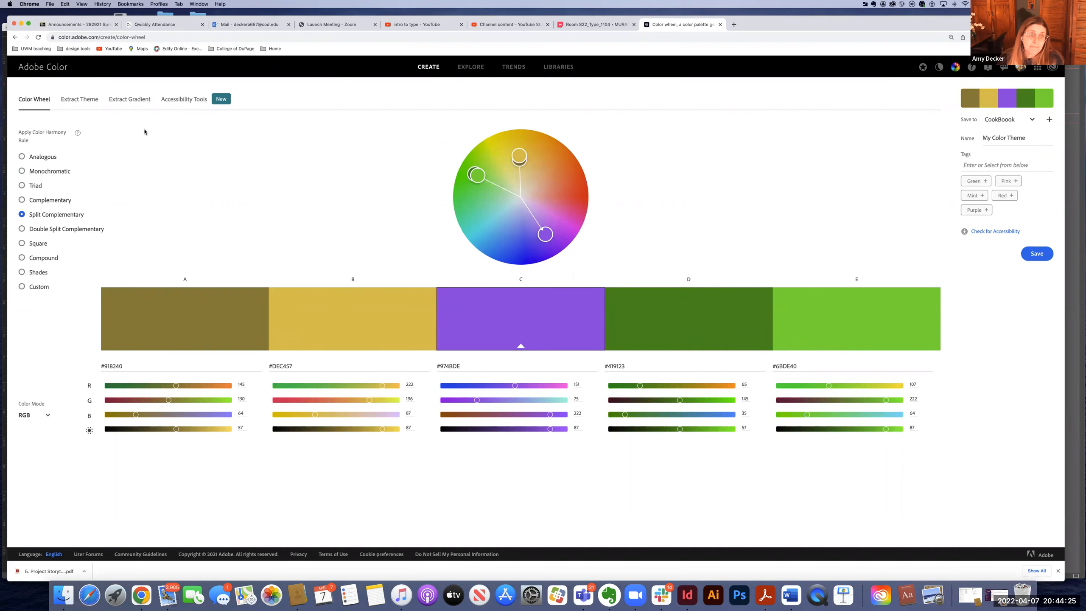
Load Roasted Veggie Farro Bowls.jpg into Extract Theme to pull a color theme from the photo
left_click(75, 100)
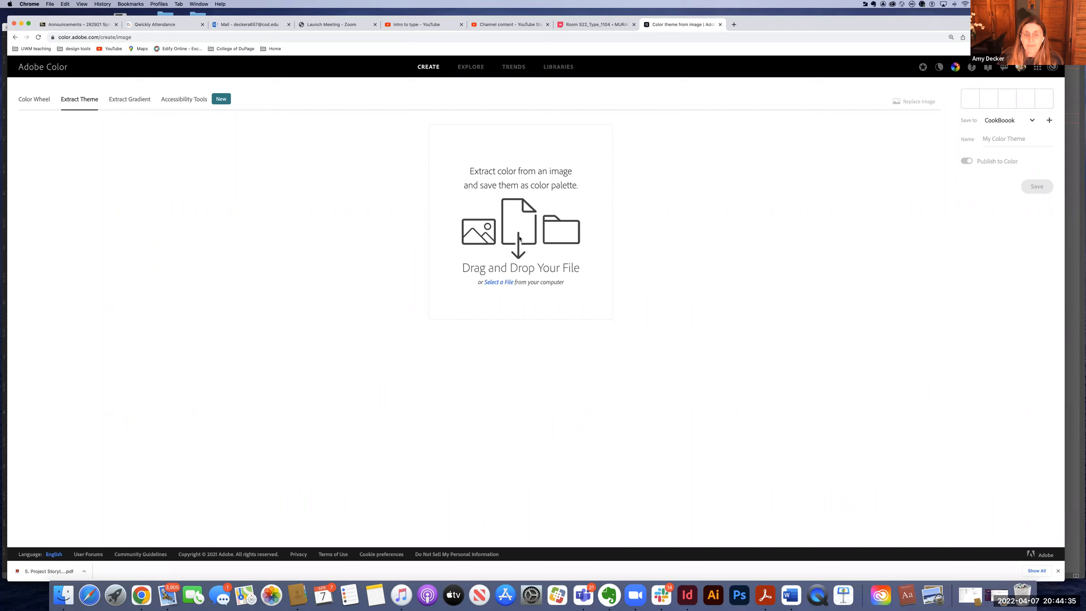
left_click(499, 285)
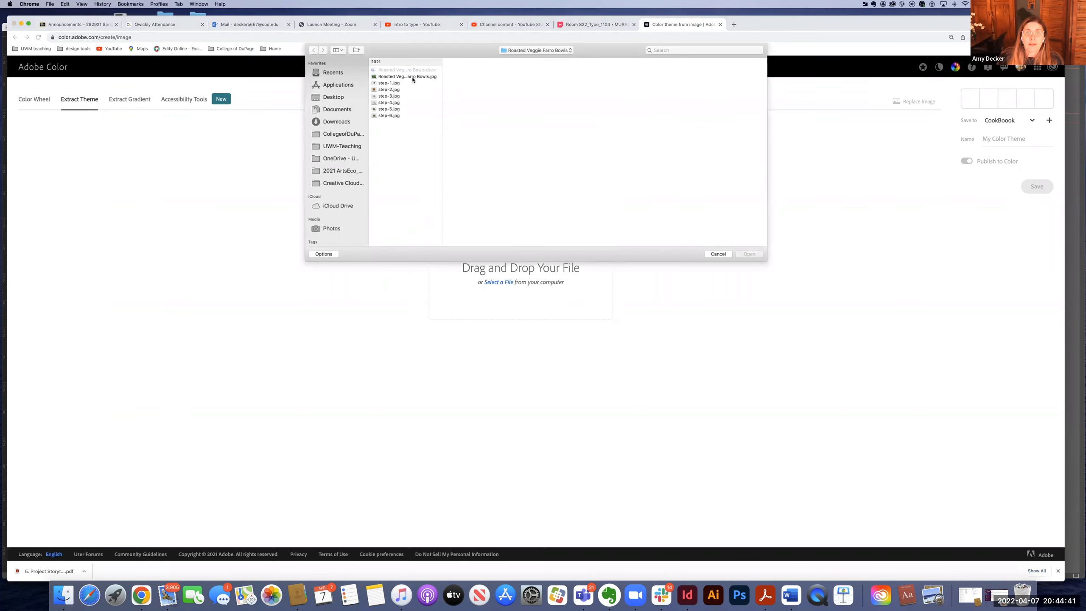
left_click(413, 78)
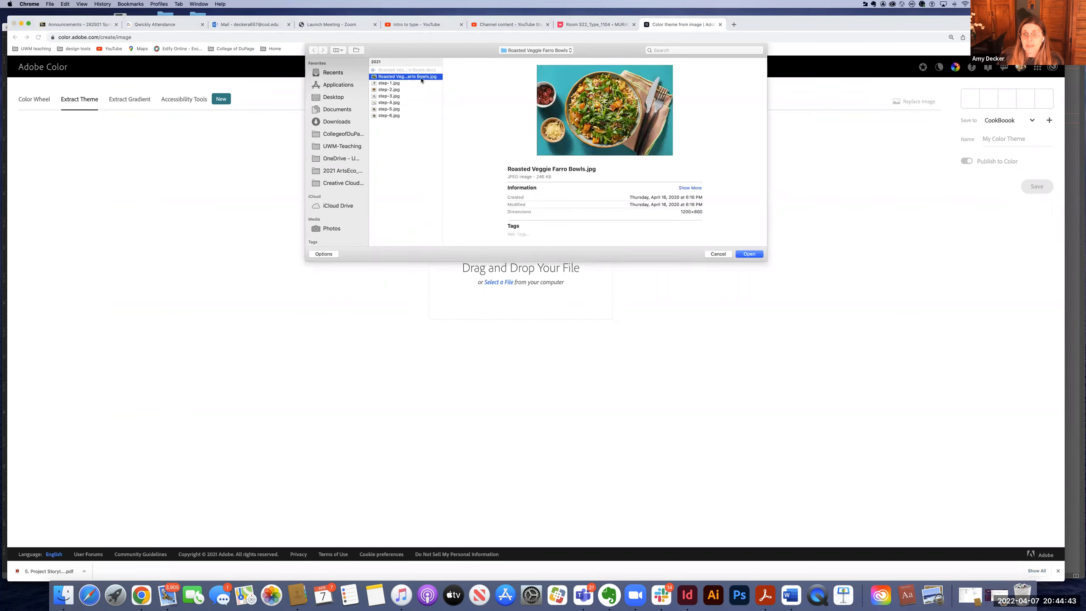
left_click(749, 254)
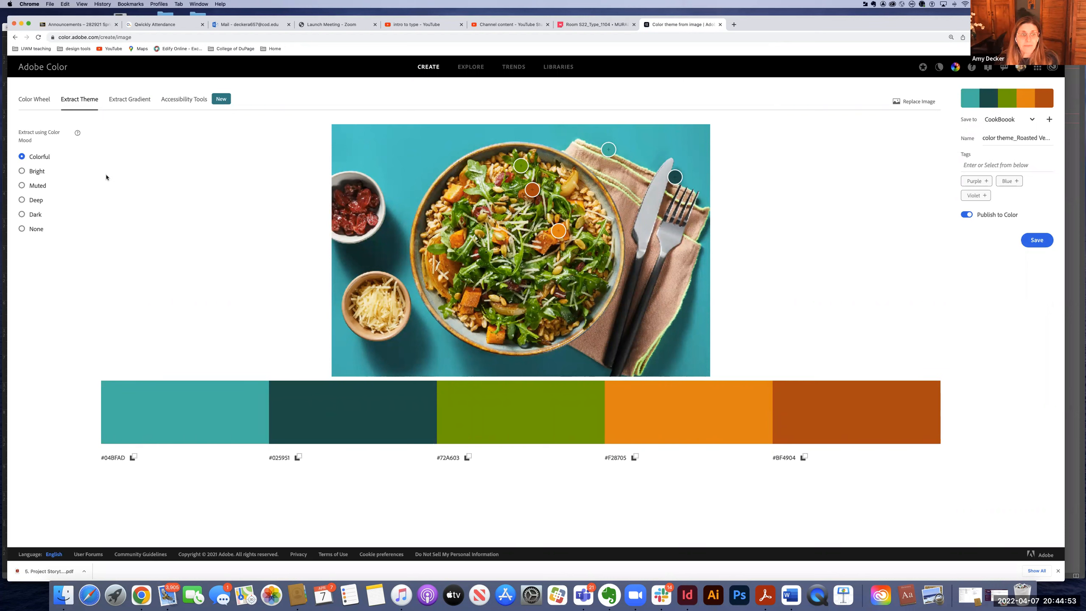
Try the Bright, Muted and None color moods on the extracted theme and set the mood back to Colorful
left_click(39, 172)
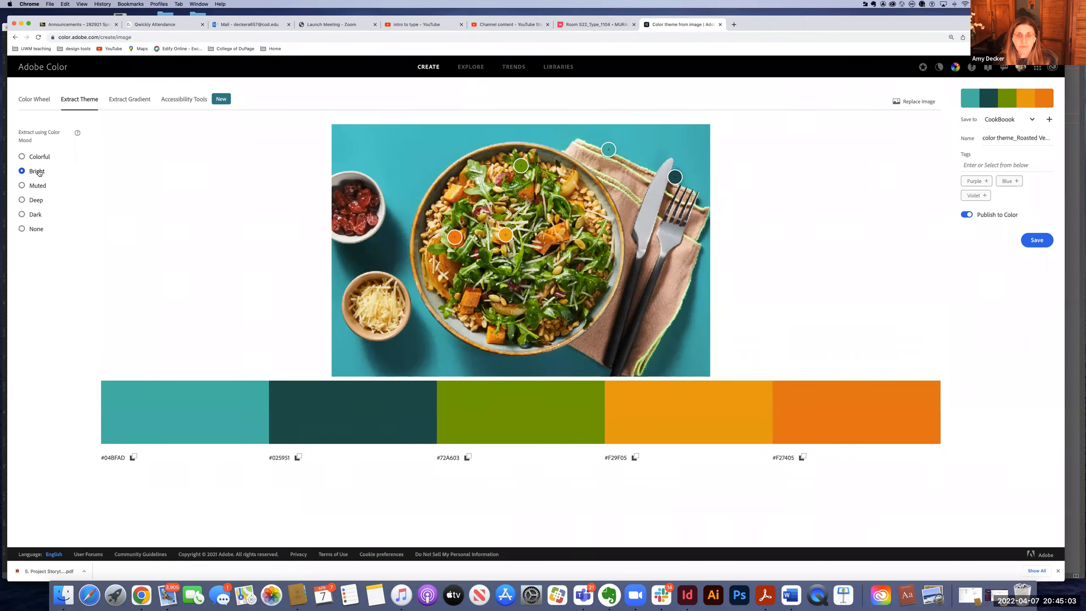
left_click(38, 187)
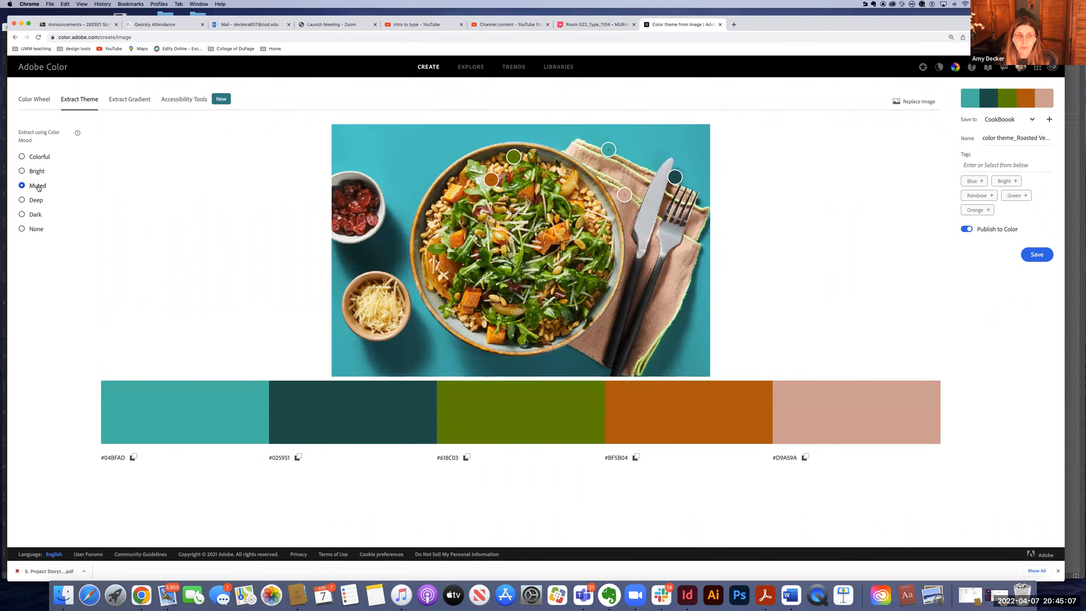
left_click(35, 201)
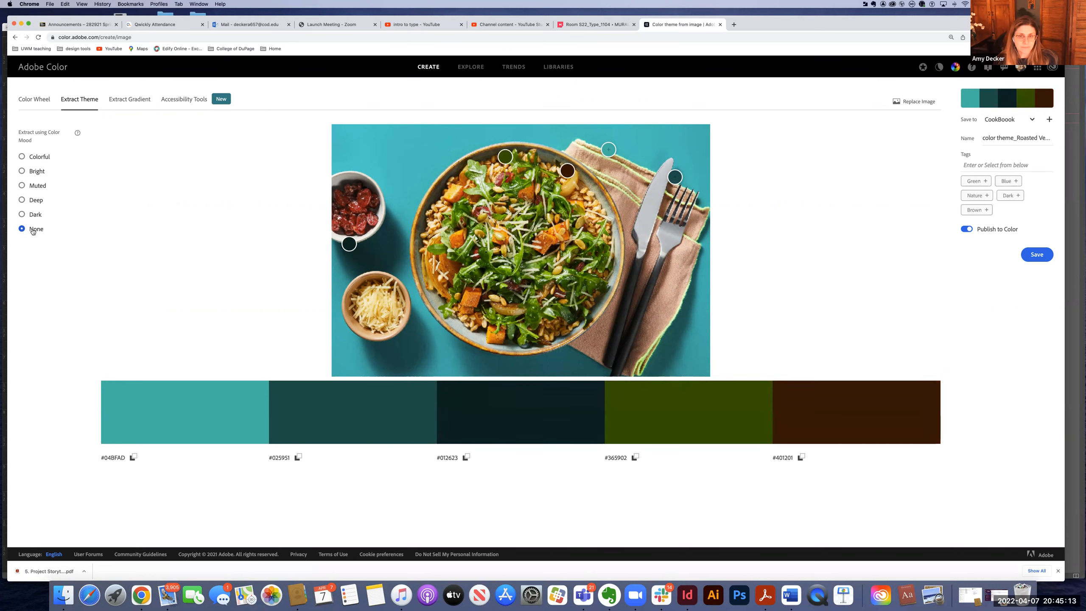
left_click(39, 158)
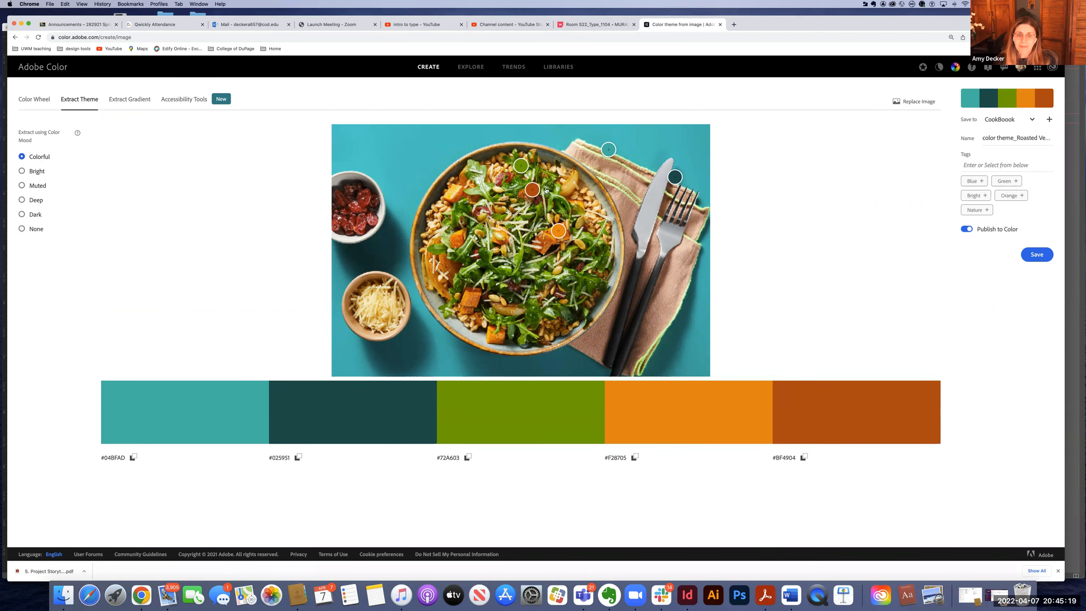
Resample the rust swatch from the dried red fruit, the orange from a yellow vegetable piece, and the light teal from the nearby background
left_click_drag(530, 189, 359, 210)
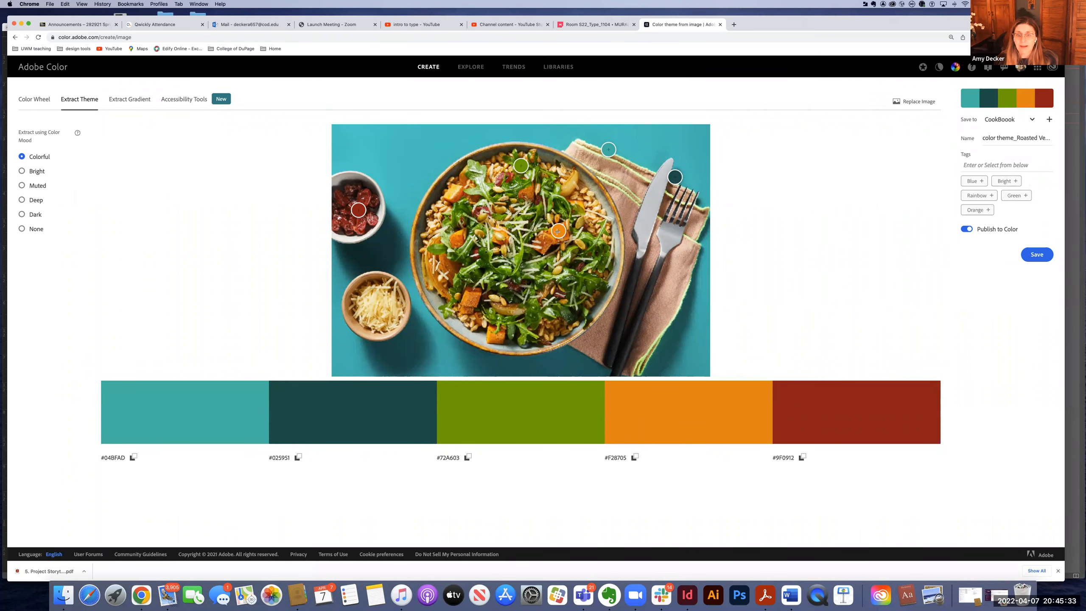
left_click_drag(558, 232, 580, 245)
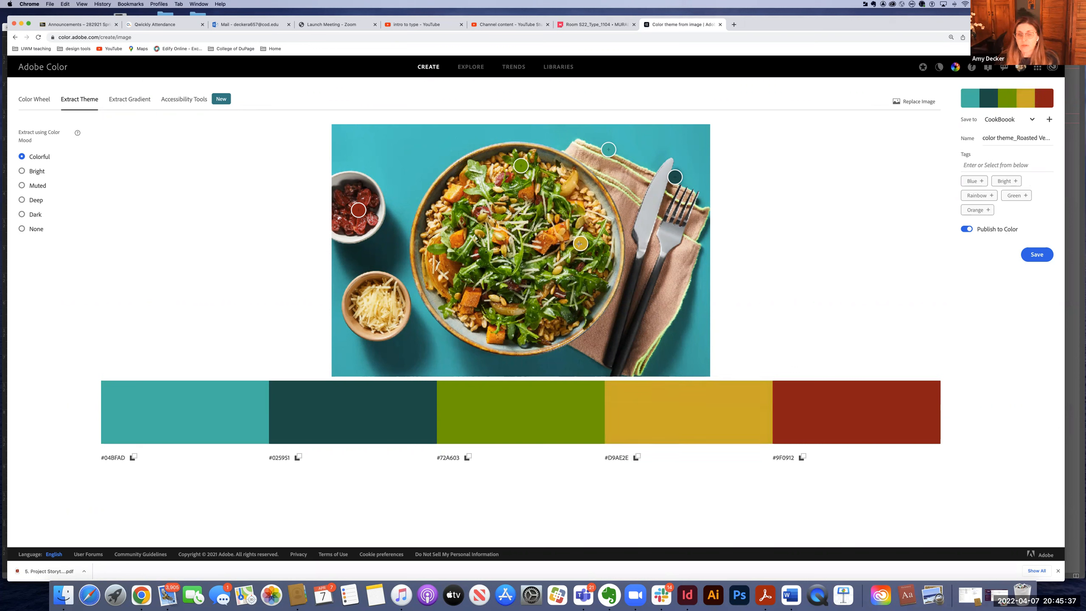
mouse_move(609, 148)
left_mouse_down()
mouse_move(623, 153)
mouse_move(626, 177)
mouse_move(619, 143)
left_mouse_up()
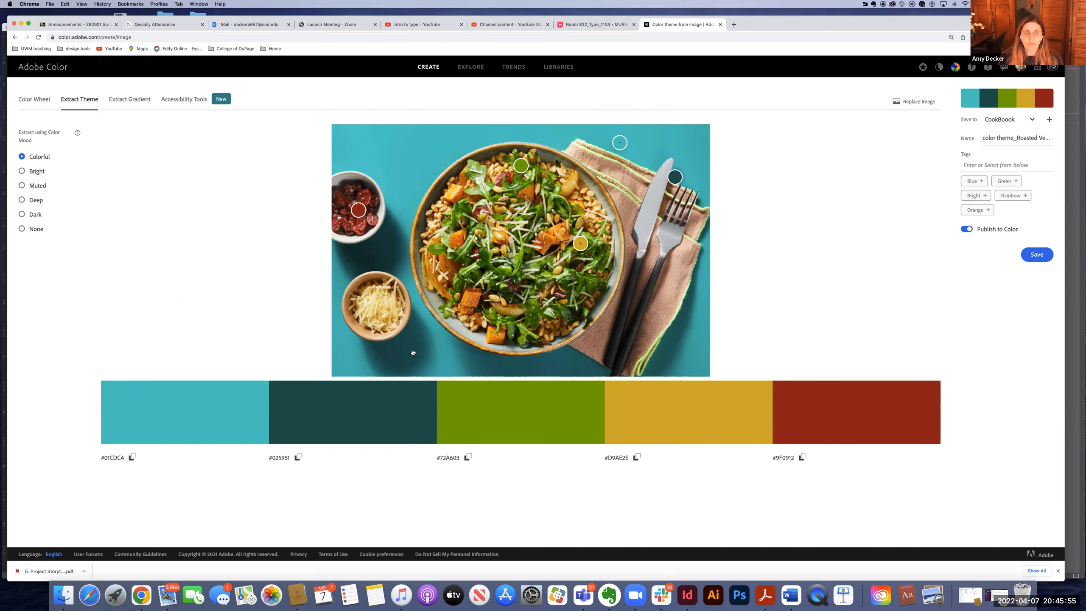
Browse the palettes on the Explore page and the industry categories on the Trends page, down to Flavour and Travel
left_click(471, 67)
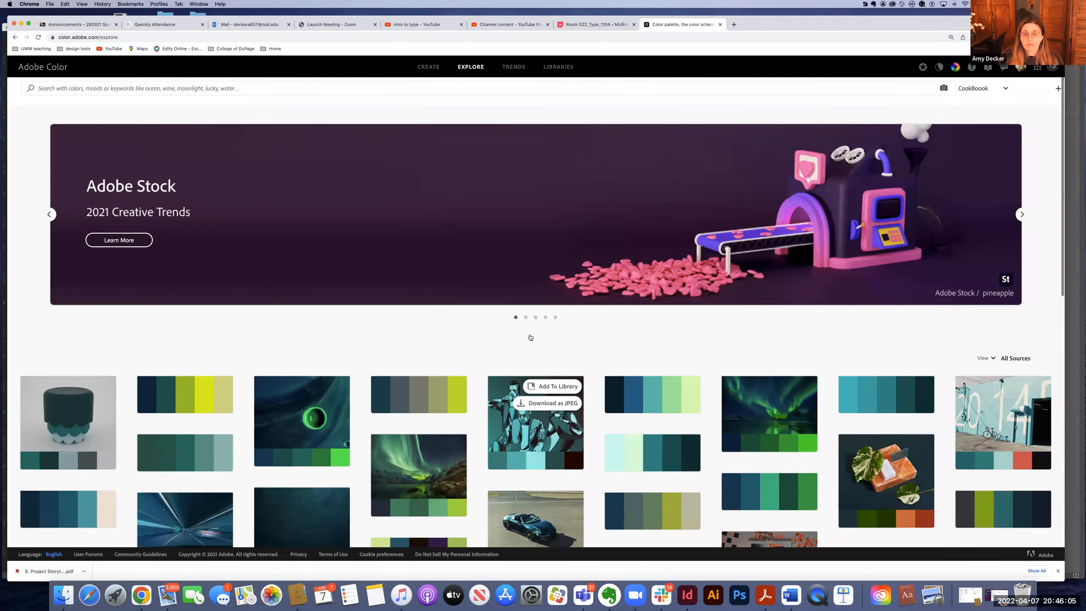
scroll(530, 337, "down", 15)
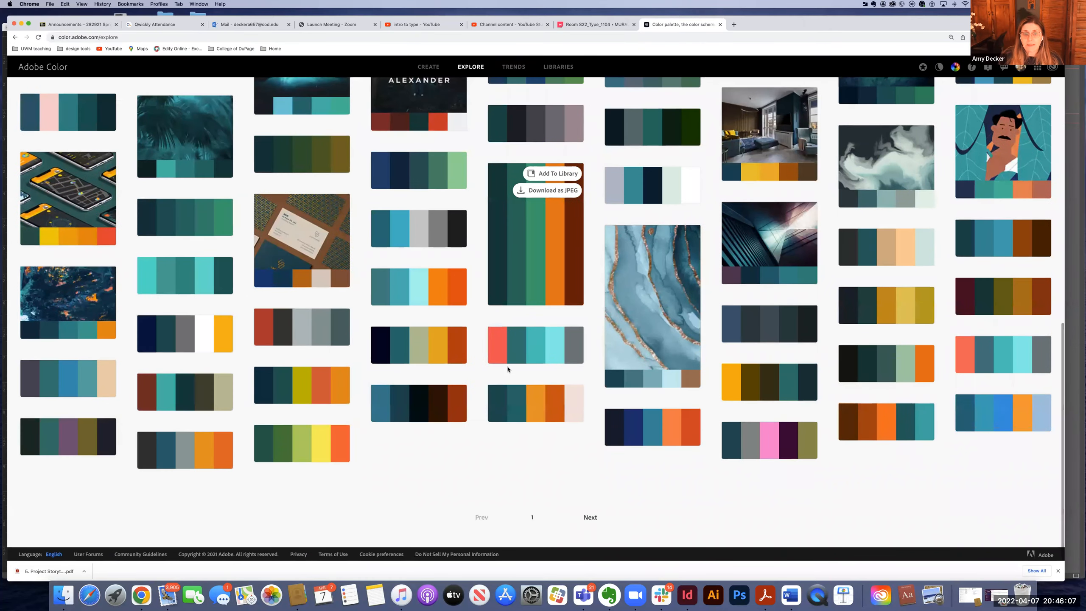
left_click(512, 67)
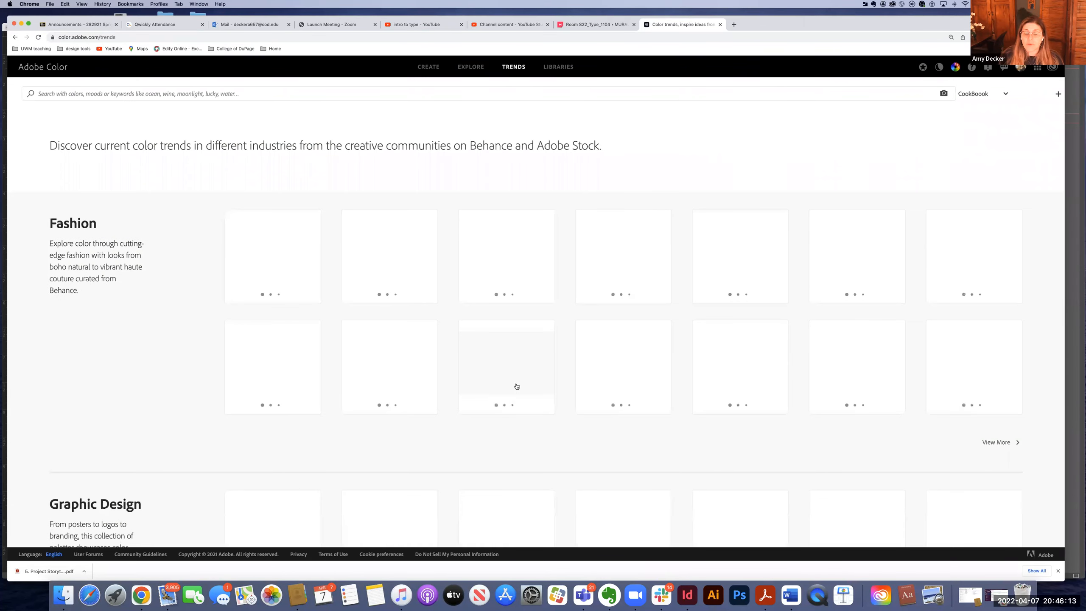
scroll(517, 386, "down", 4)
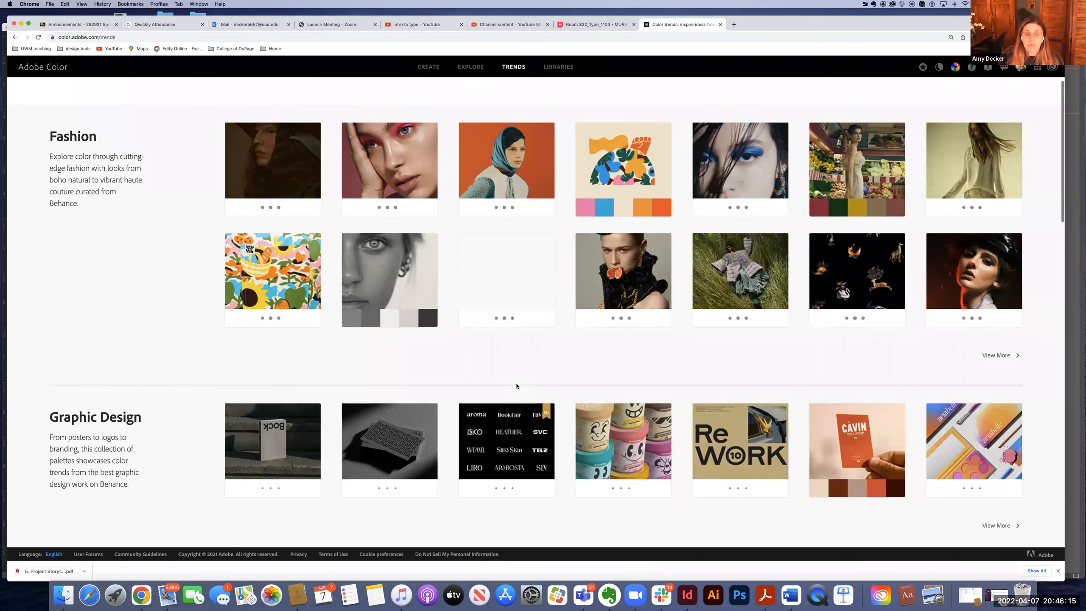
scroll(517, 386, "down", 4)
scroll(517, 386, "down", 15)
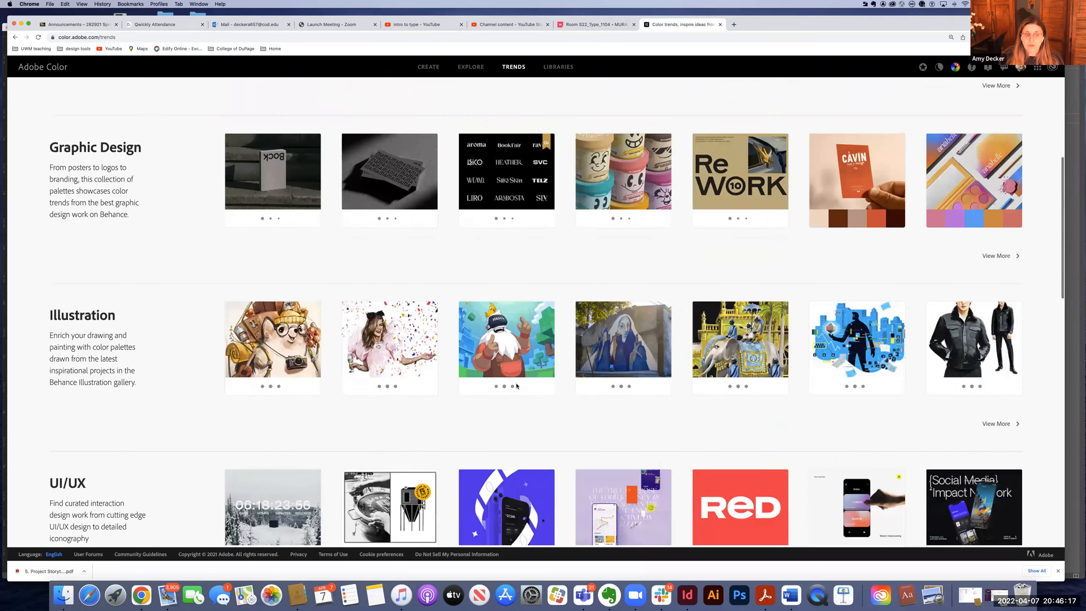
scroll(517, 386, "down", 18)
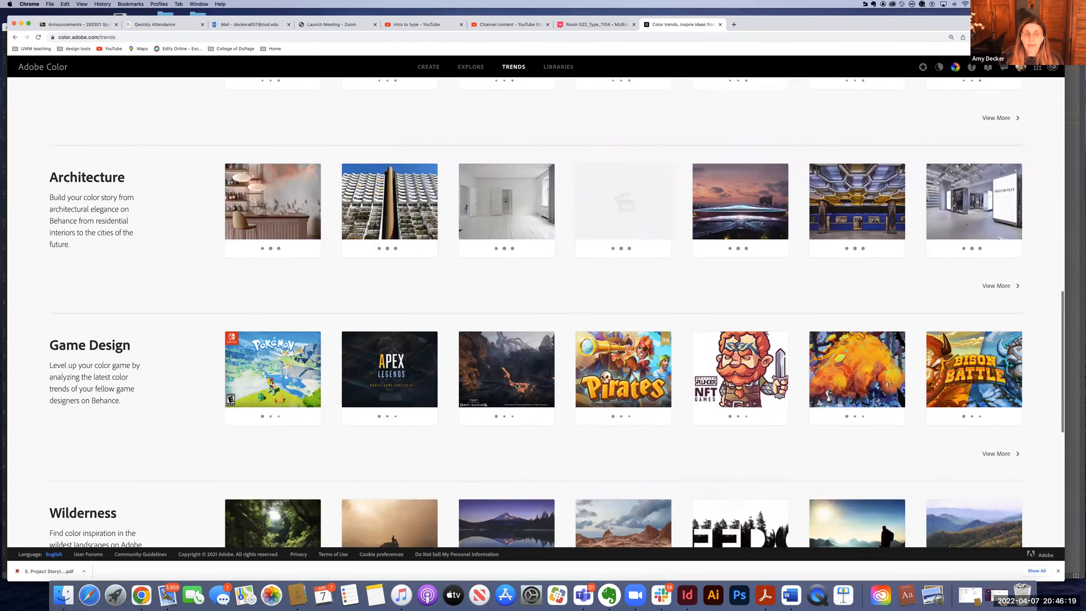
scroll(517, 386, "down", 1)
scroll(517, 386, "down", 9)
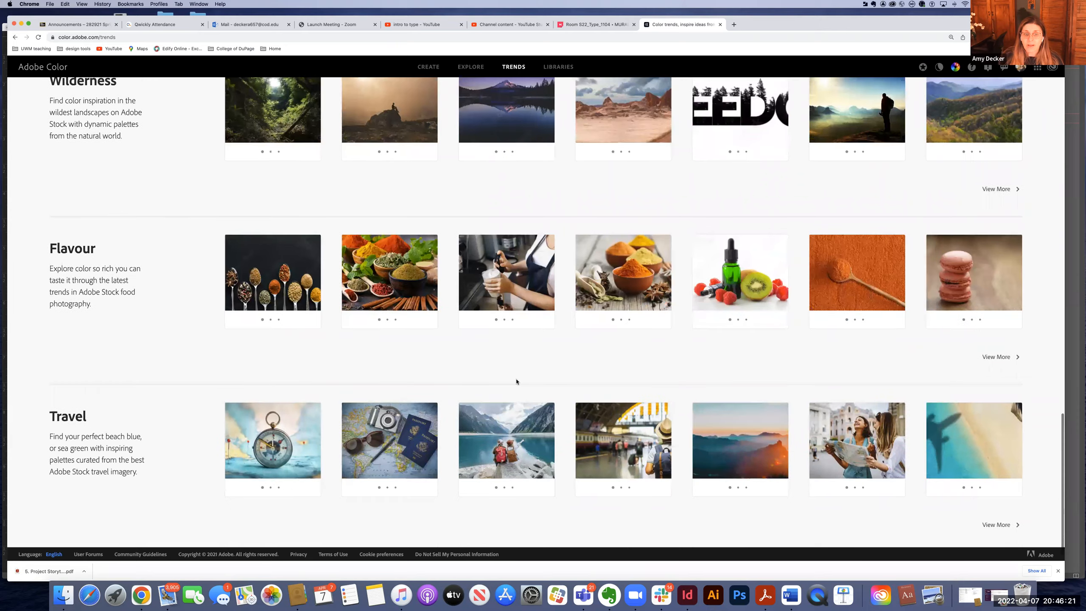
Open the full Flavour trend collection and look through its food photography palettes
left_click(1006, 358)
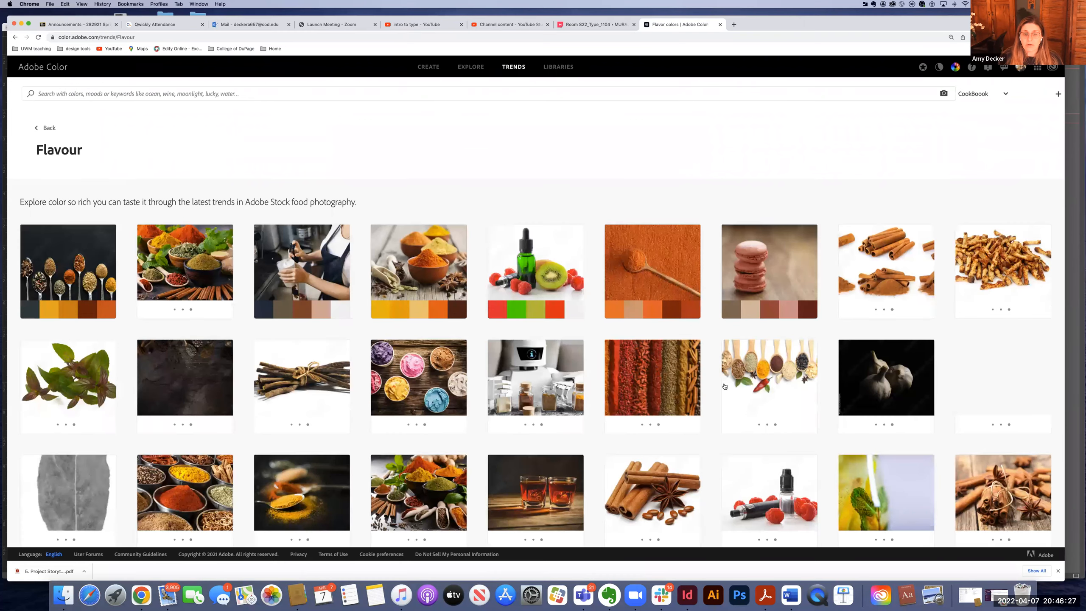
scroll(724, 386, "down", 1)
scroll(725, 386, "down", 3)
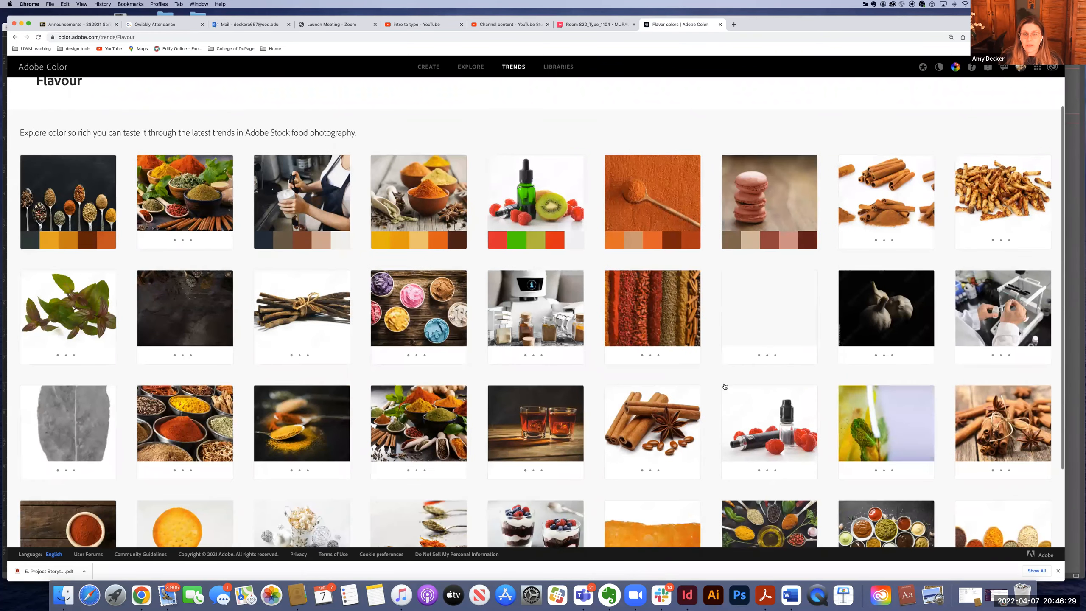
scroll(725, 386, "down", 7)
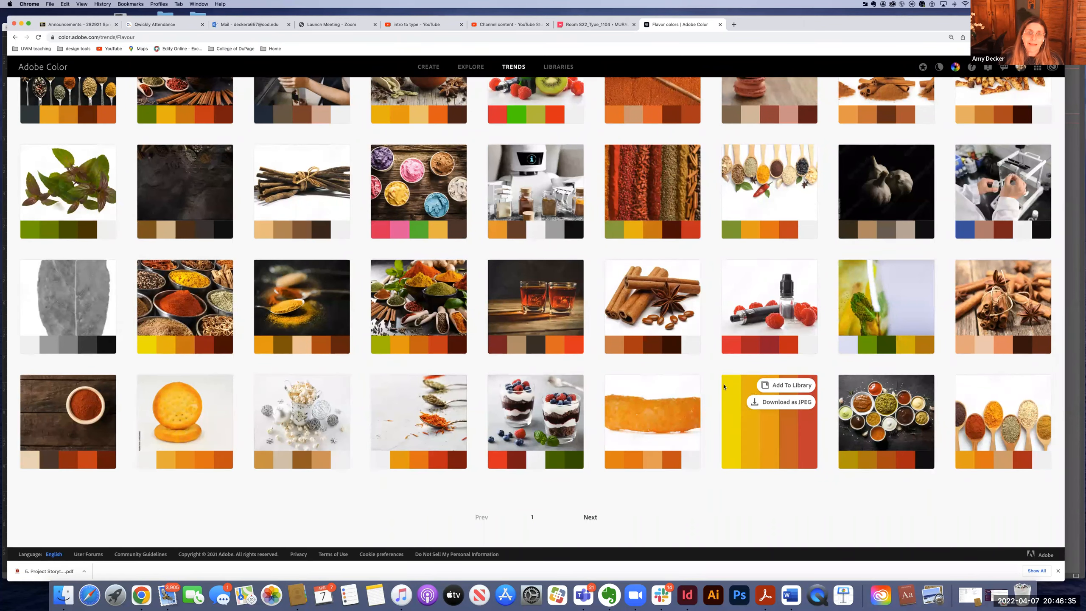
scroll(724, 386, "up", 8)
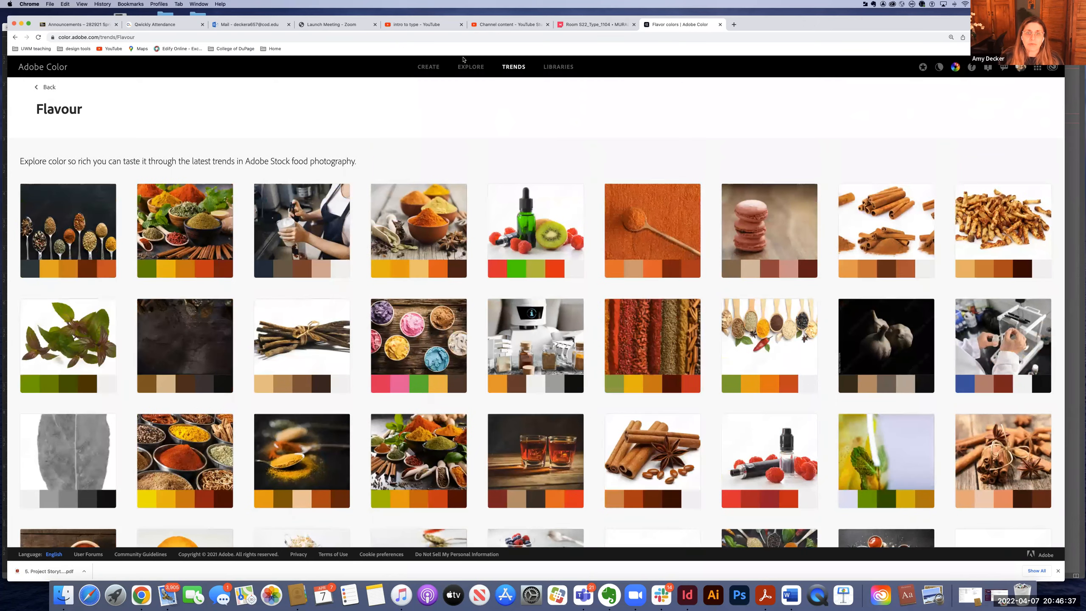
left_click(432, 68)
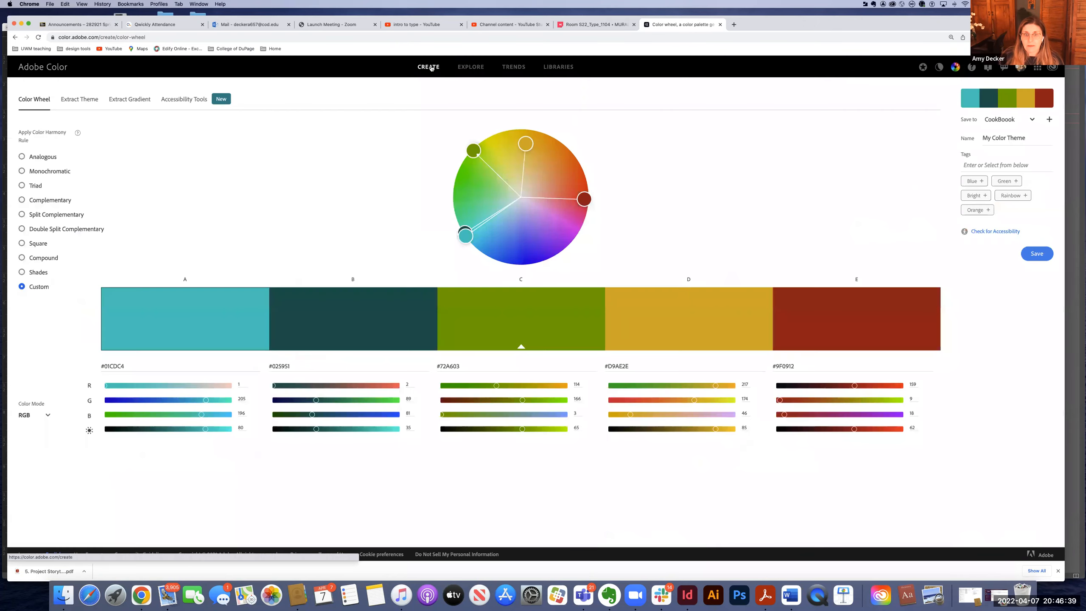
left_click(475, 68)
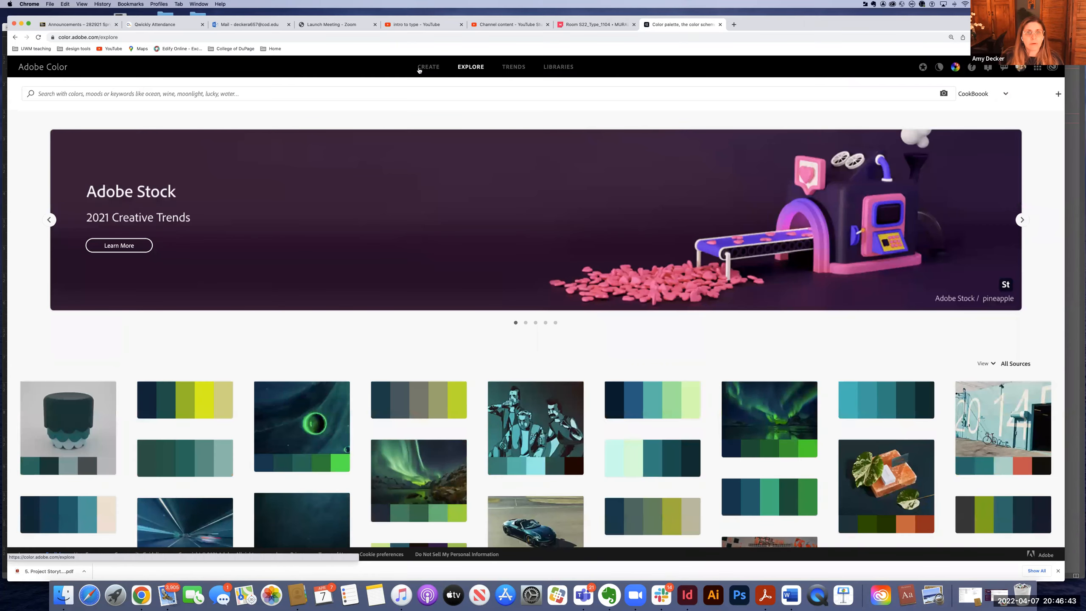
Extract a color theme from Roasted Veggie Farro Bowls.jpg with the Colorful mood
left_click(425, 67)
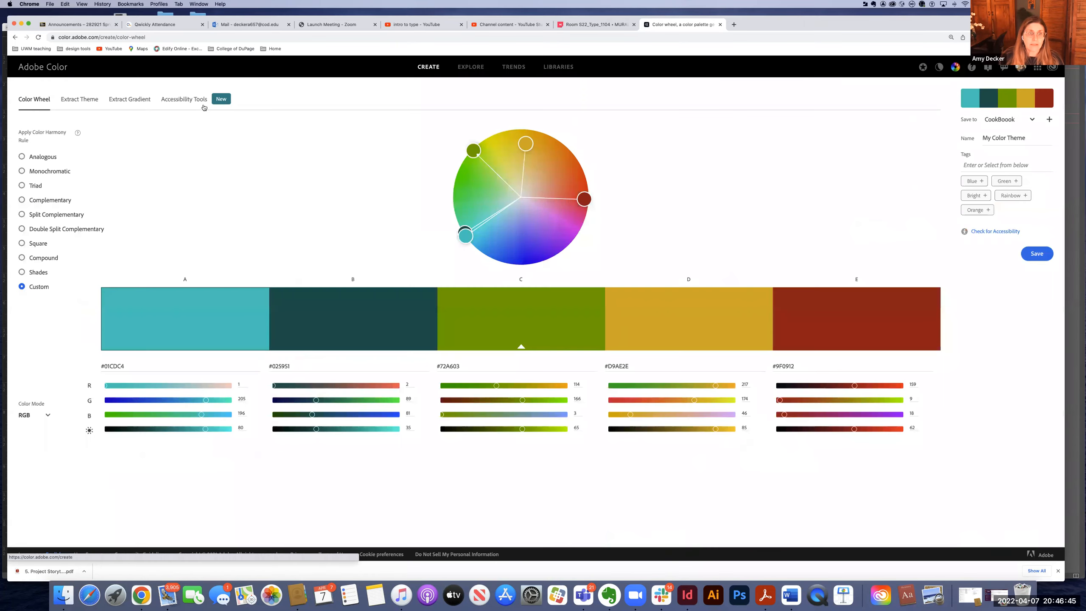
left_click(85, 99)
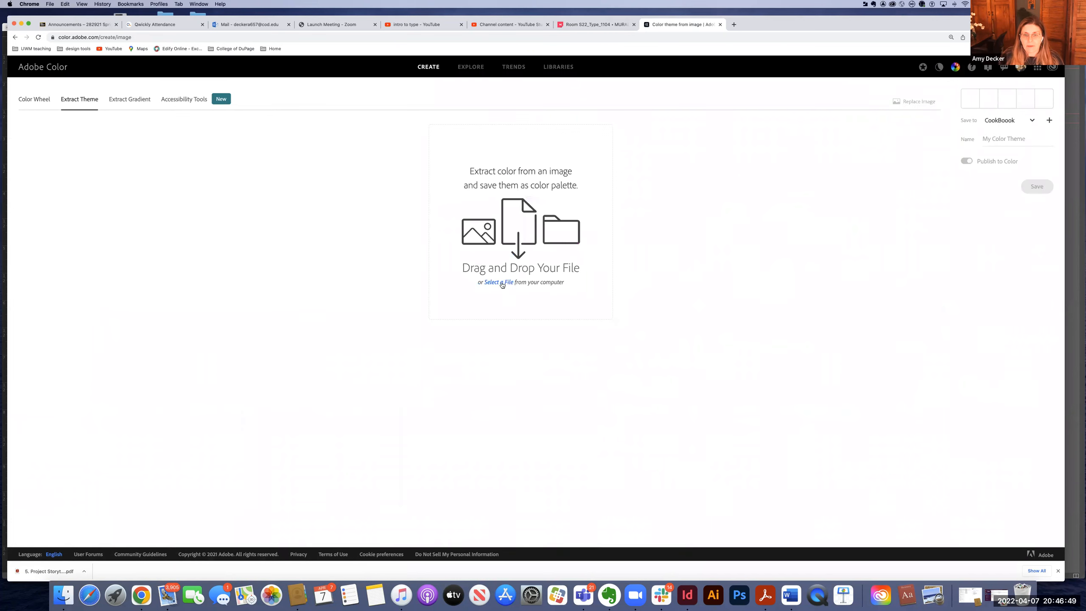
left_click(501, 284)
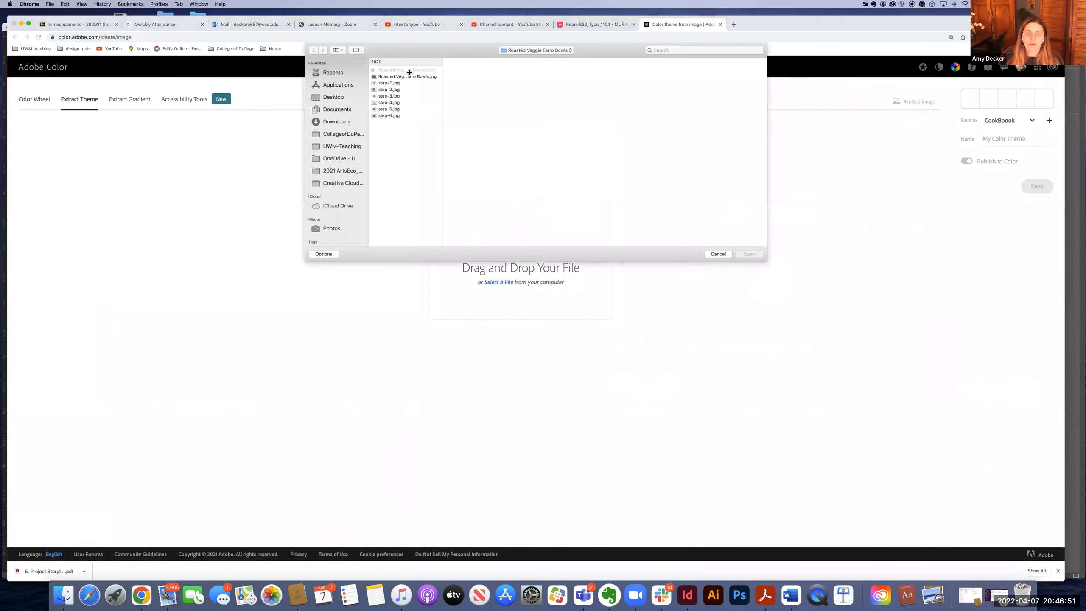
left_click(410, 78)
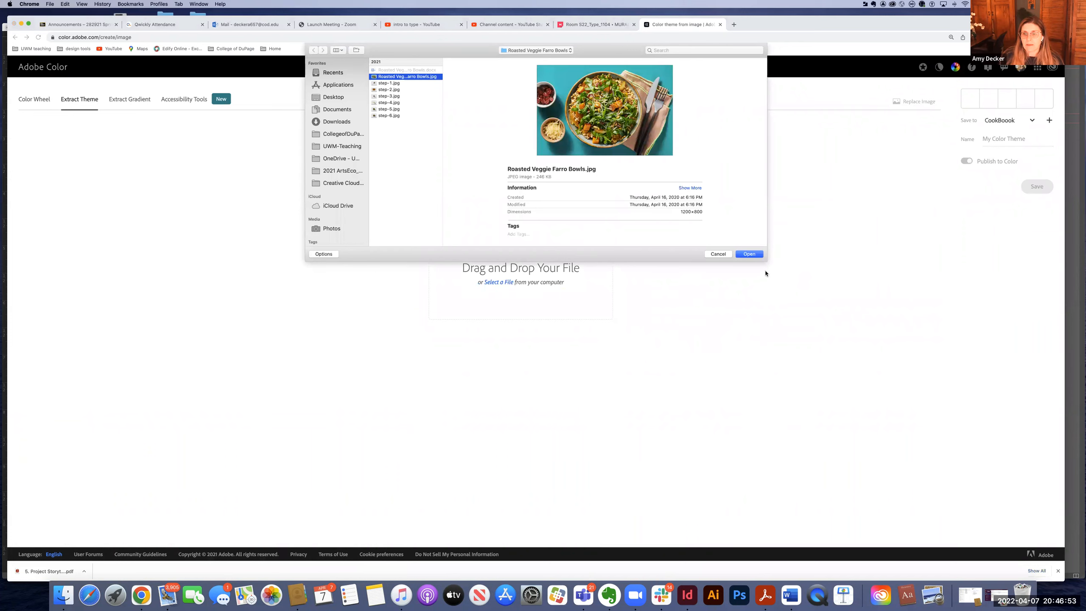
left_click(749, 254)
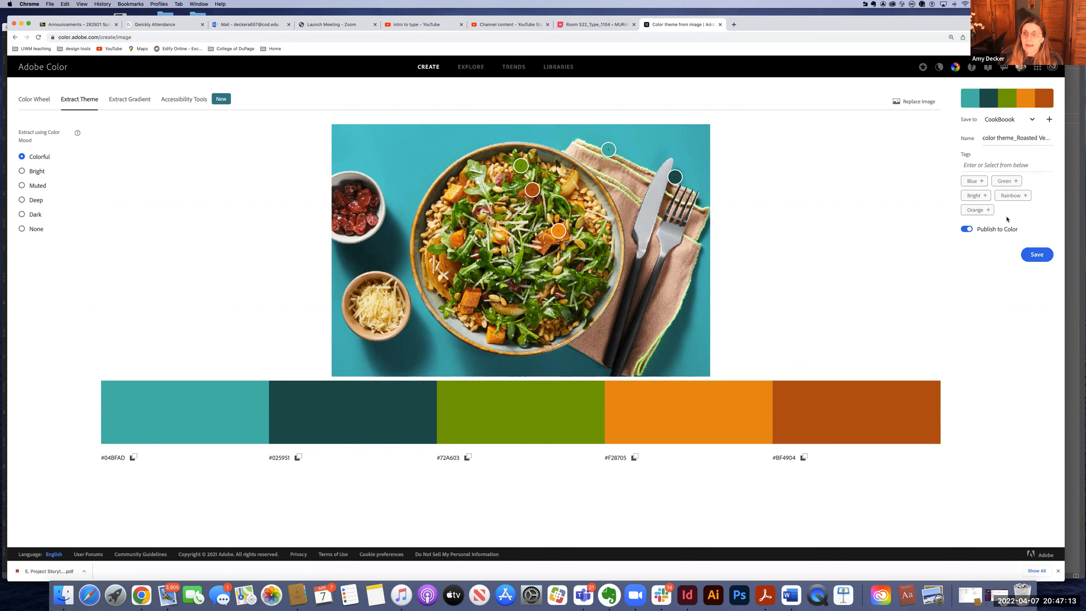
Save the extracted color theme to the CookBoook library and switch to InDesign
left_click(1041, 255)
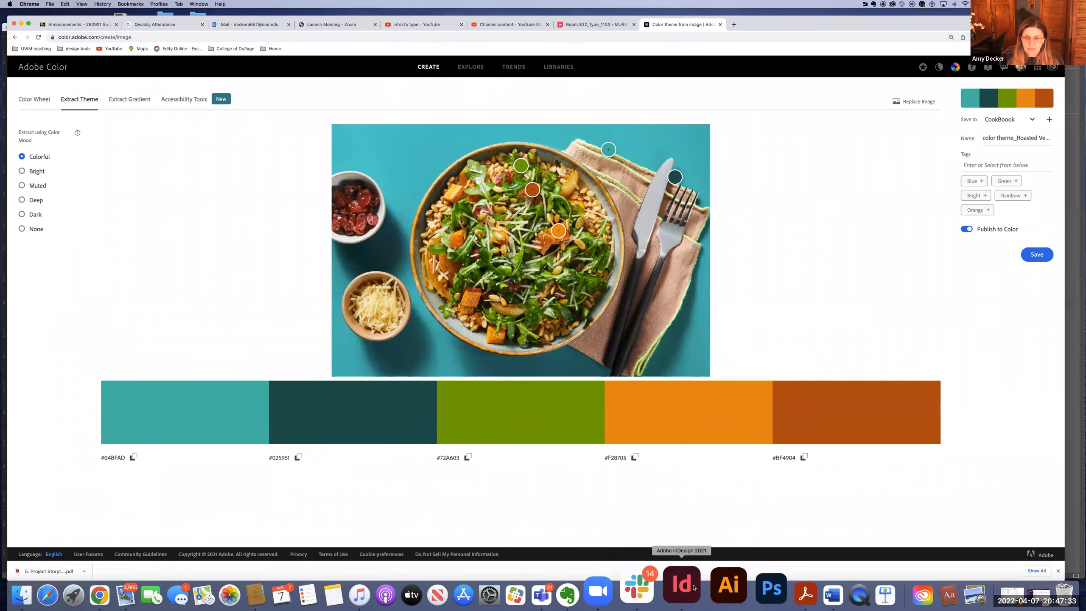
left_click(686, 589)
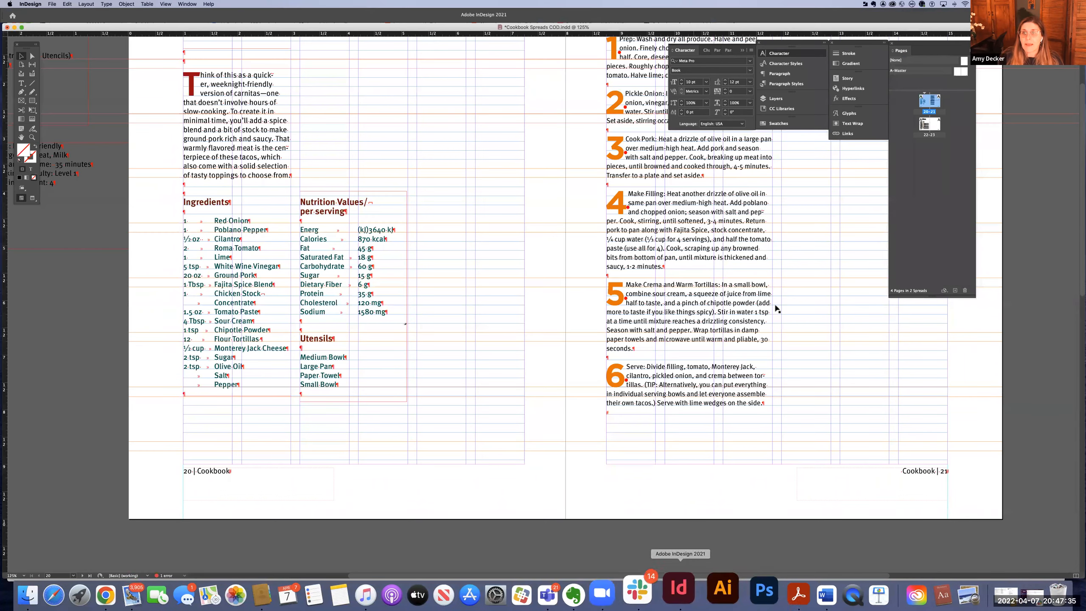
Open the CC Libraries panel over the spread and locate the extracted Roasted Veggie Farro color theme in the CookBoook library
left_click(766, 109)
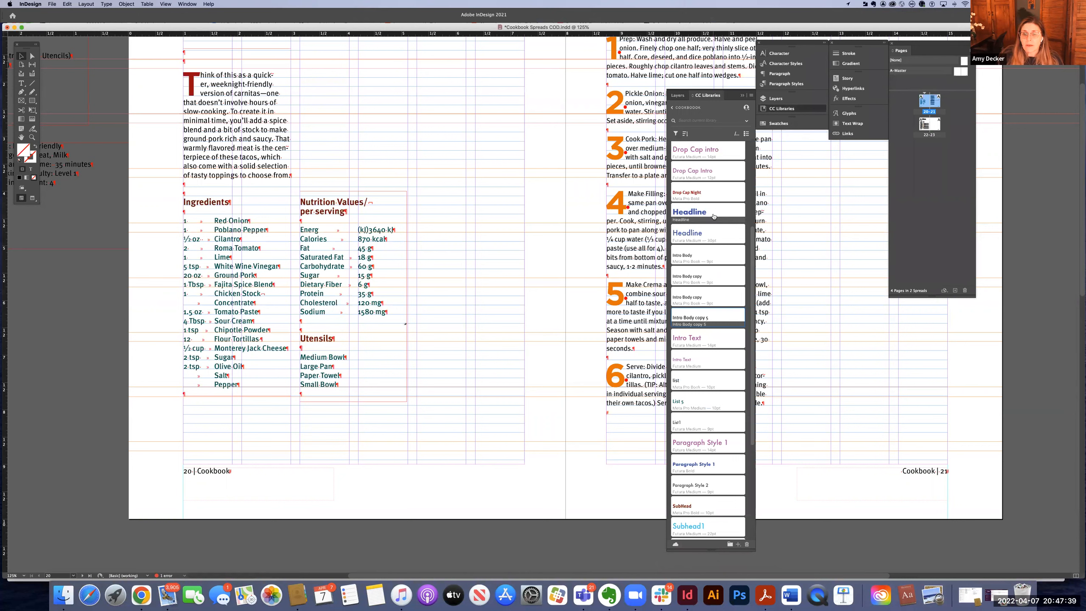
scroll(713, 215, "down", 5)
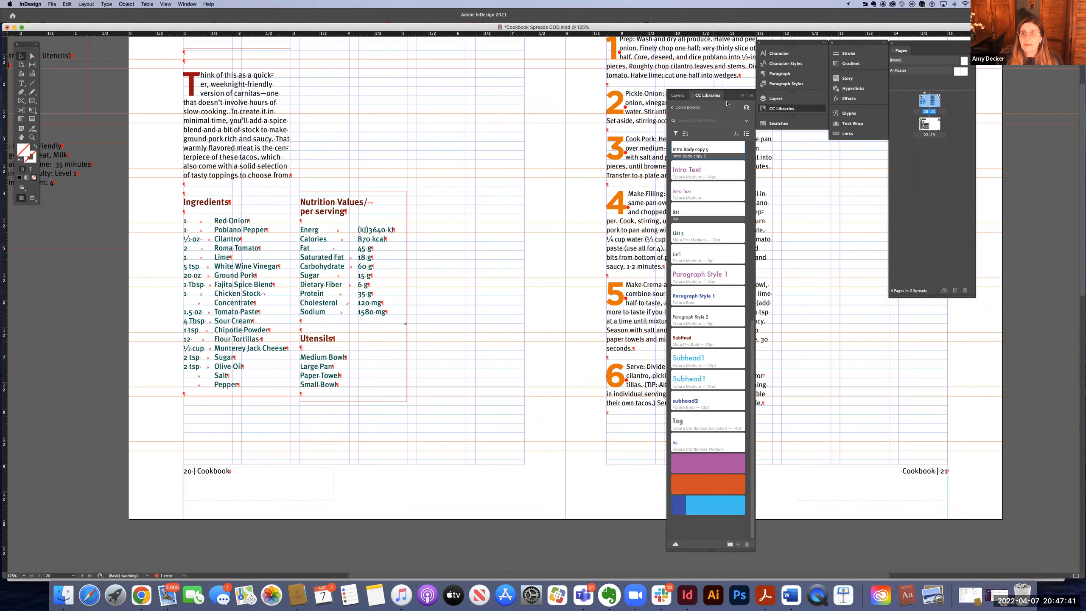
left_click_drag(690, 97, 460, 31)
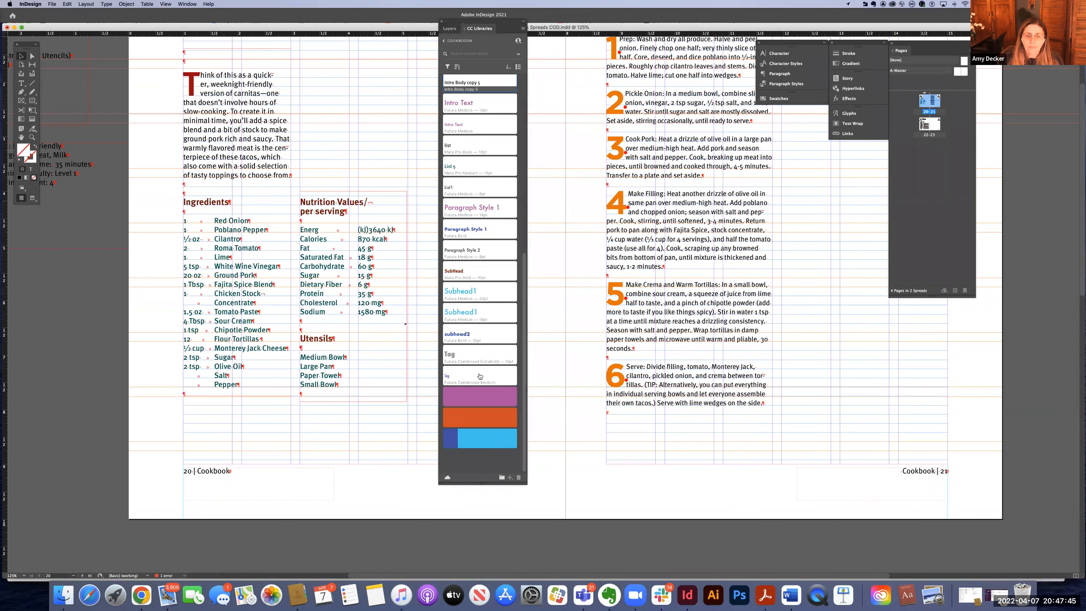
scroll(477, 378, "up", 10)
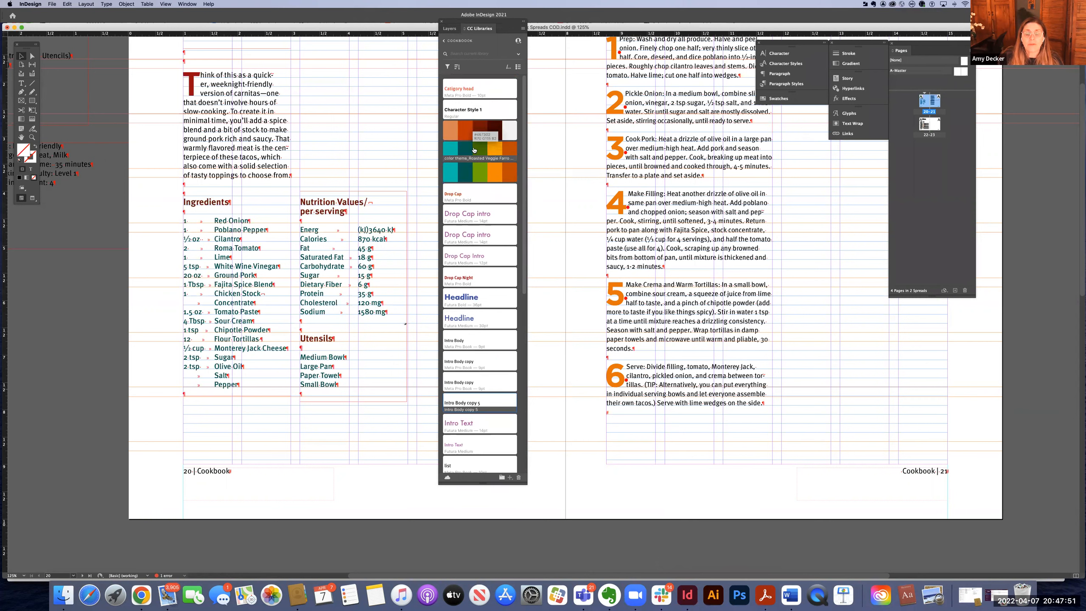
scroll(474, 150, "down", 1)
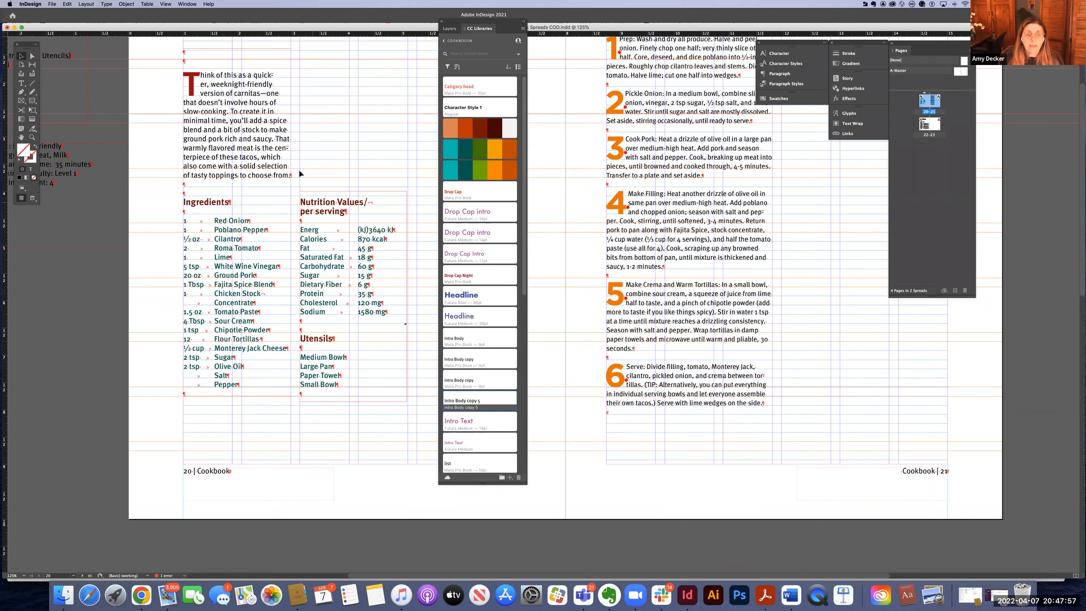
Clear the docked panels off page 21 and draw a tall rectangular frame running past the page's upper outer edge
left_click(21, 100)
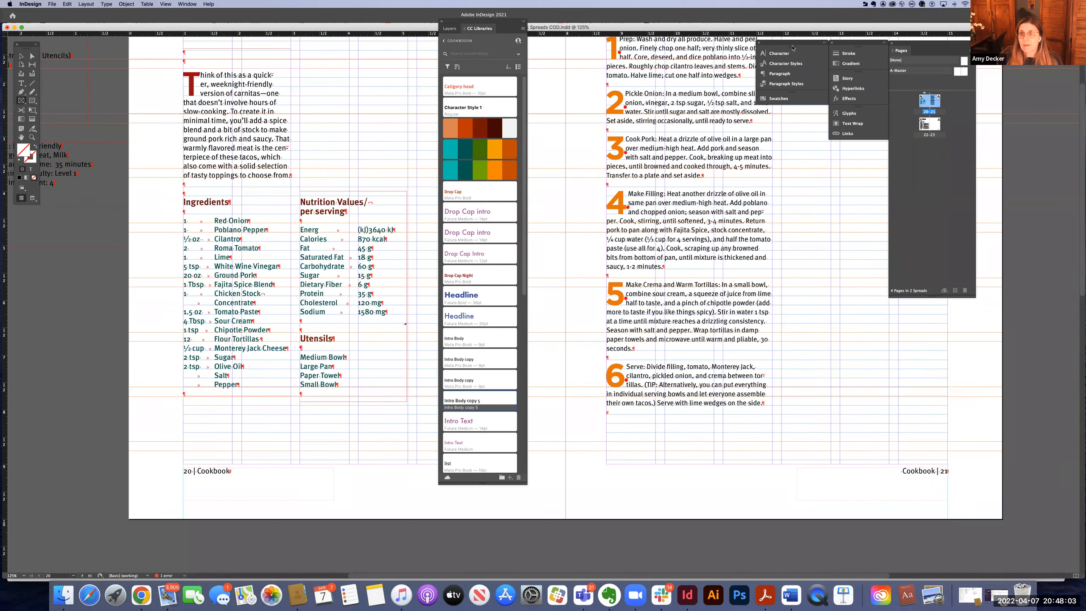
mouse_move(766, 46)
left_mouse_down()
mouse_move(957, 68)
mouse_move(1023, 55)
mouse_move(1011, 44)
mouse_move(968, 64)
mouse_move(1053, 115)
mouse_move(1016, 125)
left_mouse_up()
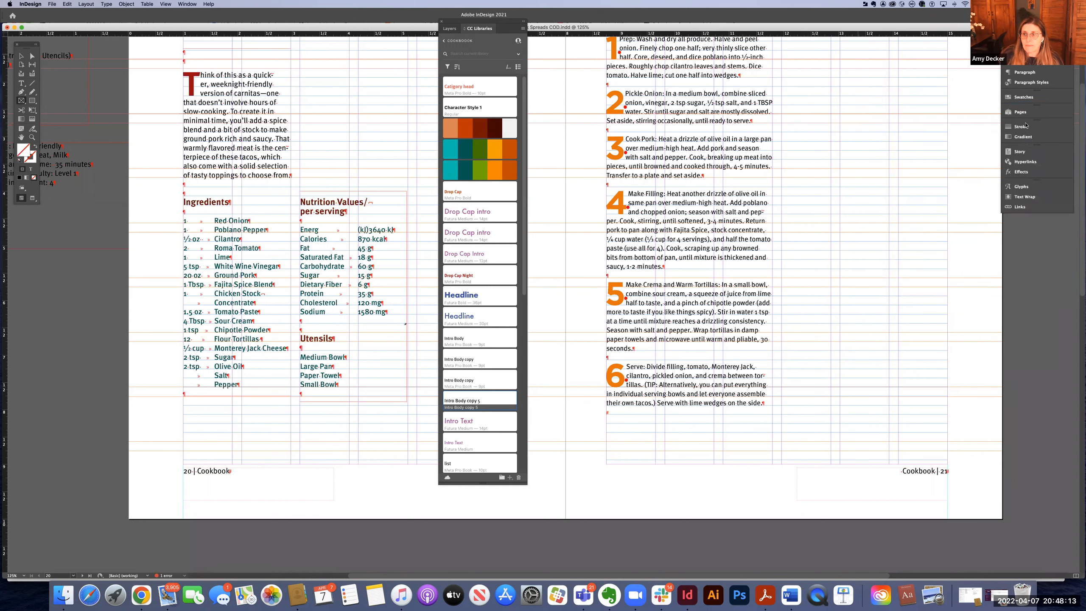
scroll(924, 171, "up", 2)
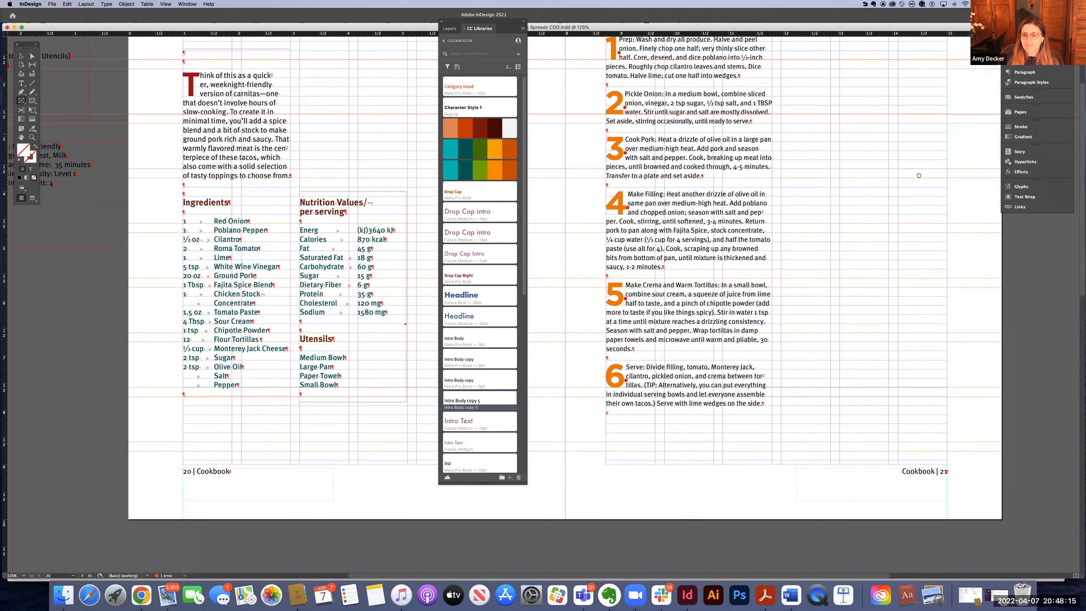
scroll(564, 107, "right", 2)
scroll(564, 107, "up", 2)
scroll(564, 107, "right", 1)
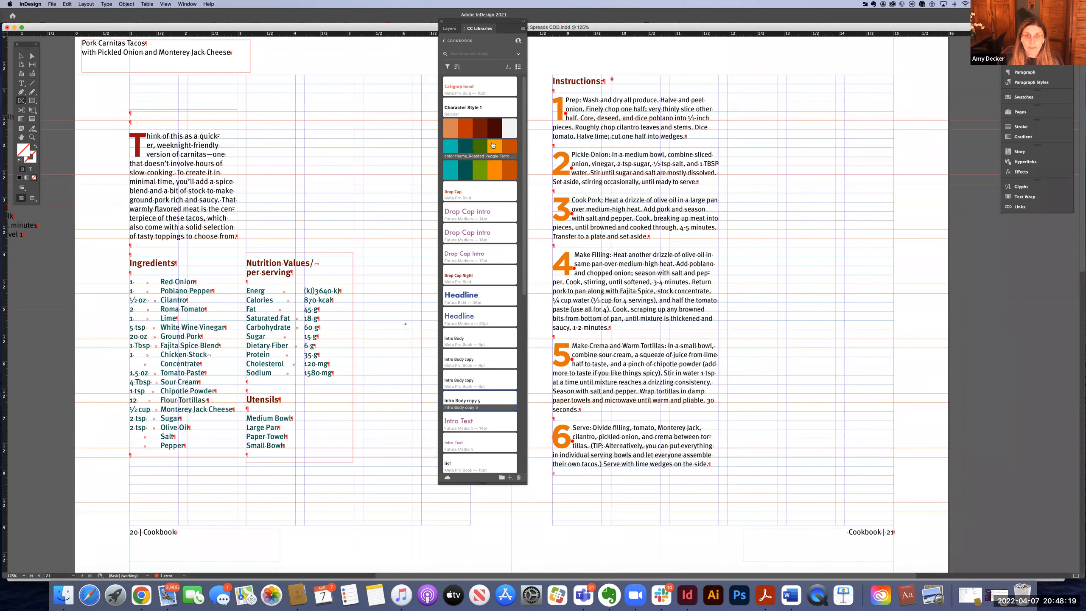
left_click_drag(839, 38, 958, 409)
left_click_drag(958, 409, 959, 407)
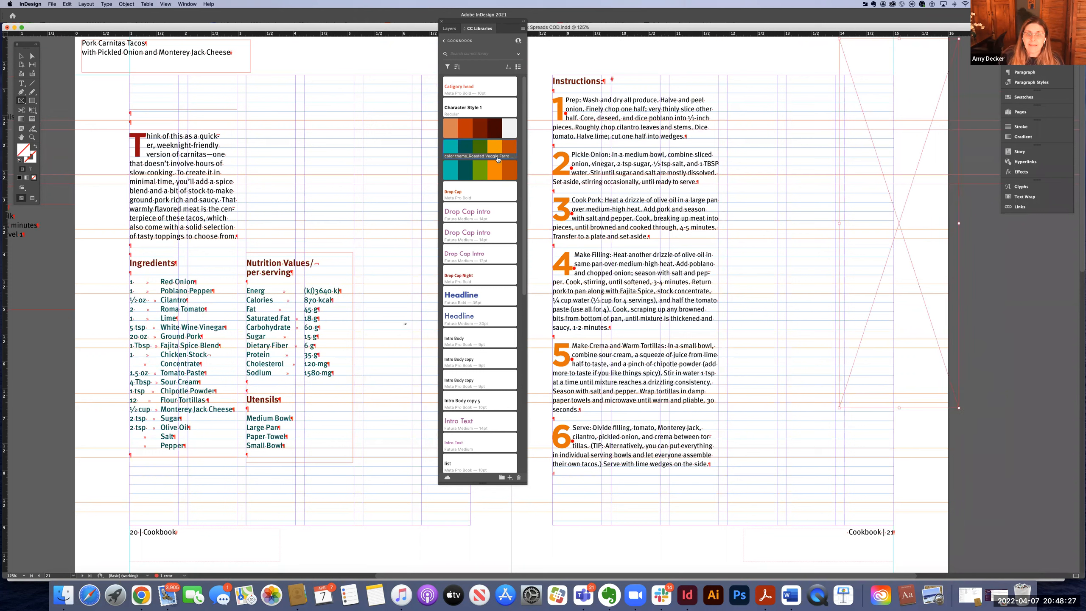
Try the Roasted Veggie Farro theme's orange, rust, green and teal colors as the frame's fill and settle on the orange
left_click(496, 150)
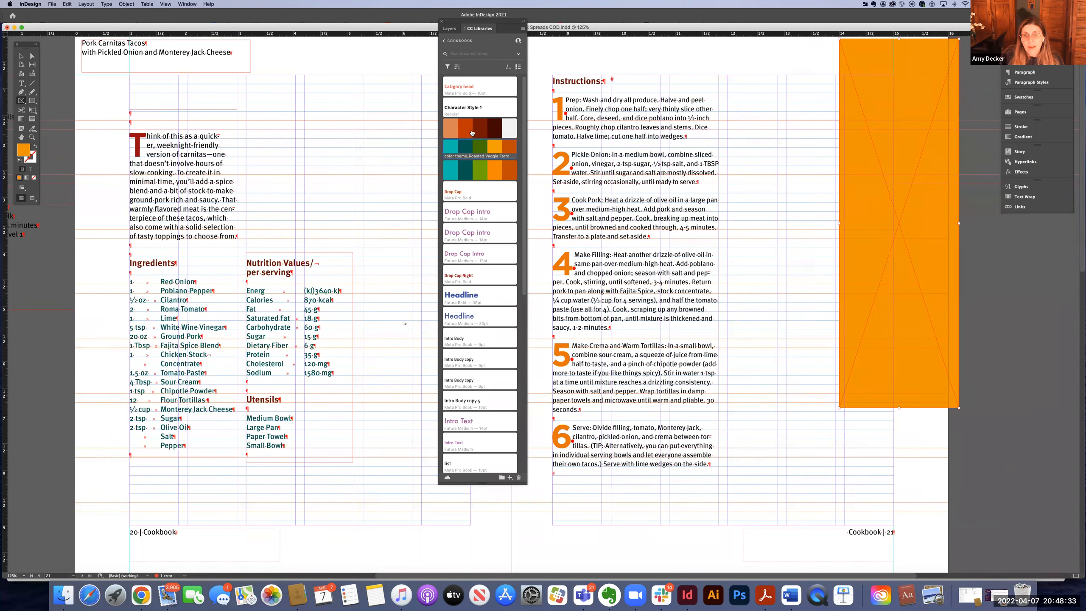
left_click(510, 148)
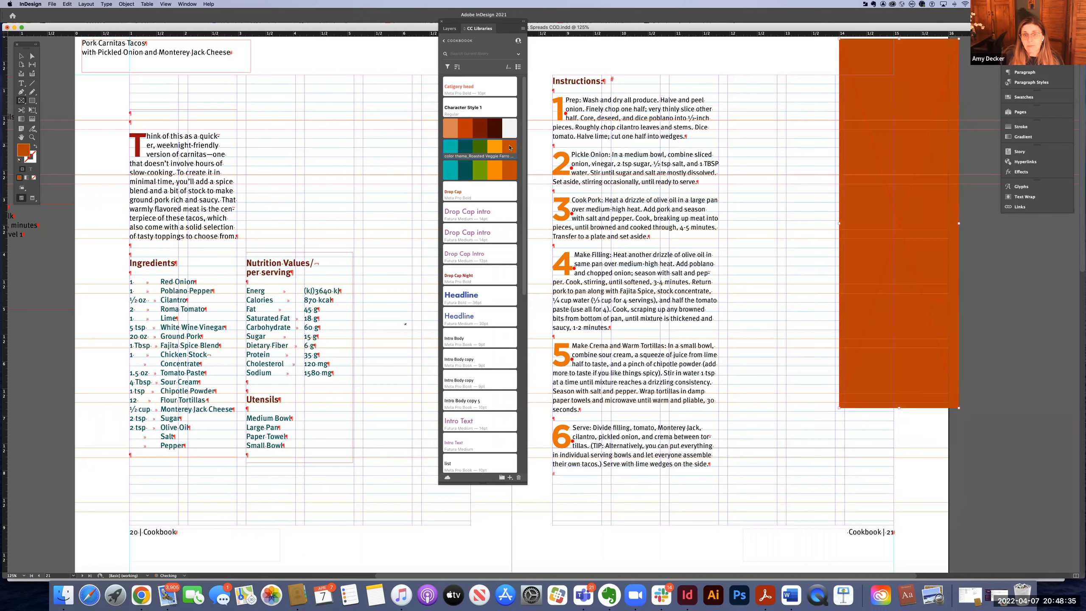
left_click(480, 148)
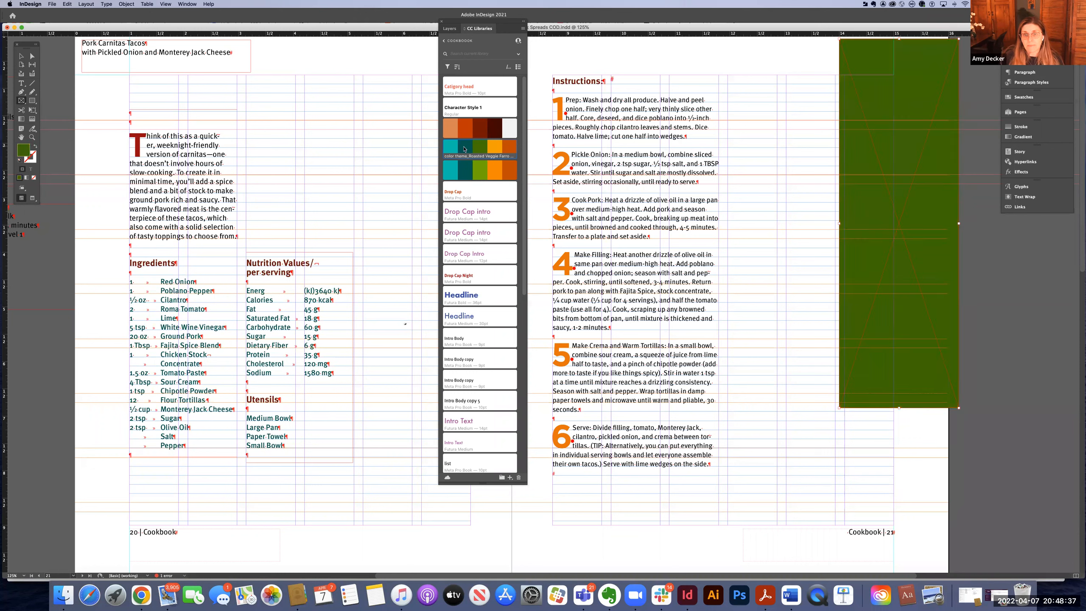
left_click(465, 148)
left_click(458, 149)
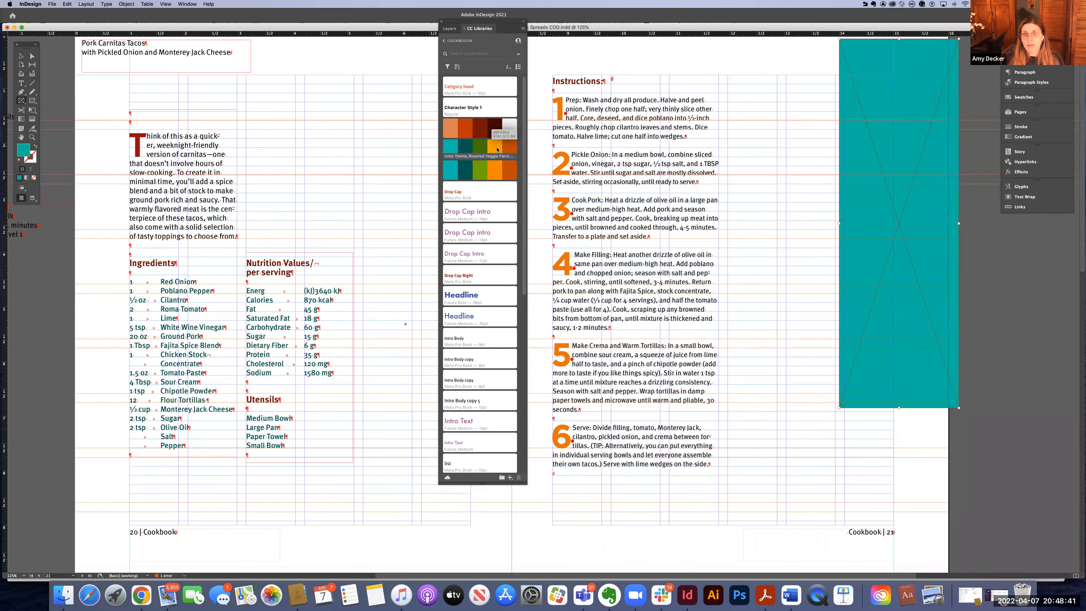
left_click(496, 147)
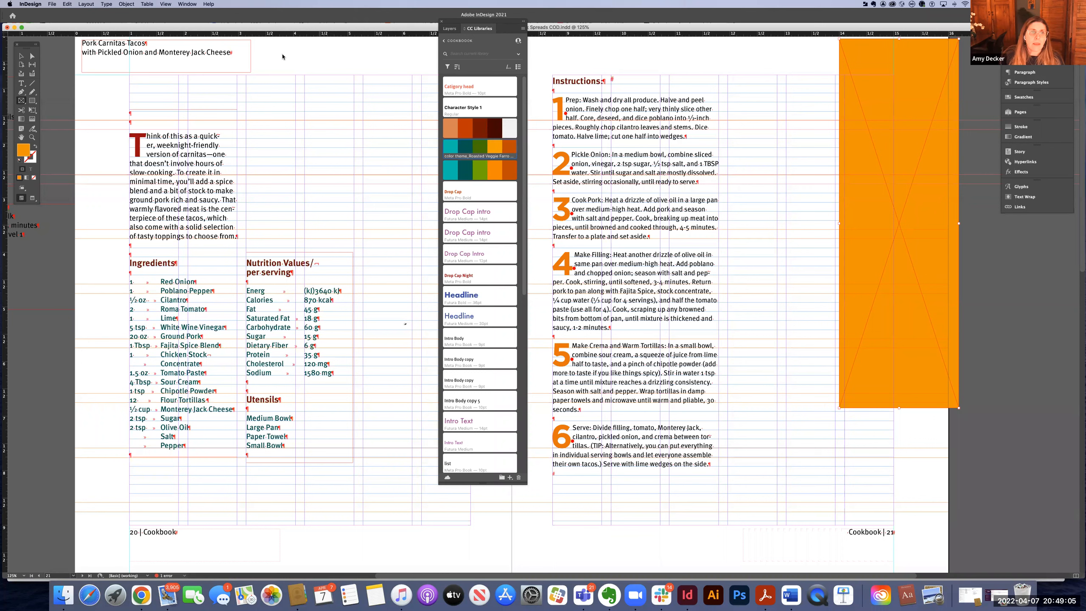
Open the Swatches panel, place it over the recipe instructions and collapse the Roasted Veggie and Cinnamon sticks color groups
left_click(188, 4)
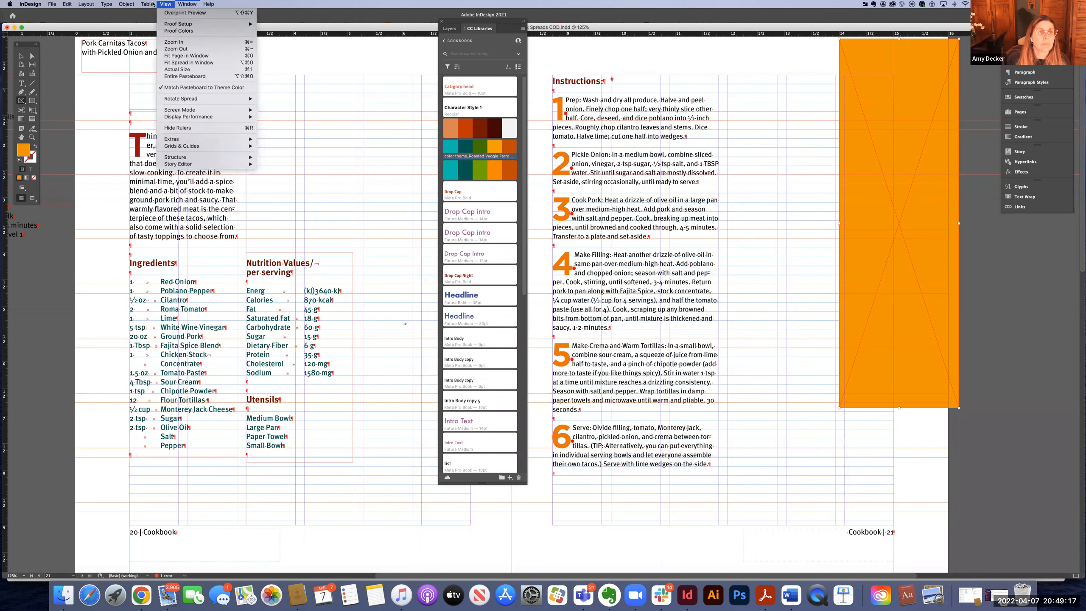
mouse_move(119, 4)
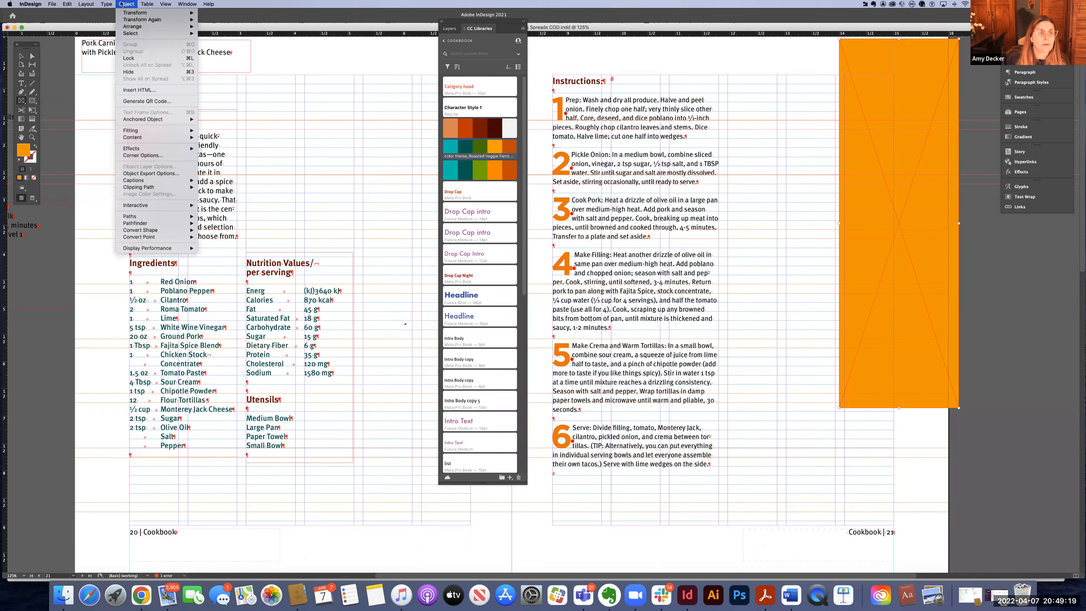
mouse_move(193, 4)
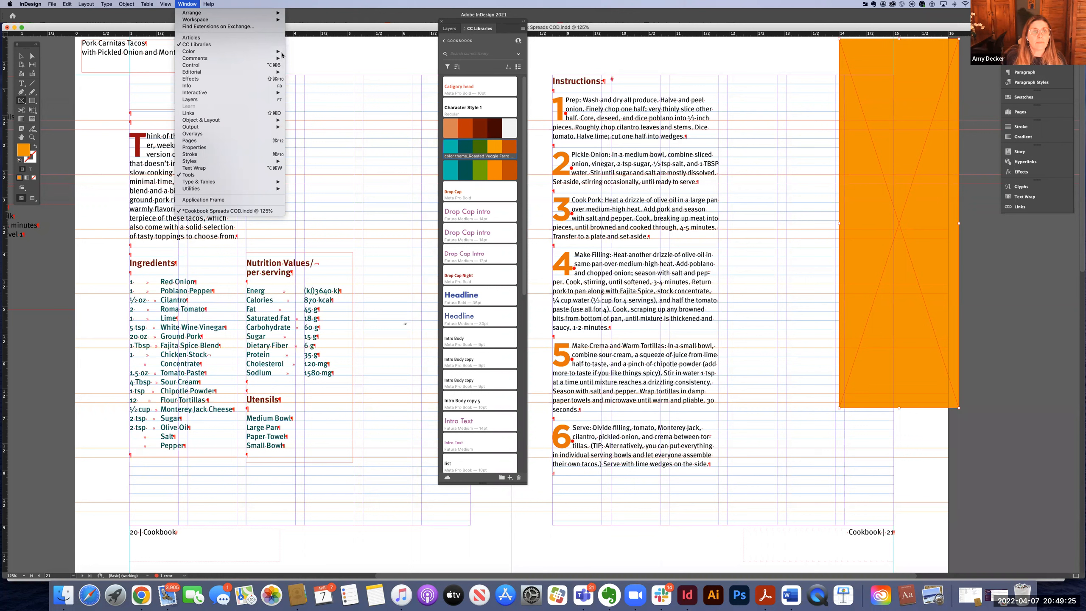
mouse_move(281, 52)
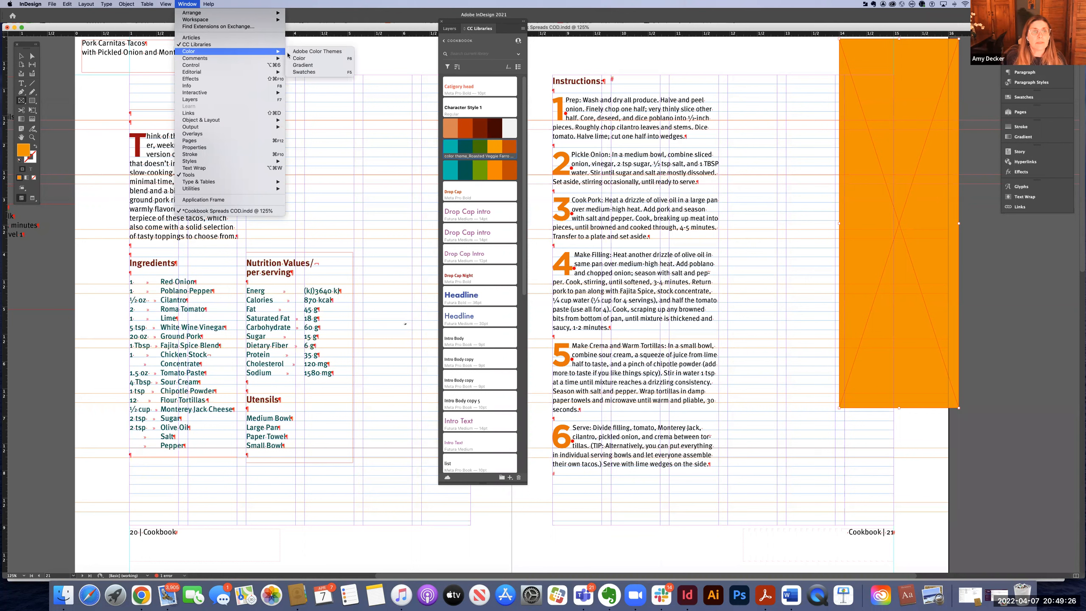
left_click(301, 71)
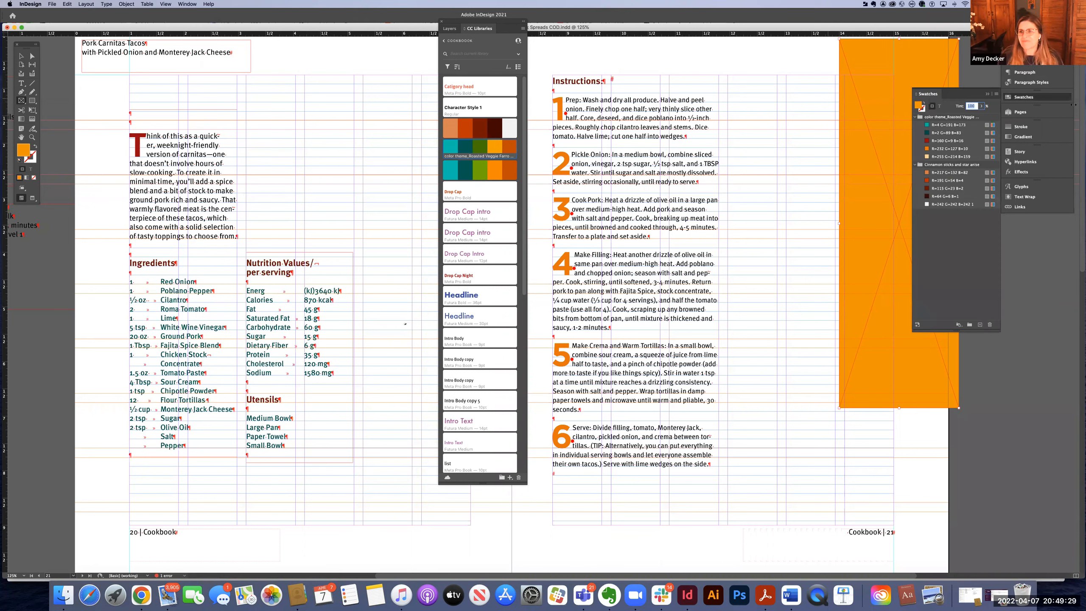
left_click_drag(946, 89, 724, 116)
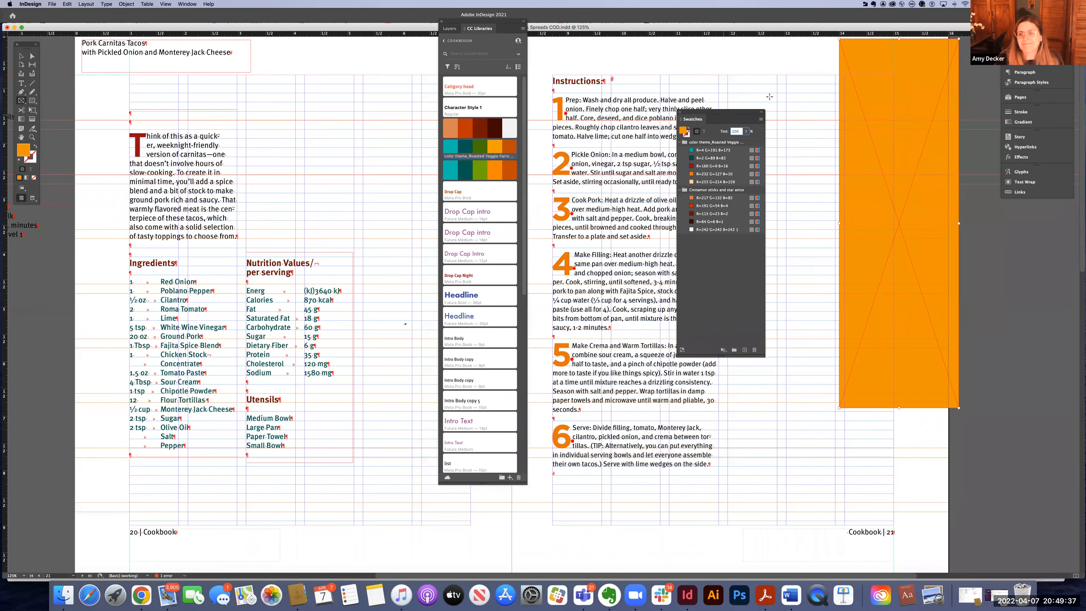
left_click(680, 142)
left_click(680, 150)
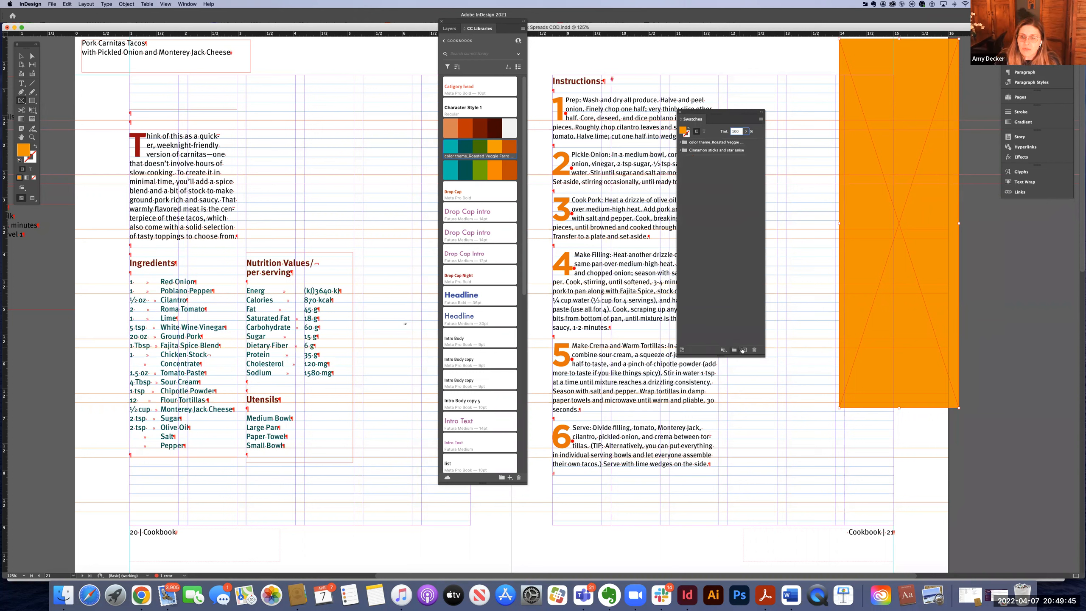
left_click(761, 120)
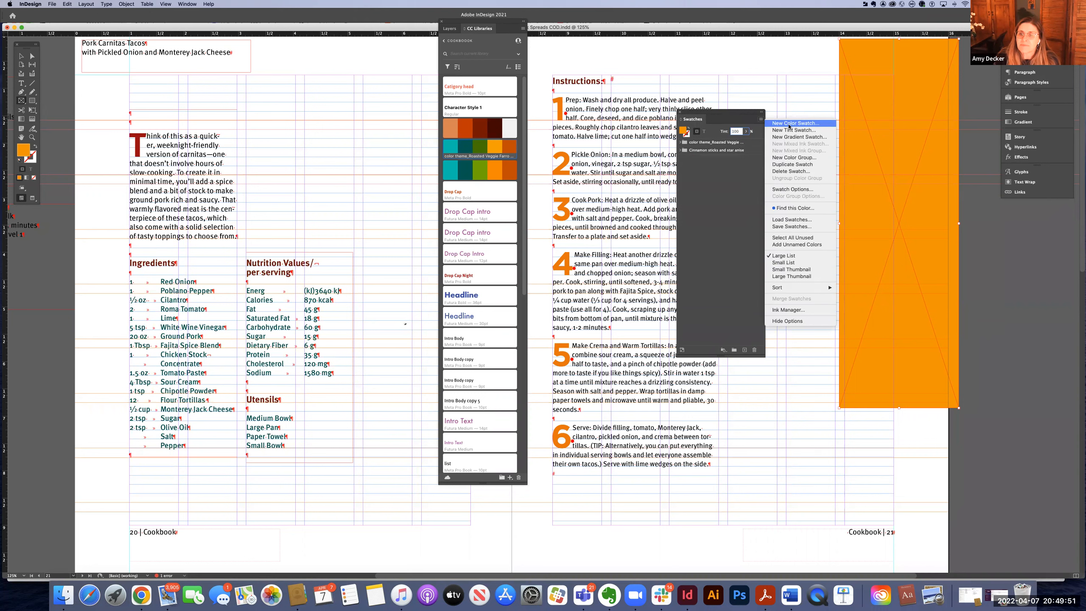
left_click(730, 115)
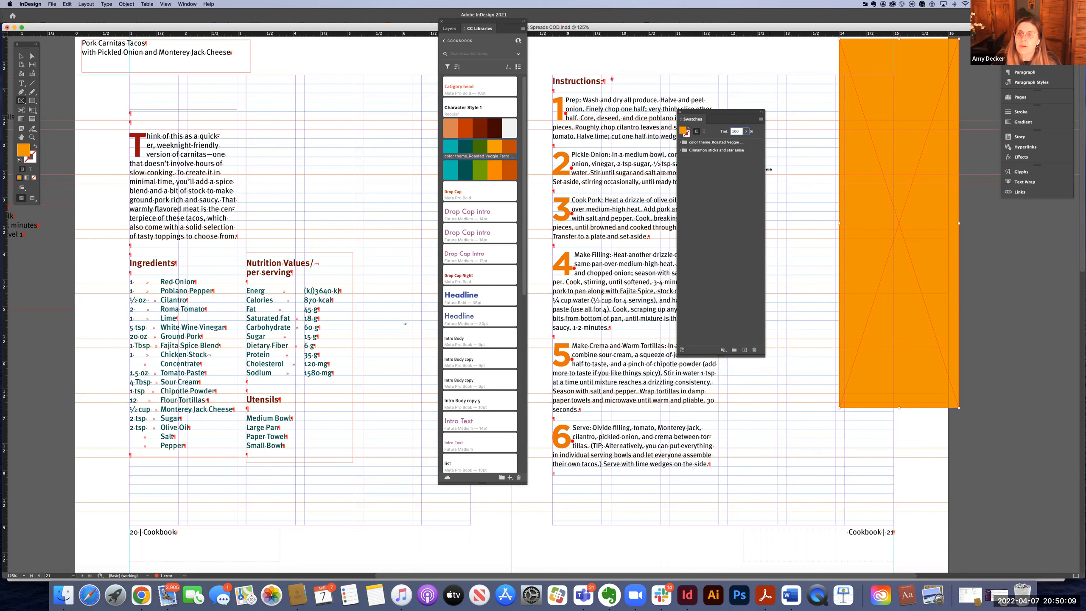
left_click(760, 120)
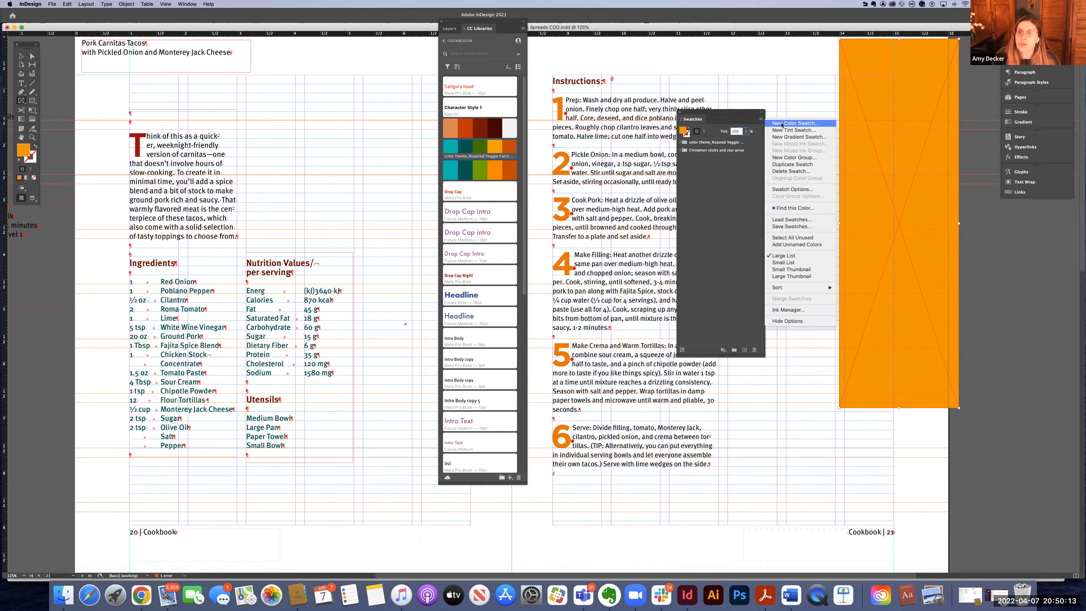
left_click(781, 123)
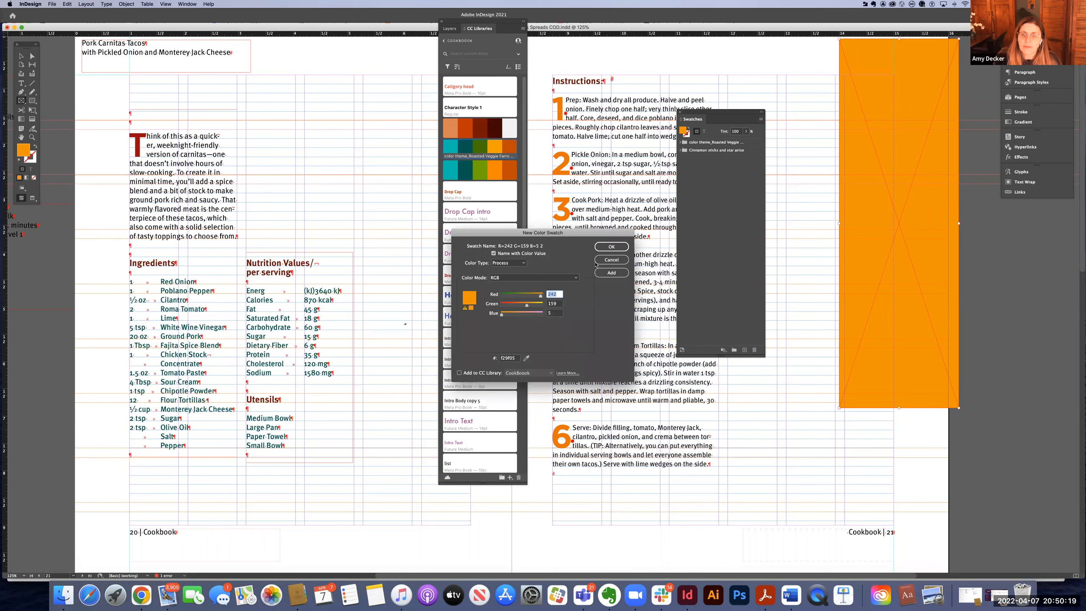
left_click(611, 260)
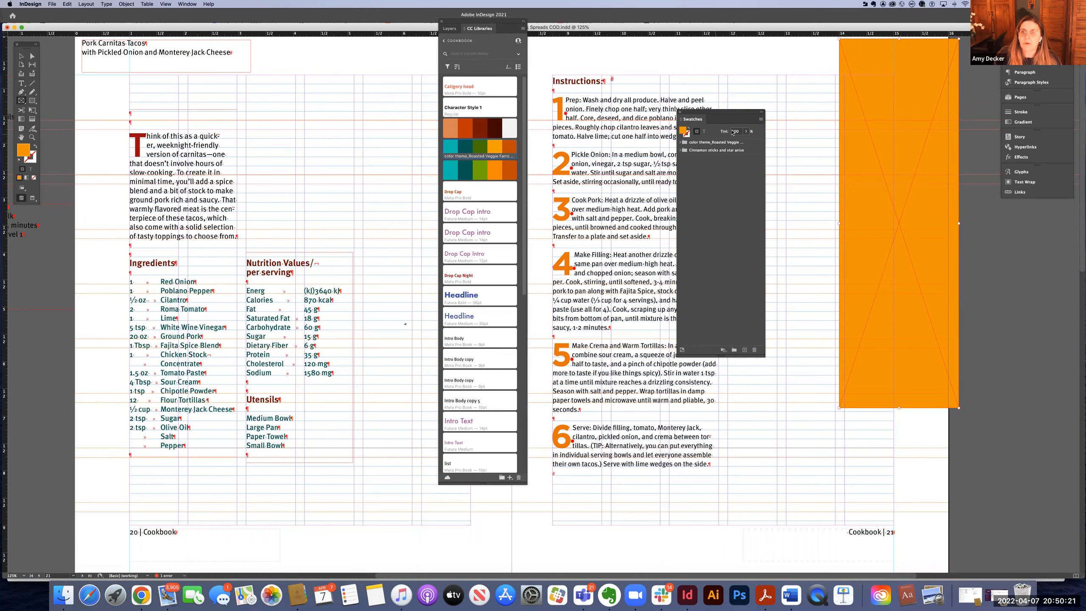
left_click(761, 121)
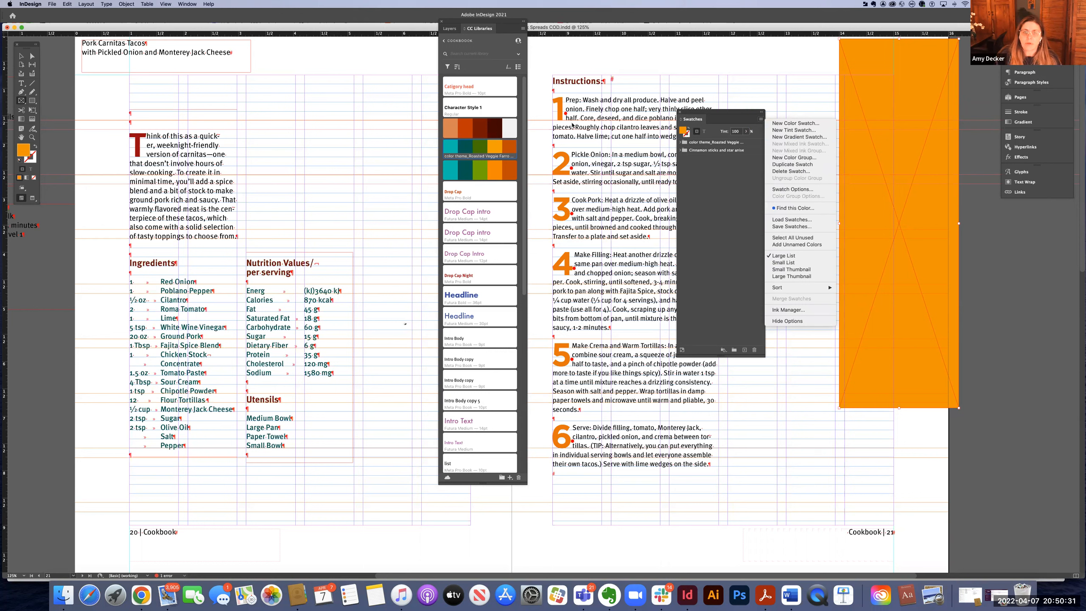
Add the lower Roasted Veggie Farro color theme from the library to the document's swatches
left_click(489, 173)
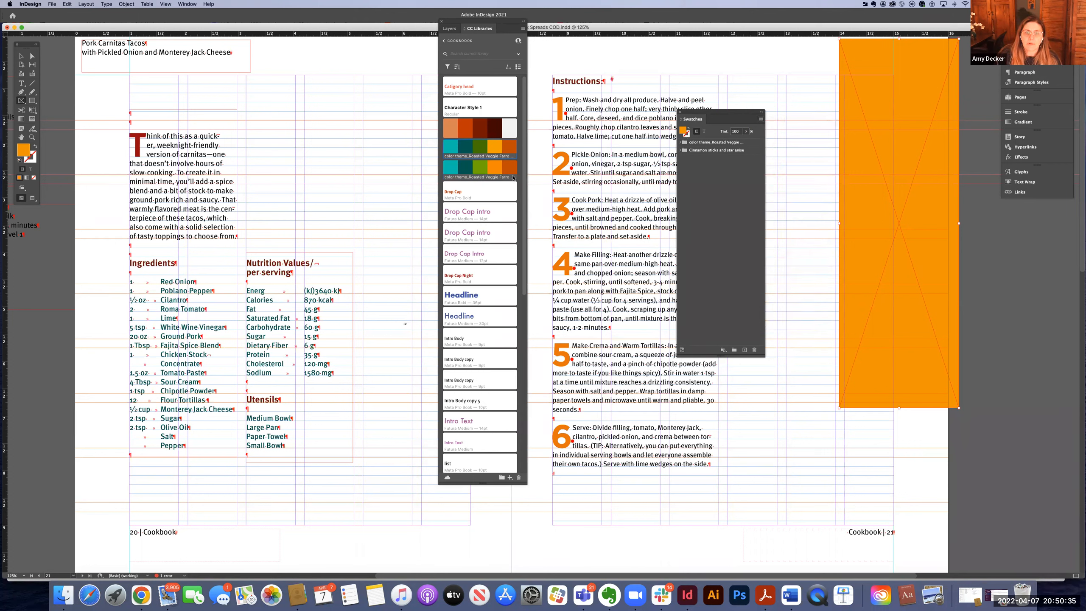
right_click(514, 177)
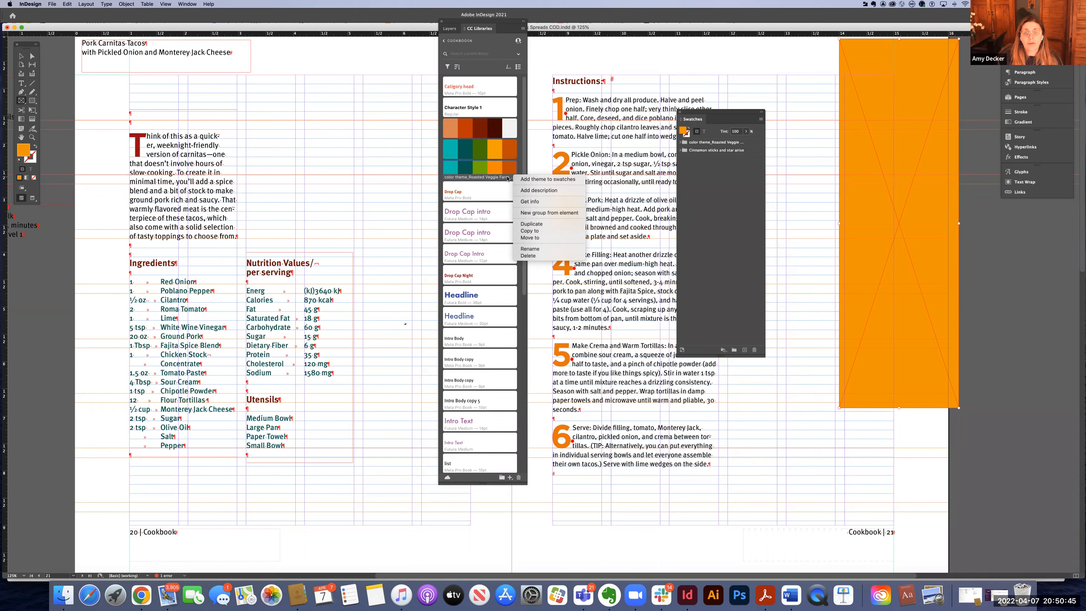
left_click(537, 180)
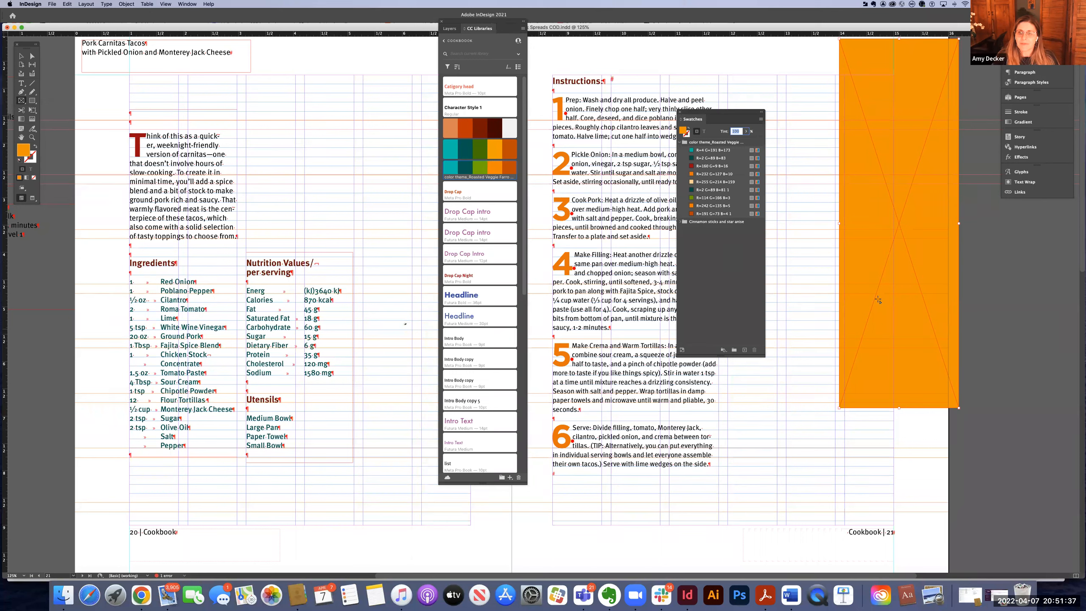
Move the CC Libraries and Swatches panels off the spread and switch to the Selection tool
scroll(877, 291, "left", 1)
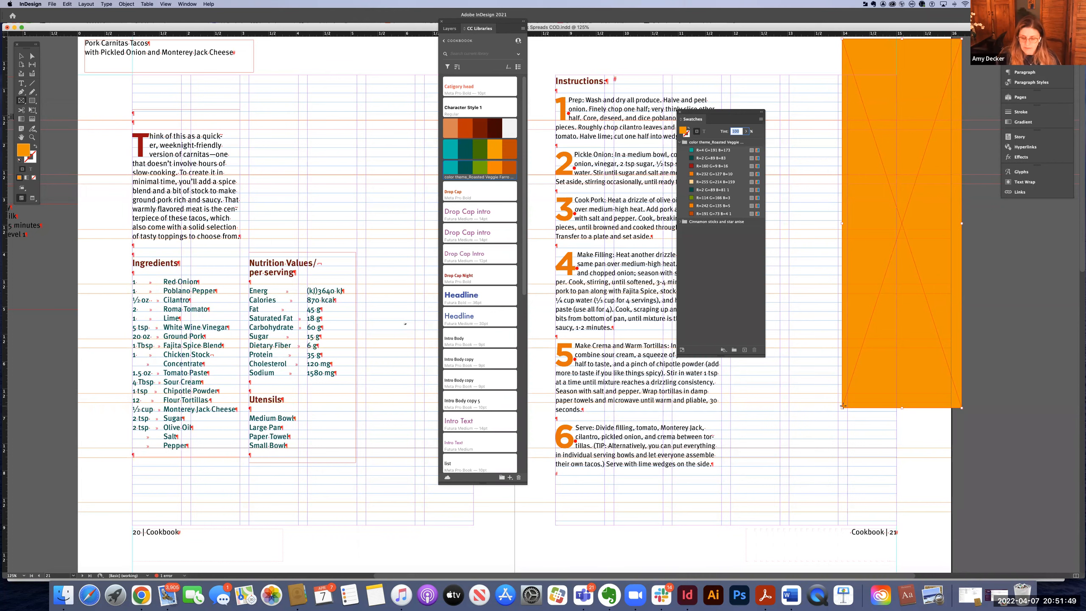
key("super+minus")
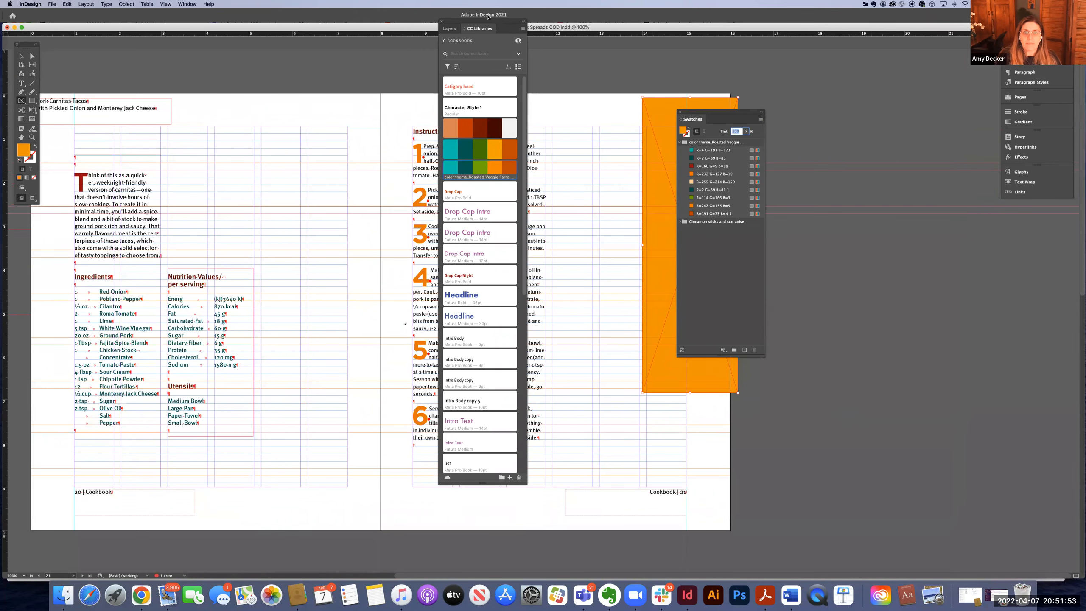
left_click_drag(485, 21, 963, 41)
left_click_drag(726, 114, 872, 39)
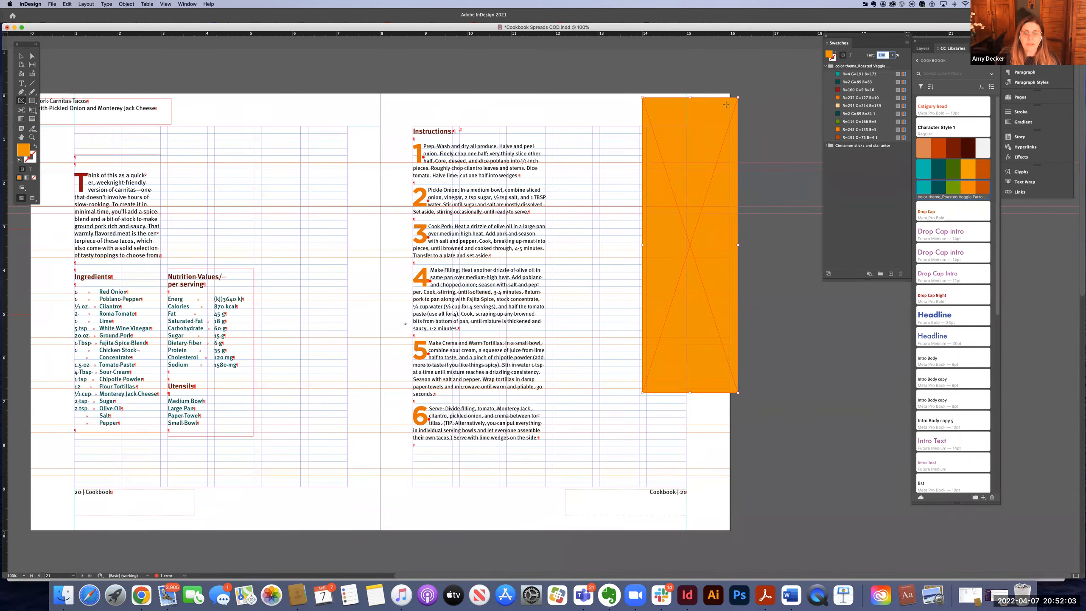
left_click(21, 56)
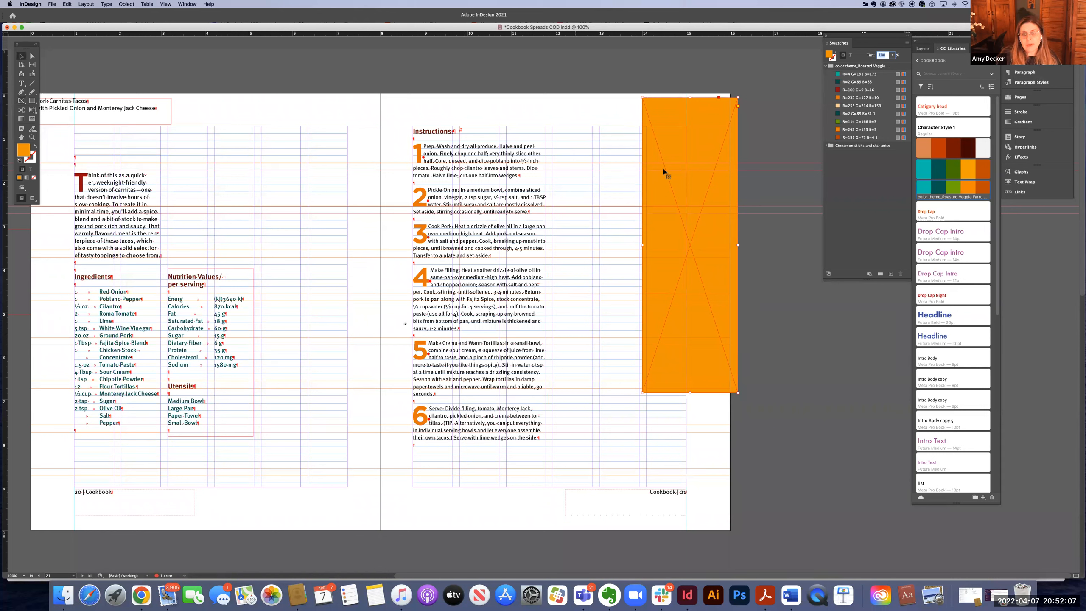
Stretch the orange frame over the right page's full height out to the bleed and fine-tune its inner edge at about 14 in
left_click_drag(668, 163, 671, 160)
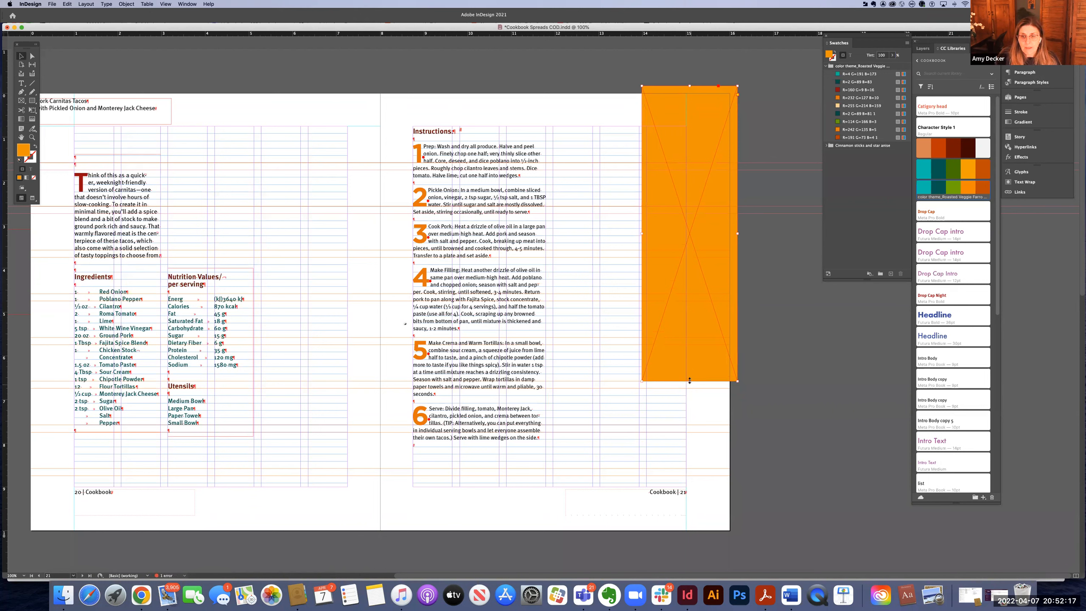
left_click_drag(691, 394, 692, 534)
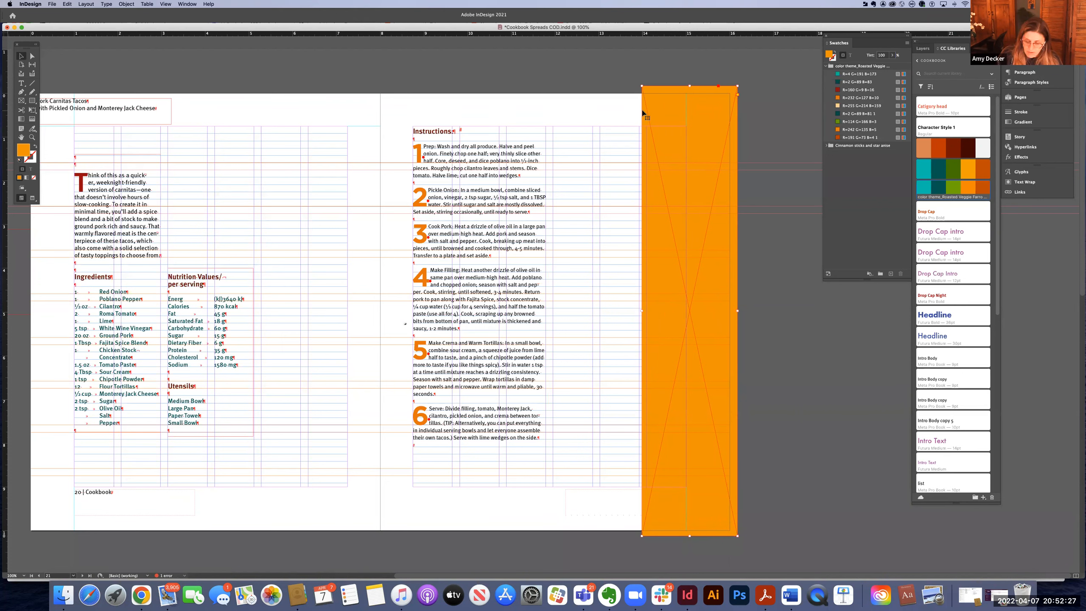
key("super+equal")
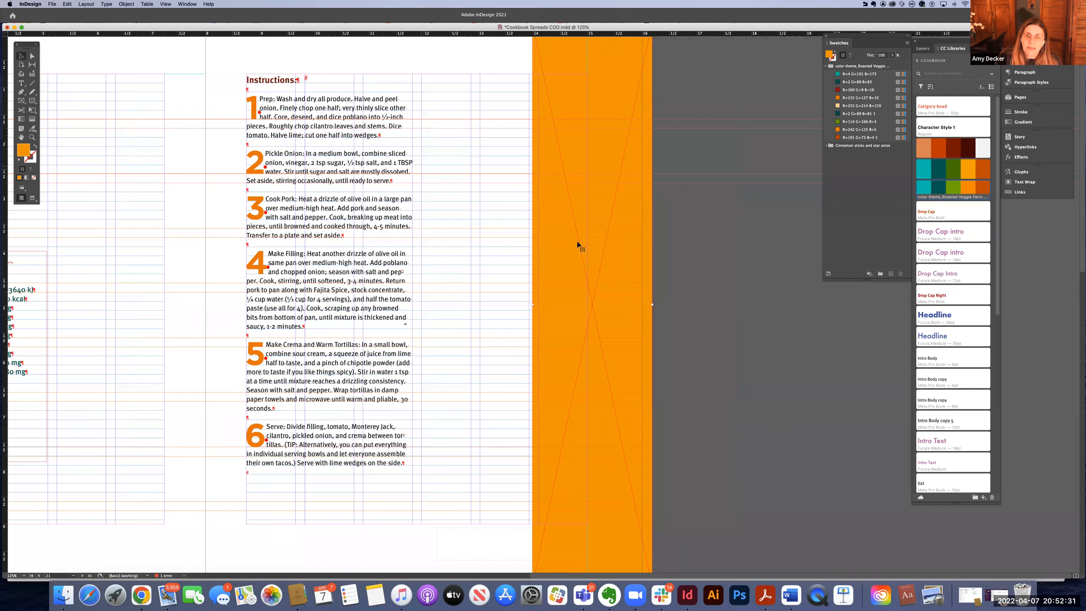
left_click_drag(533, 304, 533, 304)
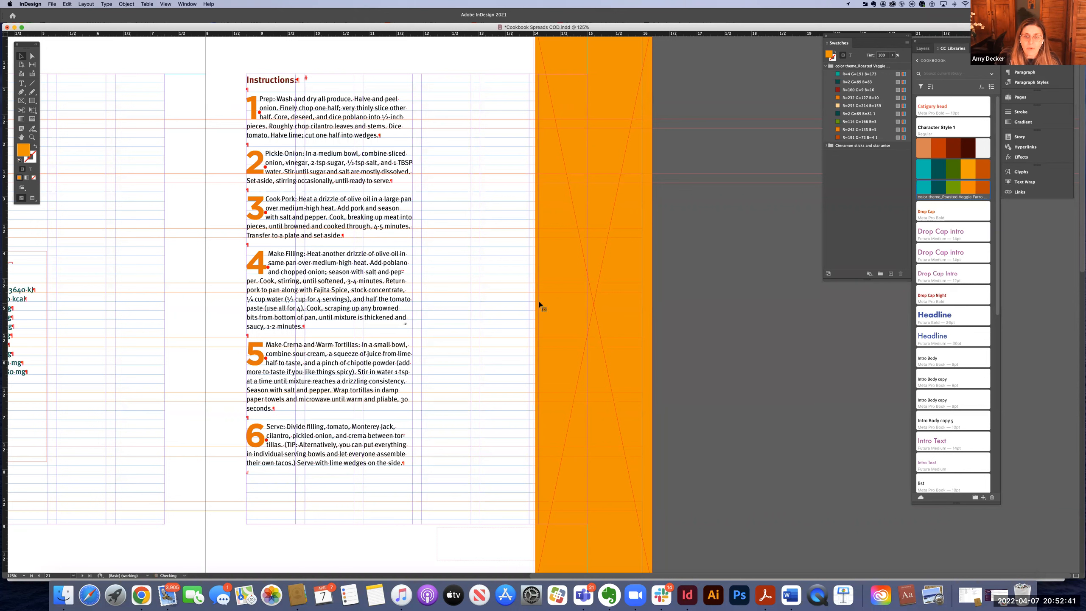
left_click(711, 290)
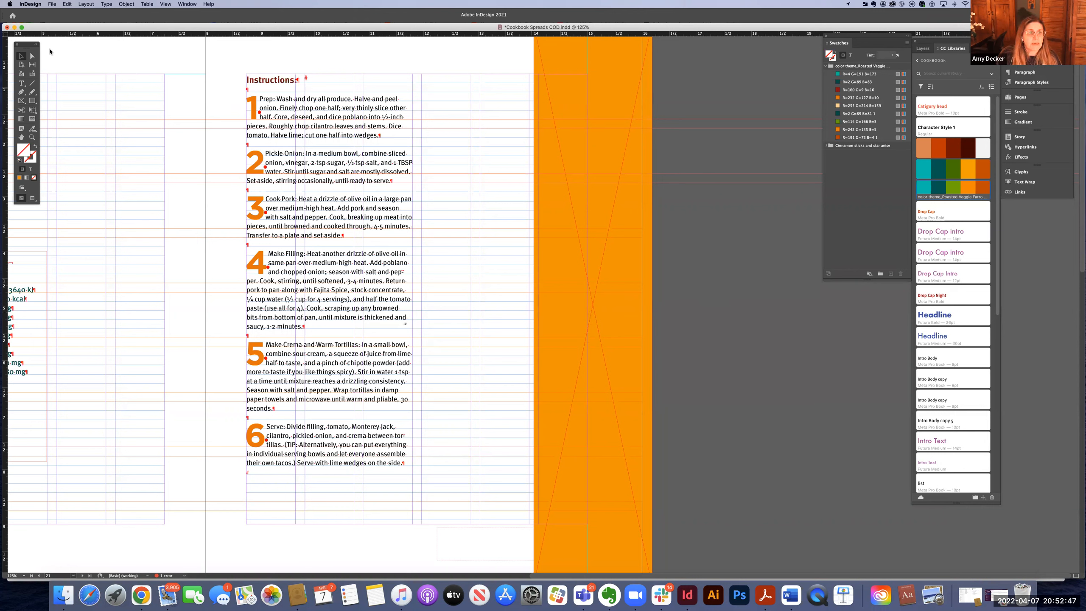
Draw a tall text frame inside the orange sidebar, starting at the top margin
left_click(21, 84)
left_click_drag(538, 74, 621, 433)
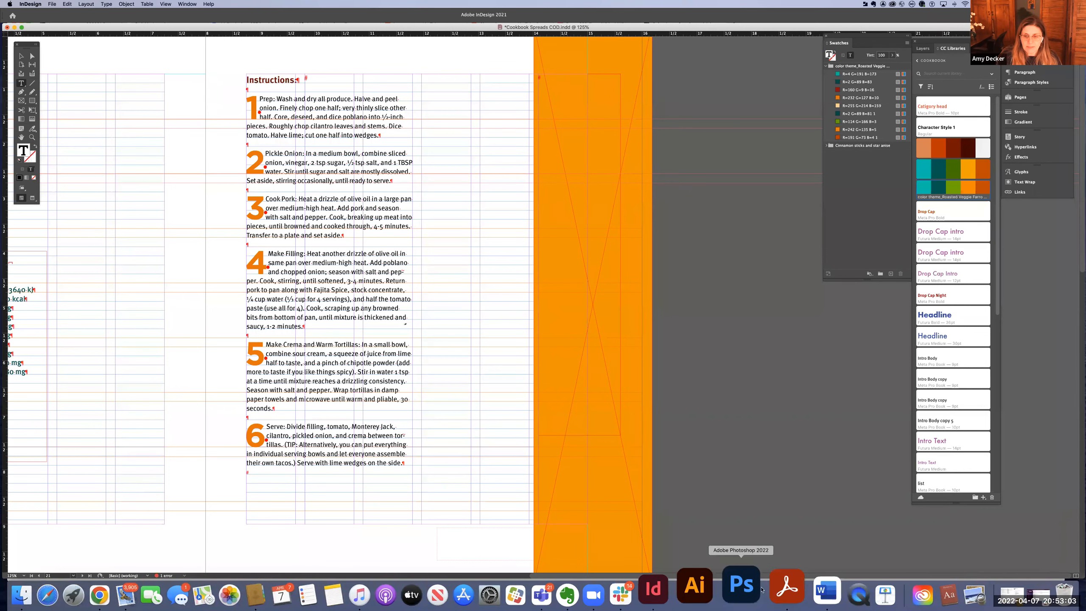
Switch to Word and open Side Bar.docx from the Intro to Type Recipes folder
left_click(792, 589)
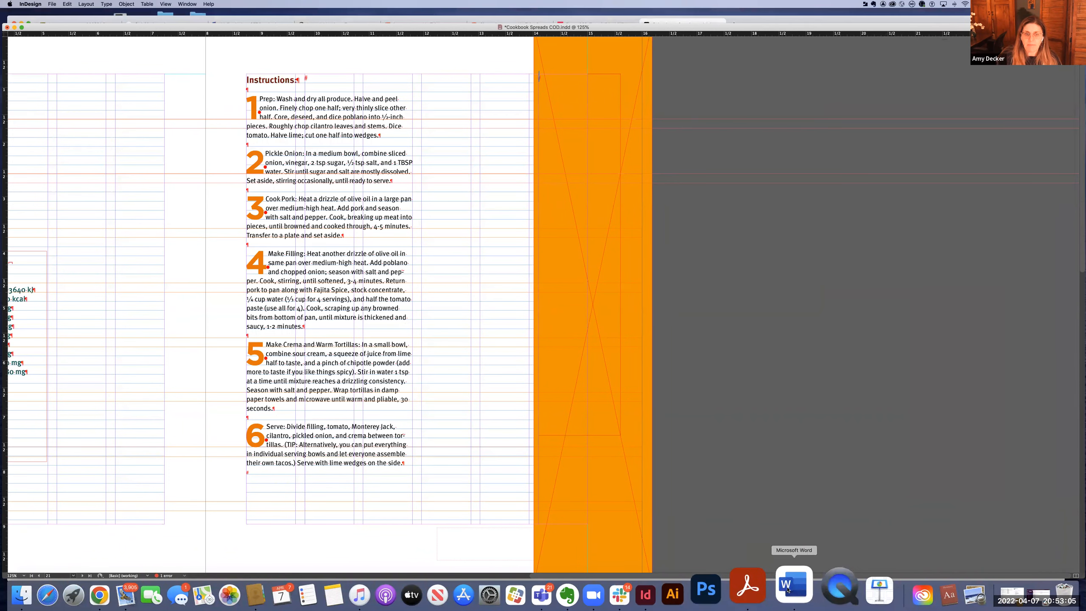
key("super+n")
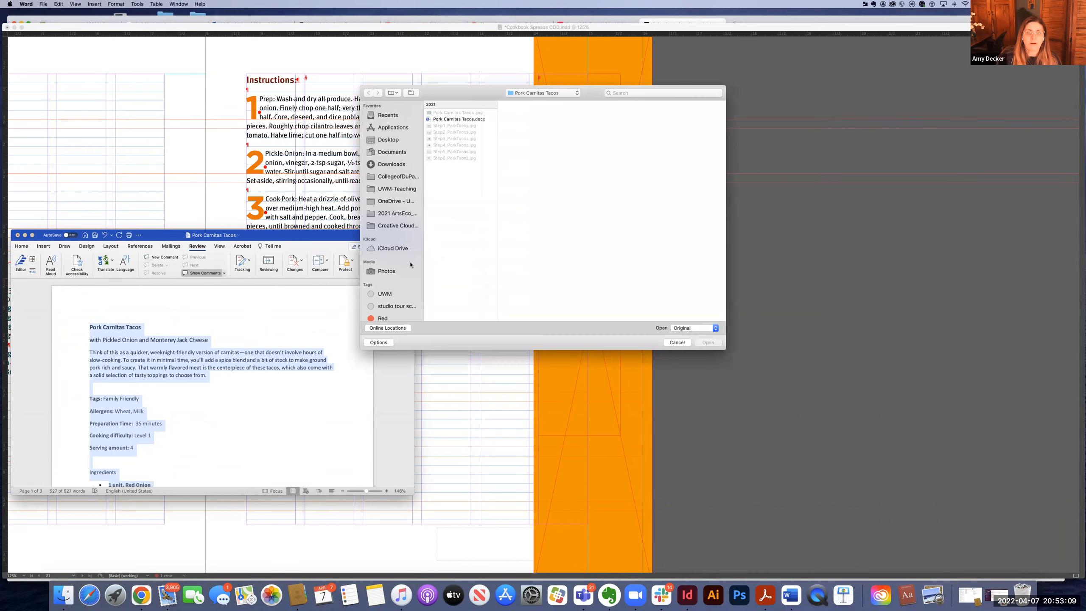
left_click(522, 96)
left_click(520, 102)
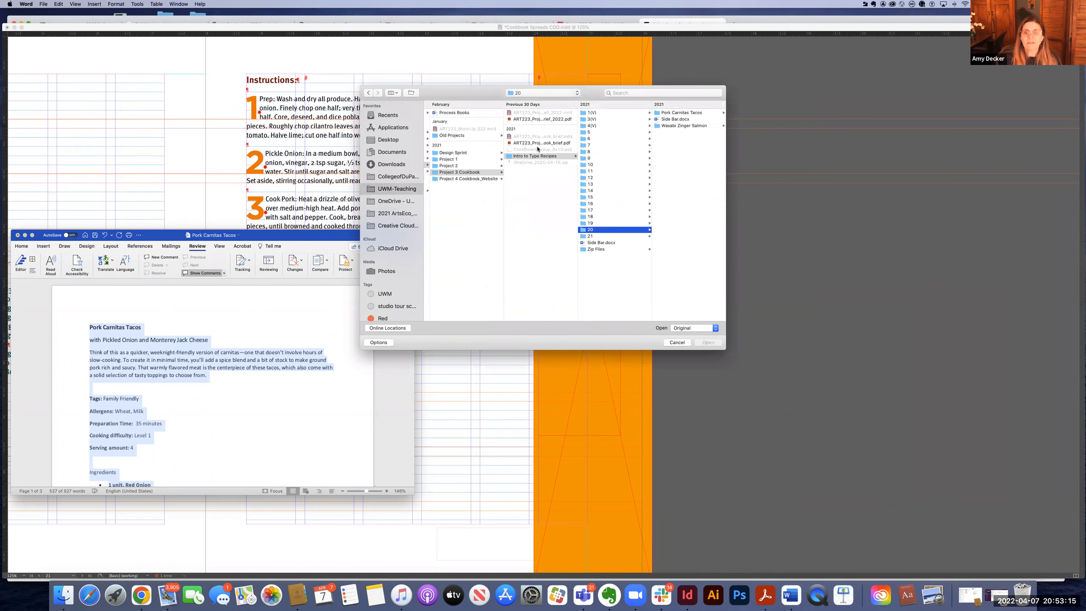
left_click(601, 243)
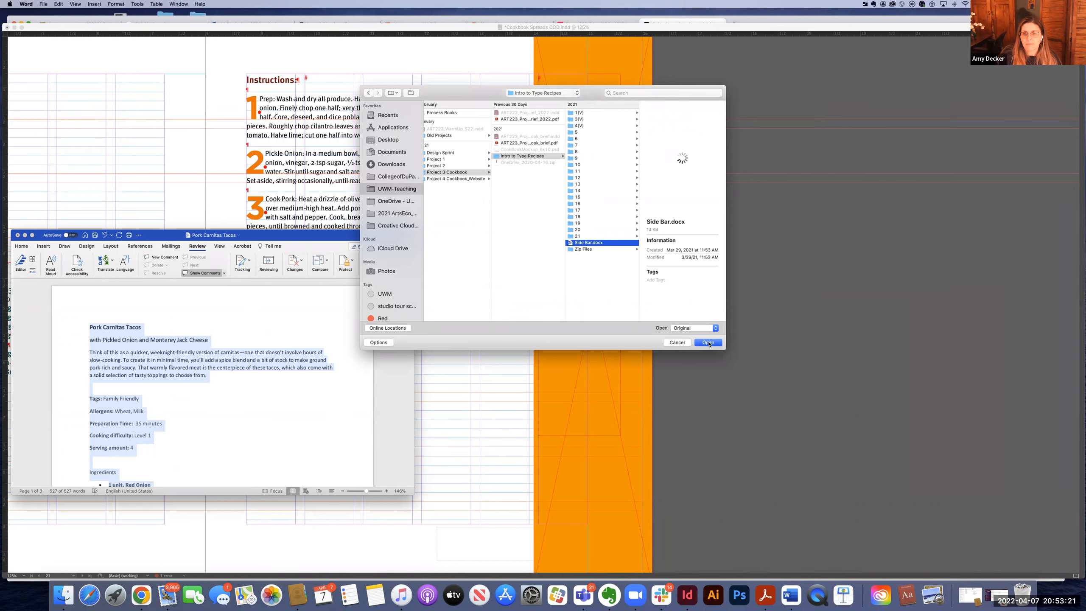
left_click(708, 342)
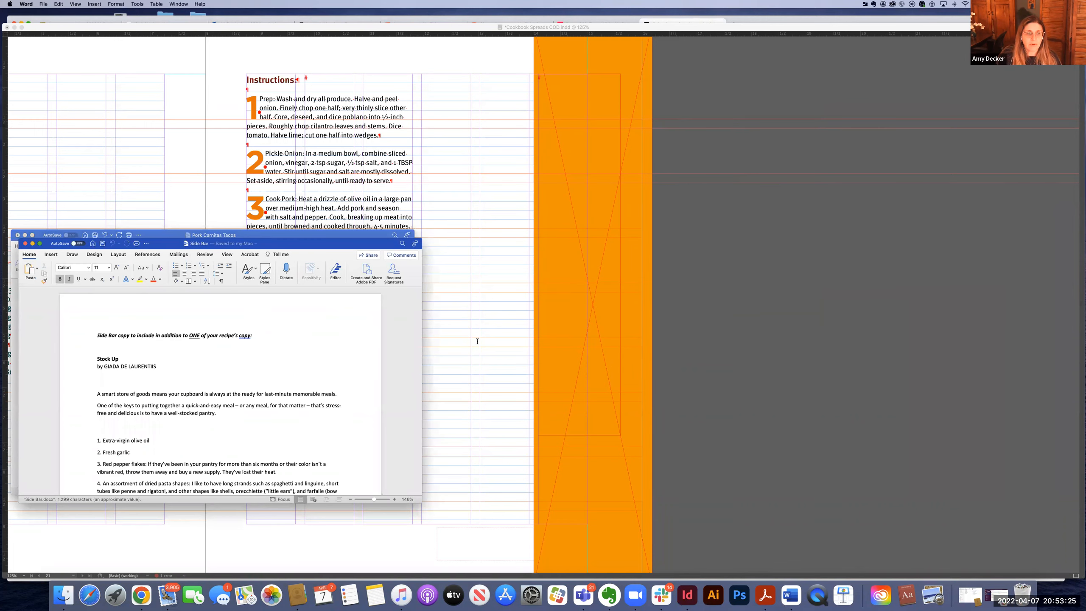
Copy the whole Side Bar document text and paste it into the sidebar text frame in InDesign
key("super+a")
key("super+c")
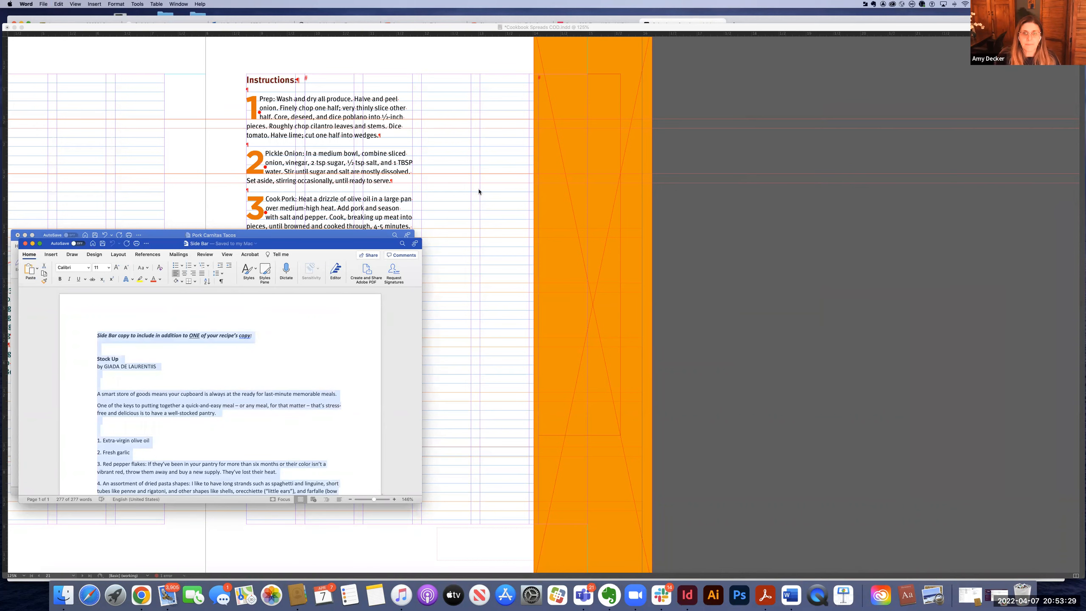
left_click(549, 86)
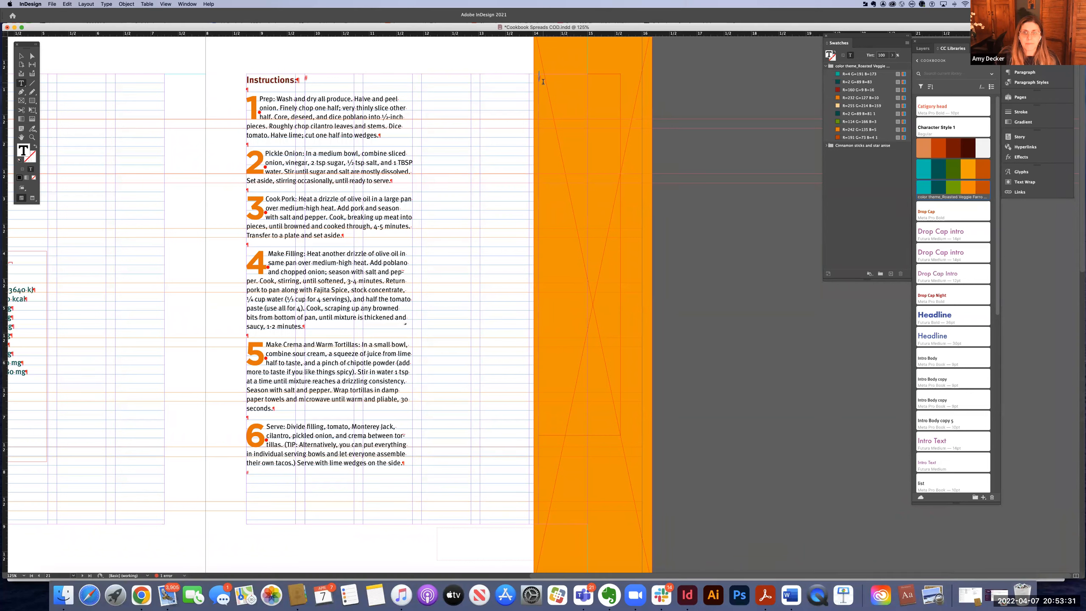
left_click(542, 87)
key("super+v")
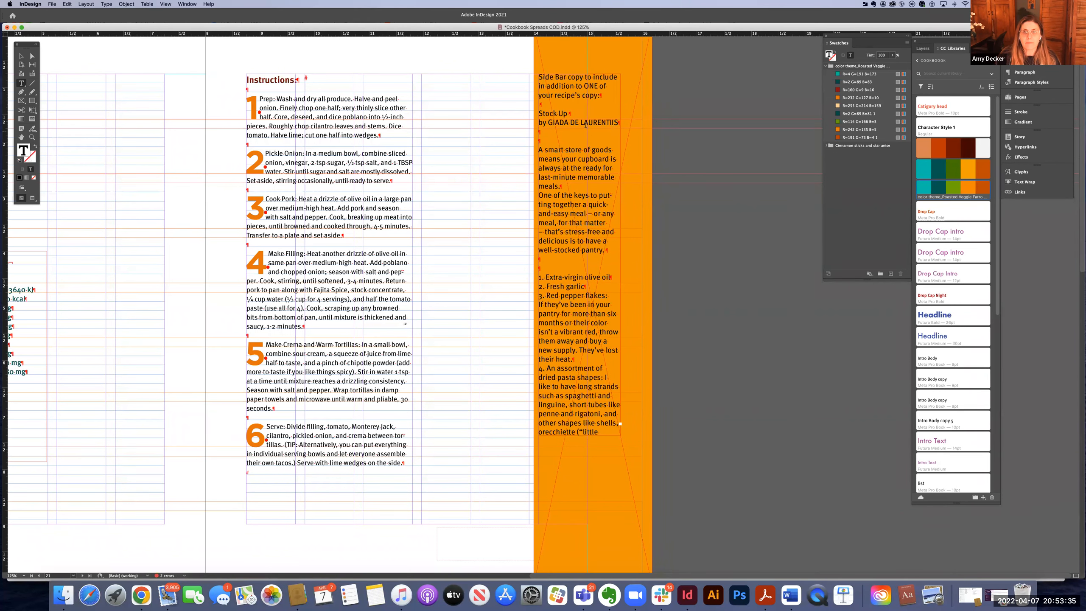
Delete the "Side Bar copy to include in addition to ONE of your recipe's copy:" line and the empty paragraphs above "Stock Up"
left_click_drag(531, 87, 527, 75)
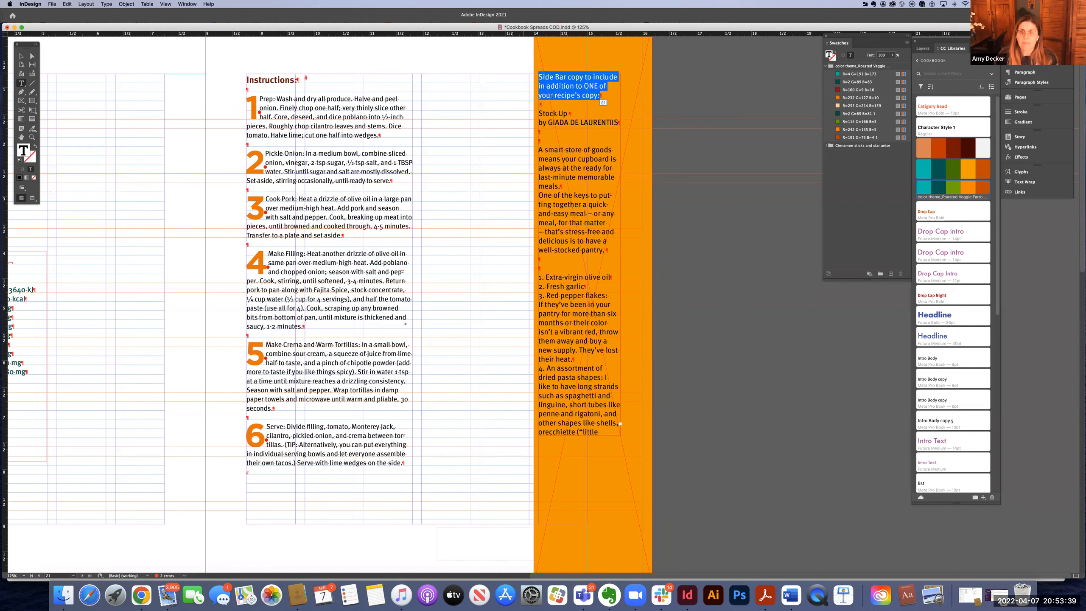
key("BackSpace")
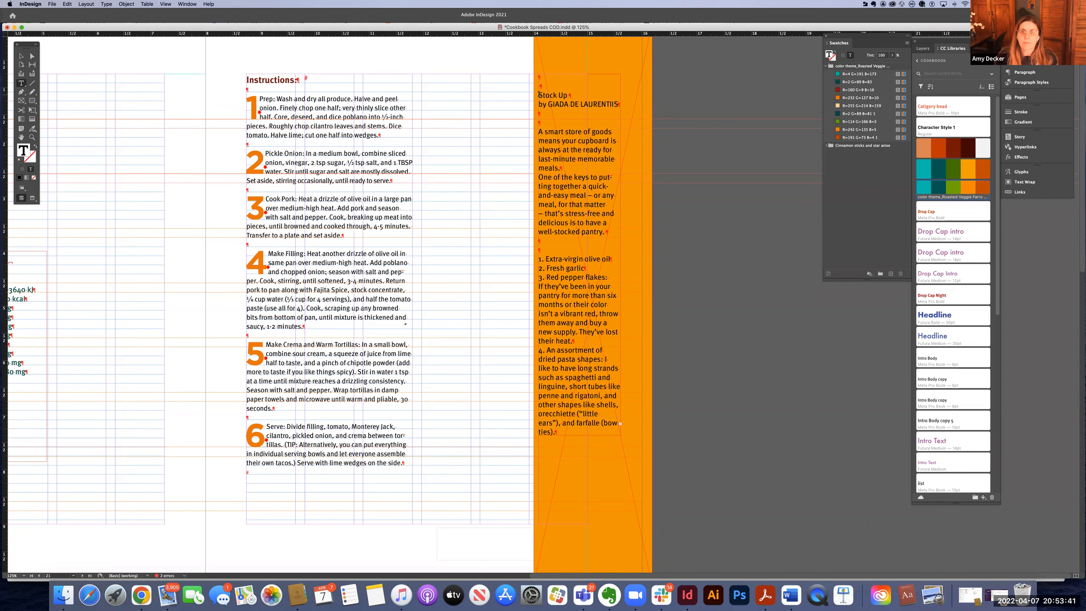
key("BackSpace")
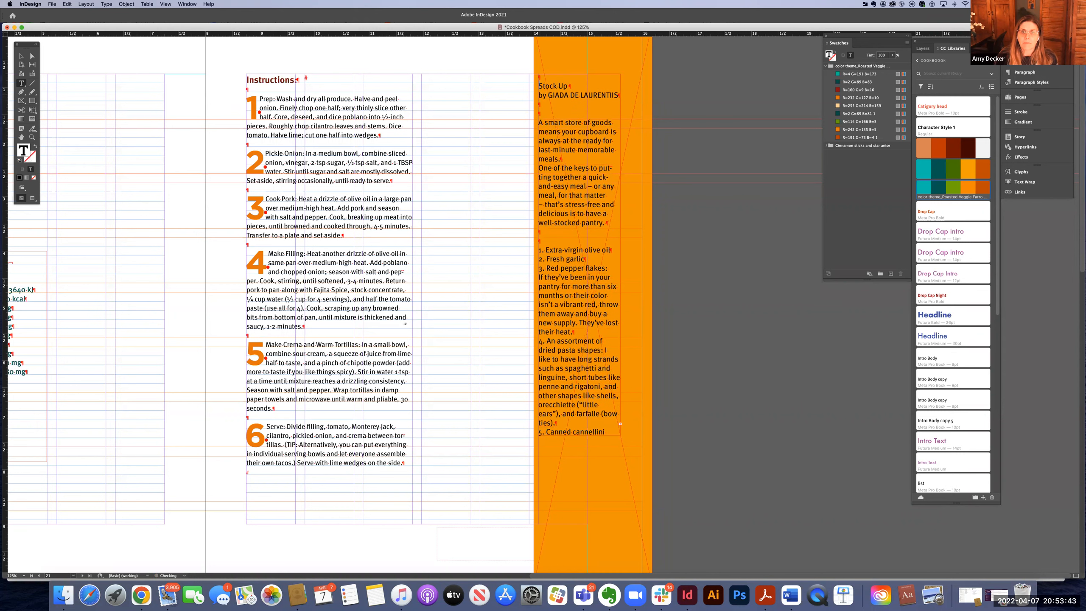
key("BackSpace")
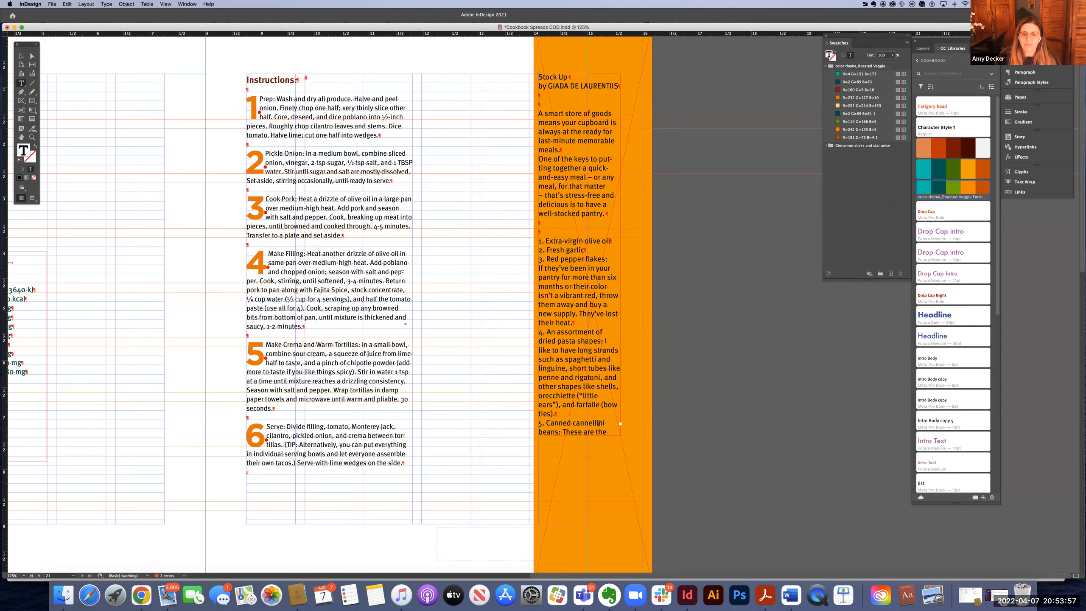
Extend the sidebar text frame down to the page's bottom margin and save the document
left_click(21, 56)
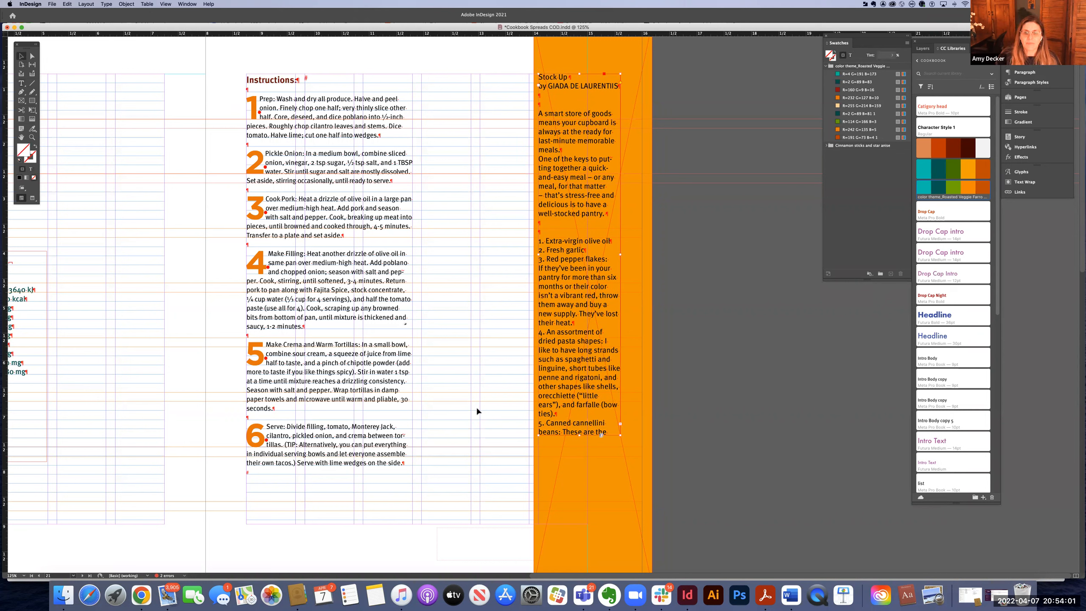
left_click_drag(579, 435, 580, 524)
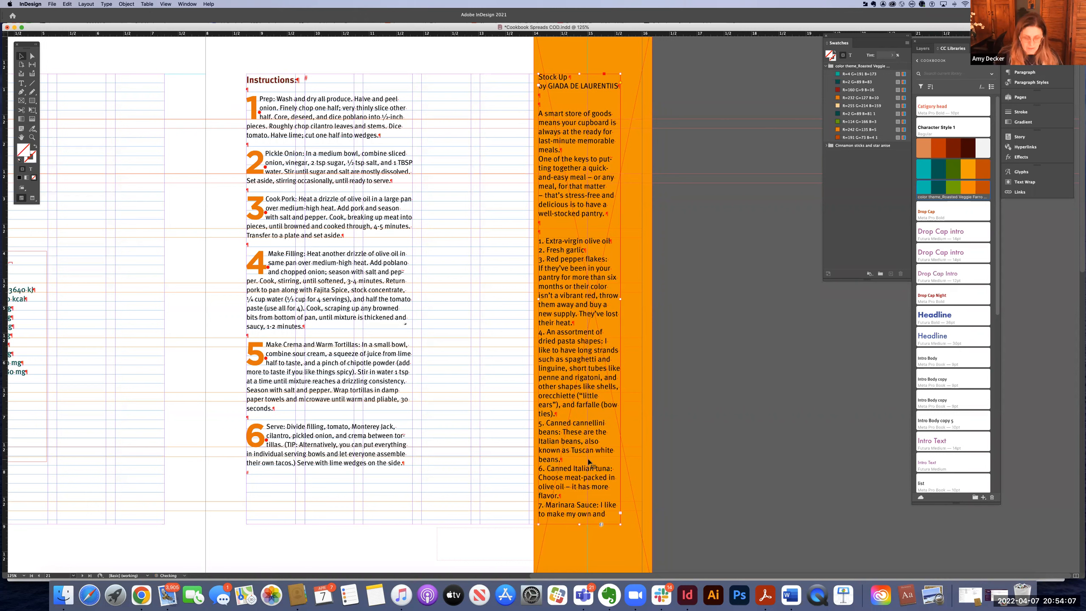
key("super+s")
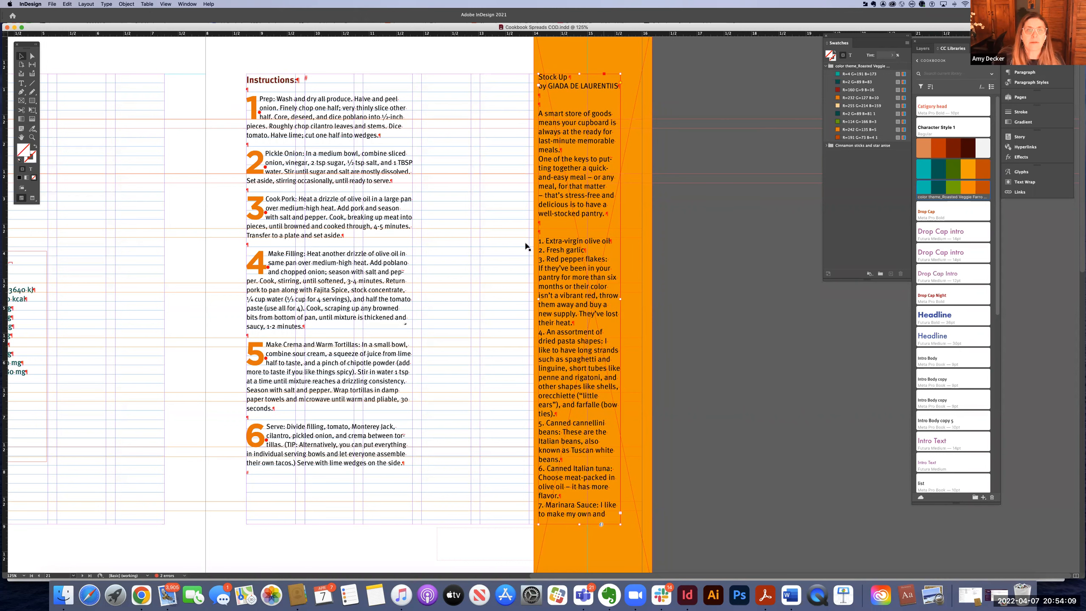